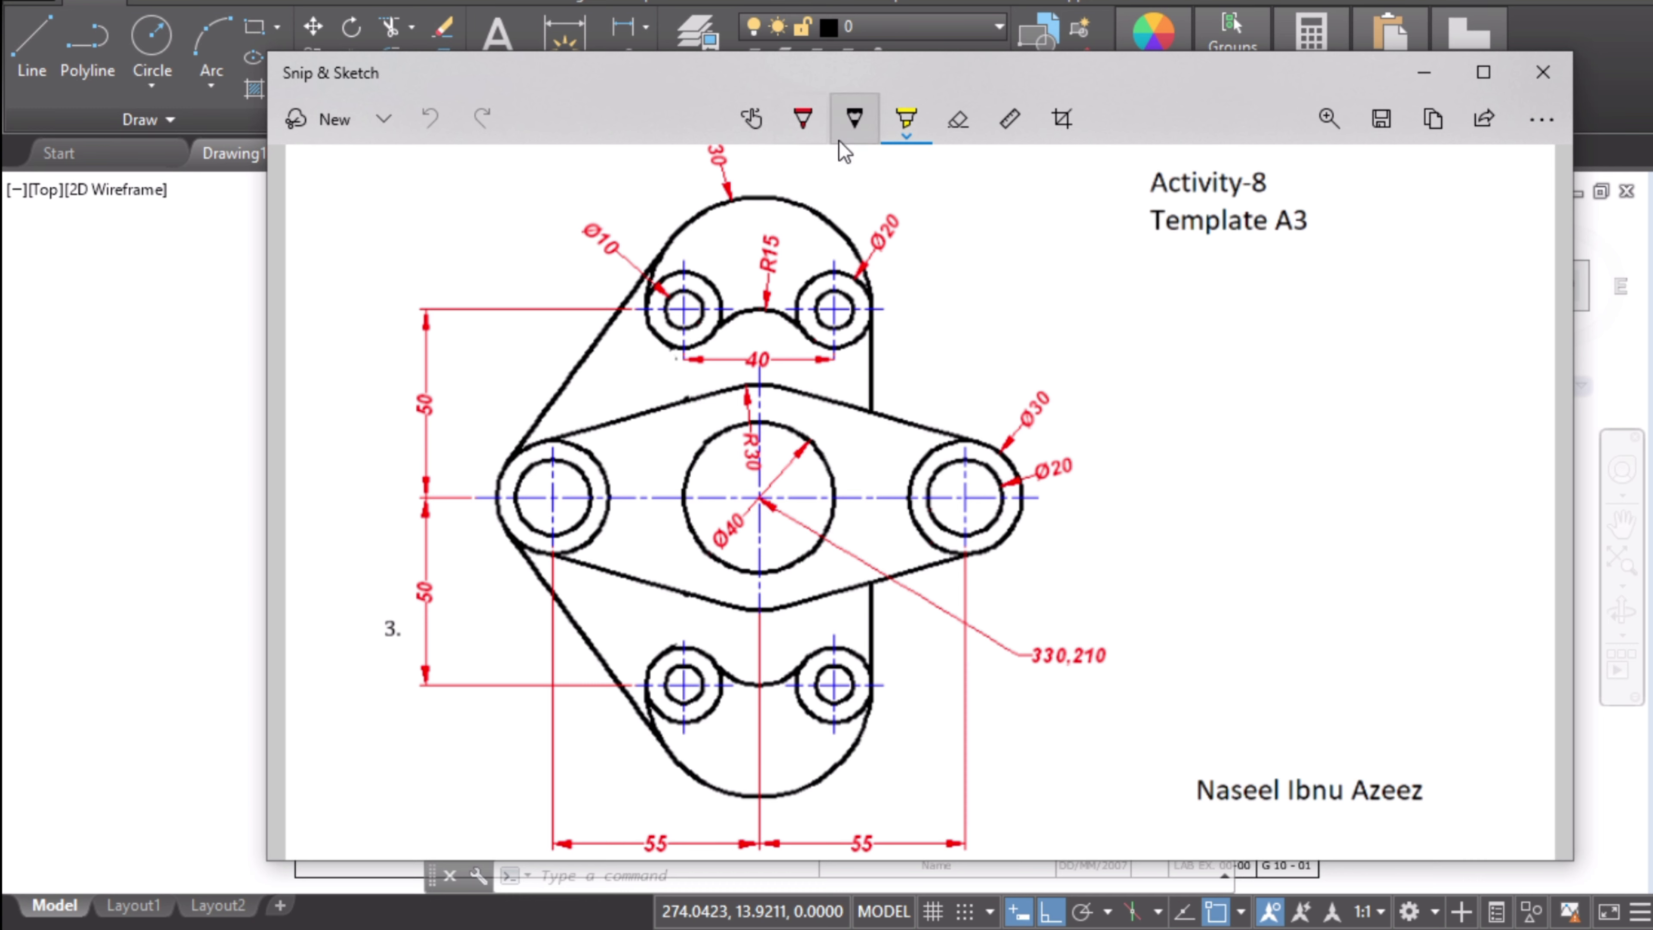
- Tick the Template A3 note in red on the Snip & Sketch reference image and check the A3 template in AutoCAD
{"action": "left_click", "coordinate": [804, 119]}
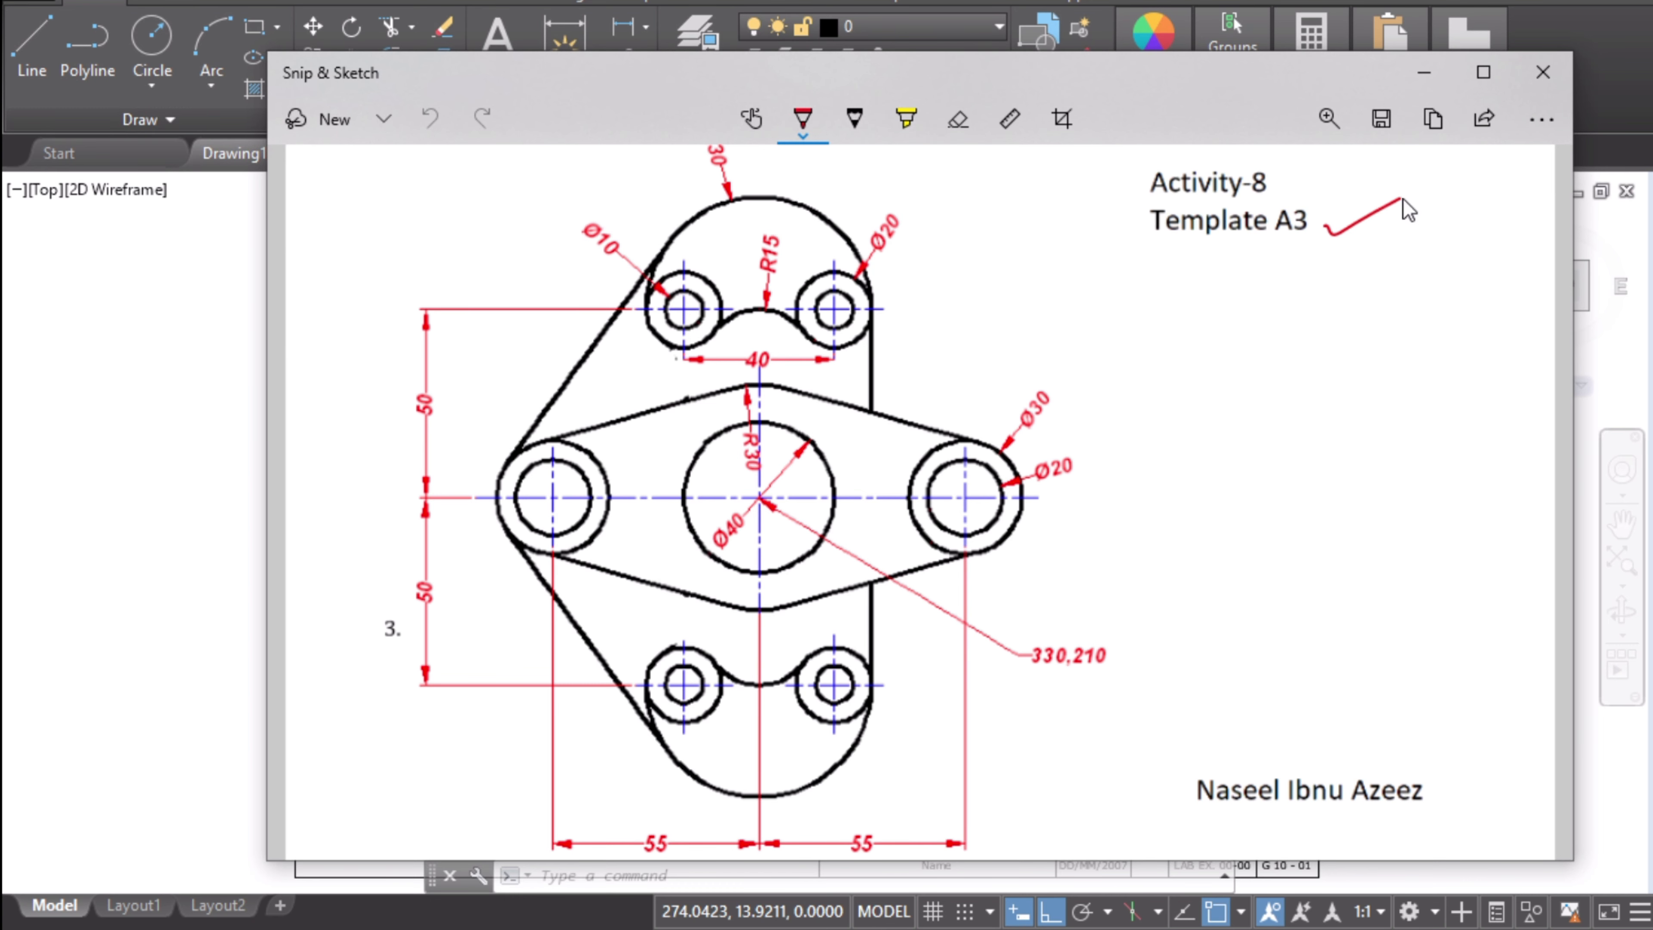
{"action": "left_click", "coordinate": [185, 593]}
{"action": "scroll", "coordinate": [830, 486], "scroll_direction": "down", "scroll_amount": 2}
{"action": "scroll", "coordinate": [828, 494], "scroll_direction": "up", "scroll_amount": 2}
{"action": "middle_click_drag", "start_coordinate": [798, 509], "coordinate": [756, 543]}
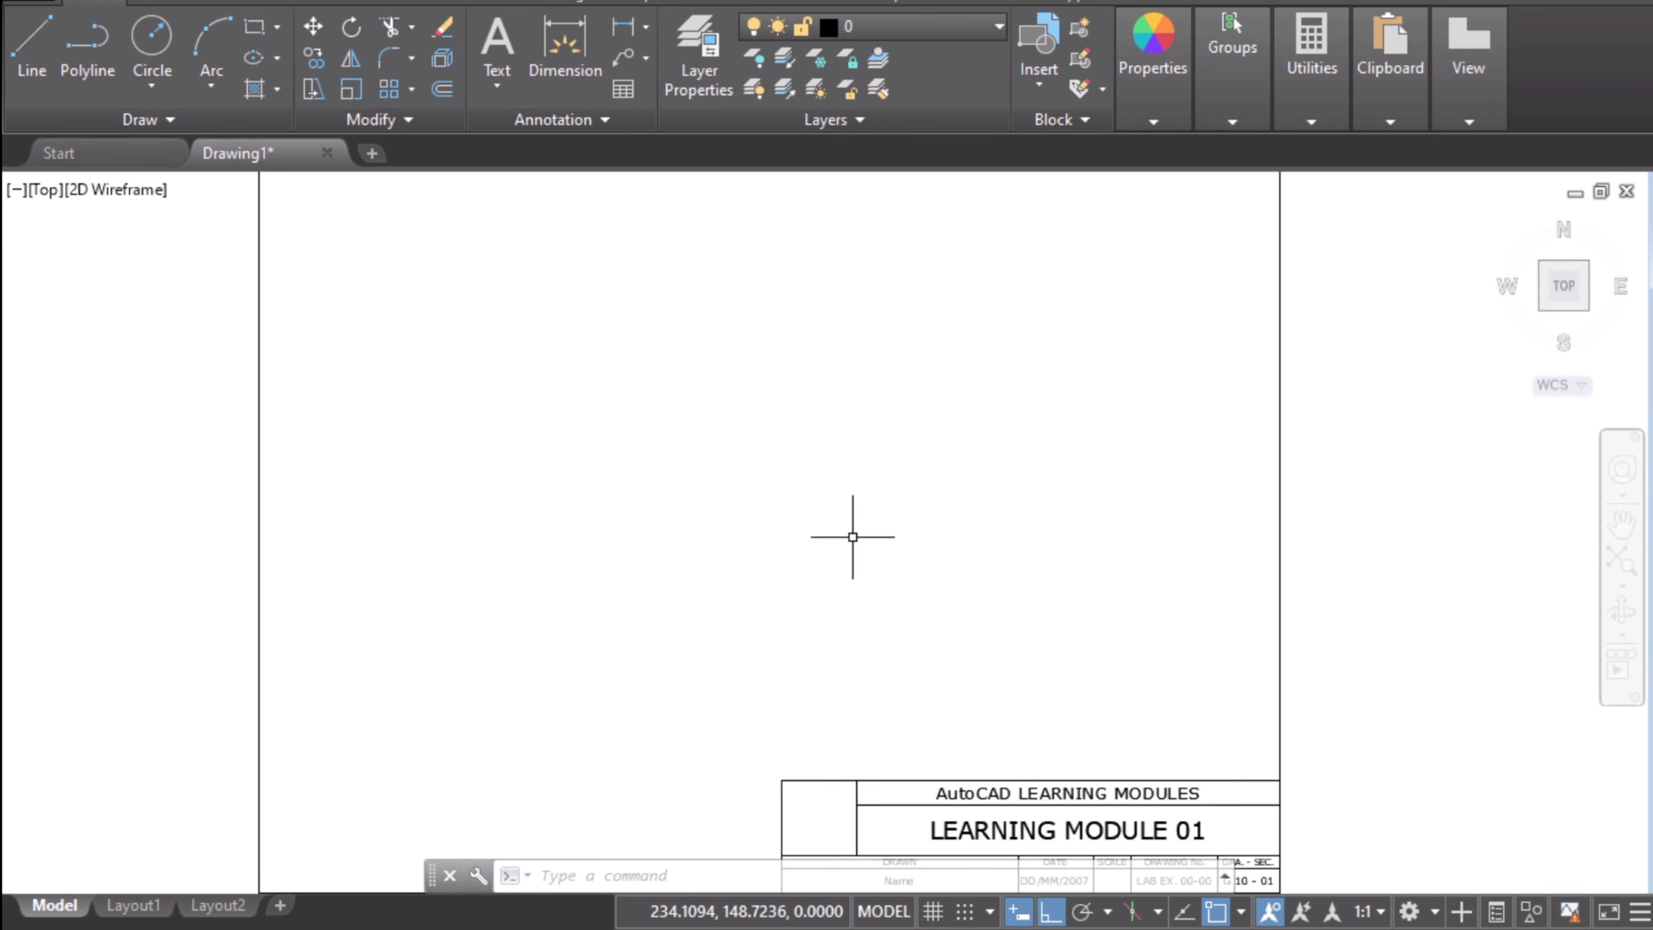
{"action": "key", "text": "alt+Tab"}
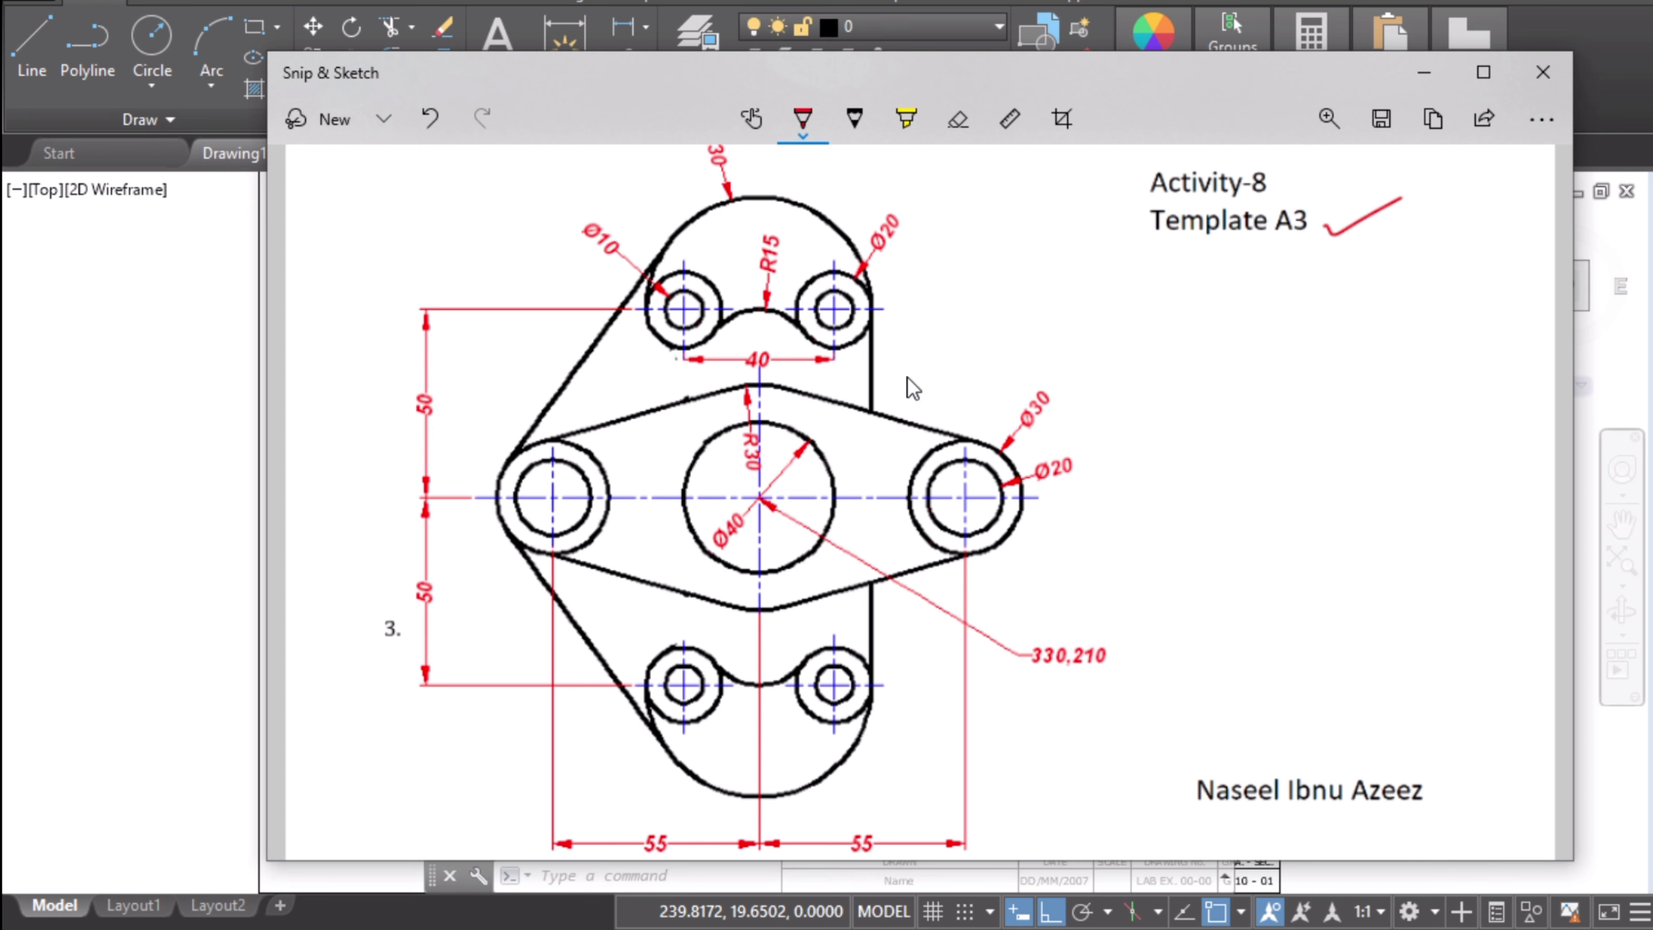
{"action": "left_click", "coordinate": [140, 424]}
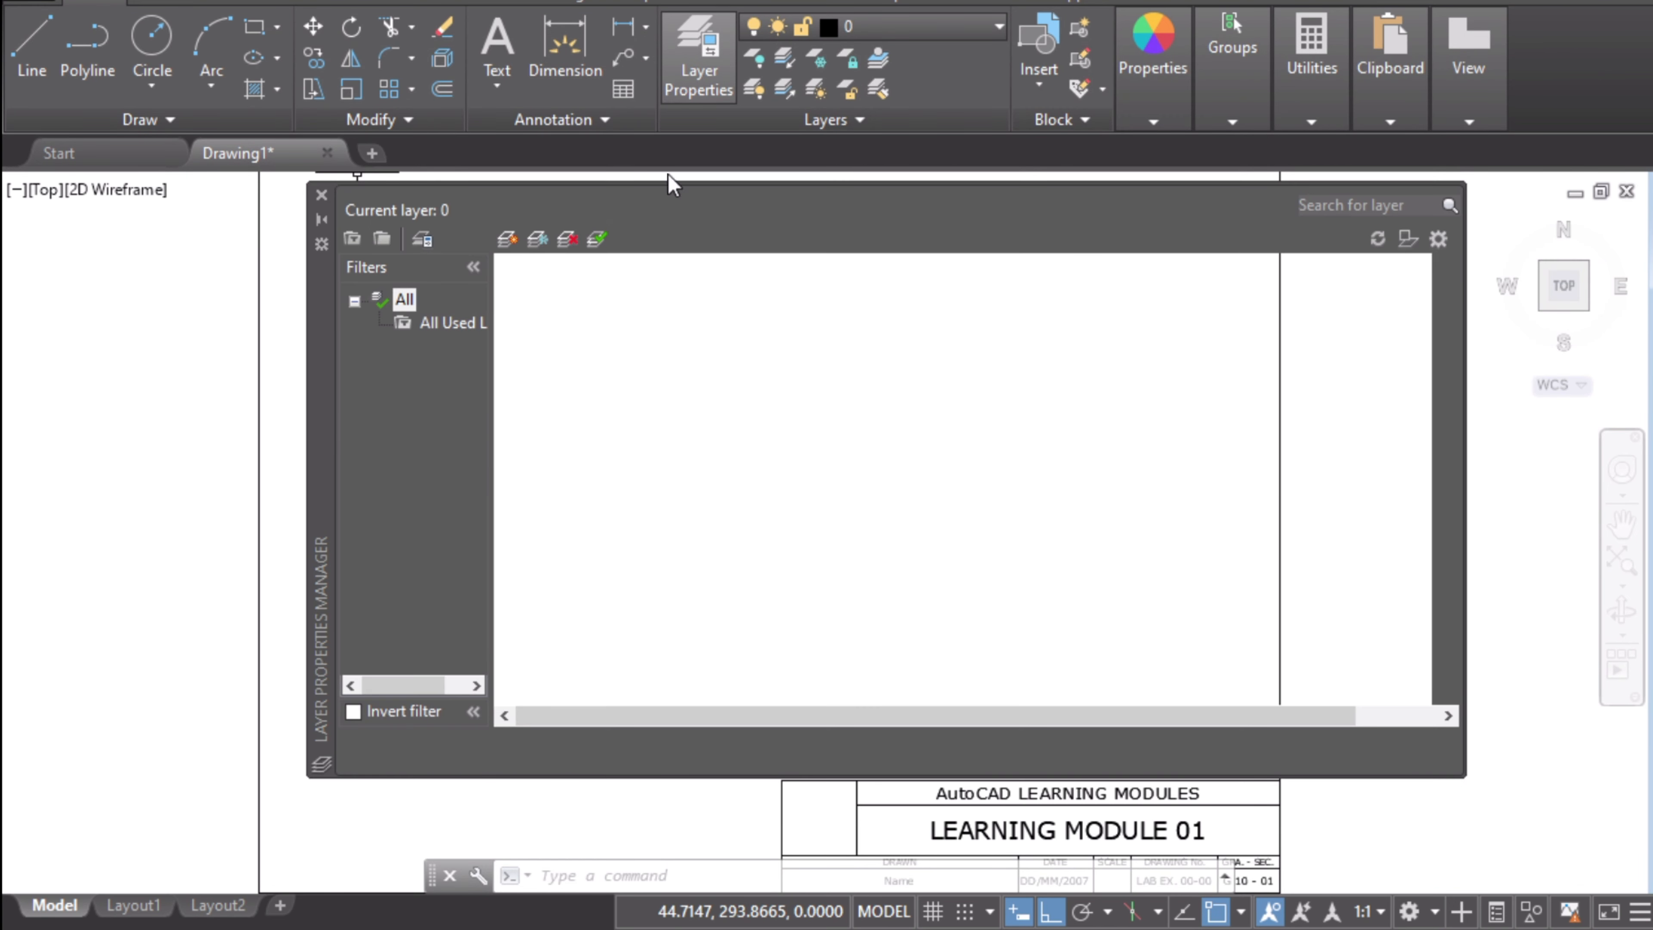
- Create a new layer named object and set its color to red
{"action": "left_click", "coordinate": [508, 240]}
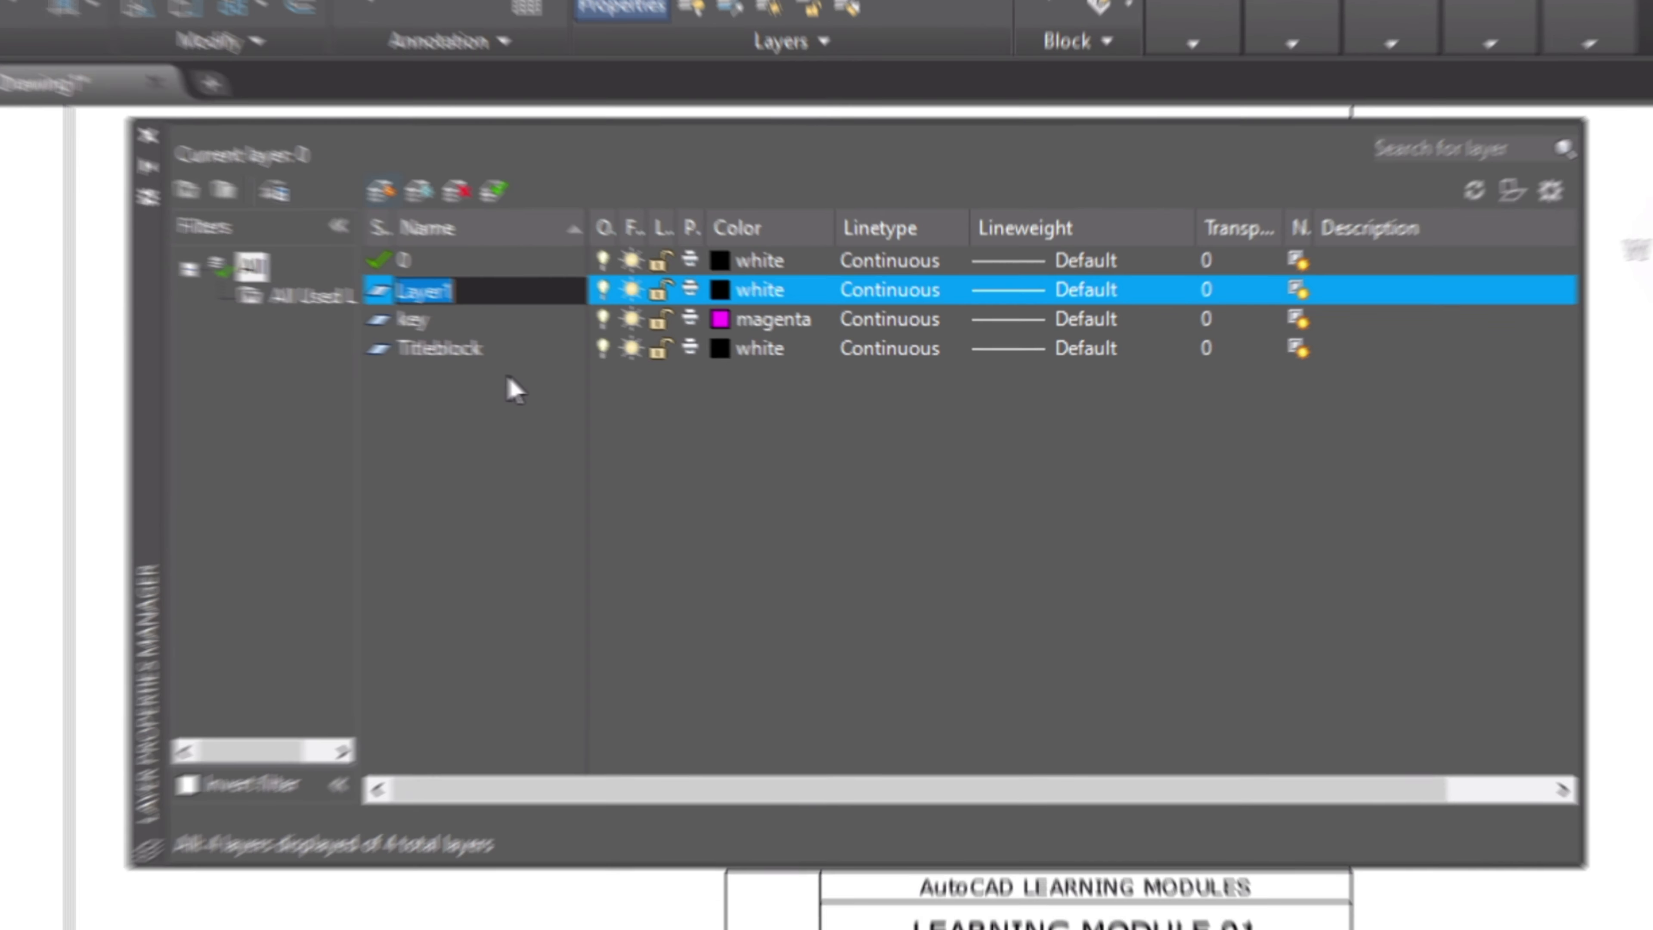
{"action": "type", "text": "obje"}
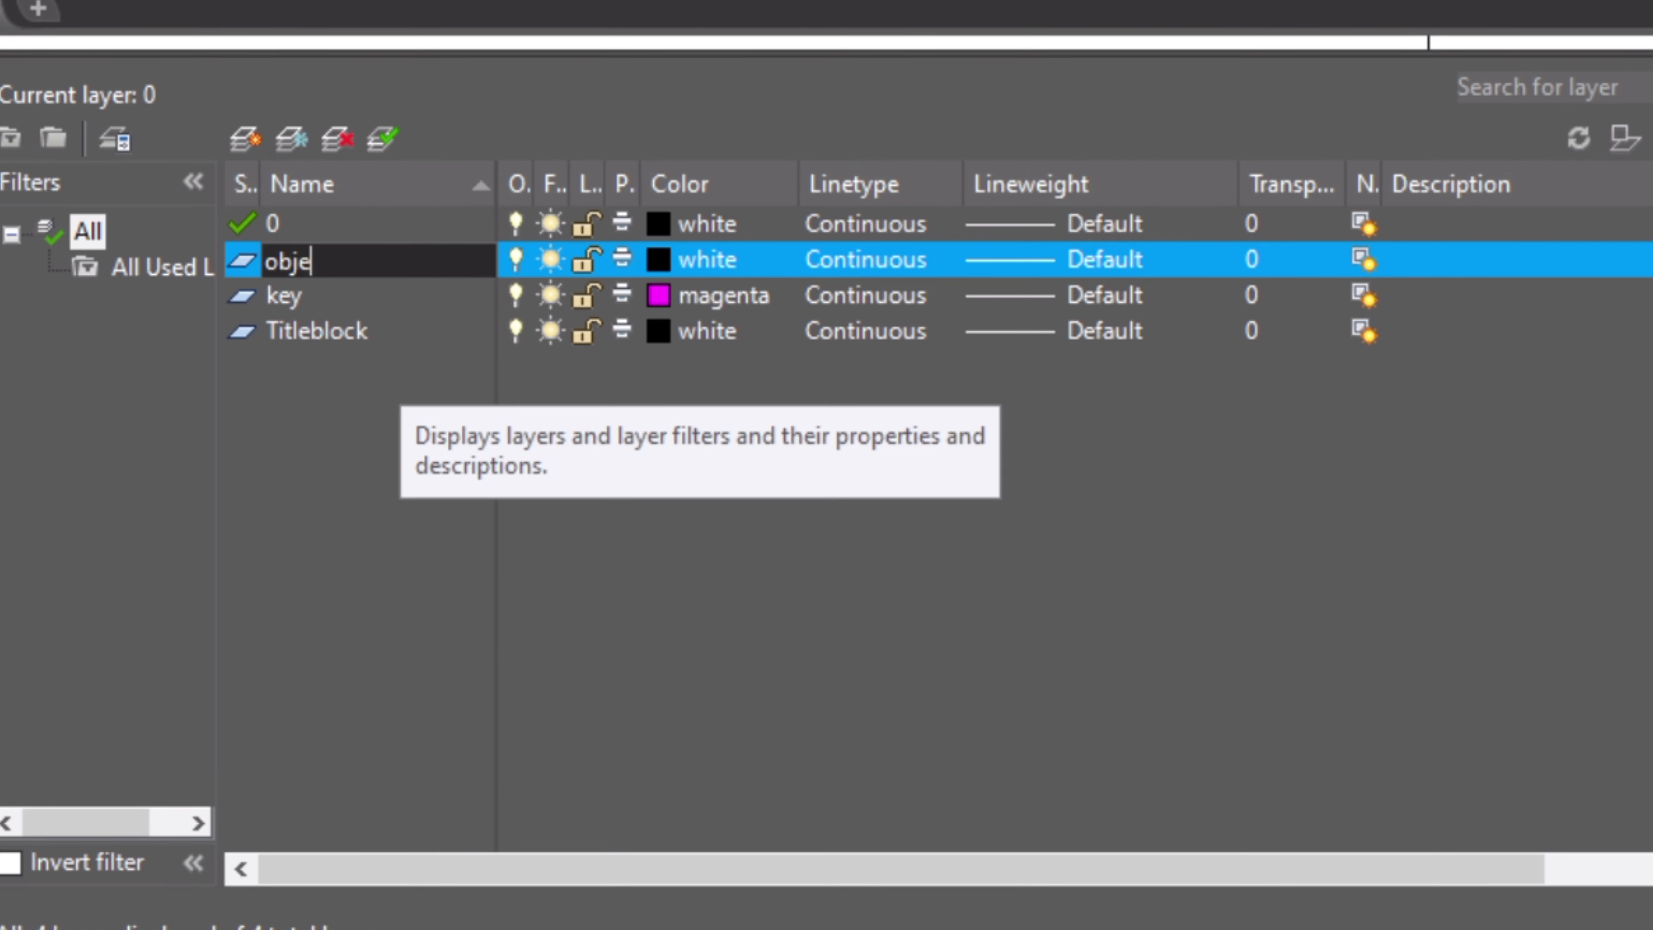
{"action": "type", "text": "ct"}
{"action": "key", "text": "Return"}
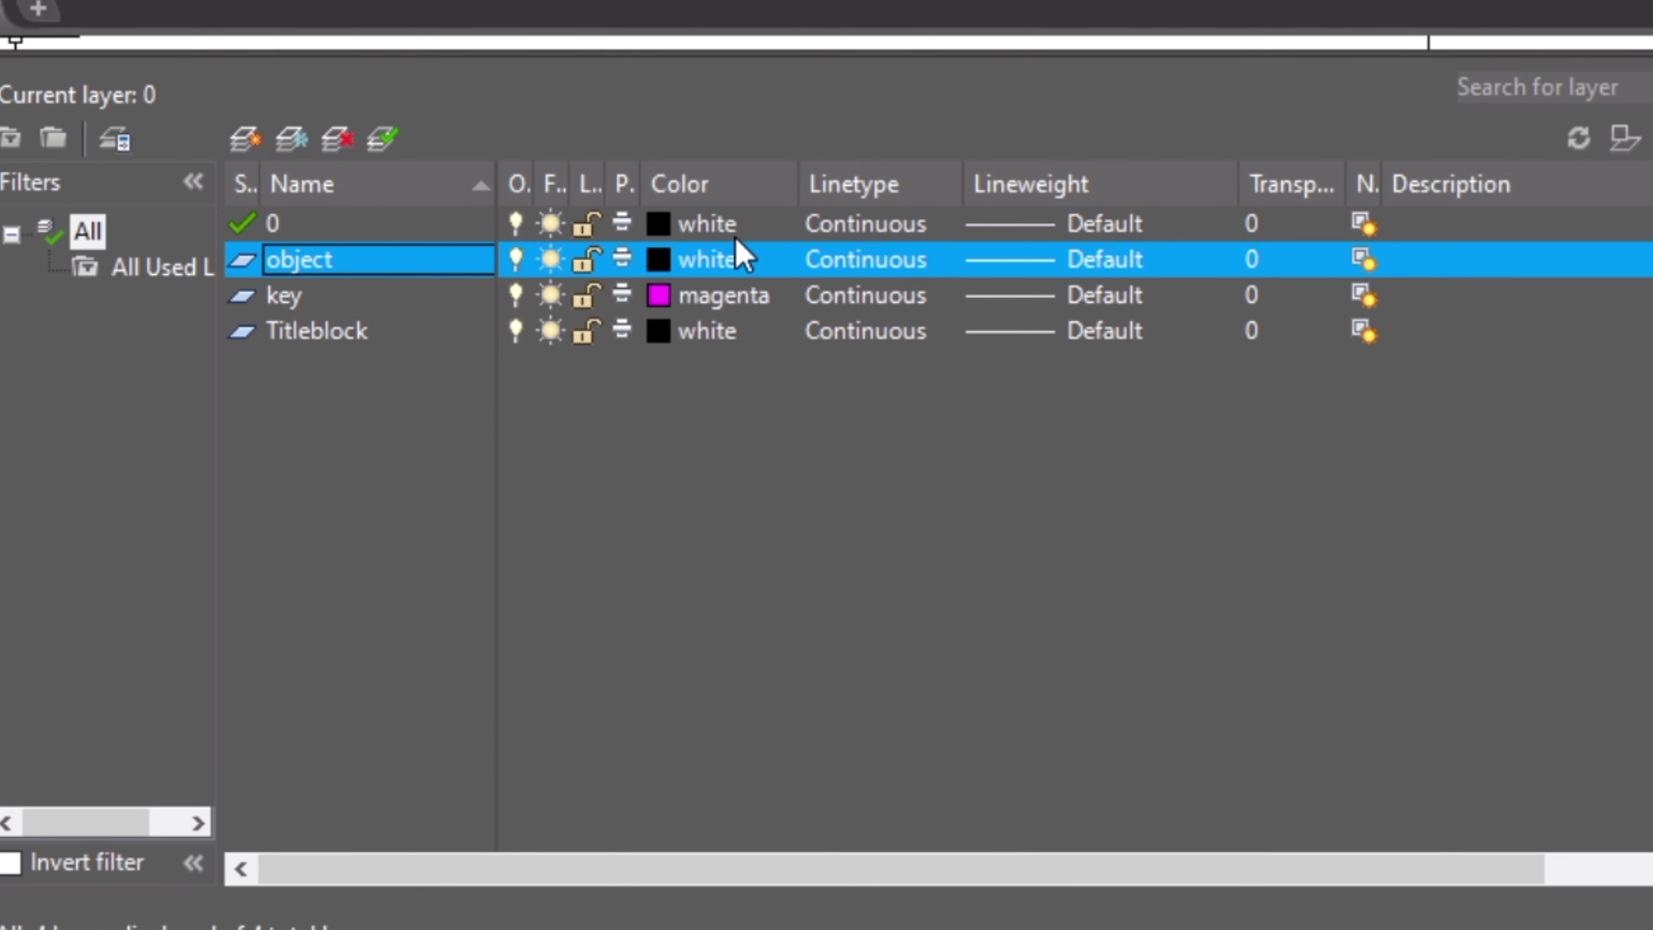
{"action": "left_click", "coordinate": [684, 267]}
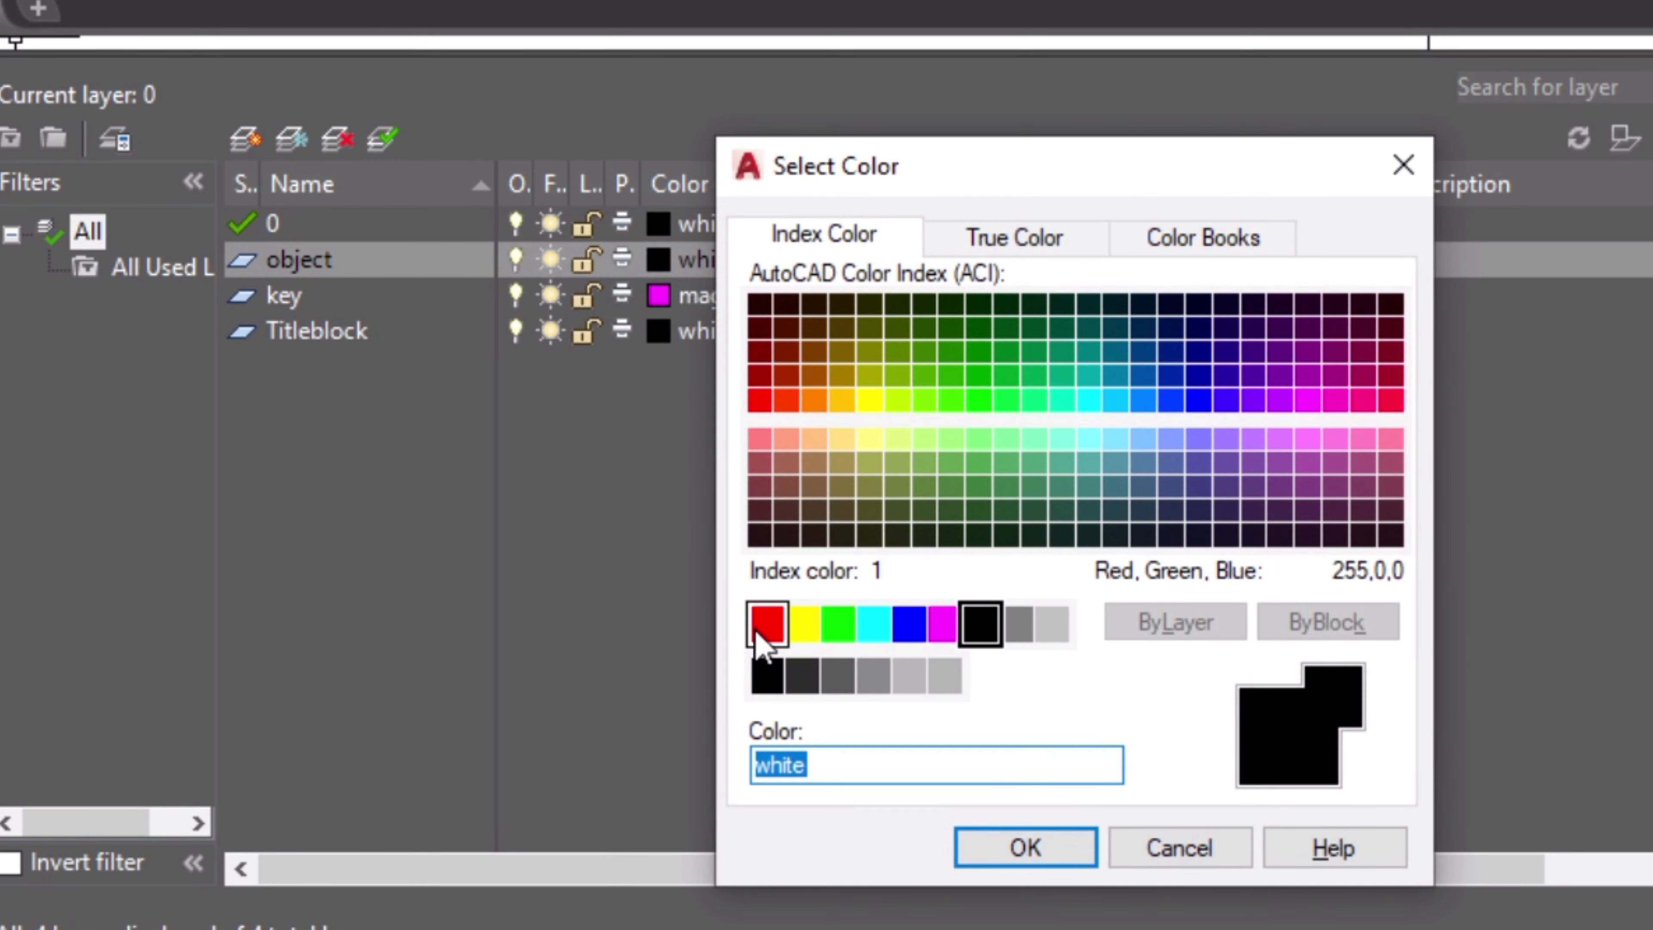
{"action": "left_click", "coordinate": [766, 623]}
{"action": "left_click", "coordinate": [1025, 846]}
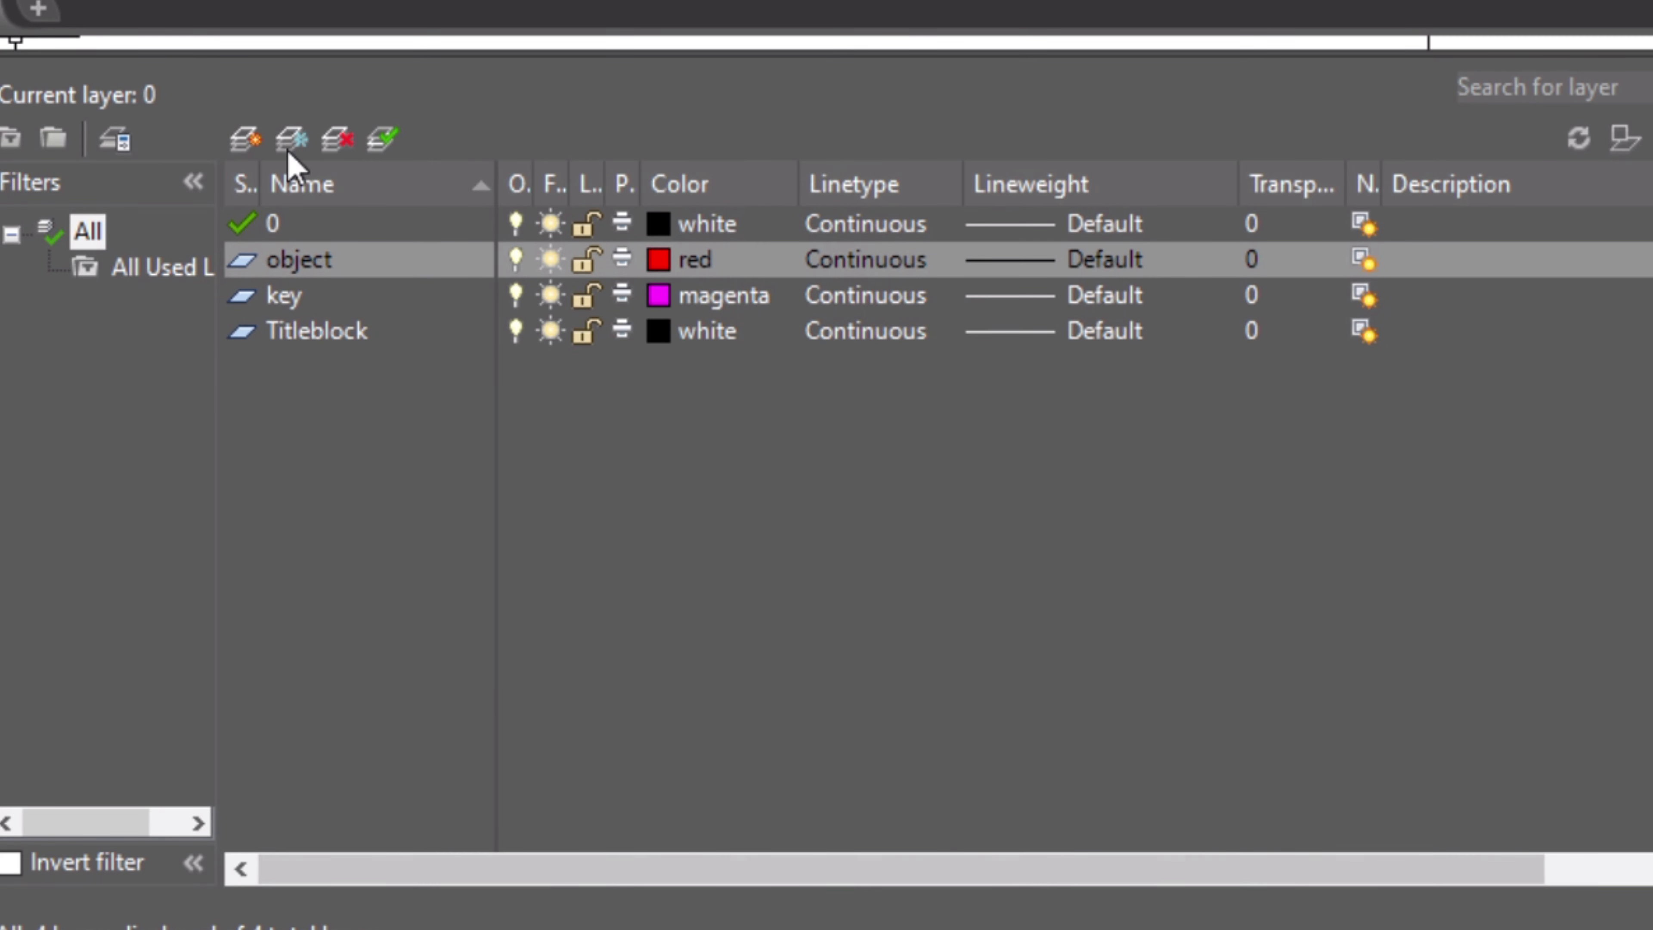
- Create a new layer named center and set its color to blue
{"action": "left_click", "coordinate": [247, 140]}
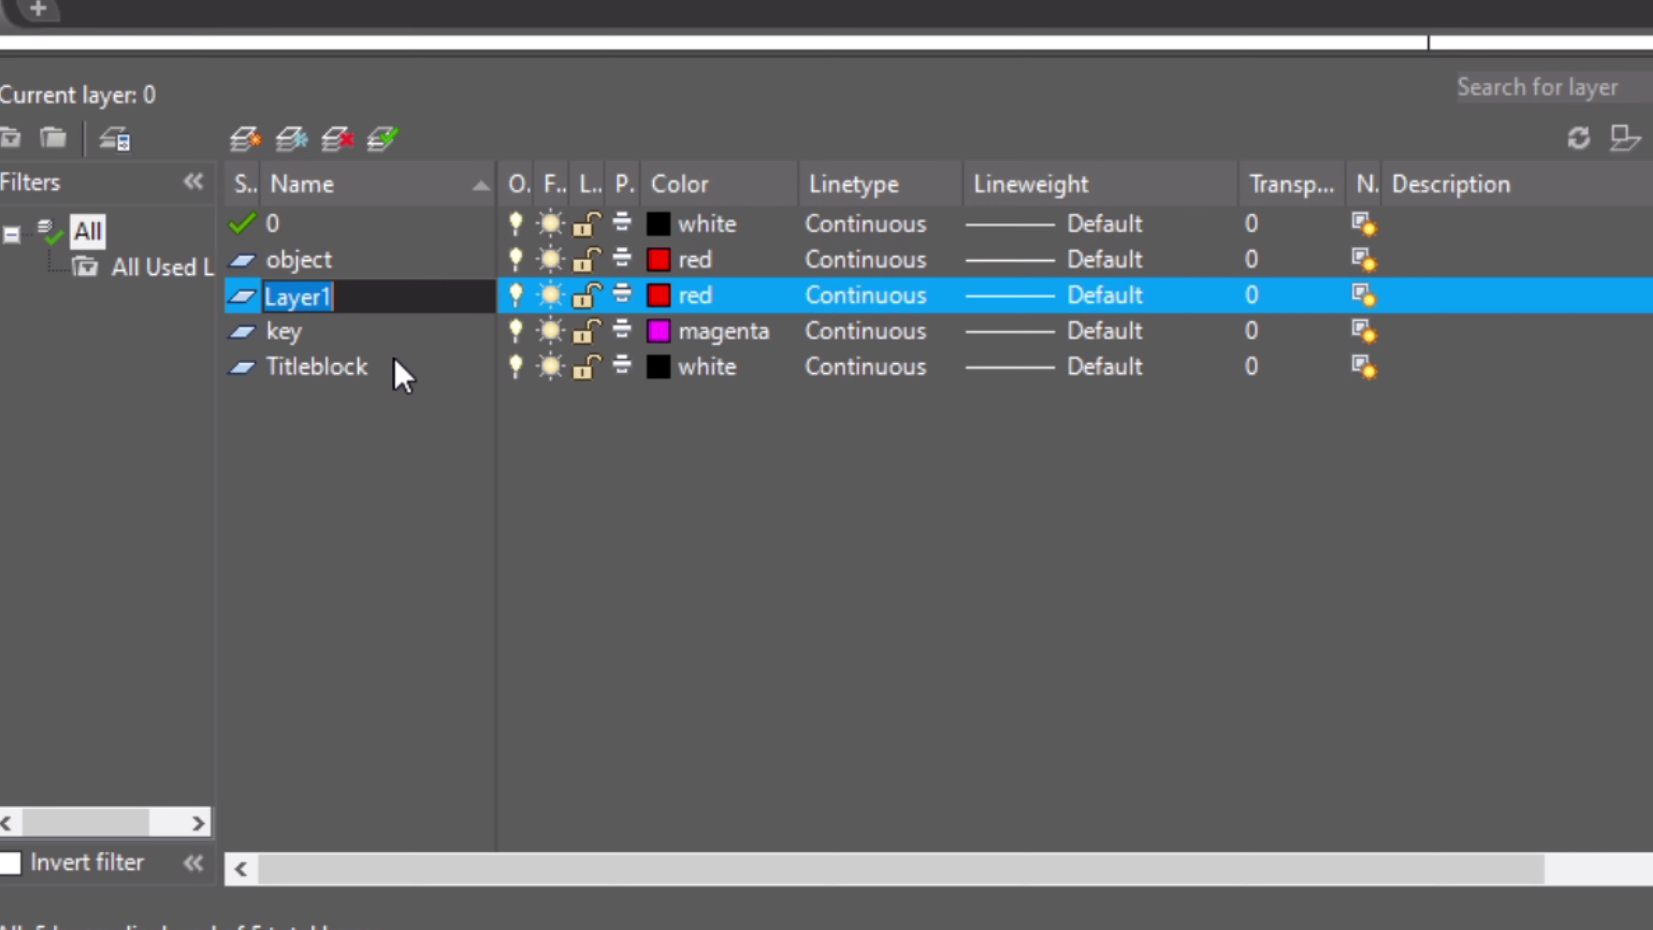
{"action": "type", "text": "center"}
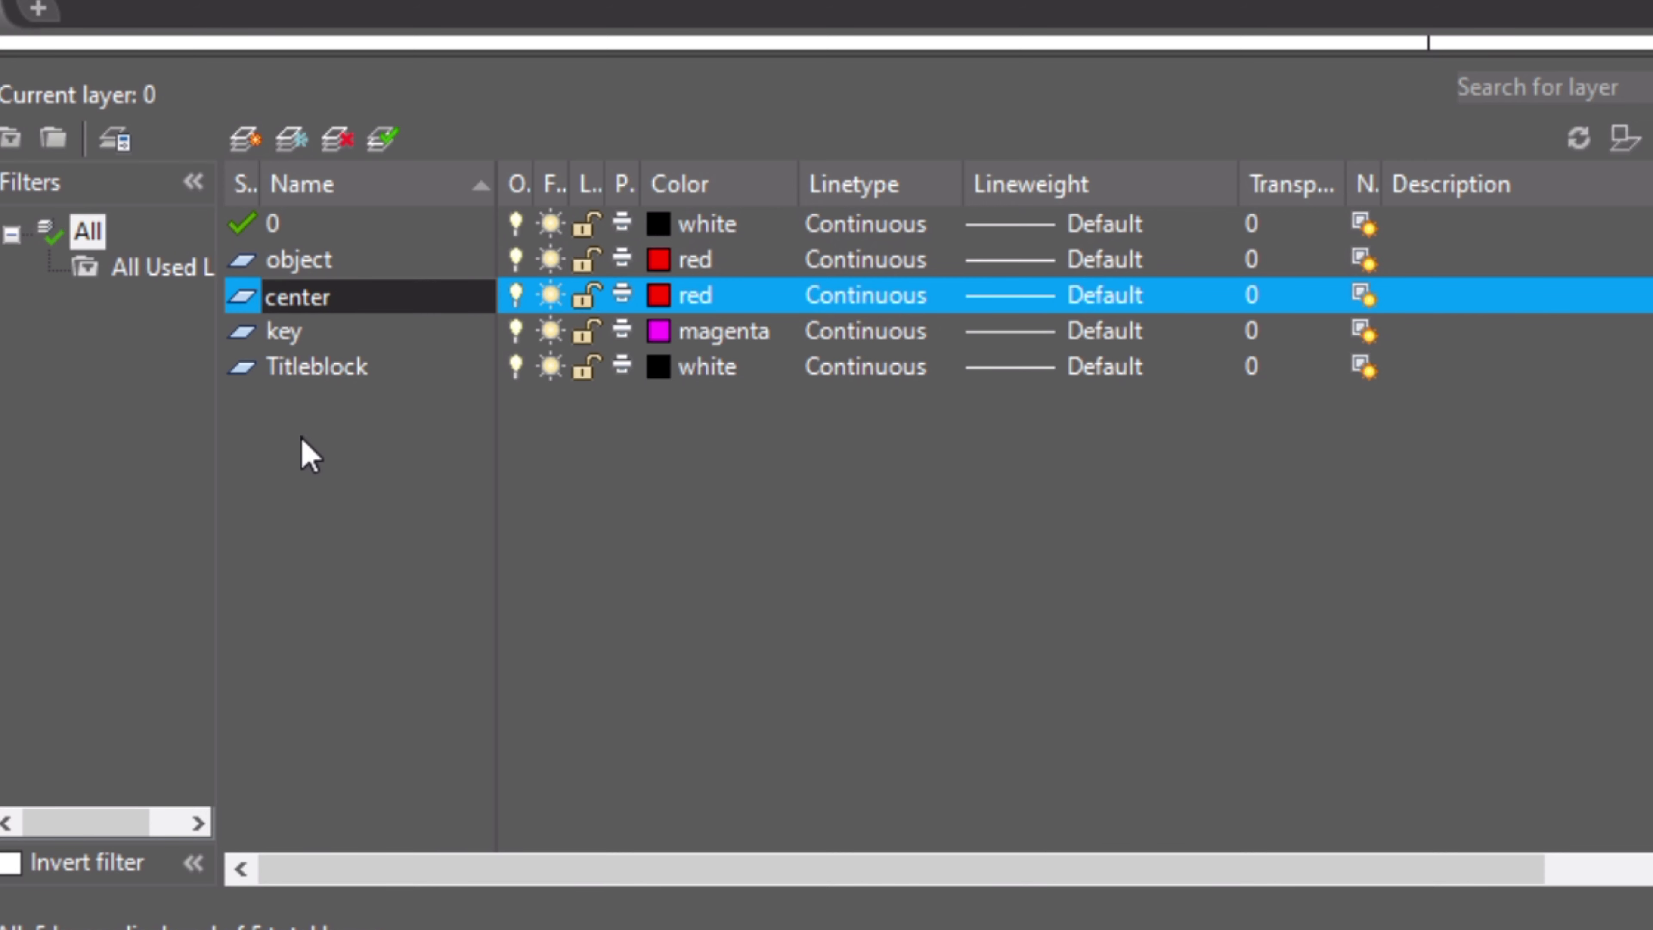
{"action": "key", "text": "Return"}
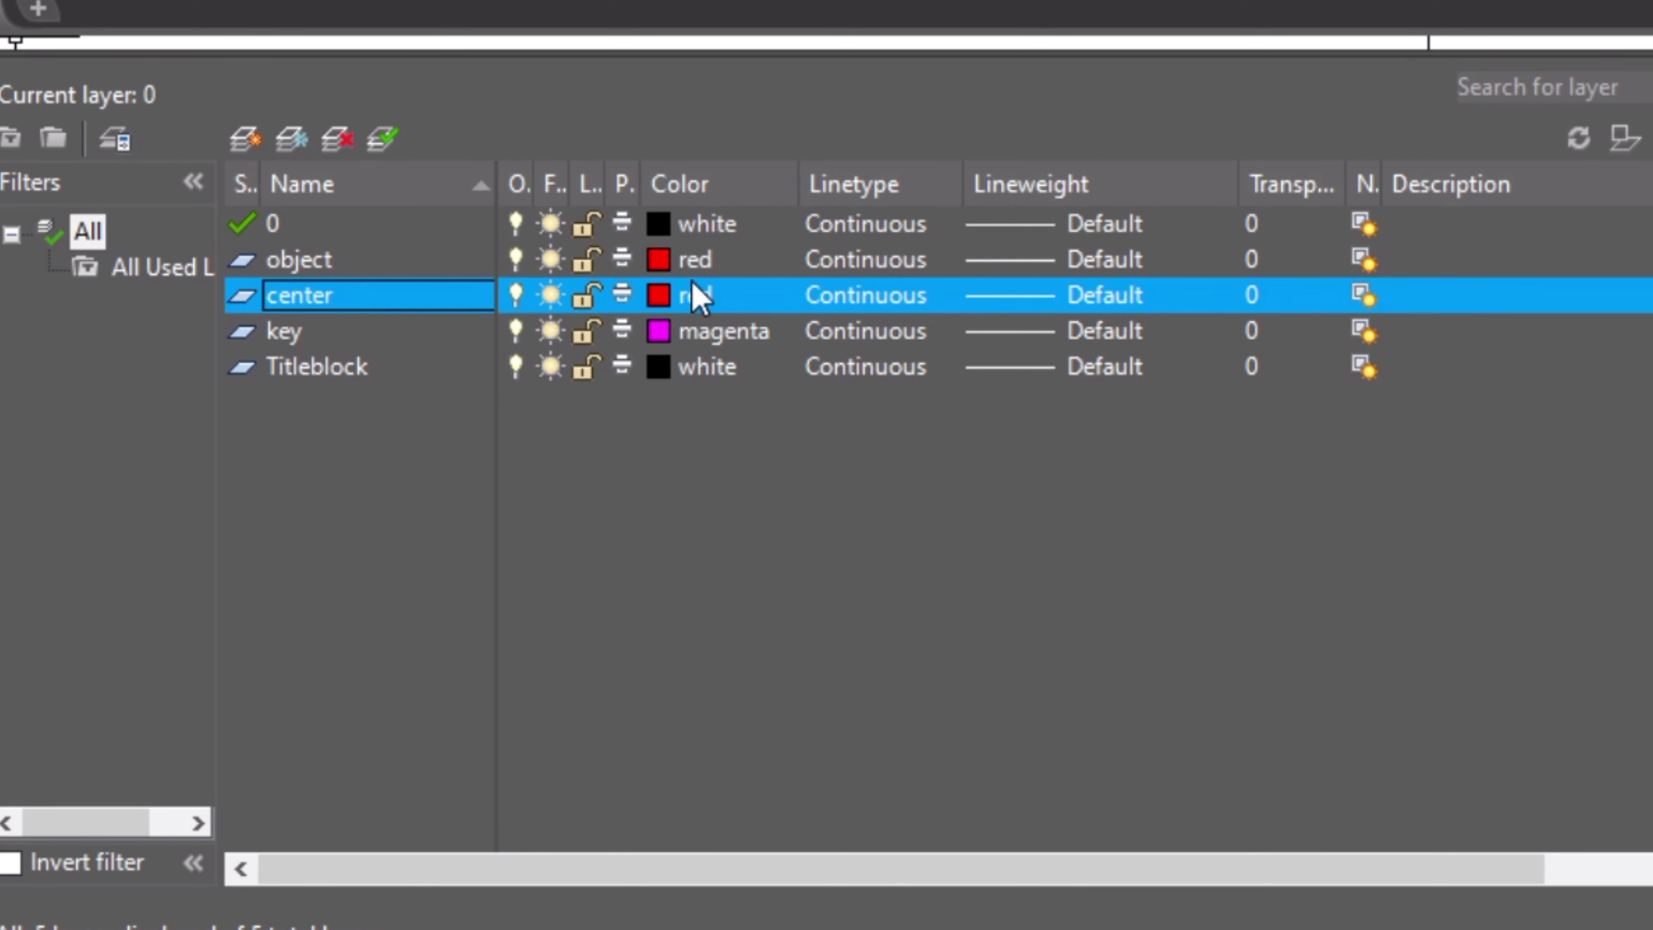
{"action": "left_click", "coordinate": [665, 300]}
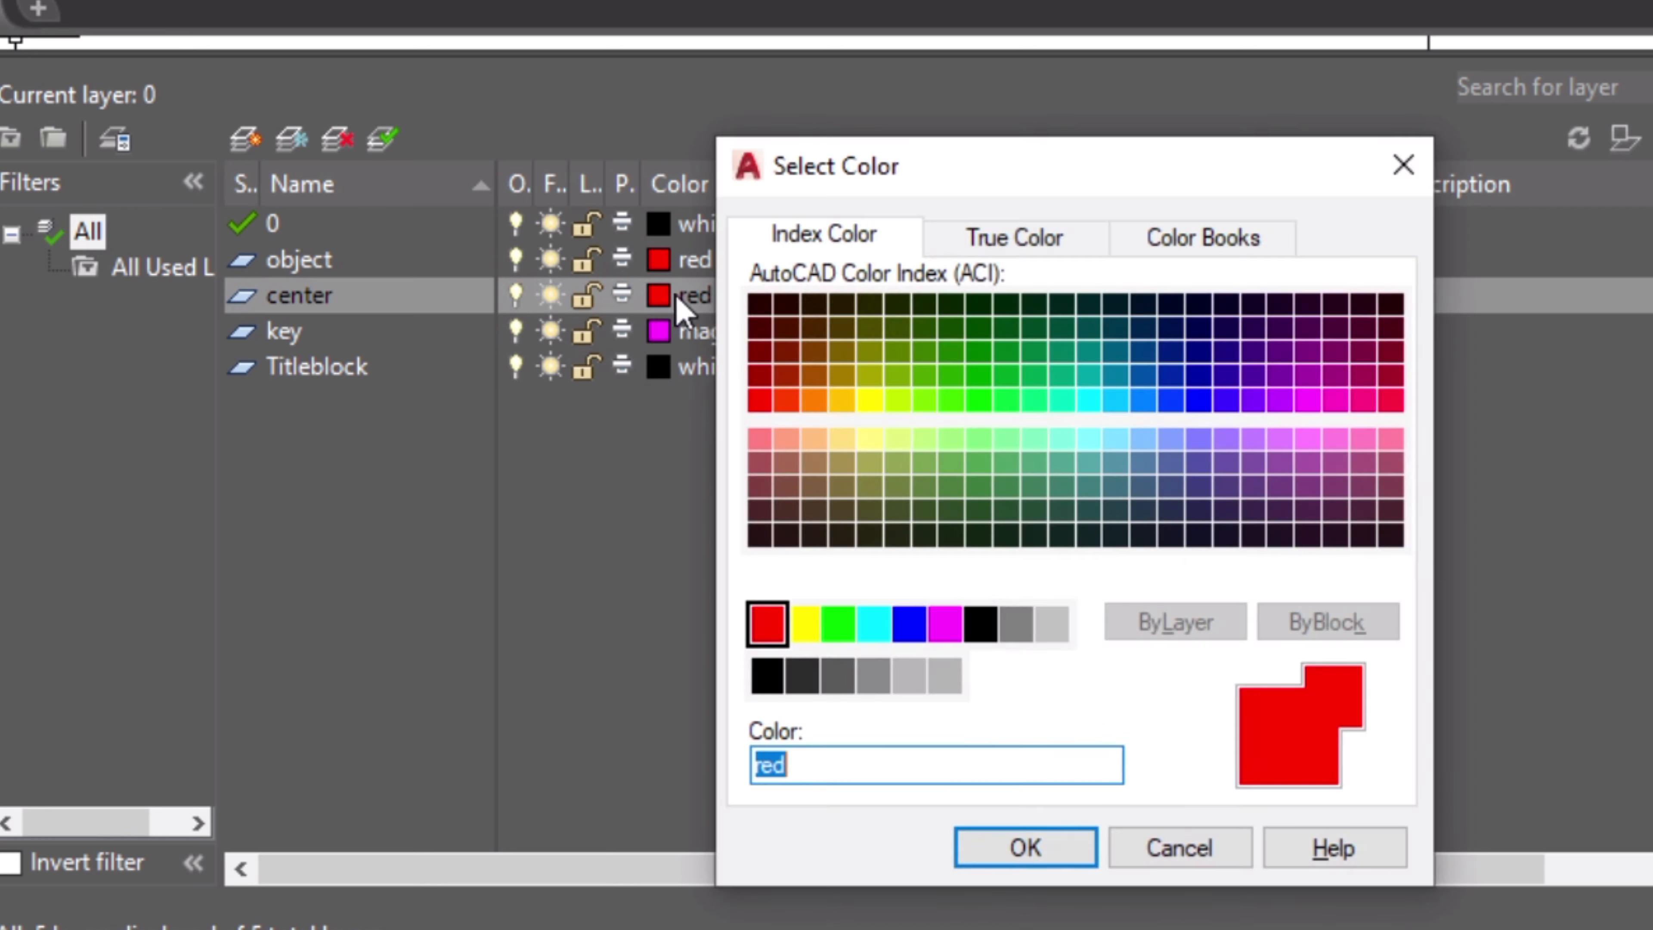
{"action": "left_click", "coordinate": [838, 623]}
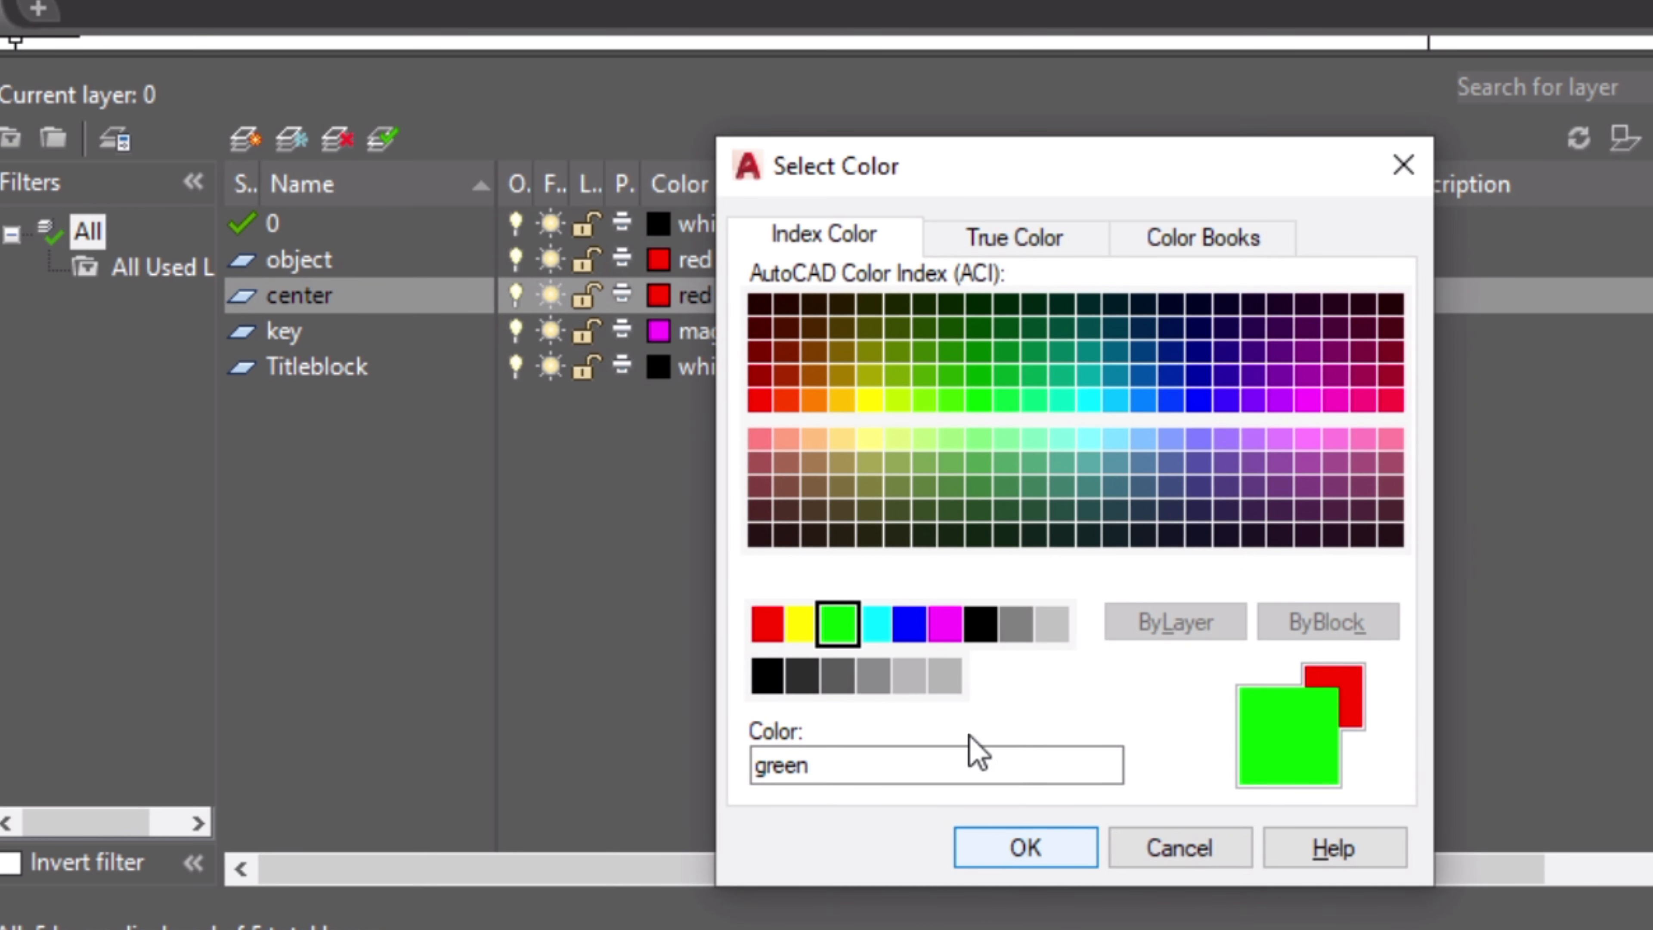
{"action": "left_click", "coordinate": [909, 623]}
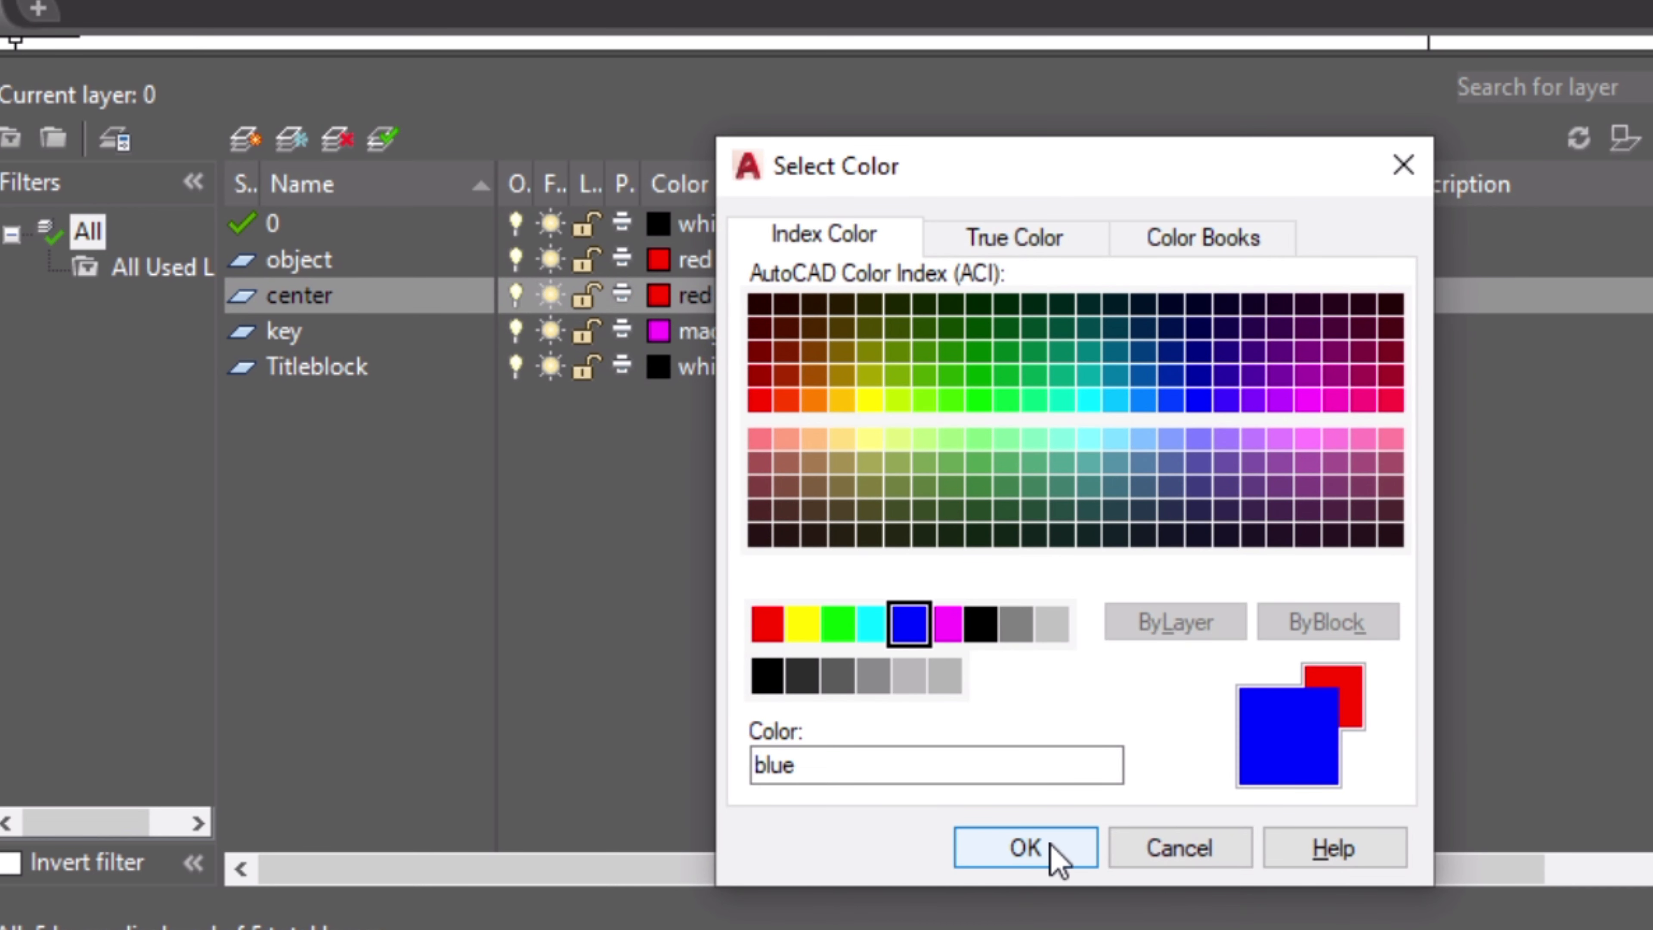
{"action": "left_click", "coordinate": [1025, 847]}
- Load the CENTER2 linetype from acadiso.lin into the drawing for the center layer
{"action": "left_click", "coordinate": [849, 299]}
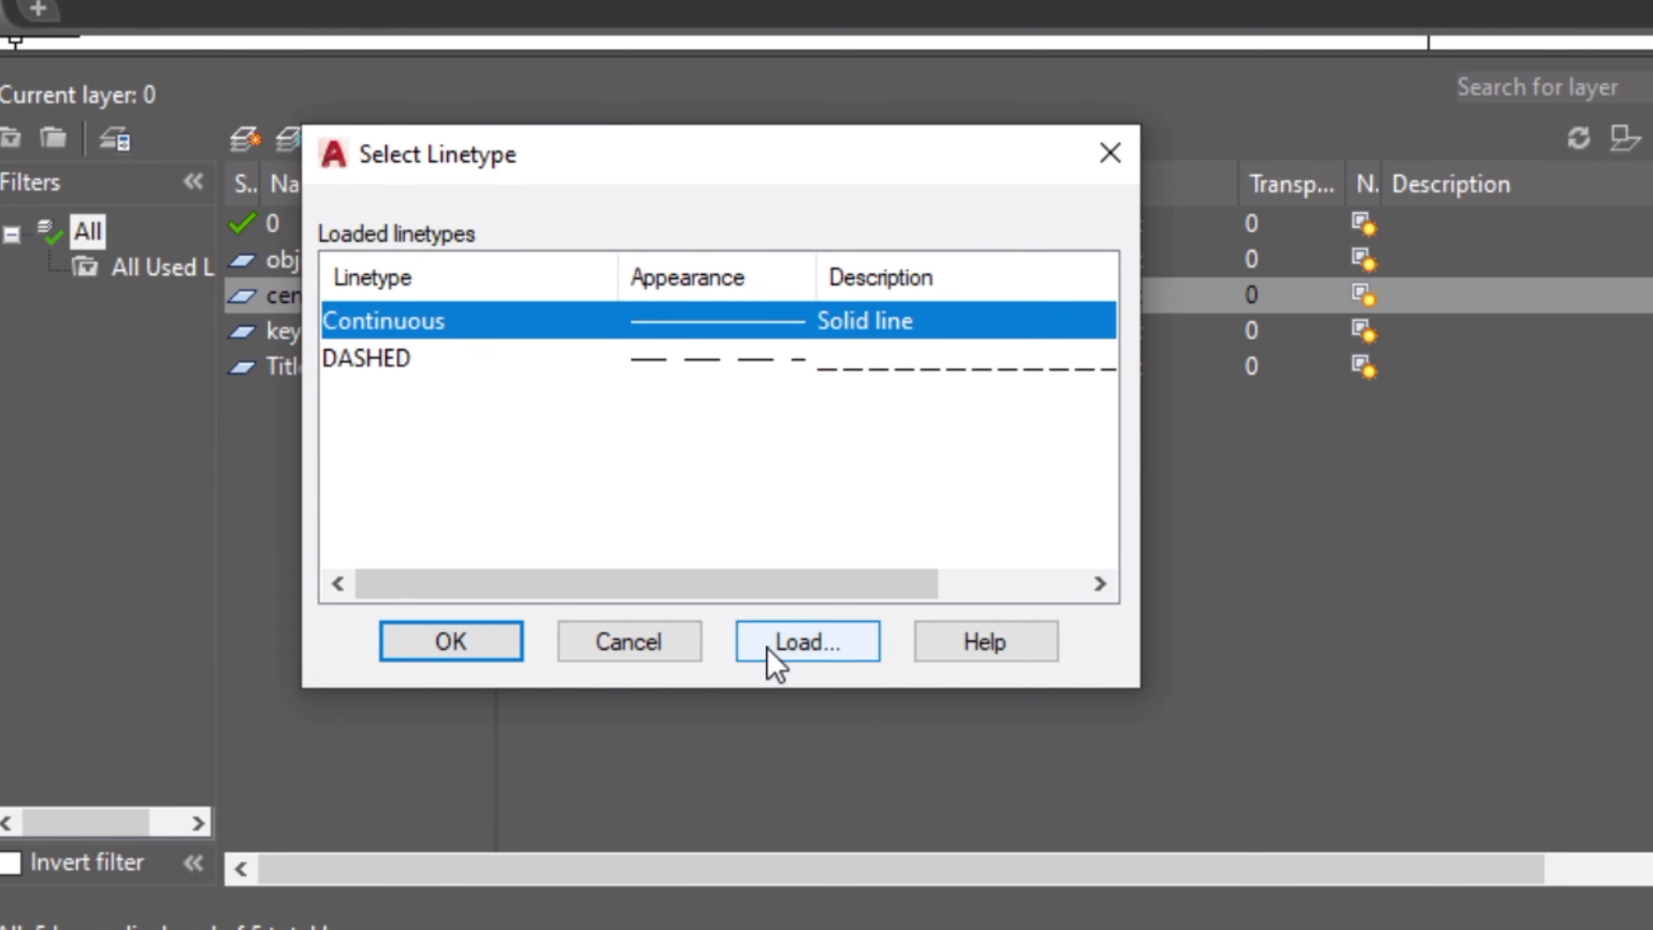
{"action": "left_click", "coordinate": [818, 644]}
{"action": "left_click", "coordinate": [517, 442]}
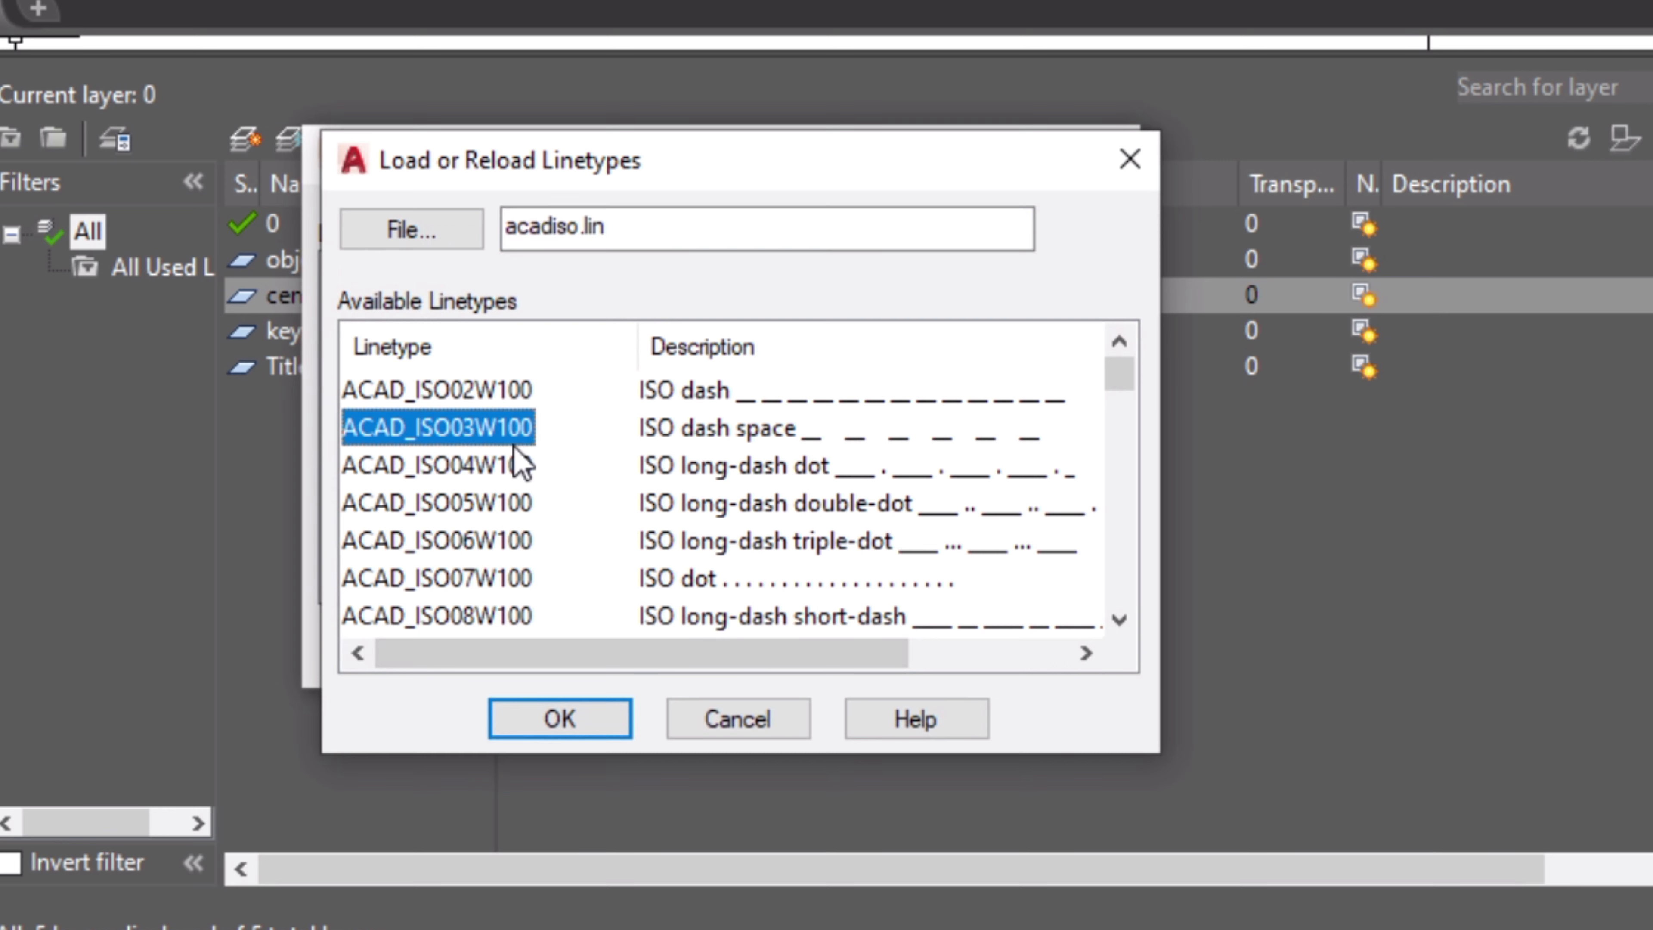
{"action": "key", "text": "c"}
{"action": "left_click", "coordinate": [422, 430]}
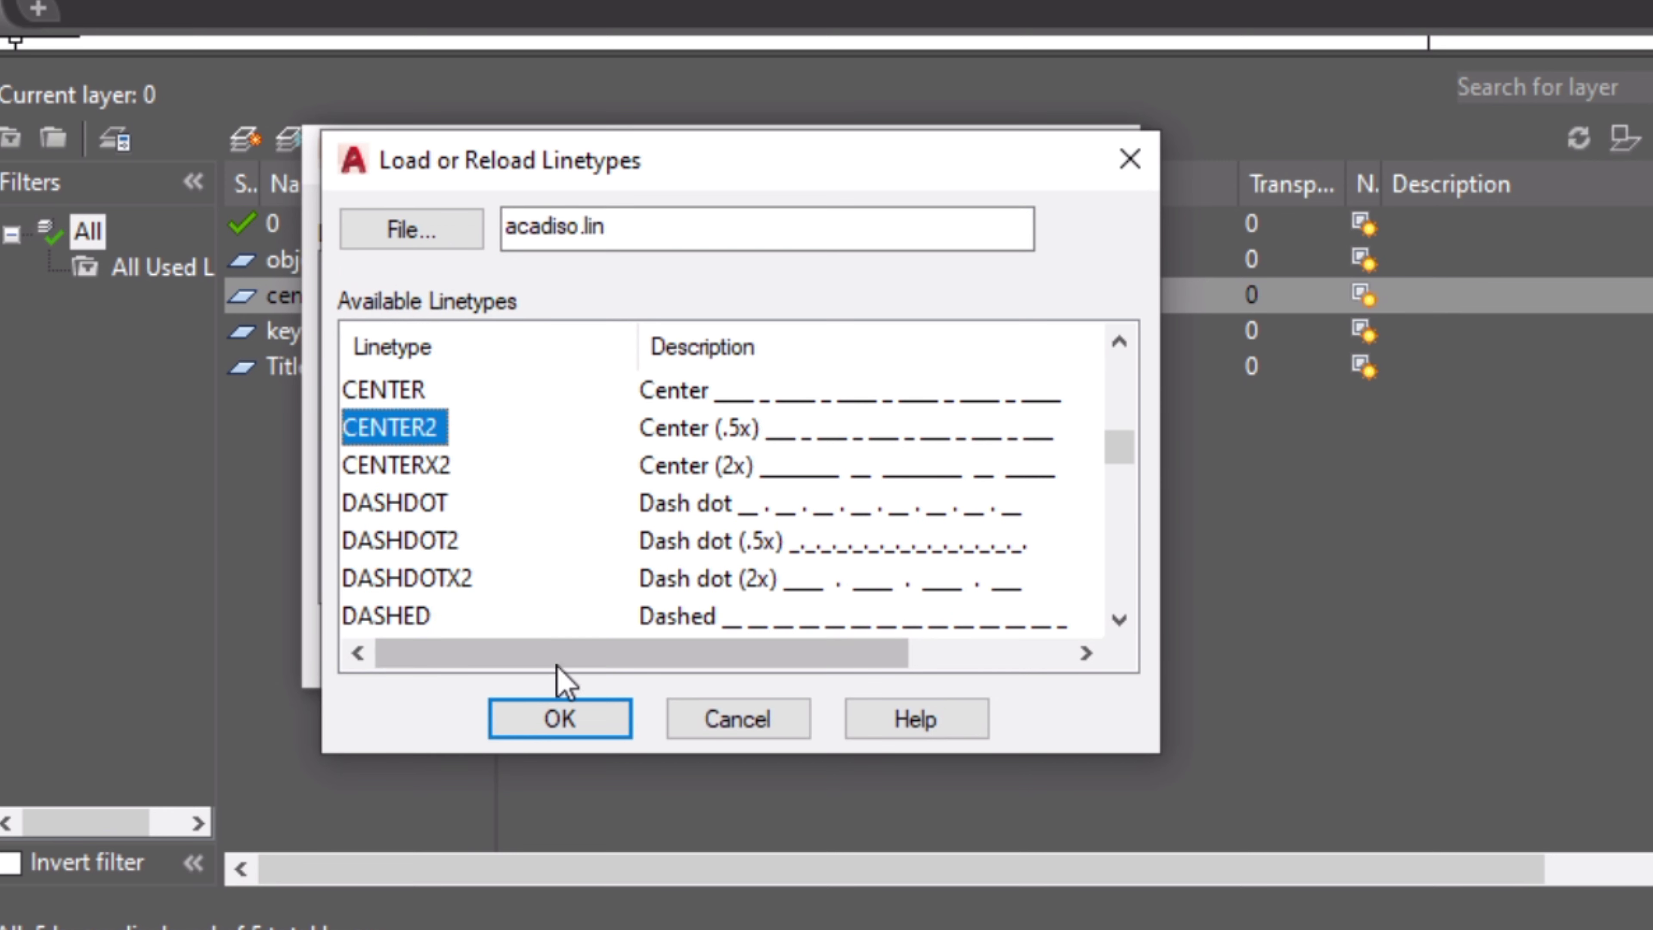
{"action": "left_click", "coordinate": [589, 710]}
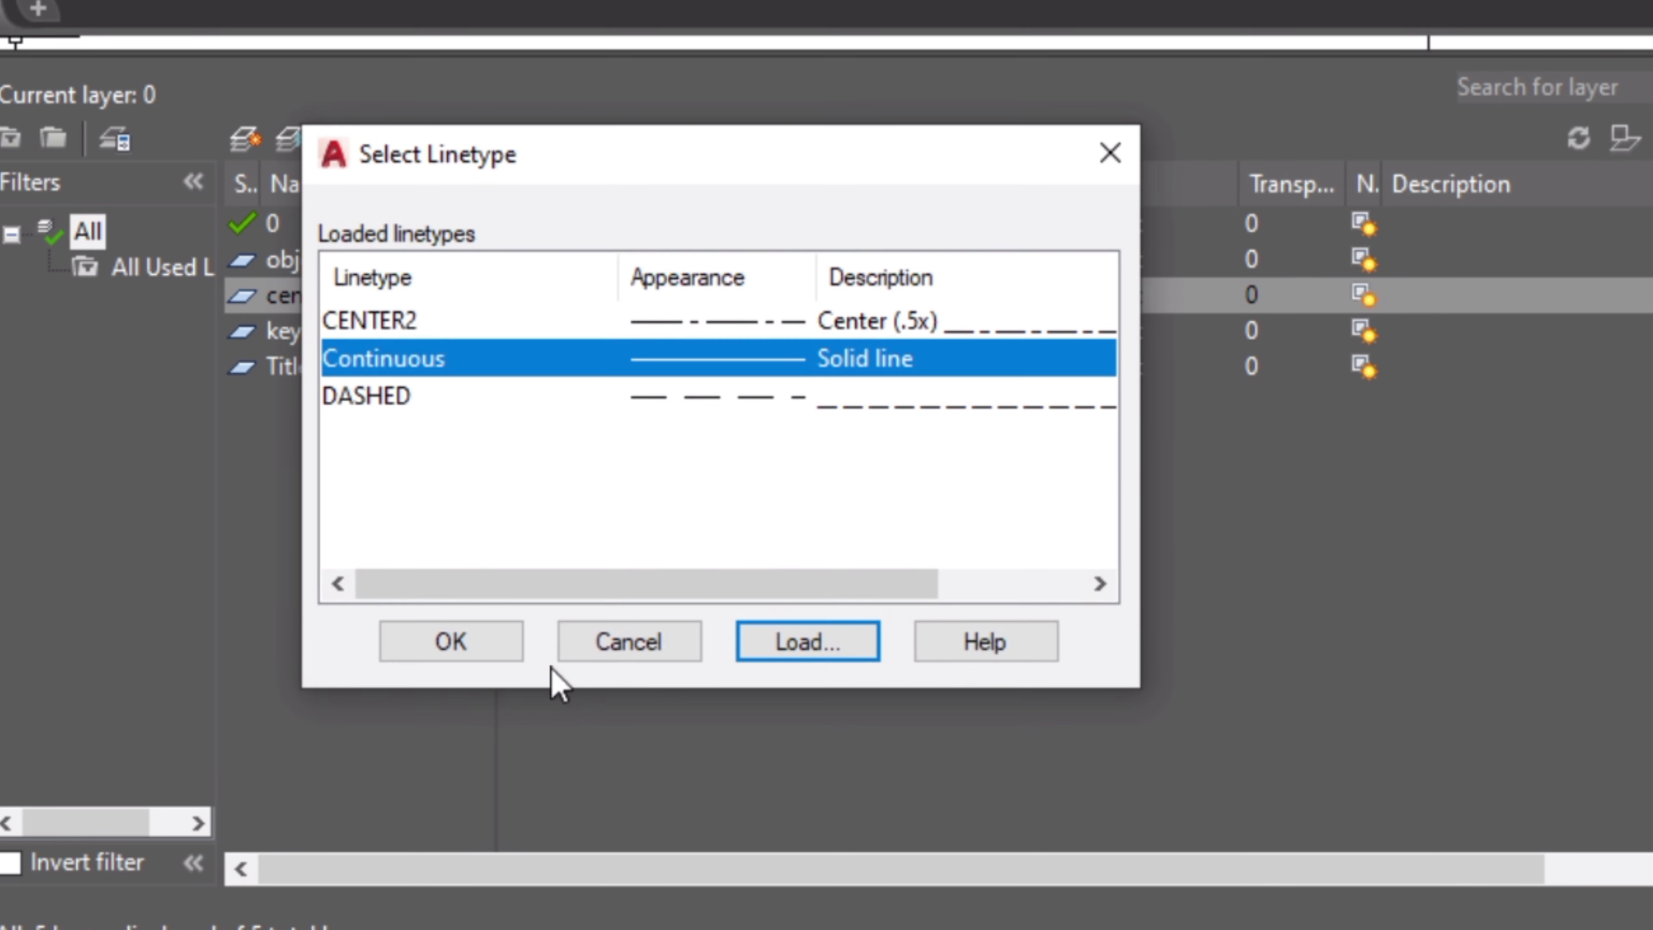
{"action": "left_click", "coordinate": [493, 650]}
- Assign the CENTER2 linetype to the center layer and close the layer settings
{"action": "left_click", "coordinate": [379, 271]}
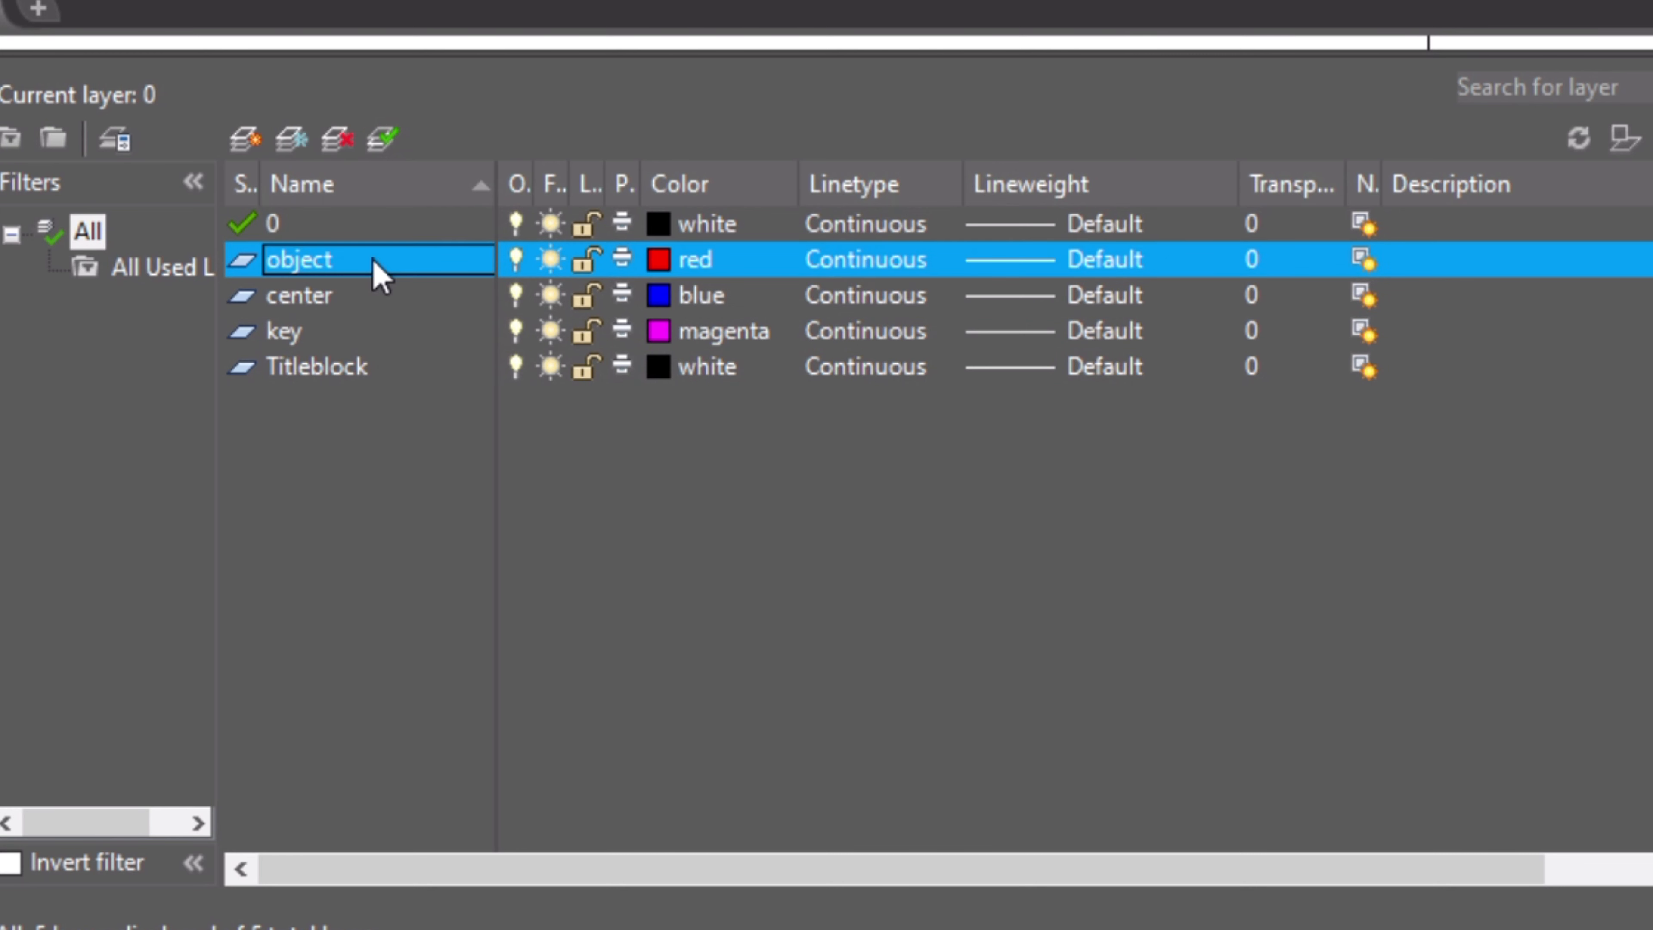
{"action": "key", "text": "Down"}
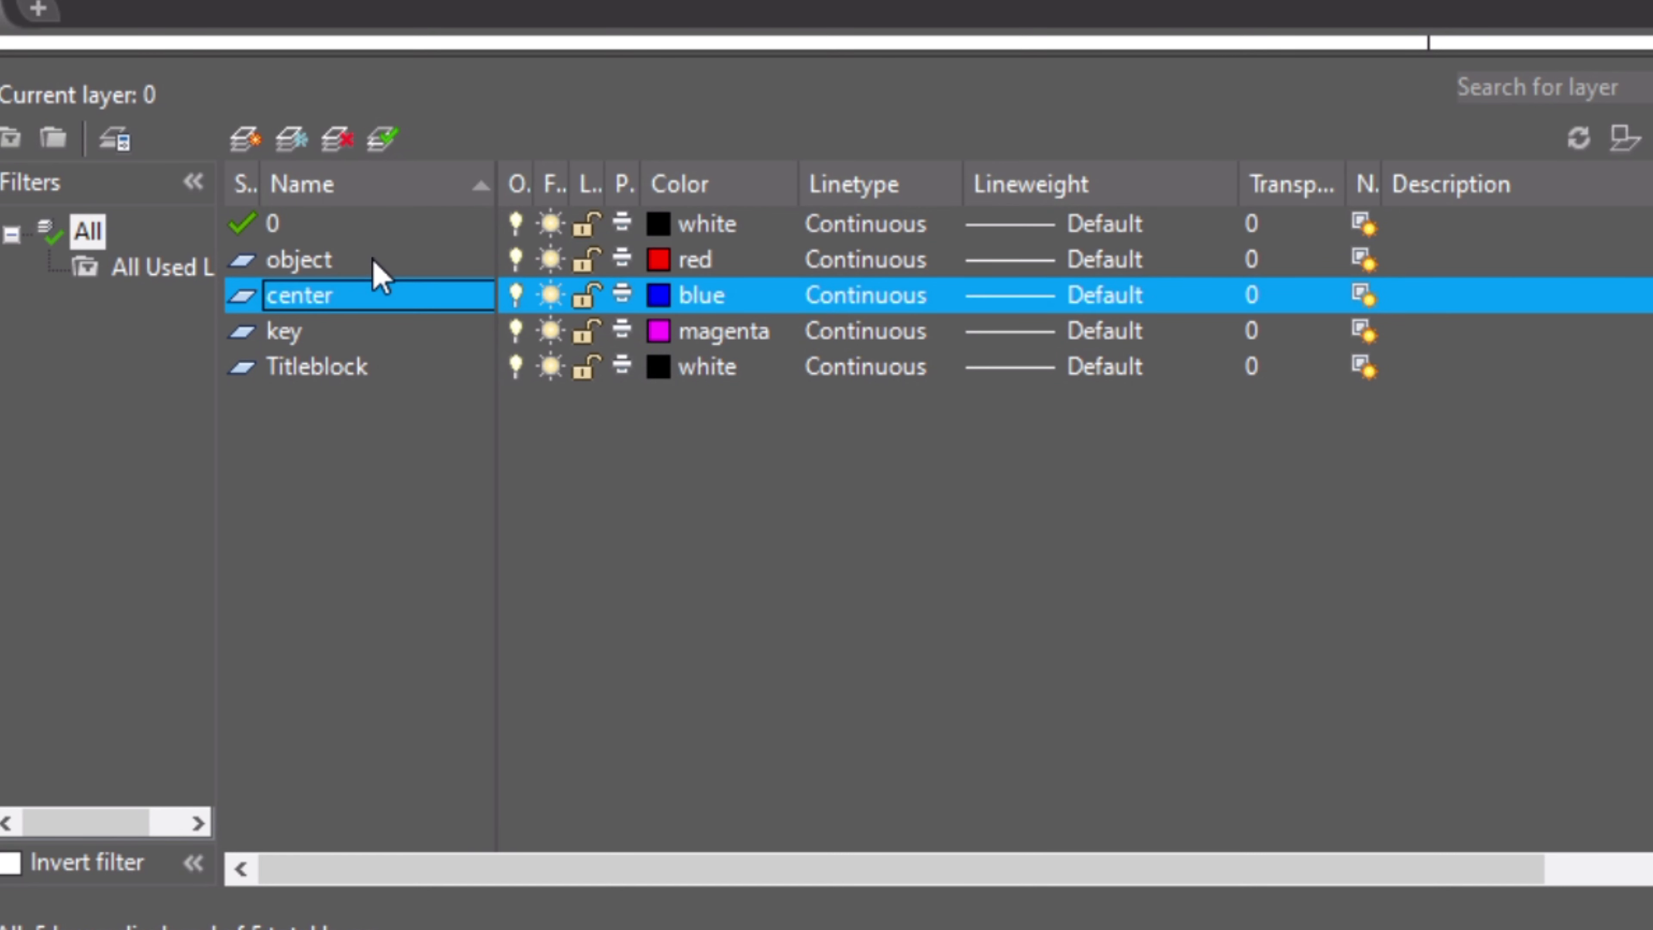
{"action": "left_click", "coordinate": [843, 296]}
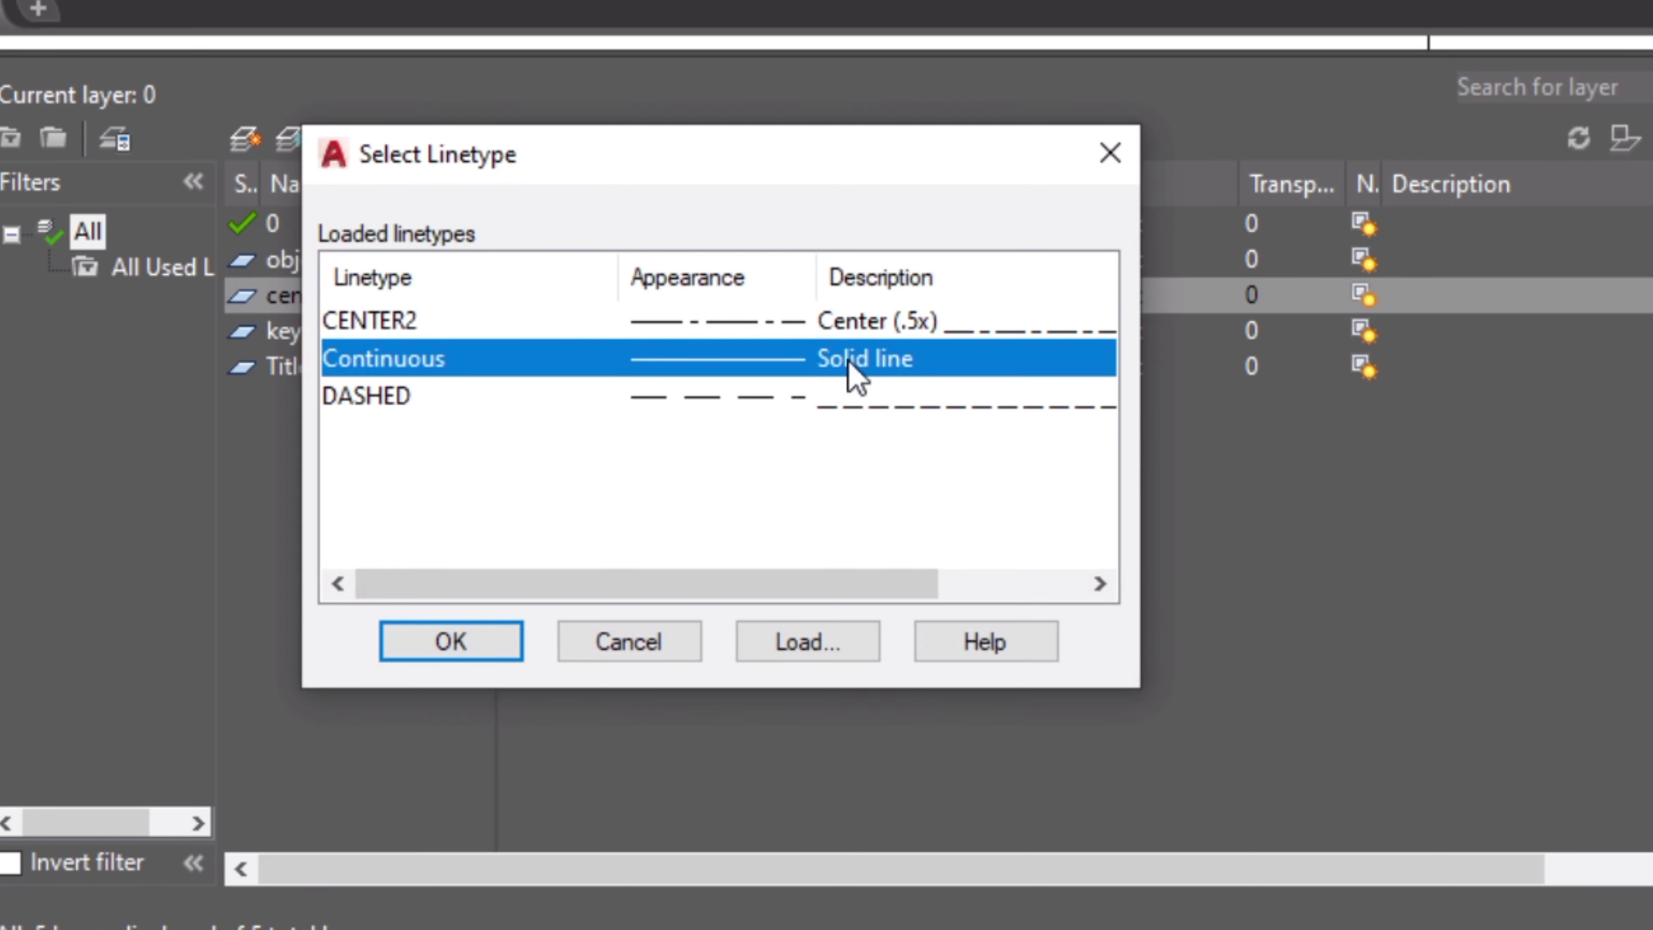
{"action": "left_click", "coordinate": [474, 320]}
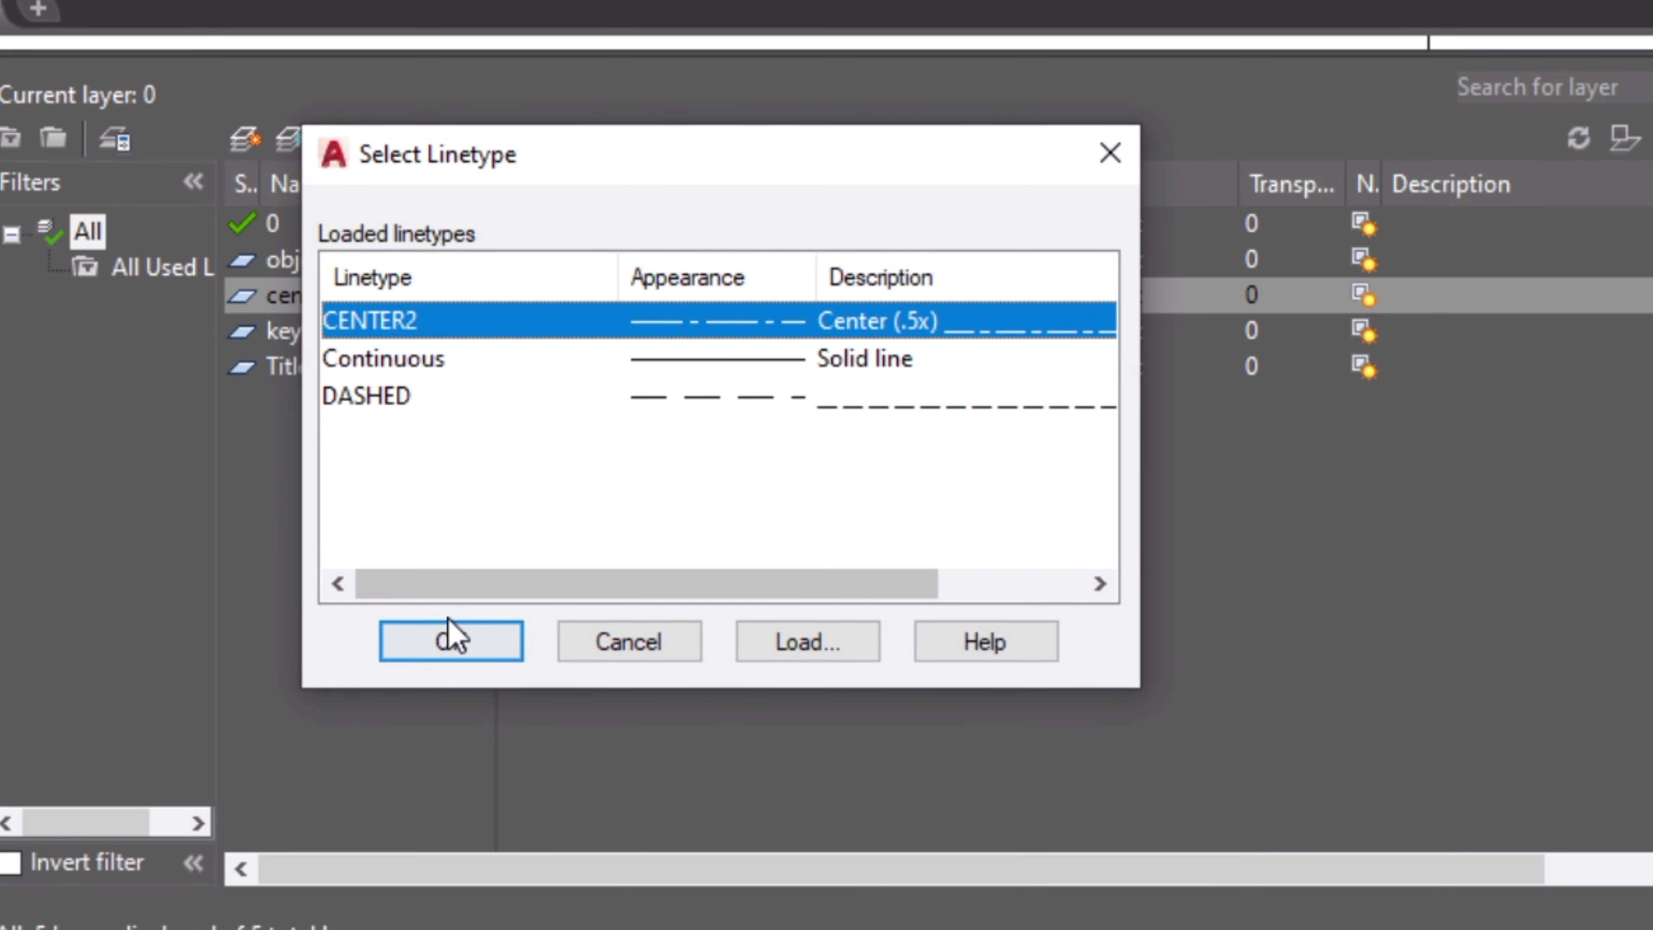
{"action": "left_click", "coordinate": [460, 650]}
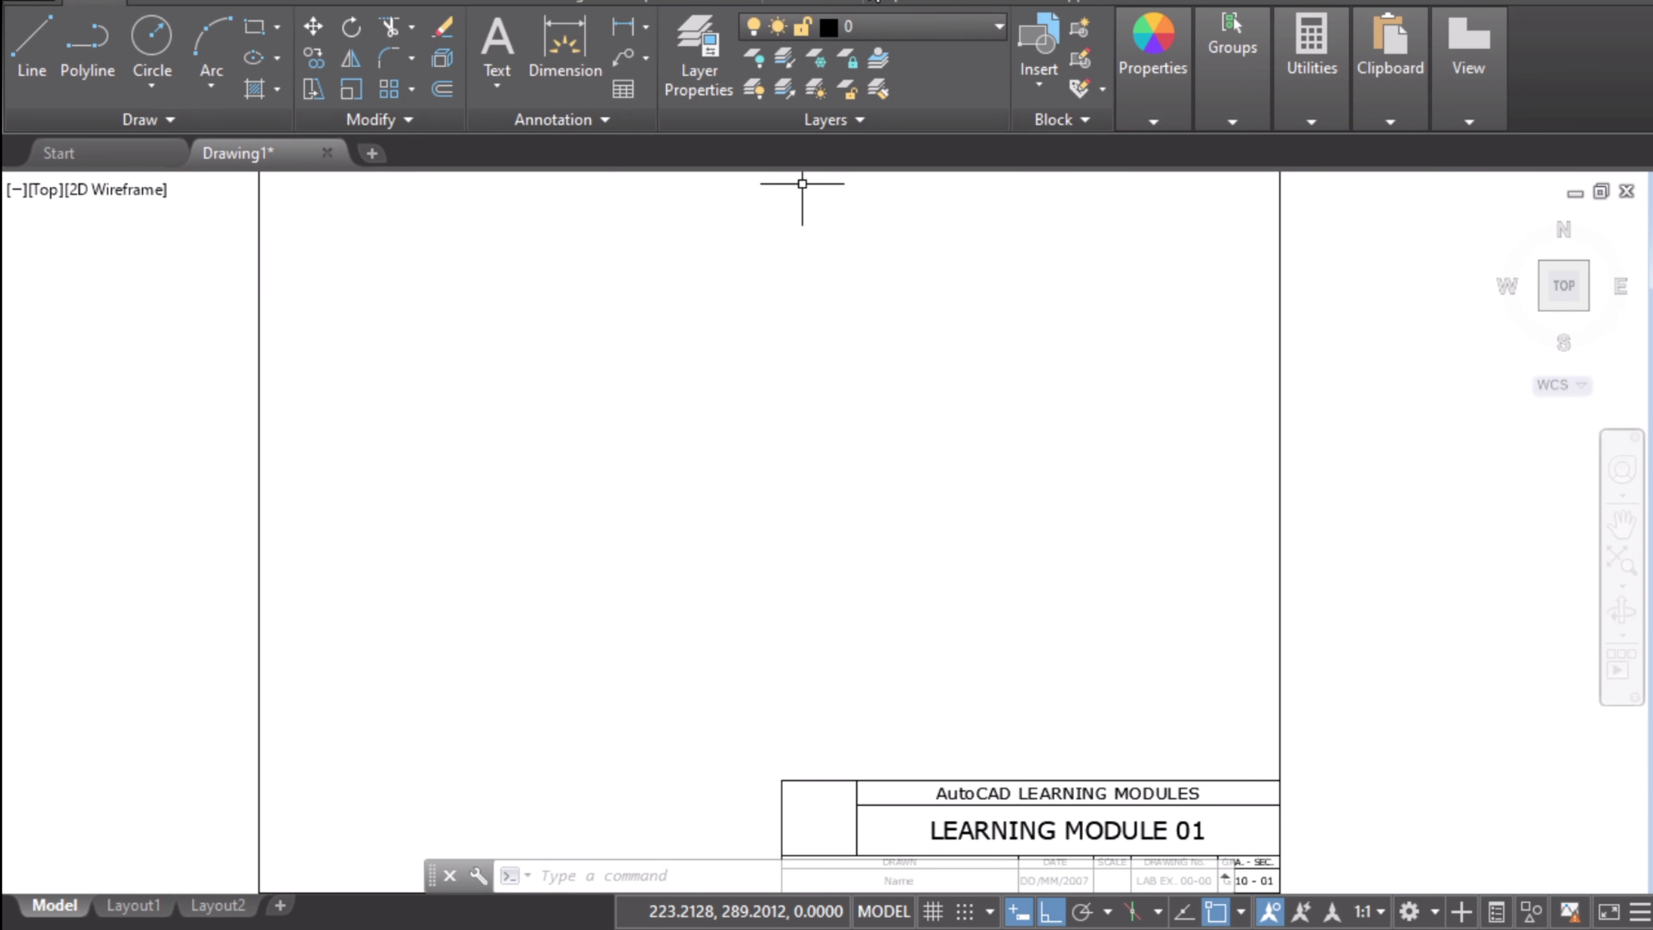
- Make object the current layer and highlight the central circle's Ø40 dimension on the reference image in Snip & Sketch
{"action": "left_click", "coordinate": [921, 28]}
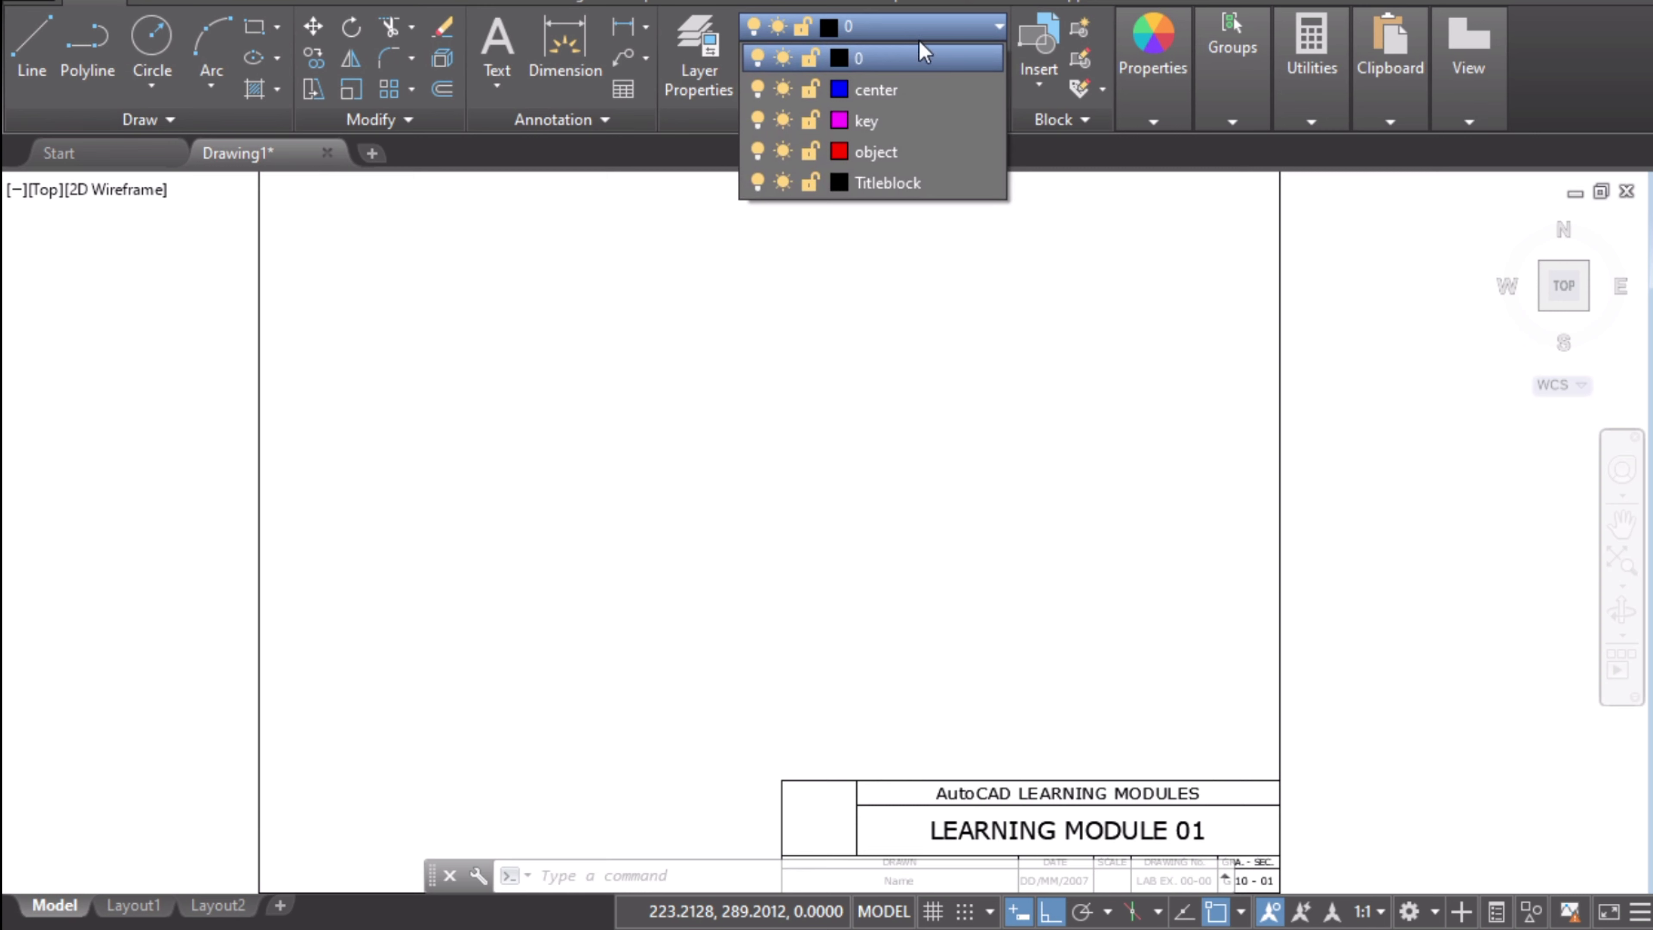
{"action": "left_click", "coordinate": [904, 154]}
{"action": "key", "text": "alt+Tab"}
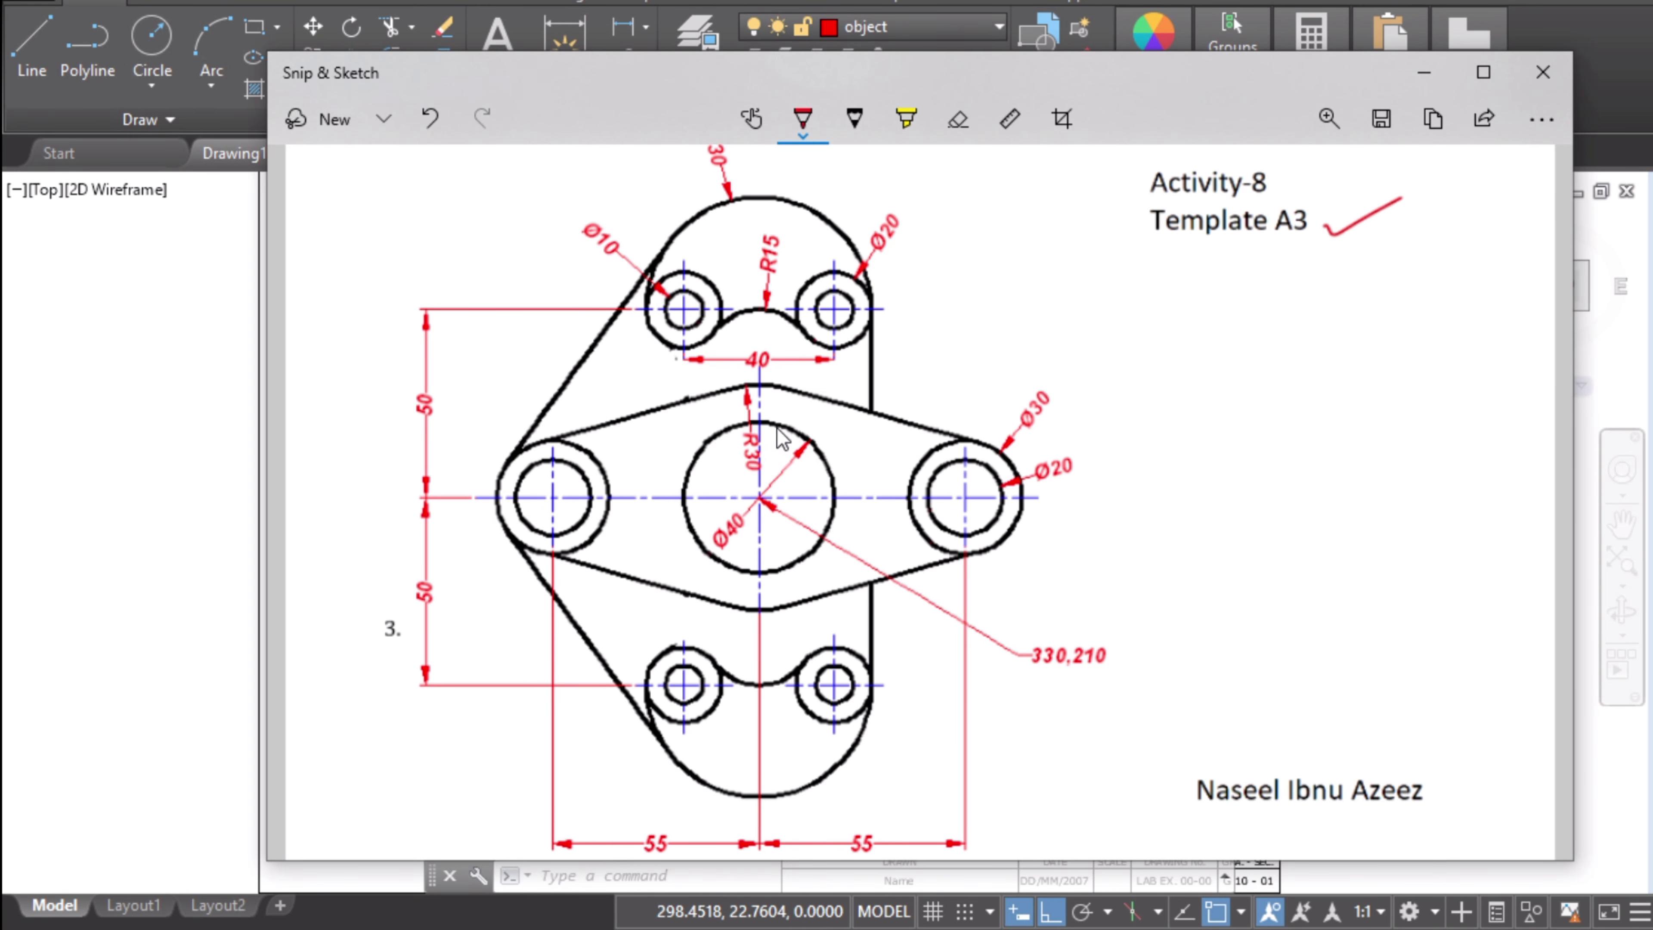
{"action": "left_click", "coordinate": [905, 118]}
{"action": "left_click_drag", "start_coordinate": [711, 559], "coordinate": [740, 503]}
{"action": "key", "text": "alt+Tab"}
- Draw the central circle on the A3 sheet with its center at 330,210 and a diameter of 40
{"action": "left_click", "coordinate": [149, 86]}
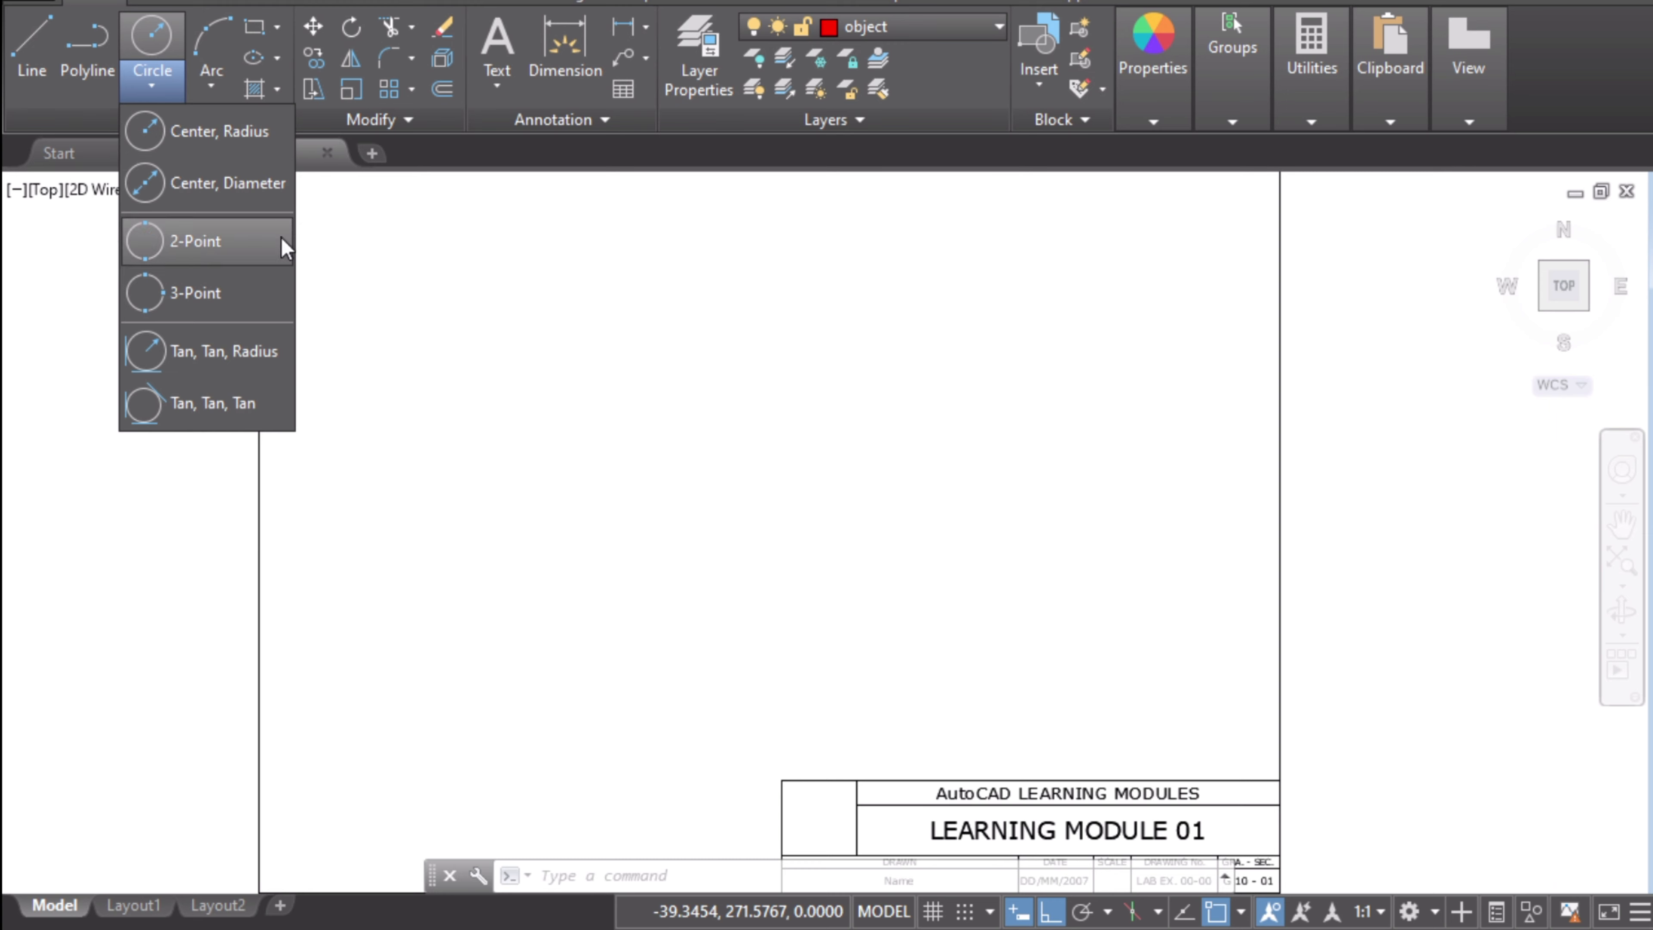
{"action": "left_click", "coordinate": [257, 183]}
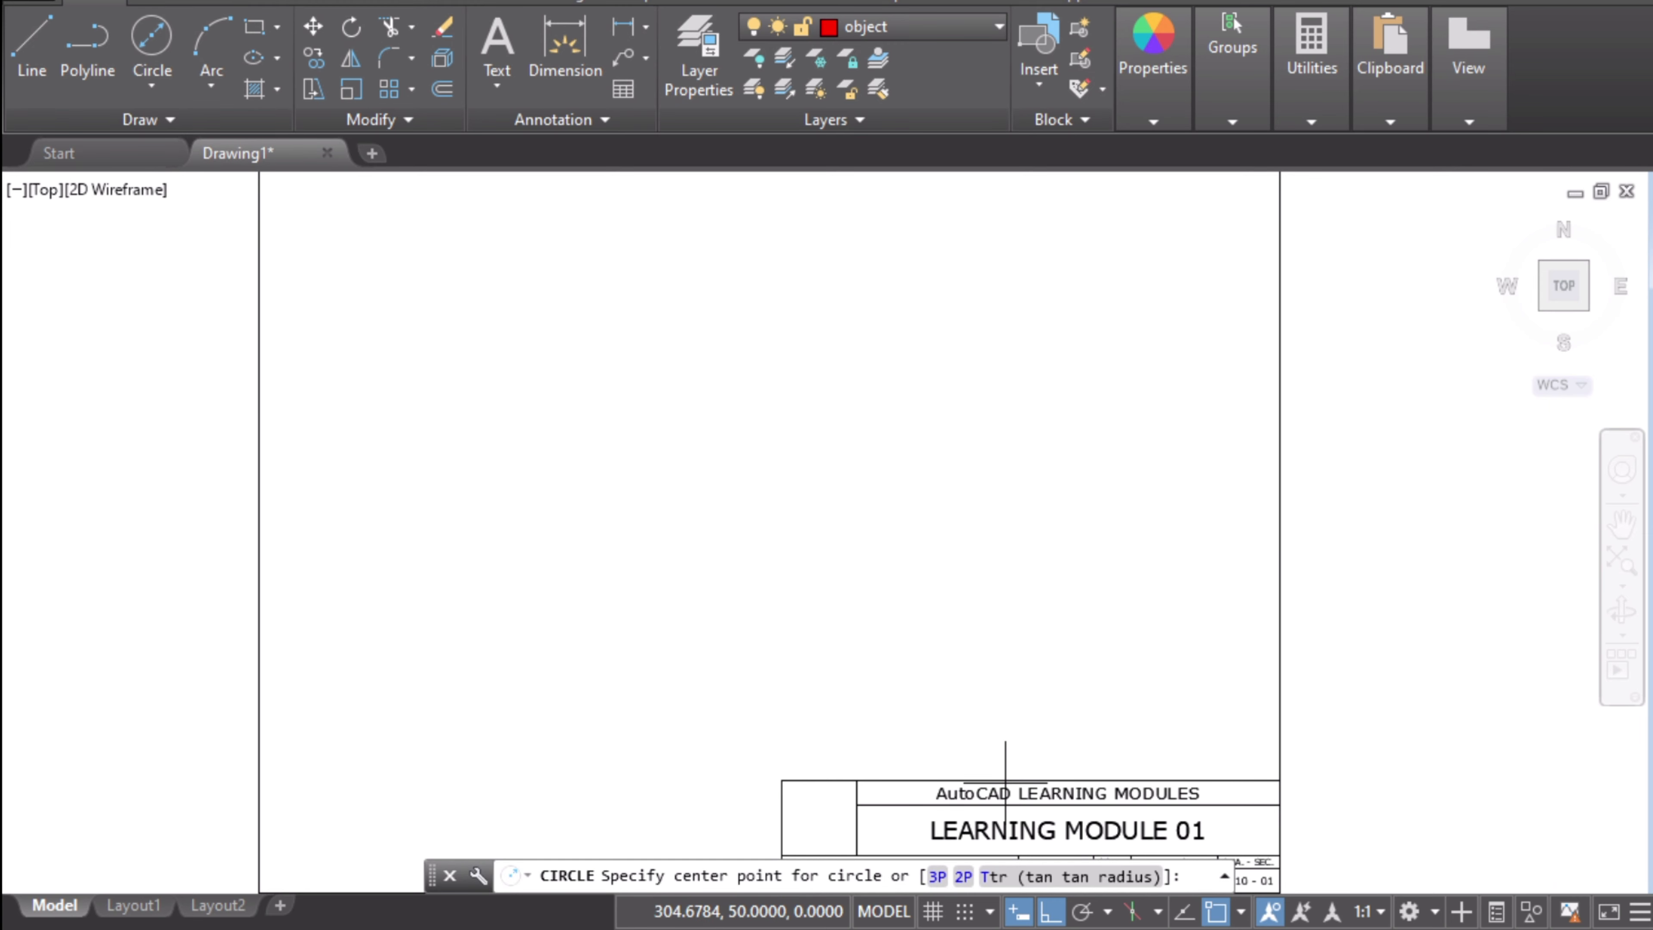
{"action": "key", "text": "alt+Tab"}
{"action": "key", "text": "alt+Tab"}
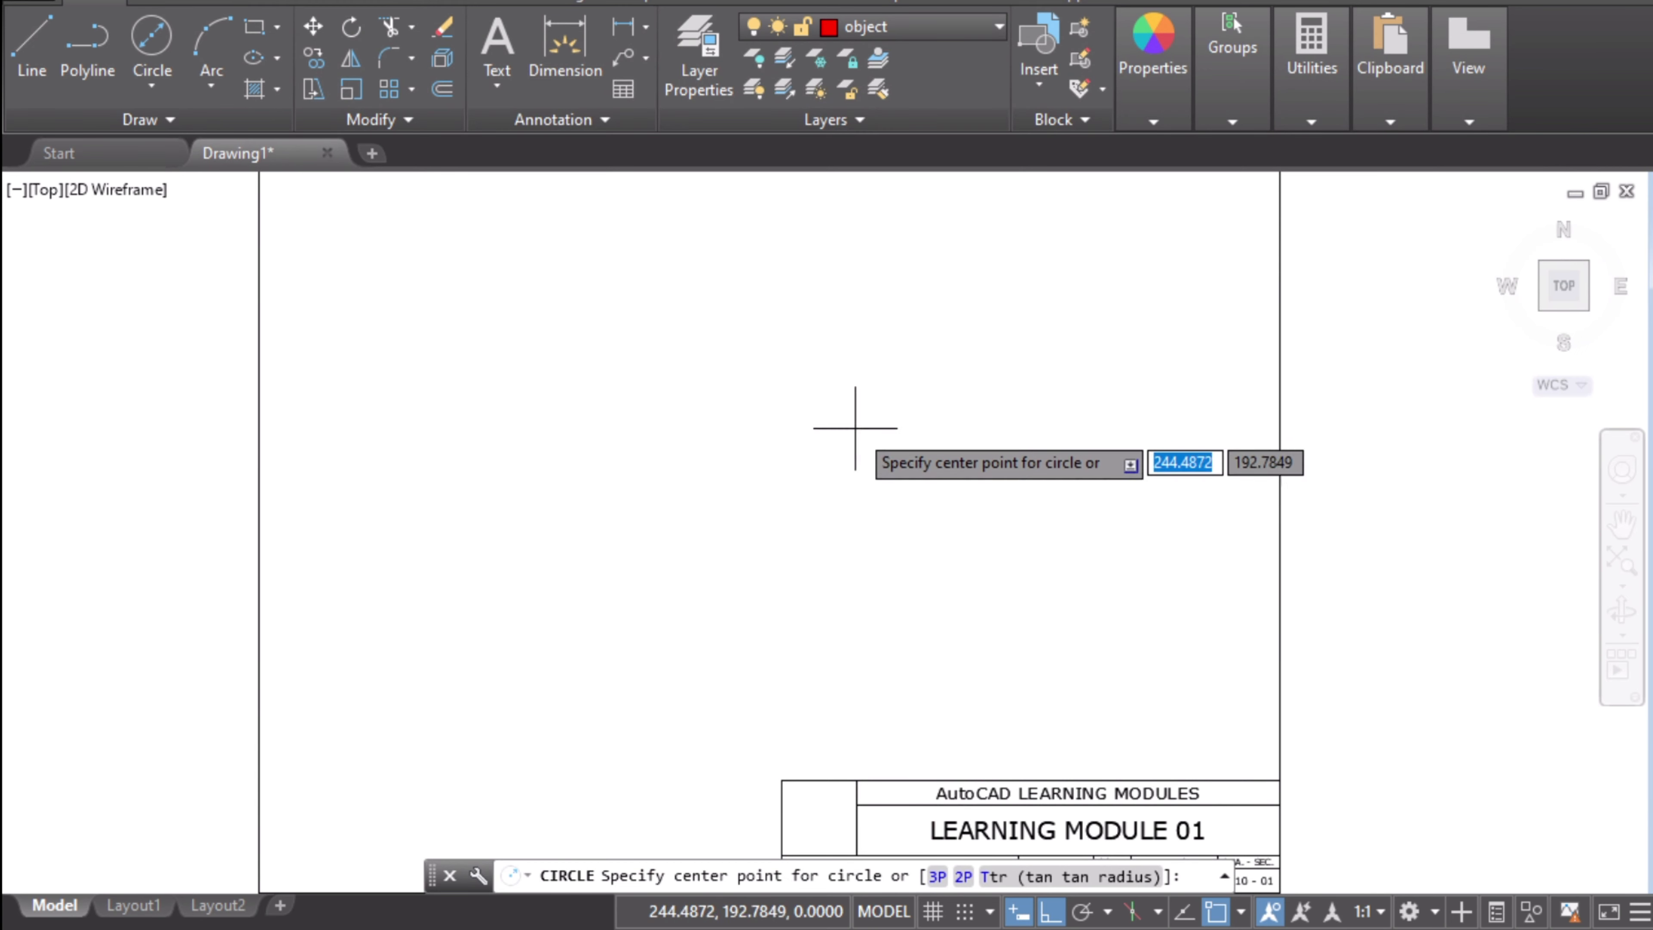
{"action": "type", "text": "330"}
{"action": "key", "text": "Tab"}
{"action": "type", "text": "210"}
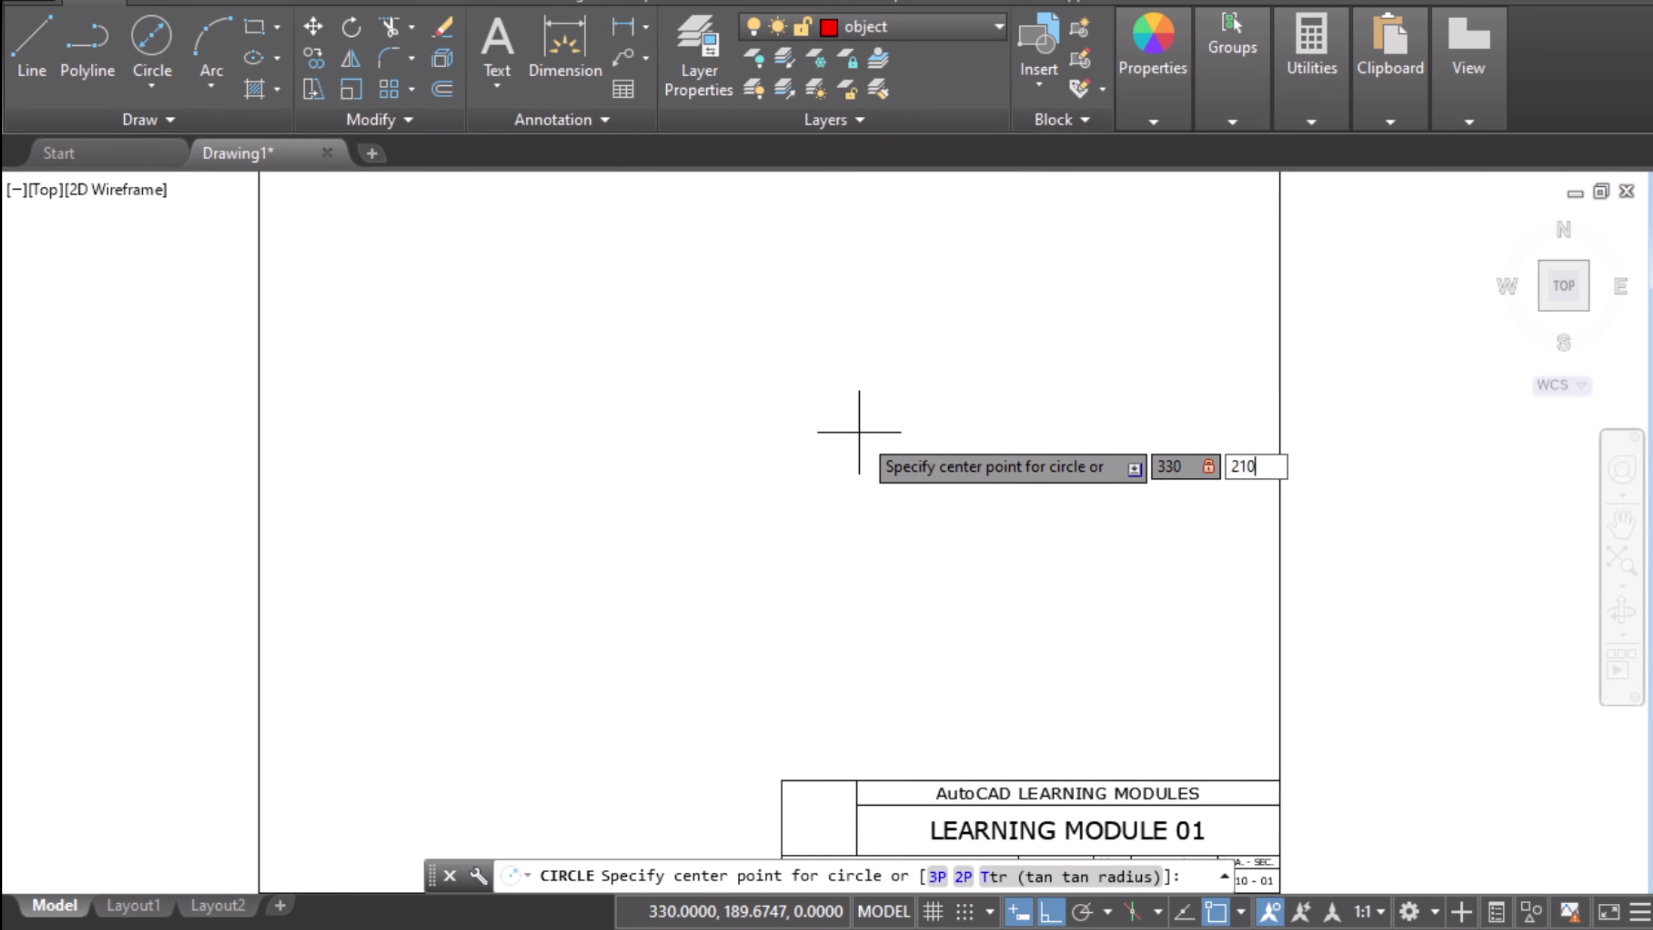
{"action": "key", "text": "Return"}
{"action": "type", "text": "d"}
{"action": "key", "text": "Return"}
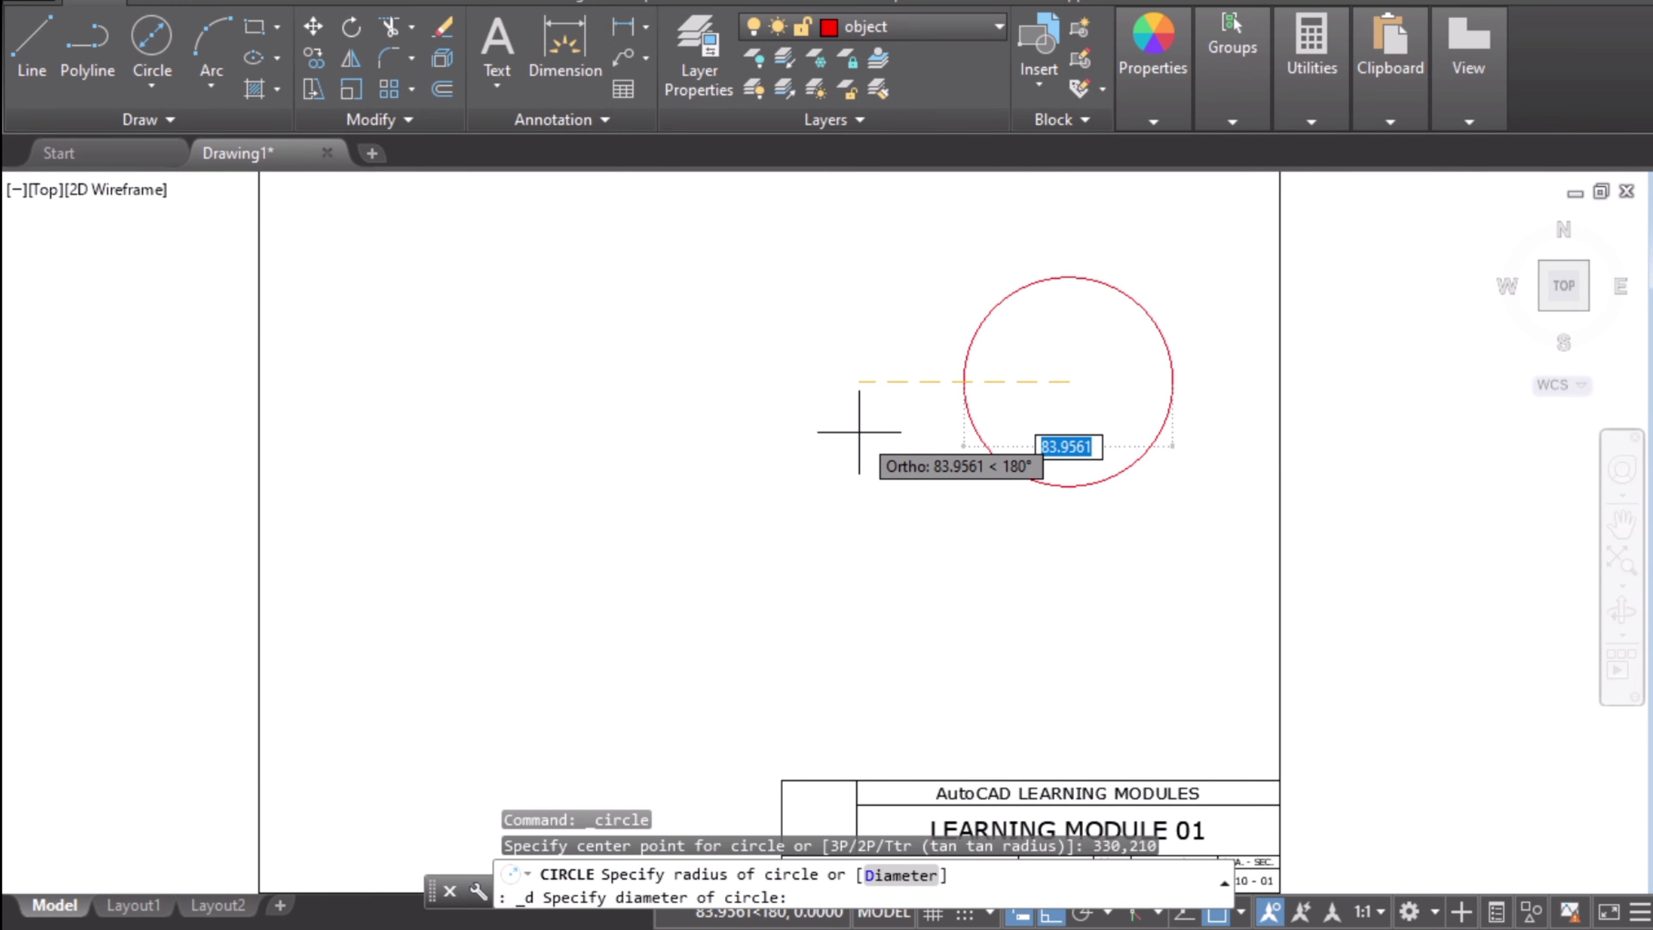
{"action": "type", "text": "40"}
{"action": "key", "text": "Return"}
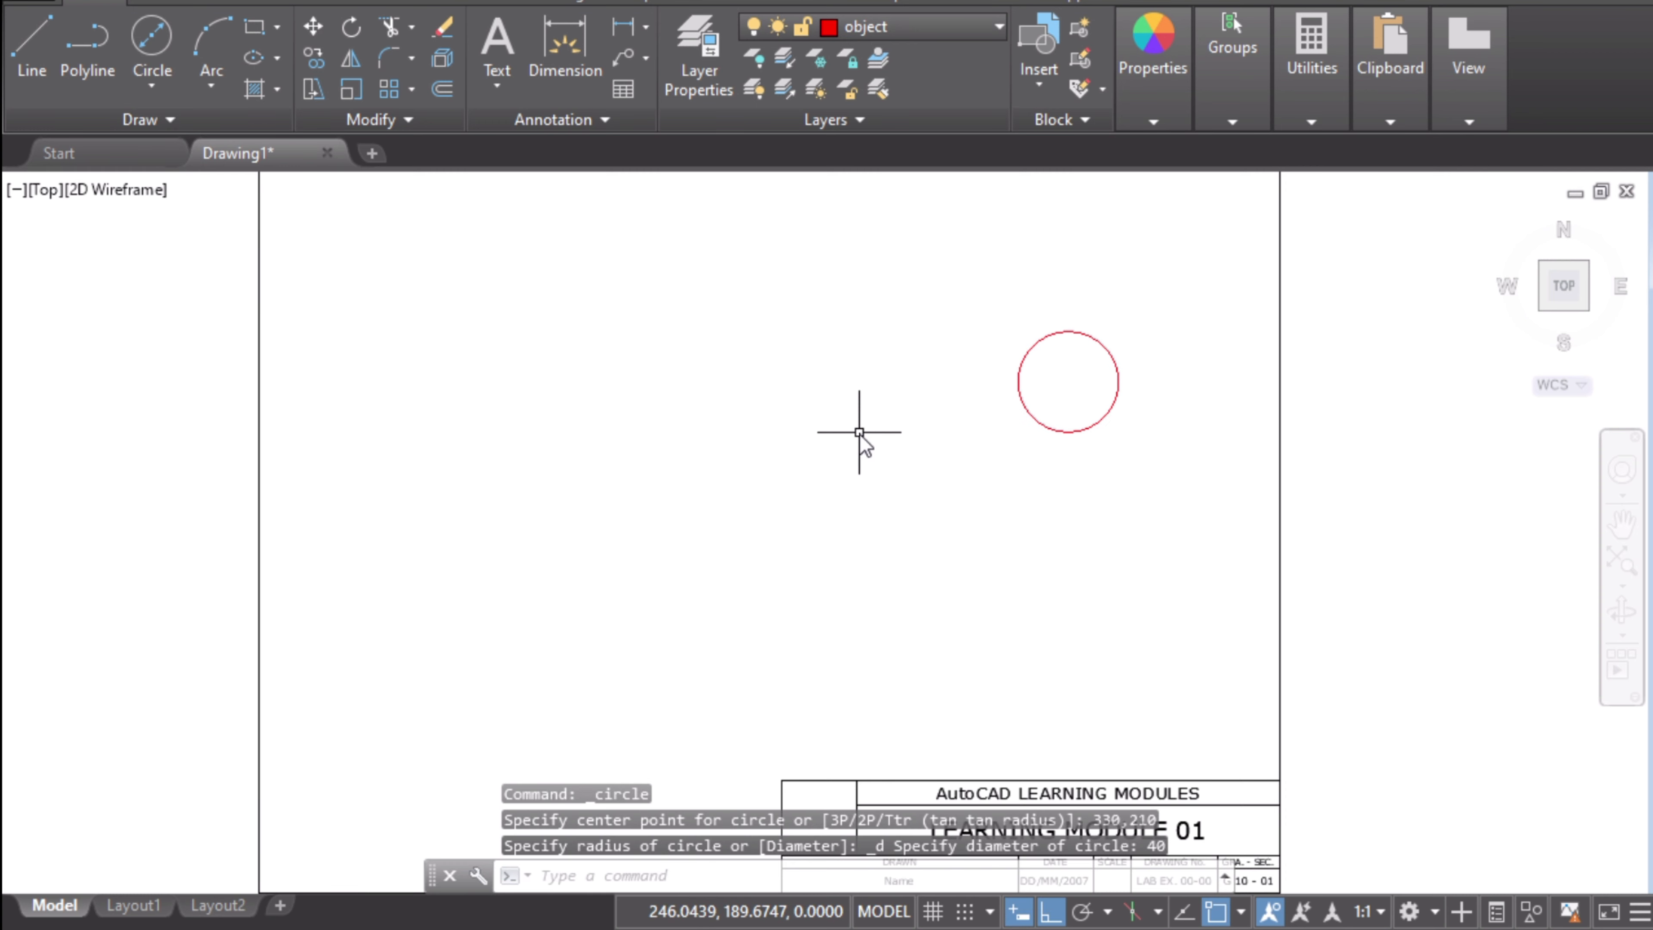
{"action": "scroll", "coordinate": [1160, 427], "scroll_direction": "up", "scroll_amount": 2}
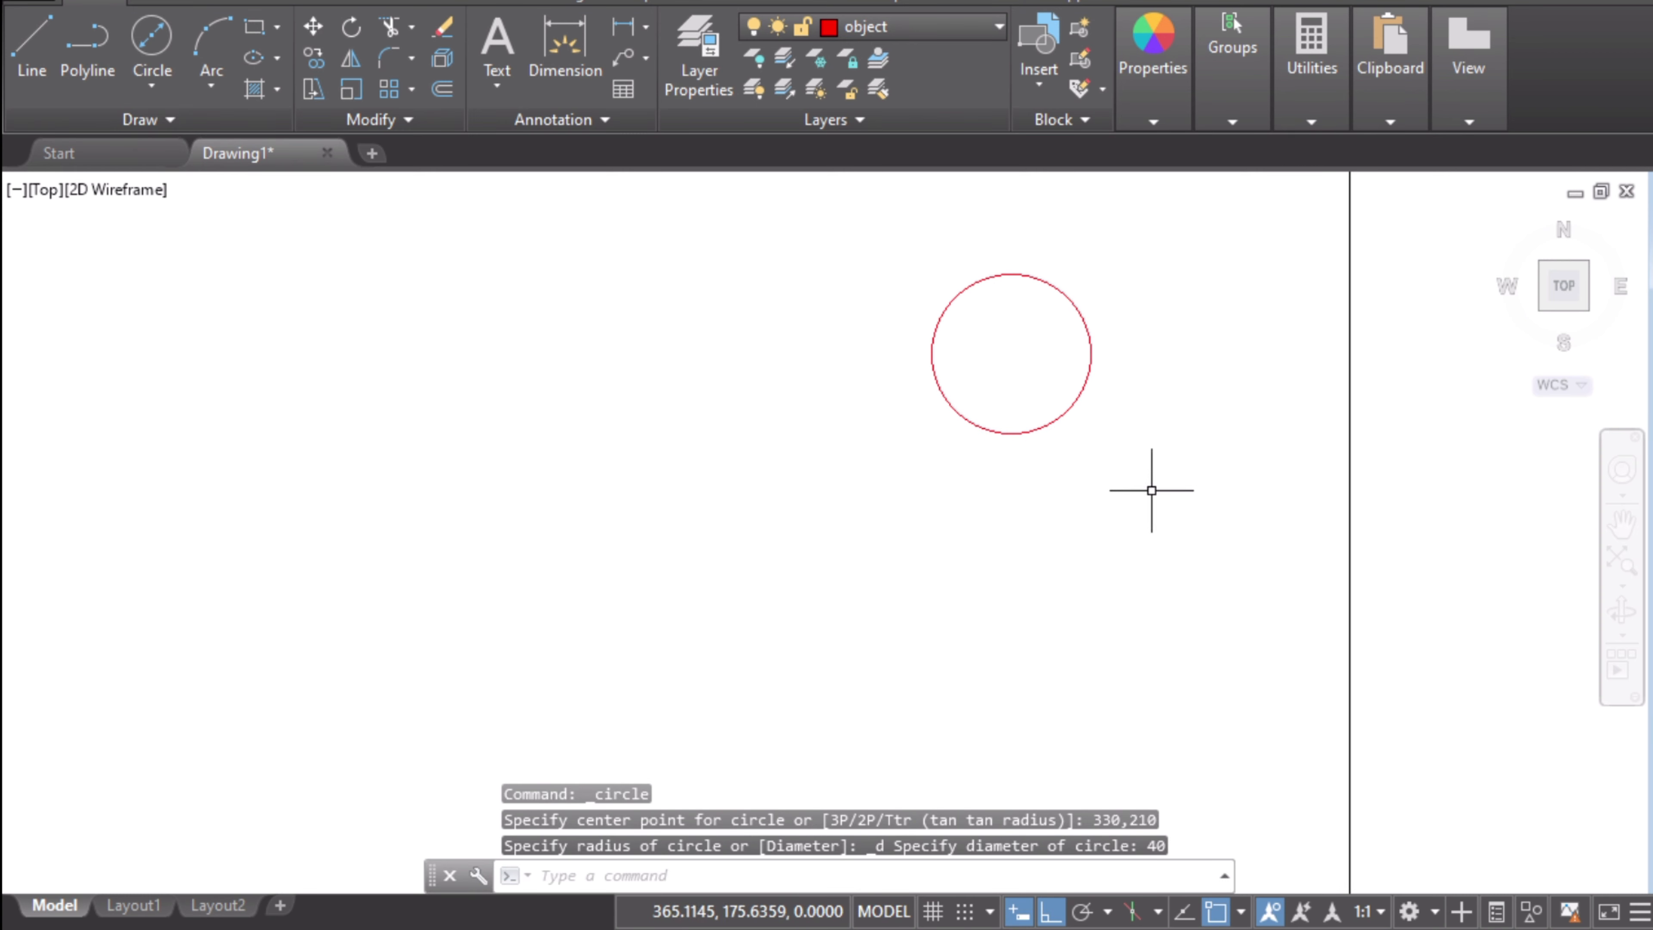
{"action": "middle_click_drag", "start_coordinate": [1131, 509], "coordinate": [1110, 749]}
{"action": "scroll", "coordinate": [1114, 716], "scroll_direction": "up", "scroll_amount": 3}
{"action": "scroll", "coordinate": [1117, 683], "scroll_direction": "down", "scroll_amount": 3}
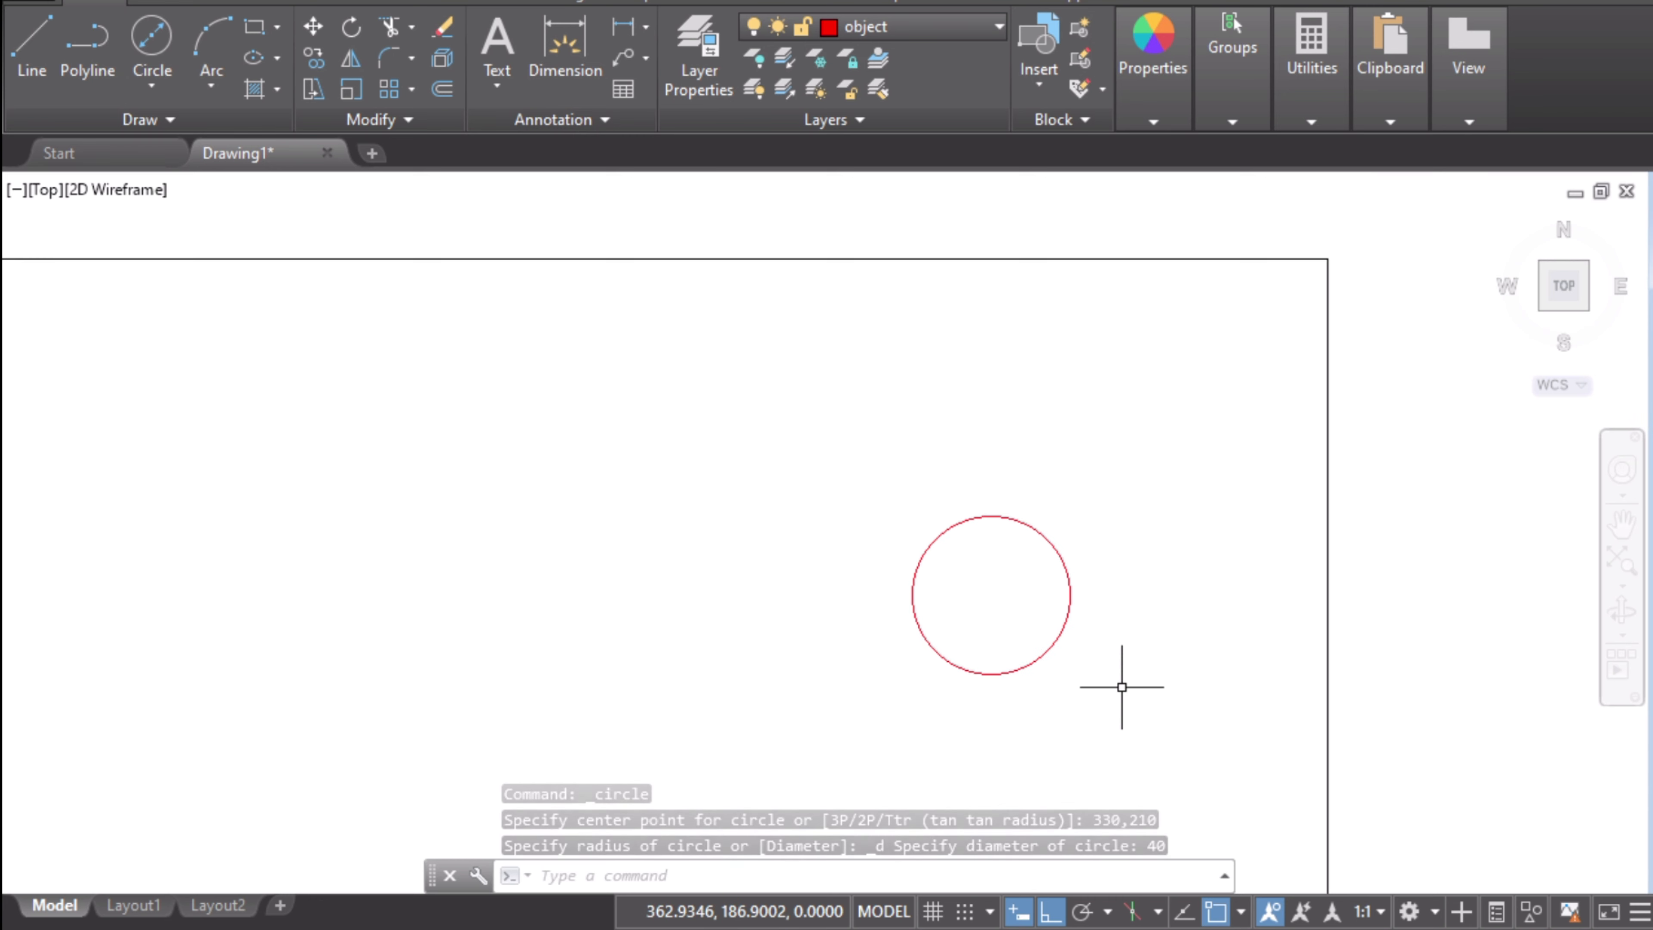
{"action": "scroll", "coordinate": [788, 534], "scroll_direction": "up", "scroll_amount": 2}
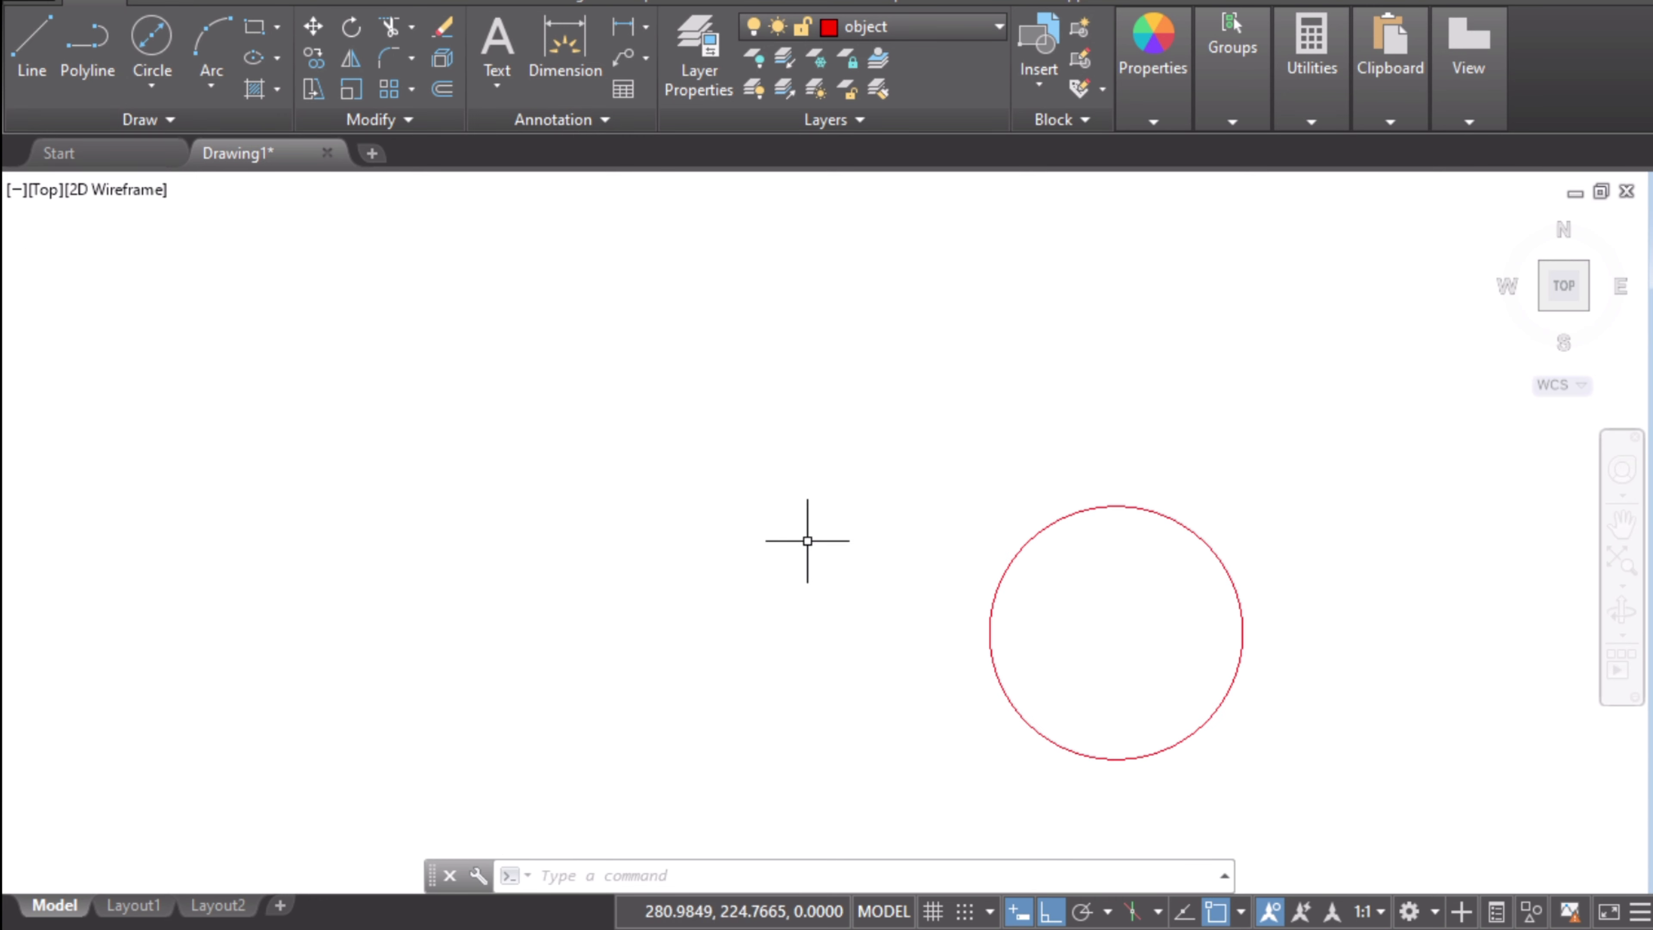
{"action": "scroll", "coordinate": [846, 544], "scroll_direction": "down", "scroll_amount": 2}
{"action": "middle_click_drag", "start_coordinate": [1184, 597], "coordinate": [1040, 458]}
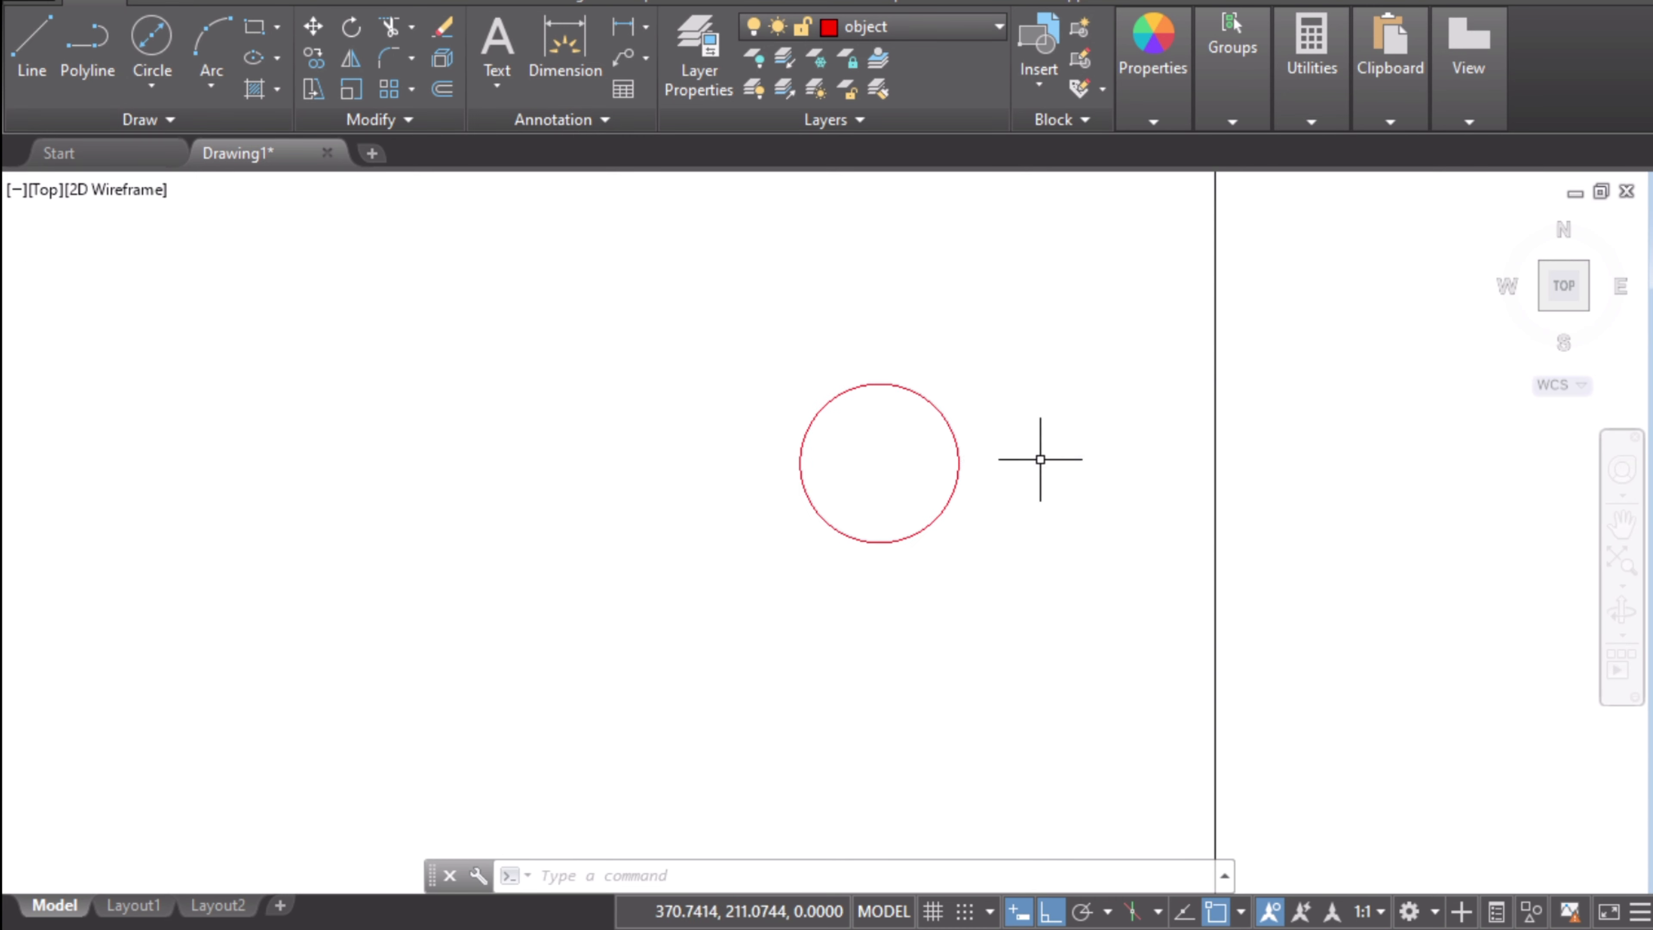
{"action": "scroll", "coordinate": [952, 442], "scroll_direction": "up", "scroll_amount": 2}
{"action": "mouse_move", "coordinate": [1073, 395]}
{"action": "middle_mouse_down"}
{"action": "mouse_move", "coordinate": [1123, 571]}
{"action": "mouse_move", "coordinate": [1155, 346]}
{"action": "middle_mouse_up"}
{"action": "scroll", "coordinate": [1096, 546], "scroll_direction": "down", "scroll_amount": 3}
{"action": "scroll", "coordinate": [1114, 546], "scroll_direction": "up", "scroll_amount": 3}
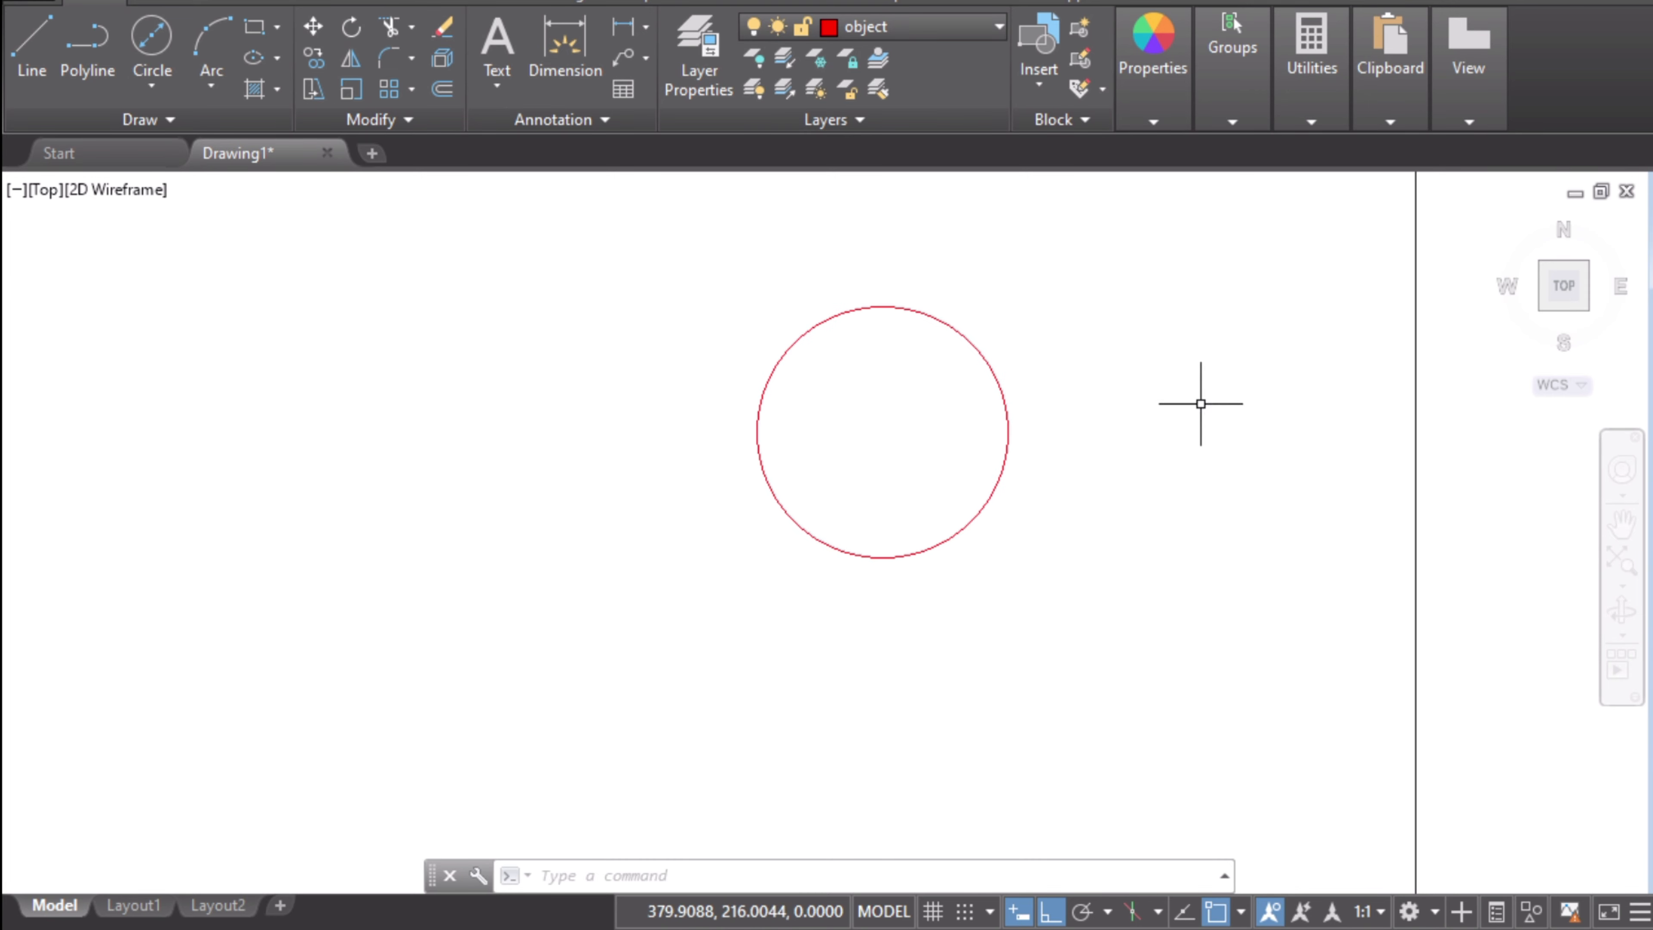
- On the reference image in Snip & Sketch, replace the stray highlight with markings along the center line from the central circle to the right circle
{"action": "key", "text": "alt+Tab"}
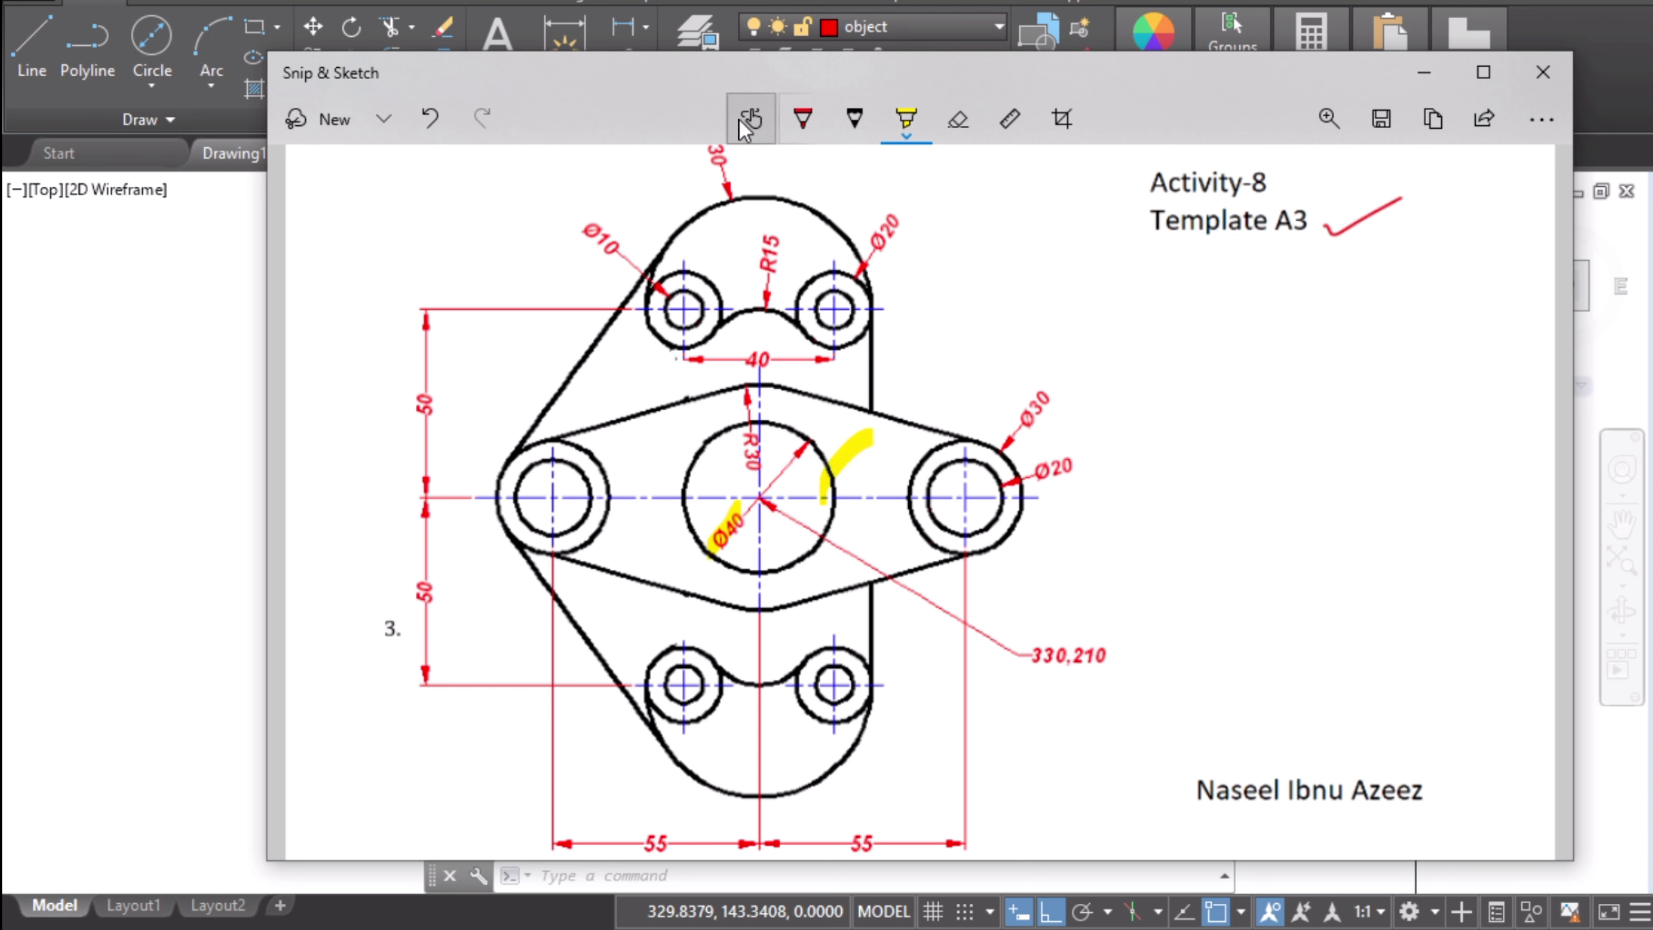
{"action": "left_click", "coordinate": [429, 118]}
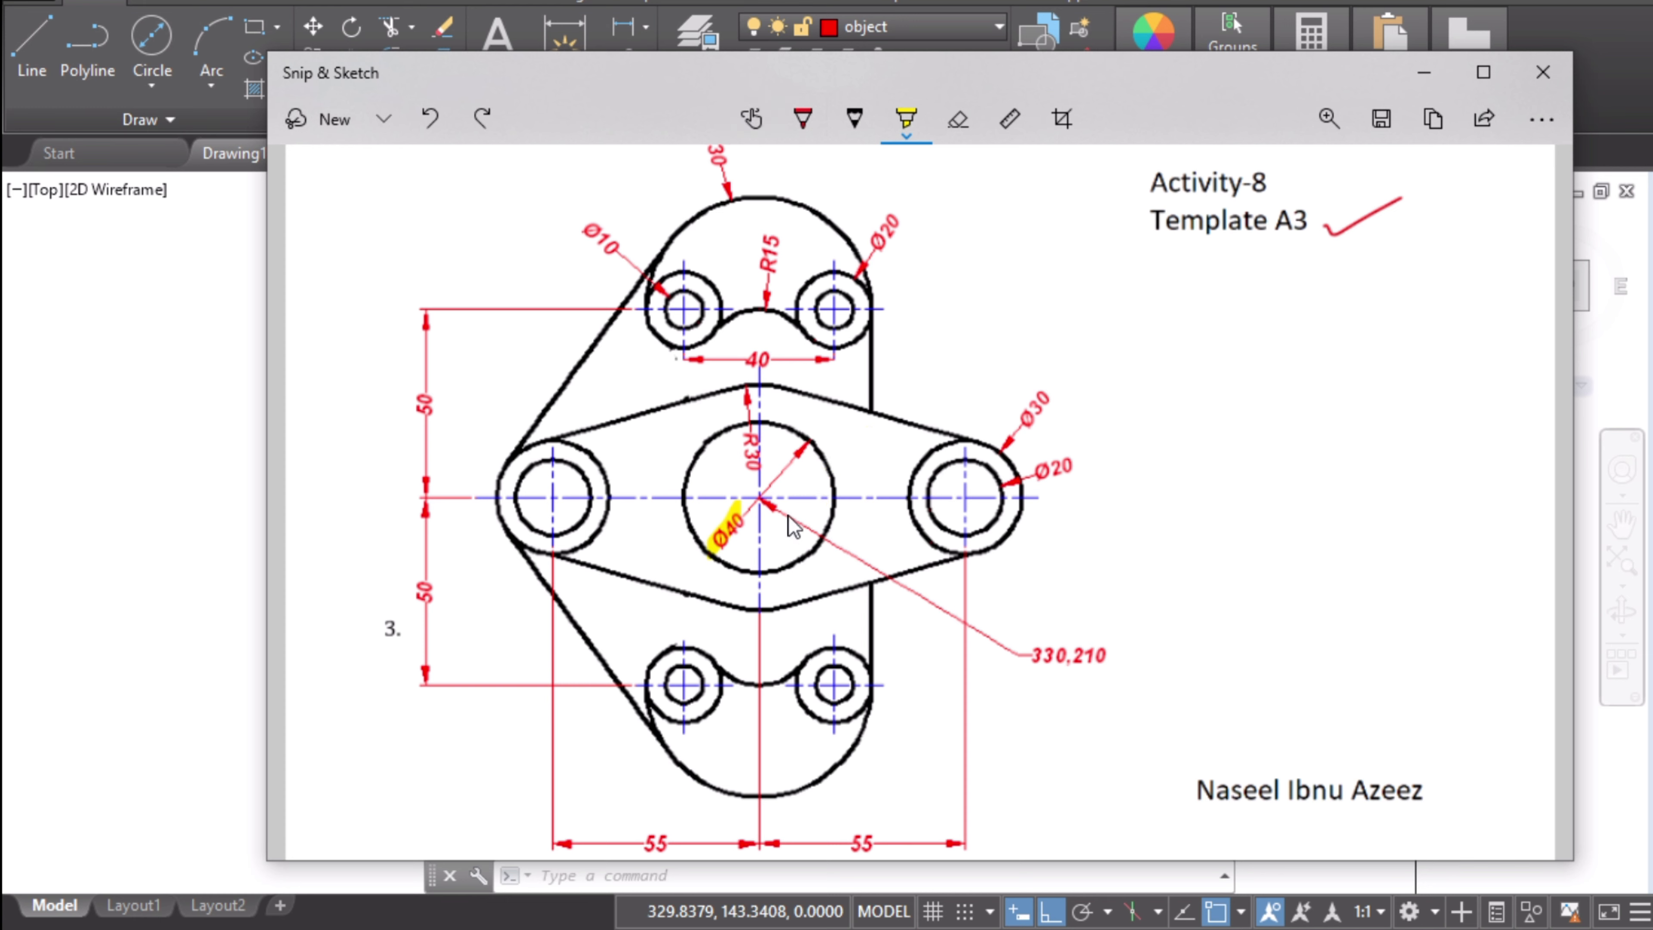
{"action": "left_click_drag", "start_coordinate": [762, 498], "coordinate": [971, 499]}
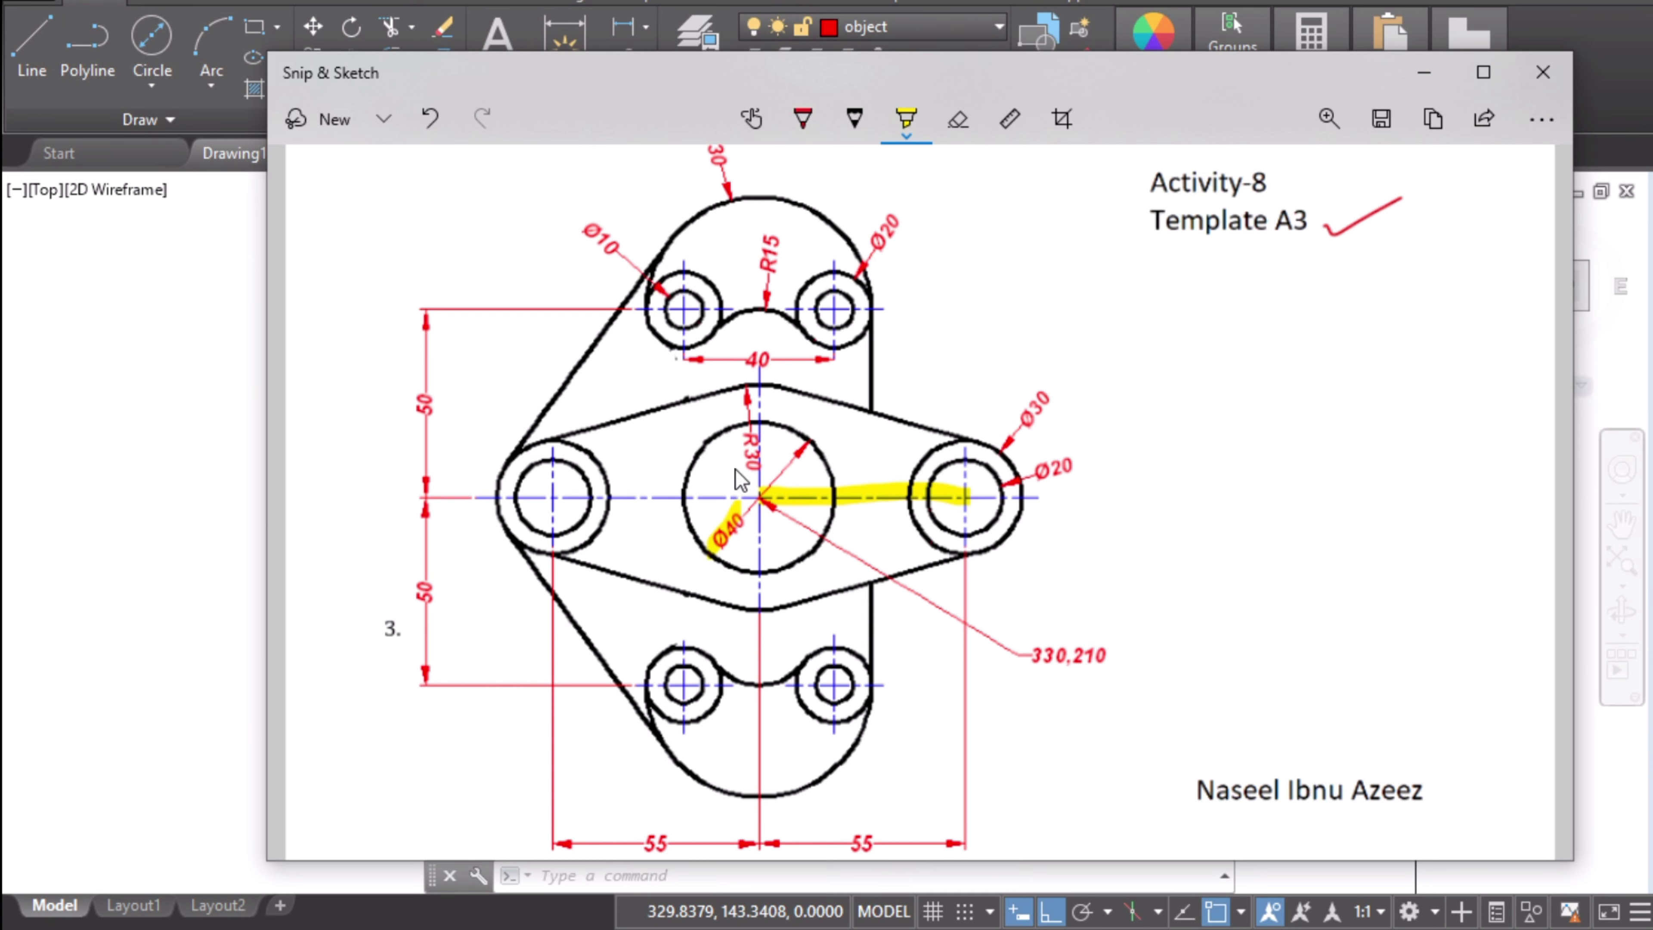
{"action": "left_click", "coordinate": [799, 127]}
{"action": "left_click_drag", "start_coordinate": [973, 503], "coordinate": [995, 527]}
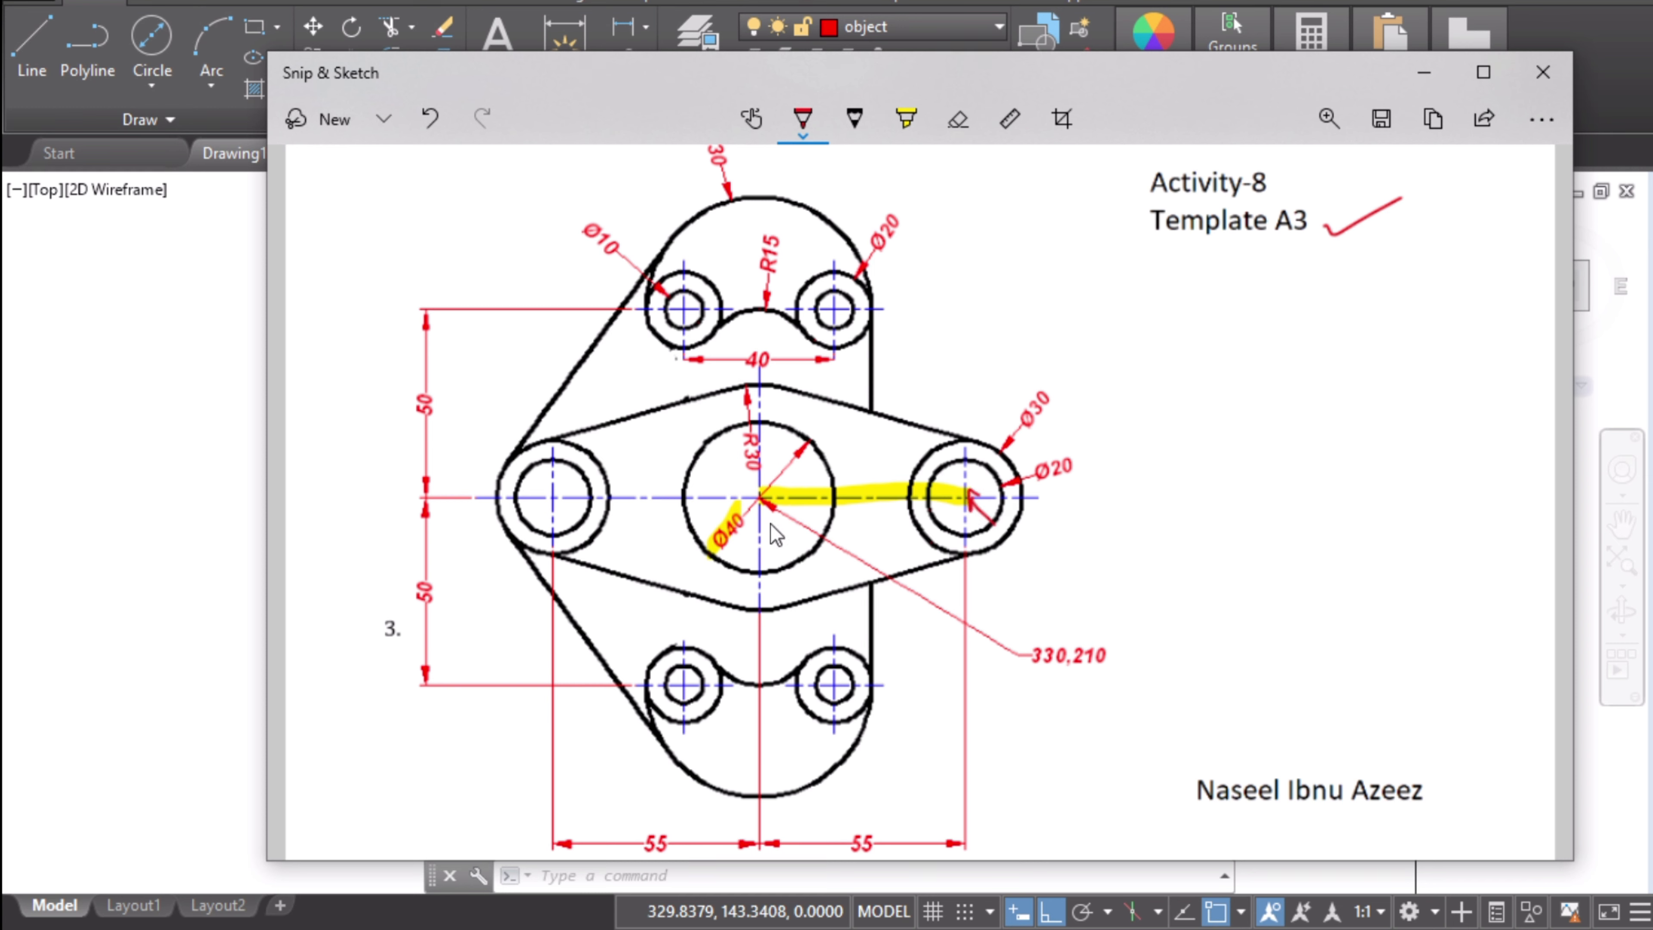
{"action": "left_click_drag", "start_coordinate": [765, 507], "coordinate": [774, 530]}
{"action": "left_click", "coordinate": [145, 444]}
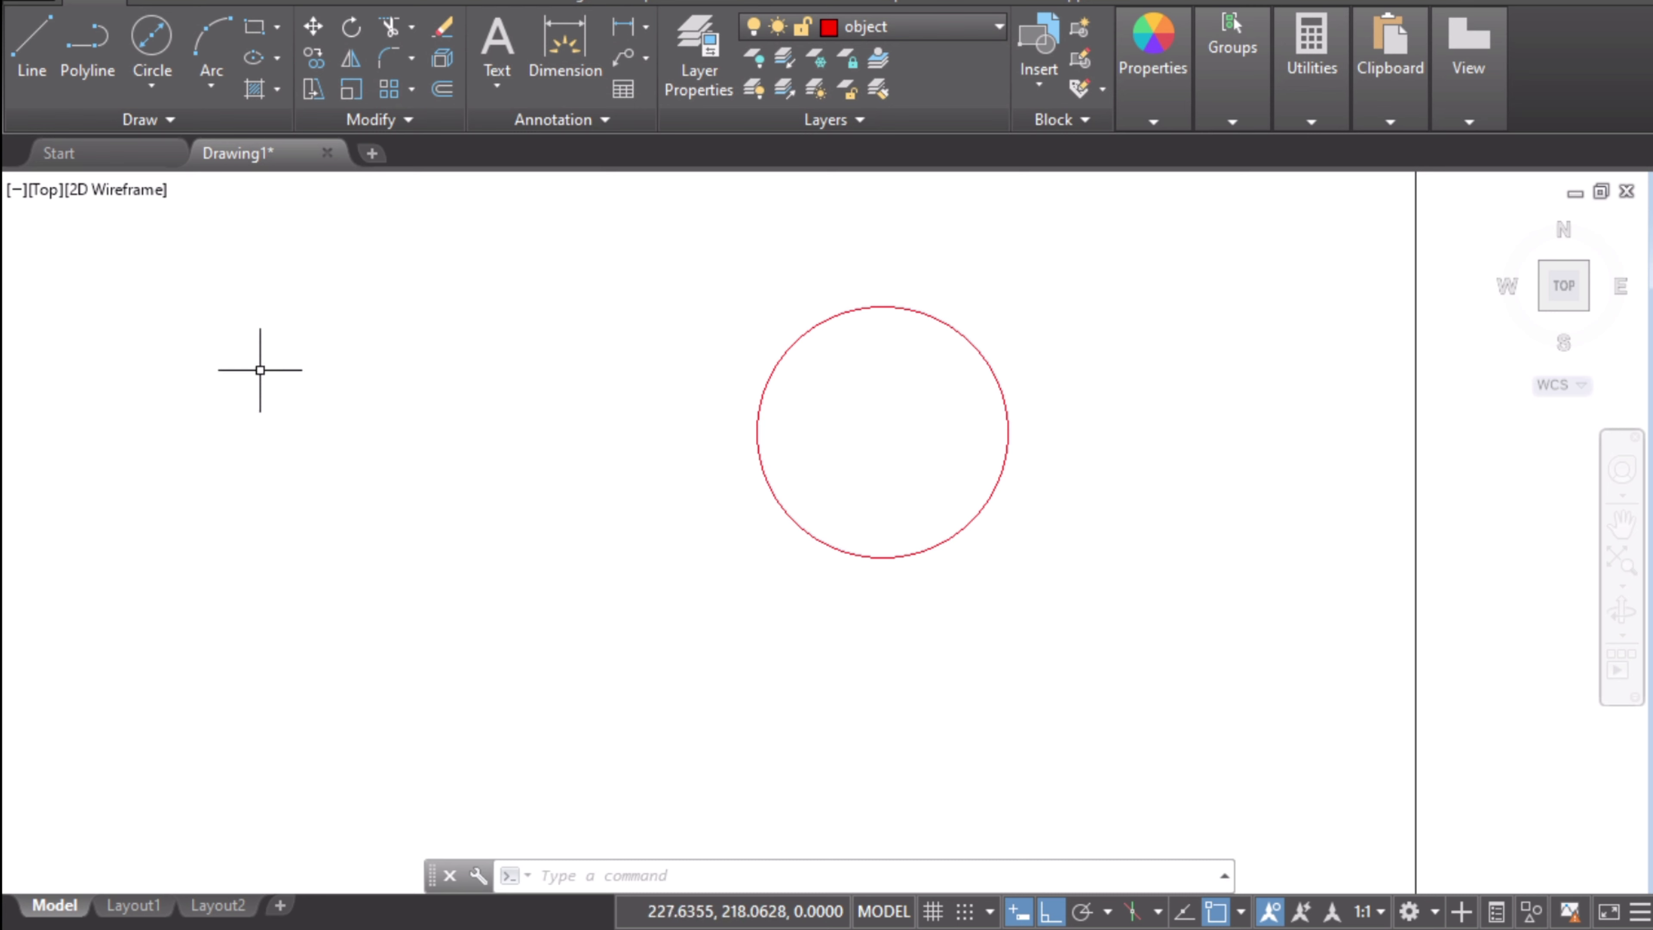
- Make center the current layer in AutoCAD and draw a horizontal line 55 long to the right from the central circle's center, with Ortho on
{"action": "left_click", "coordinate": [958, 26]}
{"action": "left_click", "coordinate": [917, 97]}
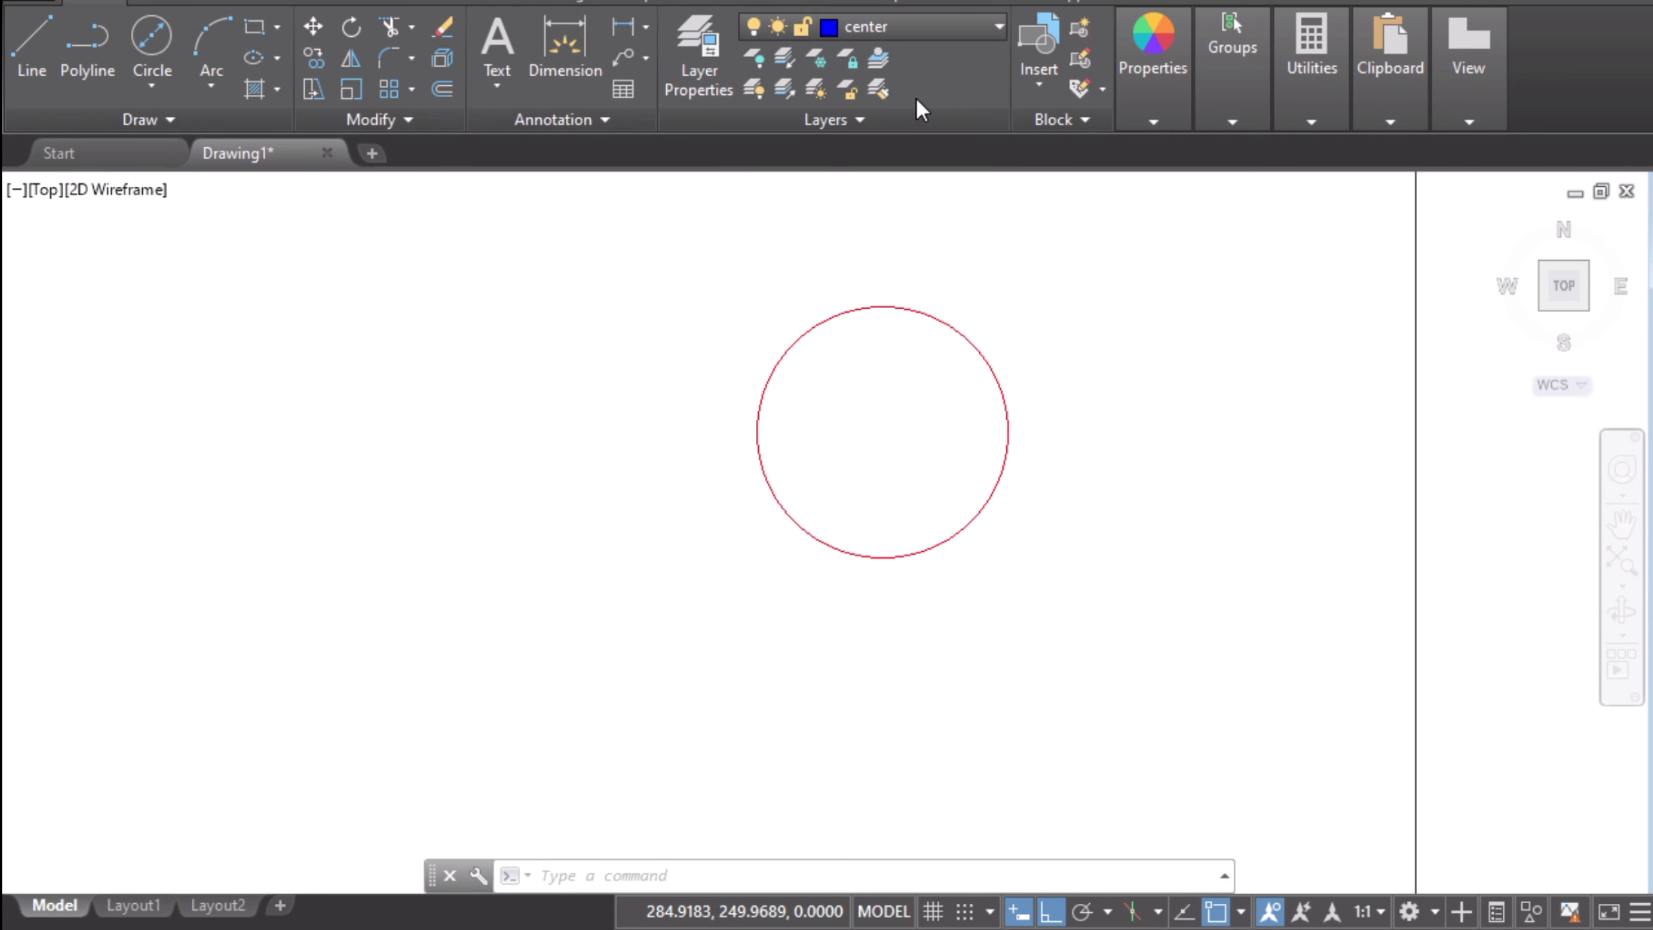
{"action": "left_click", "coordinate": [1041, 915]}
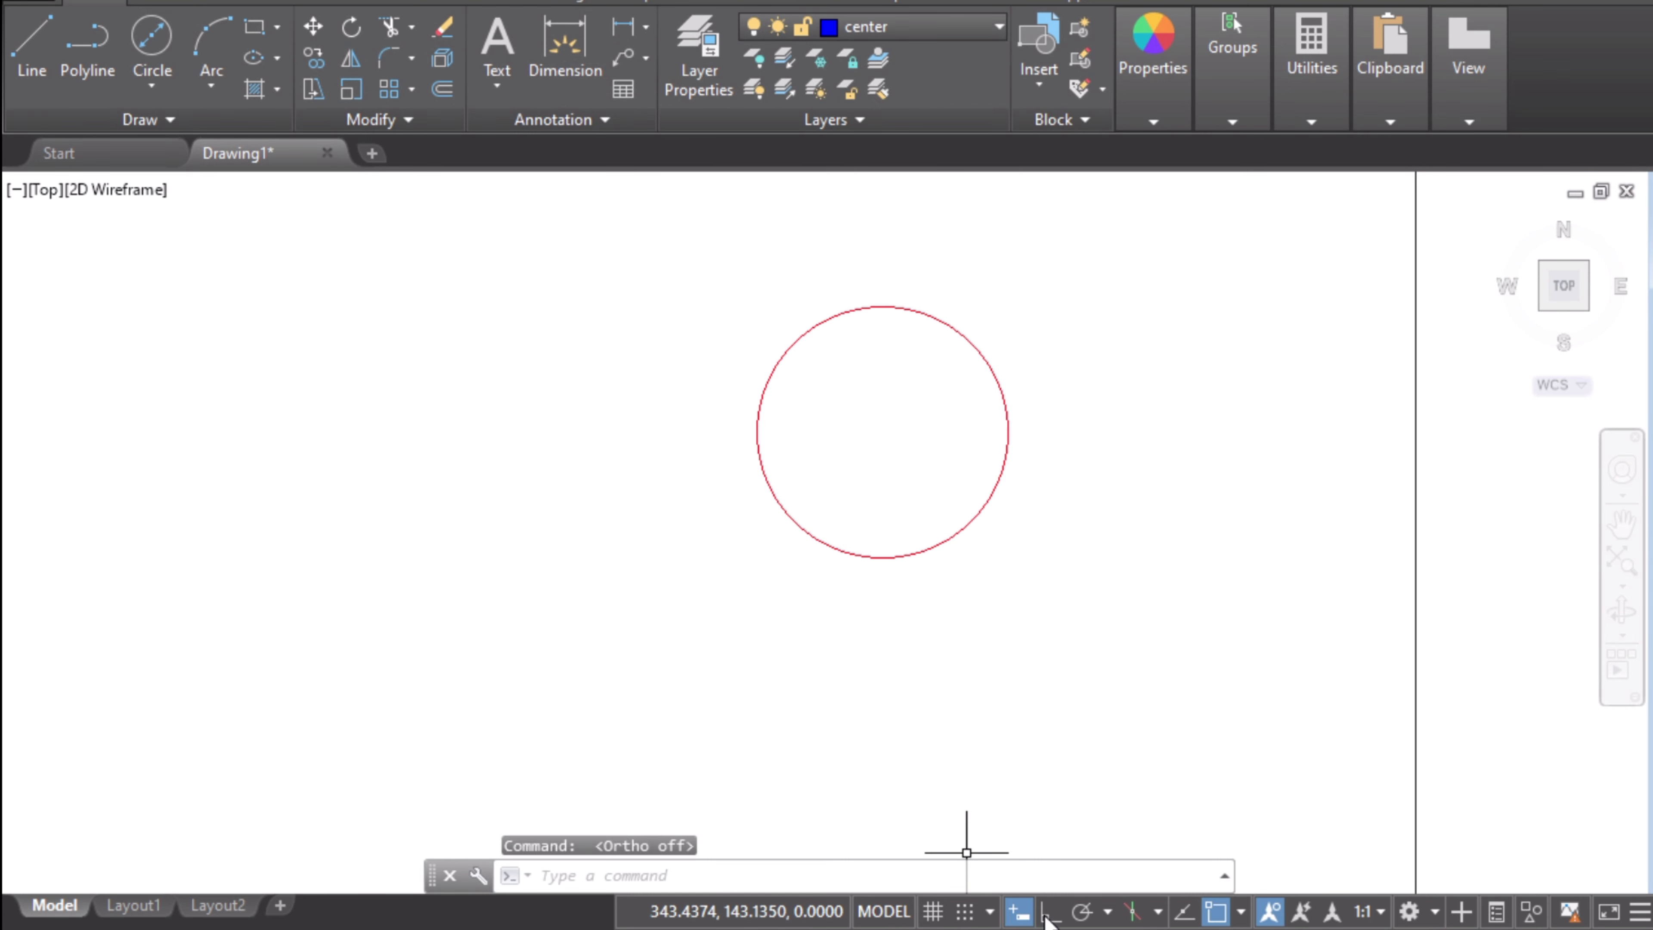
{"action": "left_click", "coordinate": [1049, 913]}
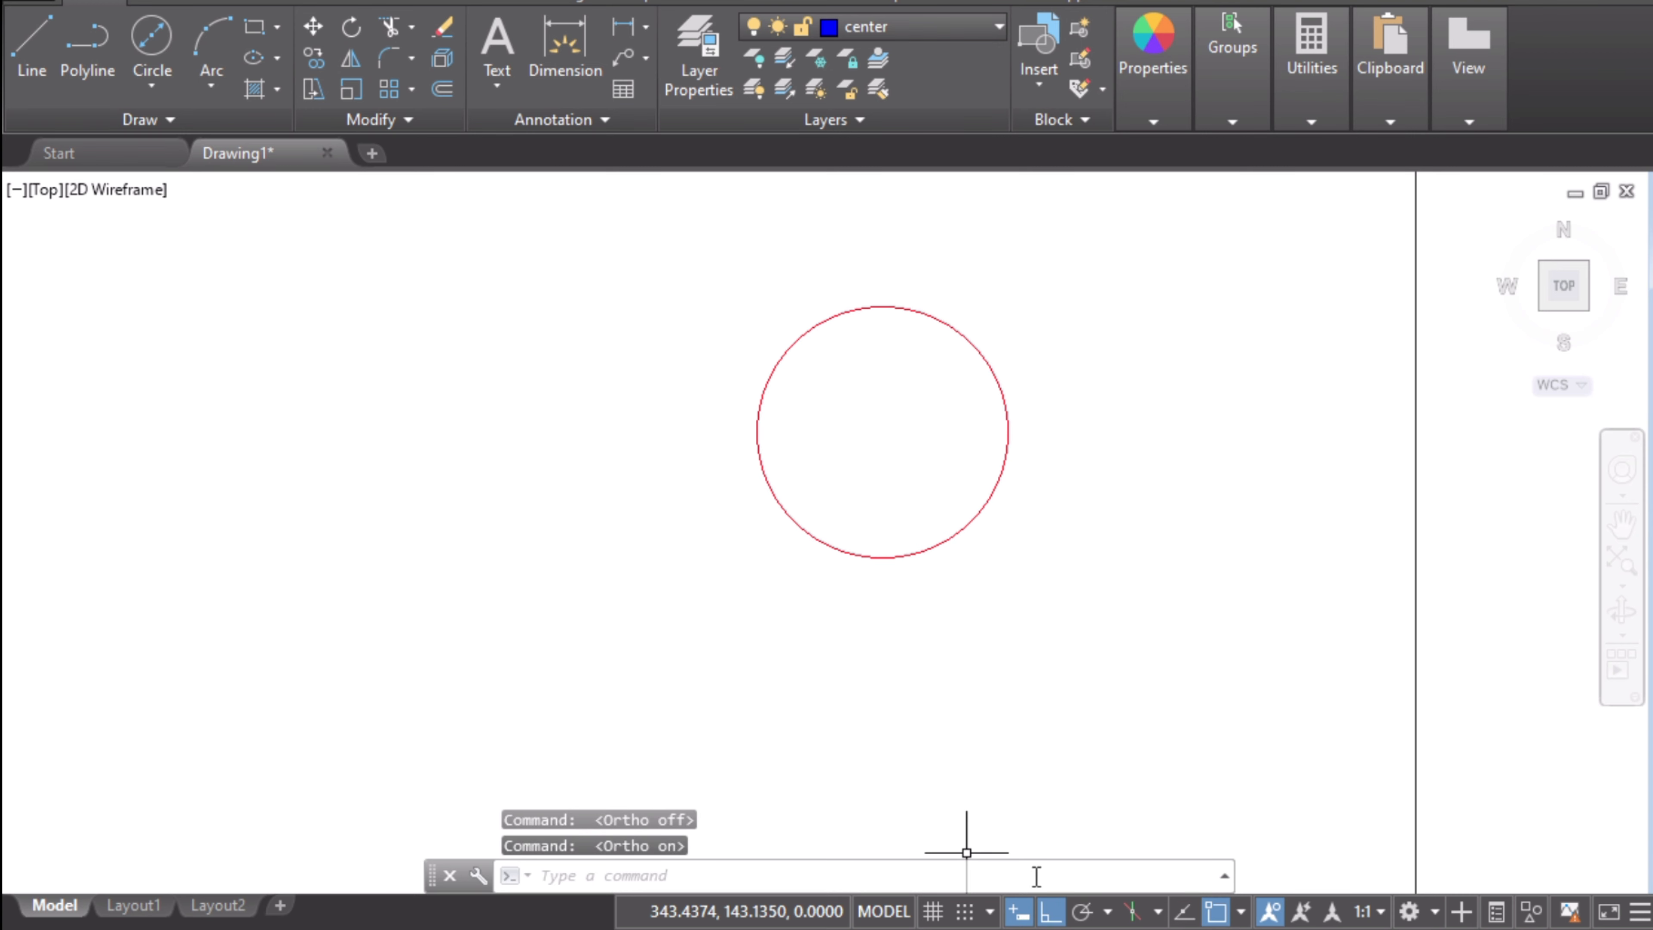
{"action": "left_click", "coordinate": [31, 36]}
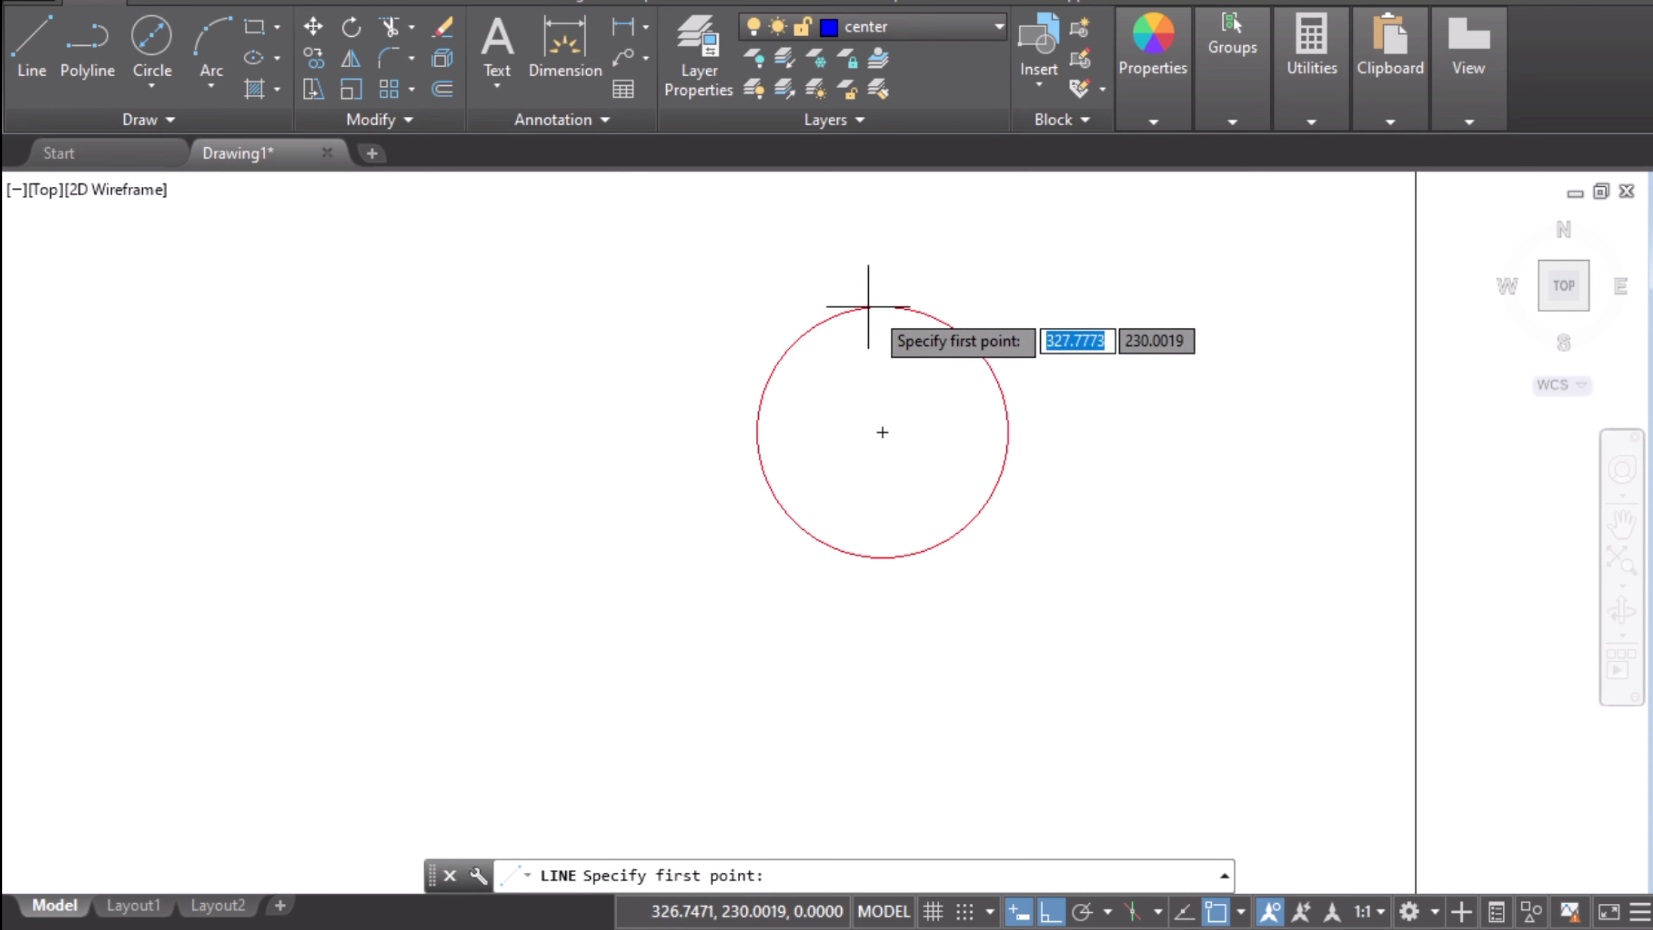
{"action": "left_click", "coordinate": [883, 432]}
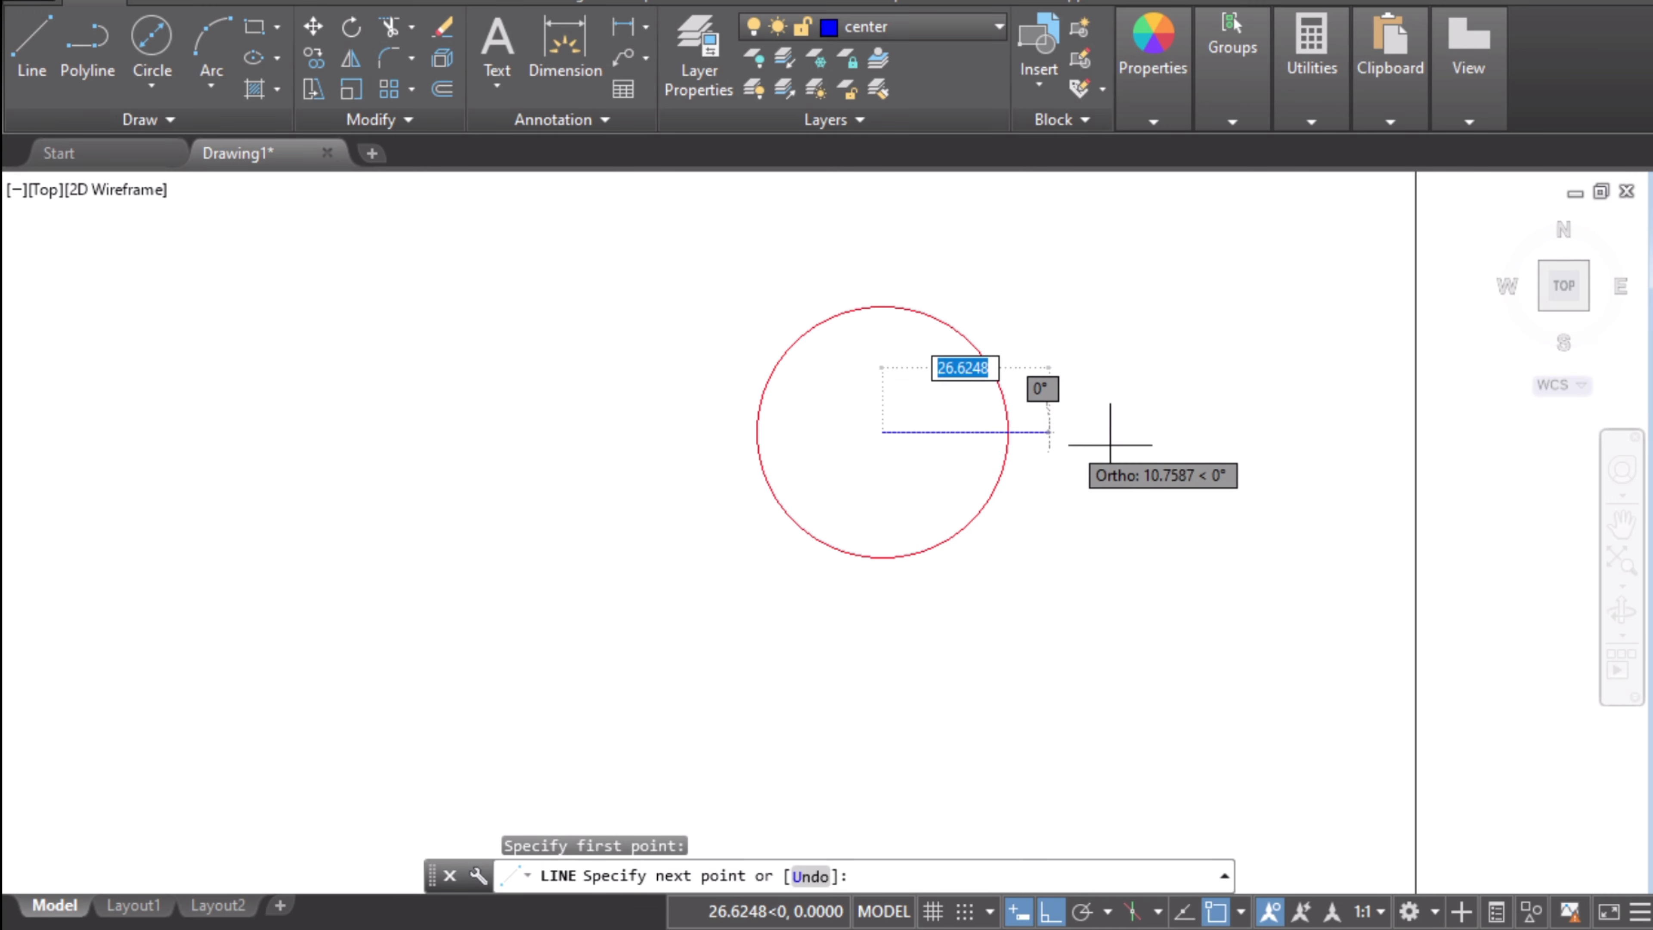
{"action": "left_click", "coordinate": [931, 928]}
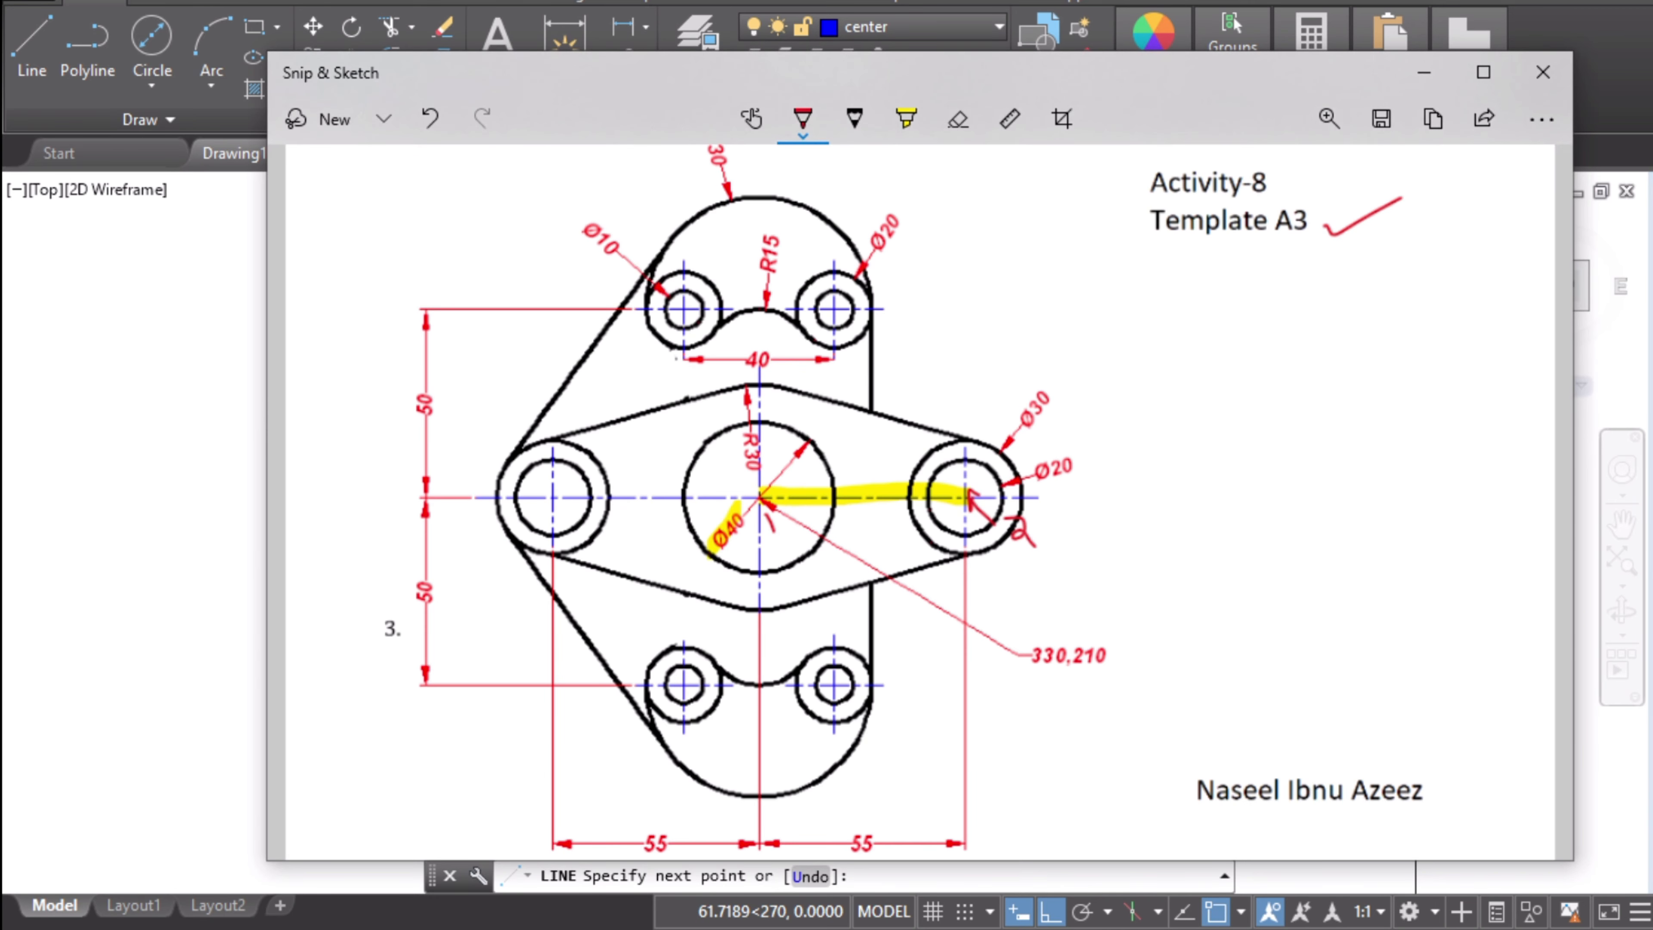
{"action": "left_click", "coordinate": [931, 928]}
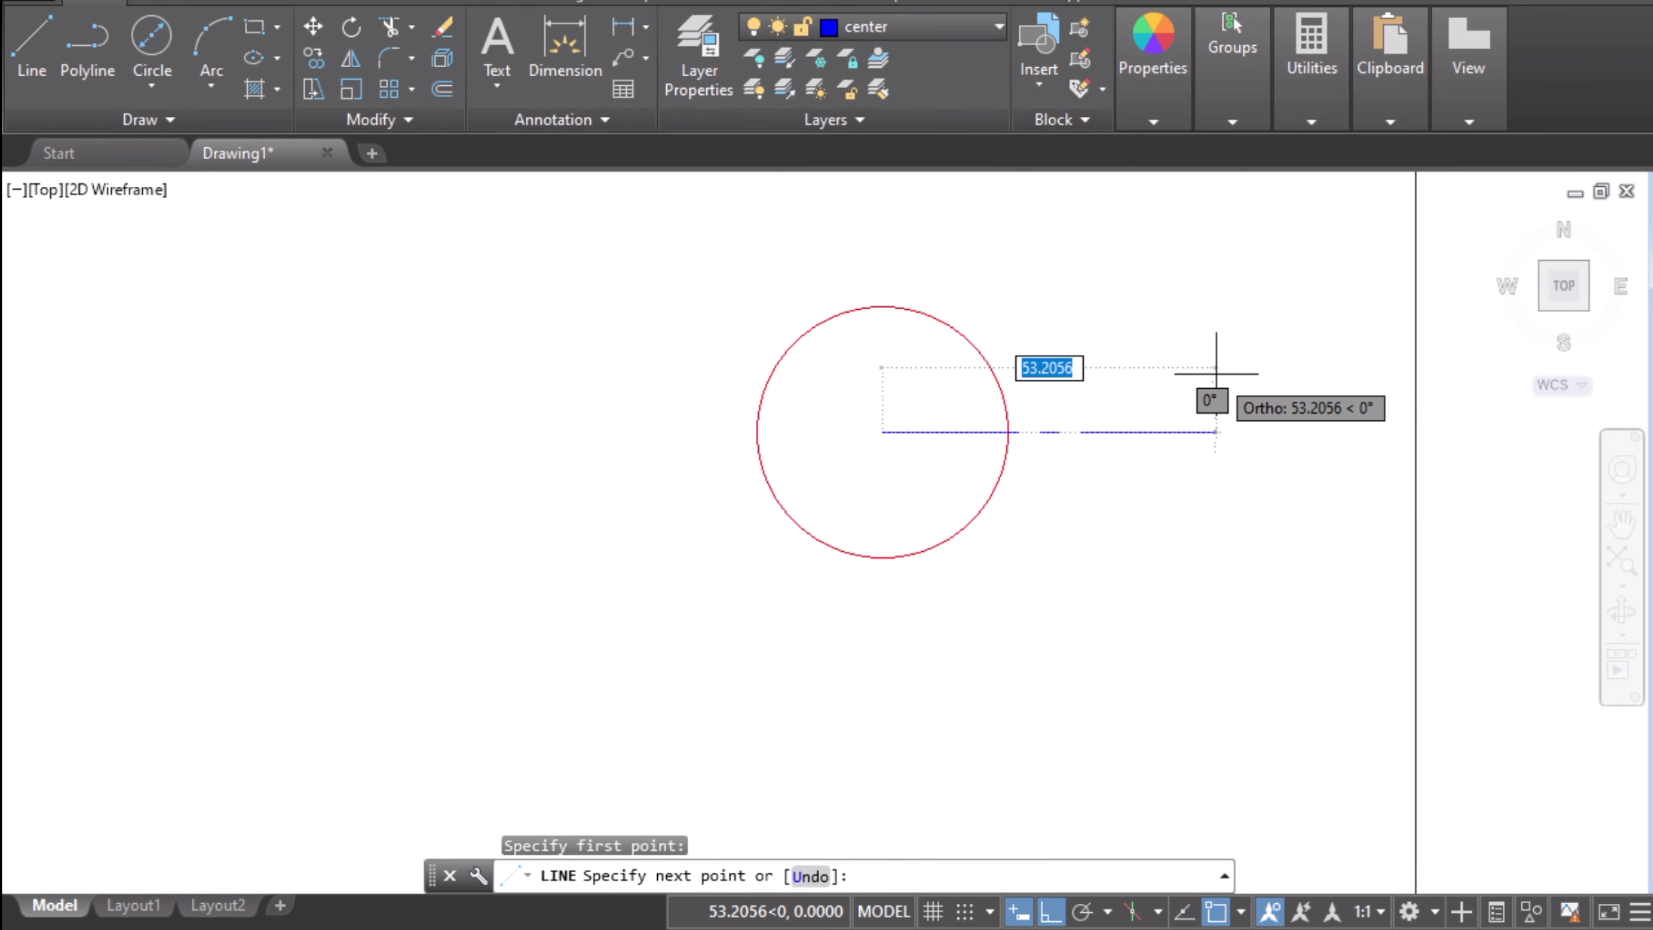
{"action": "type", "text": "55"}
{"action": "key", "text": "Return"}
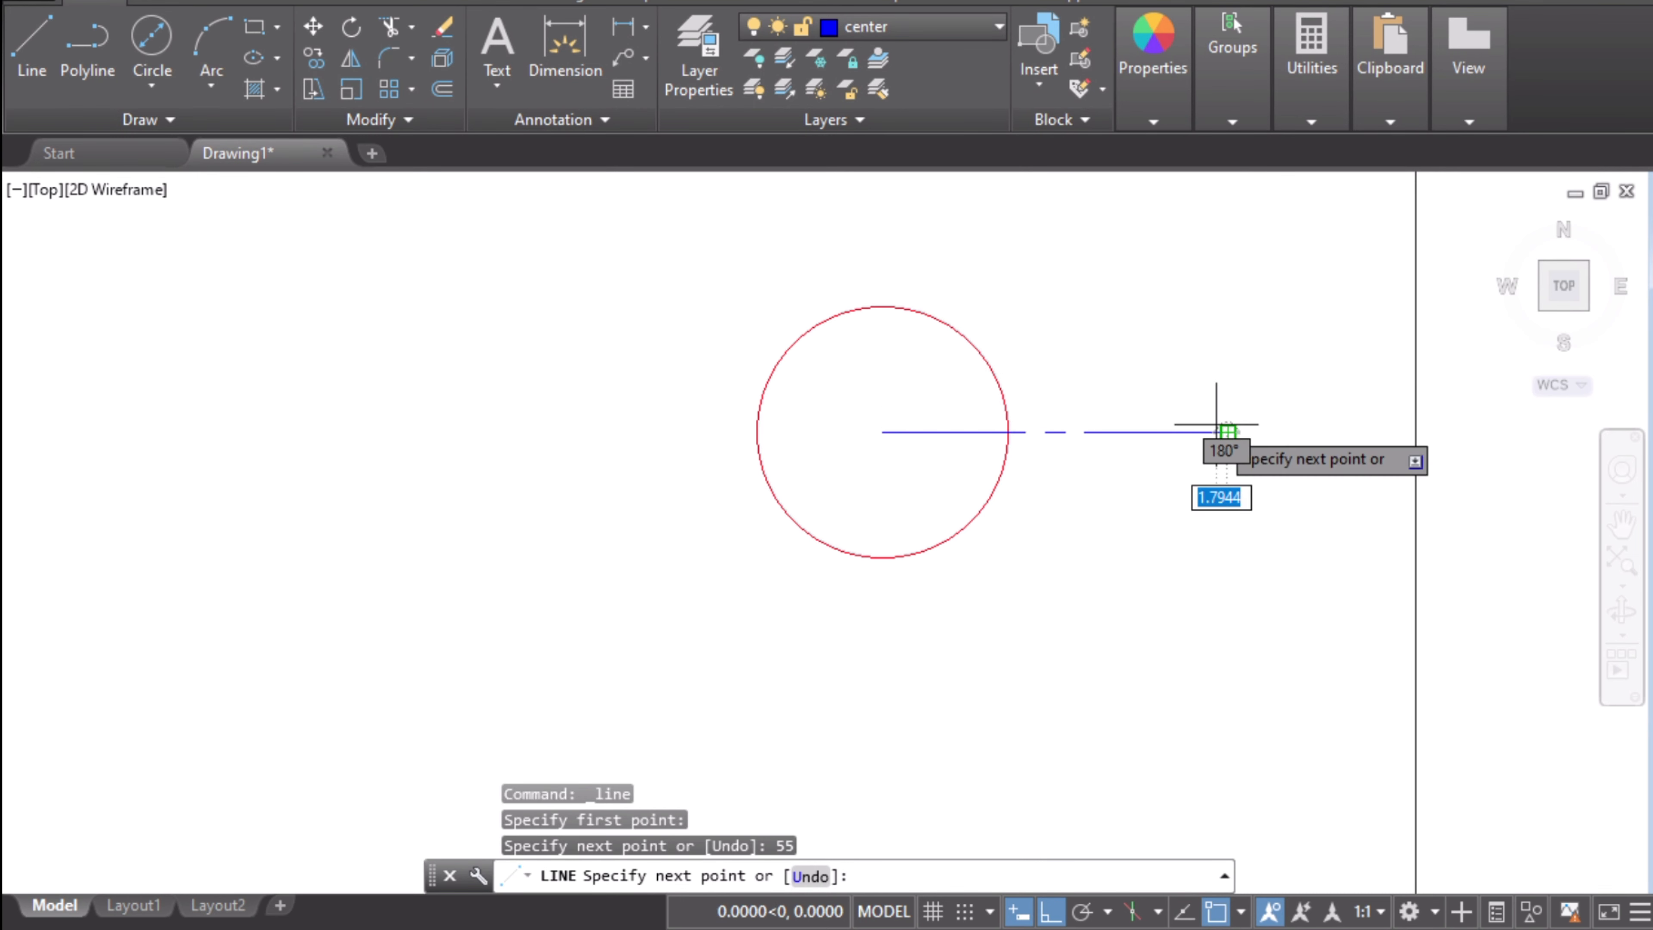
{"action": "key", "text": "Escape"}
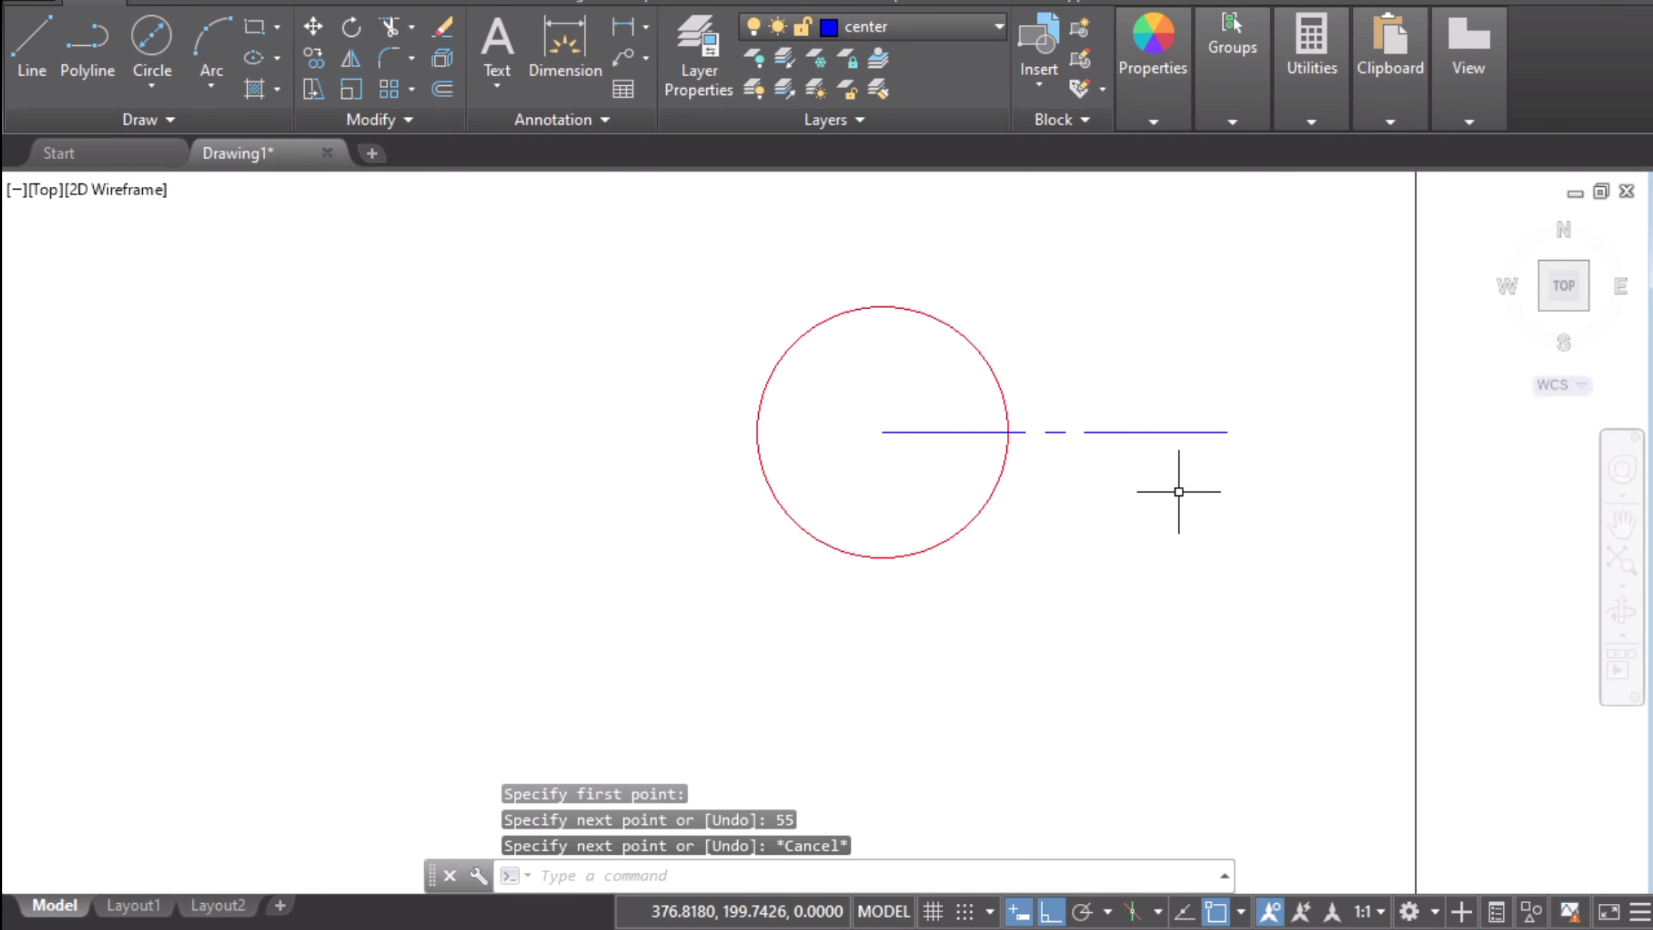
- Highlight the right circles' Ø20 and Ø30 dimensions on the reference image in Snip & Sketch
{"action": "key", "text": "alt+Tab"}
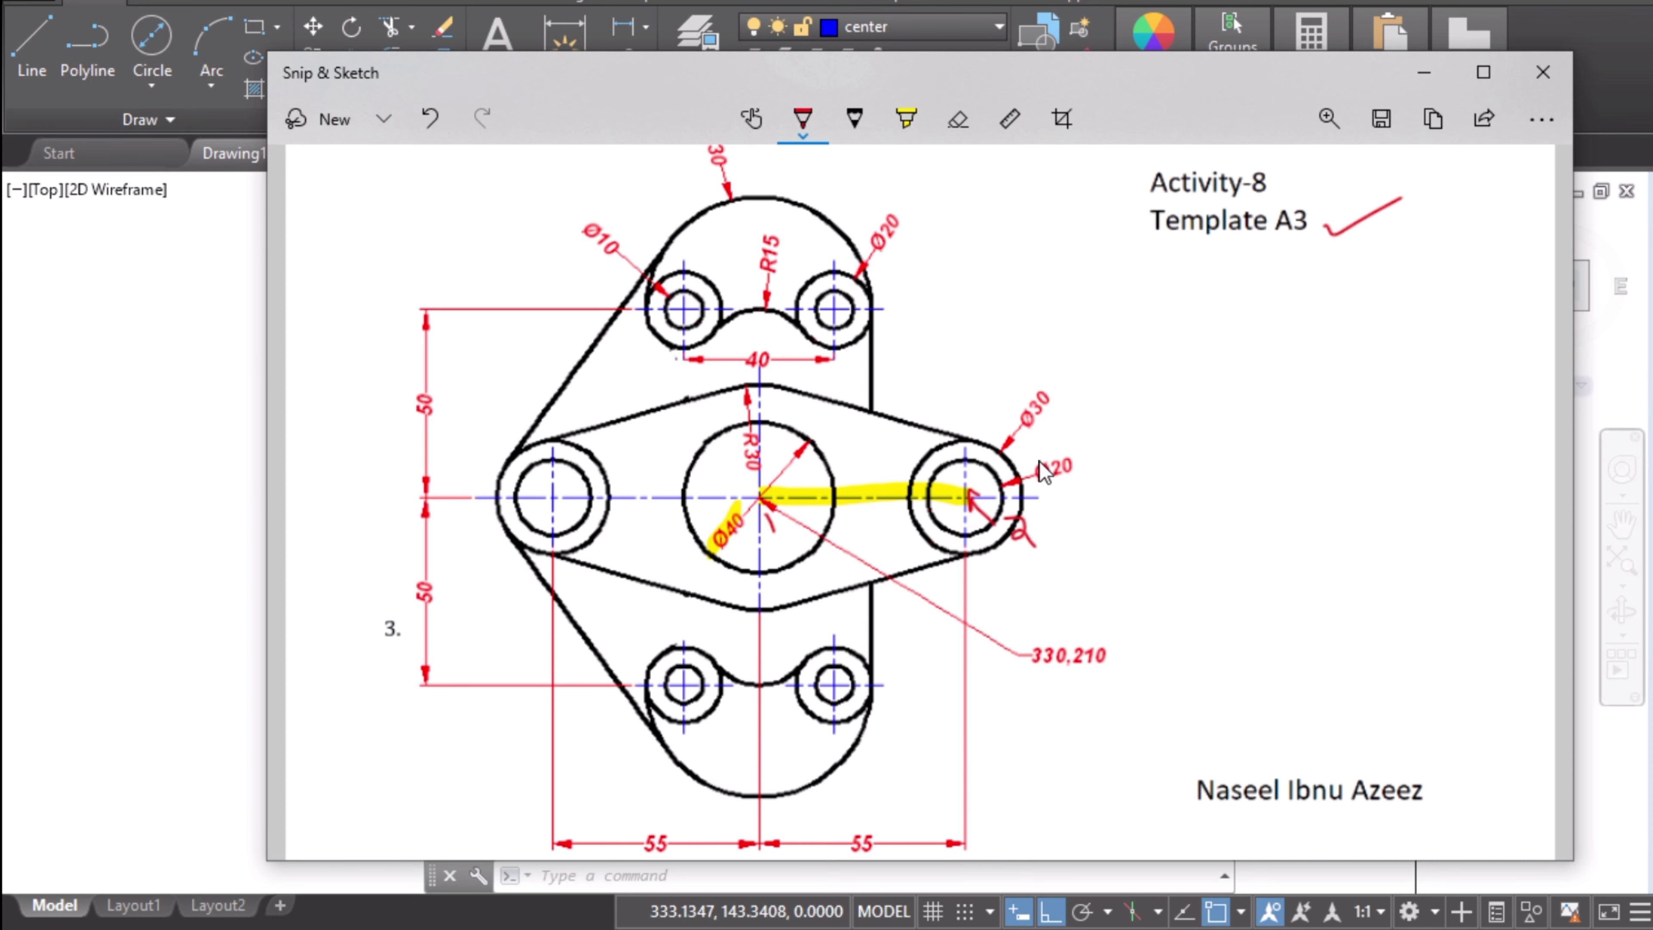
{"action": "left_click", "coordinate": [906, 118]}
{"action": "left_click_drag", "start_coordinate": [1039, 472], "coordinate": [1075, 461]}
{"action": "left_click", "coordinate": [192, 458]}
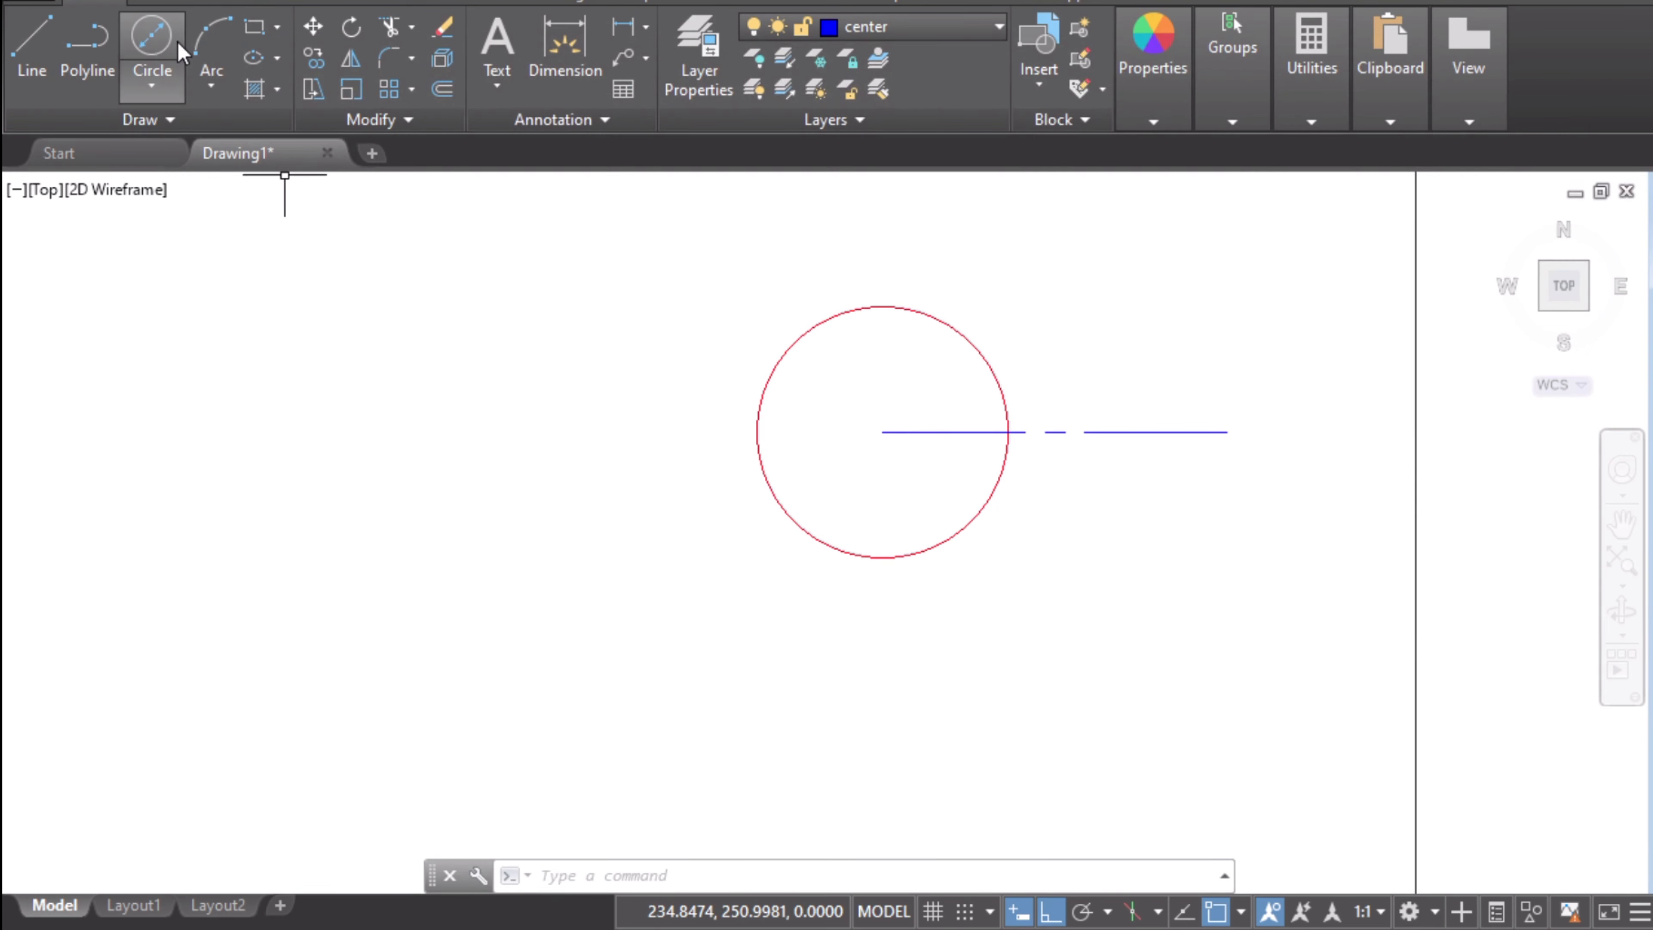
- Make object the current layer and draw a circle of diameter 20 centered on the center line's right end
{"action": "left_click", "coordinate": [156, 41]}
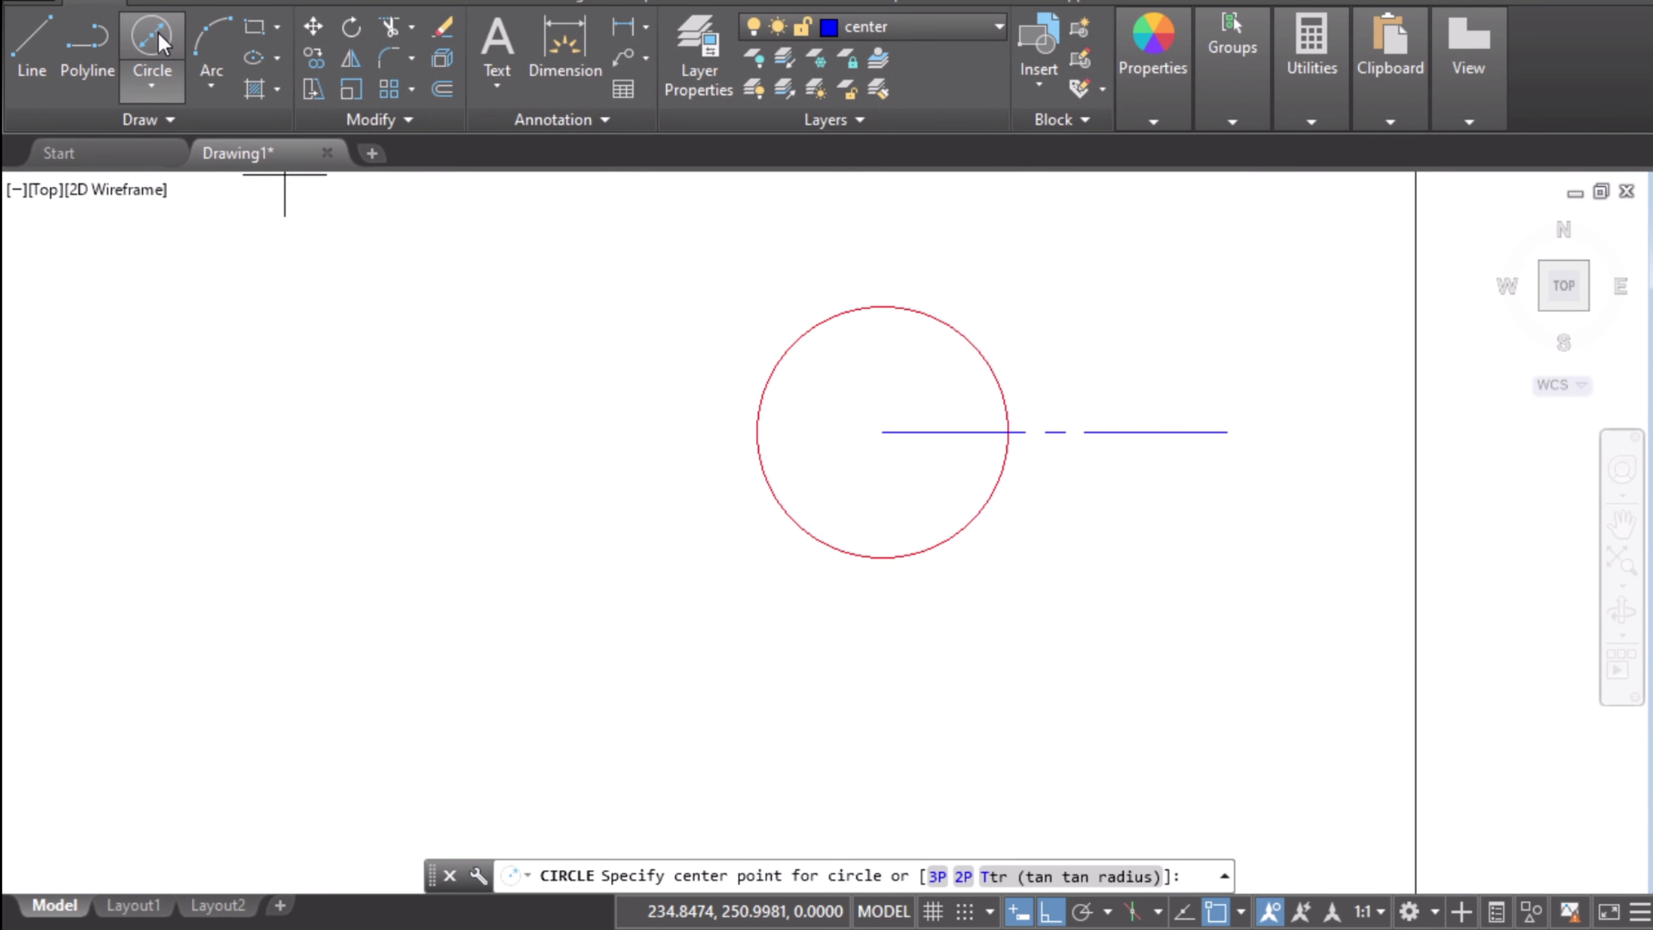
{"action": "left_click", "coordinate": [1222, 431]}
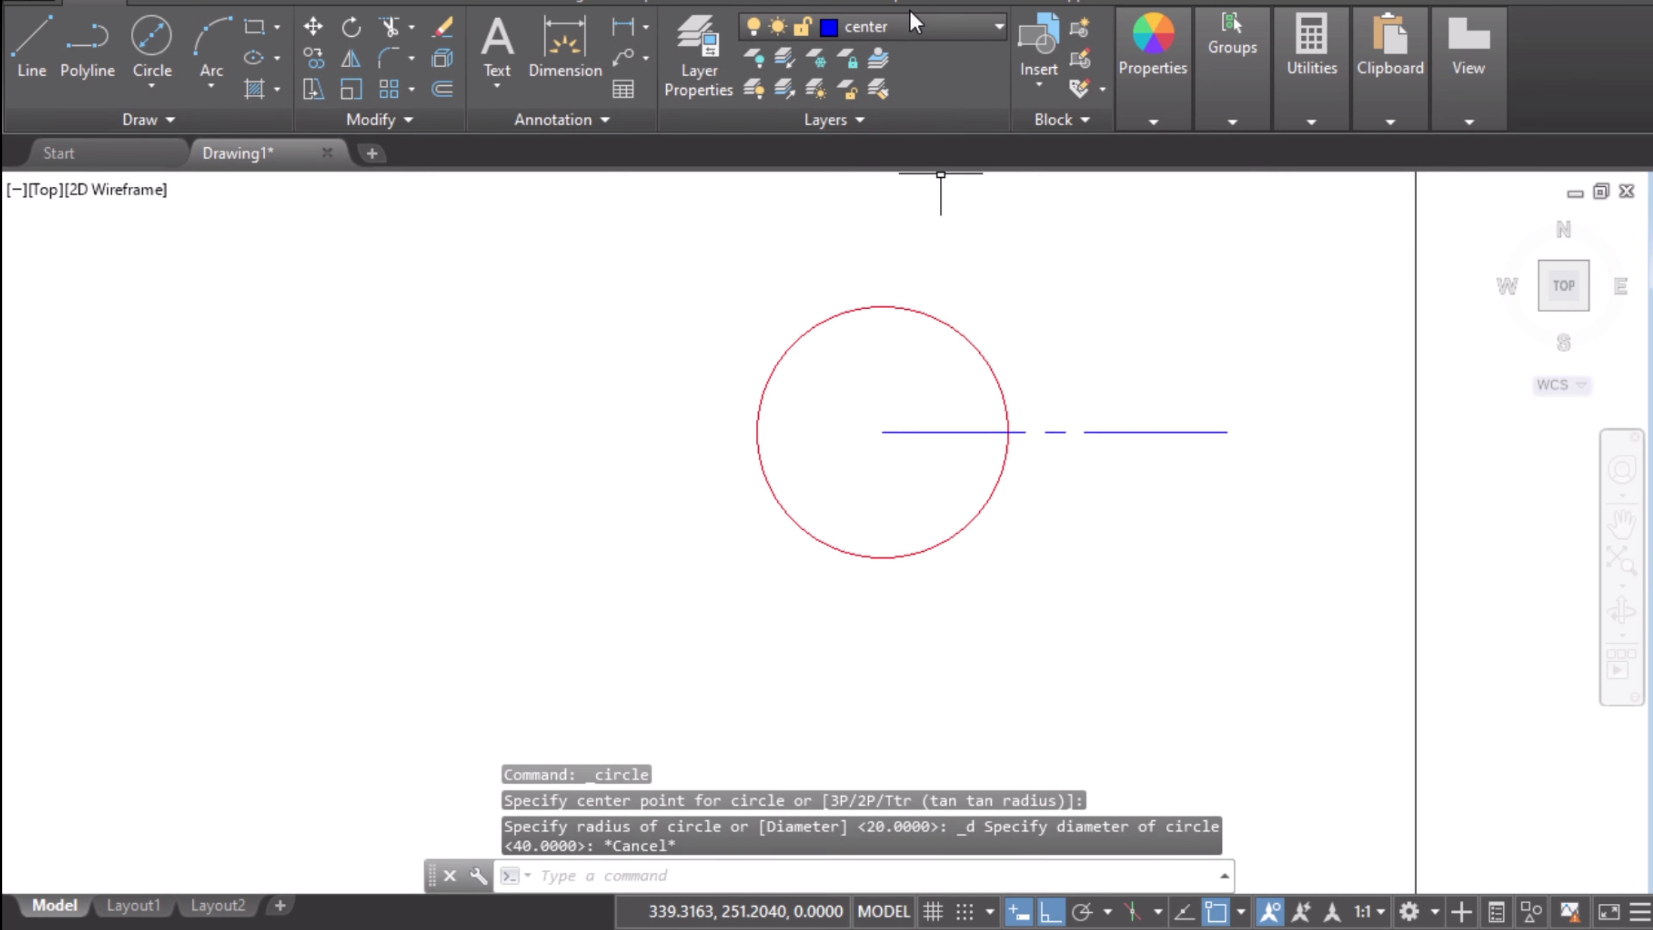
{"action": "left_click", "coordinate": [913, 28]}
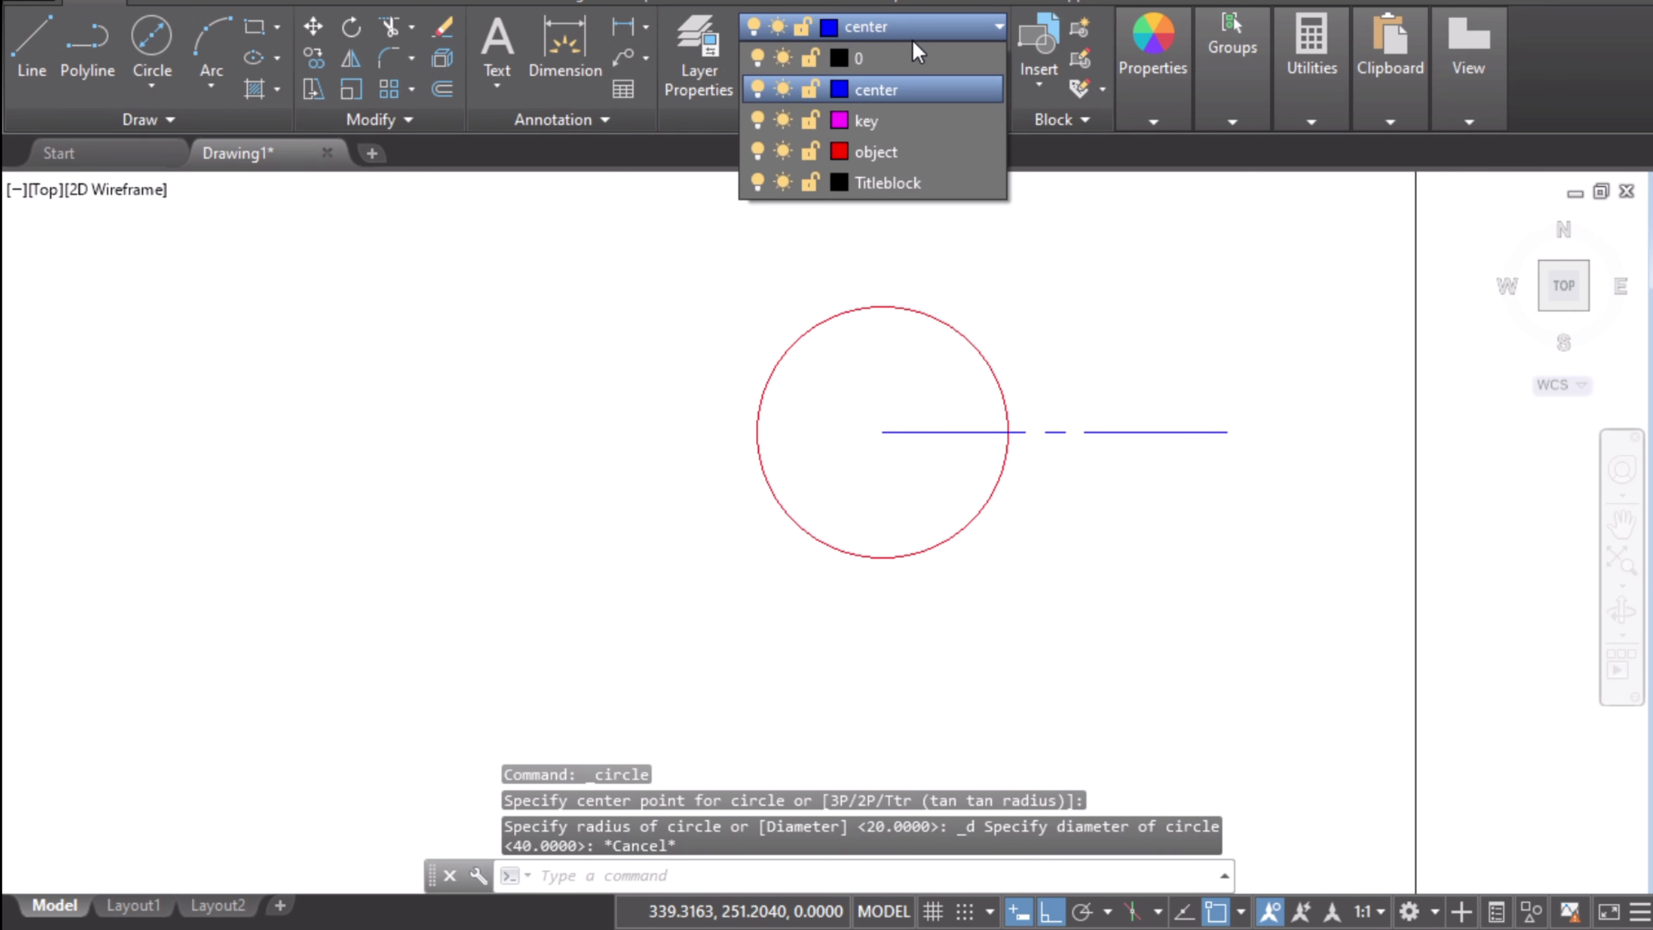
{"action": "left_click", "coordinate": [906, 149]}
{"action": "left_click", "coordinate": [151, 40]}
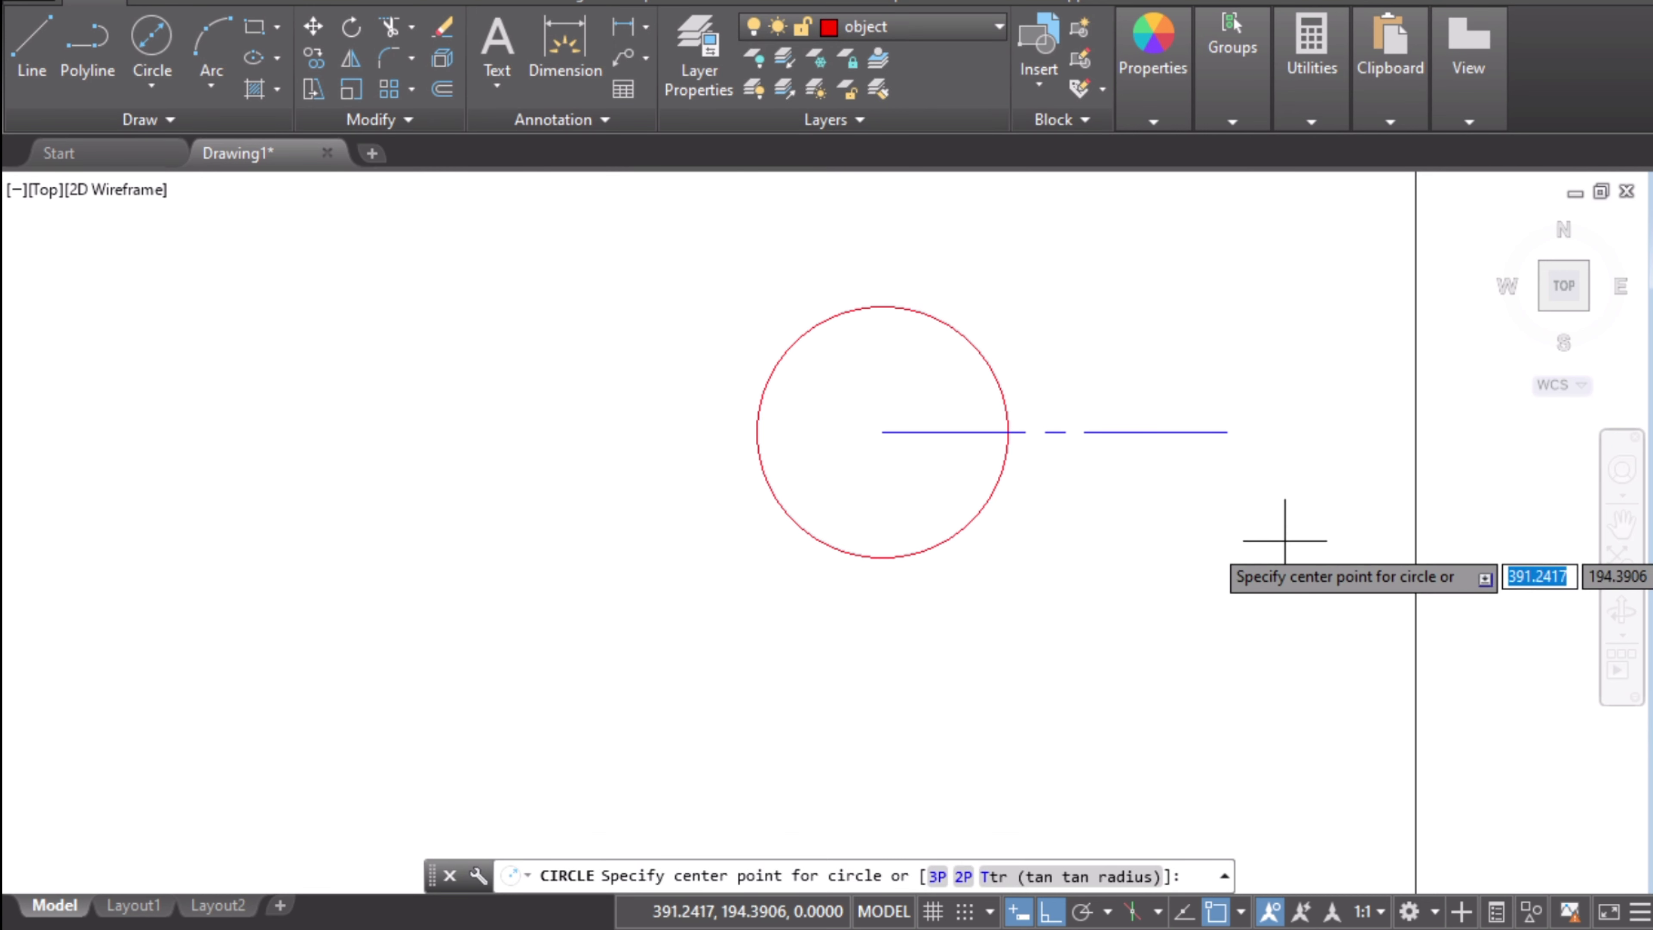
{"action": "left_click", "coordinate": [1226, 431]}
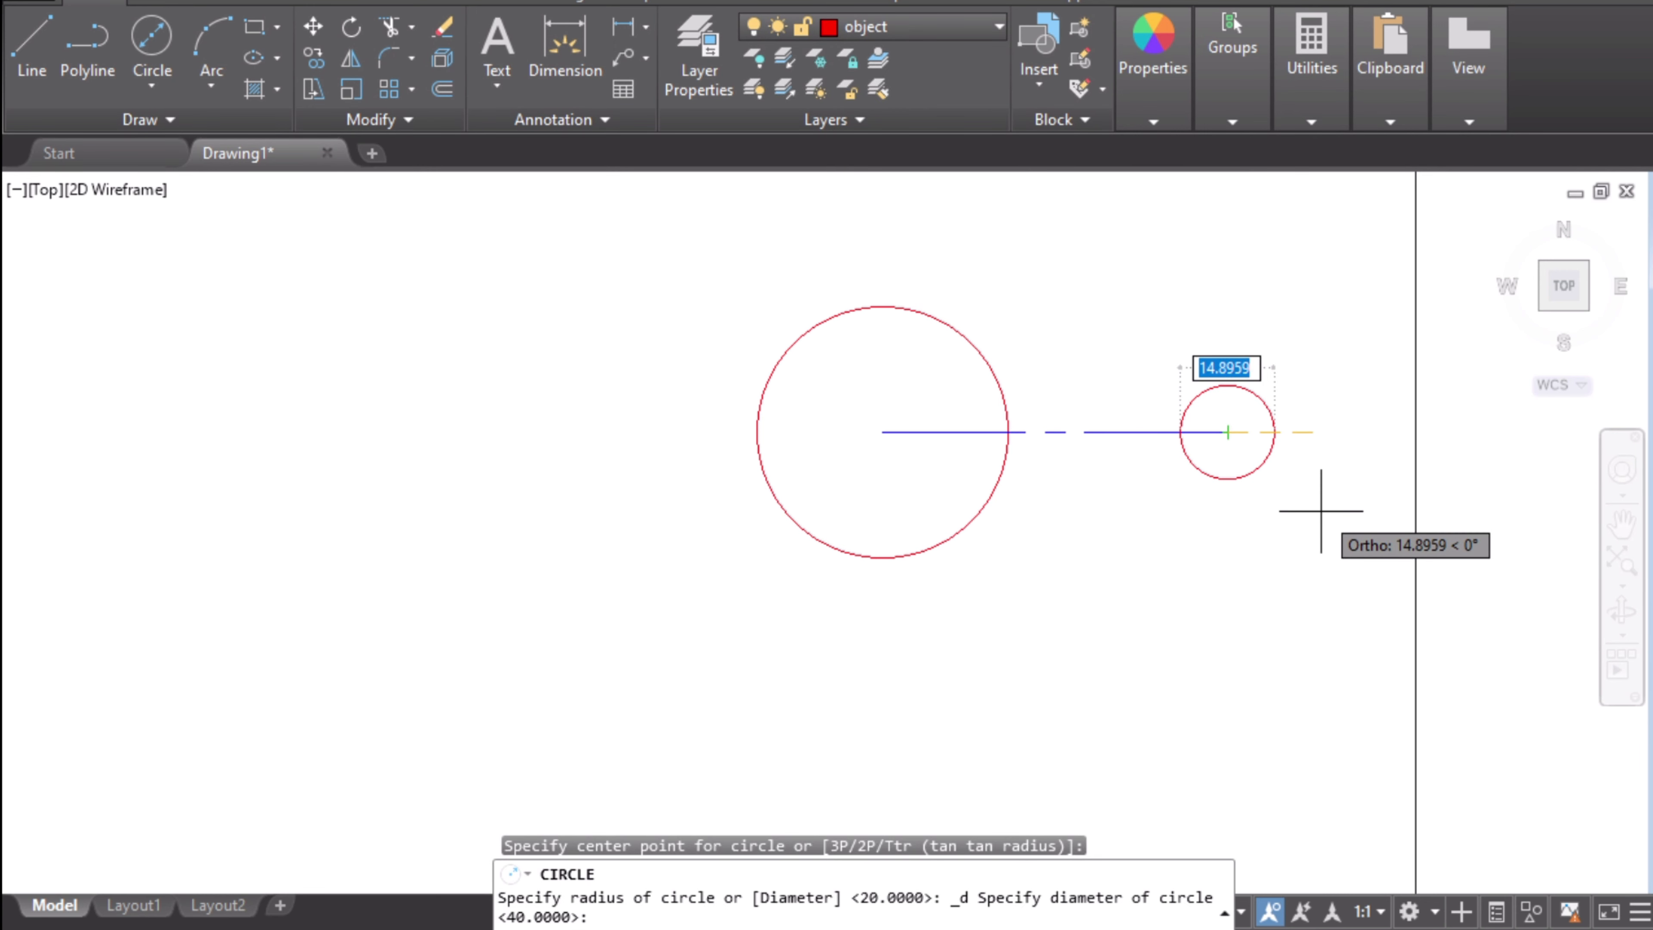
{"action": "type", "text": "20"}
{"action": "key", "text": "Return"}
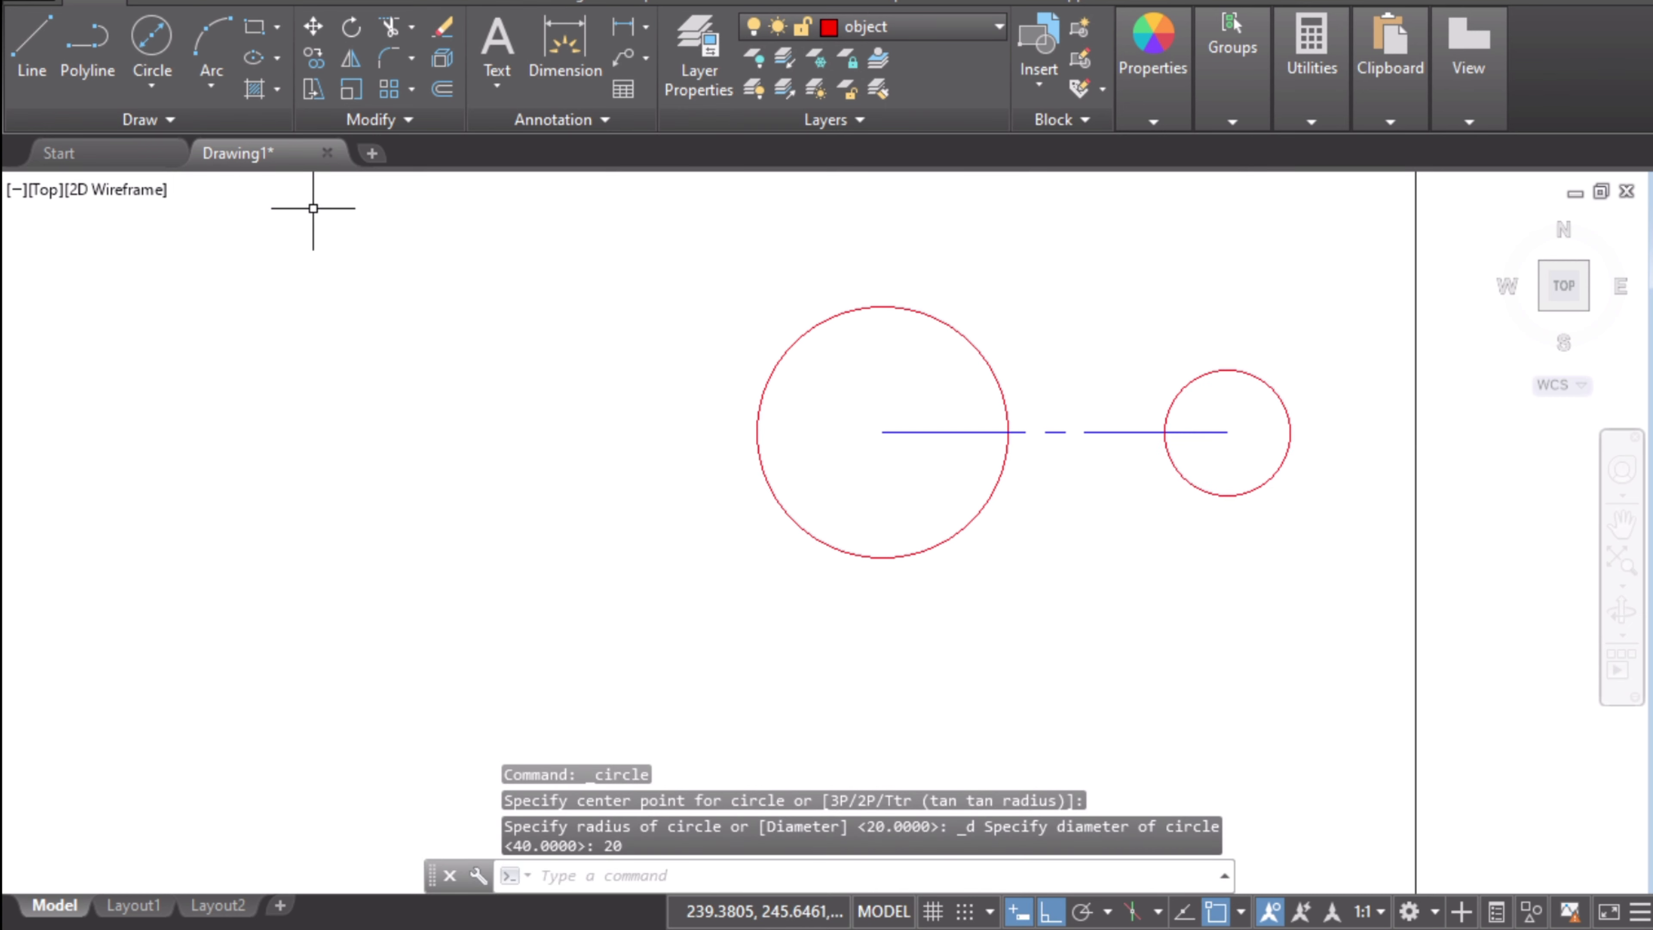
- Draw a concentric circle of diameter 30 around the Ø20 circle at the center line's right end
{"action": "key", "text": "Return"}
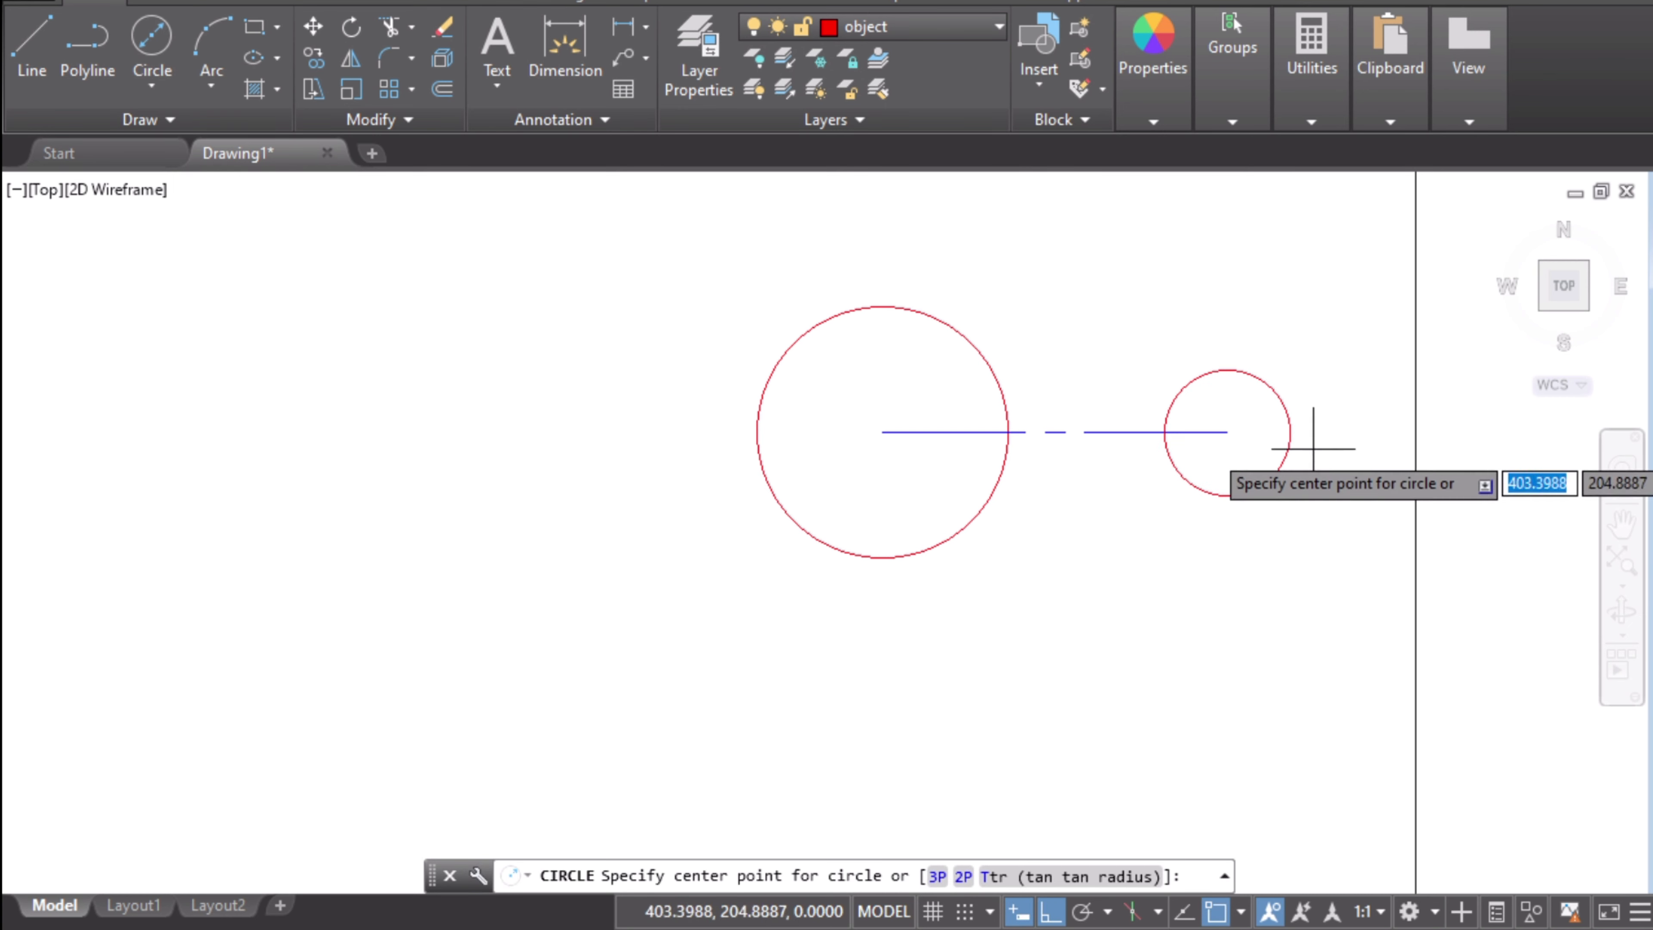
{"action": "left_click", "coordinate": [1228, 431]}
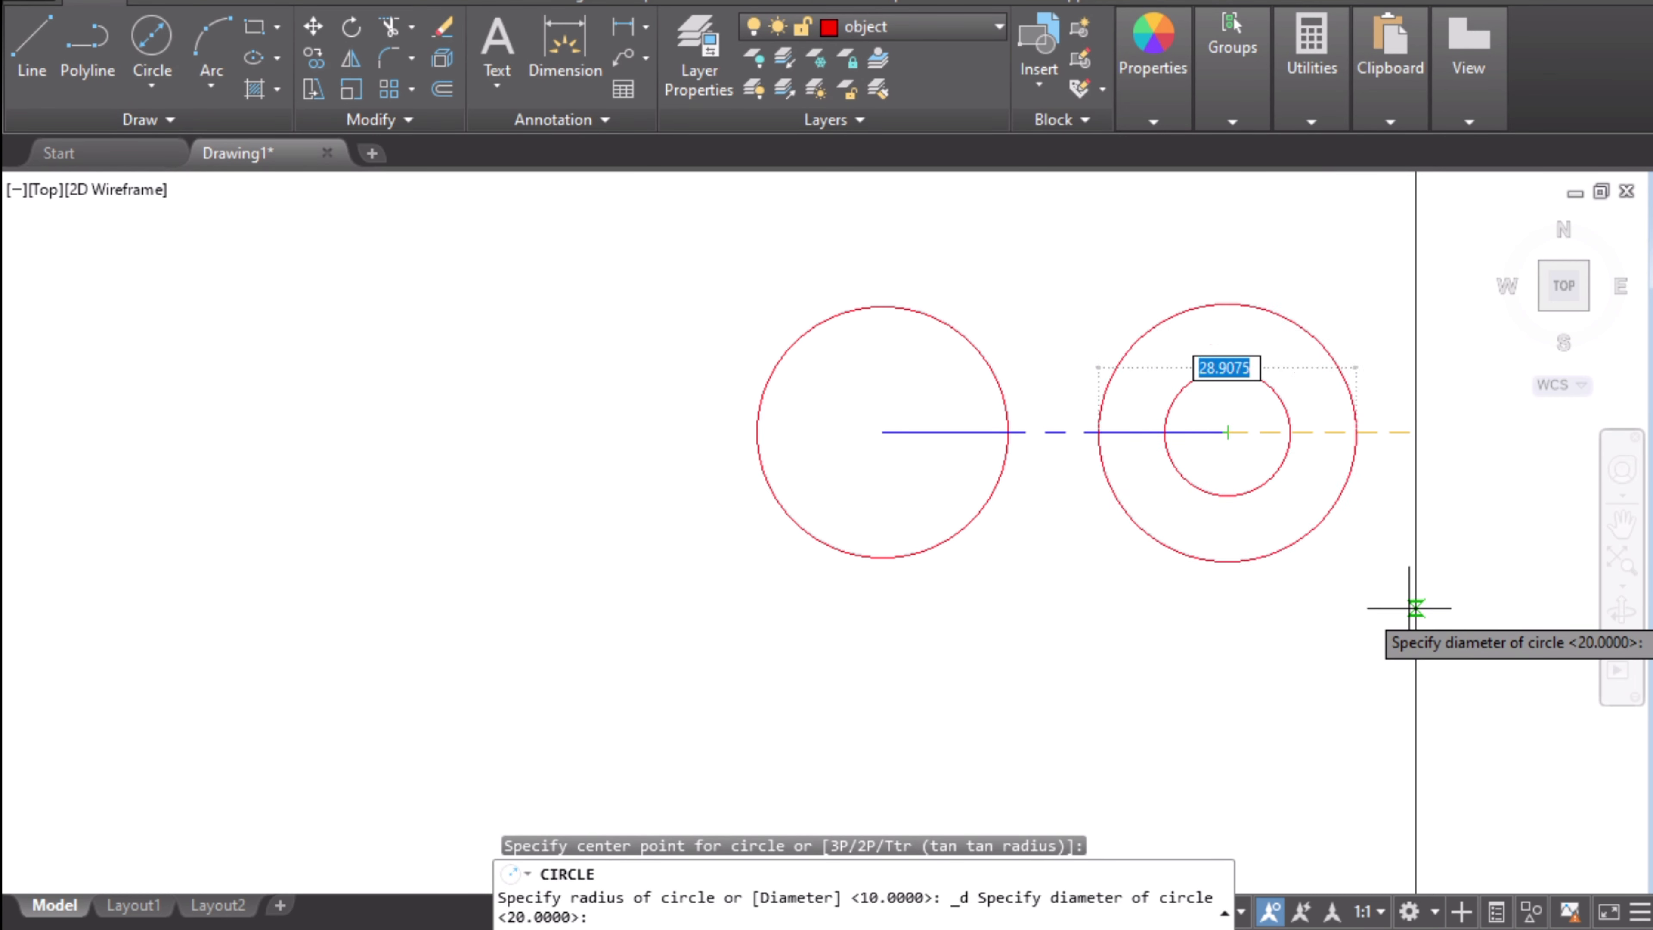
{"action": "type", "text": "3"}
{"action": "key", "text": "Return"}
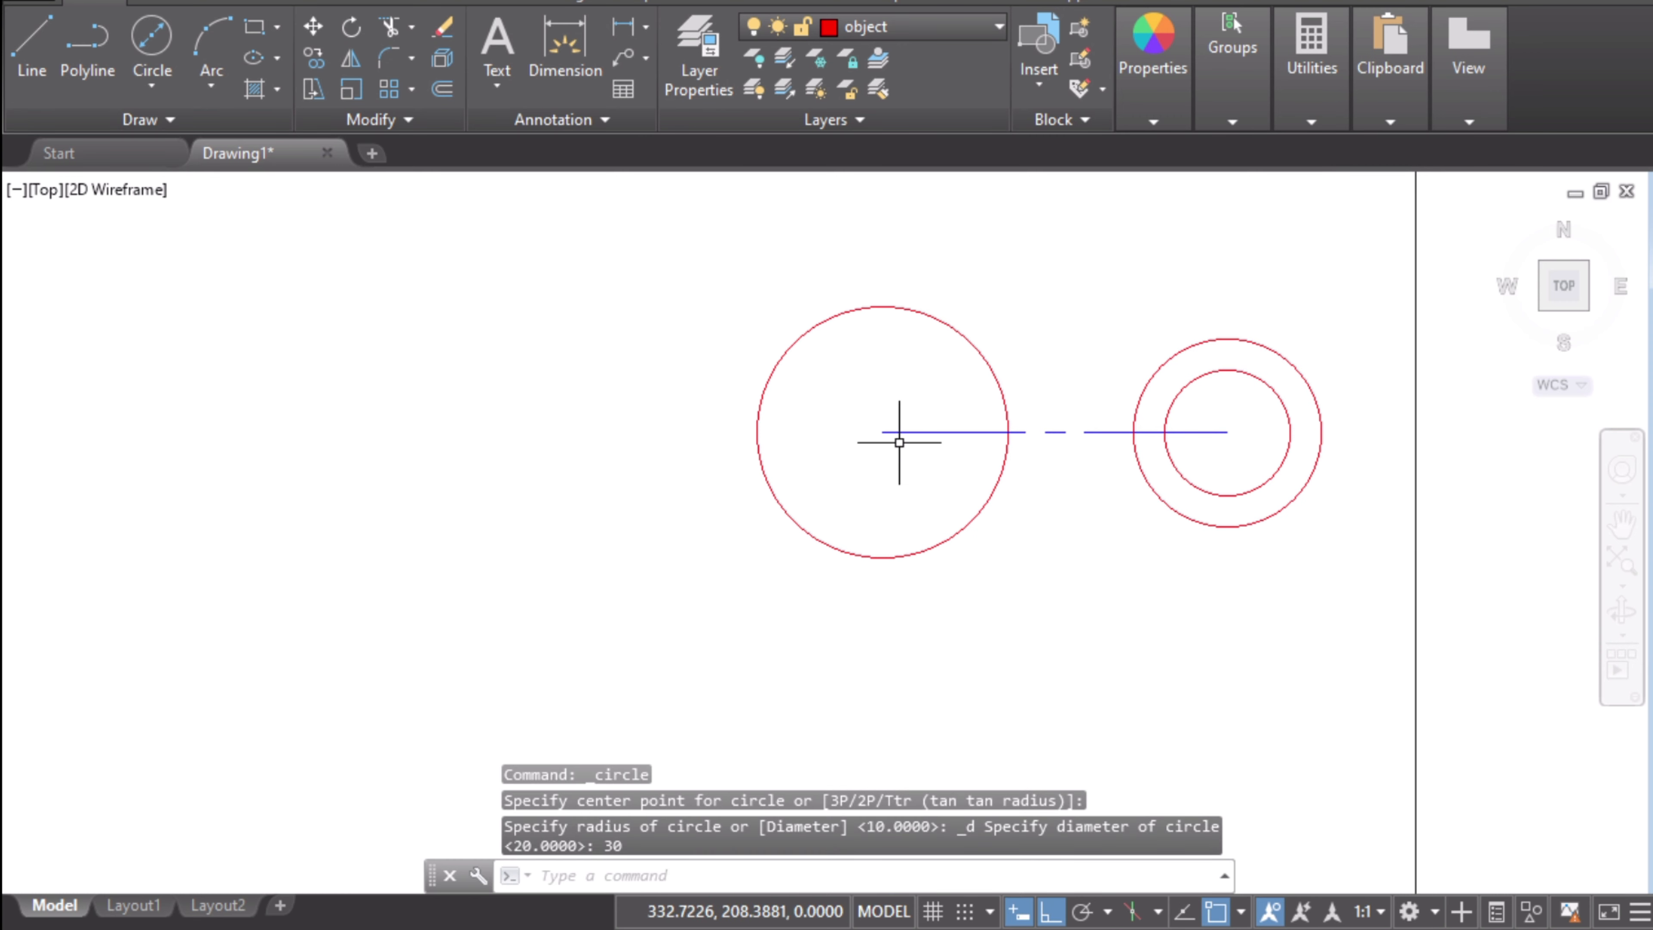
- Consult the reference image in Snip & Sketch, and in AutoCAD draw a line tangent to the upper sides of the Ø30 right circle and R30 central circle
{"action": "left_click", "coordinate": [879, 929]}
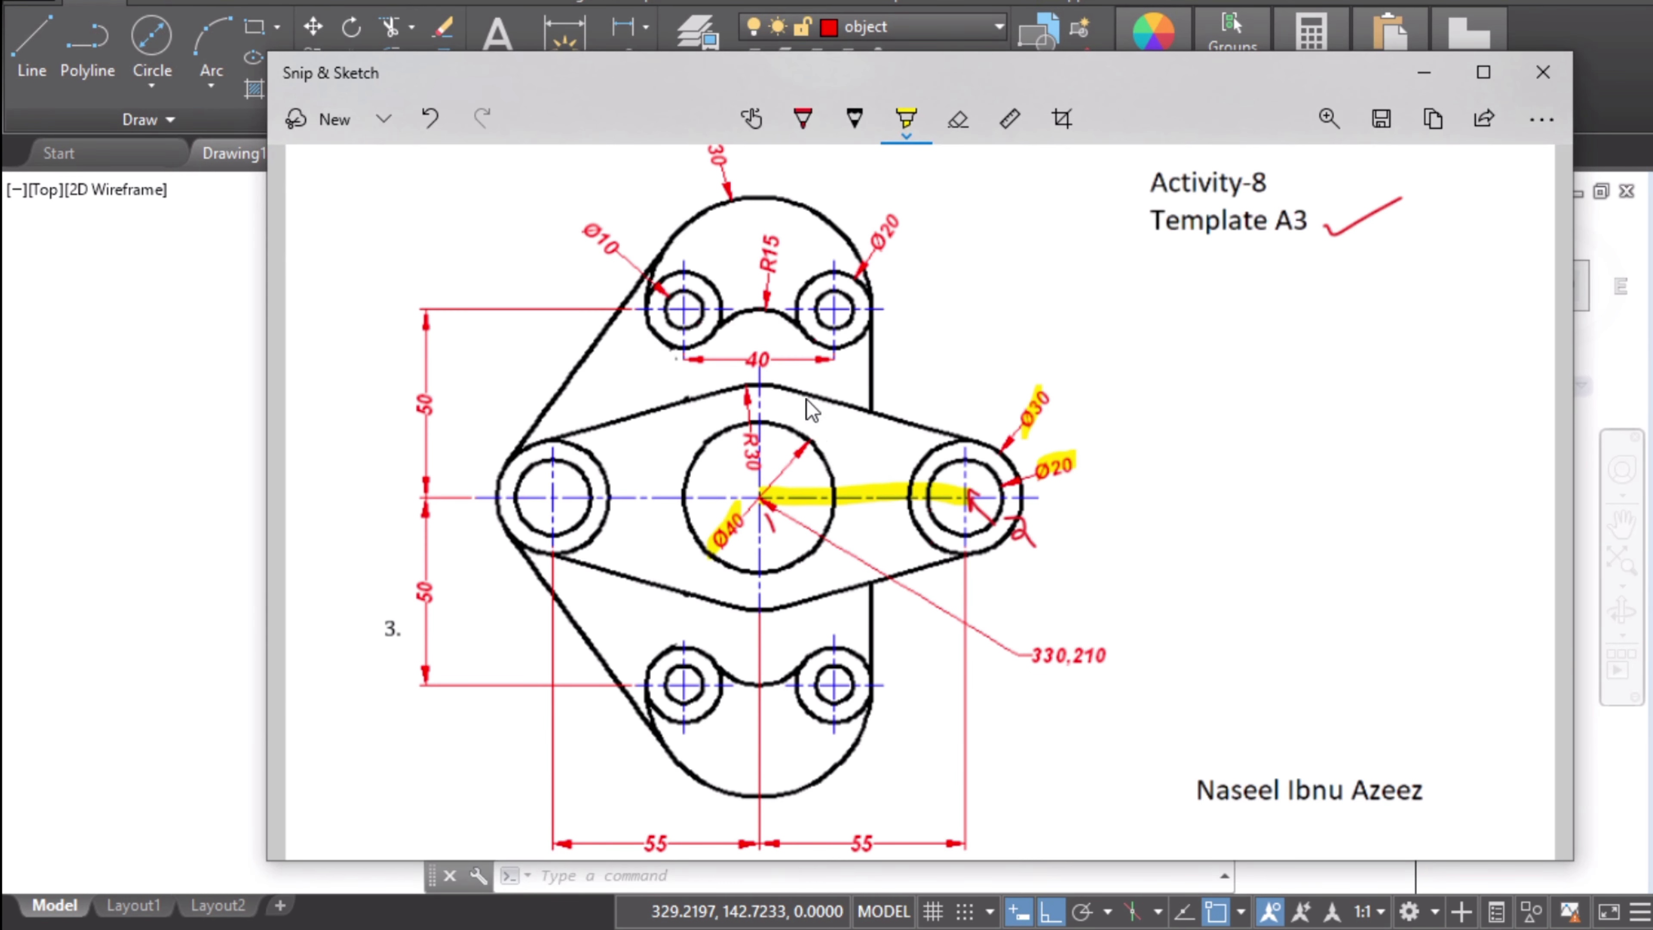
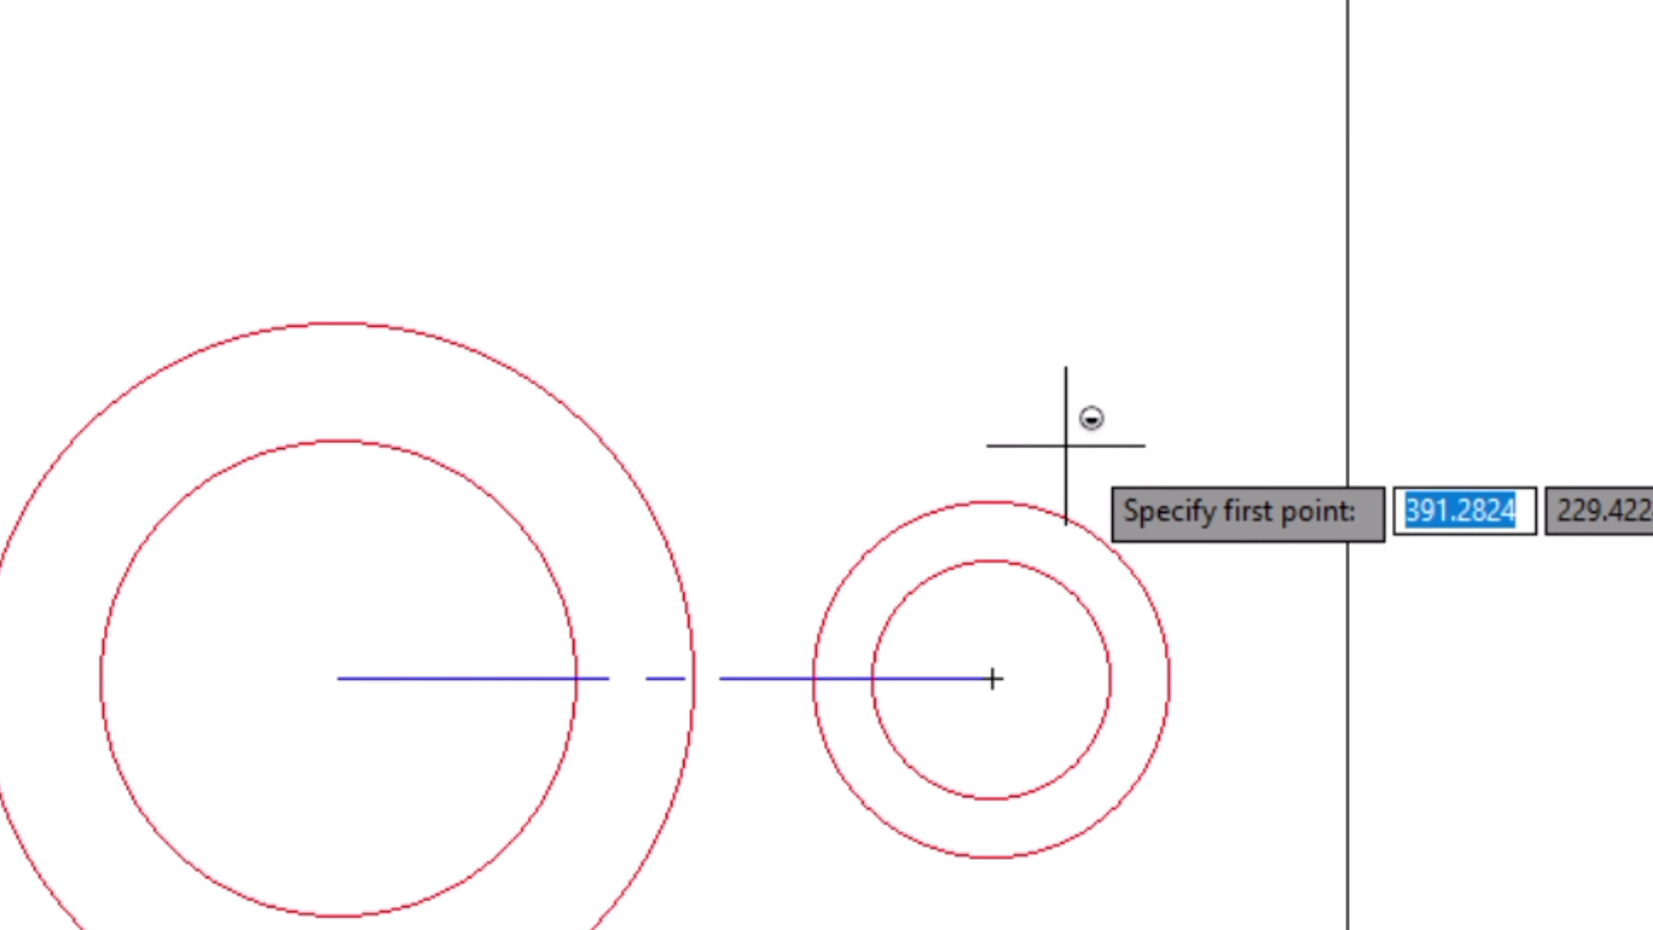
{"action": "right_click", "coordinate": [1066, 439], "text": "shift"}
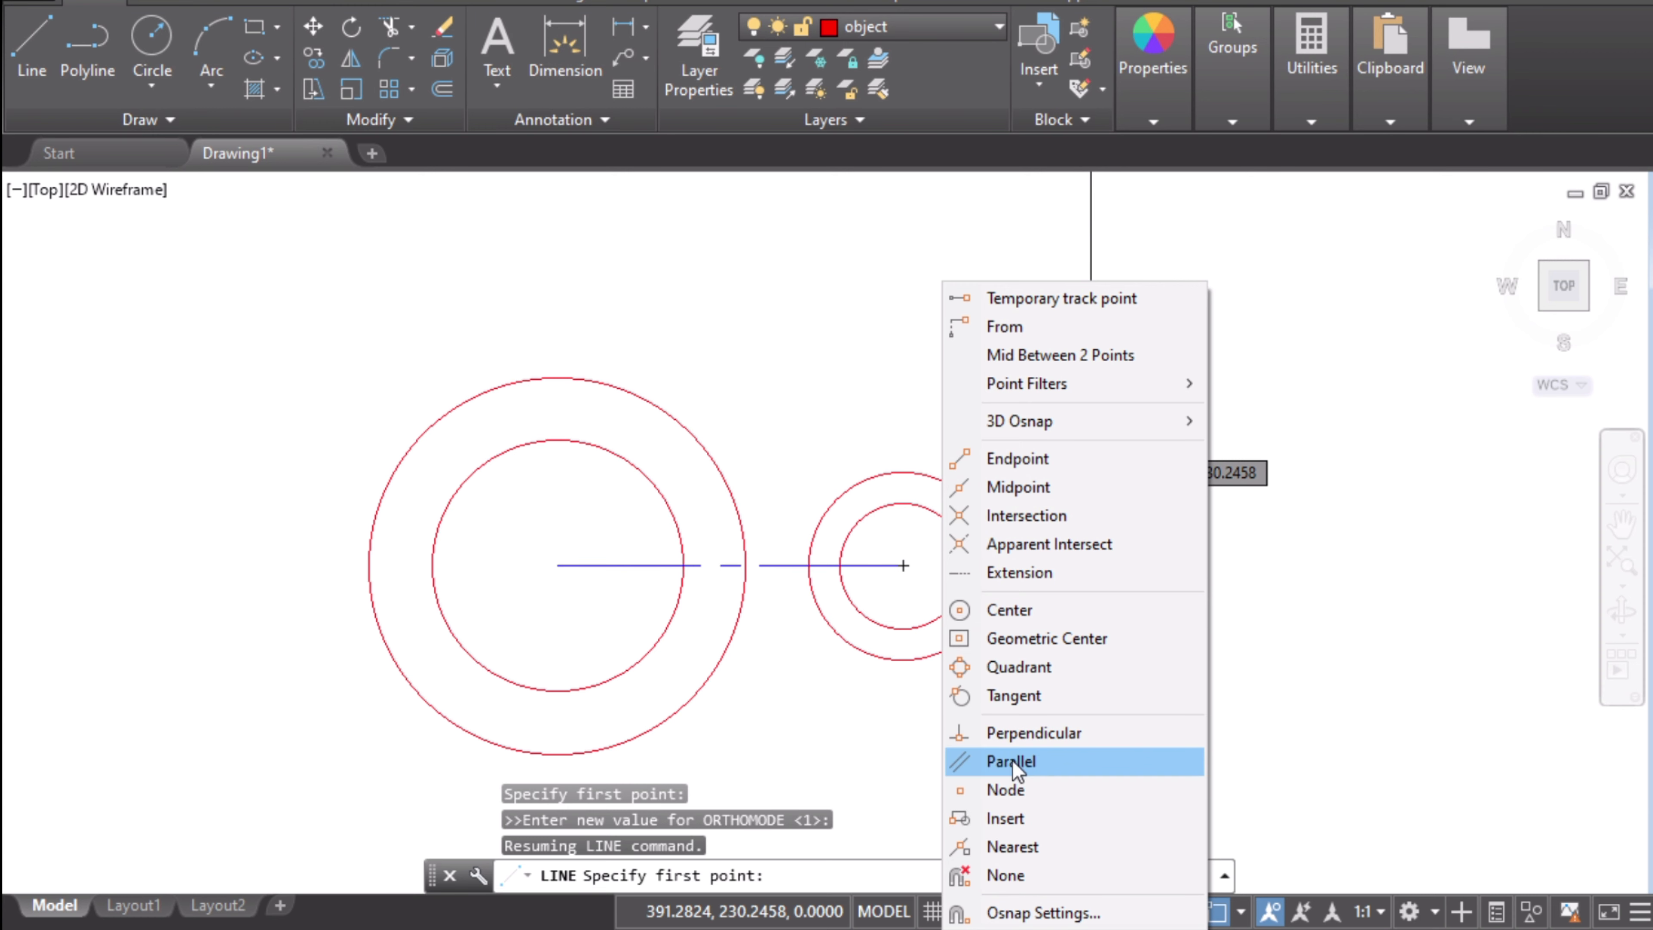
{"action": "left_click", "coordinate": [1023, 700]}
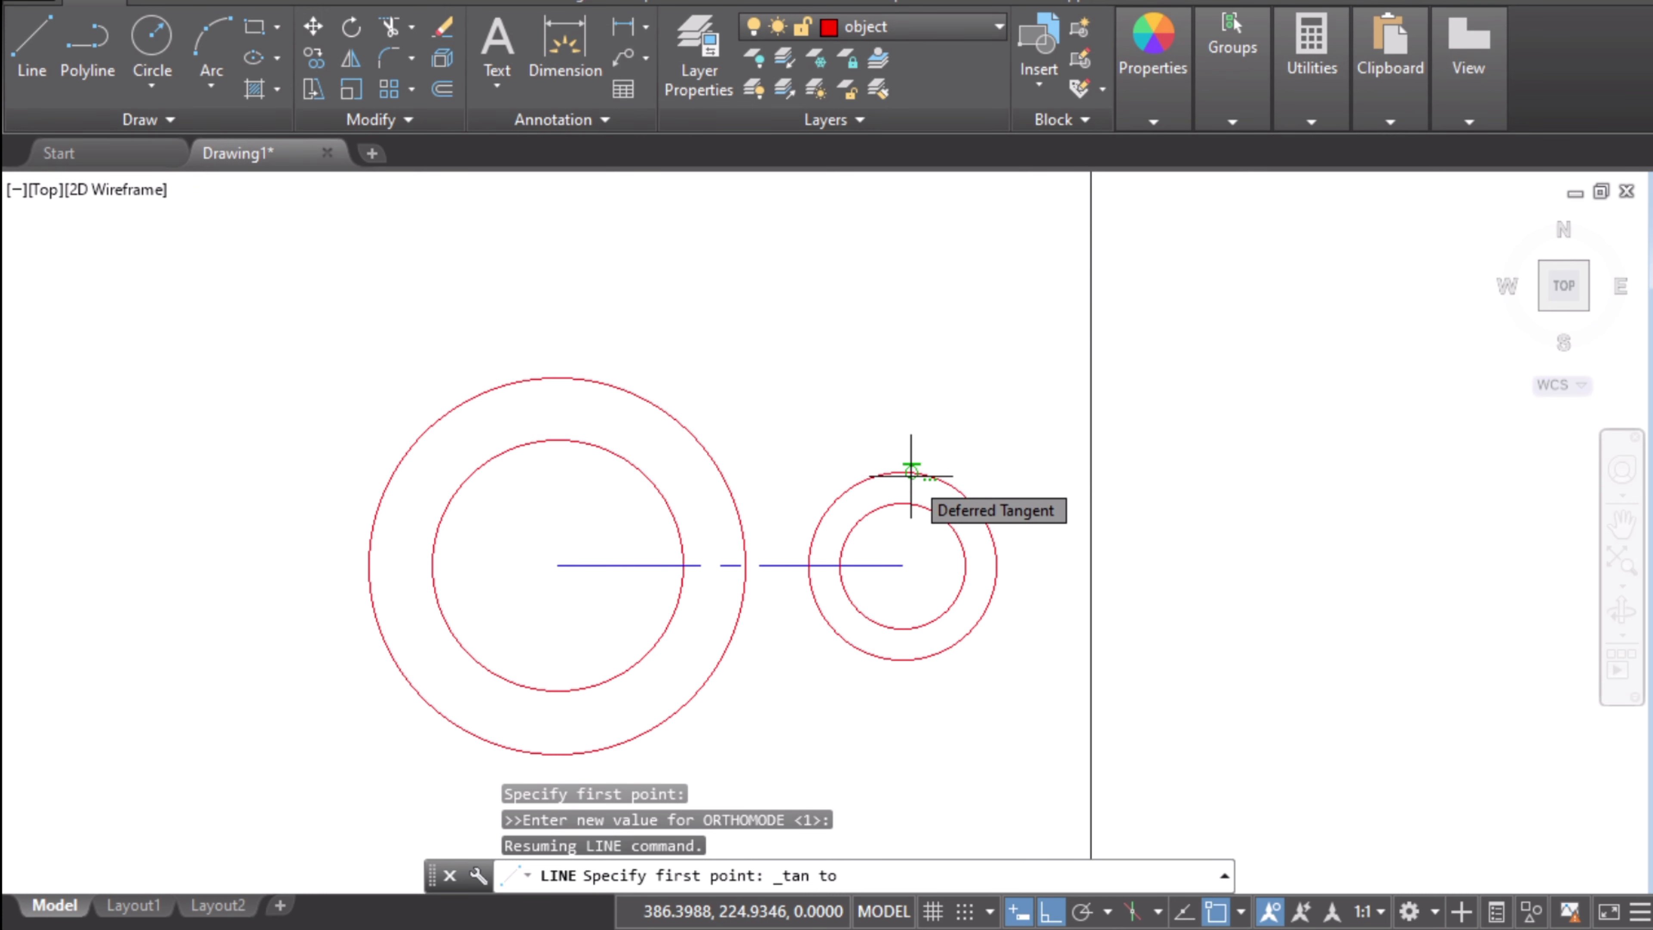
{"action": "scroll", "coordinate": [910, 475], "scroll_direction": "up", "scroll_amount": 2}
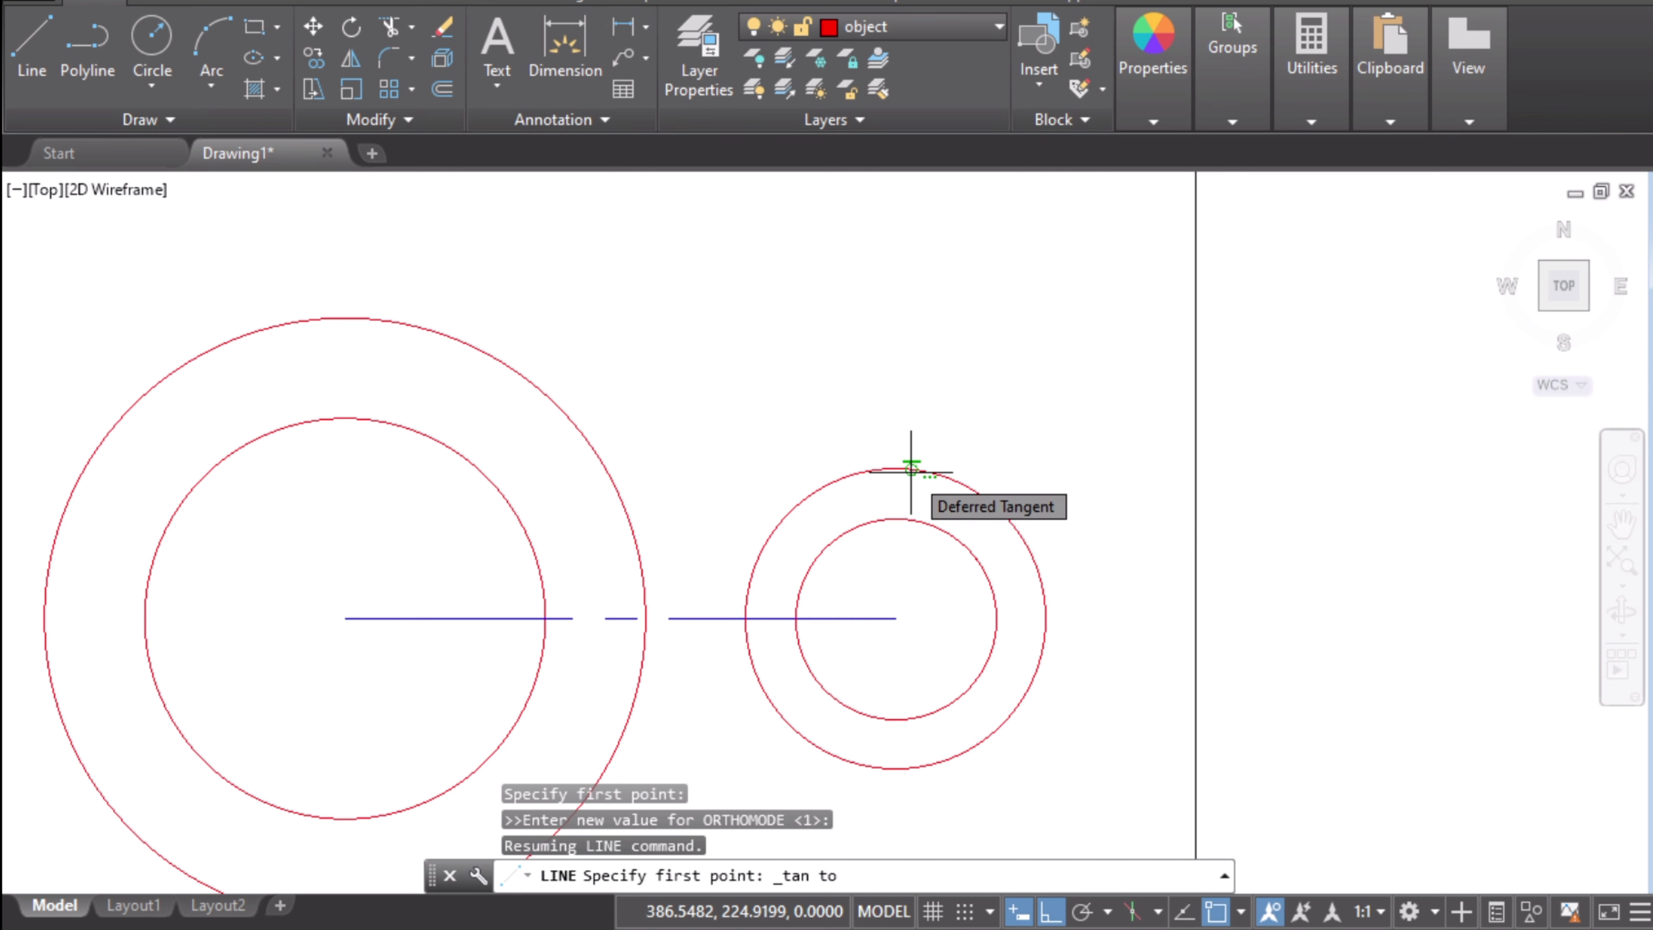
{"action": "left_click", "coordinate": [911, 470]}
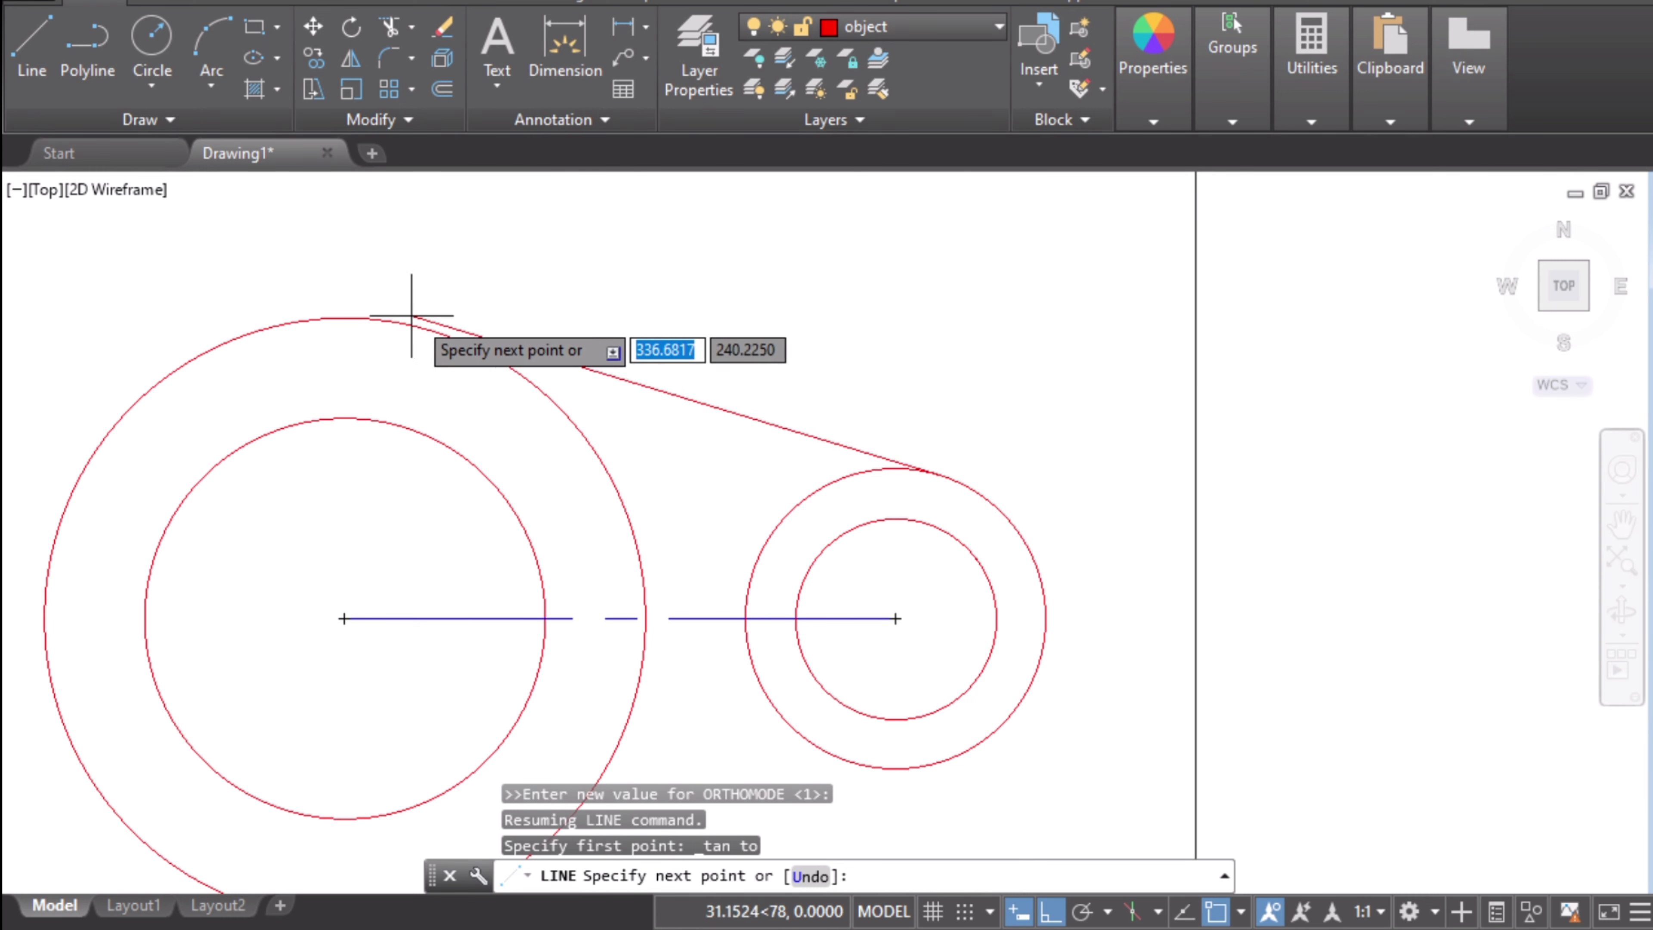
{"action": "right_click", "coordinate": [428, 316], "text": "shift"}
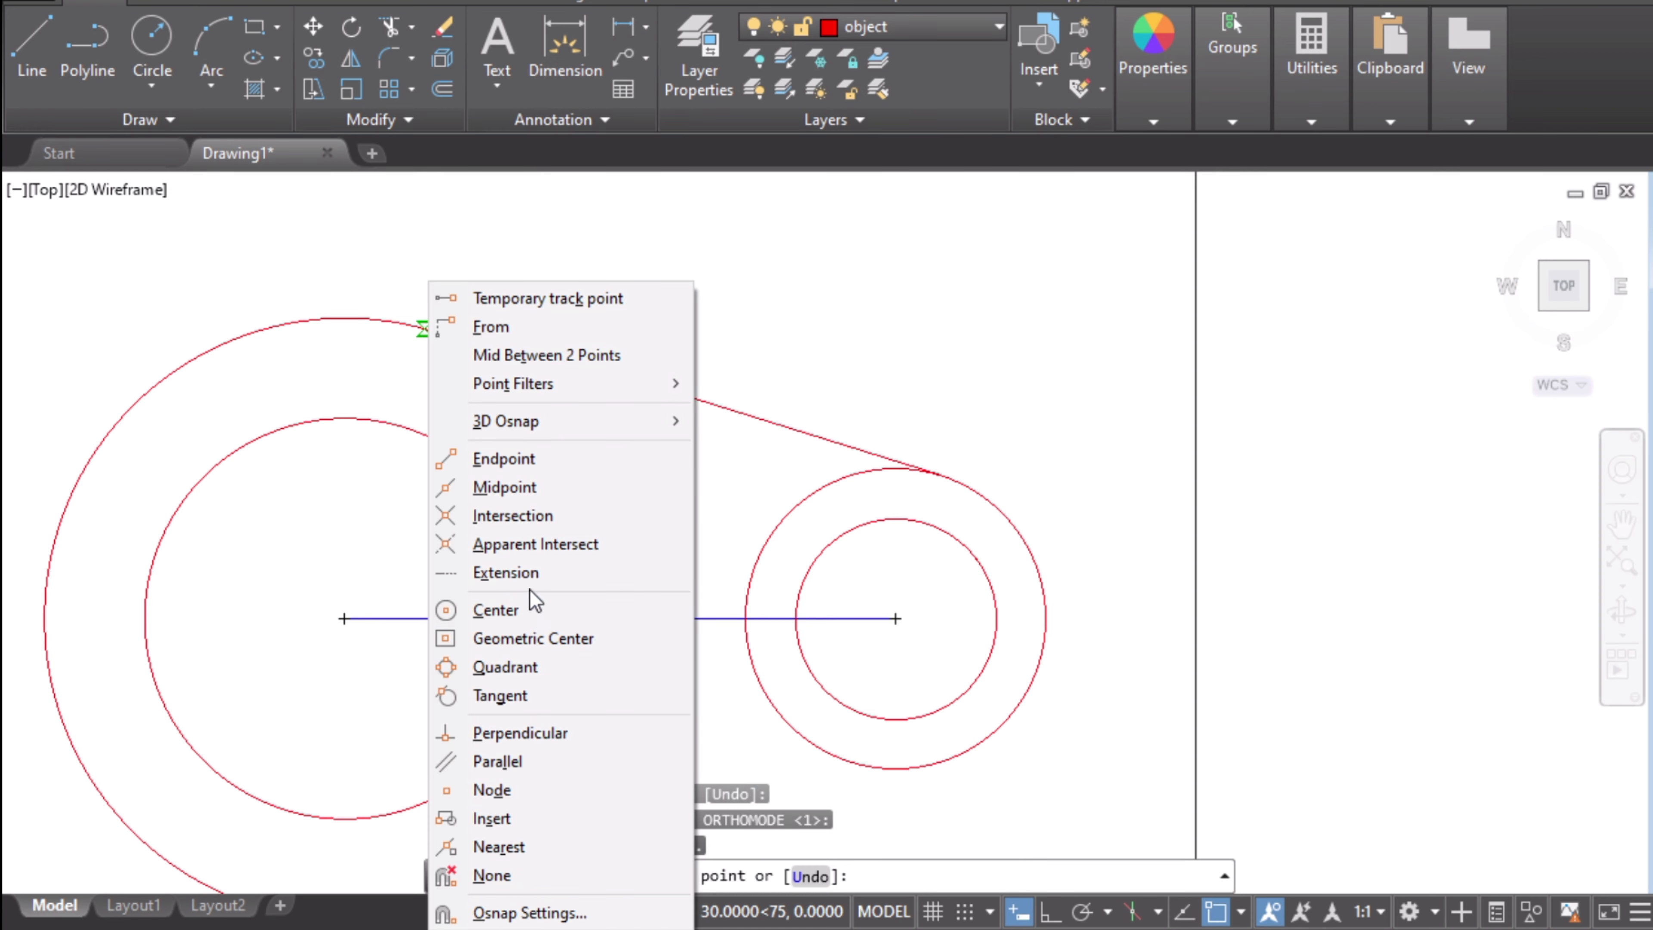
{"action": "left_click", "coordinate": [520, 696]}
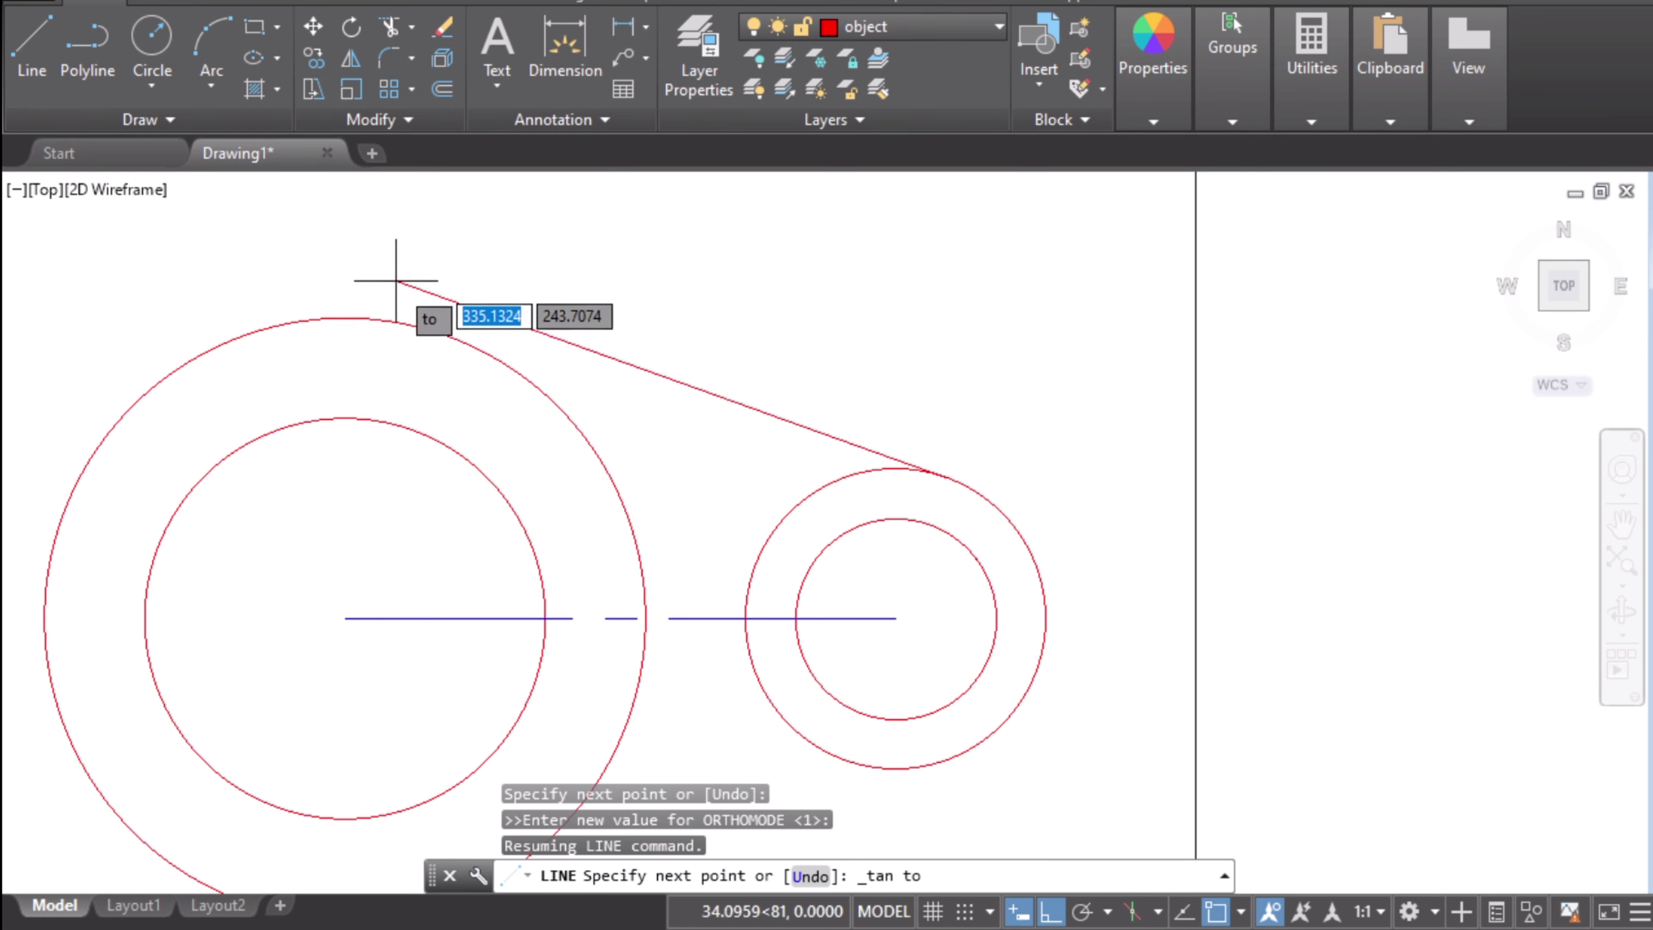
{"action": "left_click", "coordinate": [383, 319]}
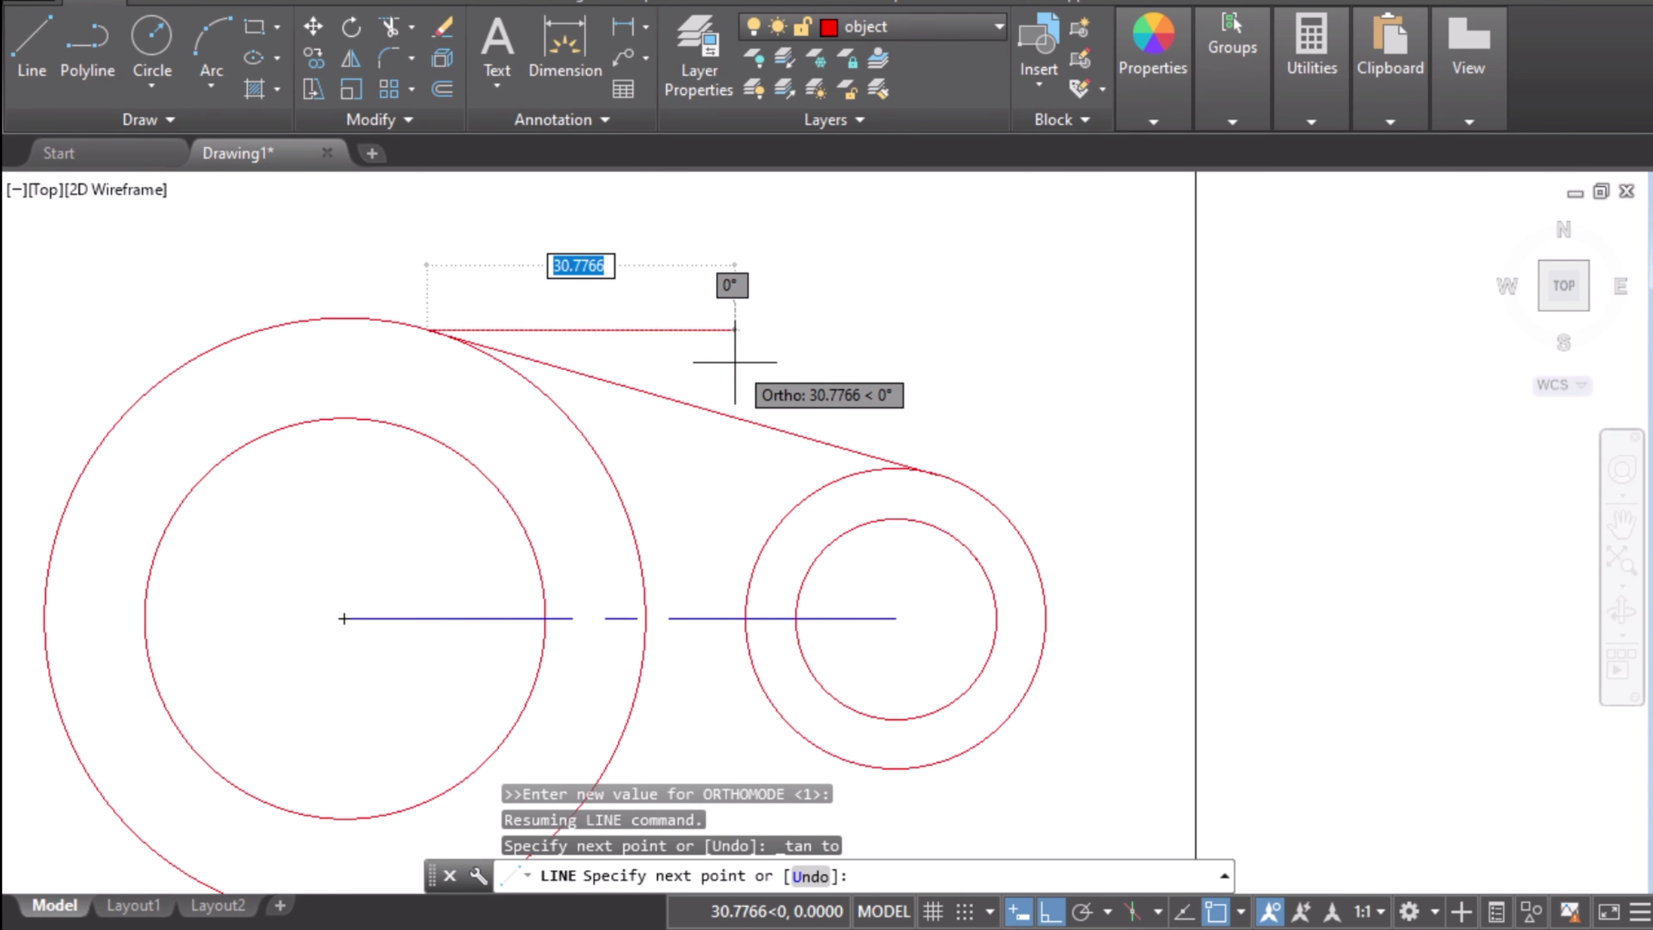
{"action": "key", "text": "Escape"}
{"action": "middle_click_drag", "start_coordinate": [867, 398], "coordinate": [908, 254]}
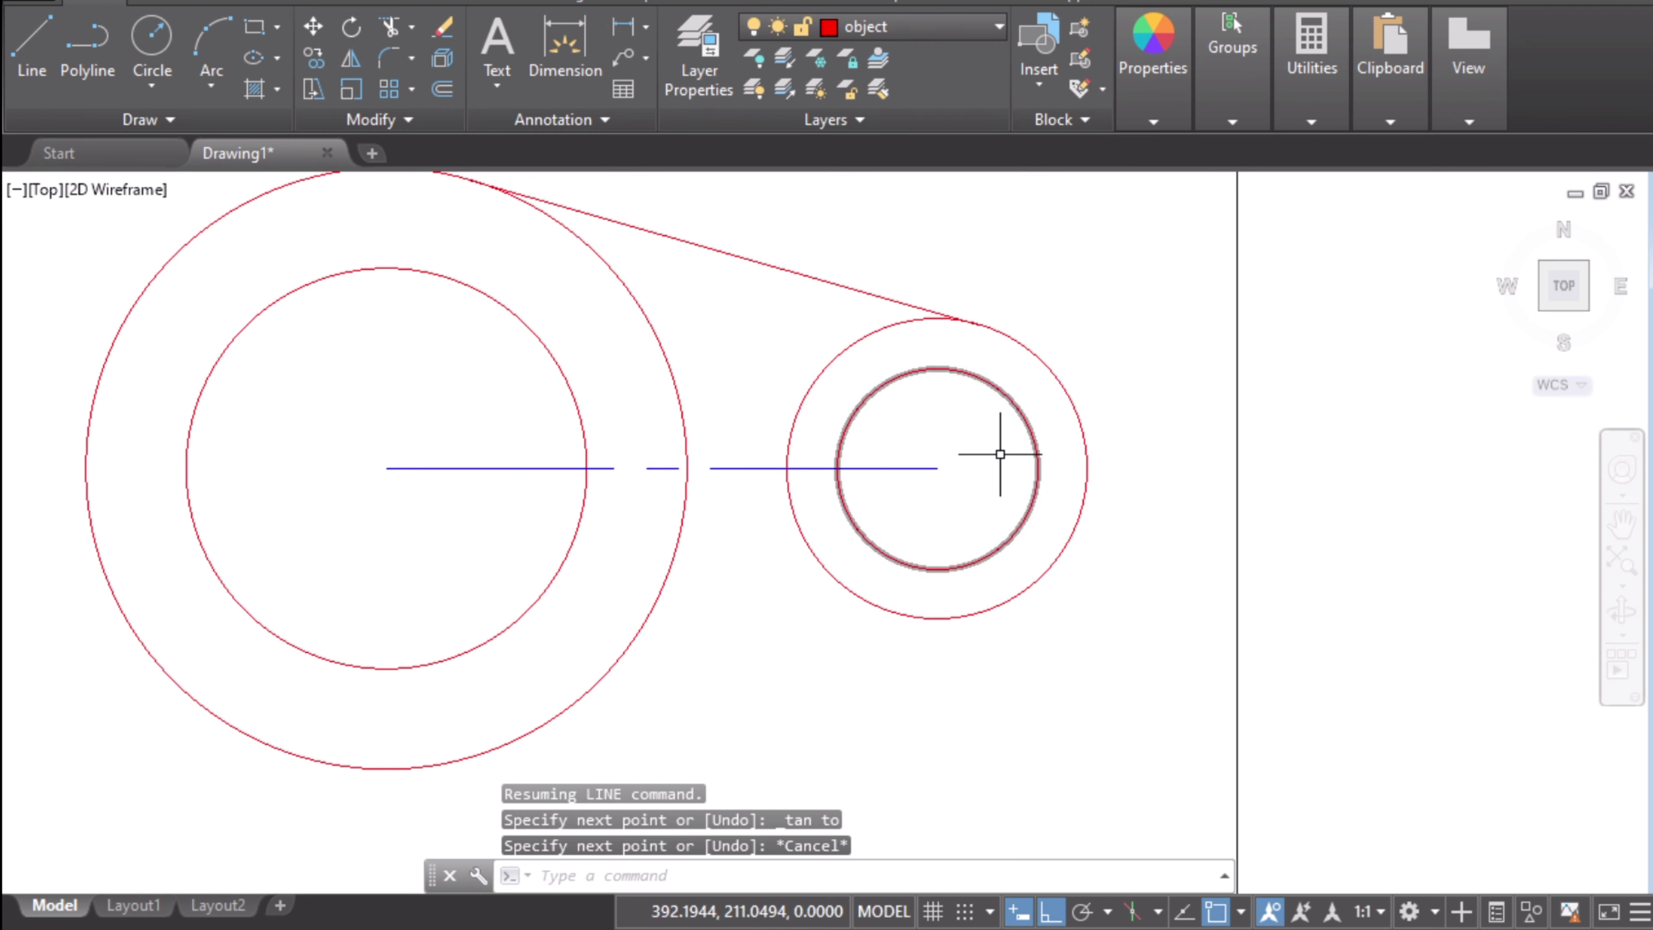
{"action": "mouse_move", "coordinate": [1165, 377]}
{"action": "middle_mouse_down"}
{"action": "mouse_move", "coordinate": [1133, 461]}
{"action": "mouse_move", "coordinate": [1133, 428]}
{"action": "middle_mouse_up"}
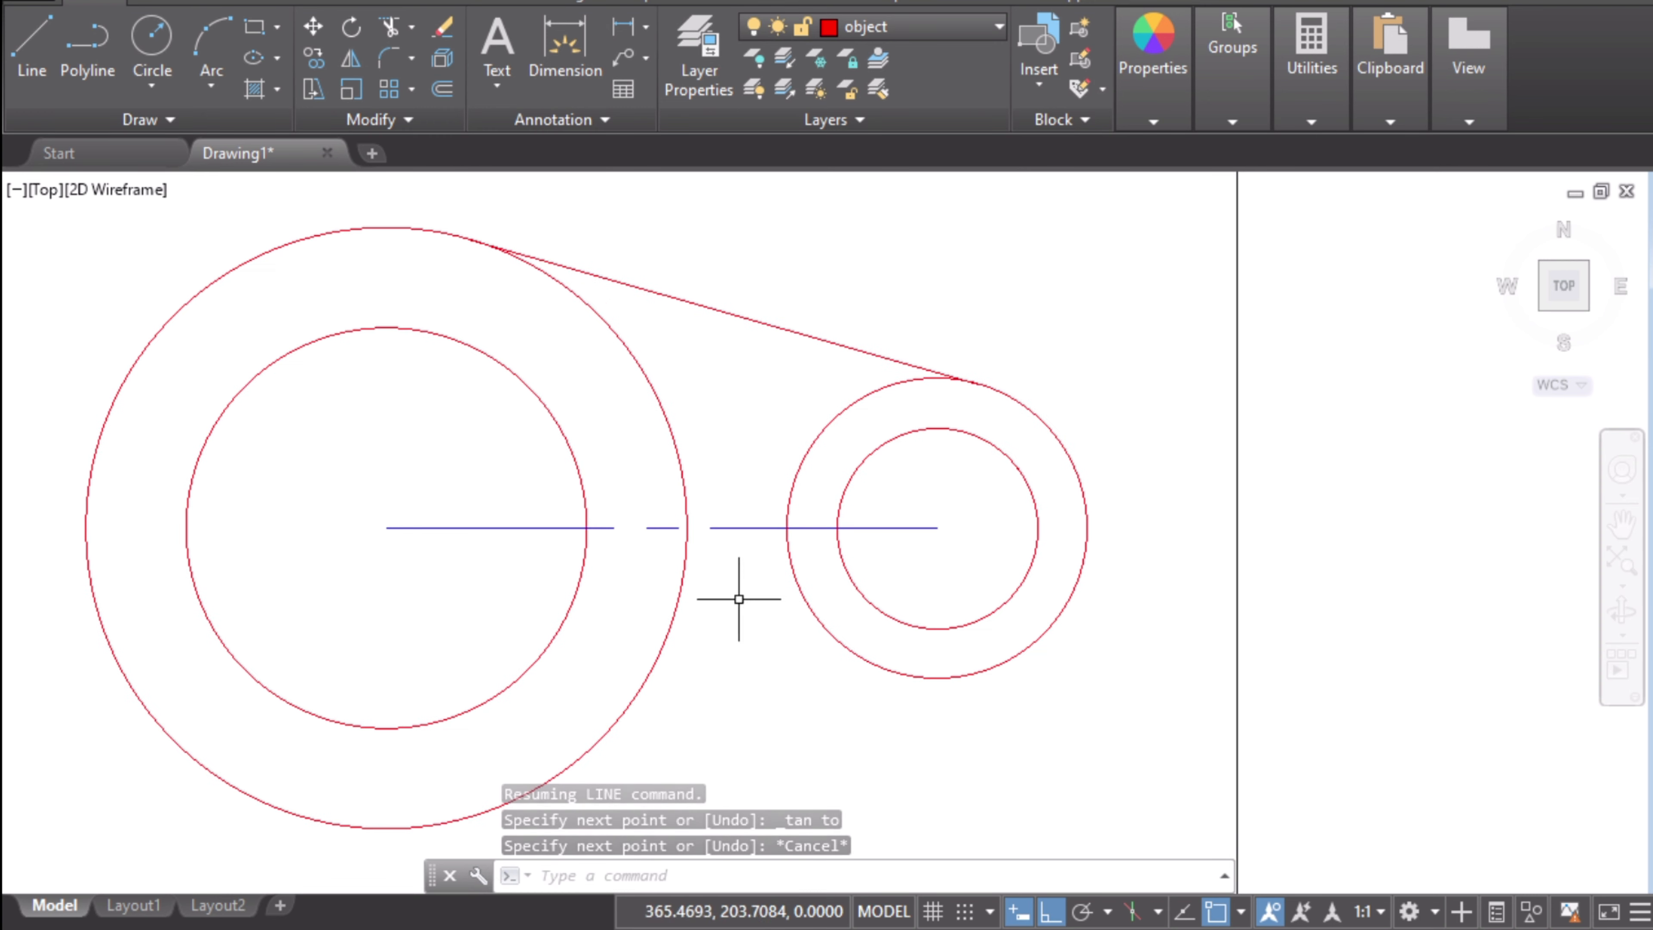
- Draw a line tangent to the lower sides of the Ø30 right circle and the R30 central circle
{"action": "left_click", "coordinate": [17, 47]}
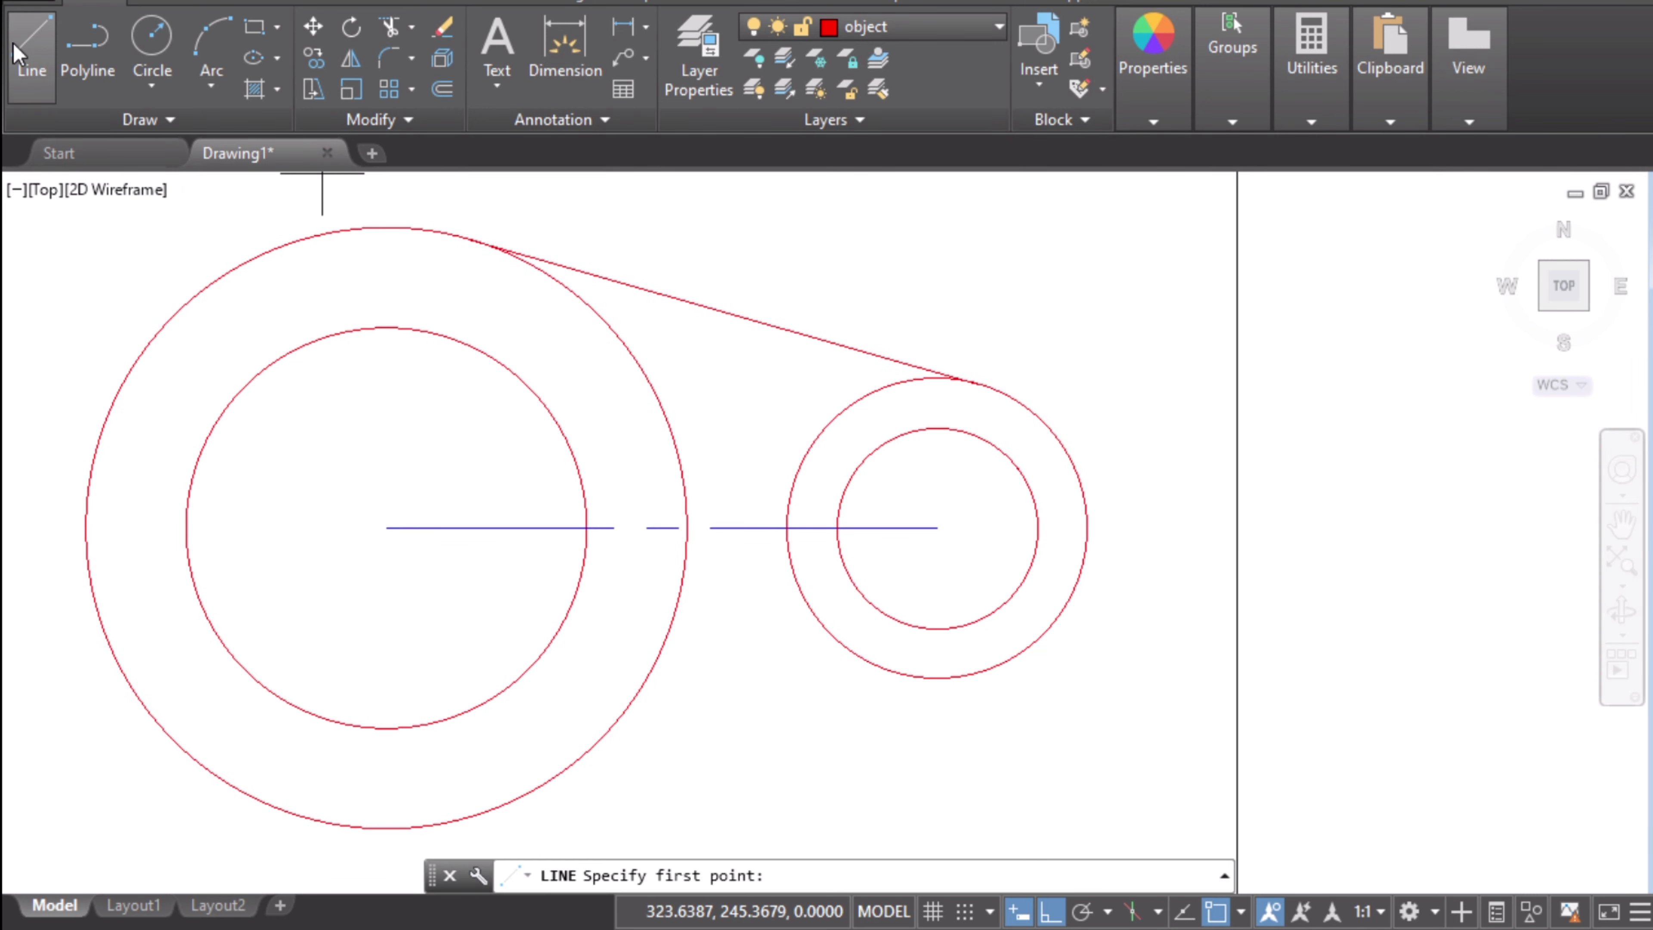
{"action": "key", "text": "F8"}
{"action": "right_click", "coordinate": [832, 717], "text": "shift"}
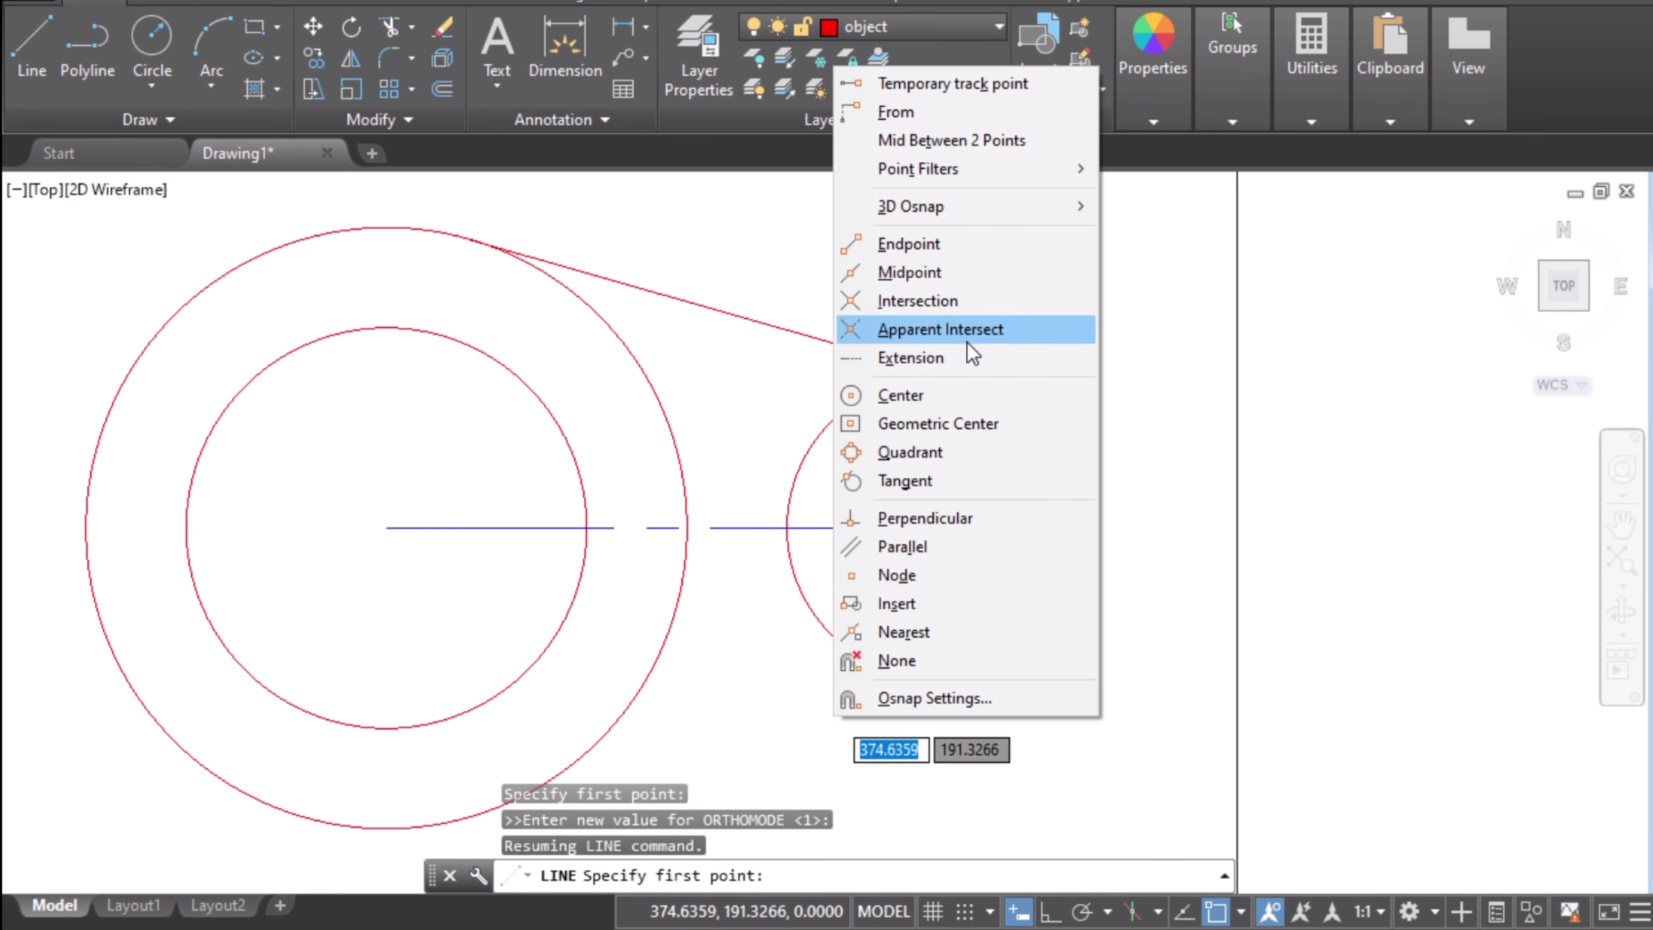
{"action": "left_click", "coordinate": [933, 482]}
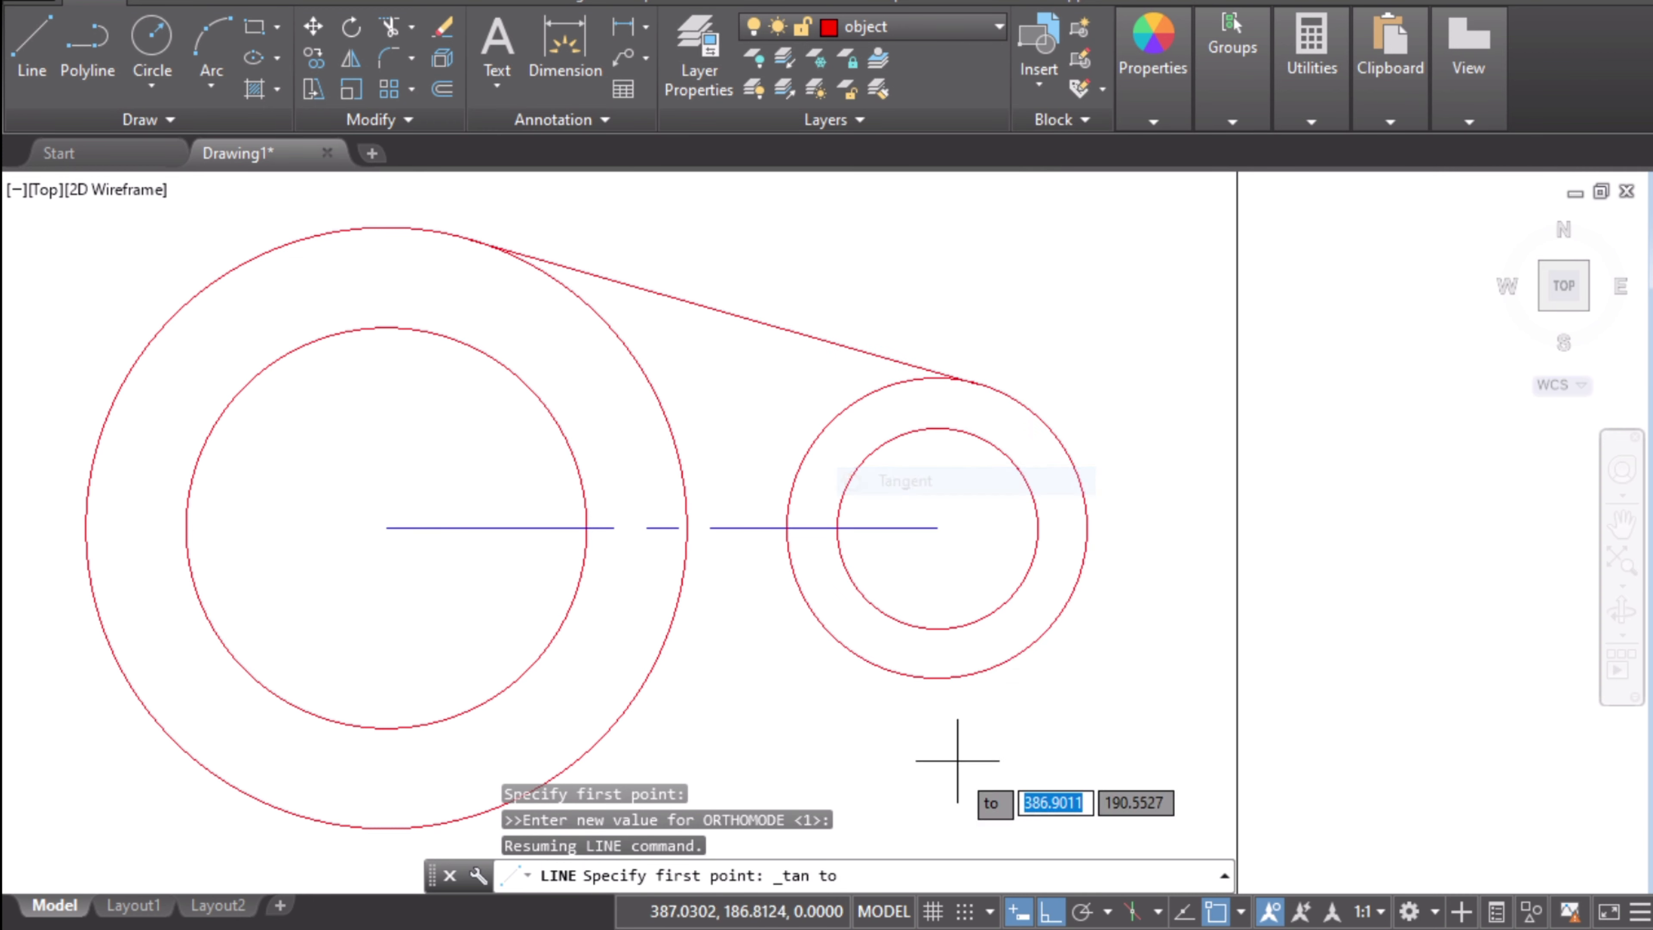
{"action": "left_click", "coordinate": [970, 672]}
{"action": "middle_click_drag", "start_coordinate": [756, 708], "coordinate": [981, 532]}
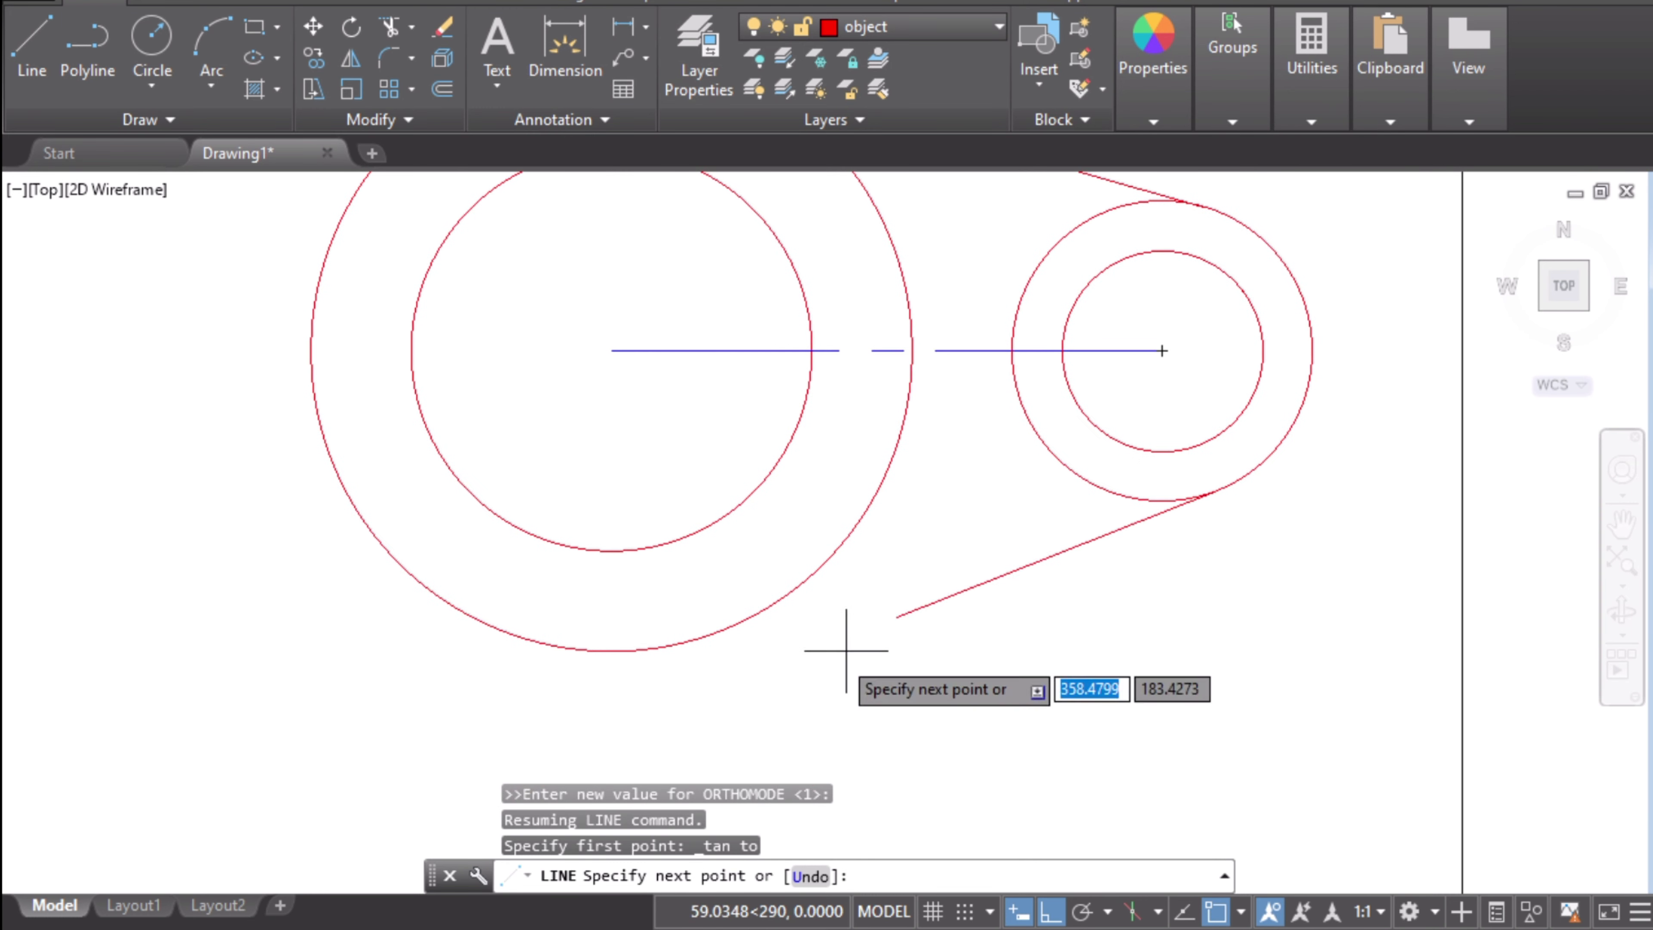
{"action": "right_click", "coordinate": [681, 702], "text": "shift"}
{"action": "left_click", "coordinate": [785, 469]}
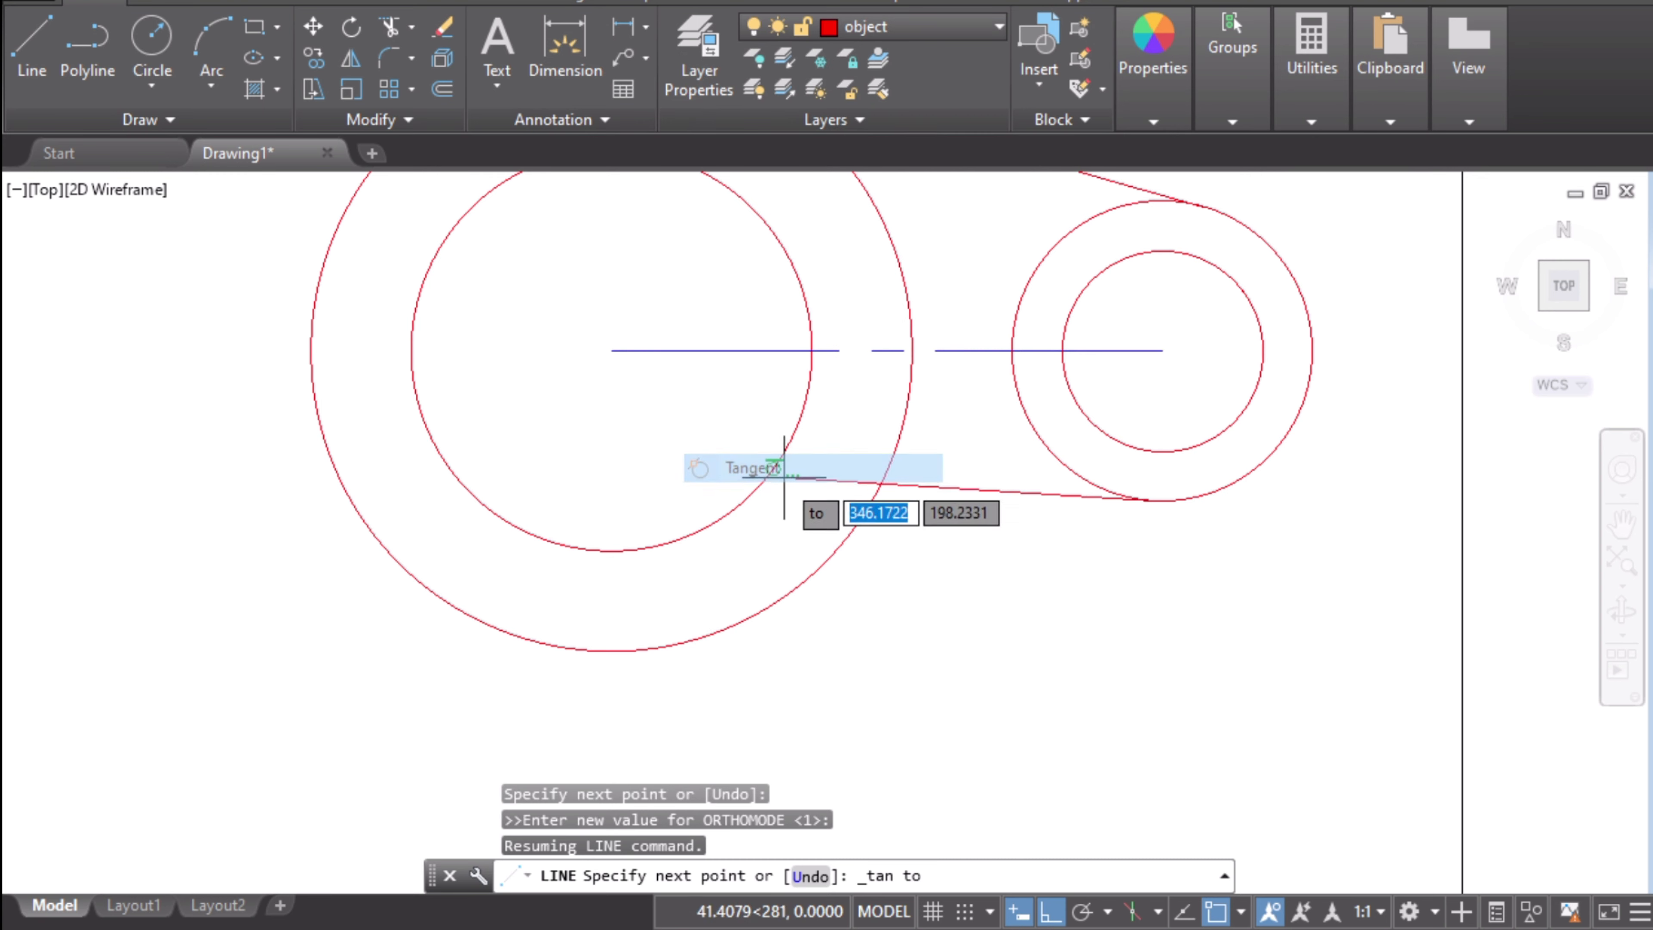
{"action": "left_click", "coordinate": [665, 652]}
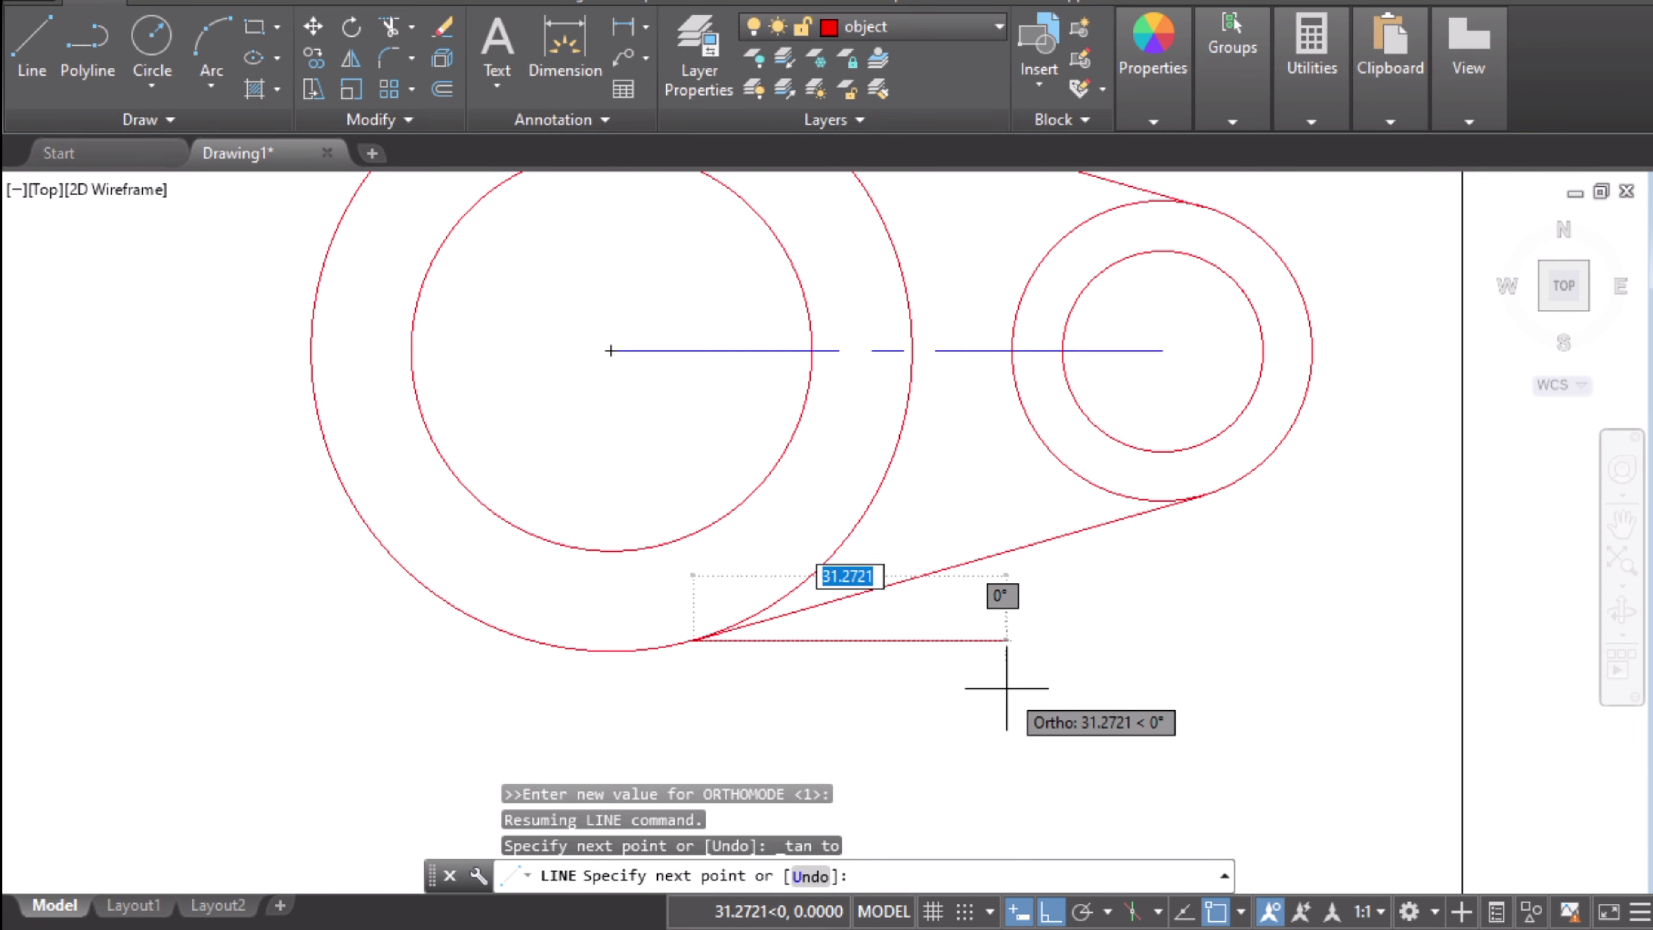
{"action": "key", "text": "Escape"}
{"action": "middle_click_drag", "start_coordinate": [956, 479], "coordinate": [892, 622]}
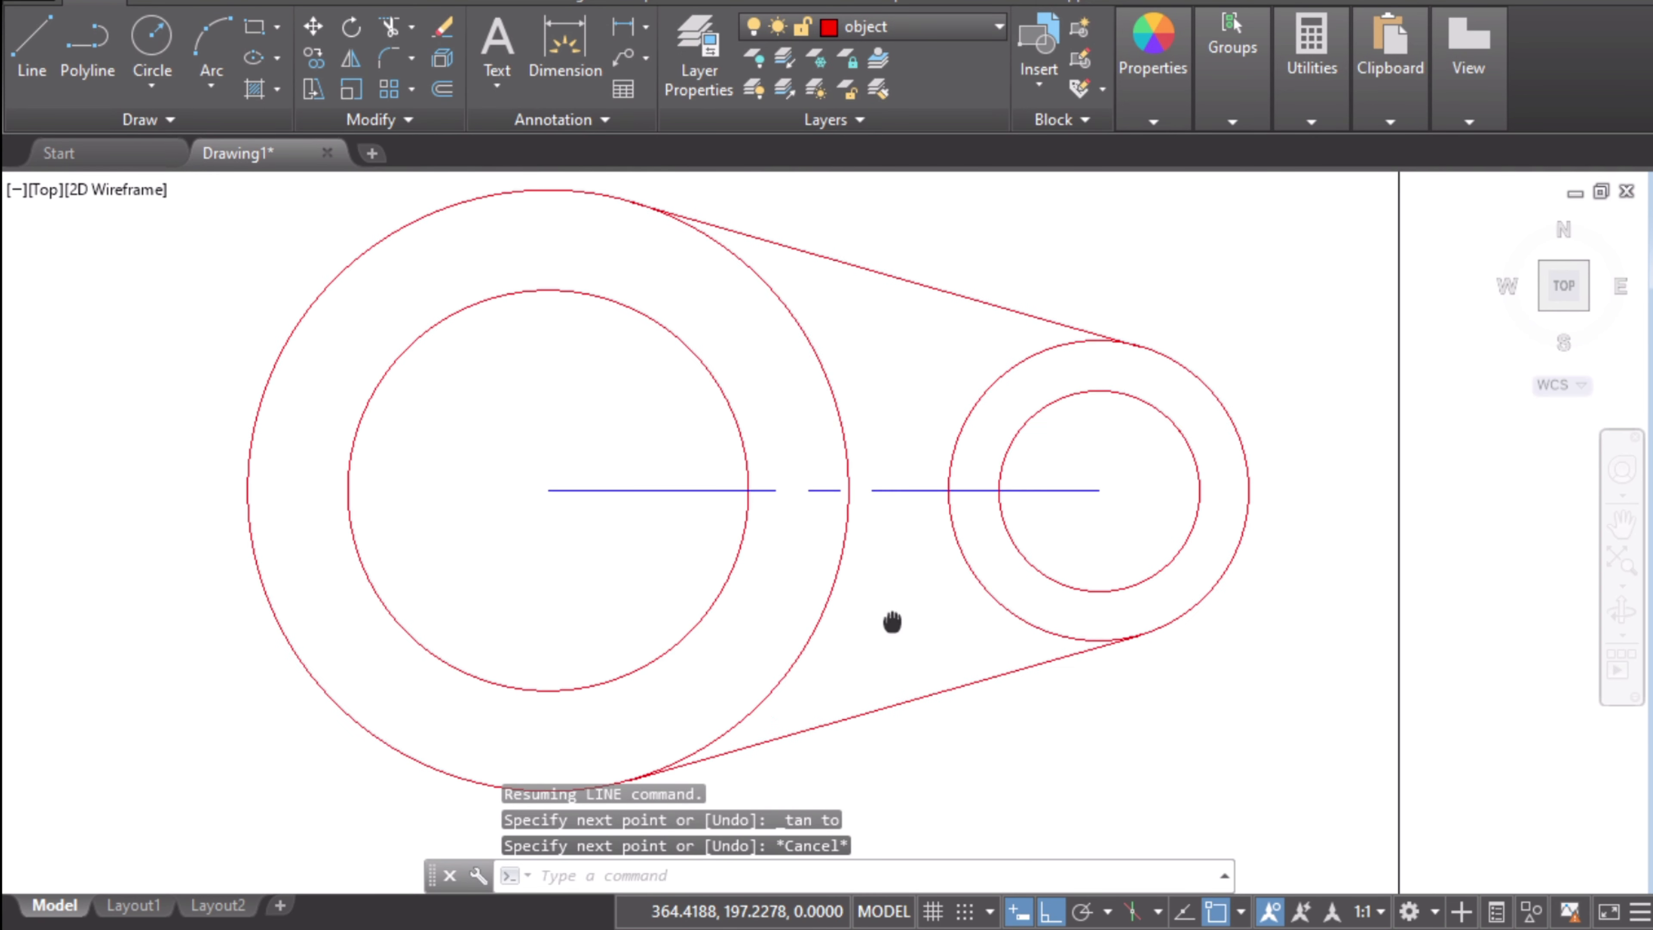
{"action": "scroll", "coordinate": [892, 616], "scroll_direction": "down", "scroll_amount": 2}
{"action": "scroll", "coordinate": [893, 613], "scroll_direction": "up", "scroll_amount": 2}
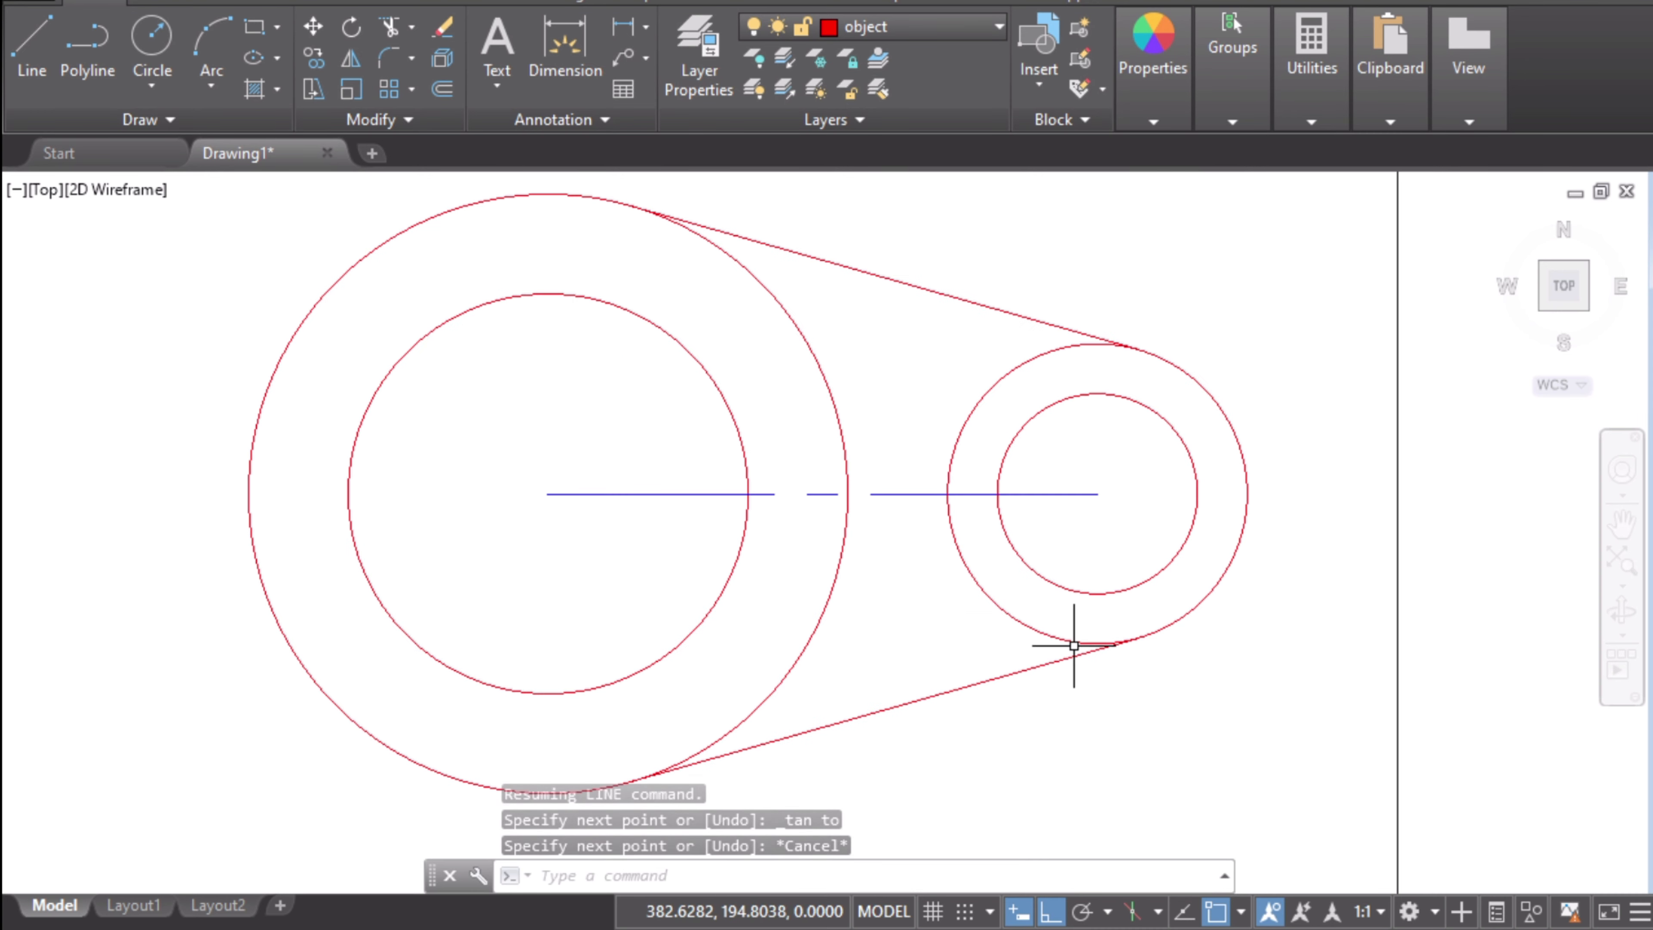
{"action": "scroll", "coordinate": [890, 583], "scroll_direction": "down", "scroll_amount": 2}
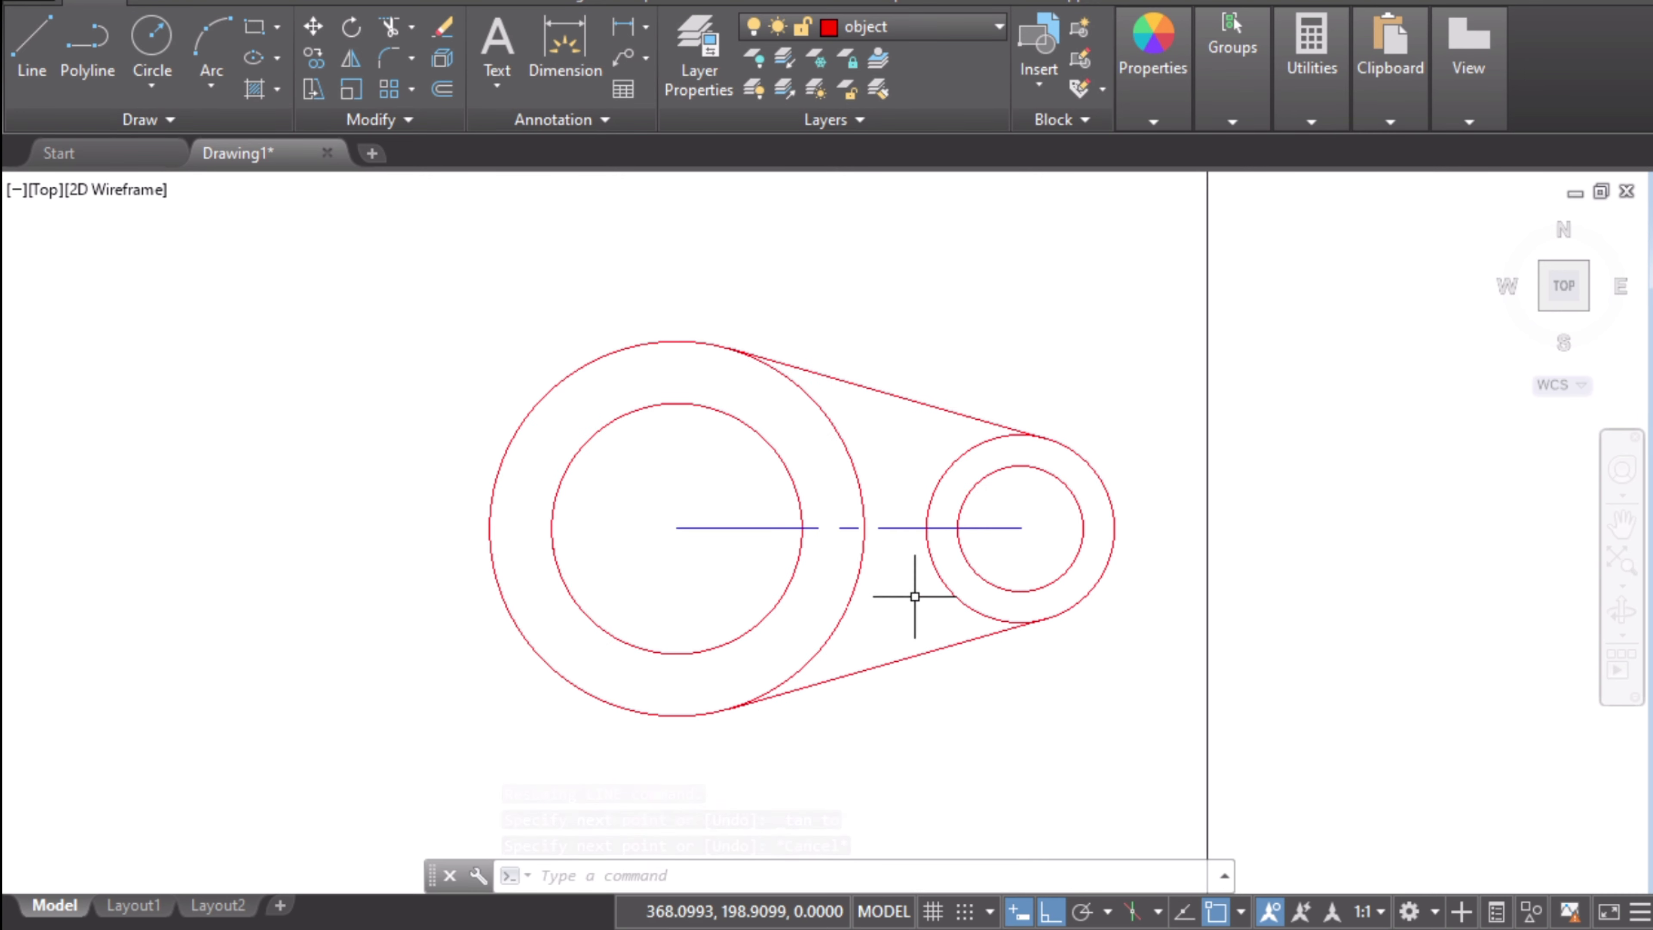
- Consult the reference image in Snip & Sketch, and in AutoCAD draw a vertical line on the center layer upward from the central circle's center past the R30 circle
{"action": "key", "text": "alt+Tab"}
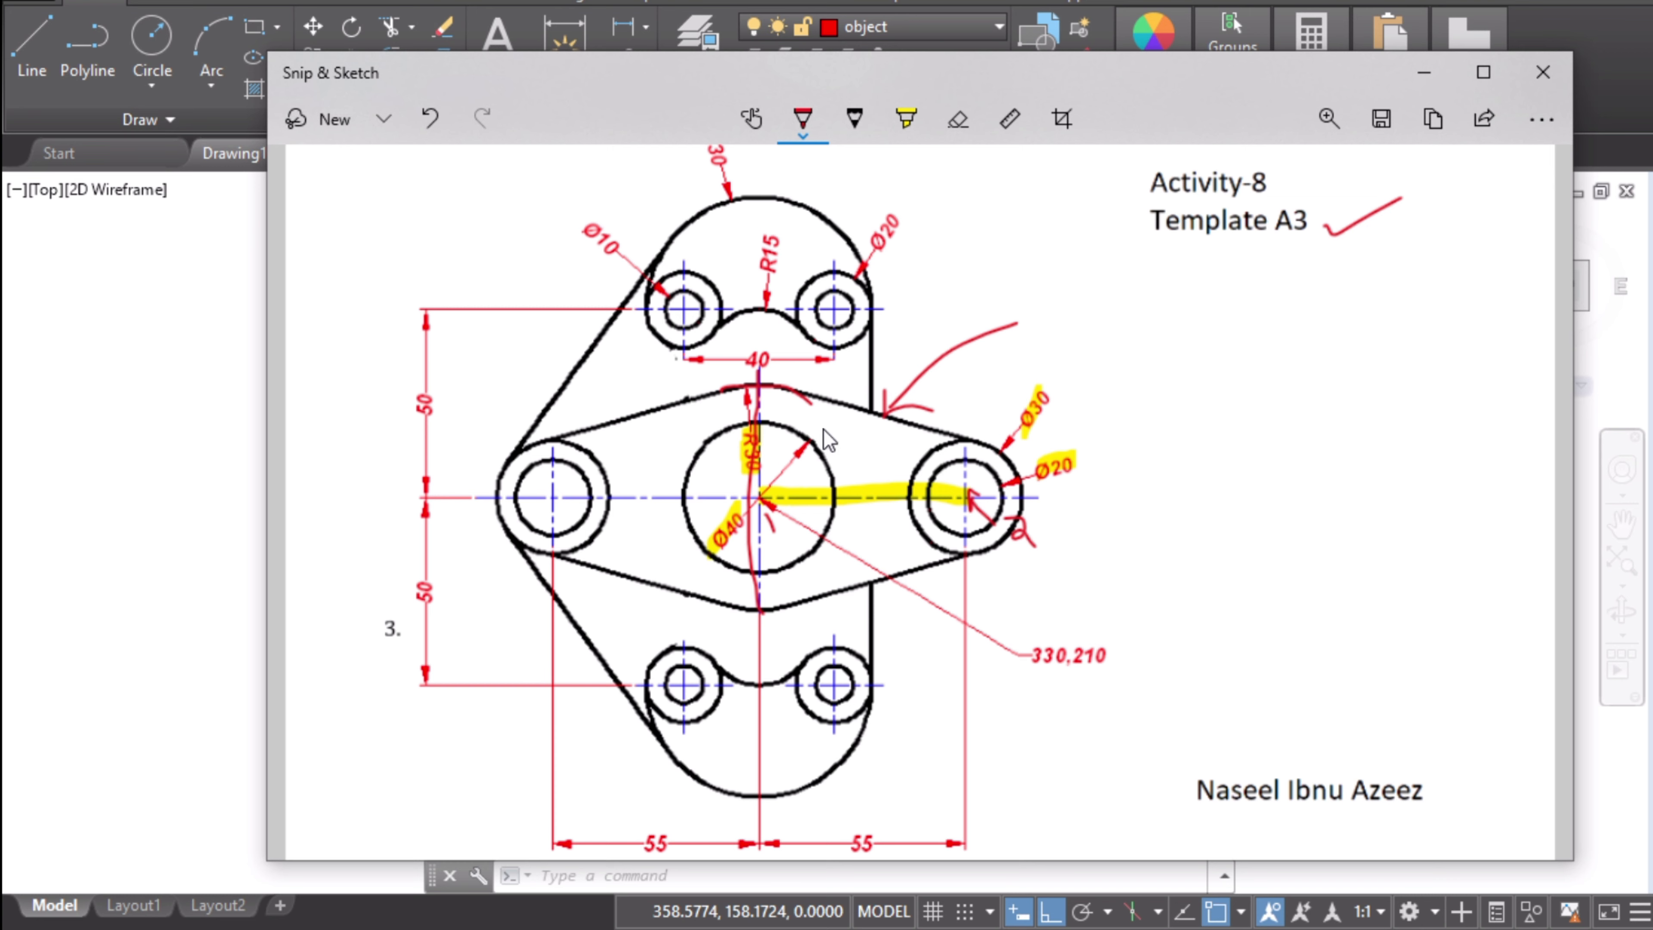
{"action": "left_click", "coordinate": [174, 418]}
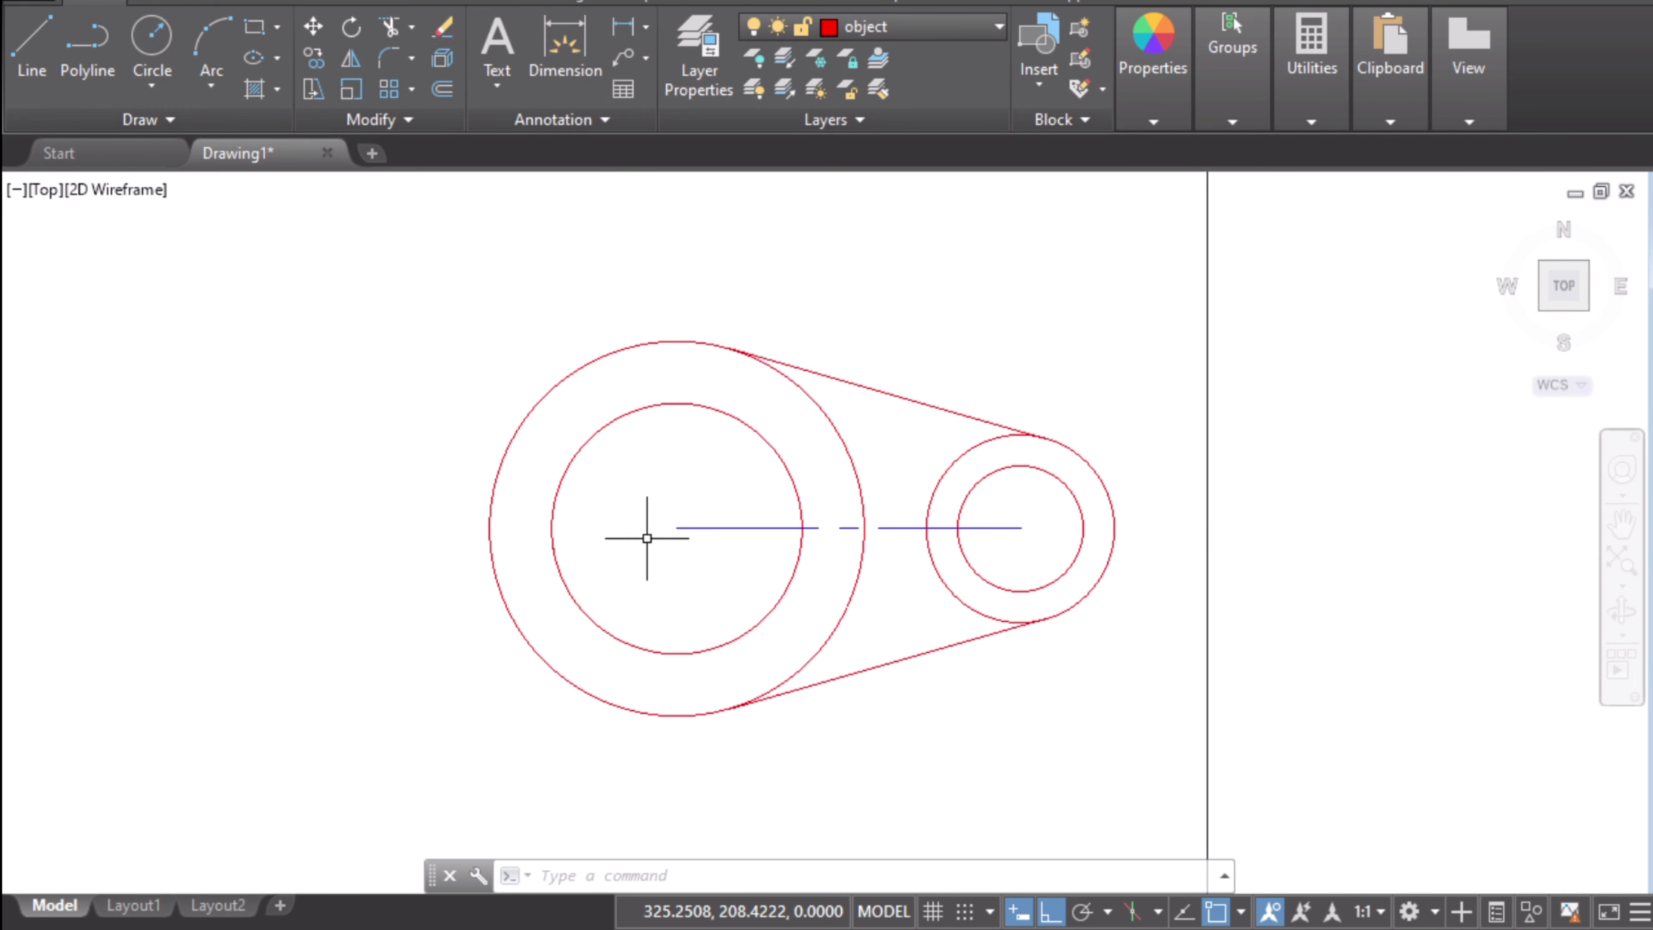
{"action": "left_click", "coordinate": [911, 929]}
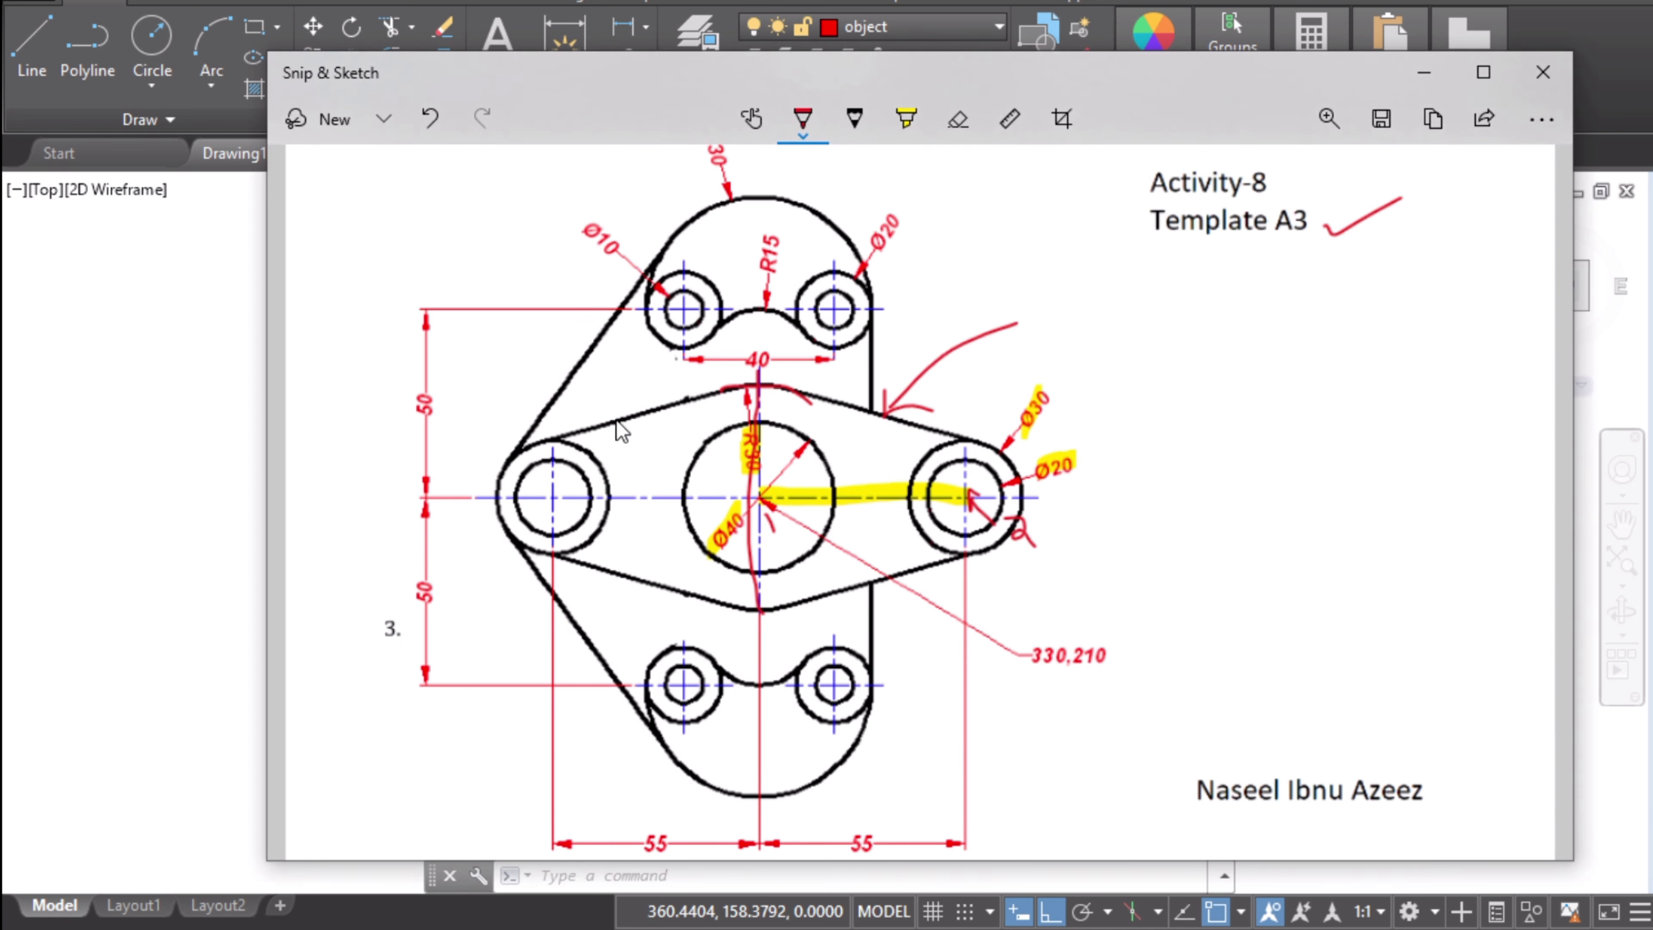
{"action": "left_click", "coordinate": [71, 460]}
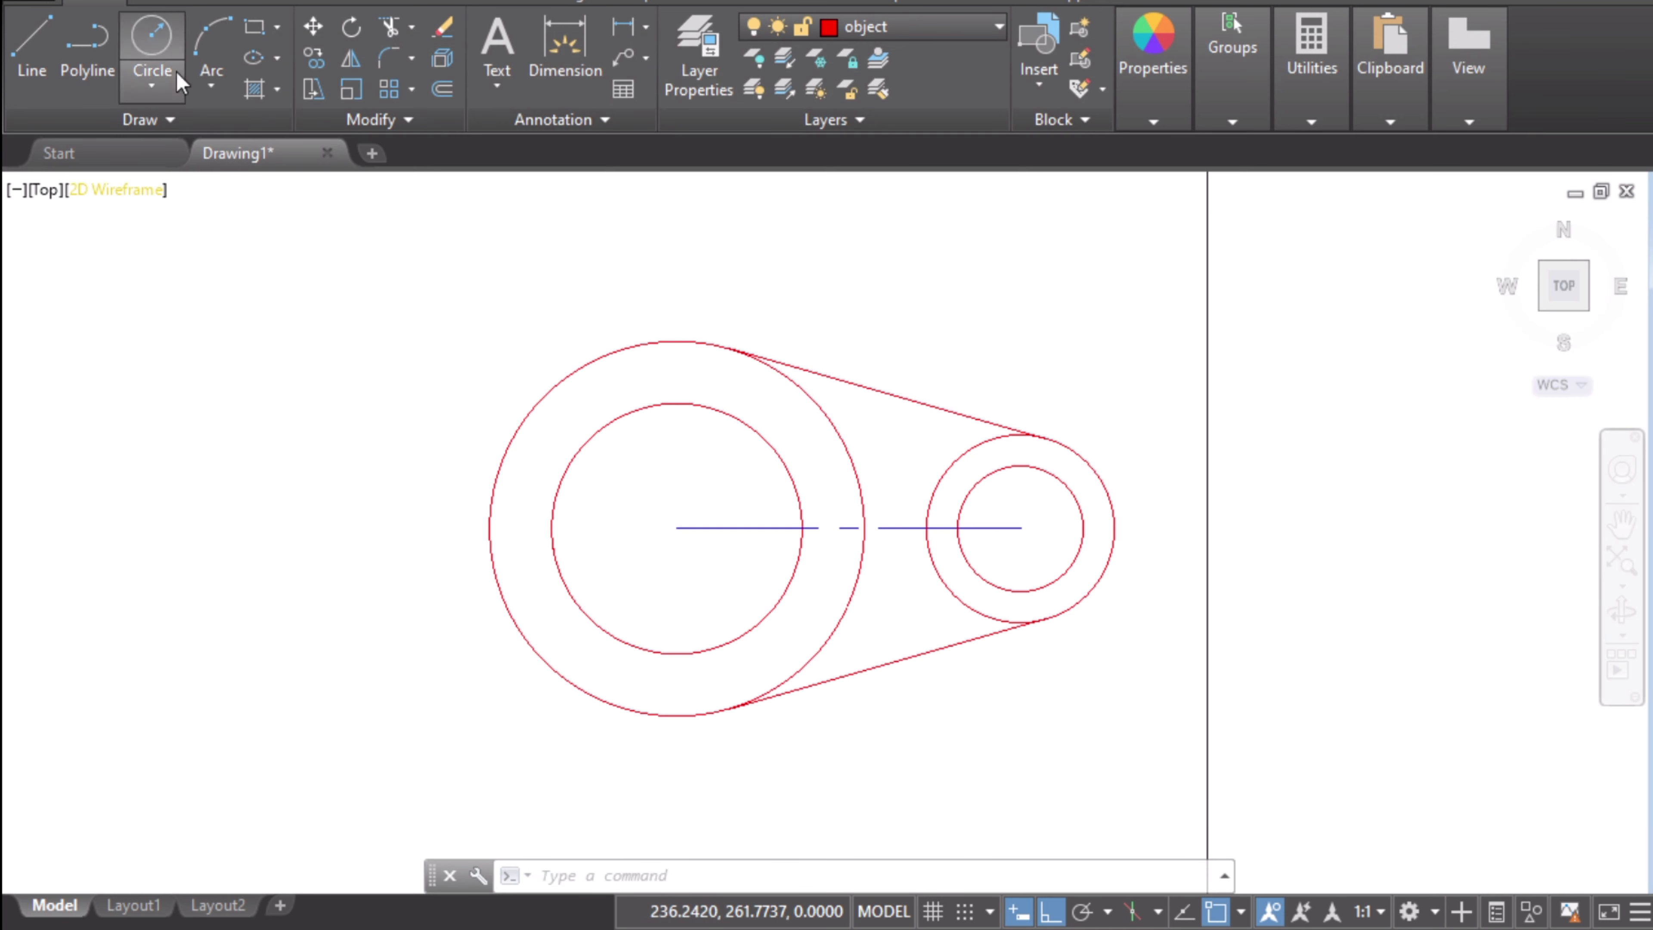
{"action": "left_click", "coordinate": [889, 30]}
{"action": "left_click", "coordinate": [891, 89]}
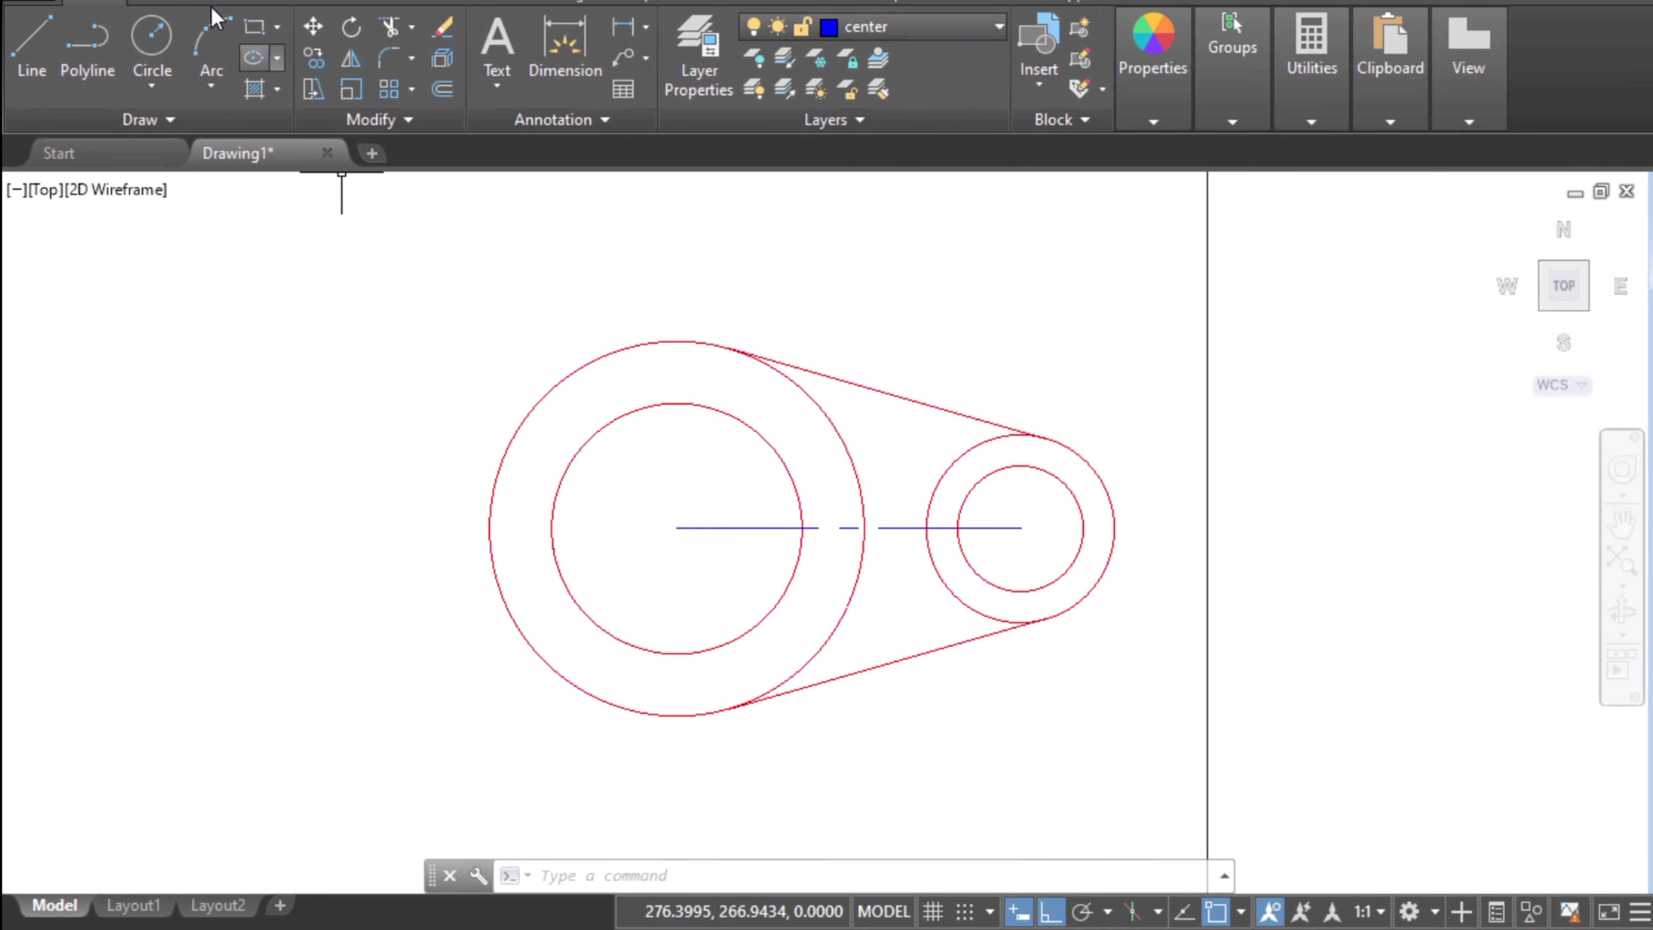
{"action": "left_click", "coordinate": [47, 57]}
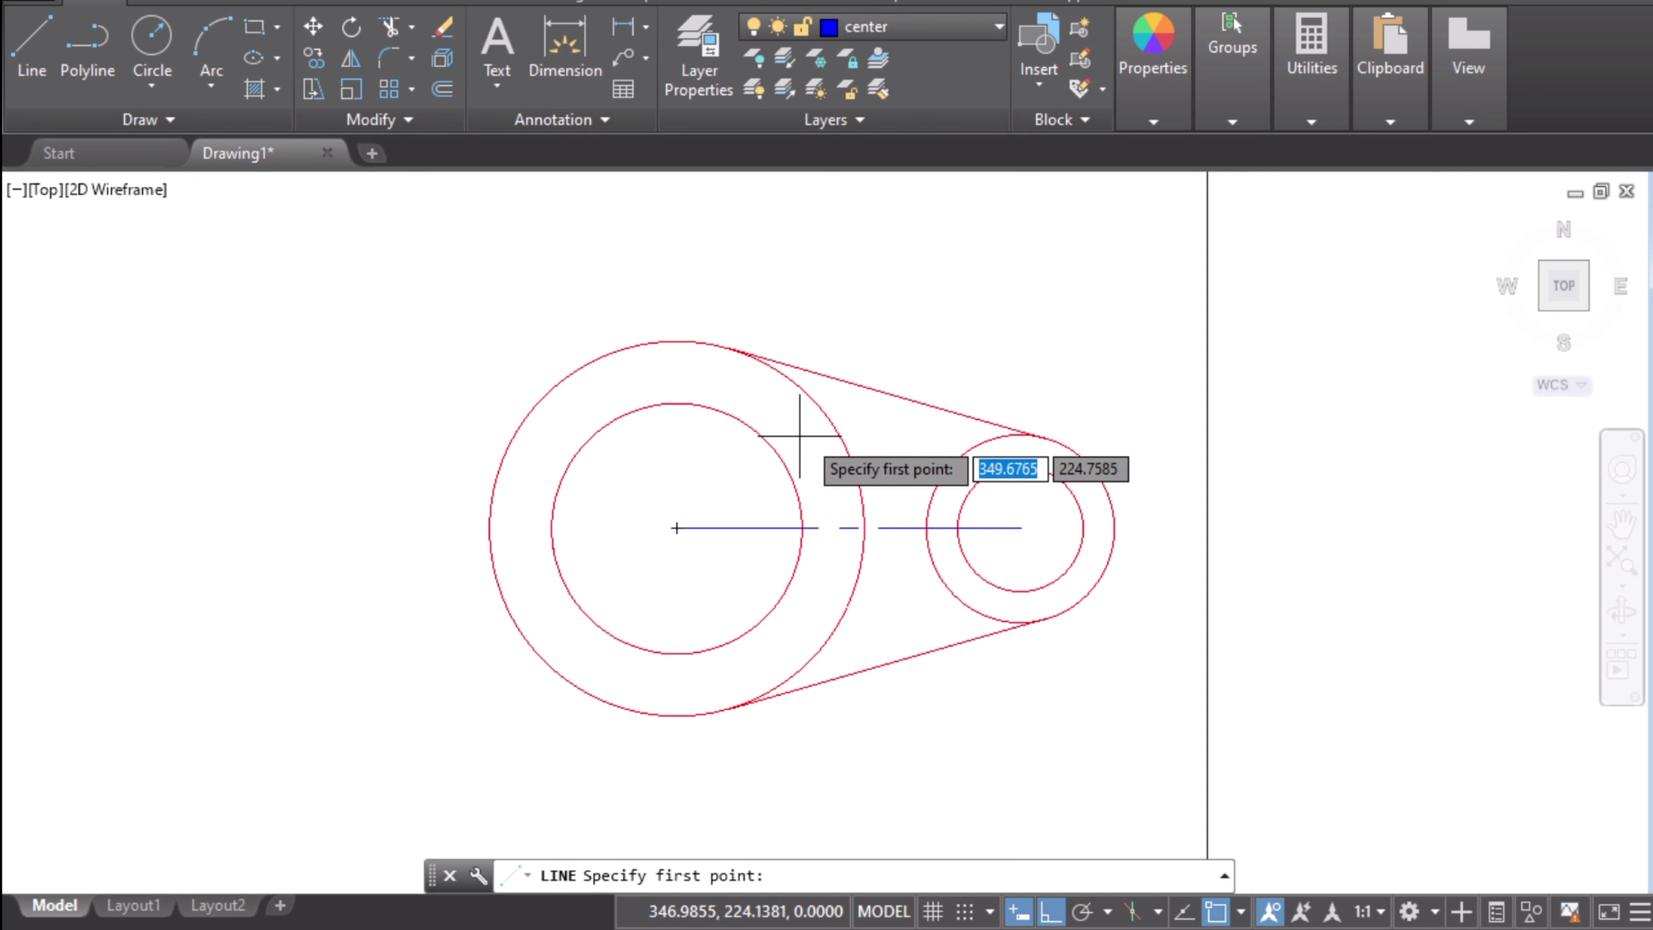
{"action": "left_click", "coordinate": [677, 527]}
{"action": "left_click", "coordinate": [677, 220]}
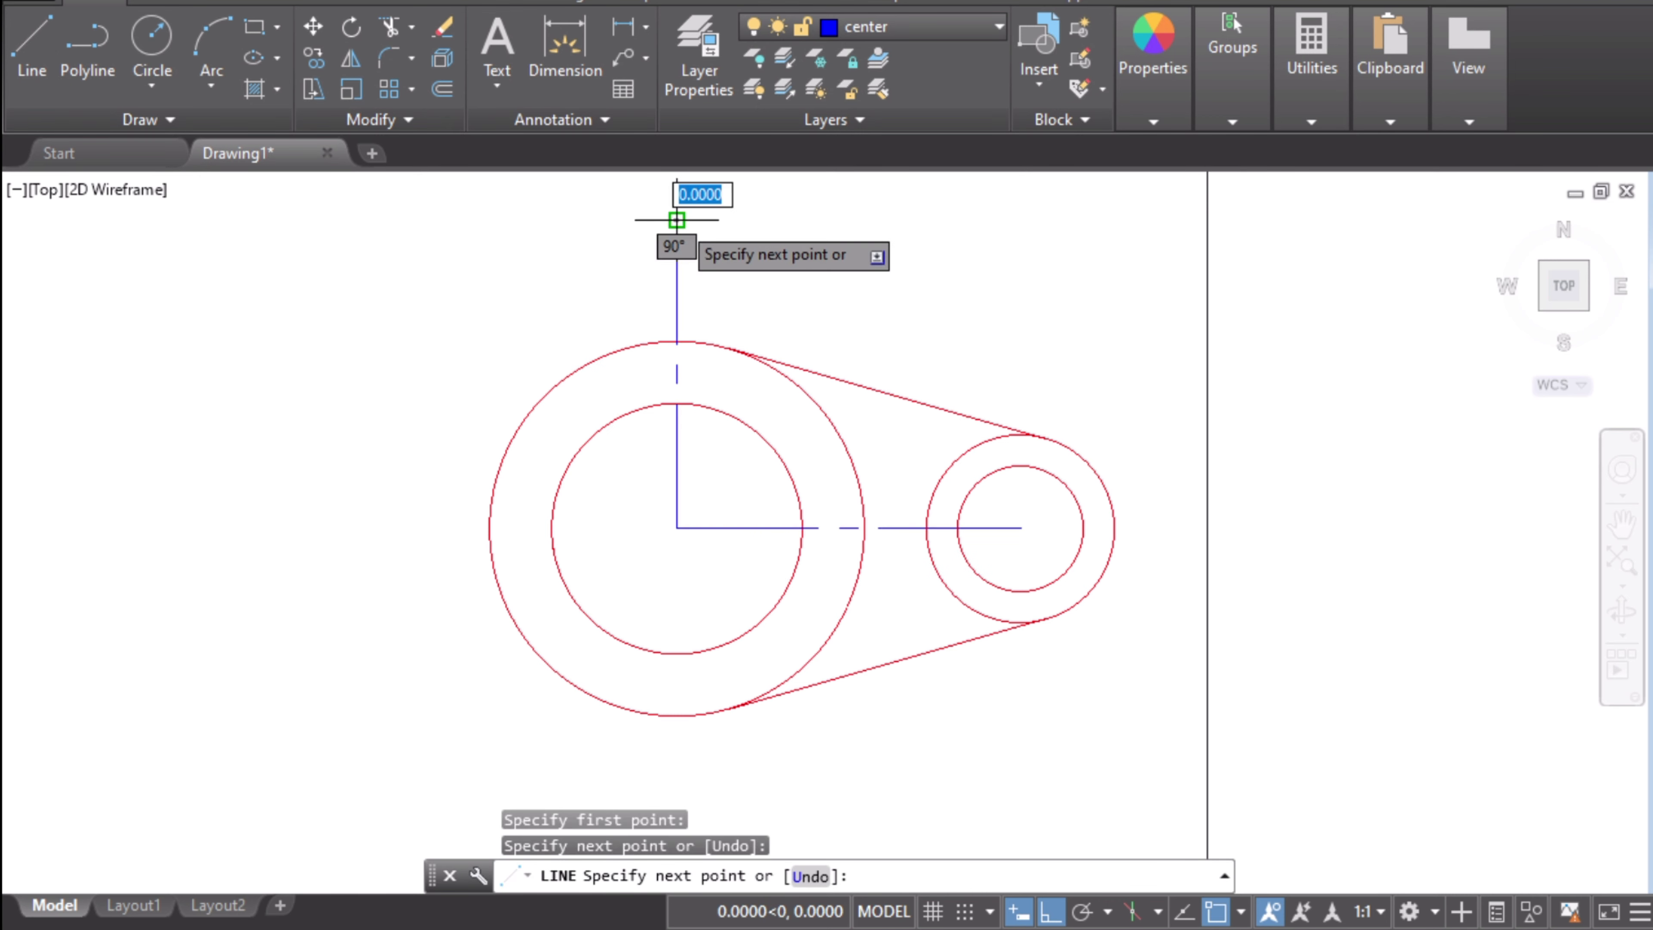
{"action": "key", "text": "Return"}
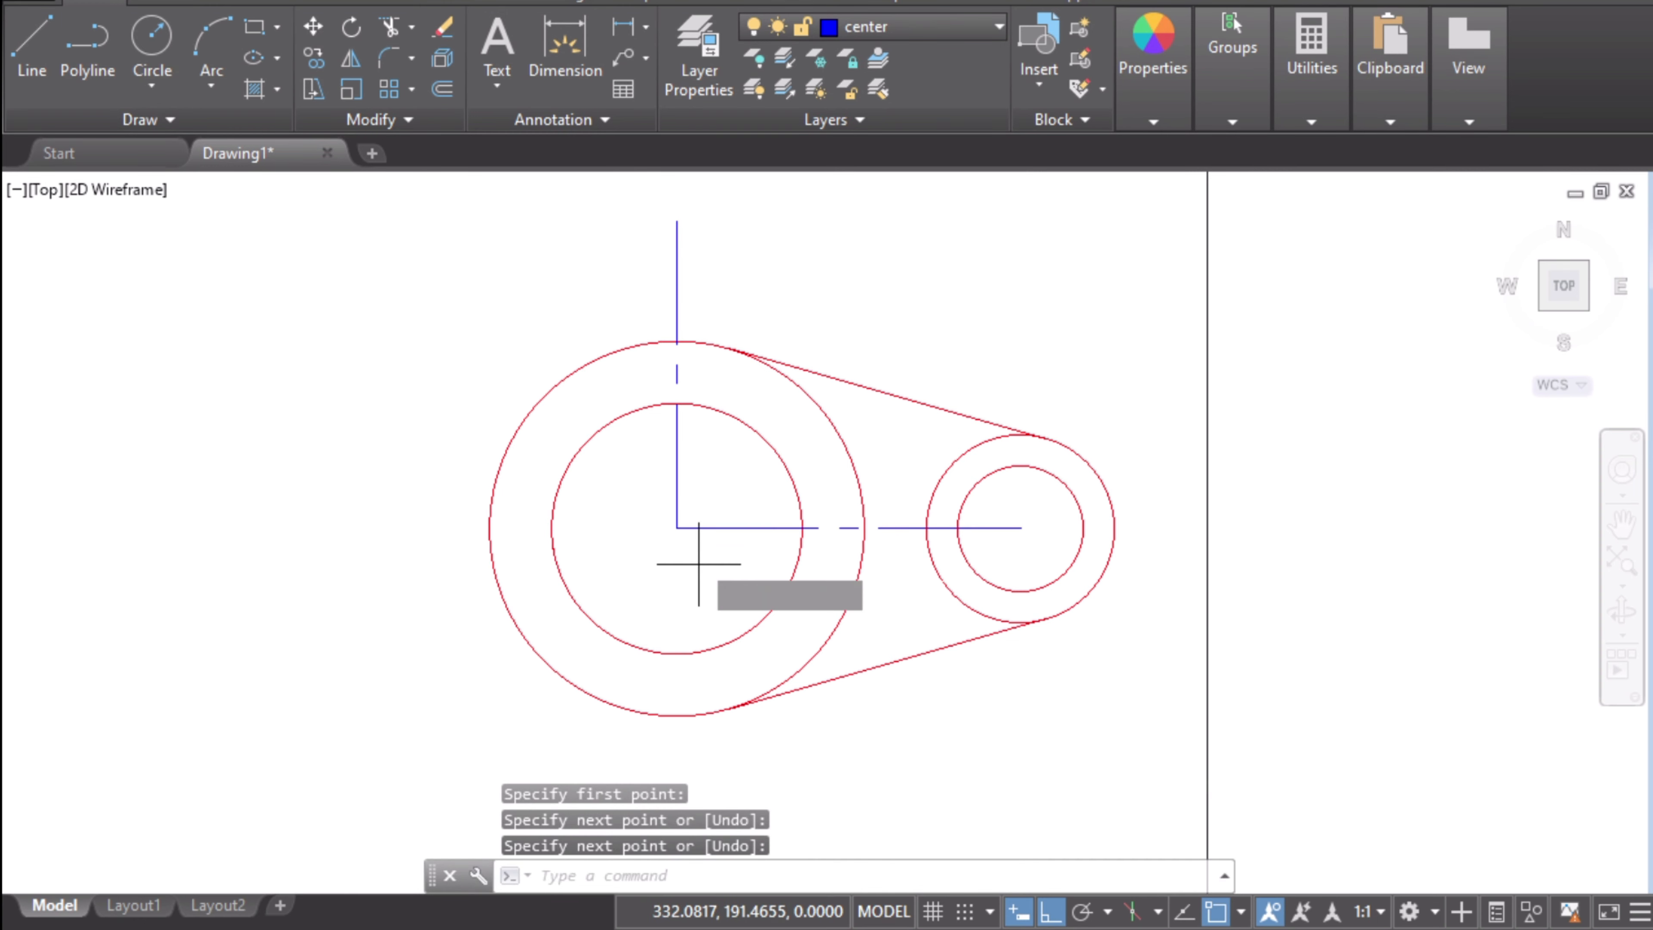
- Draw a vertical center line downward from the central circle's center, ending just below the R30 circle
{"action": "key", "text": "Return"}
{"action": "left_click", "coordinate": [676, 527]}
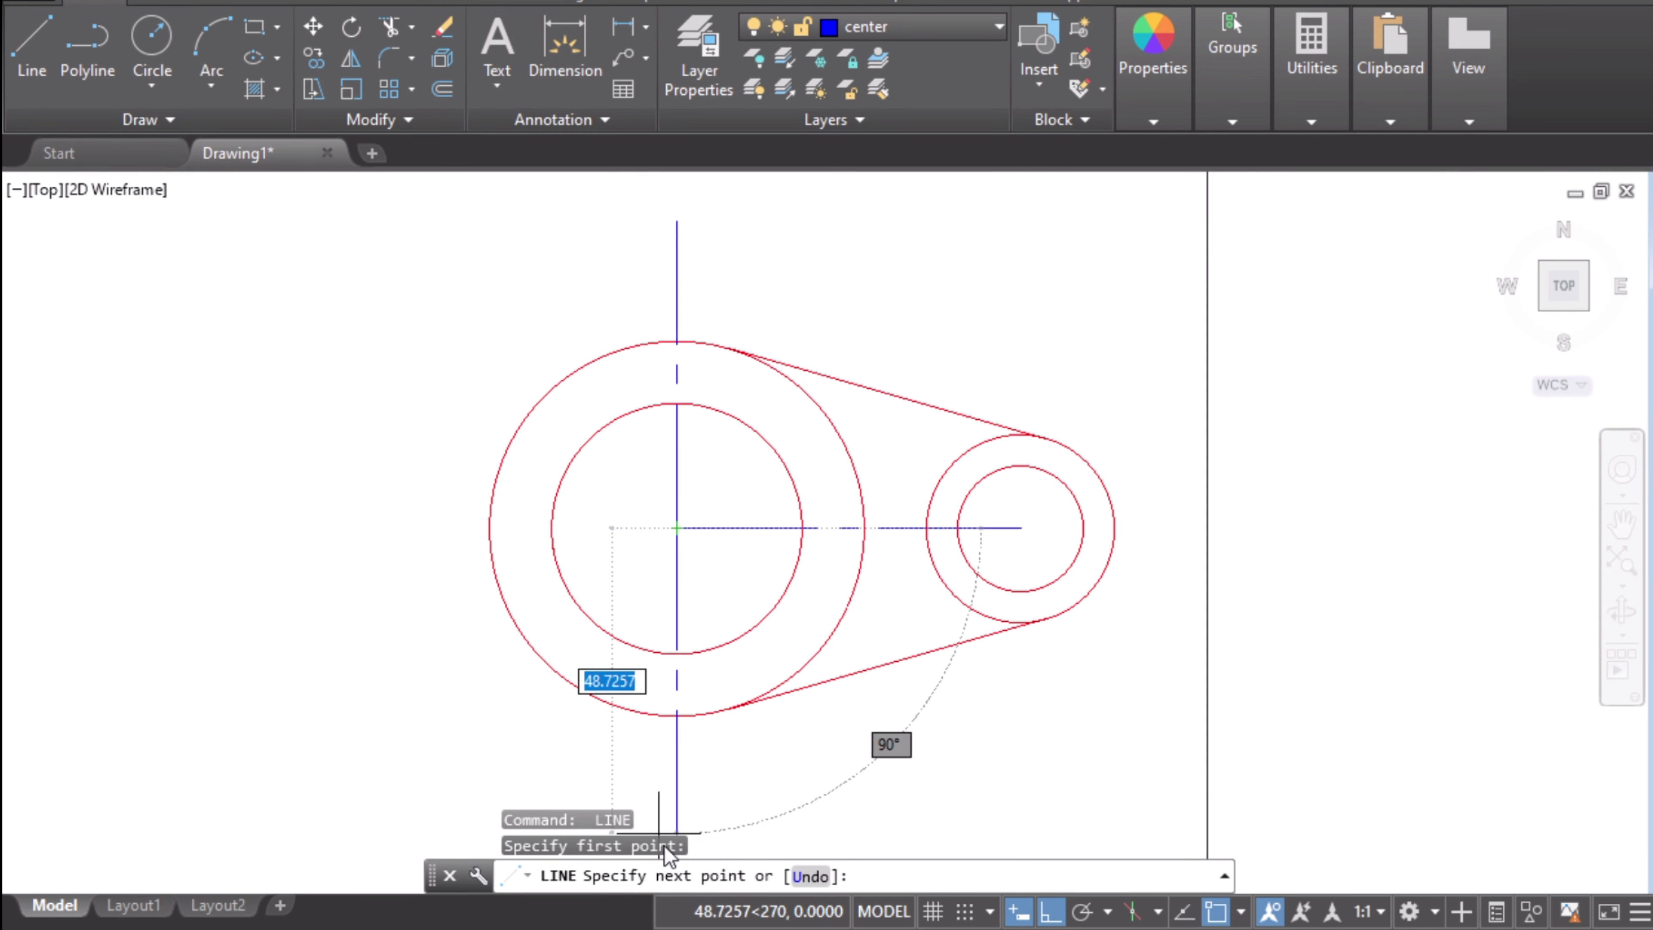
{"action": "left_click", "coordinate": [677, 804]}
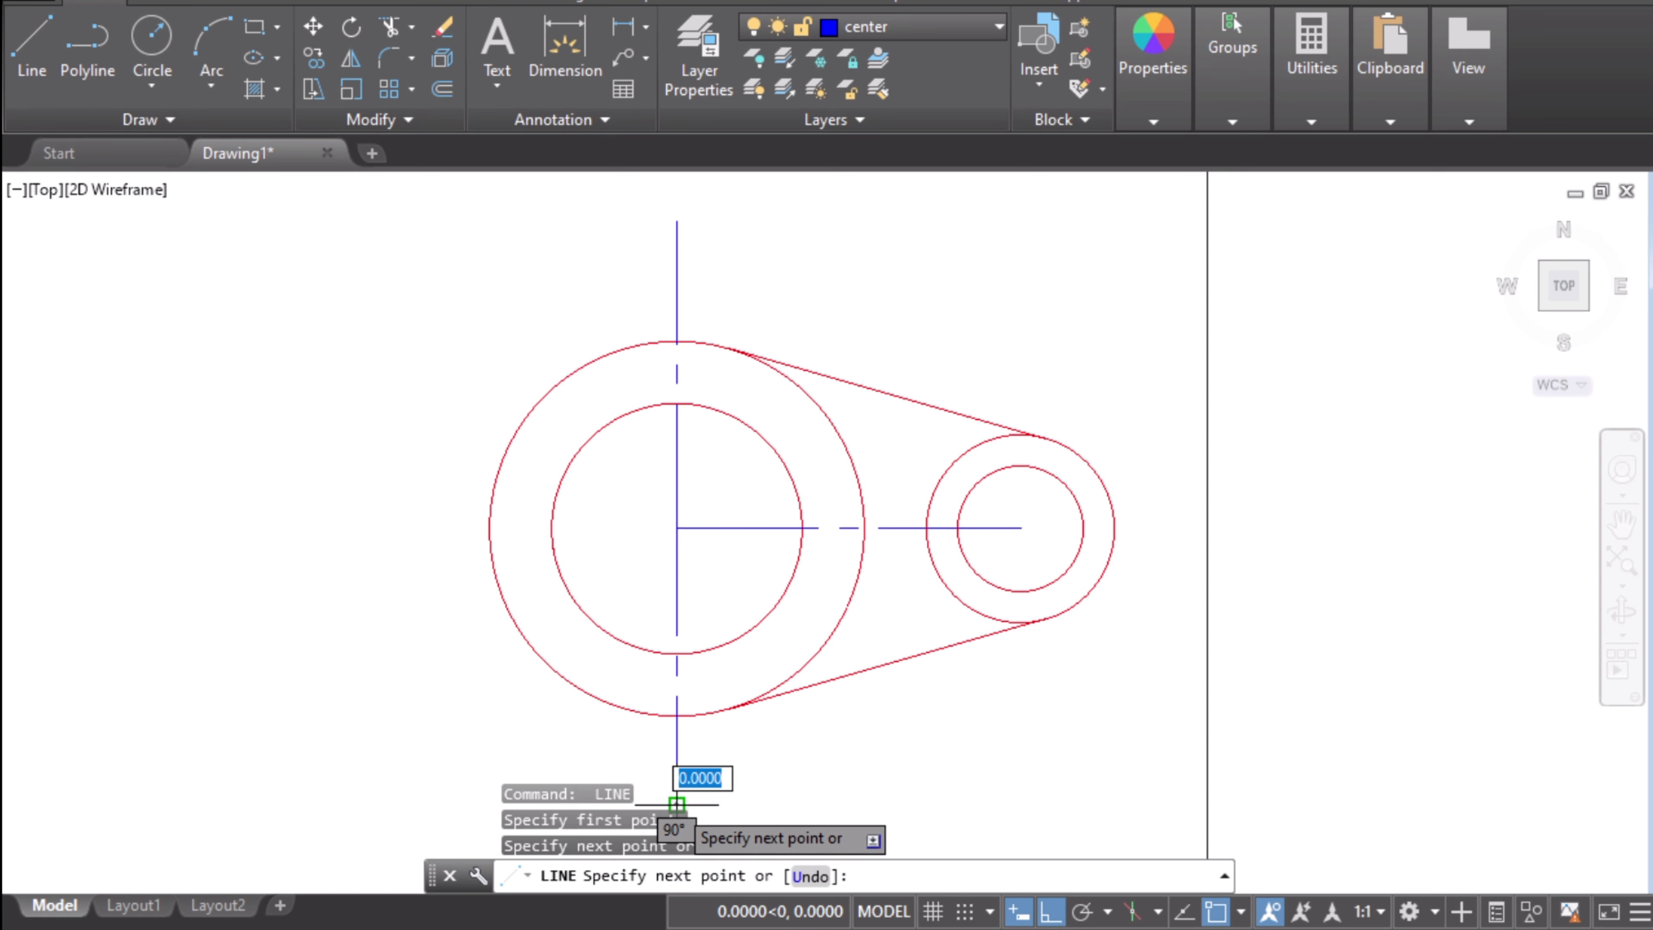
{"action": "key", "text": "Escape"}
{"action": "middle_click_drag", "start_coordinate": [878, 724], "coordinate": [1064, 688]}
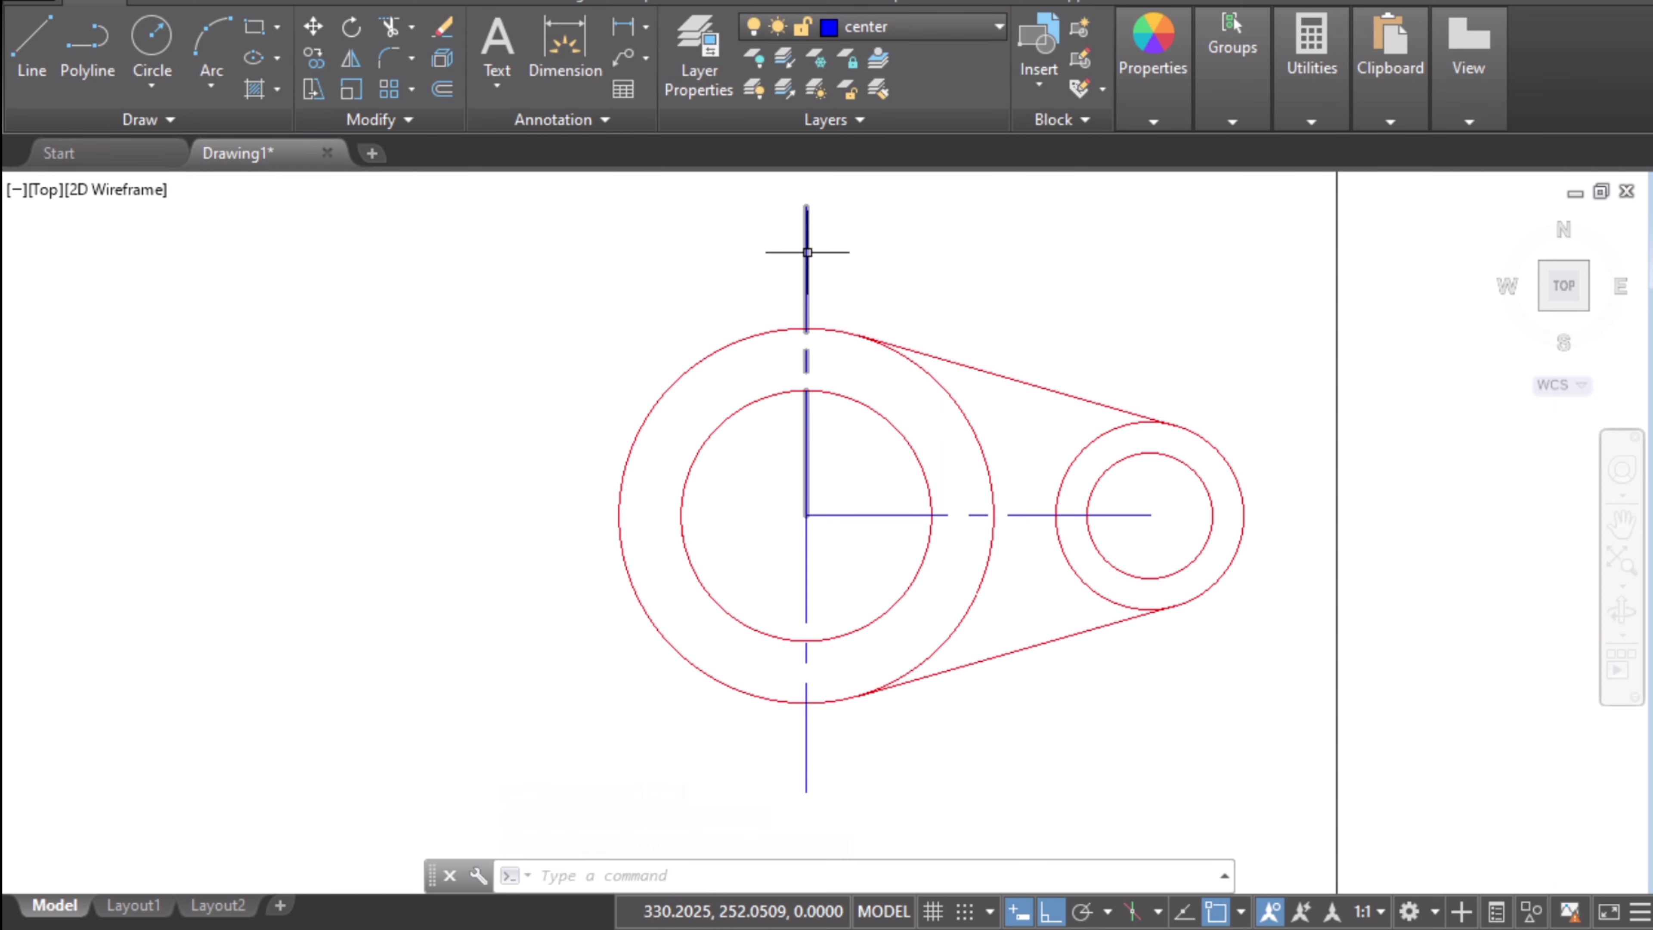
- Mirror the two right circles, both tangent lines and the horizontal center line about the vertical center line, keeping the source objects
{"action": "left_click", "coordinate": [351, 60]}
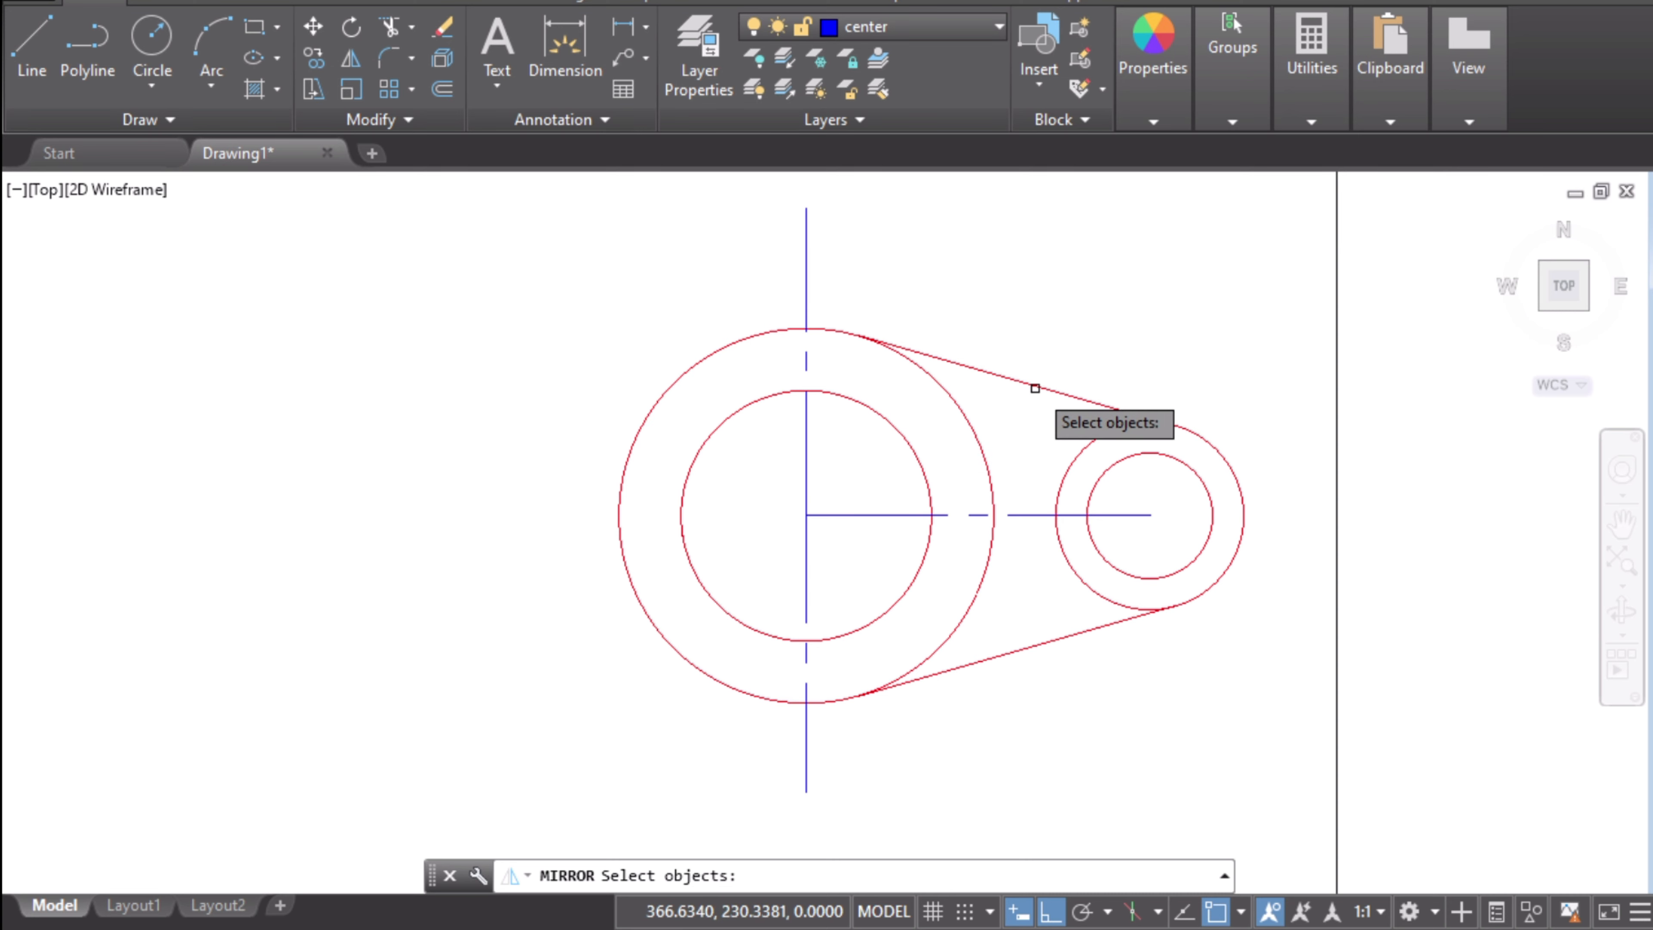
{"action": "left_click", "coordinate": [1036, 387]}
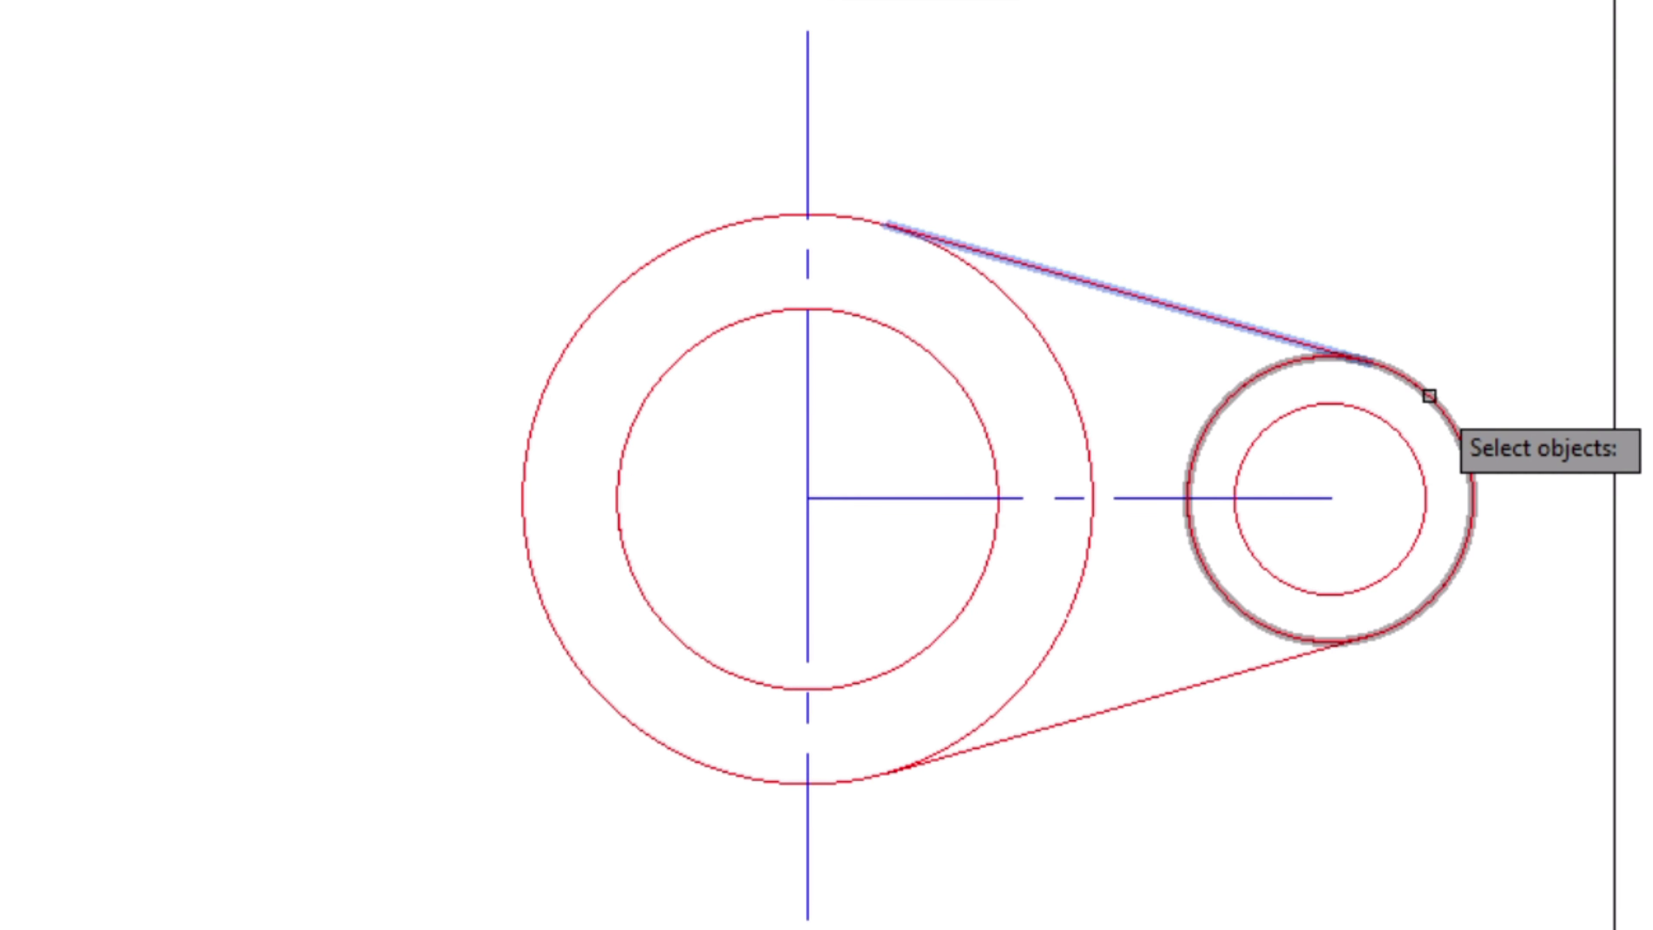
{"action": "left_click", "coordinate": [1214, 445]}
{"action": "left_click", "coordinate": [1395, 425]}
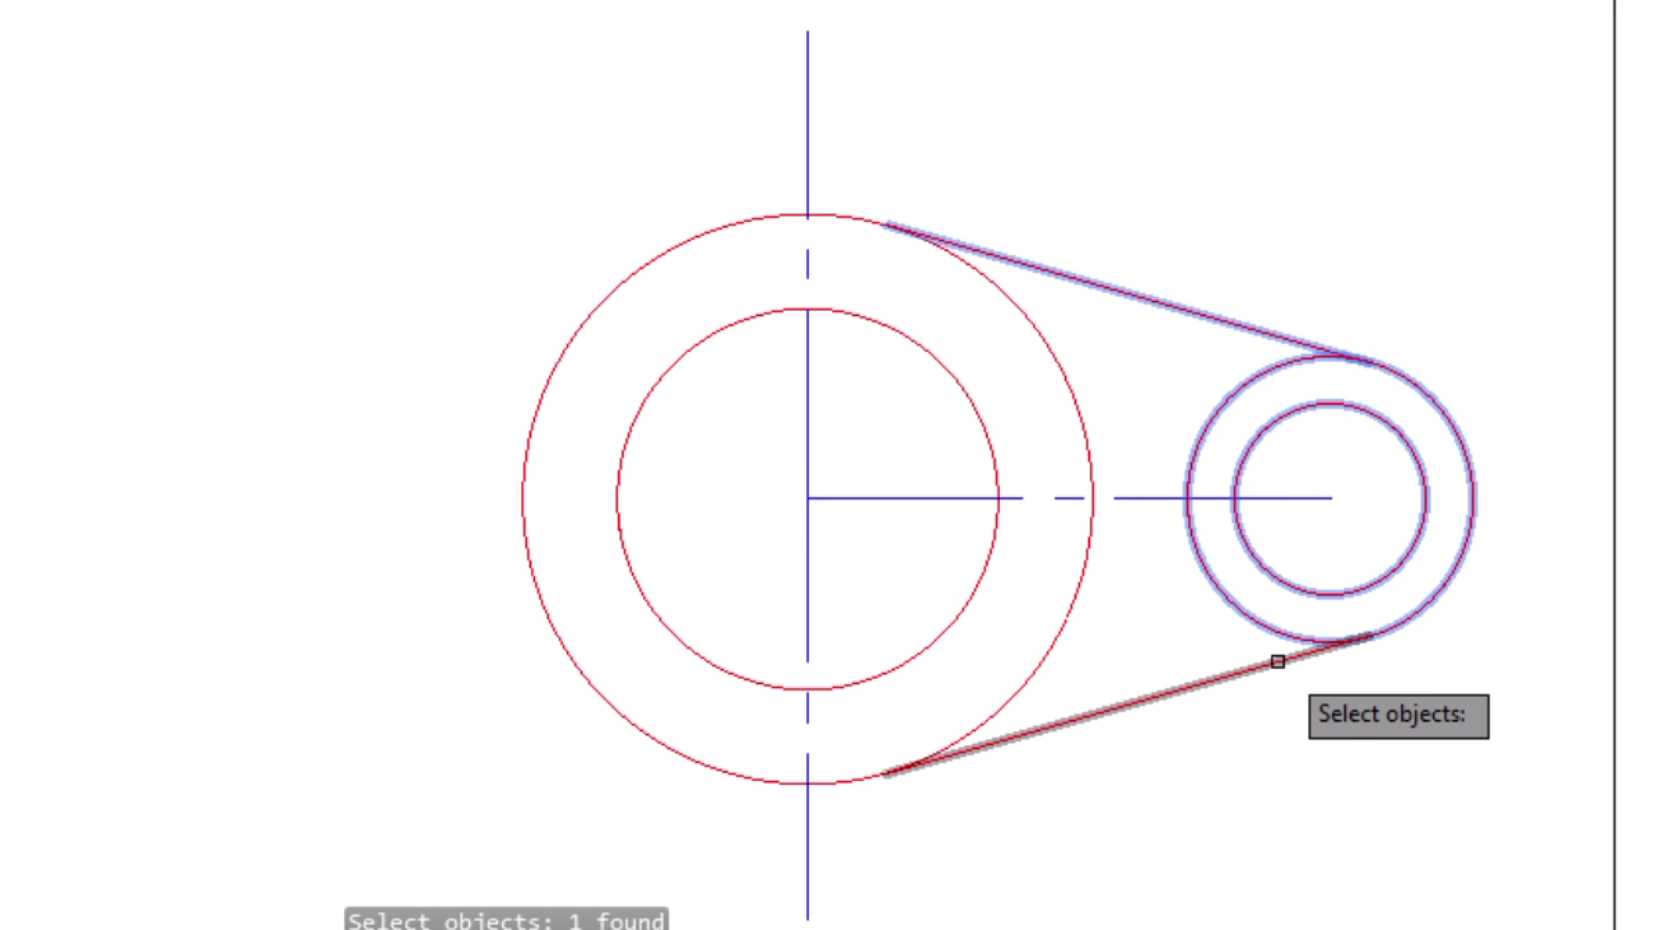
{"action": "left_click", "coordinate": [1291, 662]}
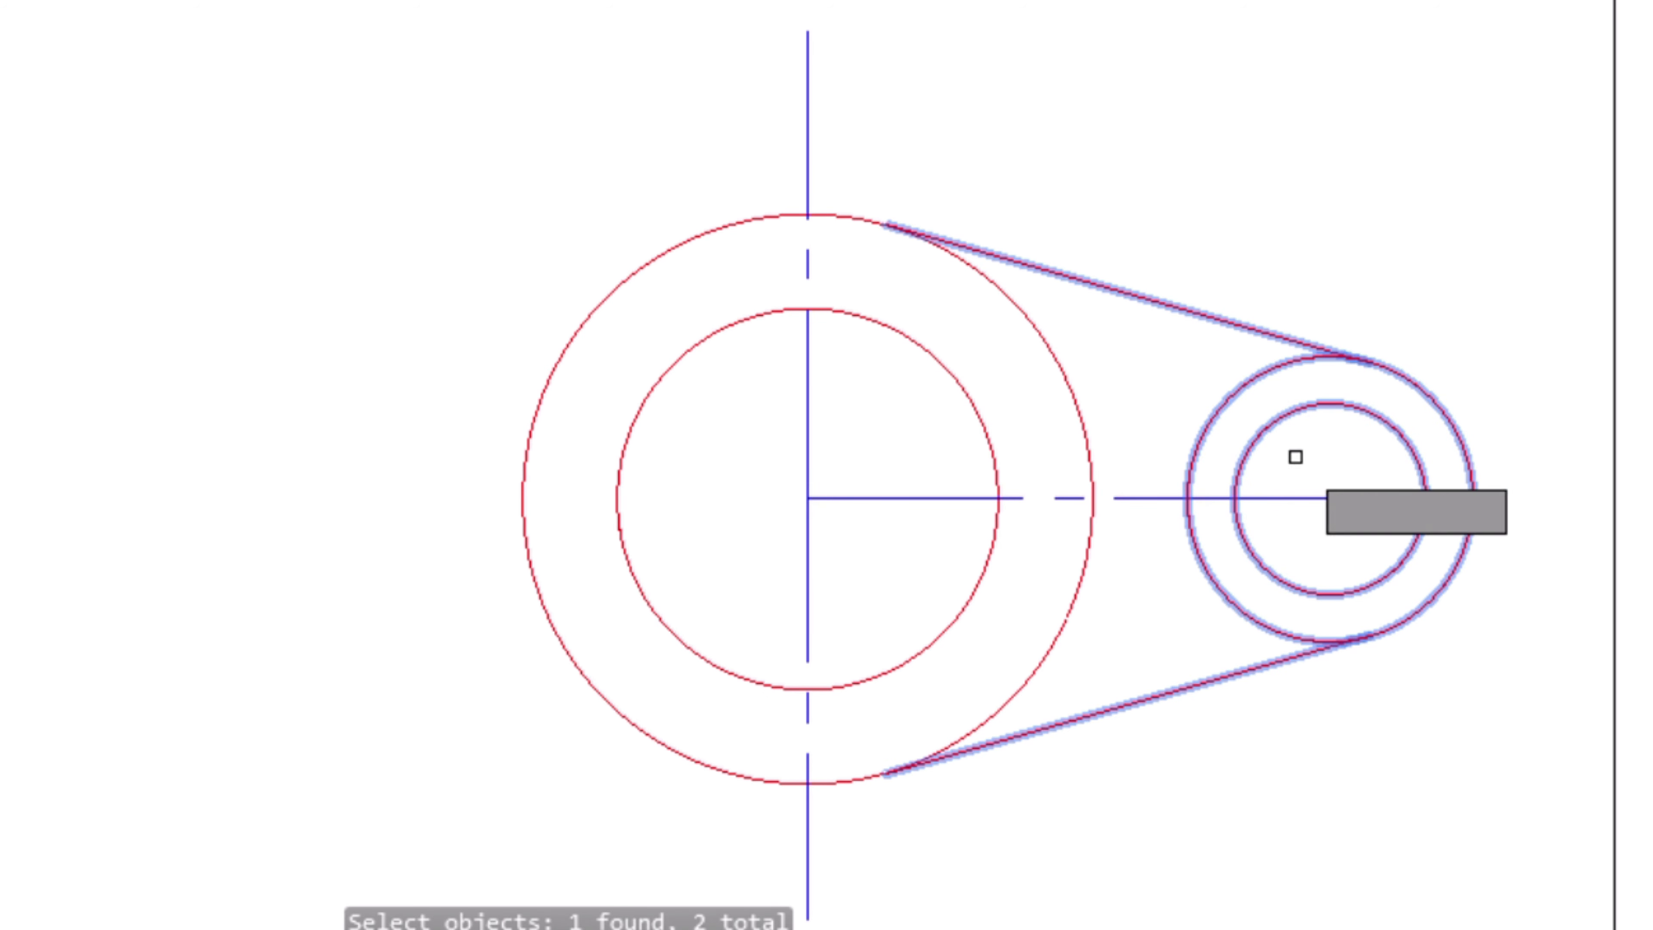
{"action": "left_click", "coordinate": [1151, 498]}
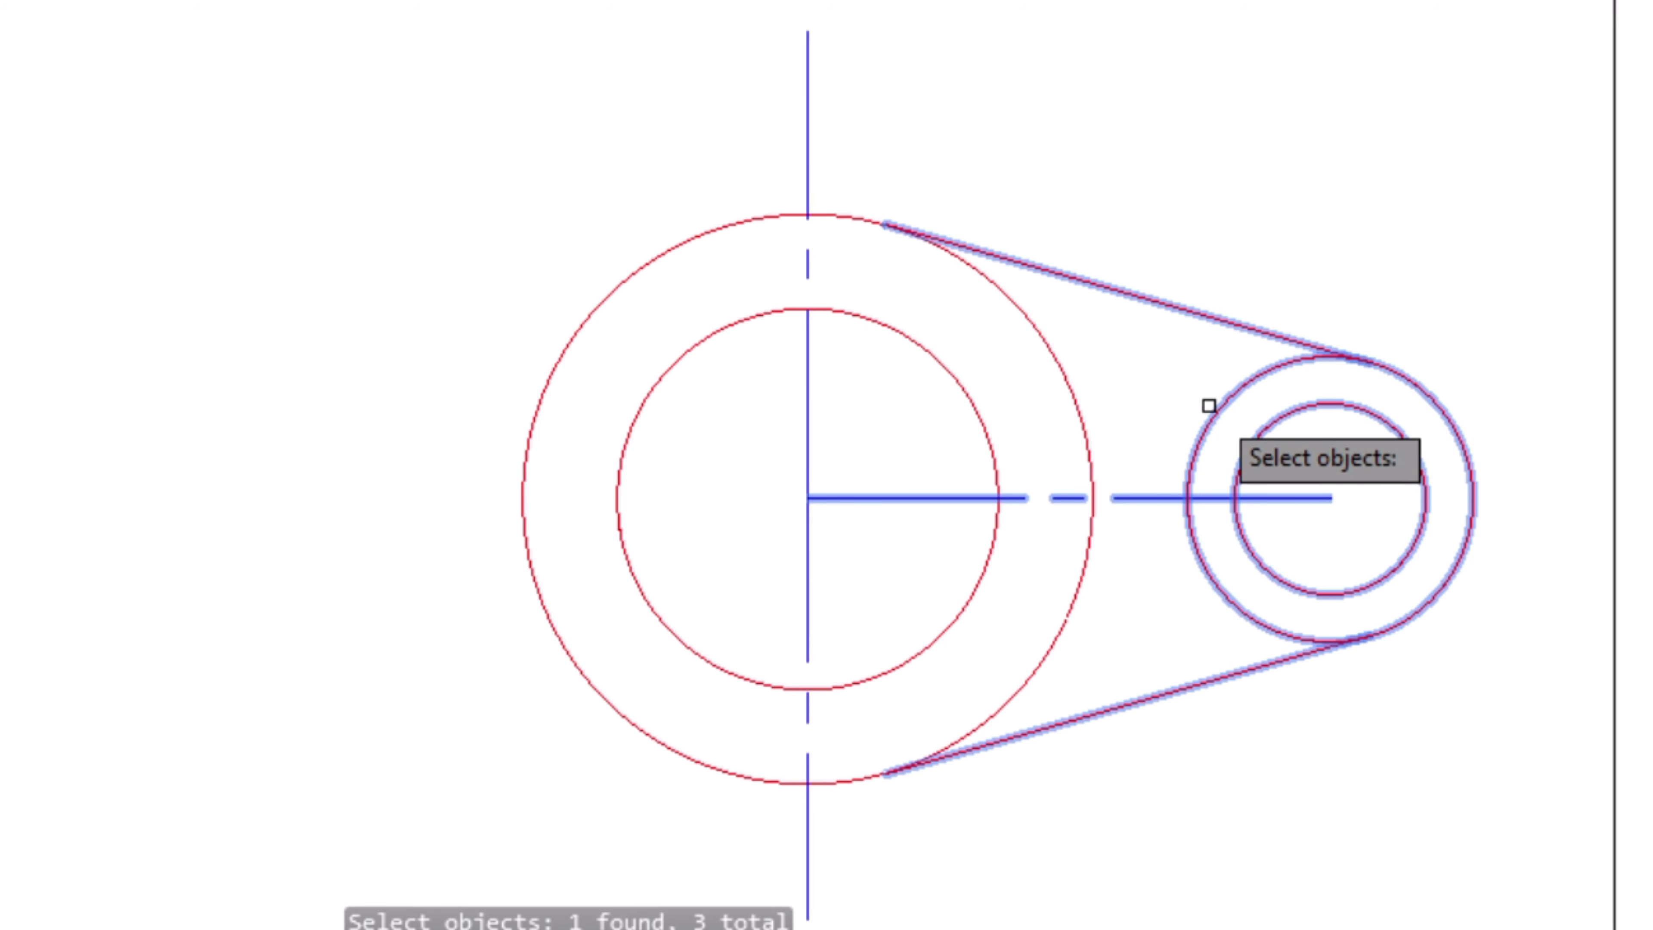
{"action": "left_click", "coordinate": [1207, 405]}
{"action": "key", "text": "Return"}
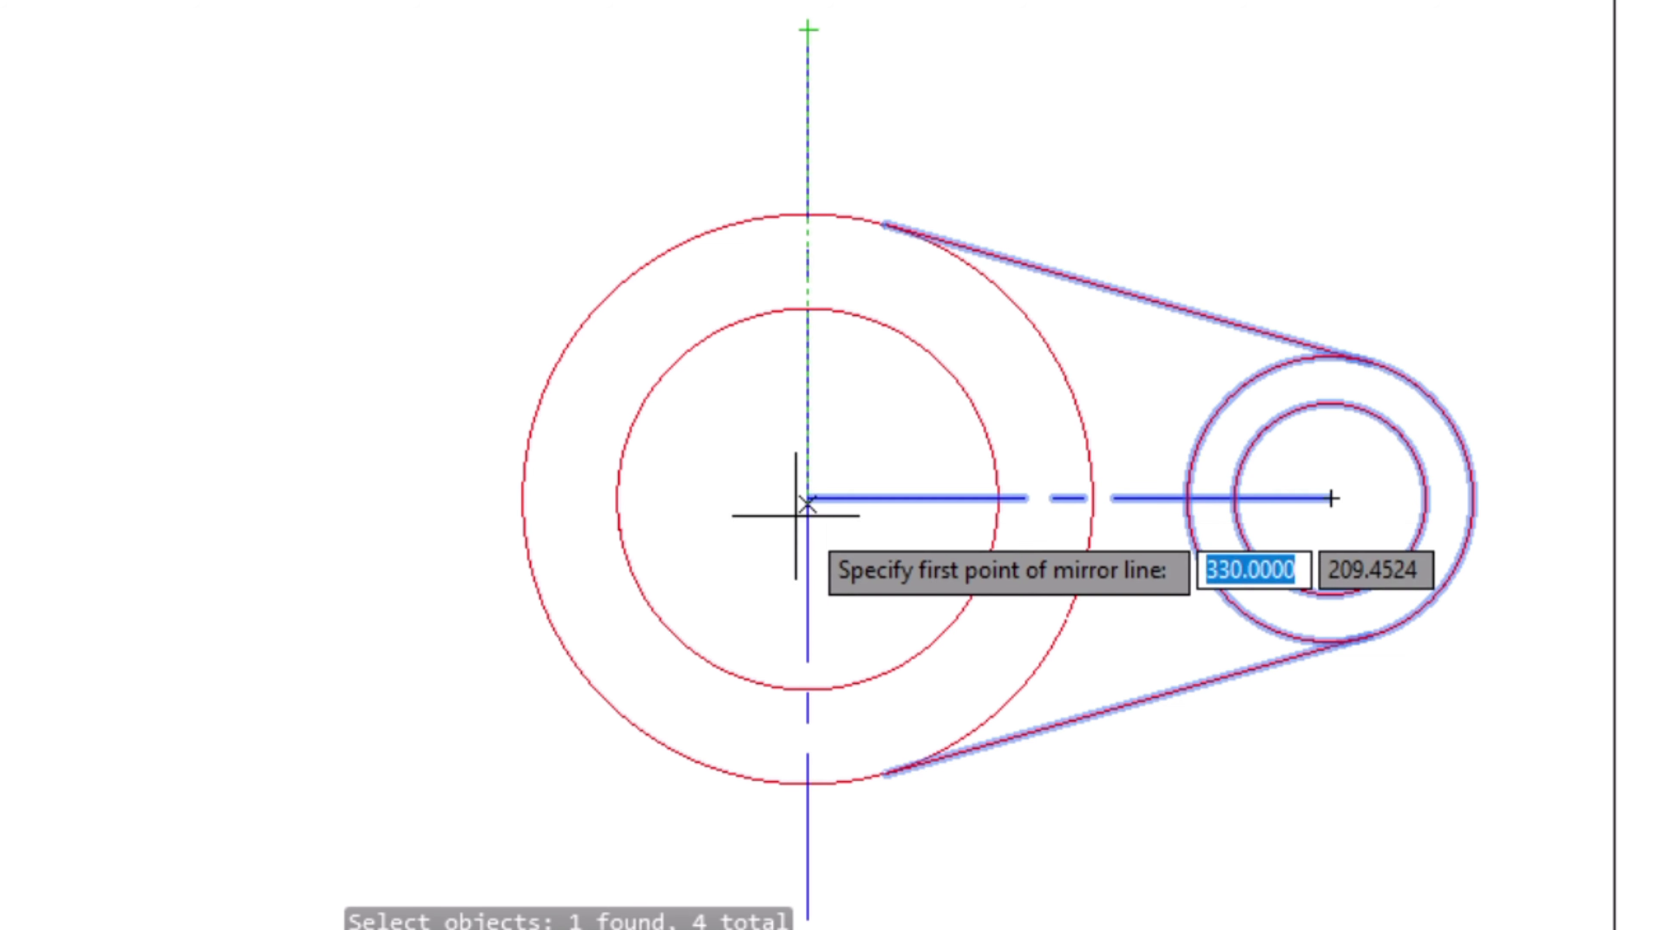
{"action": "left_click", "coordinate": [807, 29]}
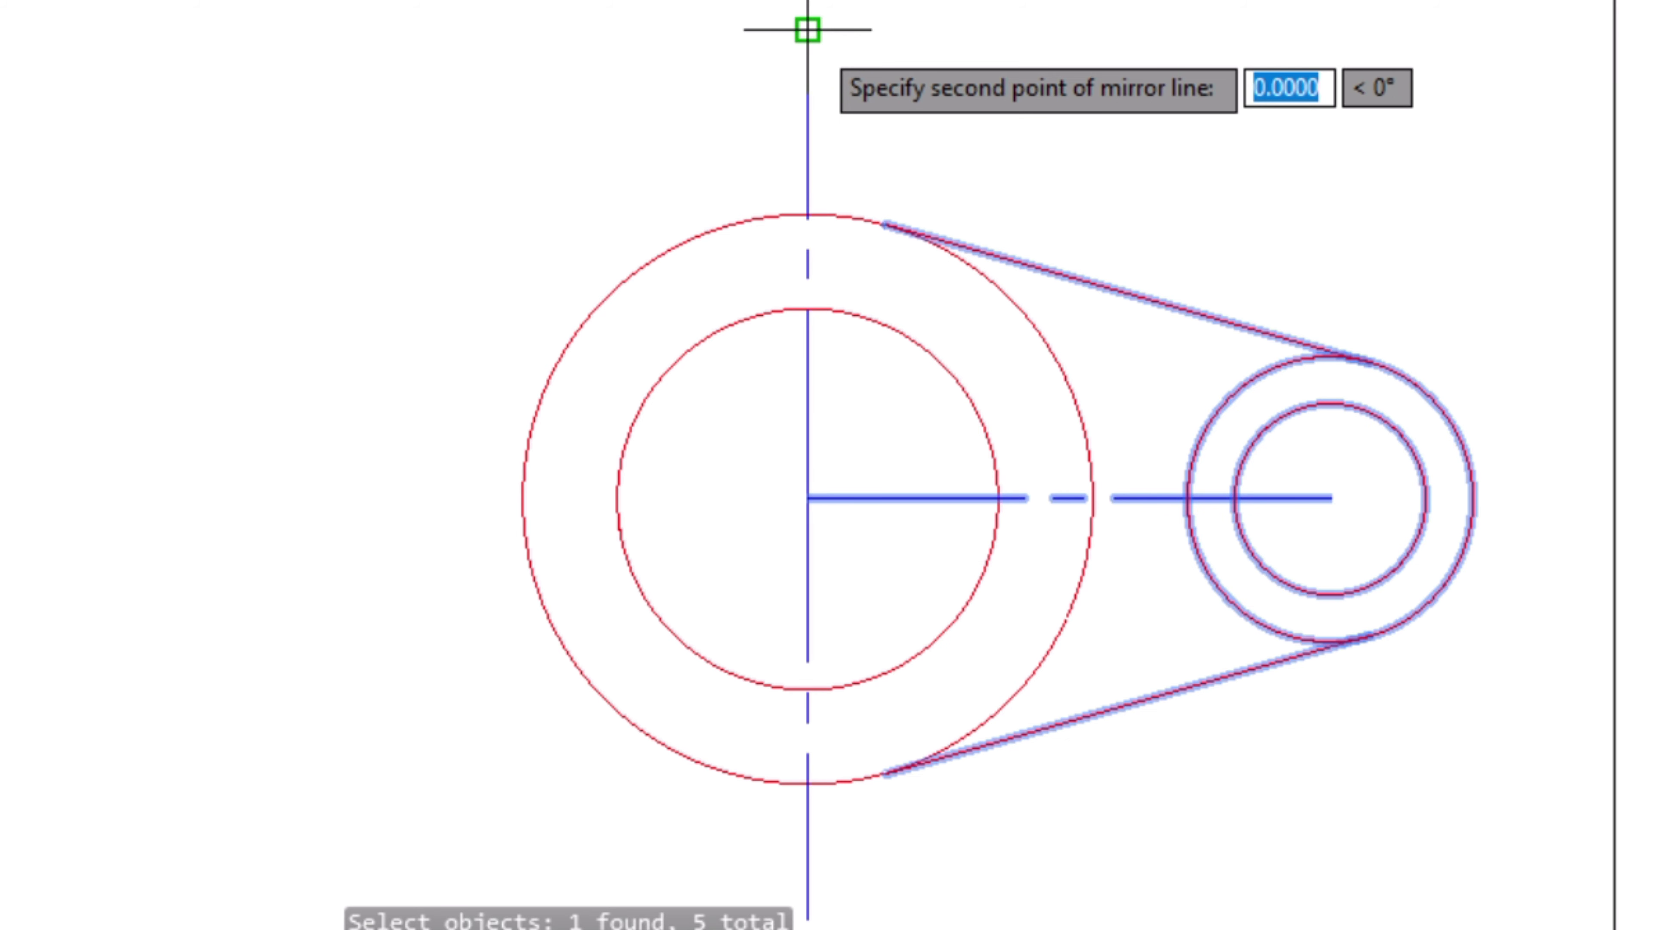
{"action": "left_click", "coordinate": [807, 499]}
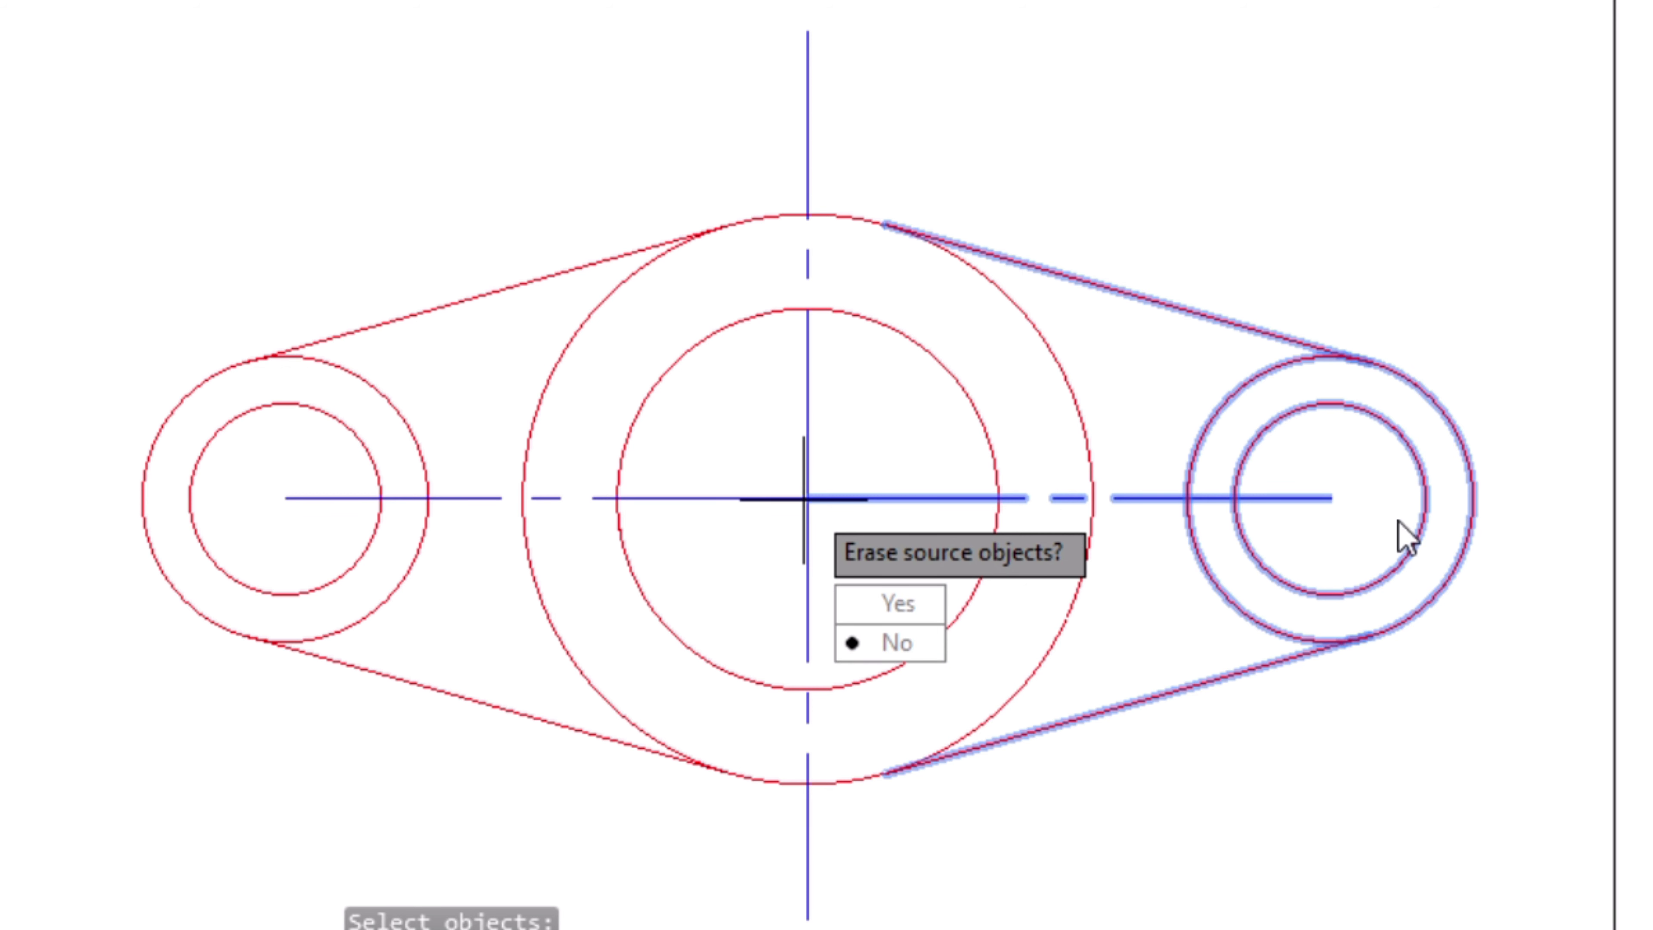
{"action": "left_click", "coordinate": [897, 648]}
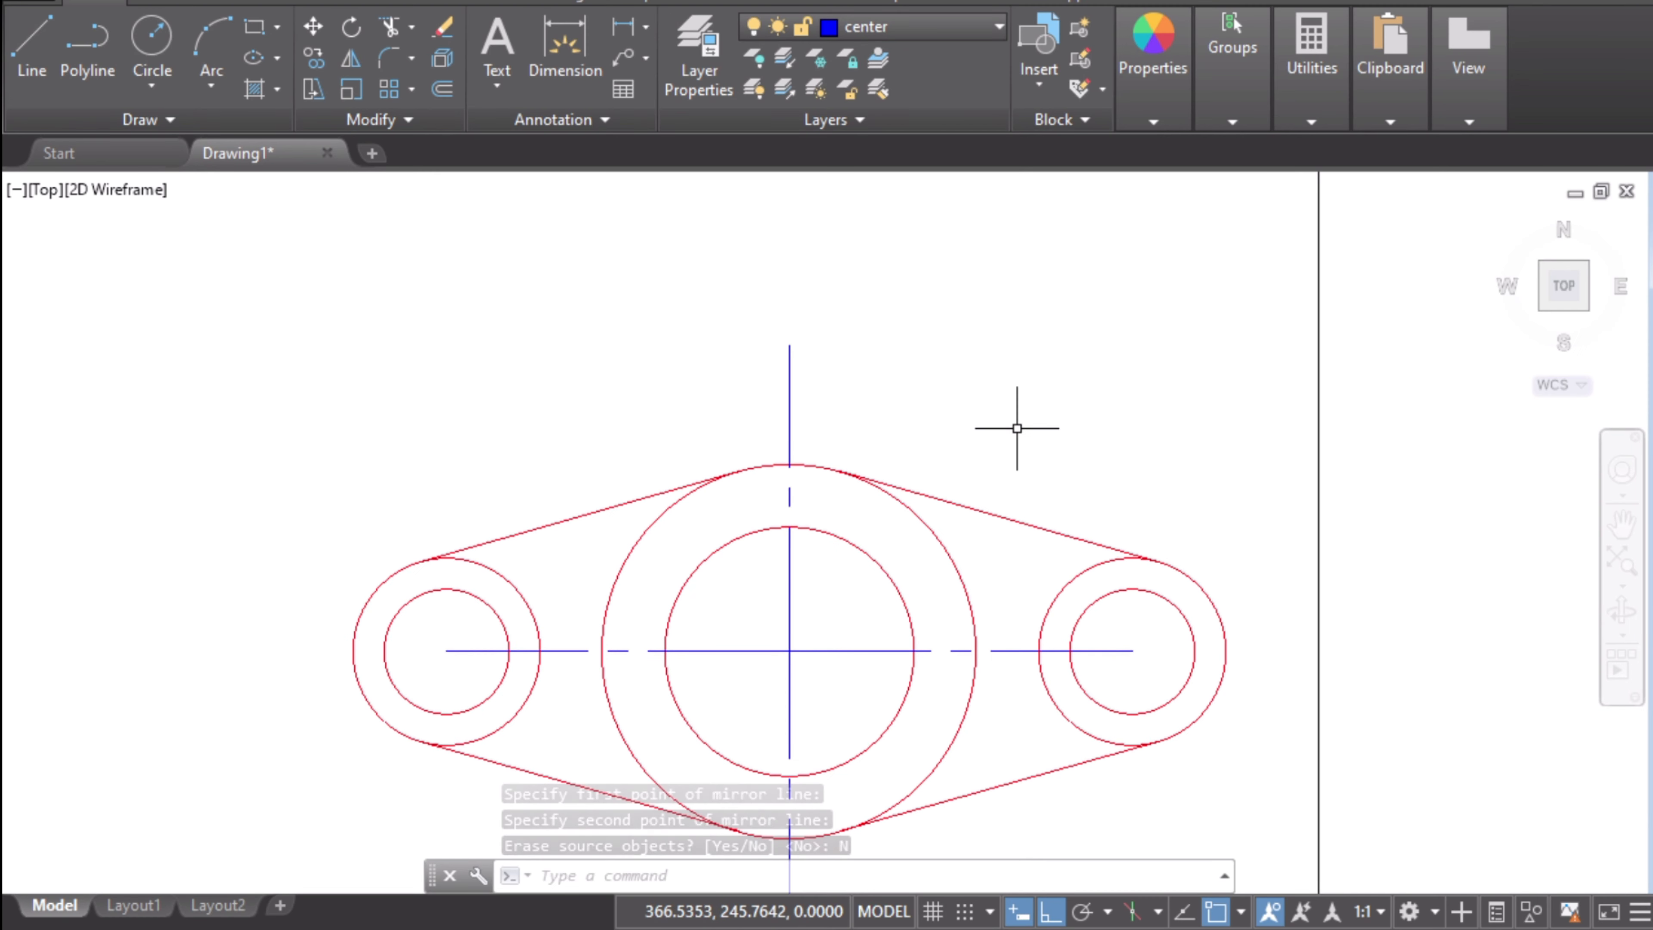
- Consult the reference image in Snip & Sketch, and in AutoCAD trim the R30 circle's left and right arcs between the four tangent lines
{"action": "middle_click_drag", "start_coordinate": [1017, 428], "coordinate": [1043, 375]}
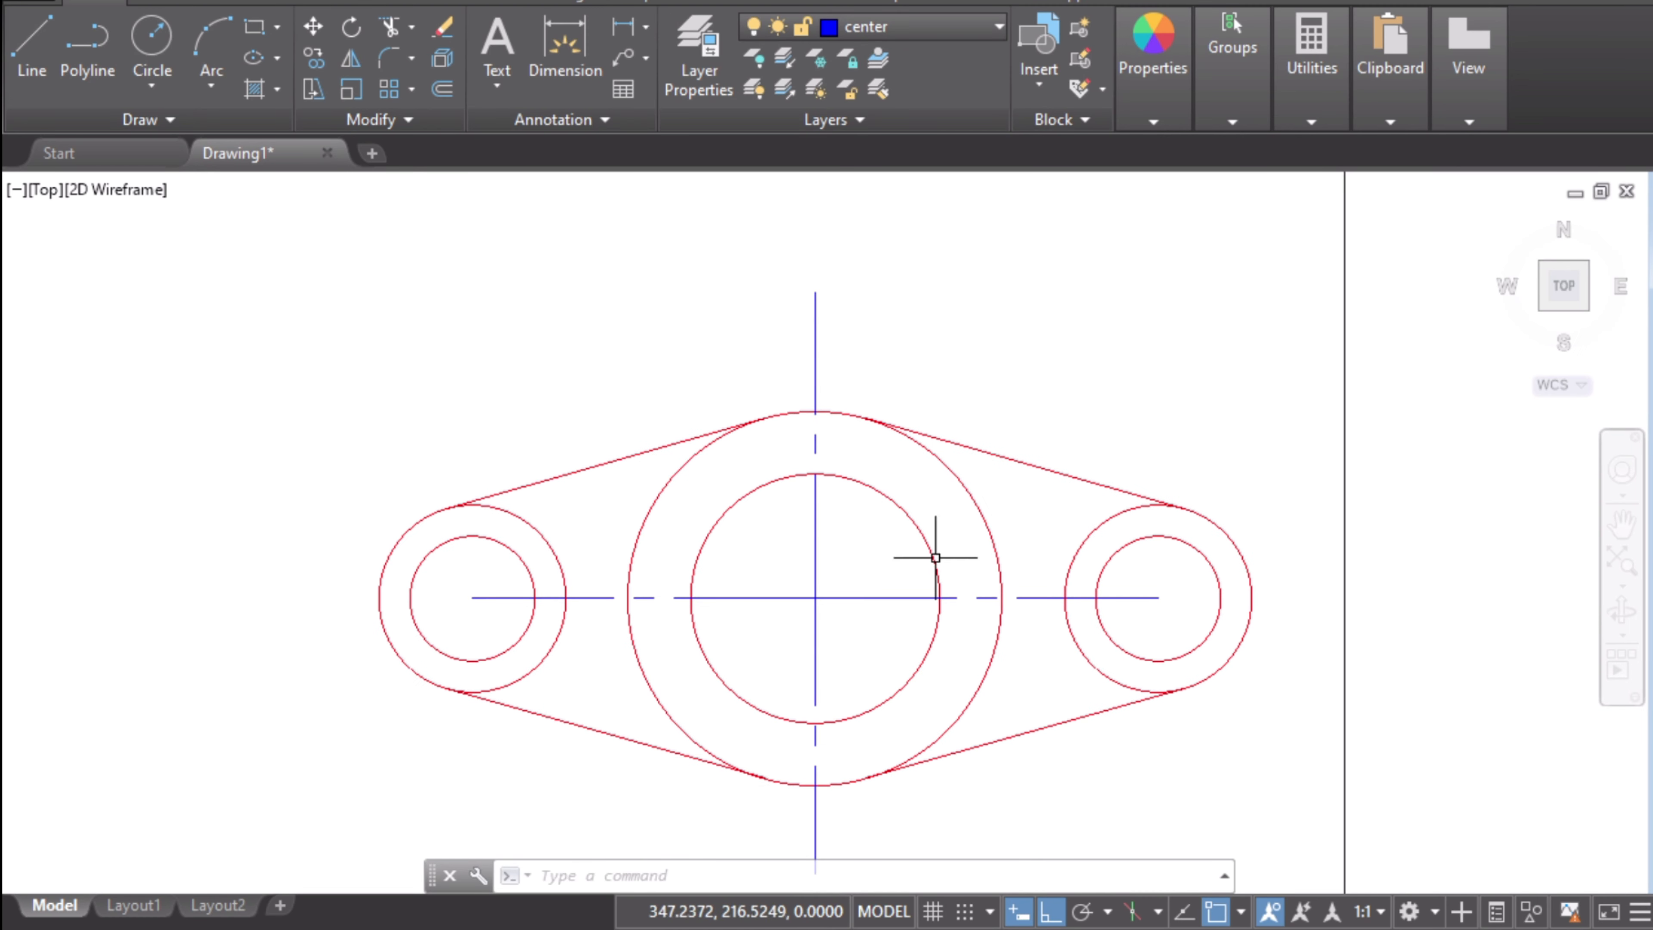
{"action": "key", "text": "alt+Tab"}
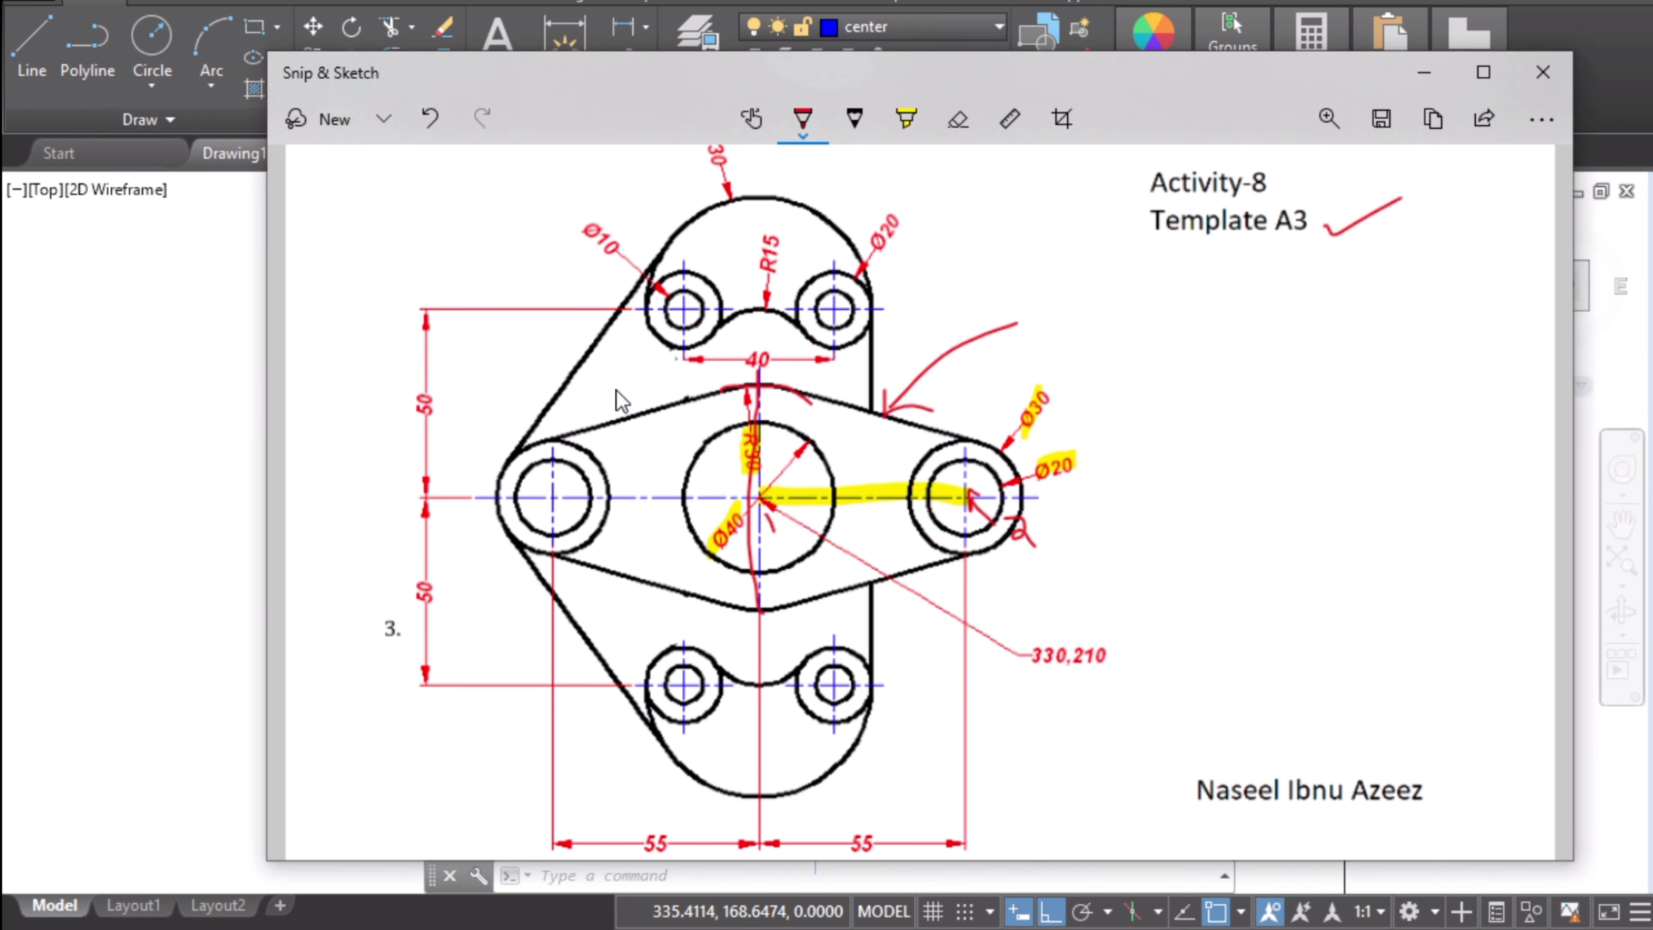
{"action": "key", "text": "alt+Tab"}
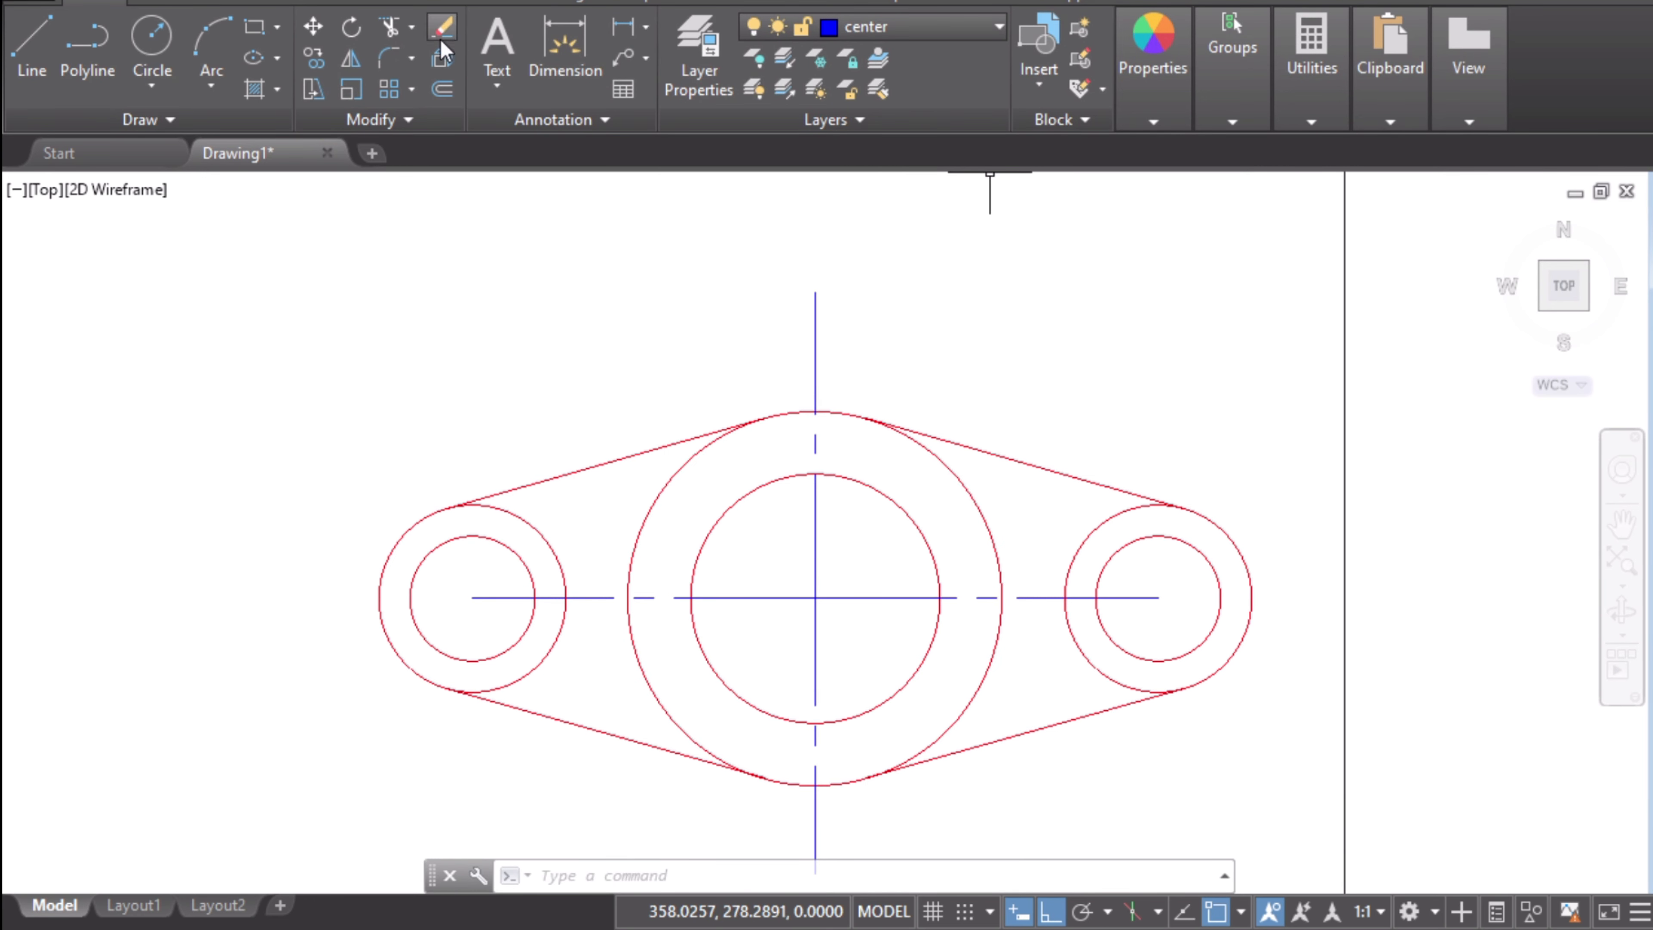
{"action": "left_click", "coordinate": [389, 32]}
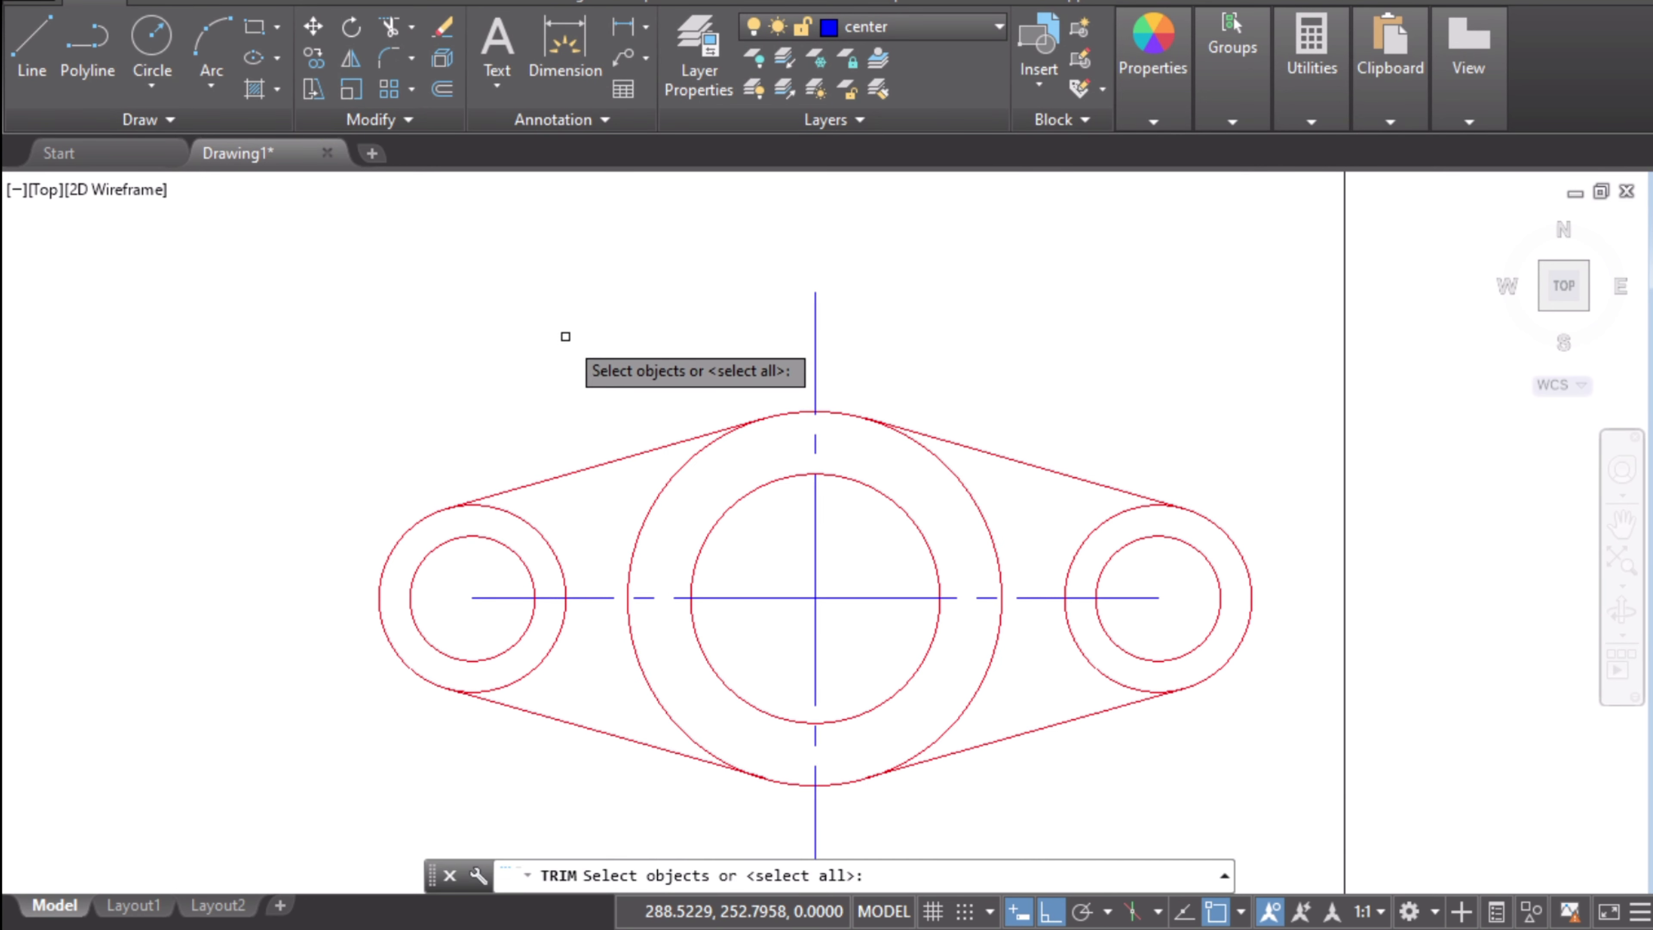
{"action": "left_click", "coordinate": [665, 438]}
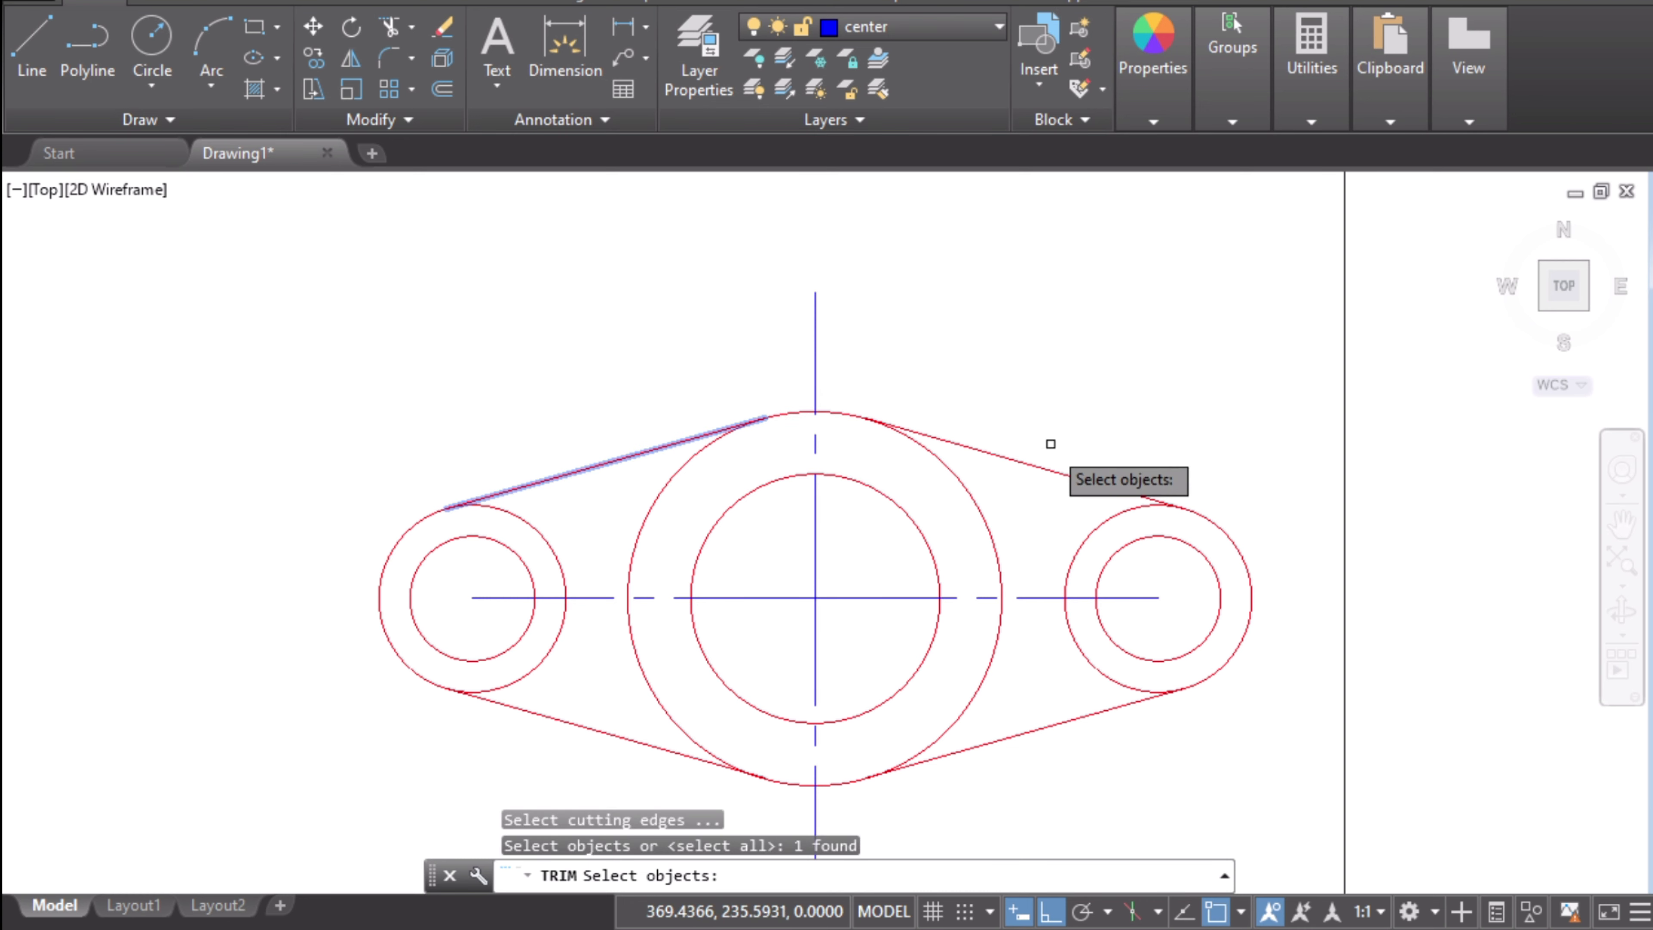
{"action": "left_click", "coordinate": [1003, 455]}
{"action": "left_click", "coordinate": [1053, 730]}
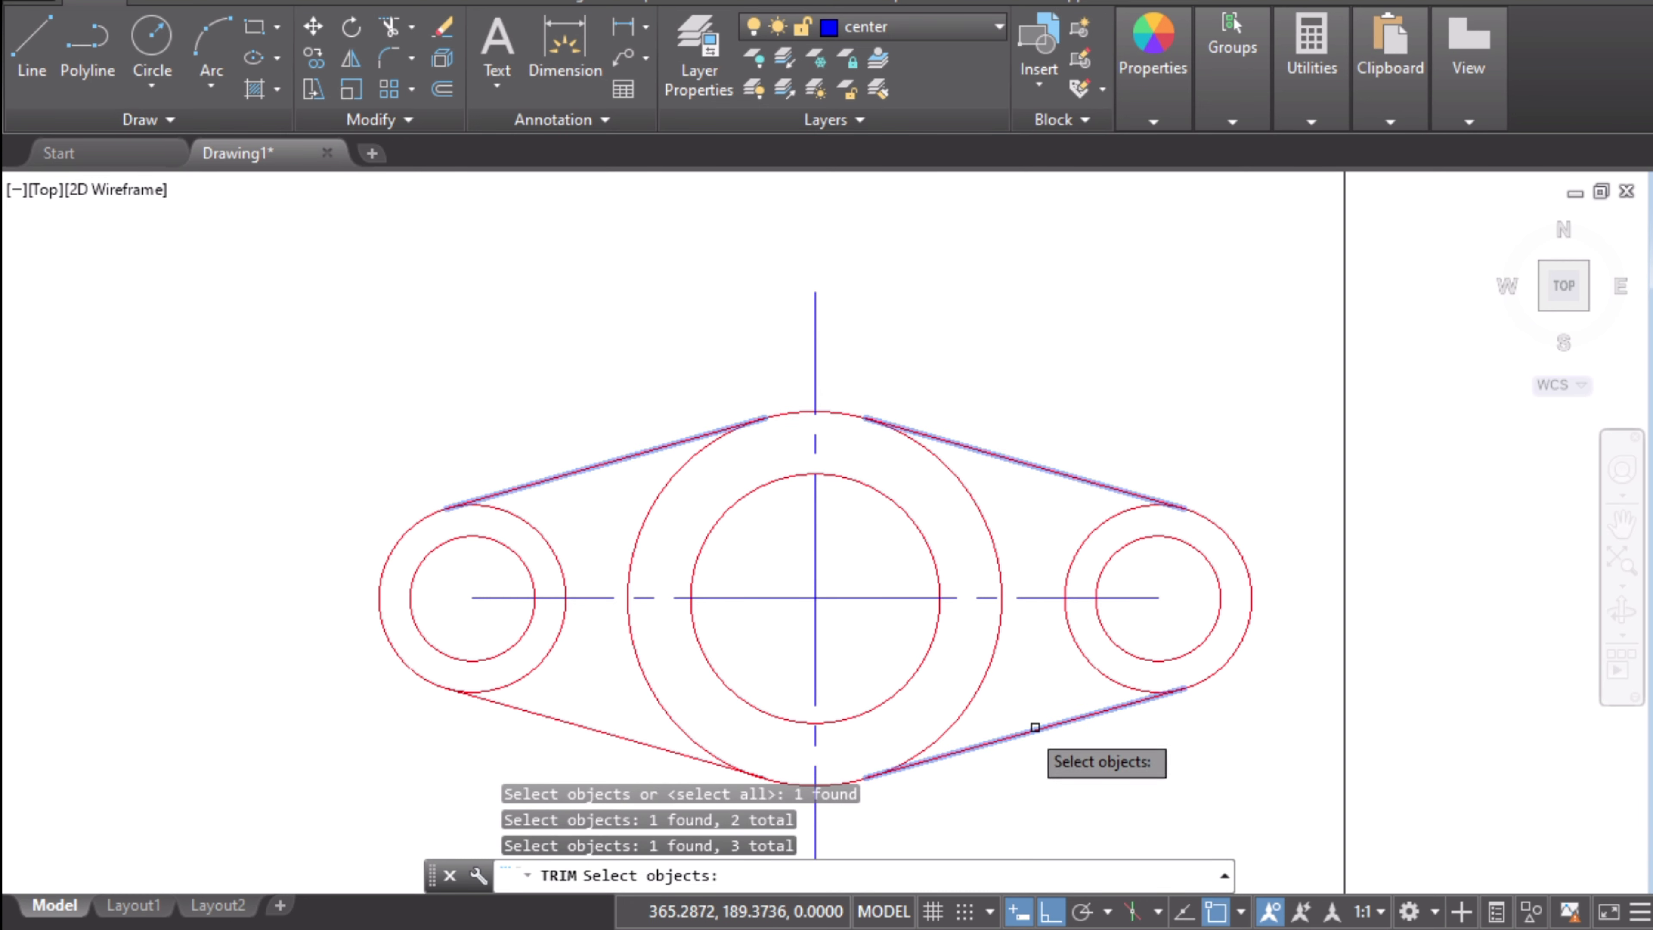
{"action": "left_click", "coordinate": [614, 736]}
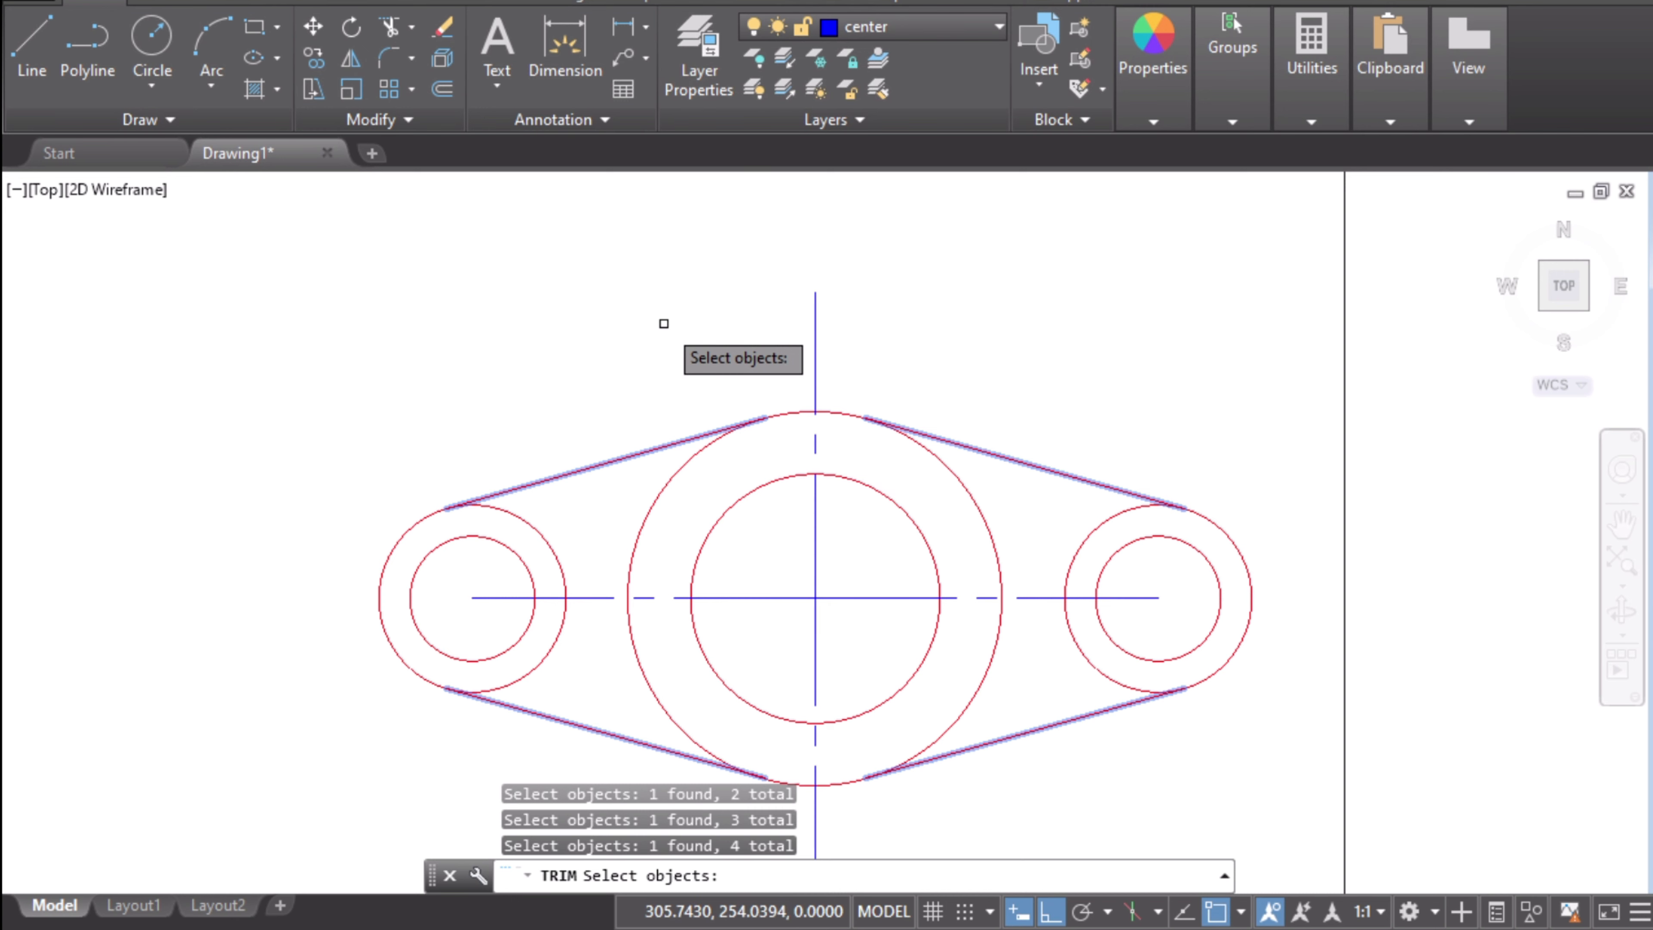
{"action": "key", "text": "Return"}
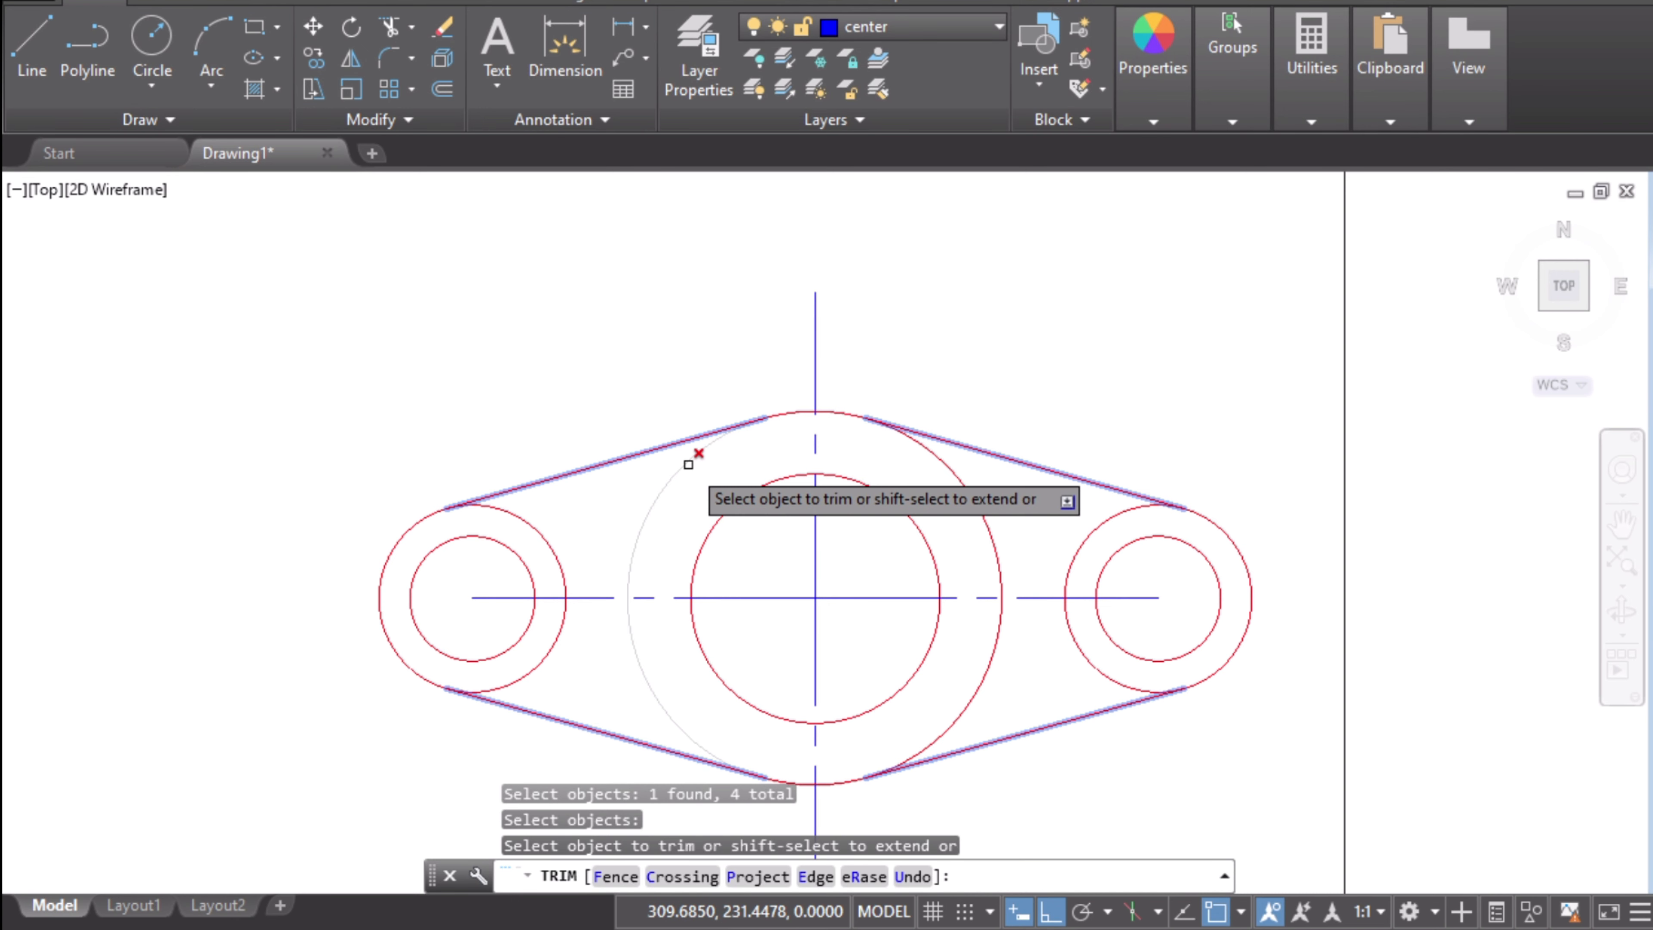
{"action": "left_click", "coordinate": [688, 464]}
{"action": "left_click", "coordinate": [987, 528]}
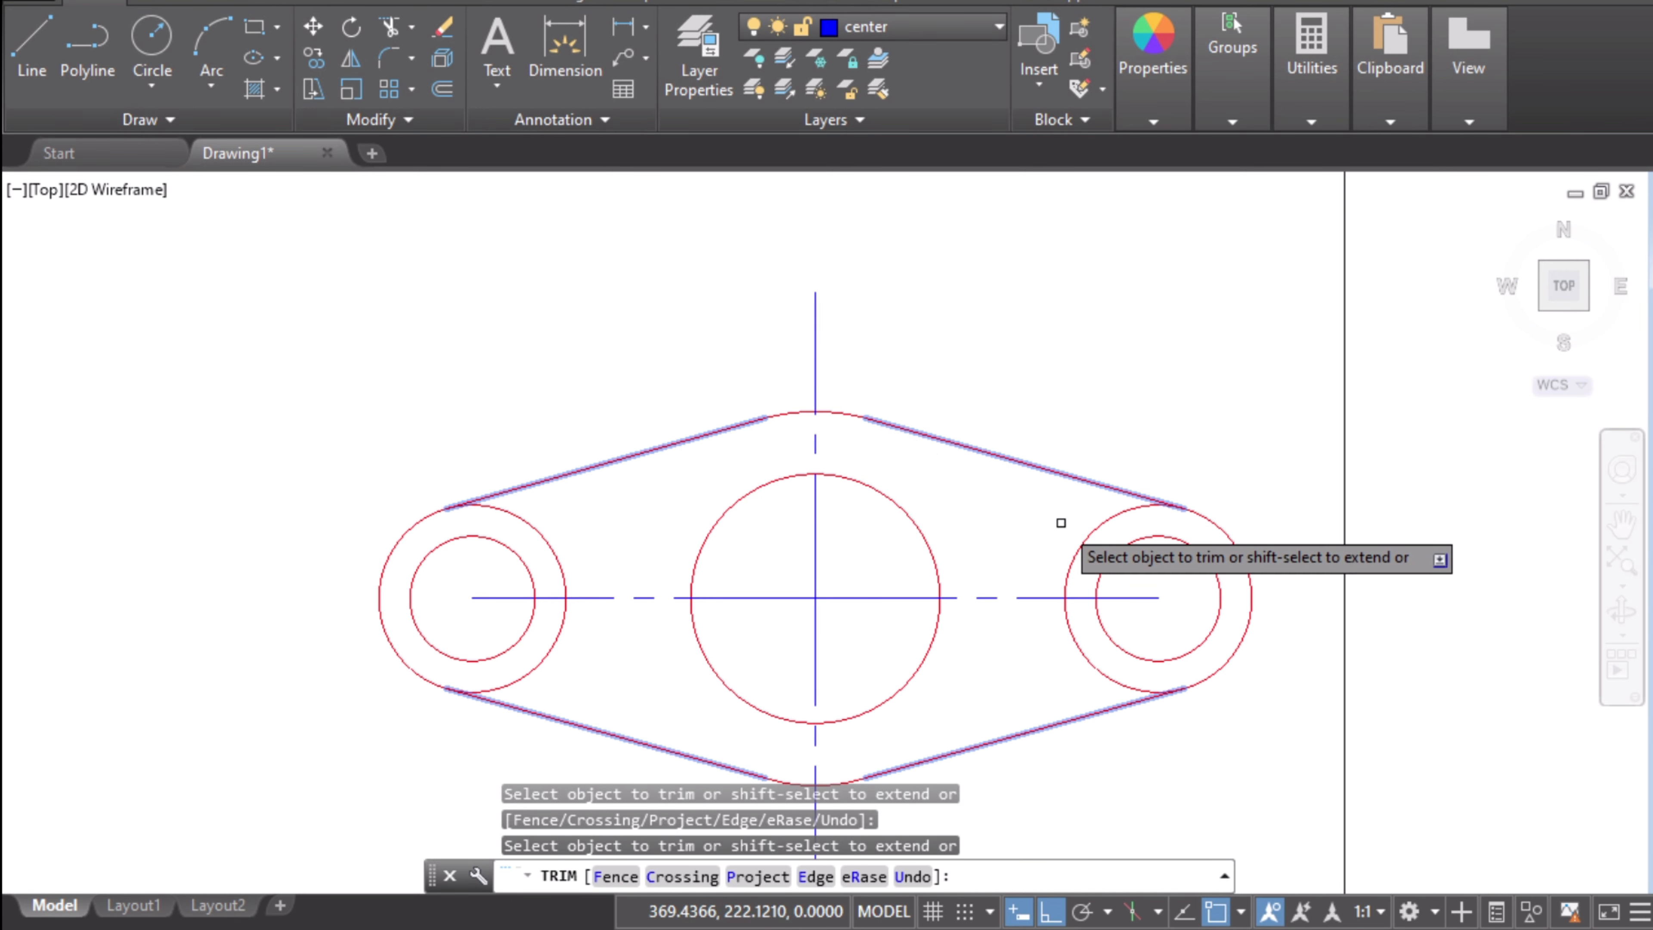
{"action": "key", "text": "Escape"}
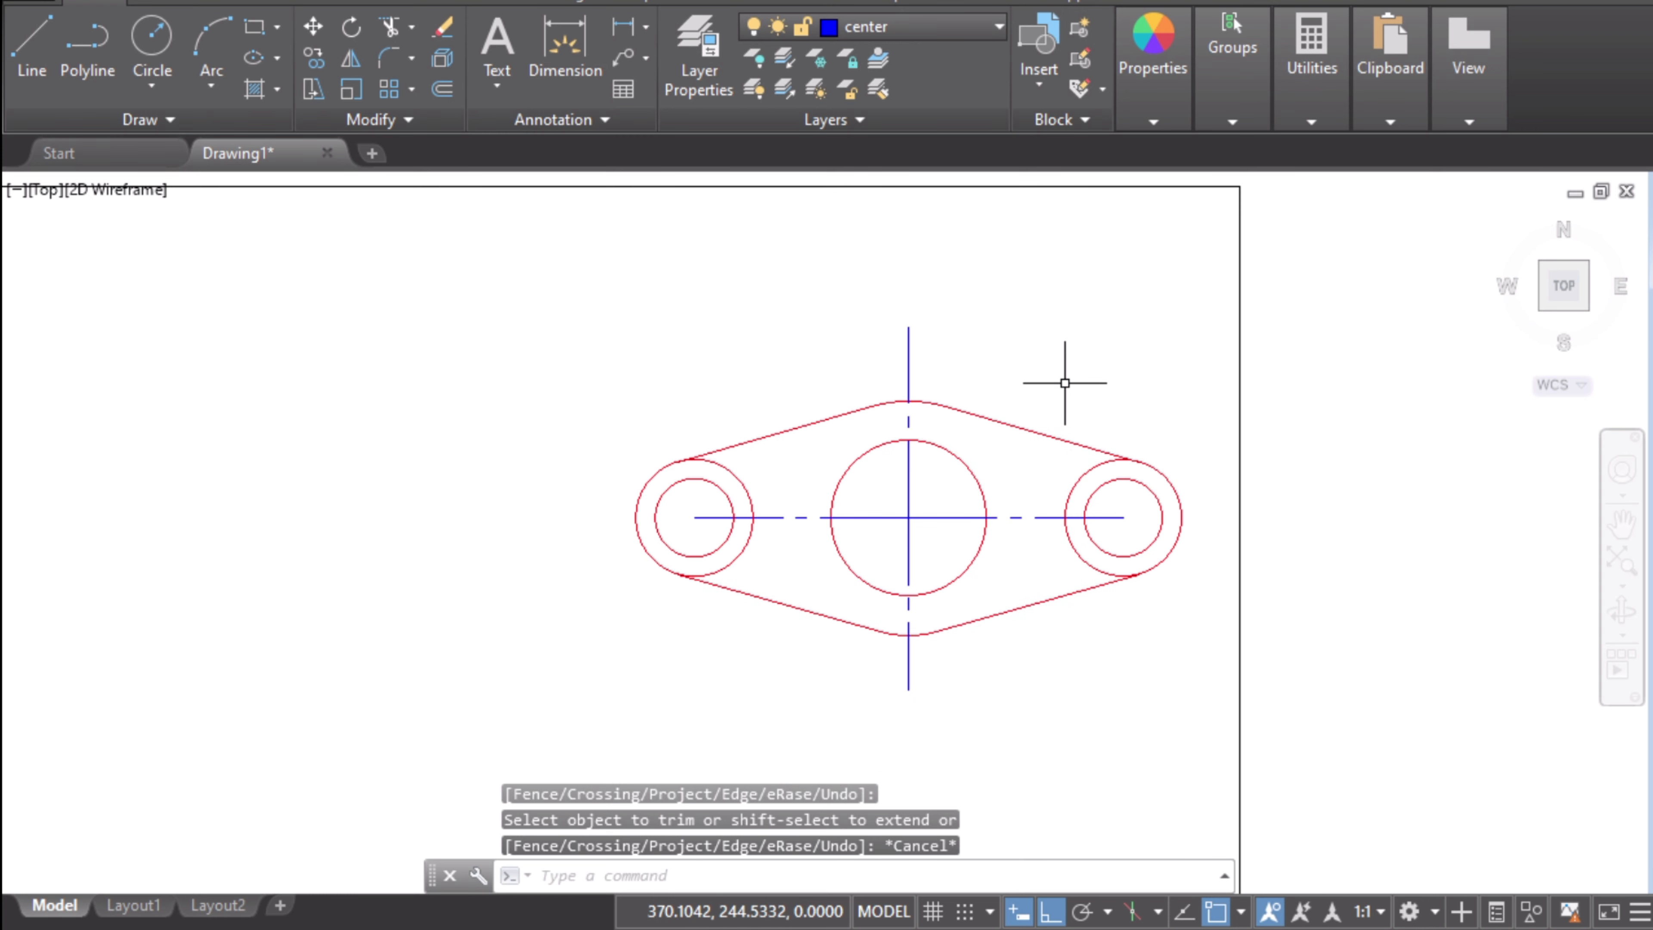
- Switch to Snip & Sketch, activate the highlighter to check the upper holes' vertical distance on the reference image, and return to AutoCAD
{"action": "key", "text": "alt+Tab"}
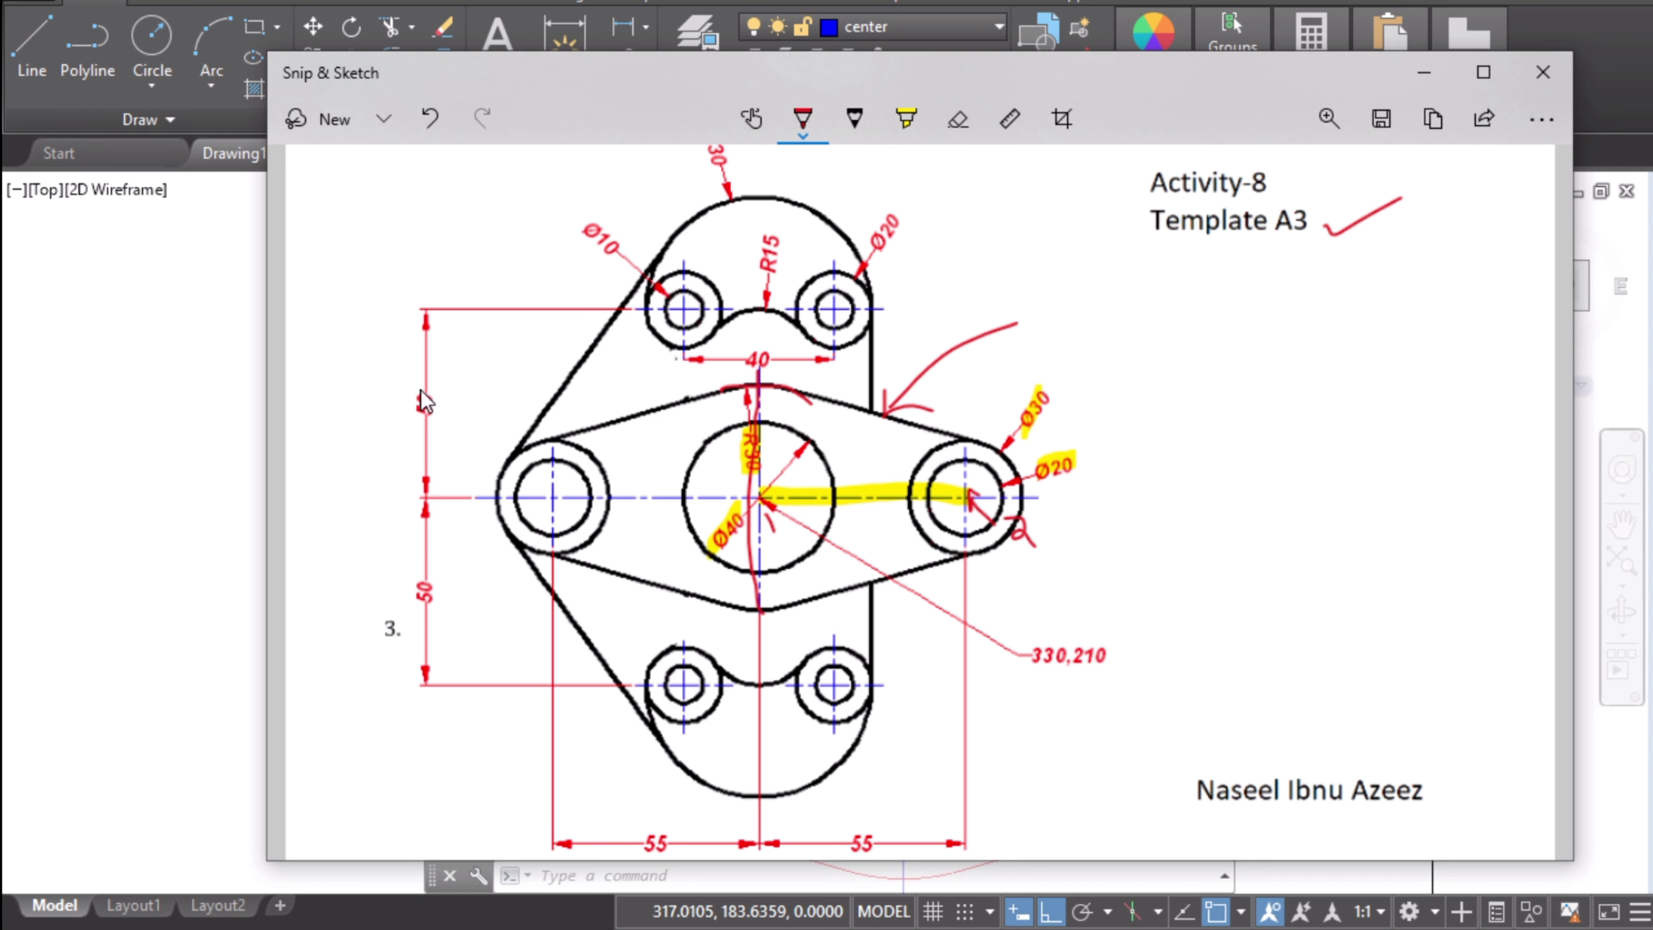
{"action": "left_click", "coordinate": [905, 119]}
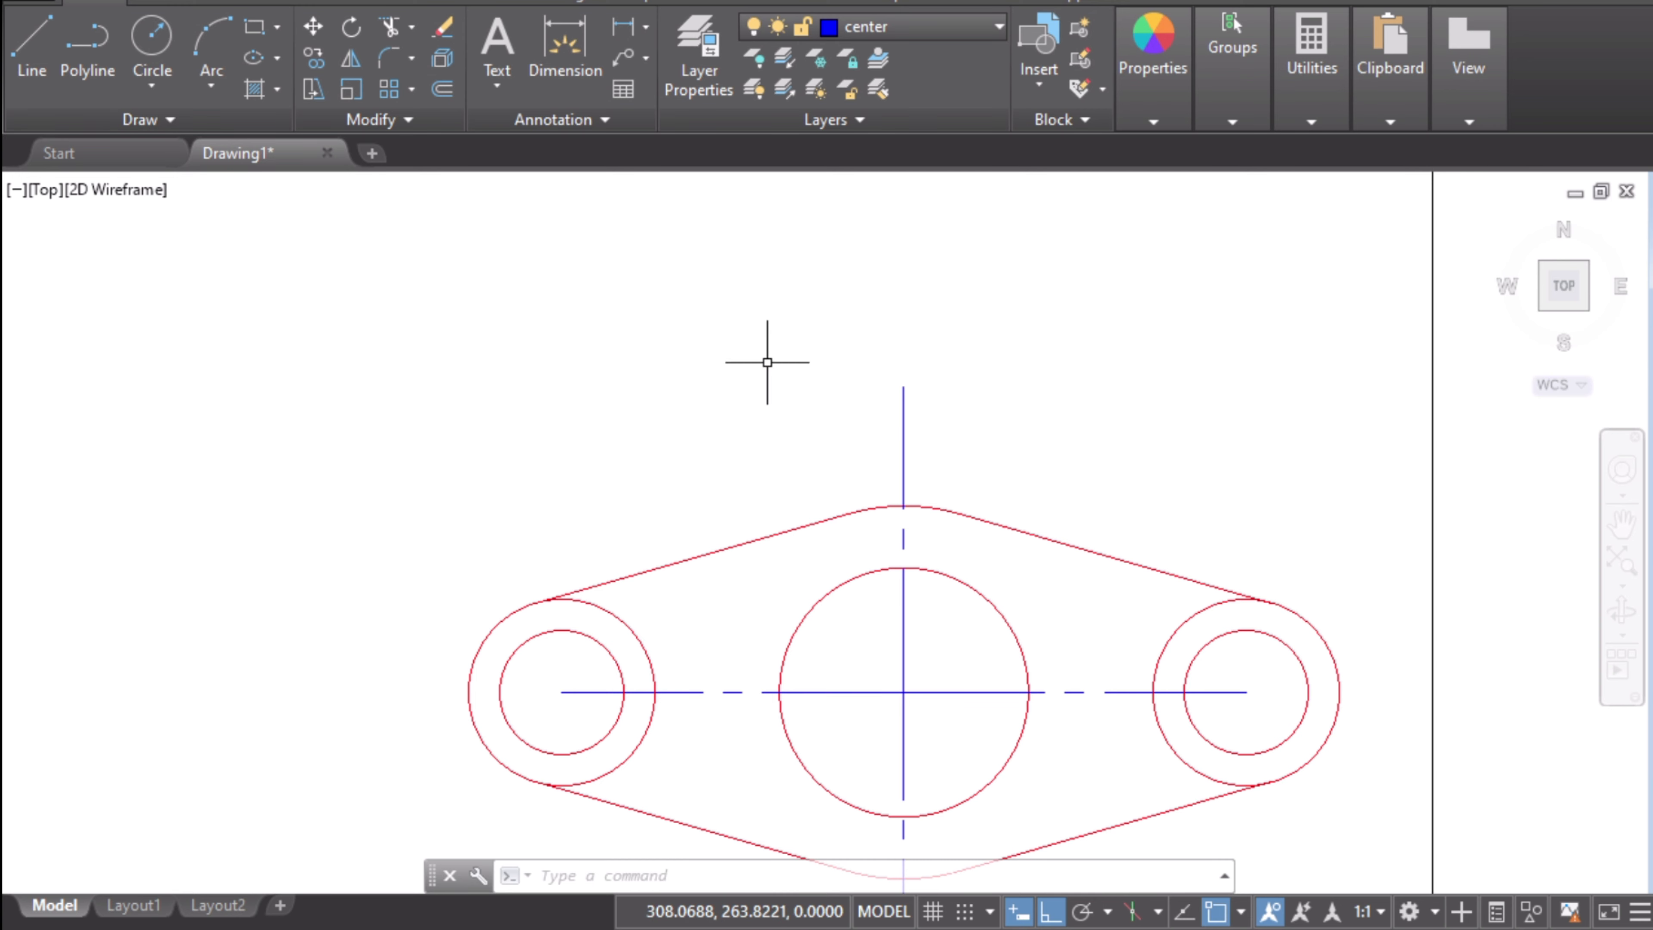
{"action": "key", "text": "alt+Tab"}
{"action": "key", "text": "alt+Tab"}
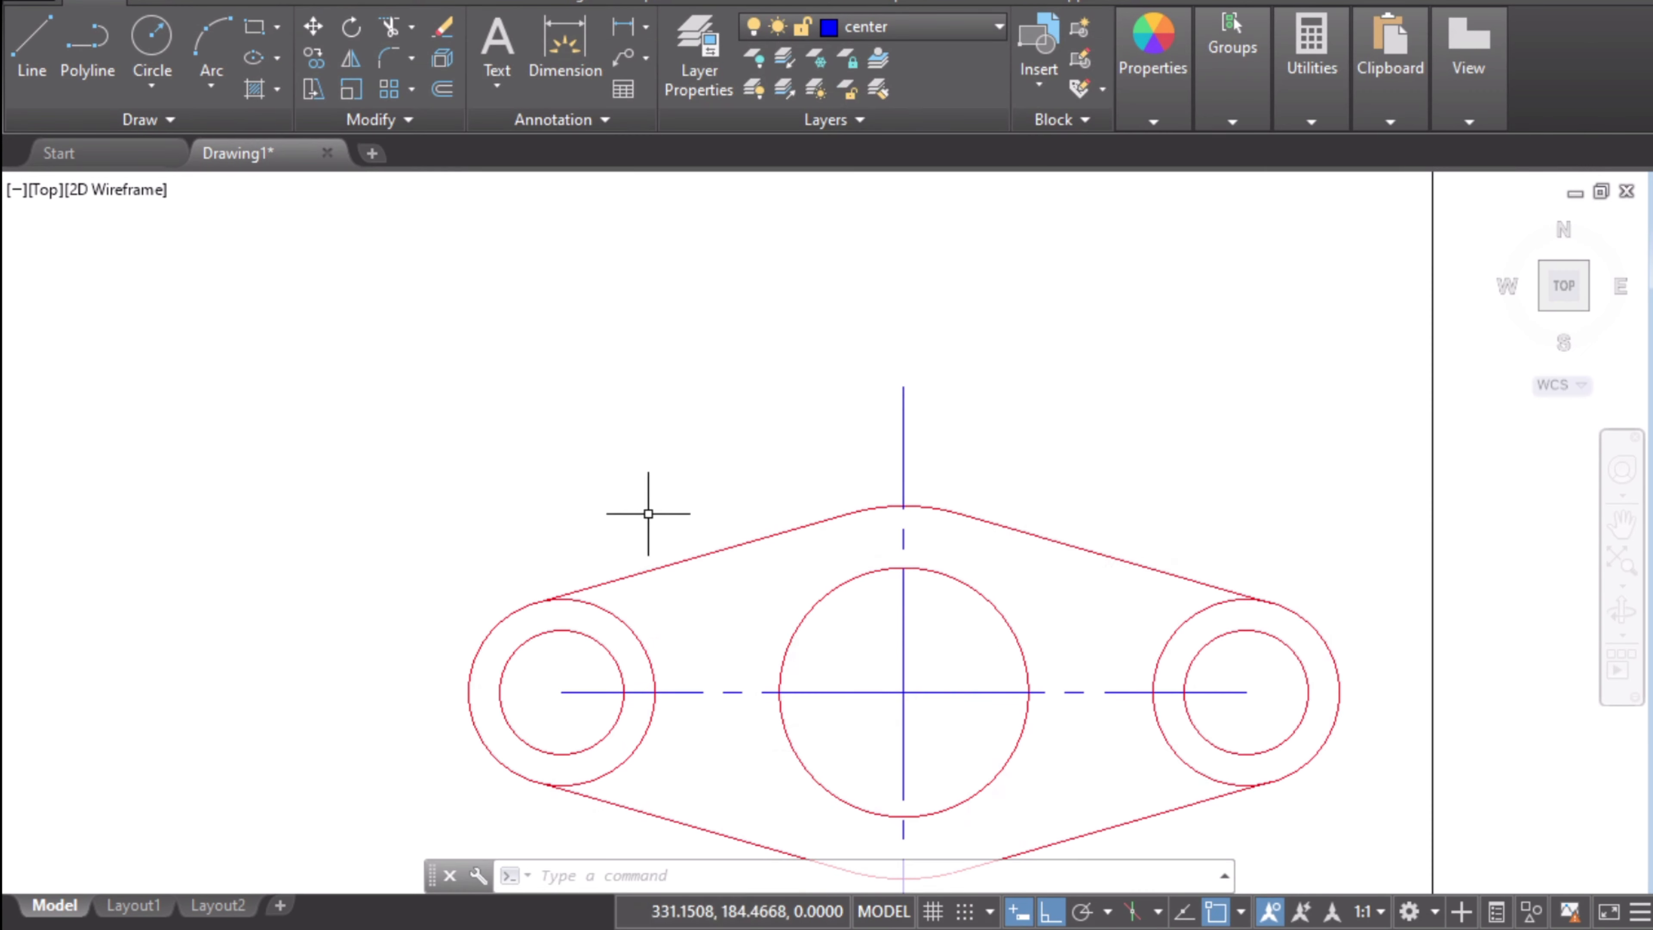
- Offset the left horizontal center line 55 upward
{"action": "left_click", "coordinate": [443, 89]}
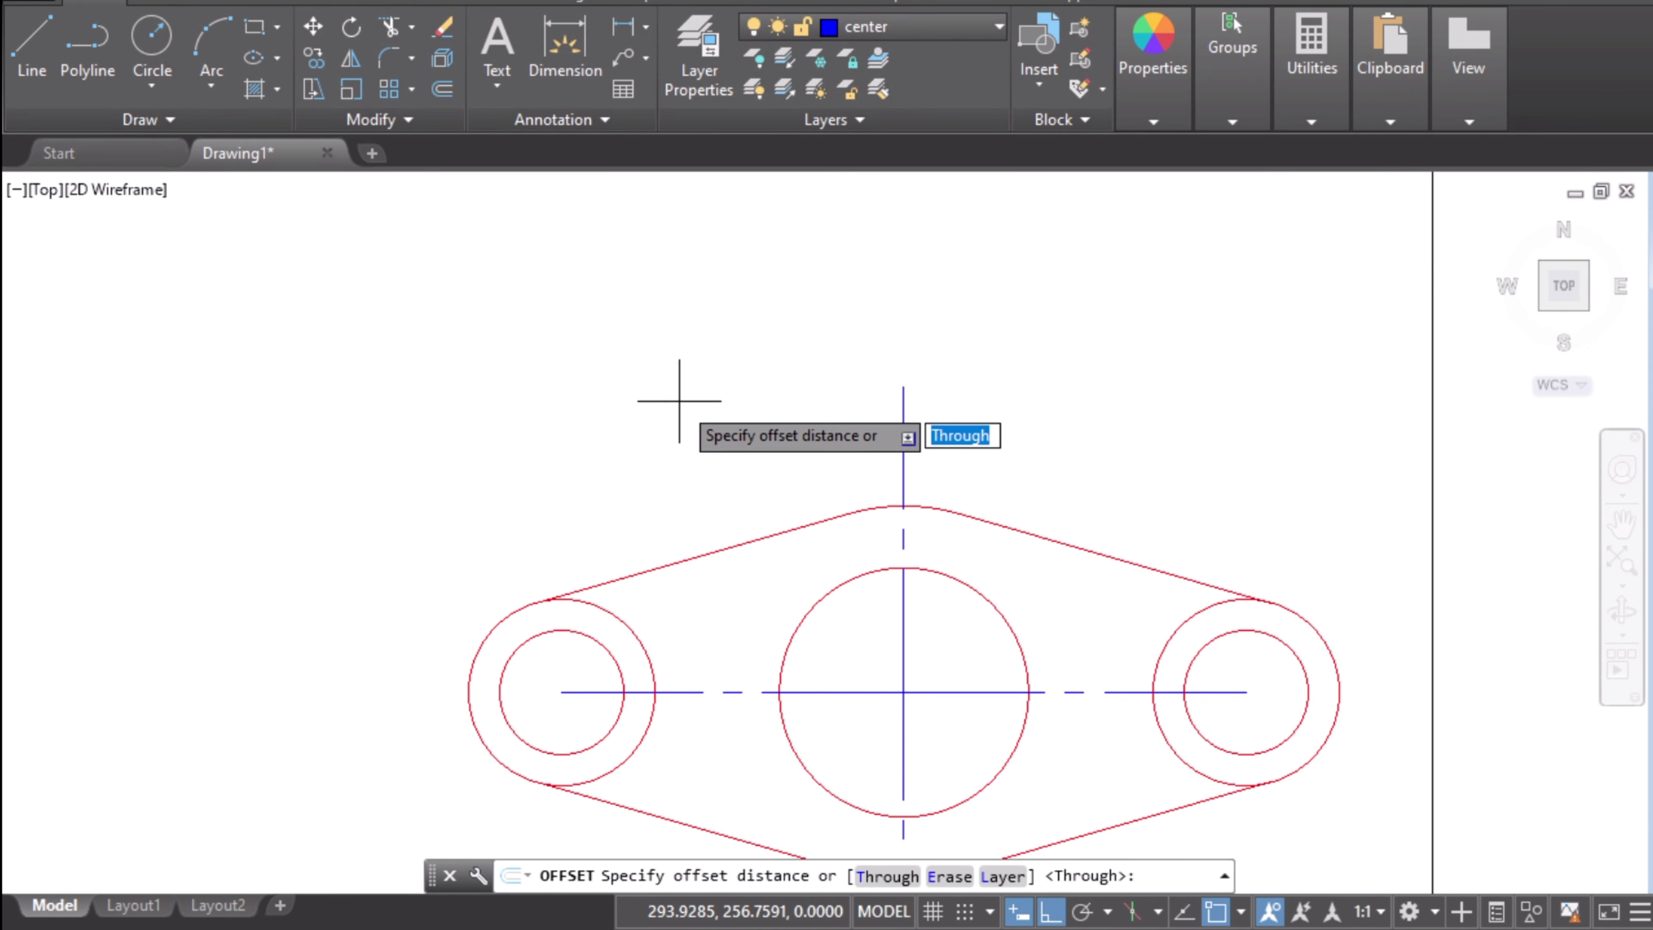
{"action": "type", "text": "55"}
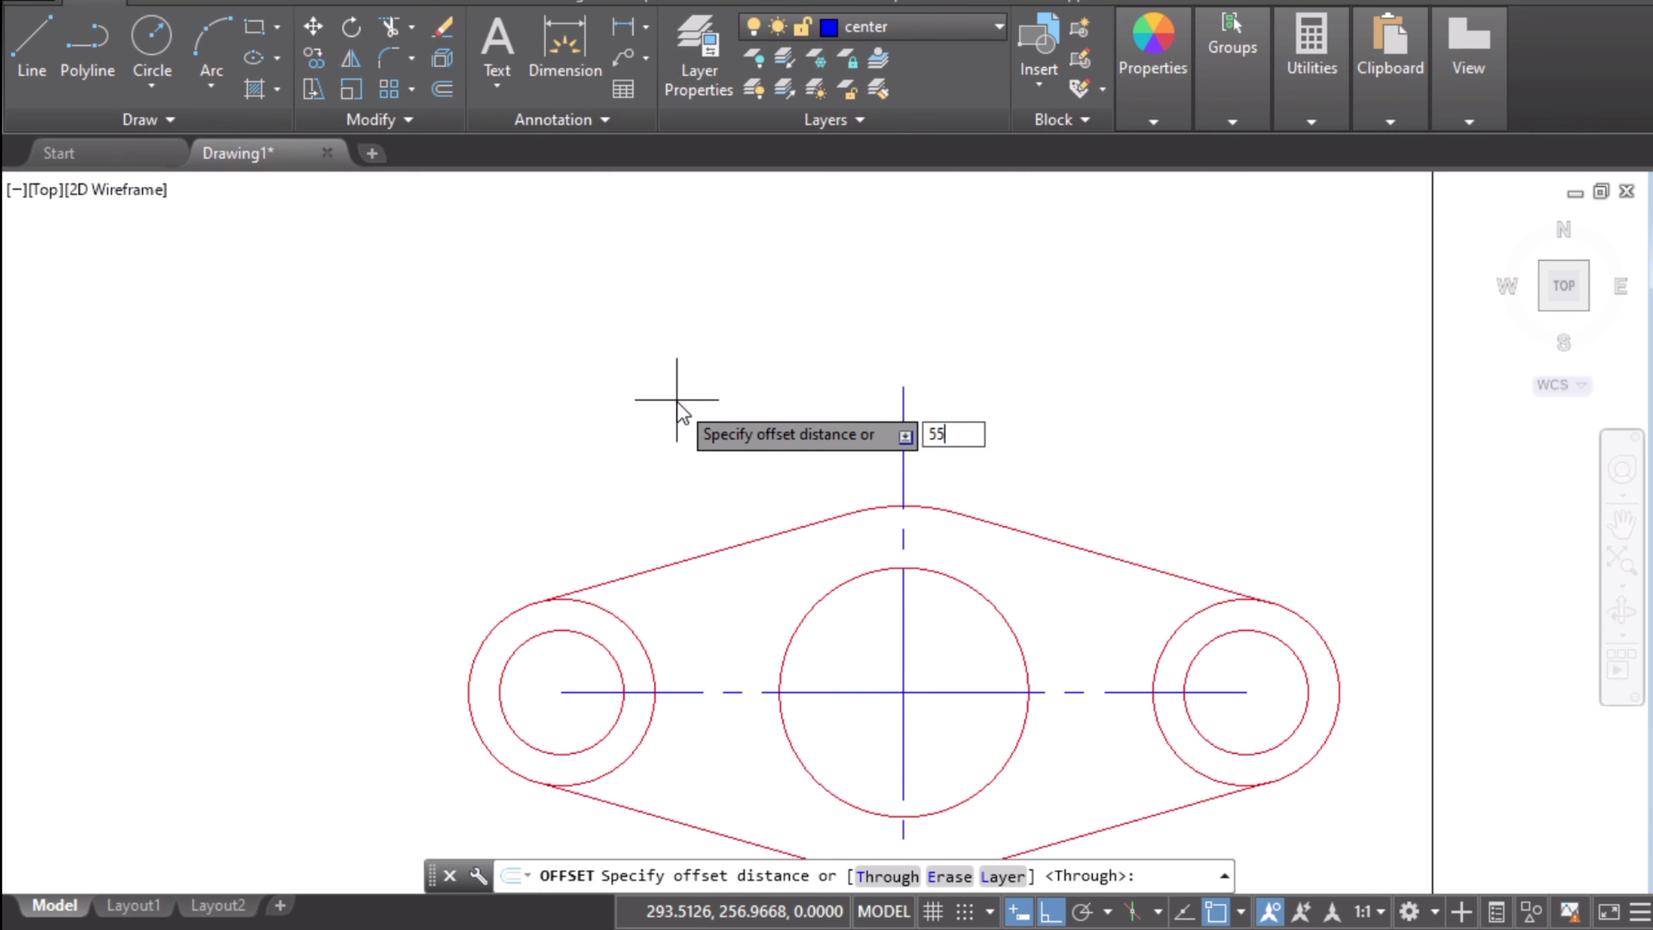
{"action": "key", "text": "Return"}
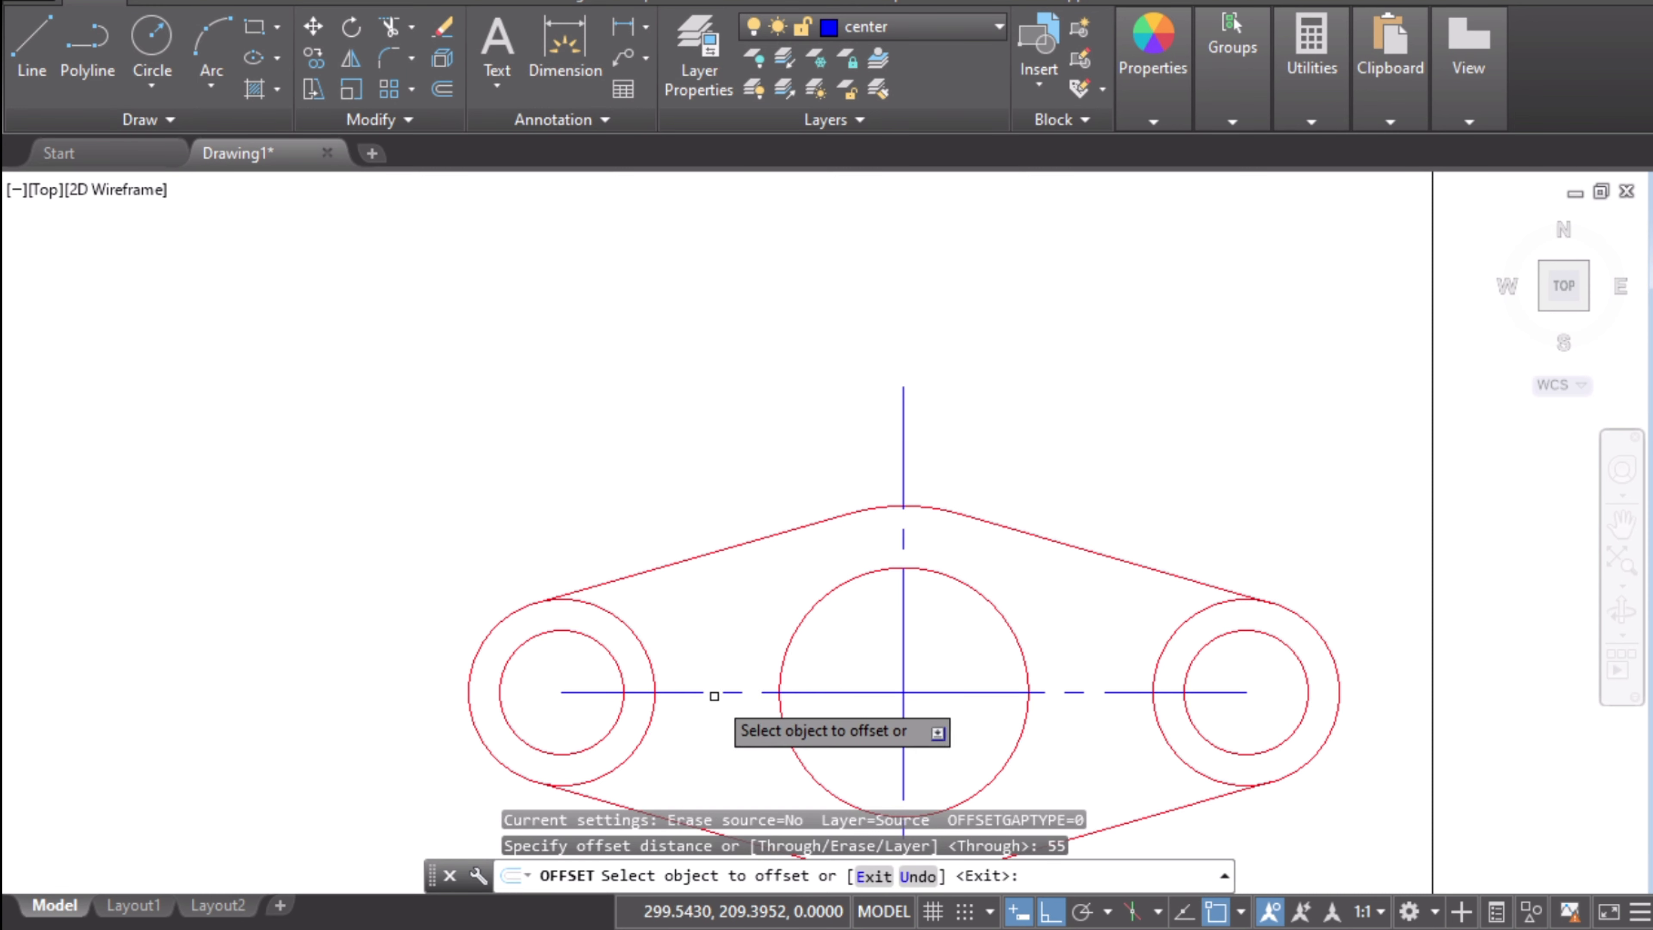
{"action": "left_click", "coordinate": [697, 690]}
{"action": "left_click", "coordinate": [684, 264]}
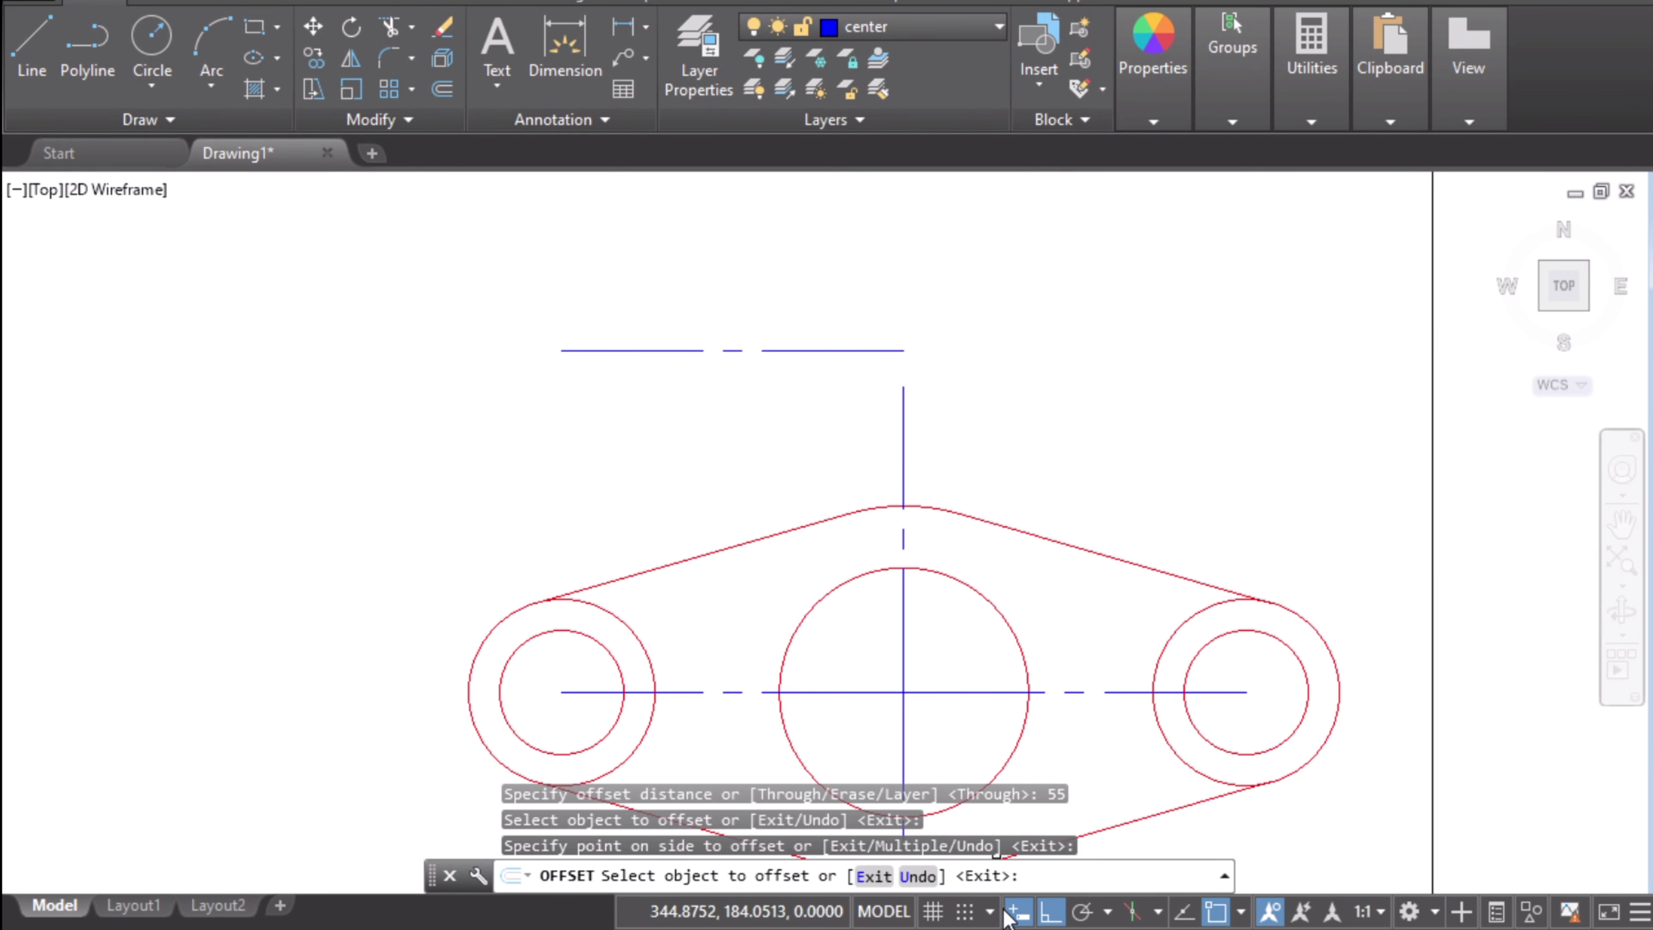
- Consult the upper hole spacing in Snip & Sketch, and in AutoCAD offset the upper vertical center line 20 to the left
{"action": "left_click", "coordinate": [755, 929]}
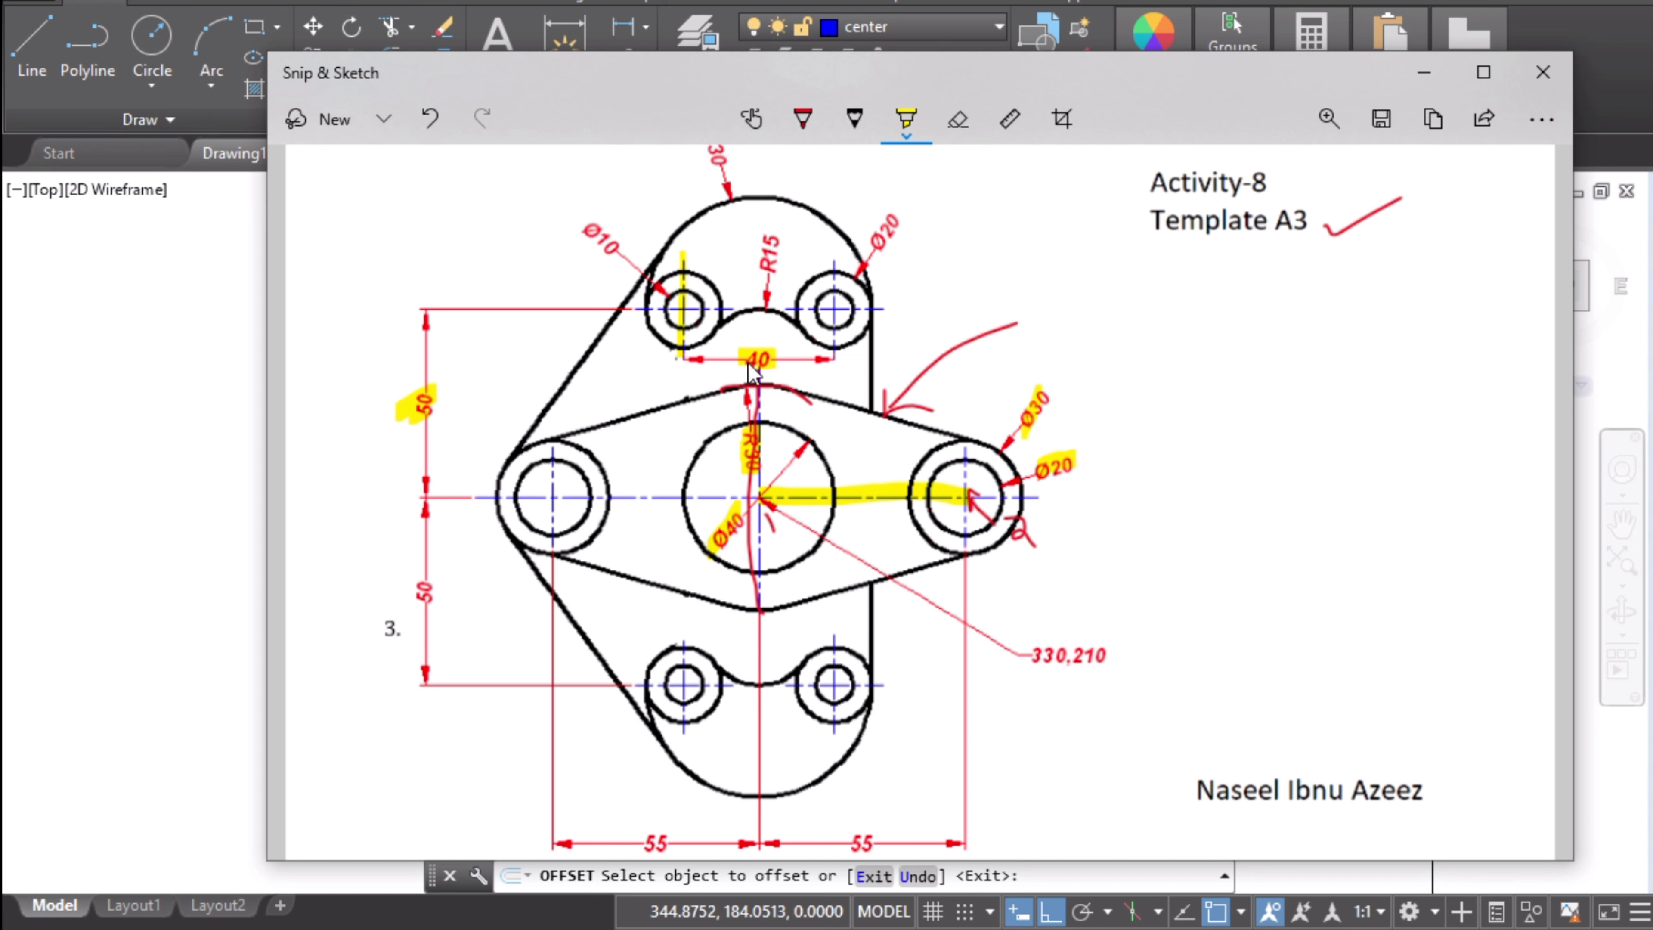
{"action": "left_click", "coordinate": [236, 455]}
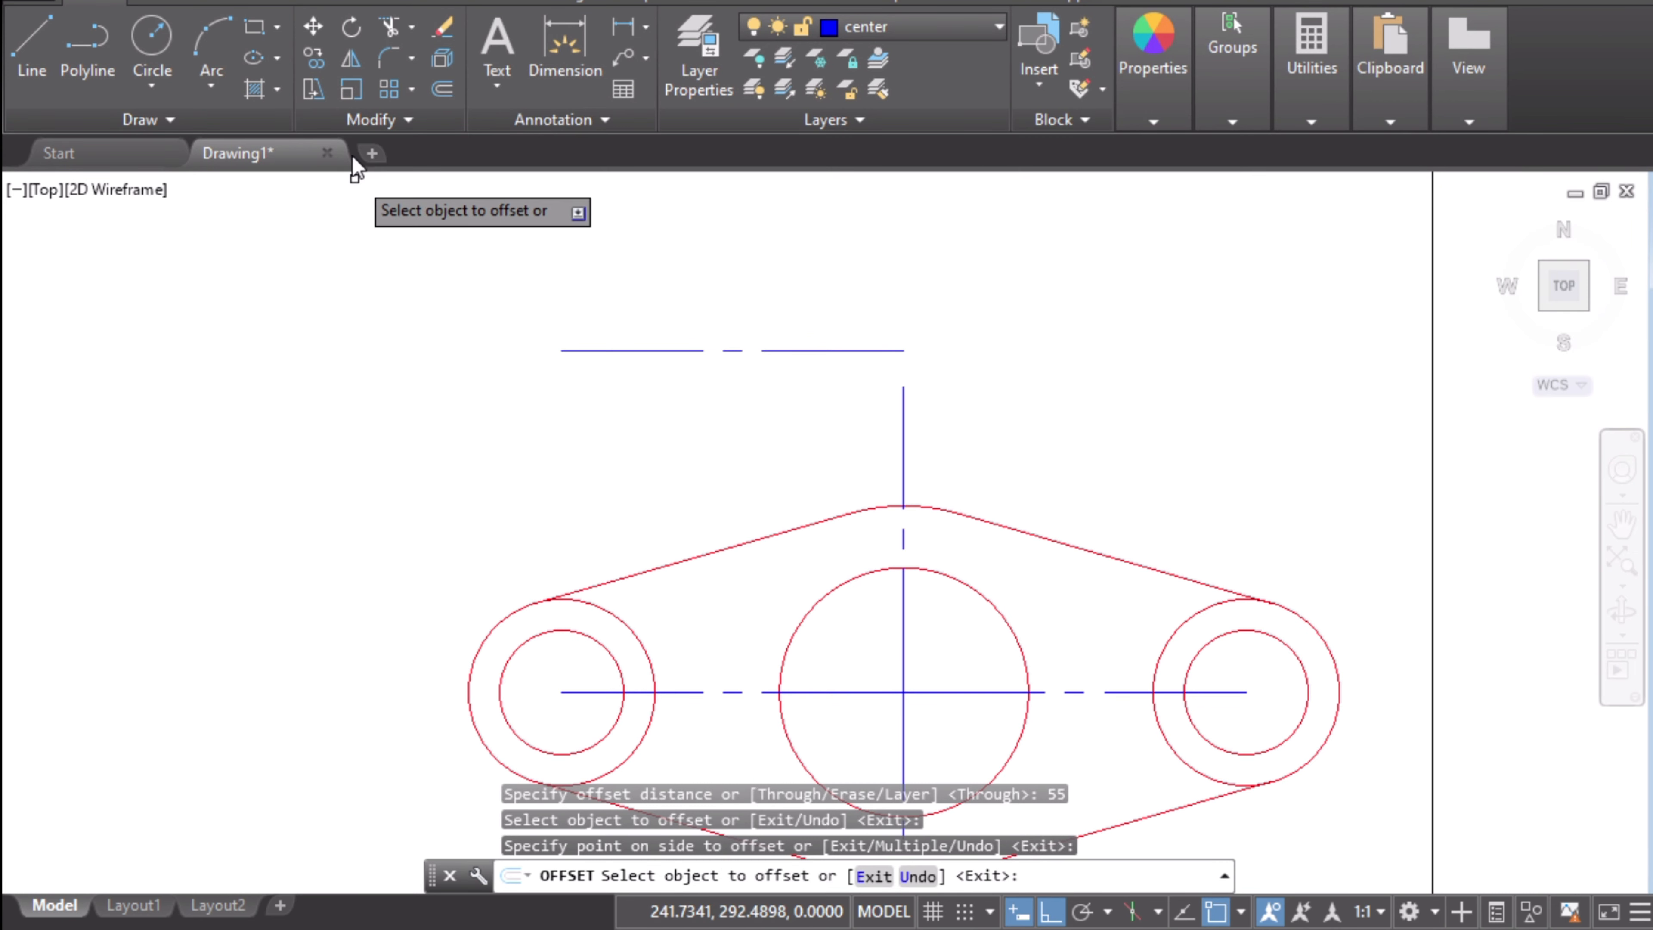
{"action": "left_click", "coordinate": [436, 93]}
{"action": "type", "text": "2"}
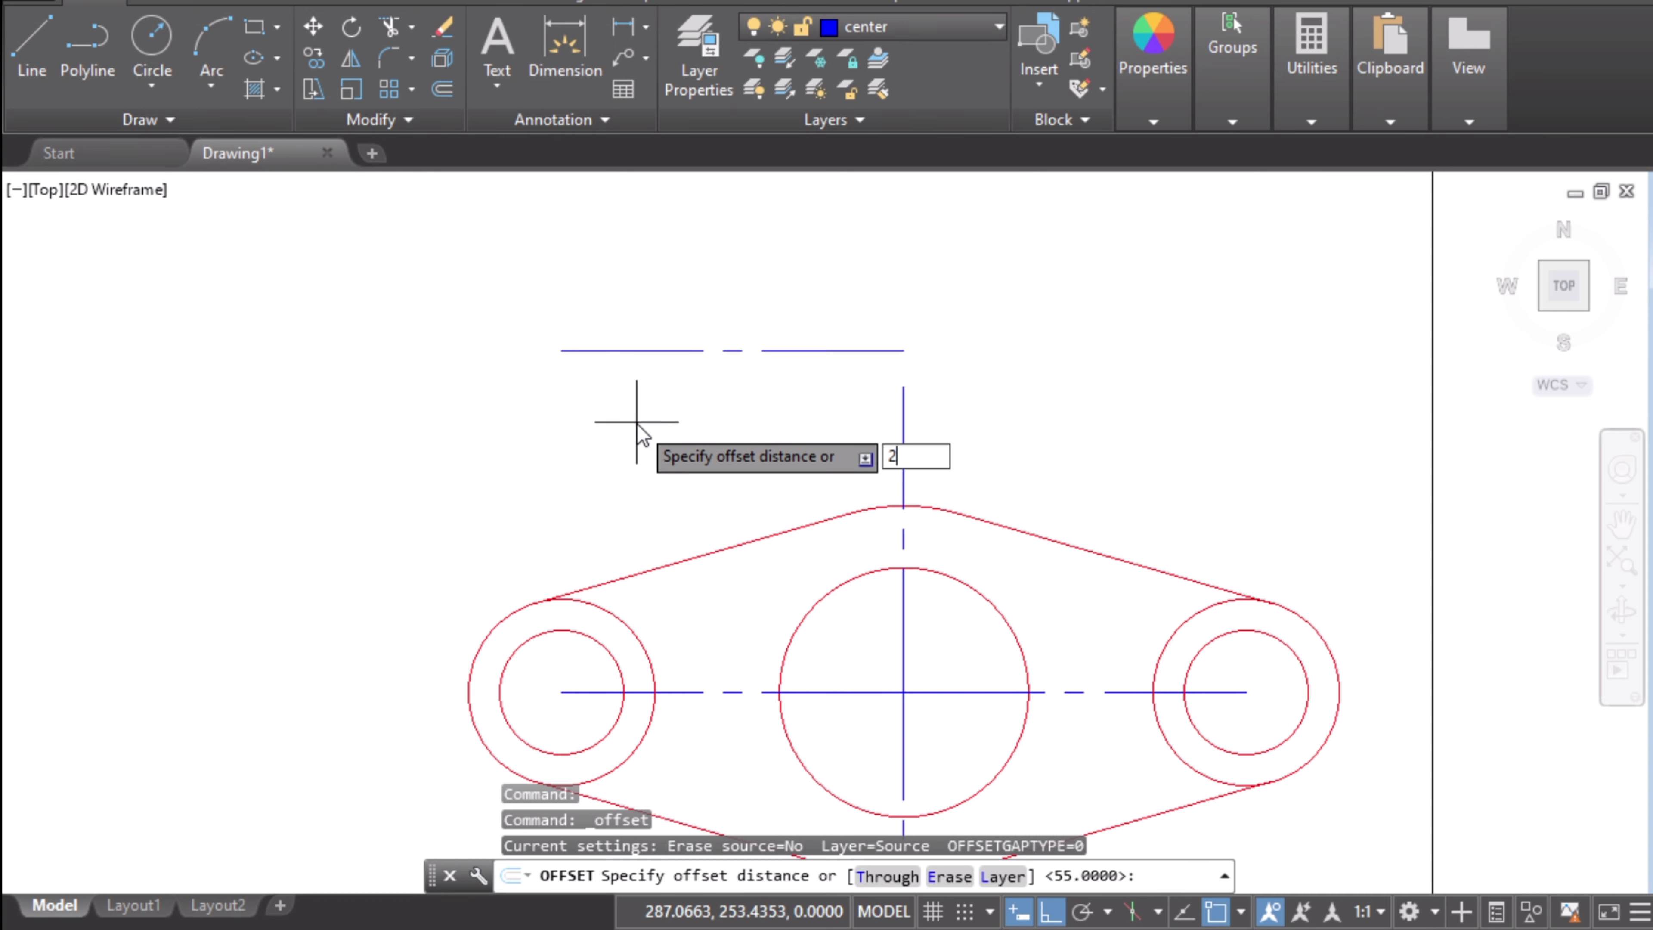
{"action": "type", "text": "0"}
{"action": "key", "text": "Return"}
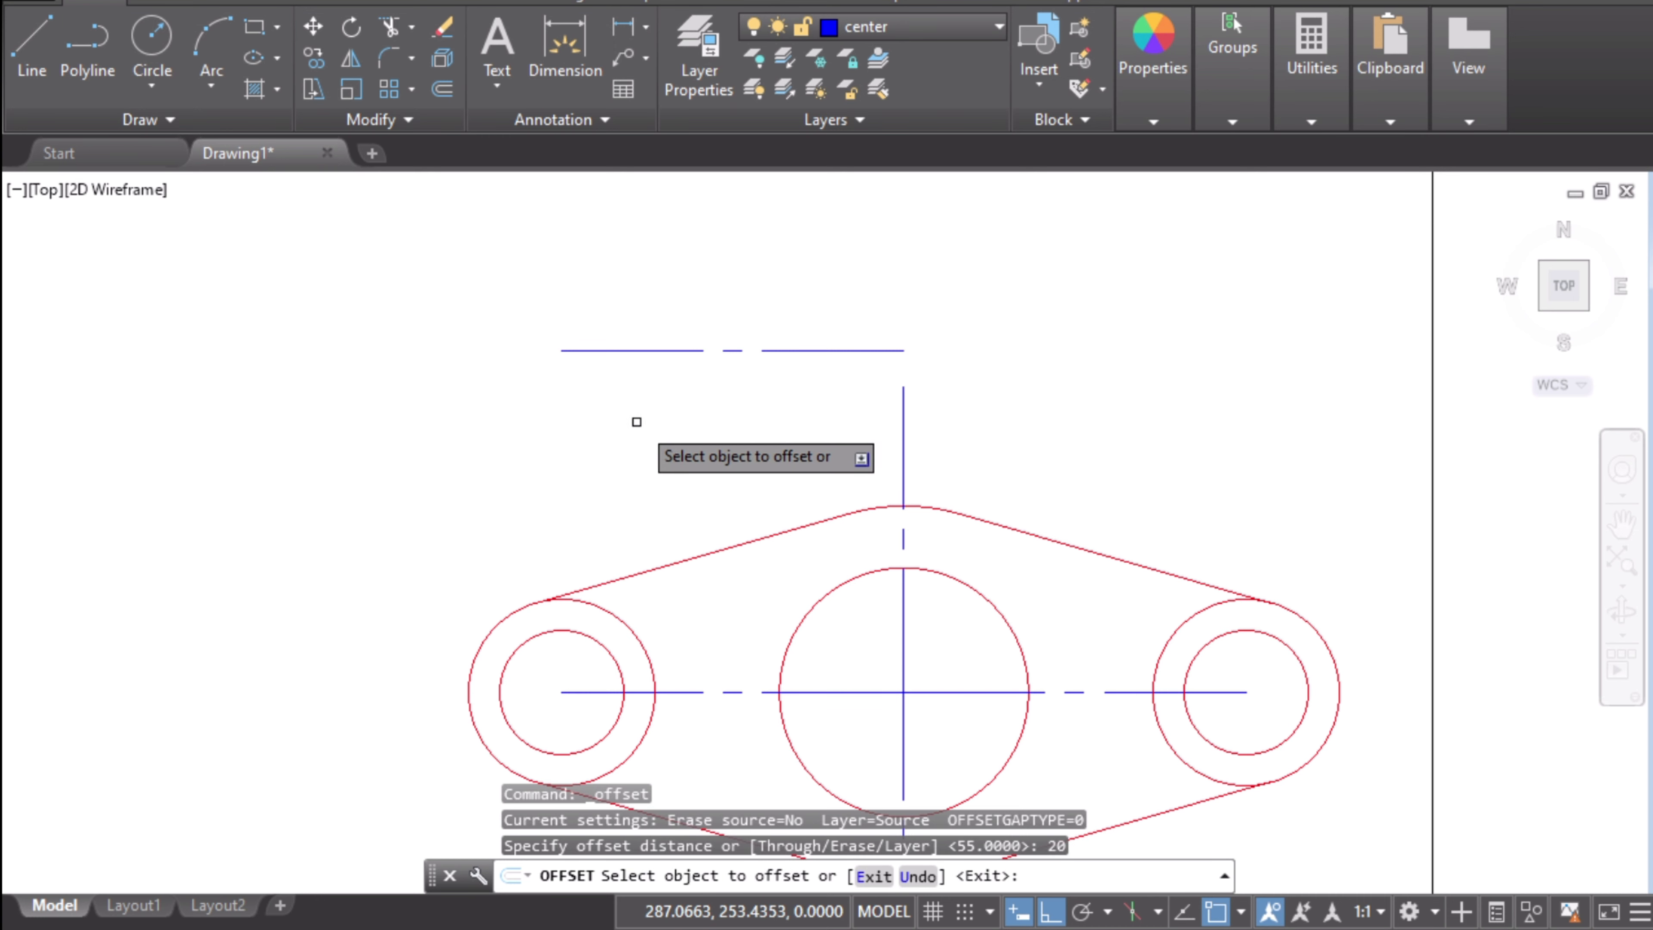
{"action": "left_click", "coordinate": [902, 412]}
{"action": "left_click", "coordinate": [667, 442]}
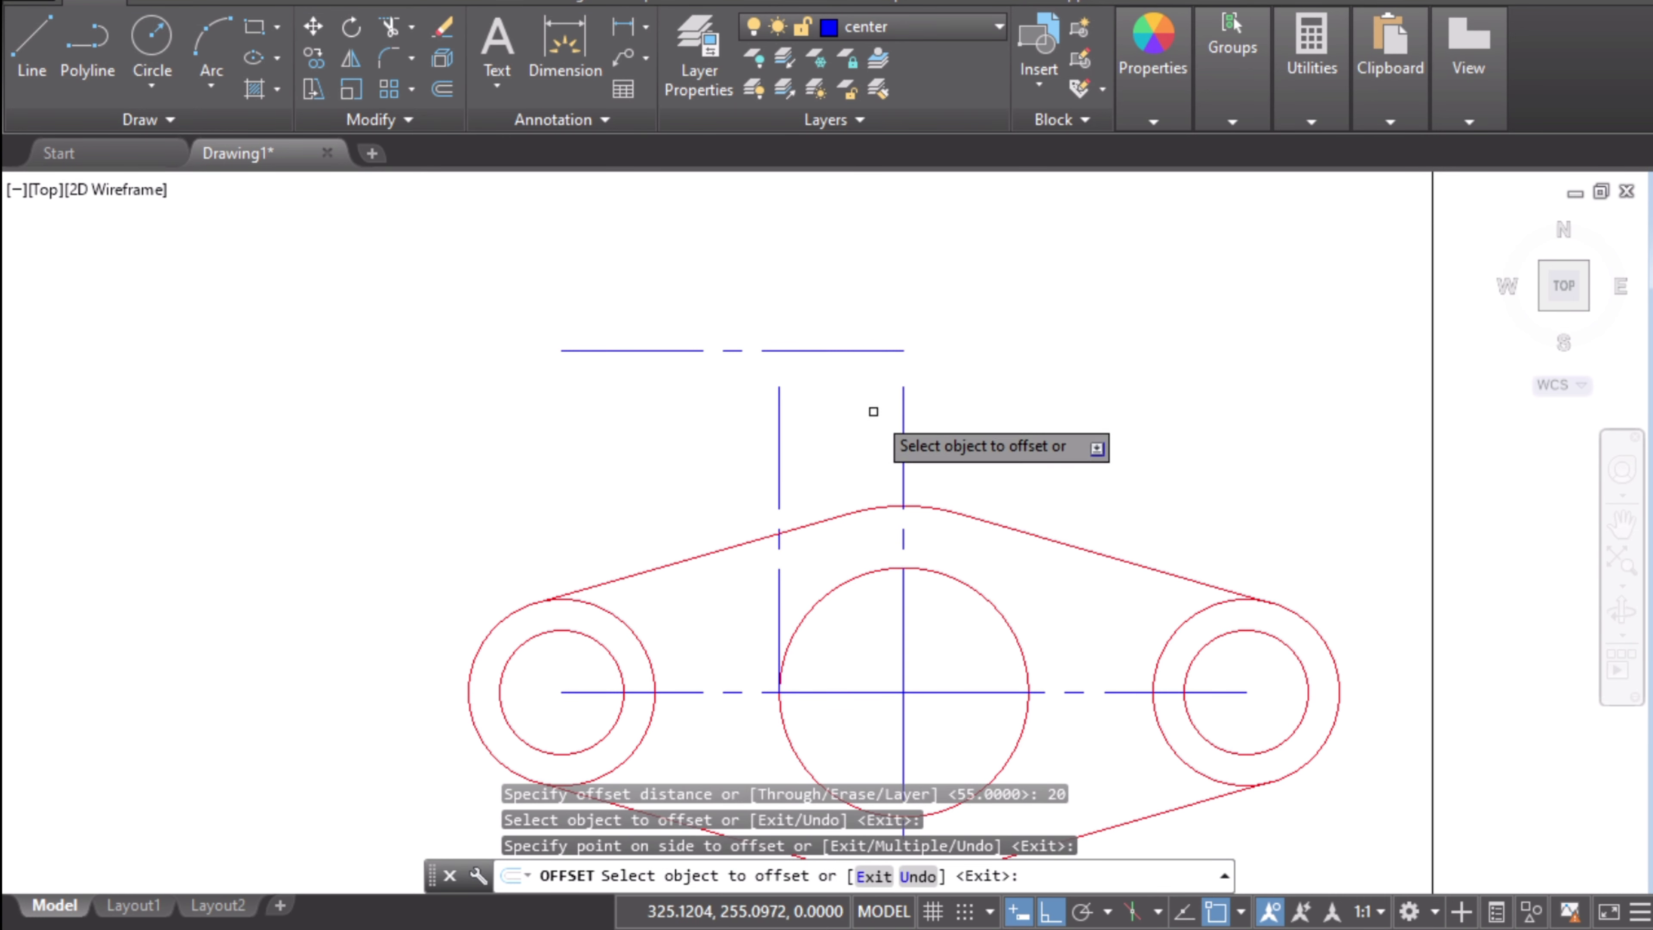
{"action": "key", "text": "Escape"}
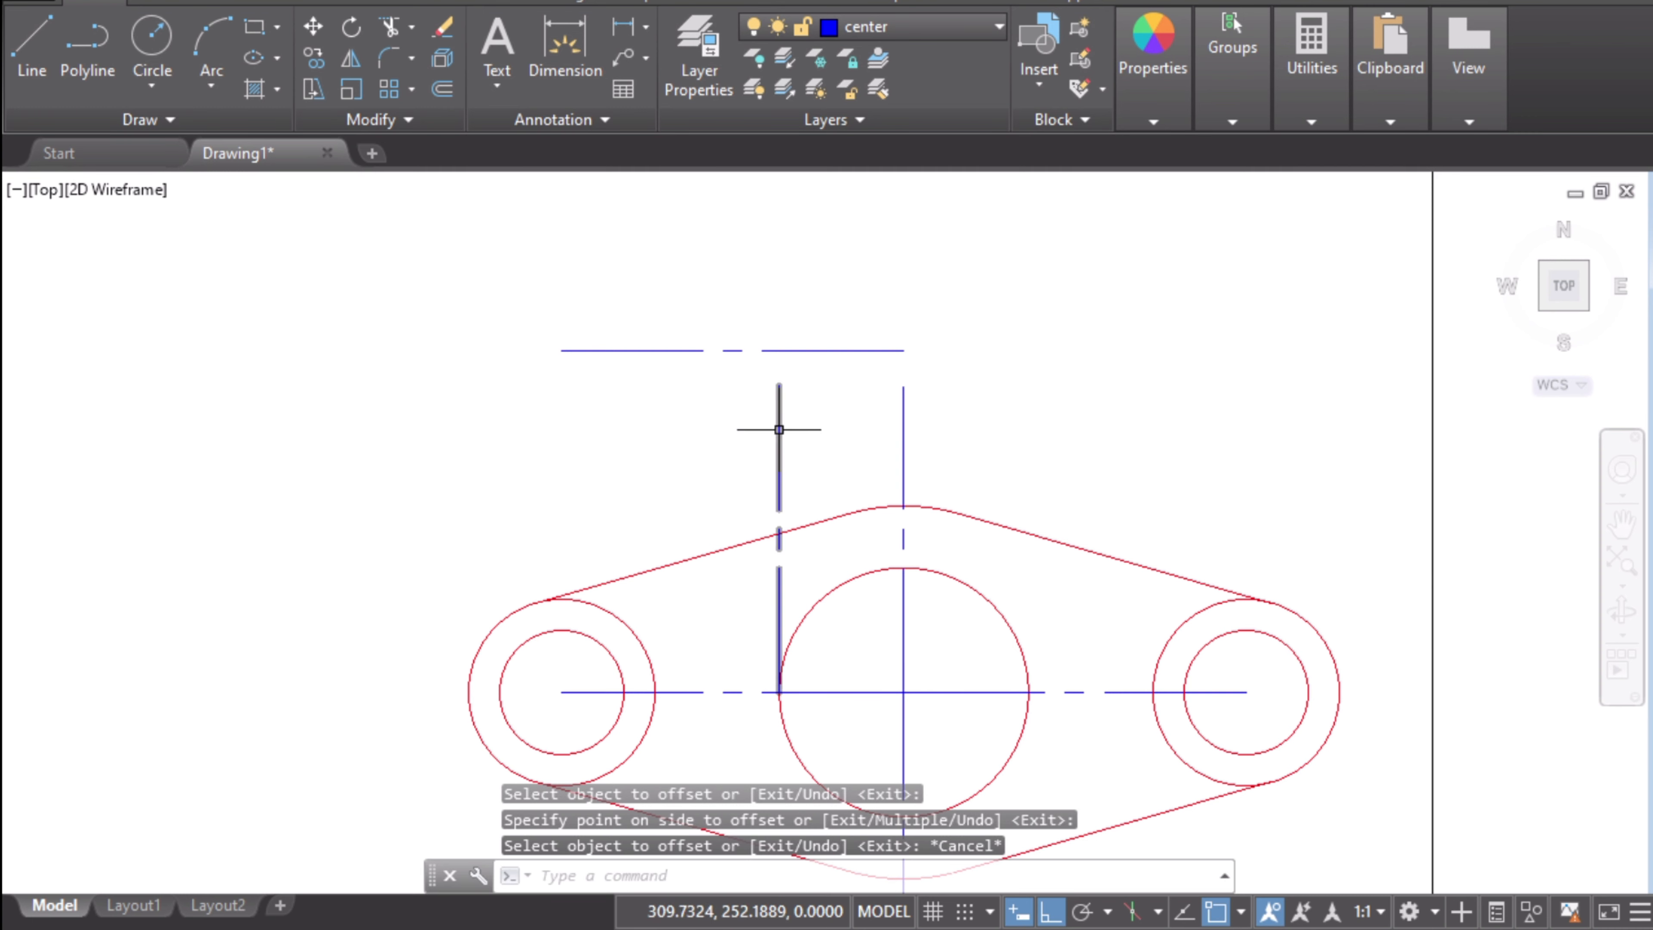
- Stretch the upper end of the offset vertical center line upward past the upper horizontal center line, stopping just below the drawing border
{"action": "left_click", "coordinate": [779, 424]}
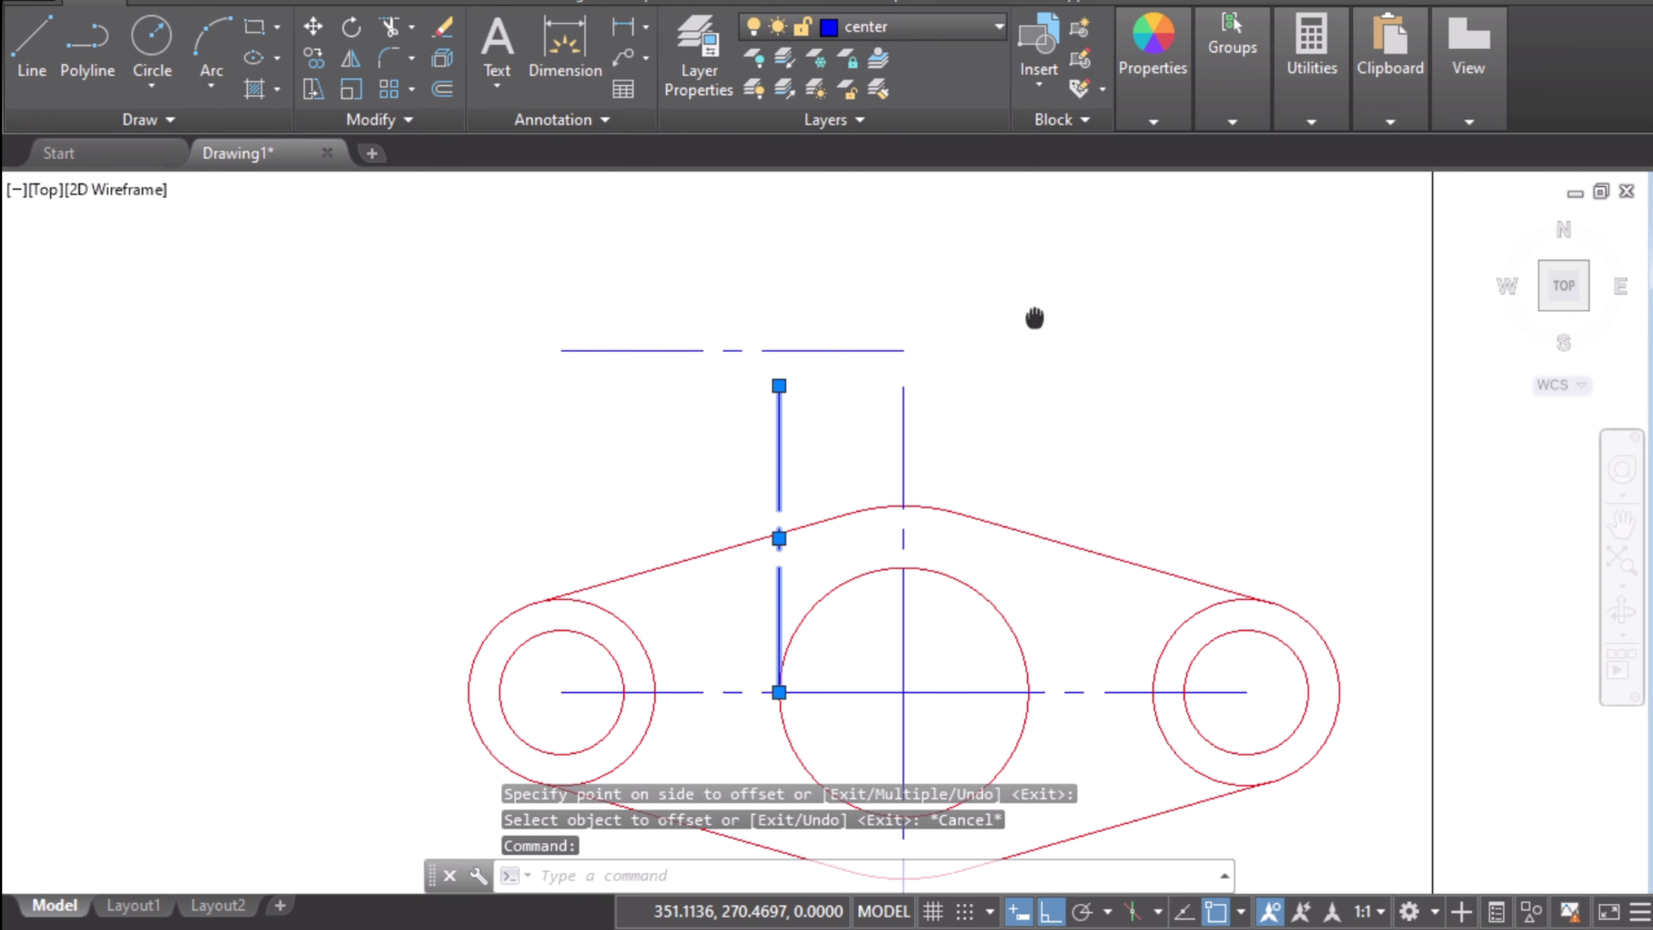
{"action": "middle_click_drag", "start_coordinate": [1033, 318], "coordinate": [1032, 488]}
{"action": "left_click", "coordinate": [782, 568]}
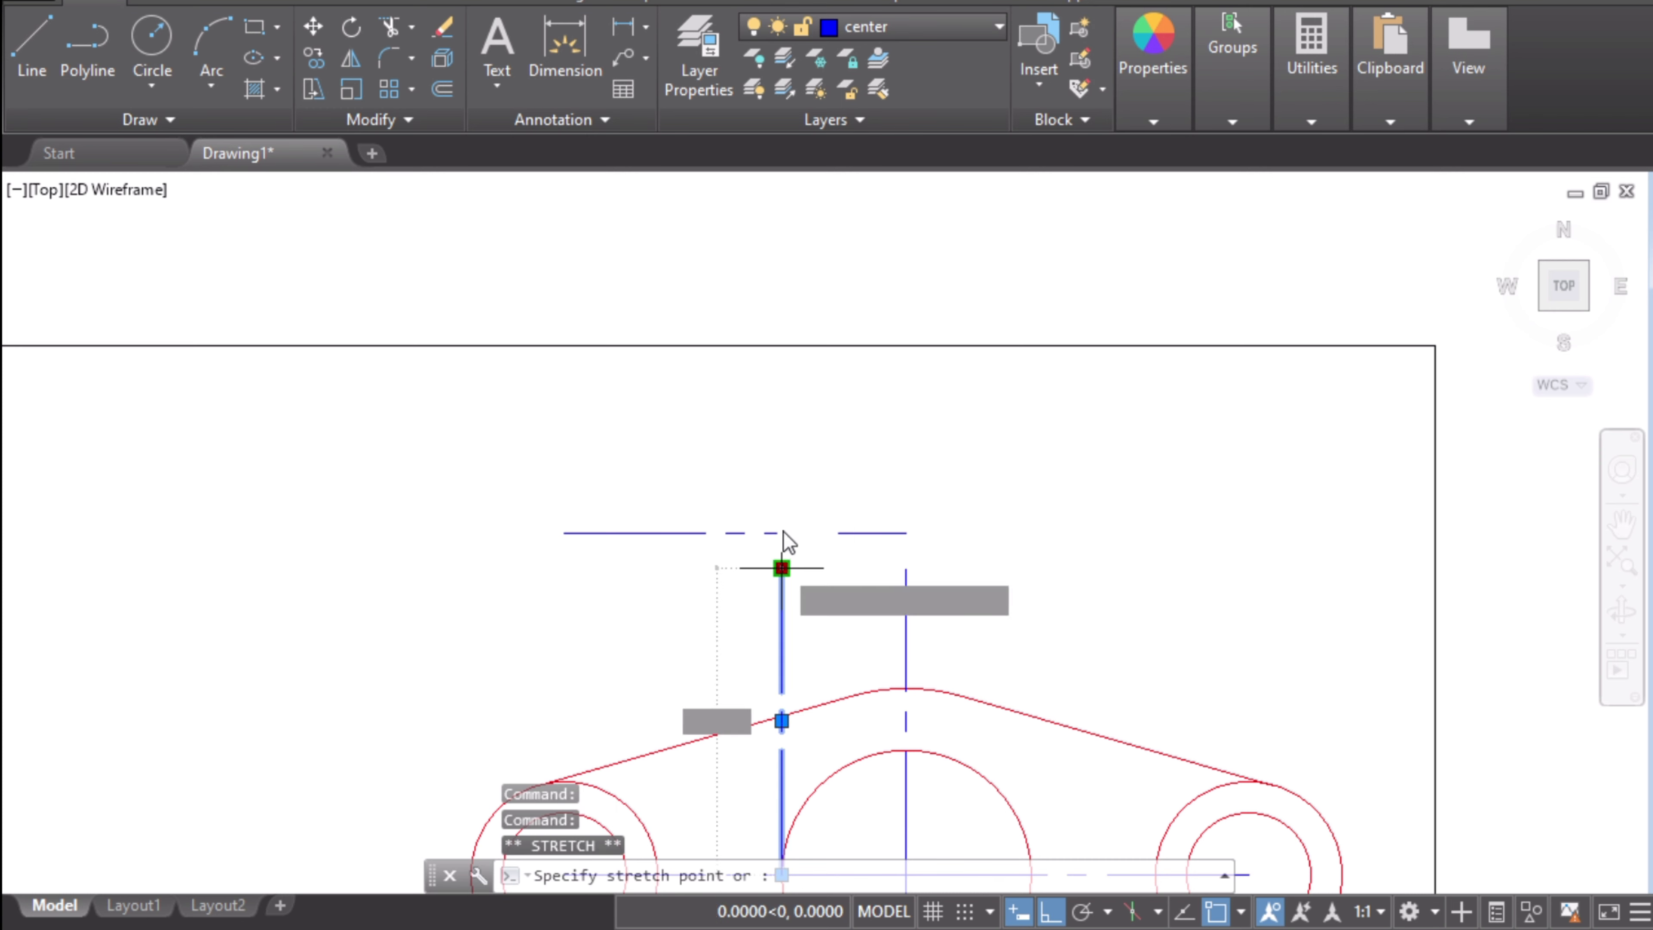
{"action": "left_click", "coordinate": [782, 384]}
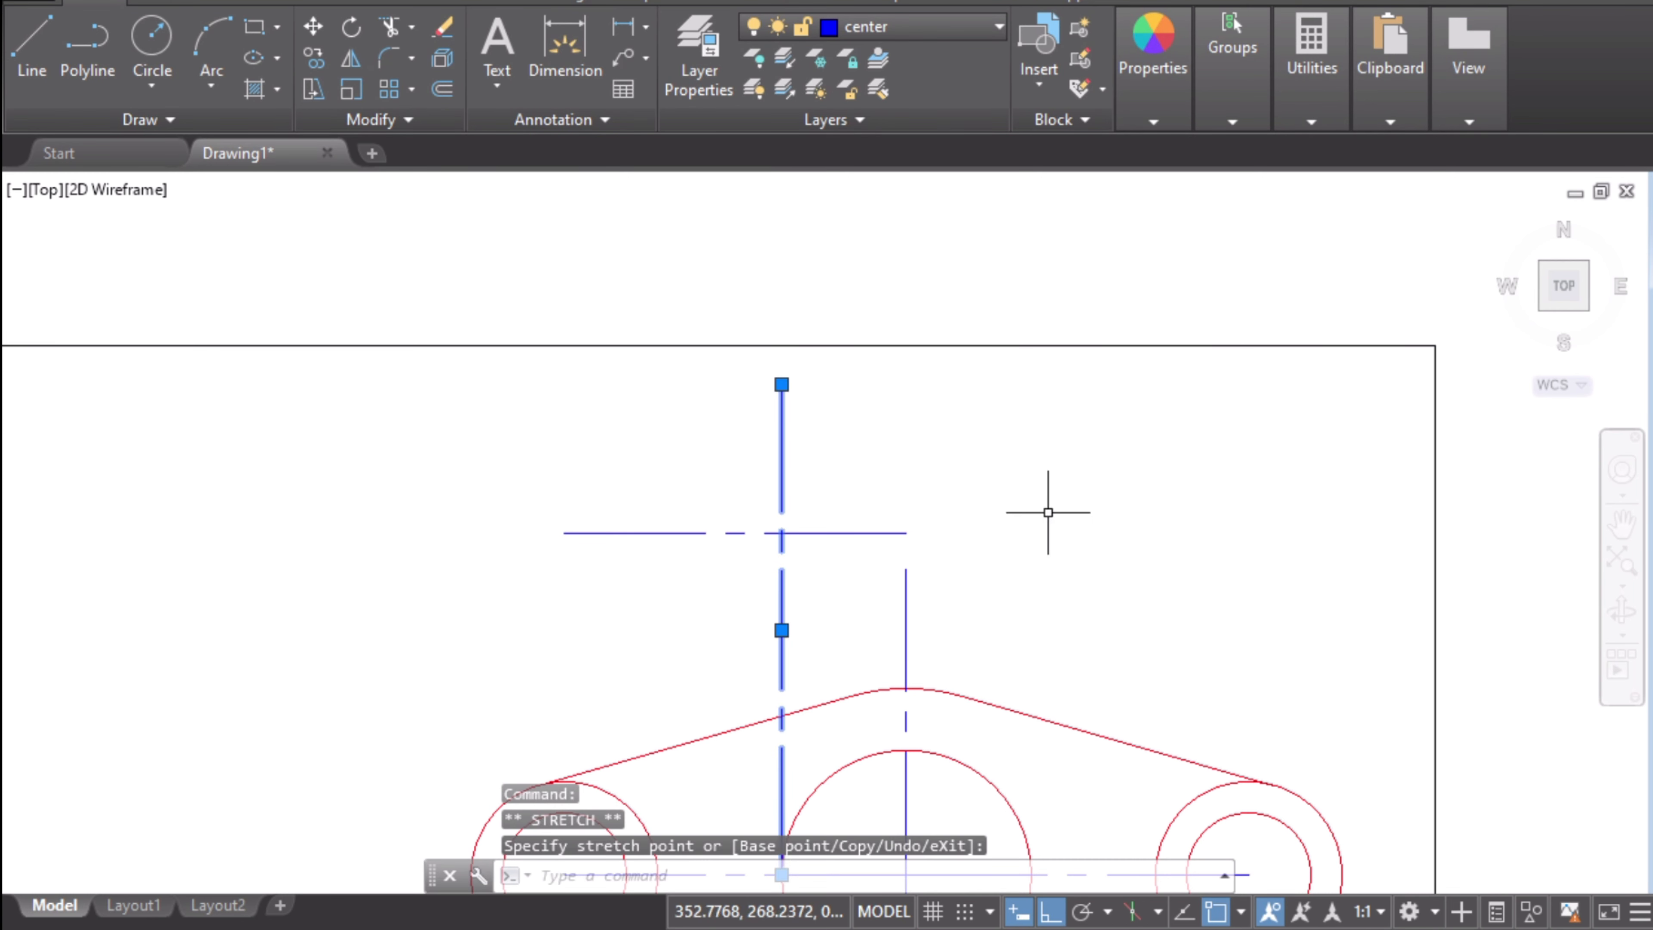
- Switch to Snip & Sketch to check the upper holes' diameters on the reference image, and return to AutoCAD
{"action": "key", "text": "Escape"}
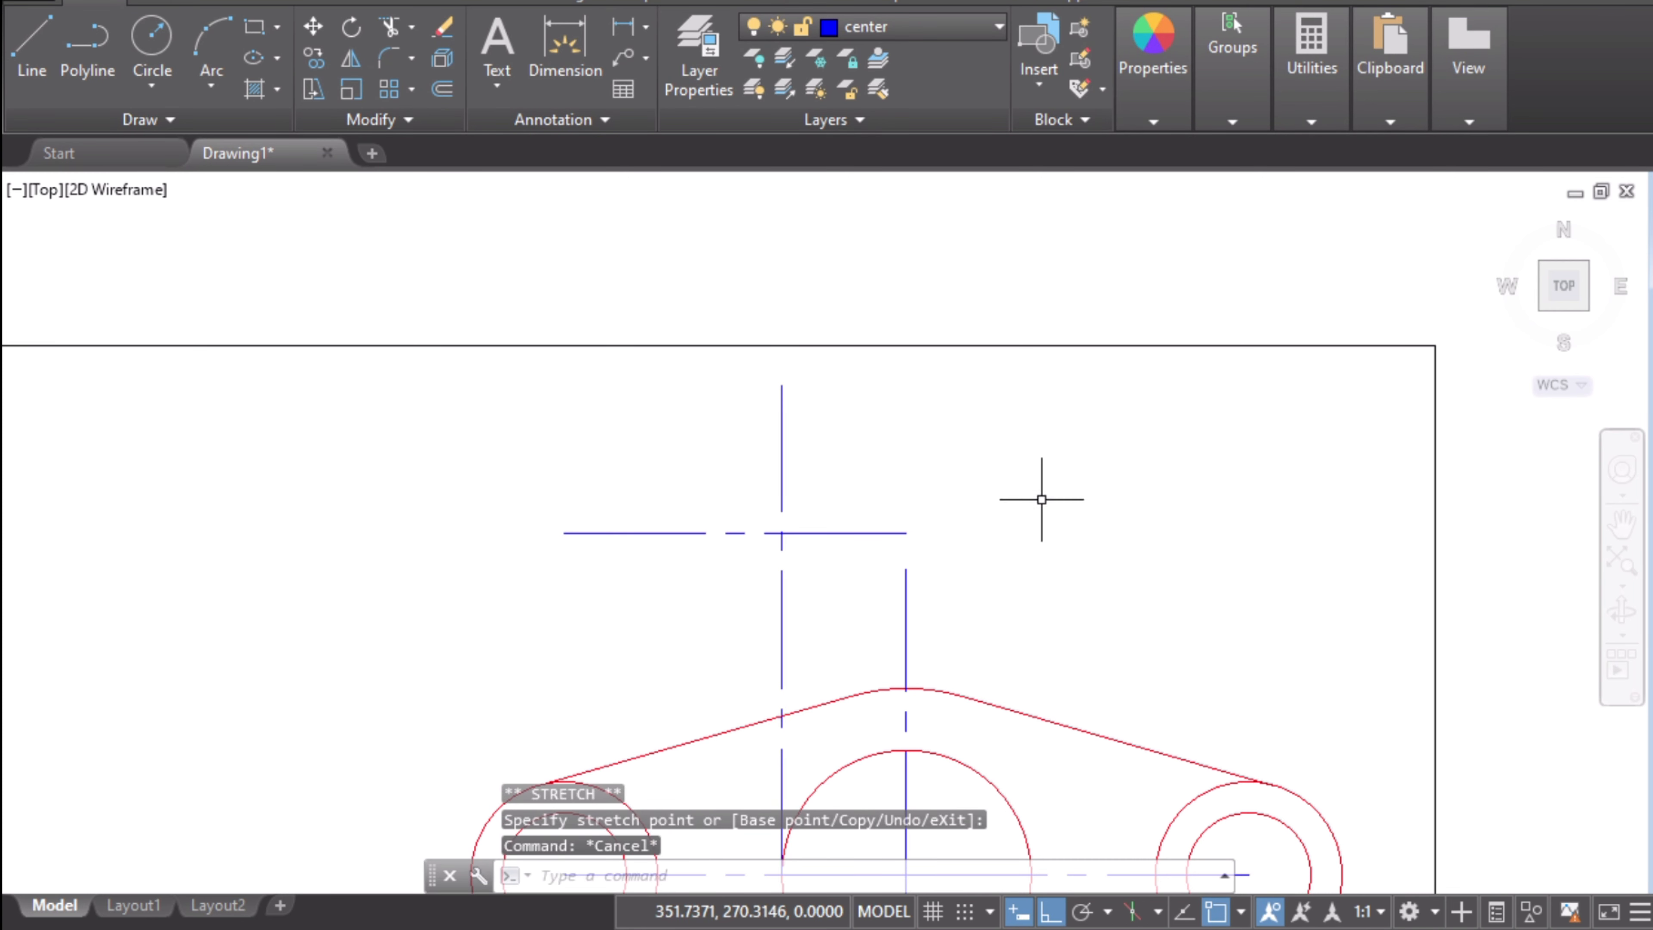
{"action": "left_click", "coordinate": [911, 929]}
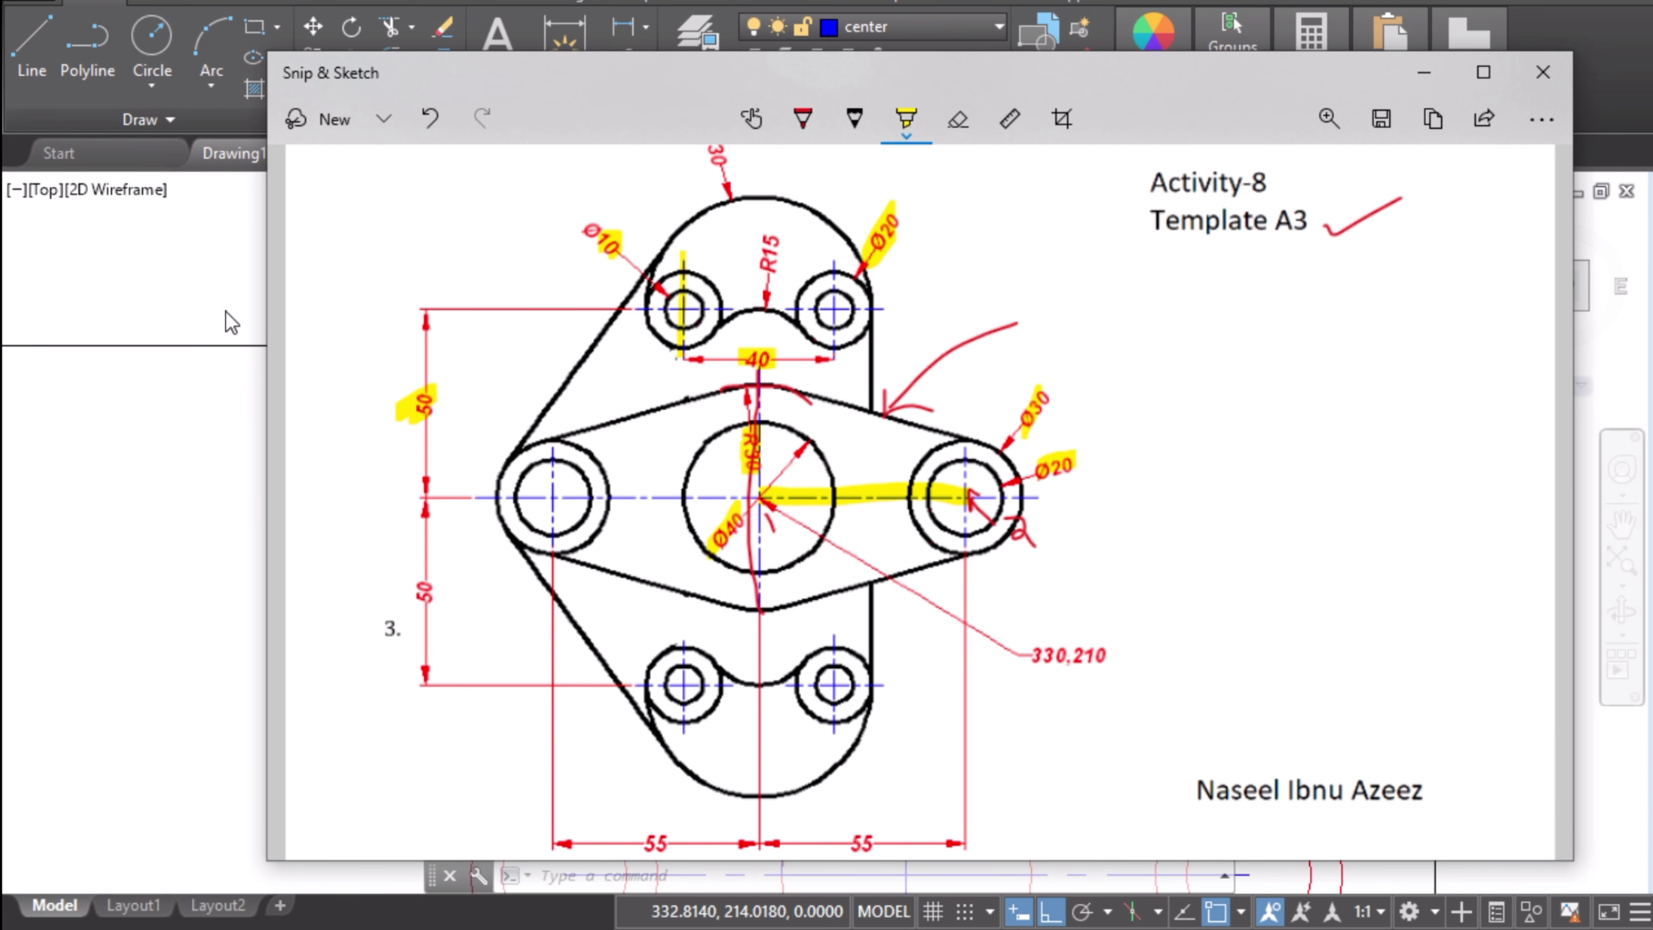
{"action": "left_click", "coordinate": [229, 296]}
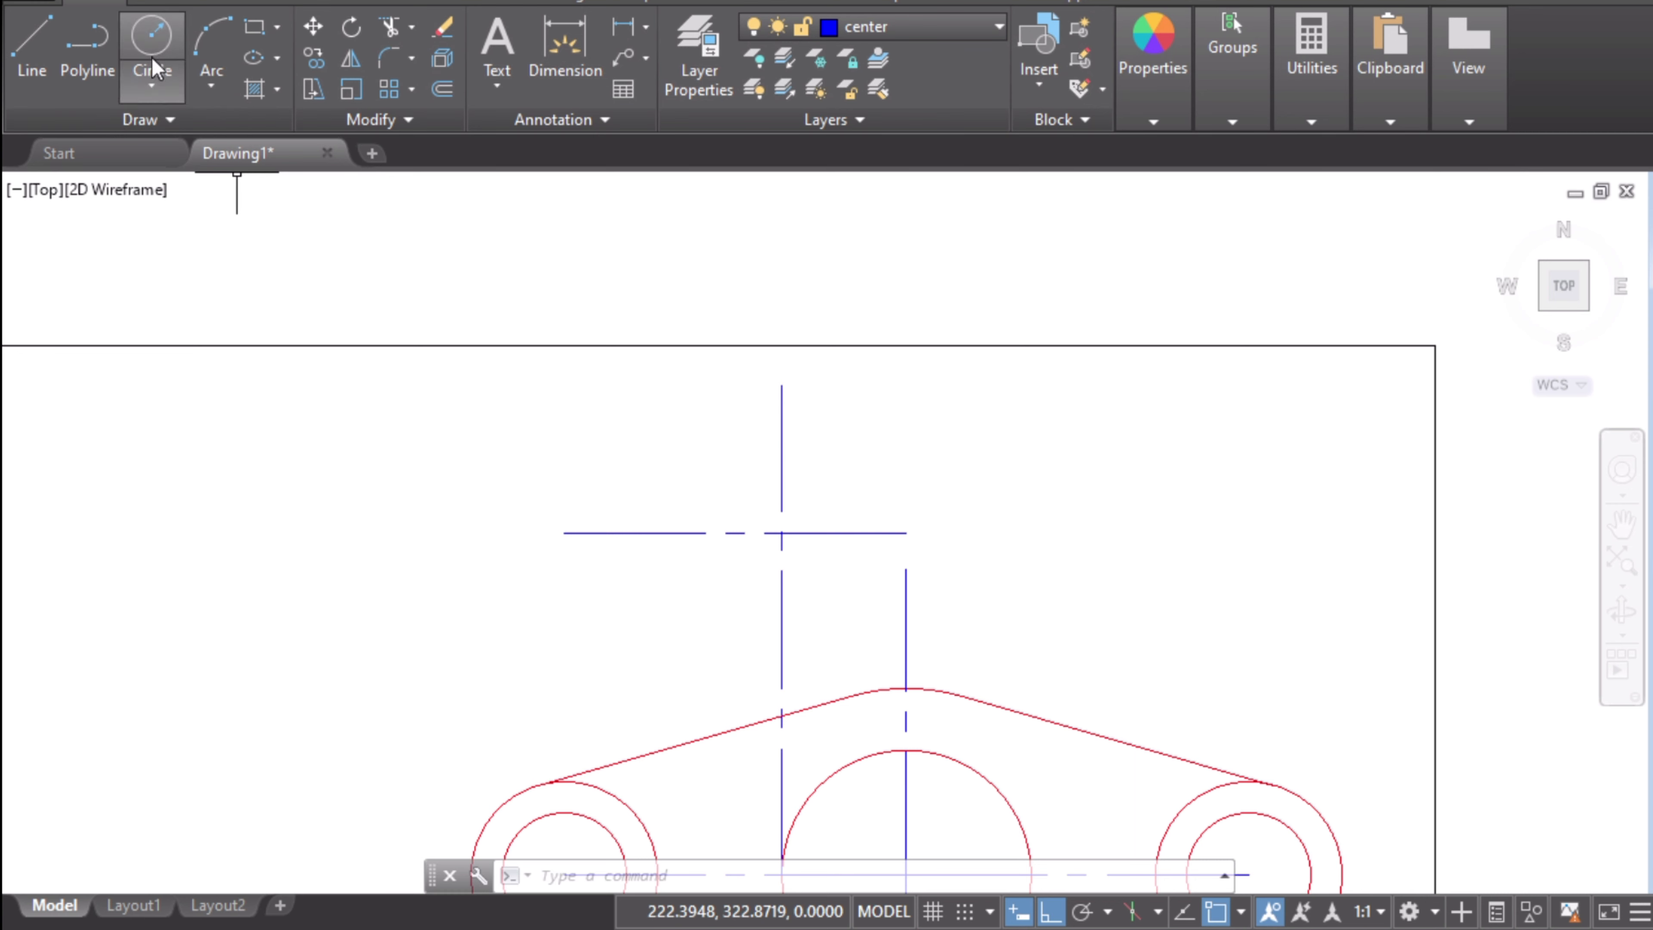
- Make the object layer current and draw a 10-diameter circle where the upper horizontal and offset vertical center lines cross
{"action": "left_click", "coordinate": [153, 83]}
{"action": "left_click", "coordinate": [220, 184]}
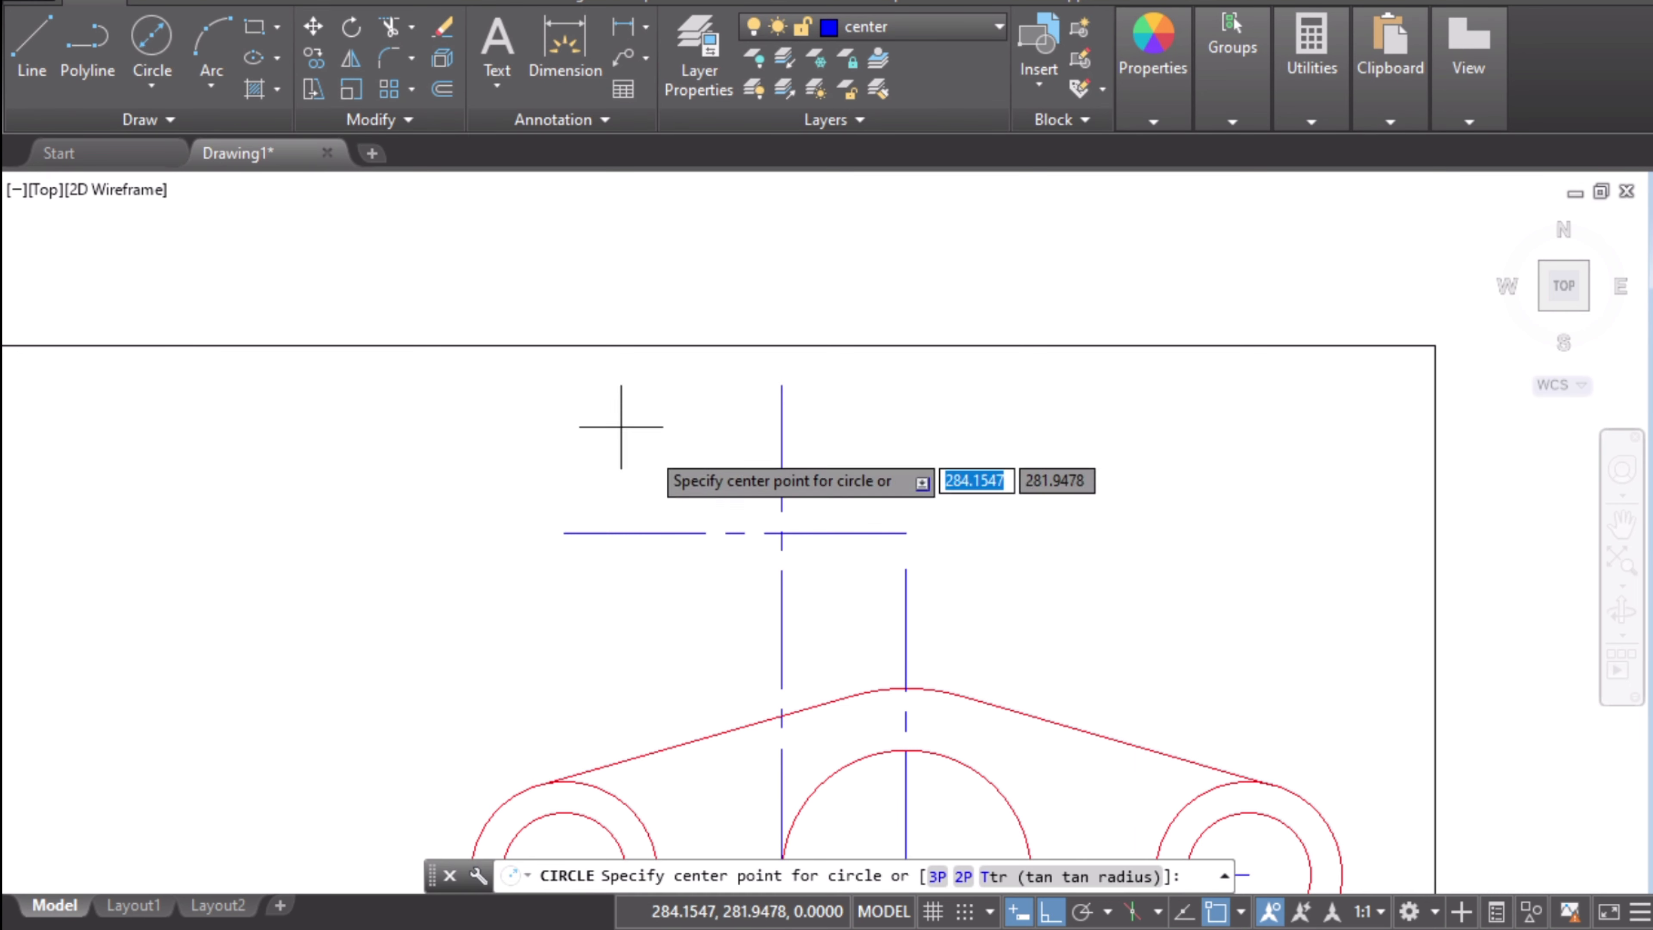
{"action": "left_click", "coordinate": [895, 38]}
{"action": "left_click", "coordinate": [890, 156]}
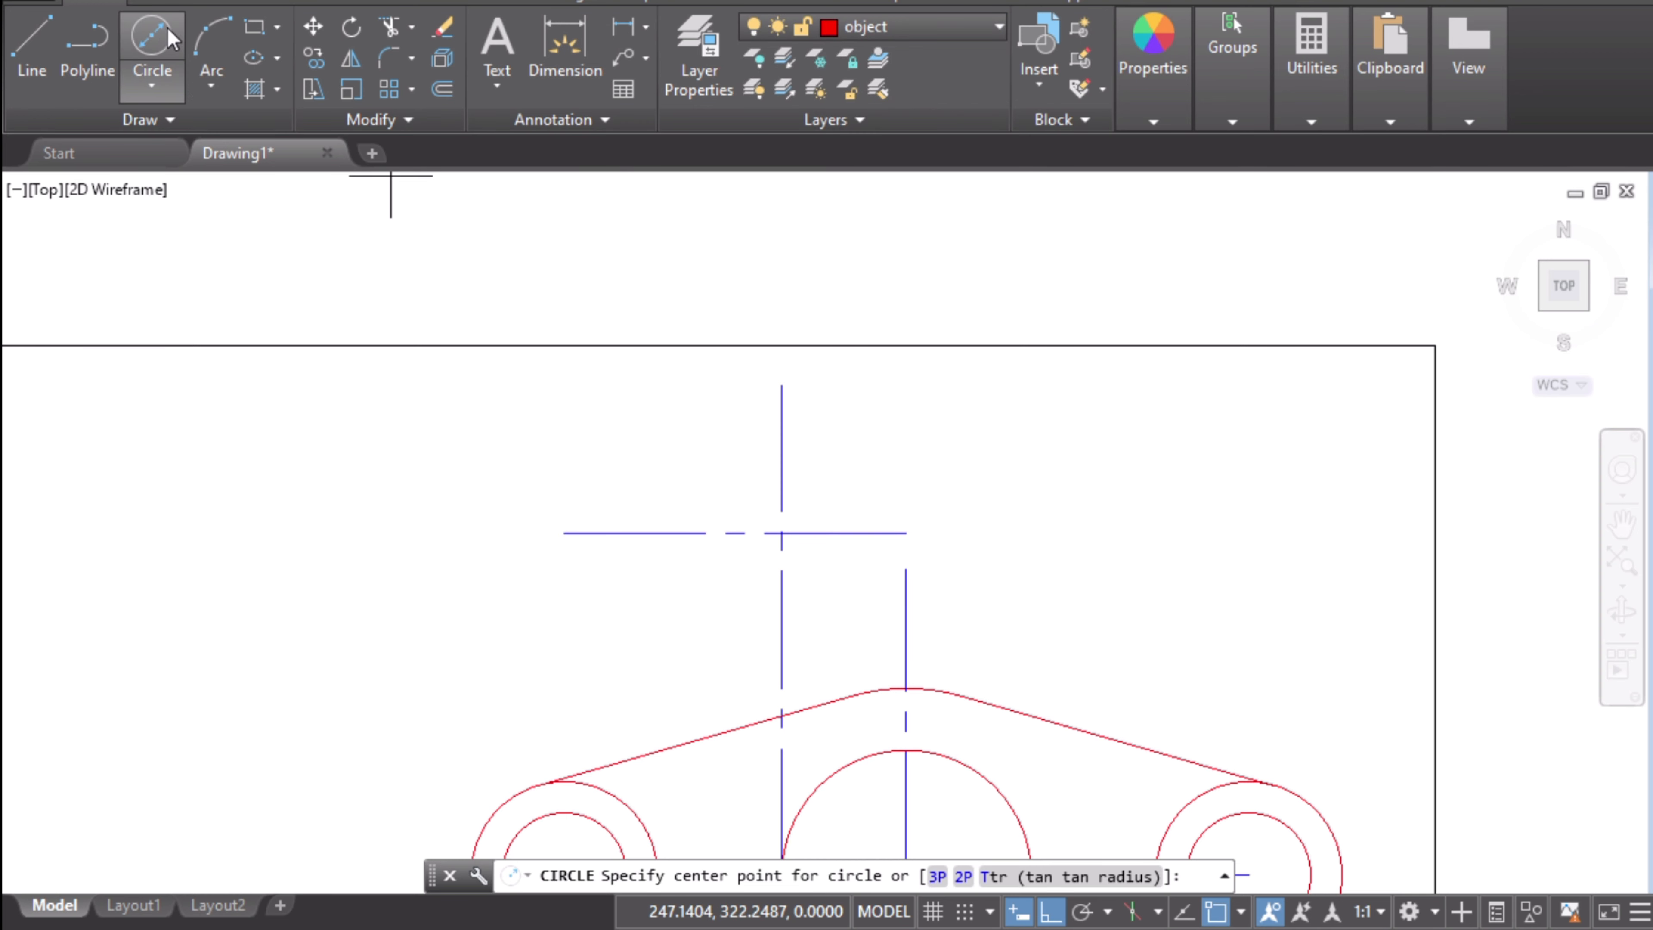
{"action": "scroll", "coordinate": [783, 536], "scroll_direction": "up", "scroll_amount": 2}
{"action": "left_click", "coordinate": [781, 530]}
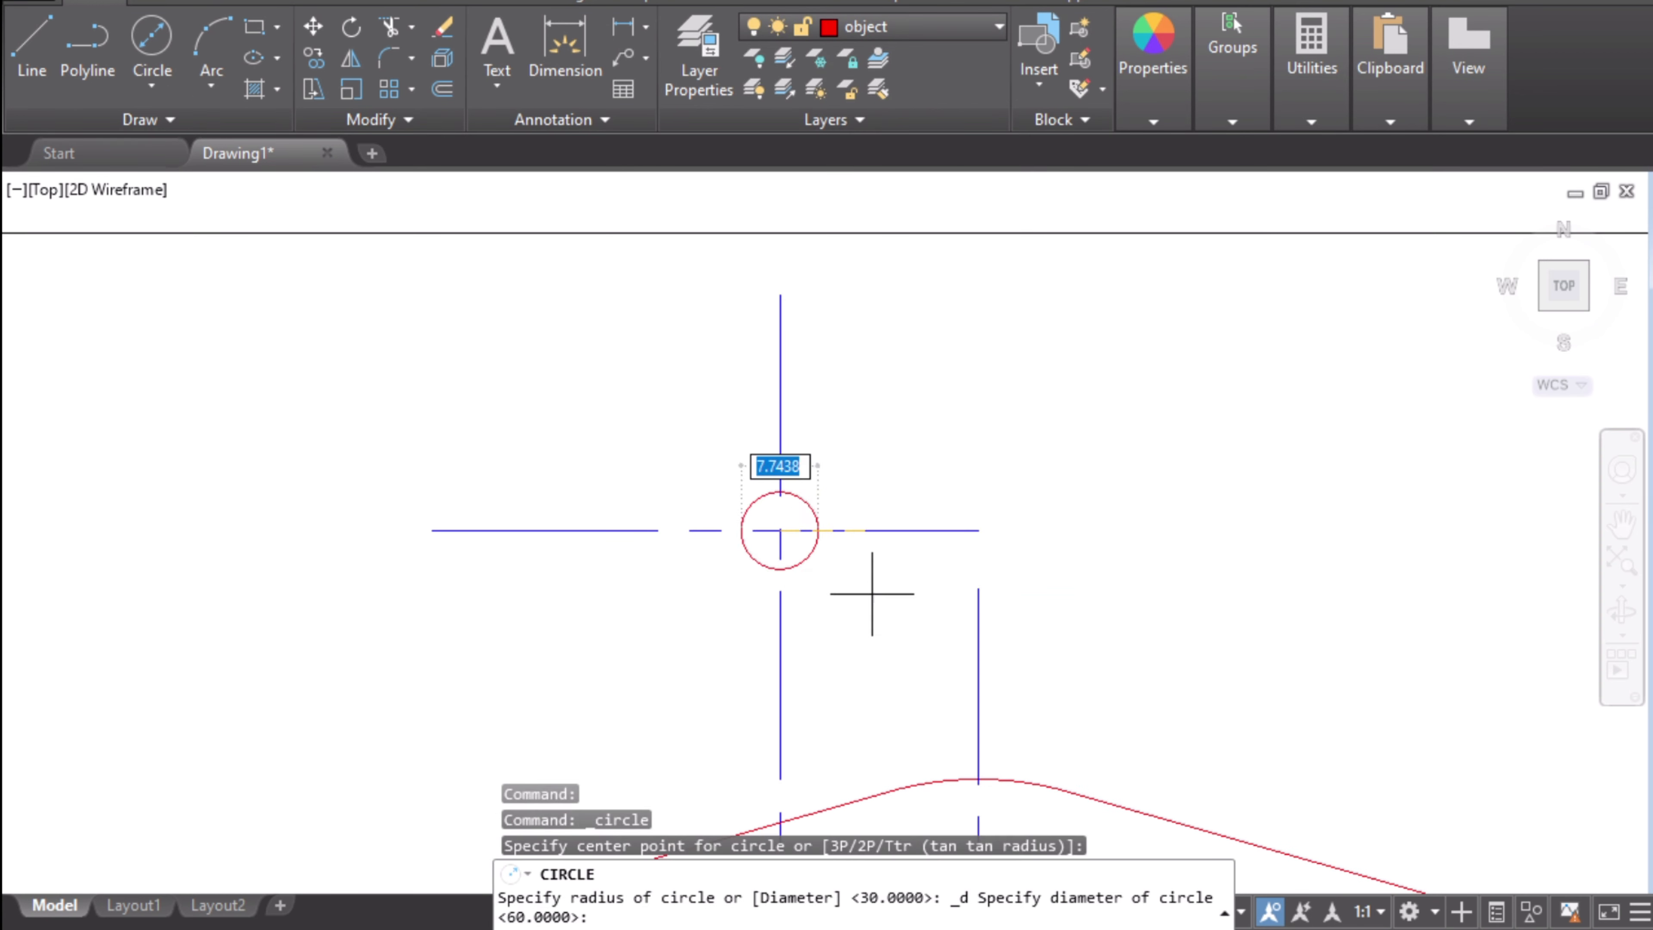
{"action": "type", "text": "10"}
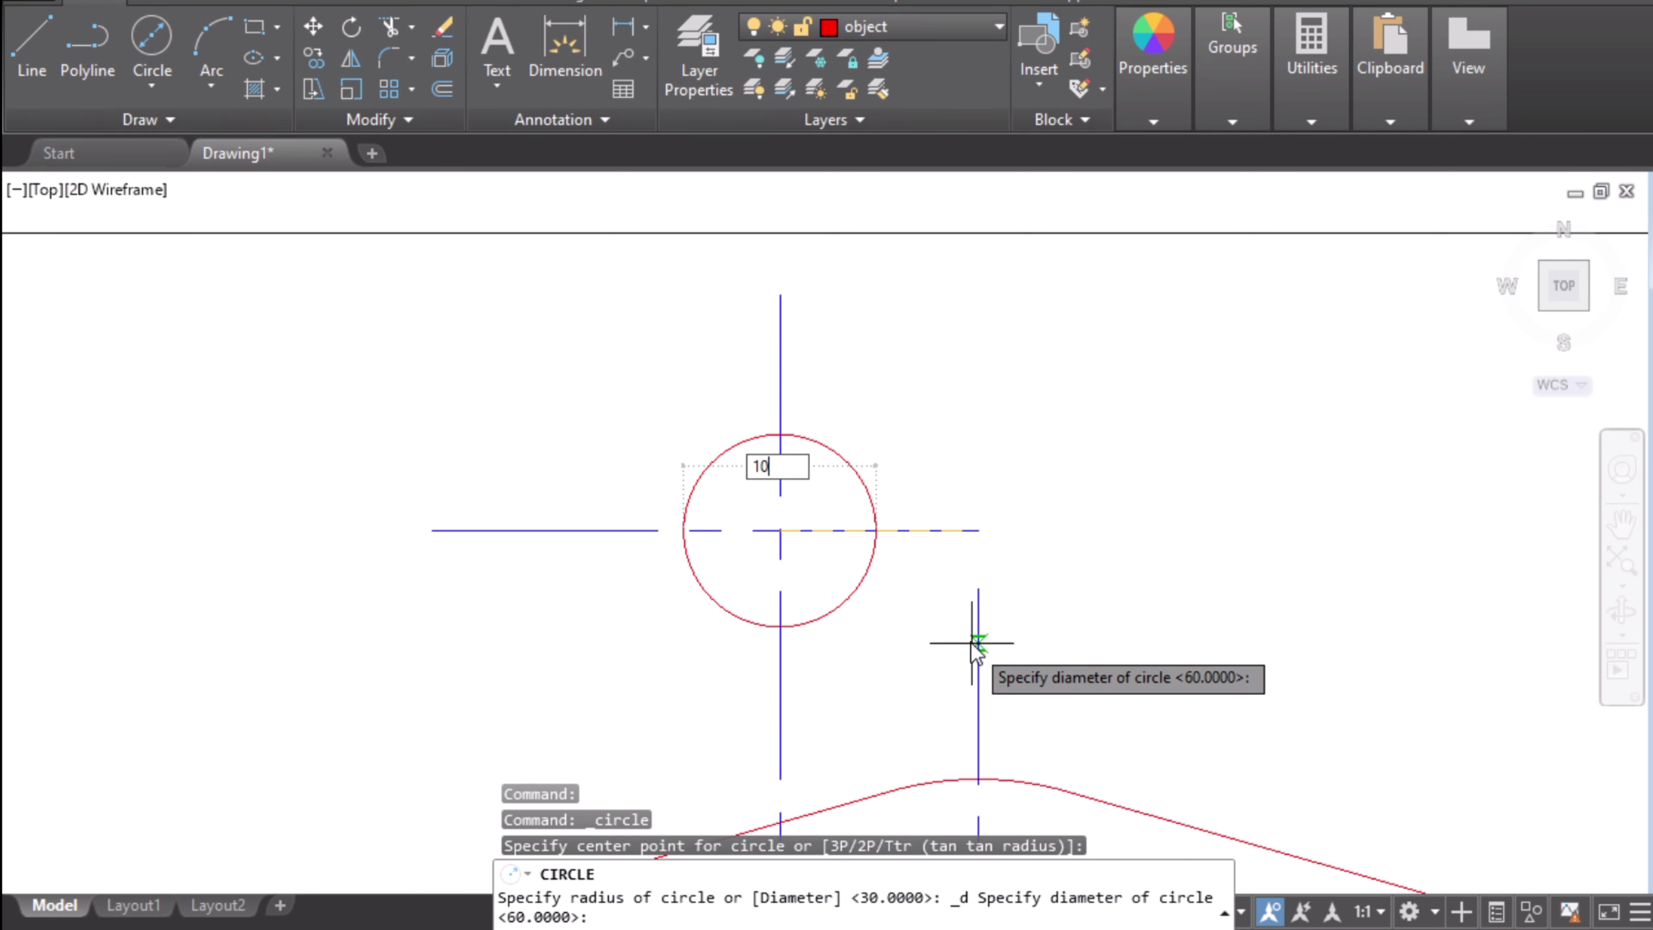
{"action": "key", "text": "Return"}
- Draw a 20-diameter circle concentric with the small upper-left hole
{"action": "left_click", "coordinate": [151, 39]}
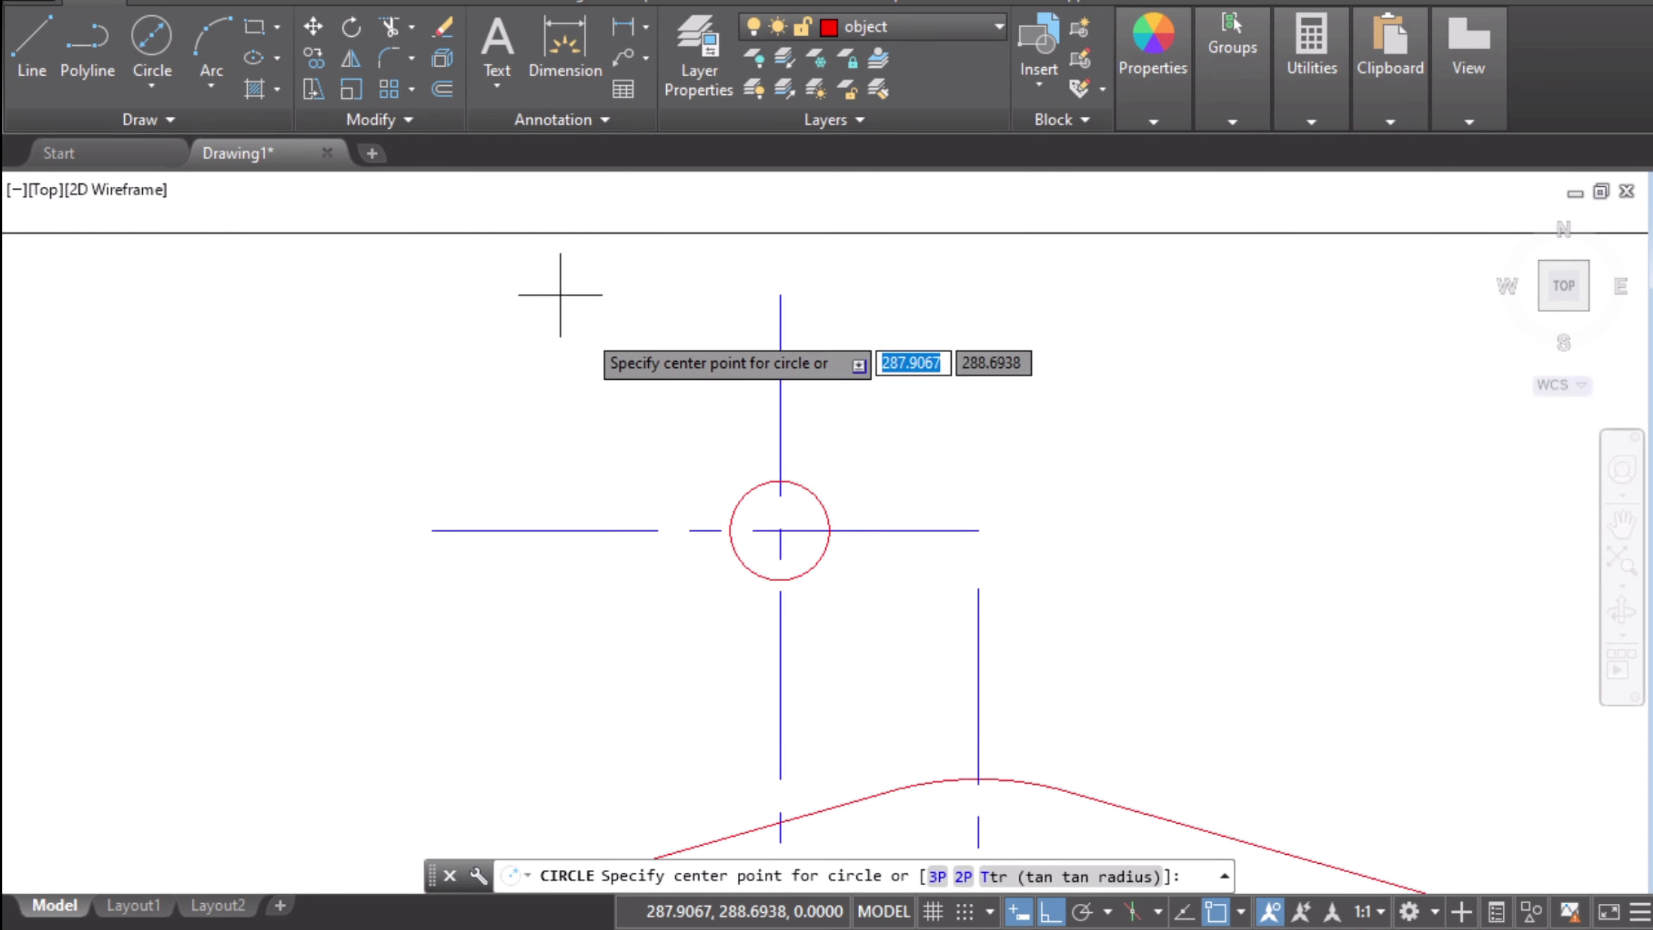
{"action": "scroll", "coordinate": [784, 540], "scroll_direction": "up", "scroll_amount": 4}
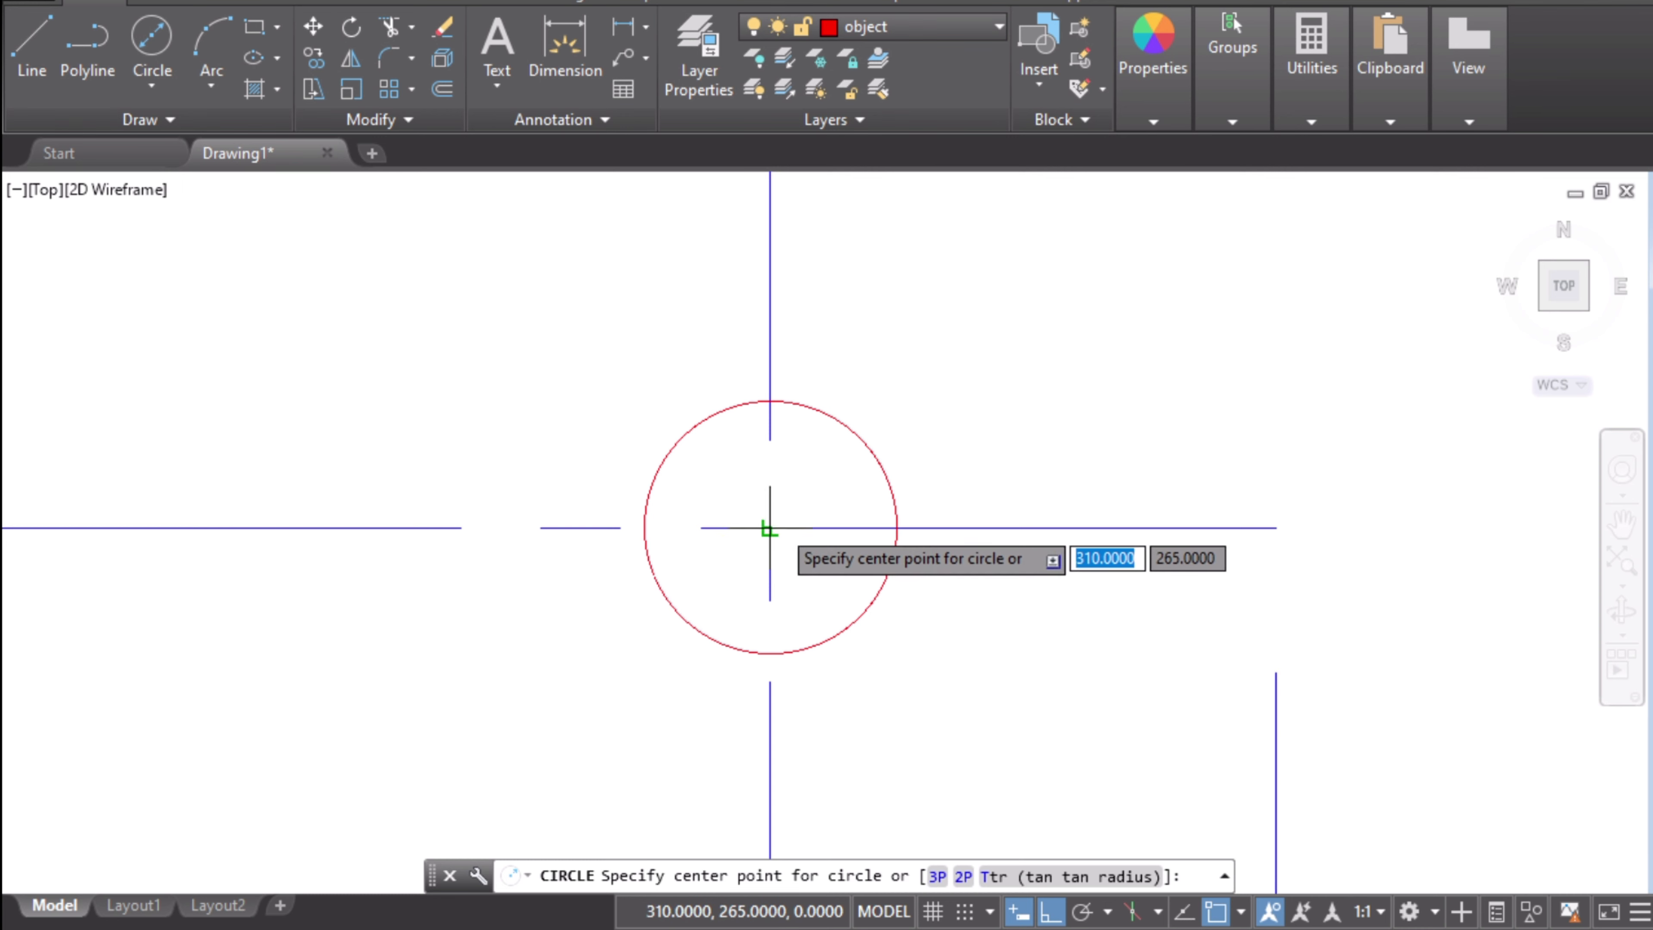
{"action": "left_click", "coordinate": [770, 529]}
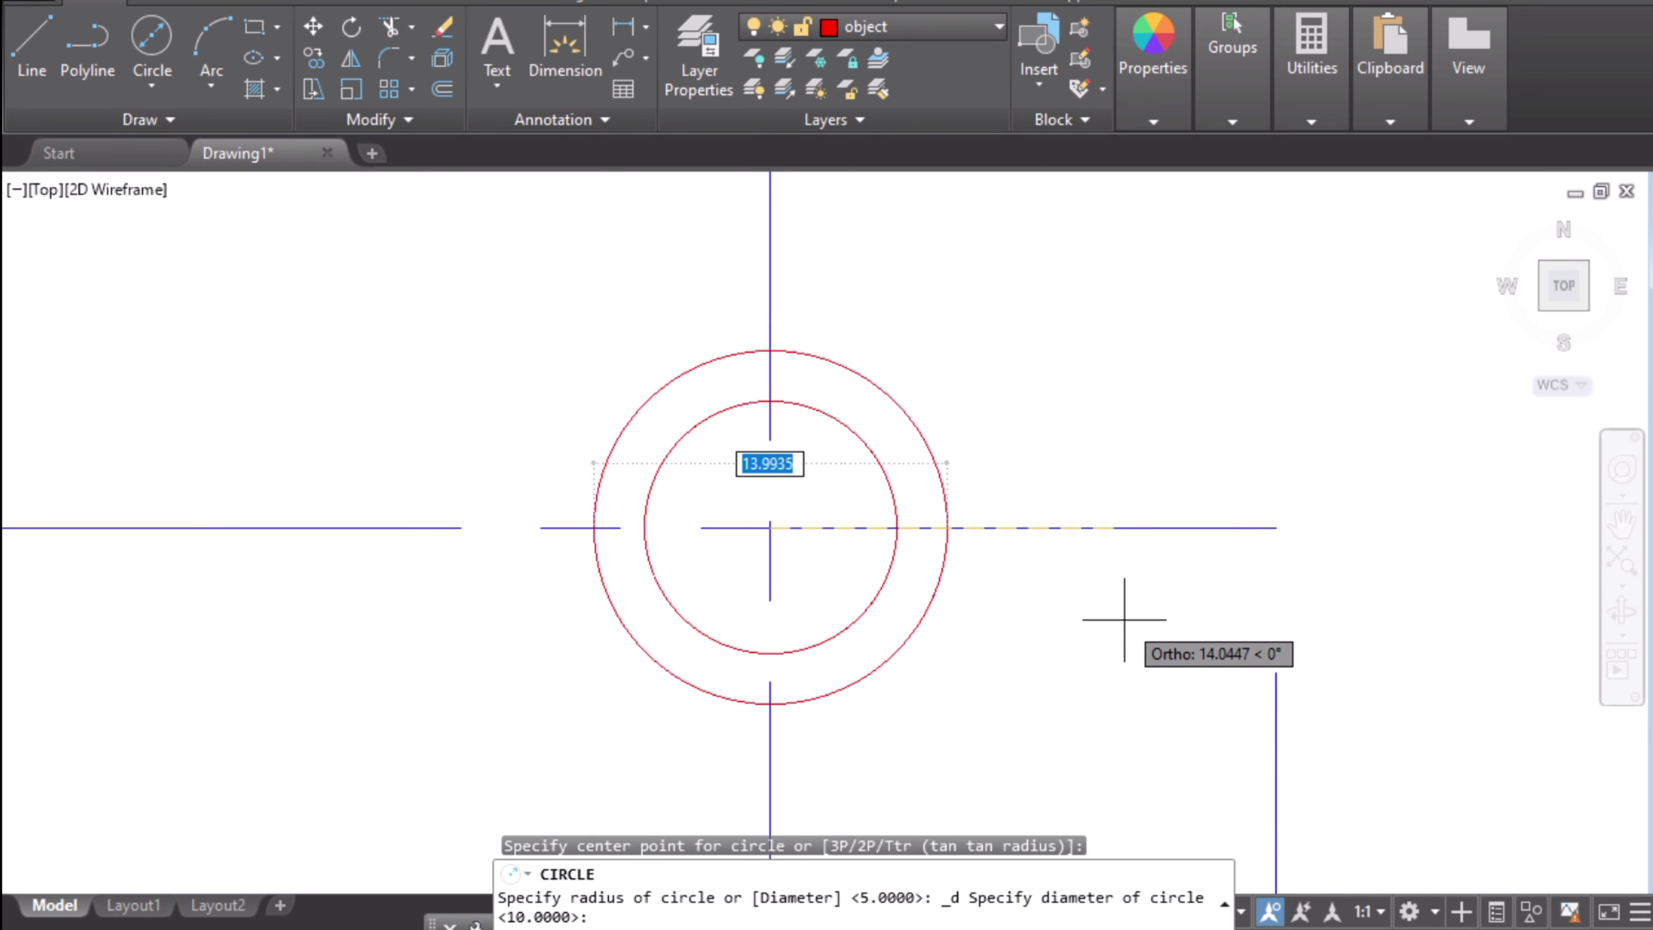
{"action": "type", "text": "20"}
{"action": "key", "text": "Return"}
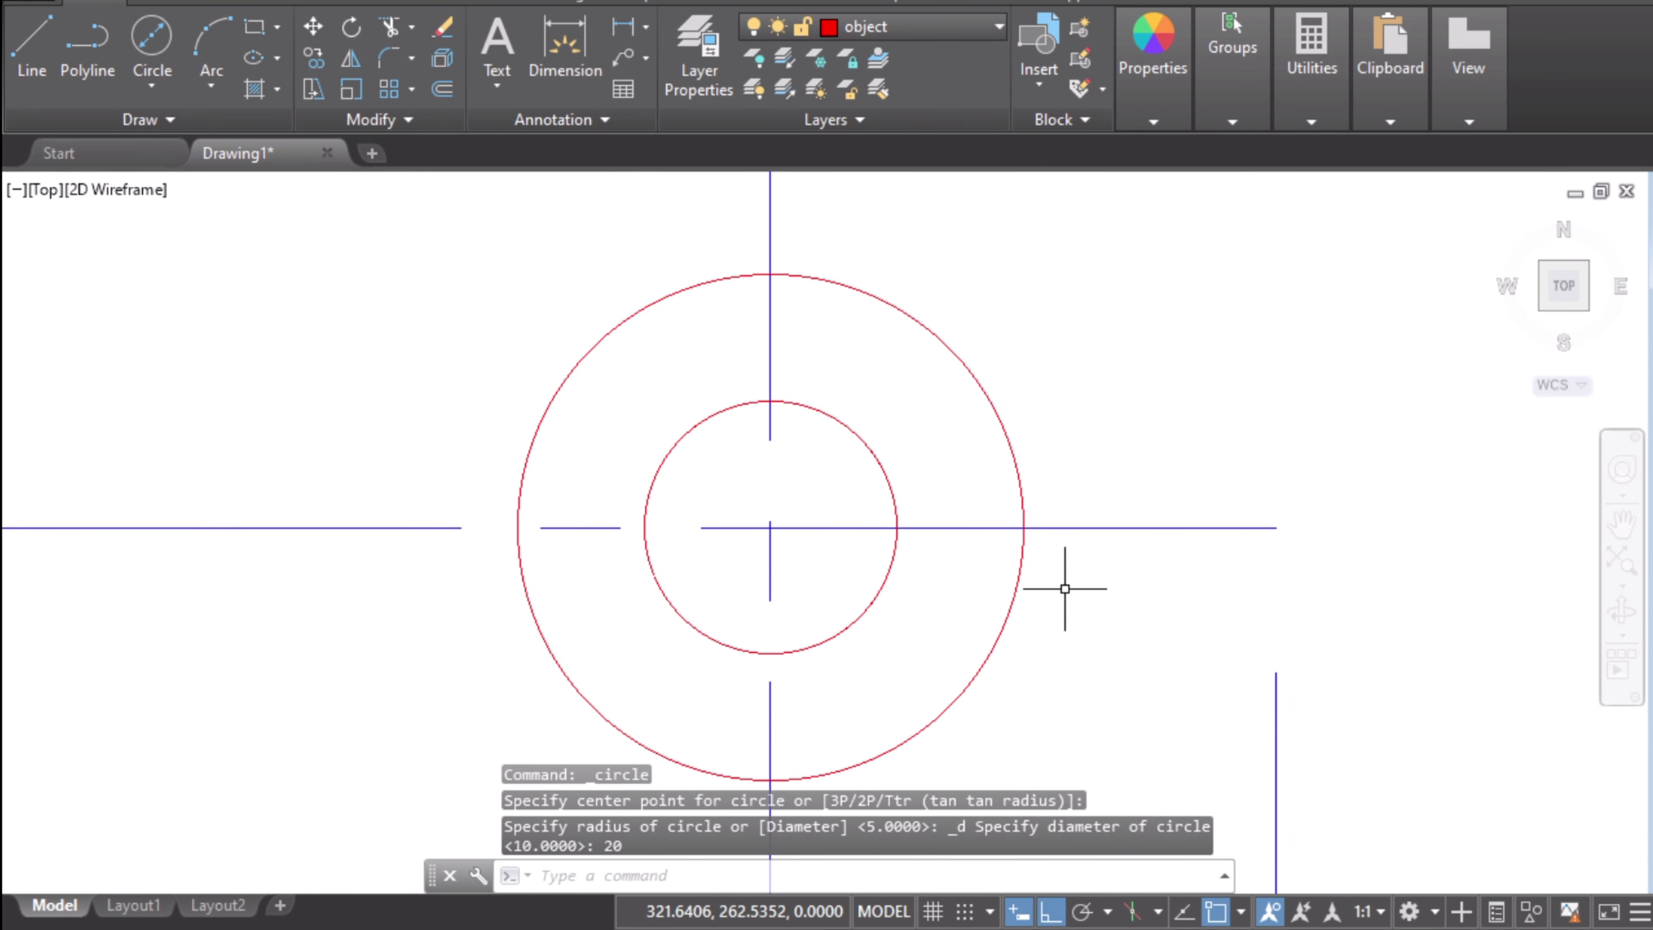
- Consult the reference image in Snip & Sketch for the remaining upper features, and return to AutoCAD
{"action": "scroll", "coordinate": [1067, 584], "scroll_direction": "down", "scroll_amount": 5}
{"action": "middle_click_drag", "start_coordinate": [1218, 600], "coordinate": [737, 463]}
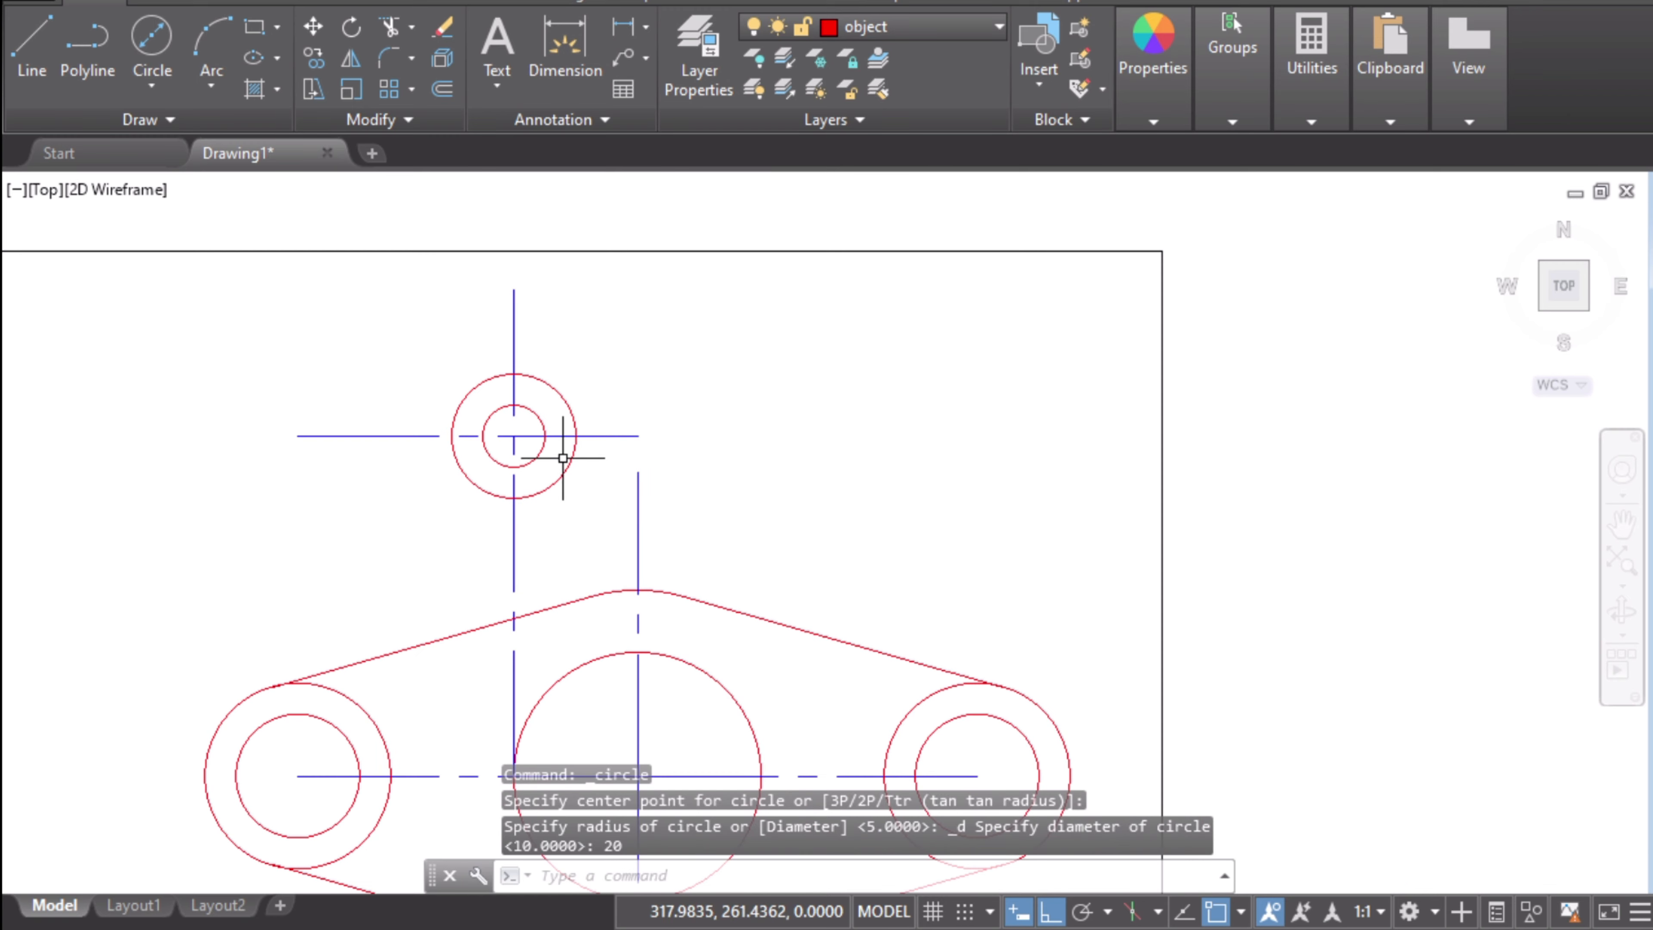
{"action": "mouse_move", "coordinate": [867, 482]}
{"action": "middle_mouse_down"}
{"action": "mouse_move", "coordinate": [844, 438]}
{"action": "mouse_move", "coordinate": [882, 457]}
{"action": "middle_mouse_up"}
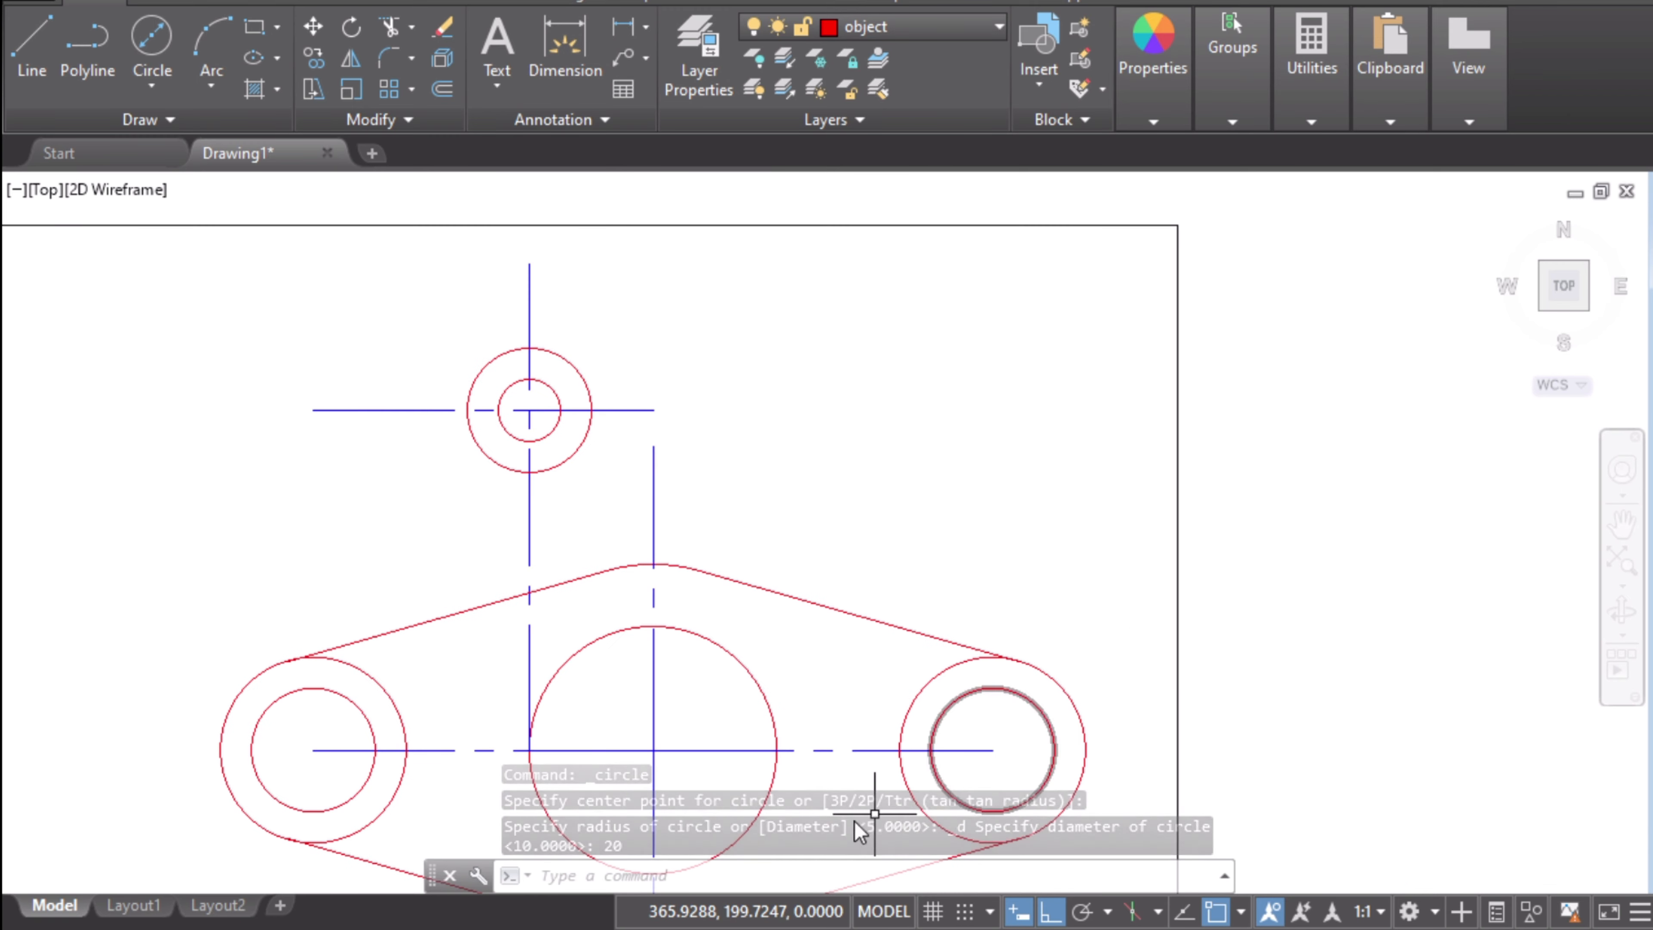
{"action": "left_click", "coordinate": [839, 929]}
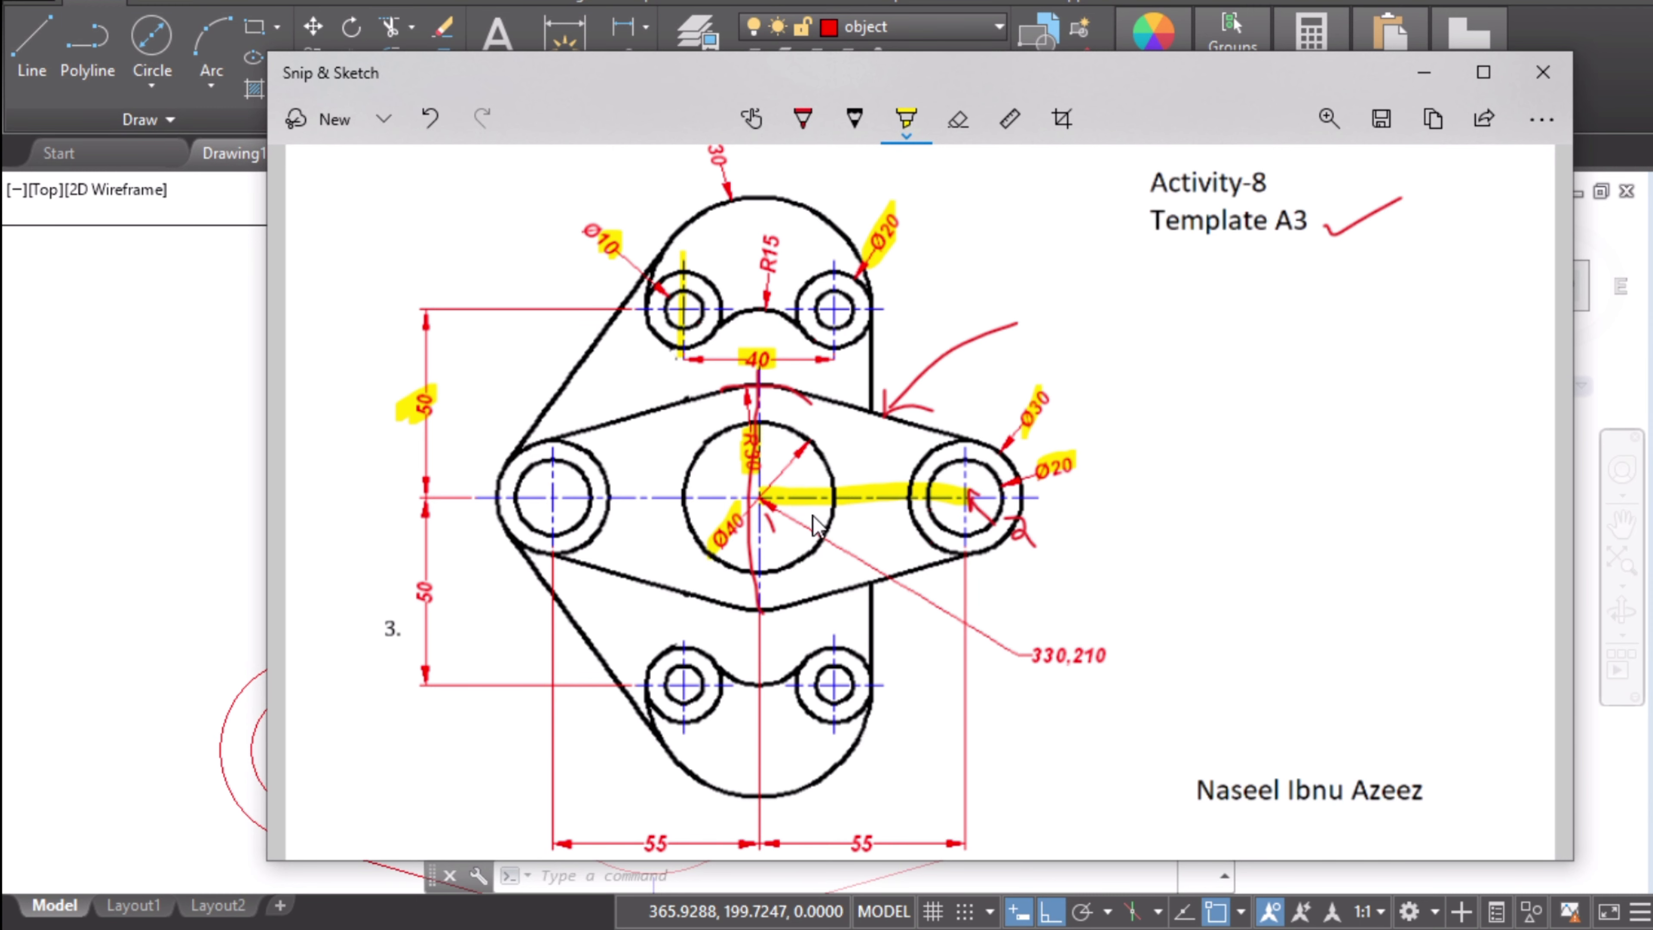
{"action": "left_click", "coordinate": [181, 364]}
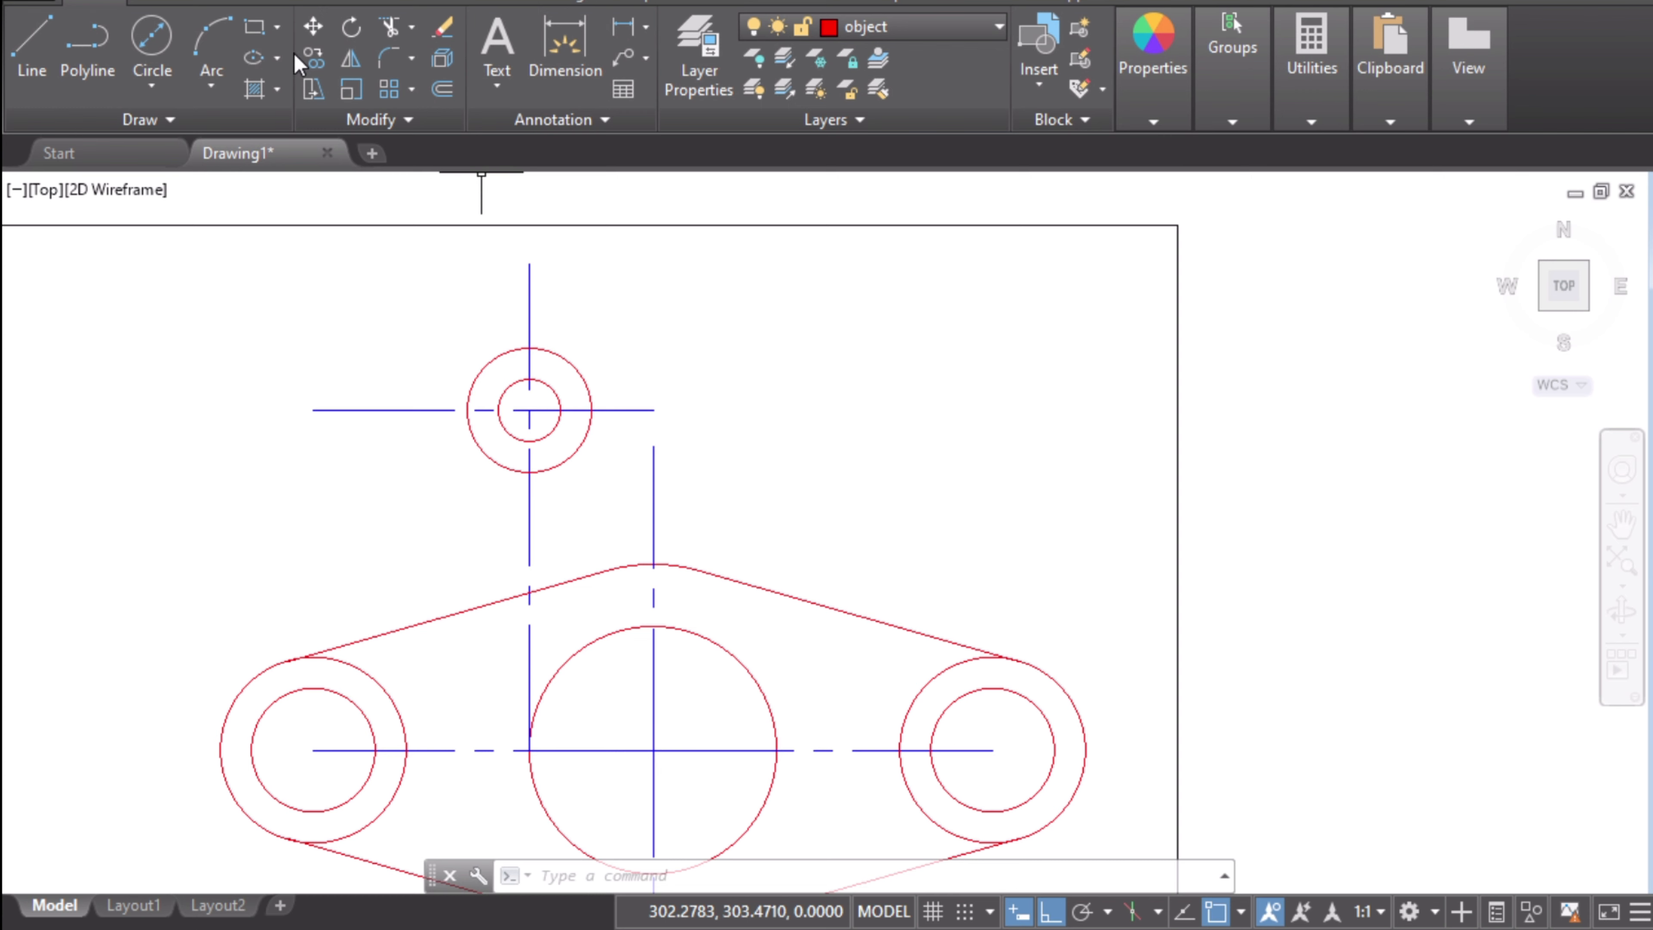
- Mirror the two upper-left circles and their center lines about the plate's vertical center line, keeping the source objects
{"action": "left_click", "coordinate": [350, 60]}
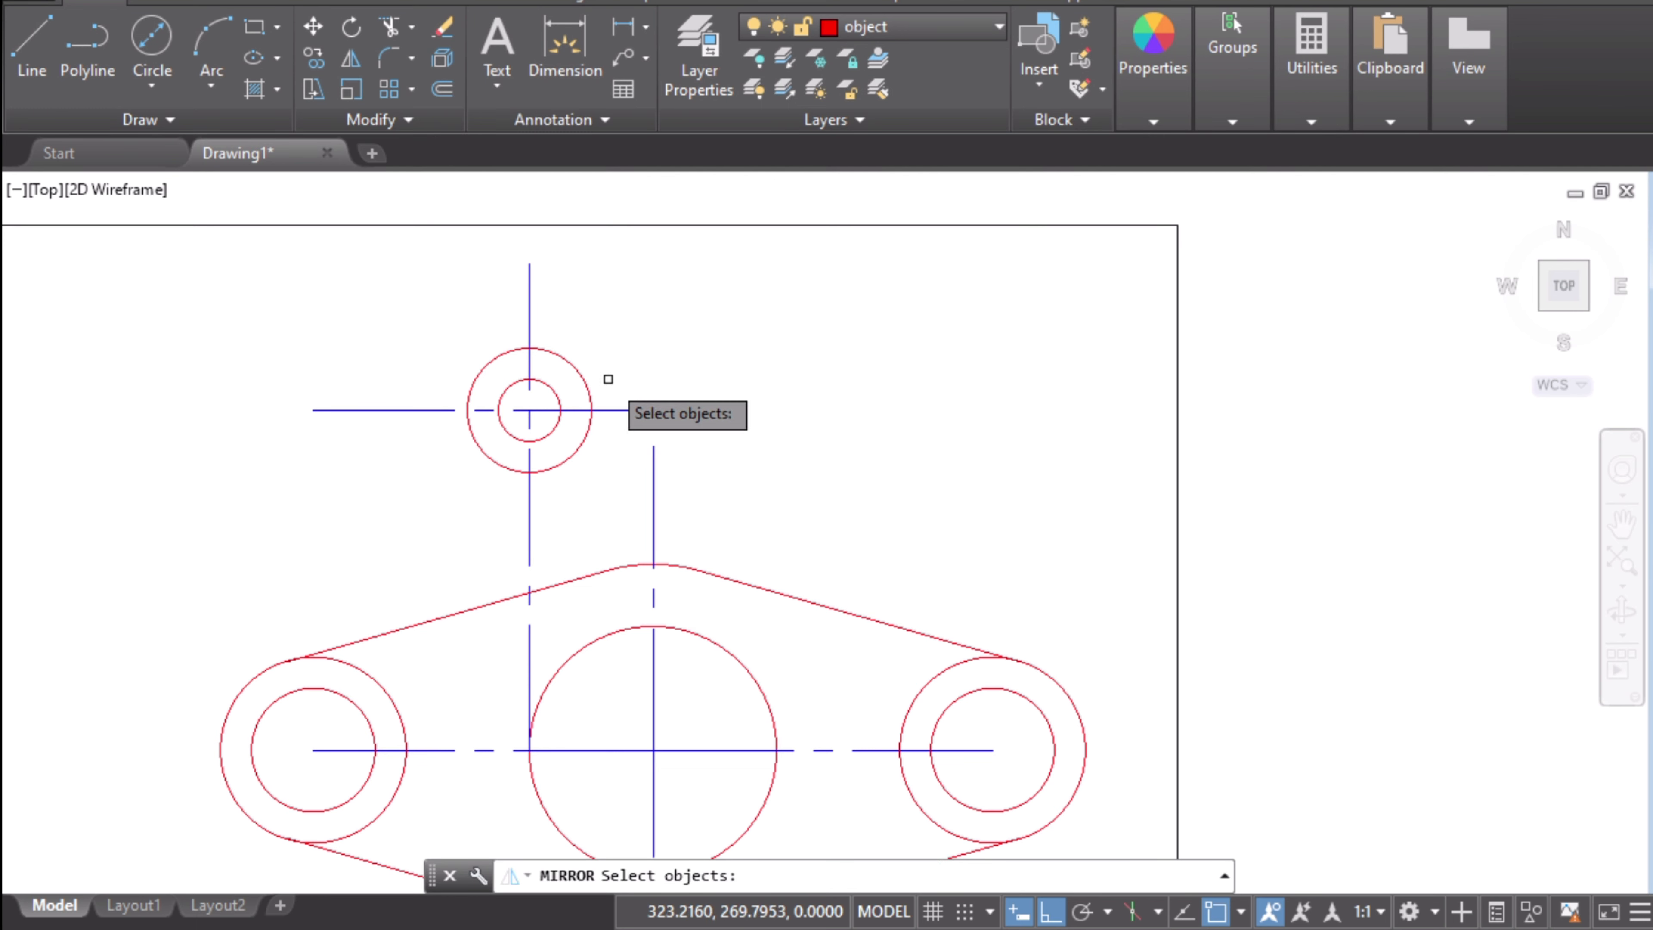
{"action": "left_click", "coordinate": [581, 377]}
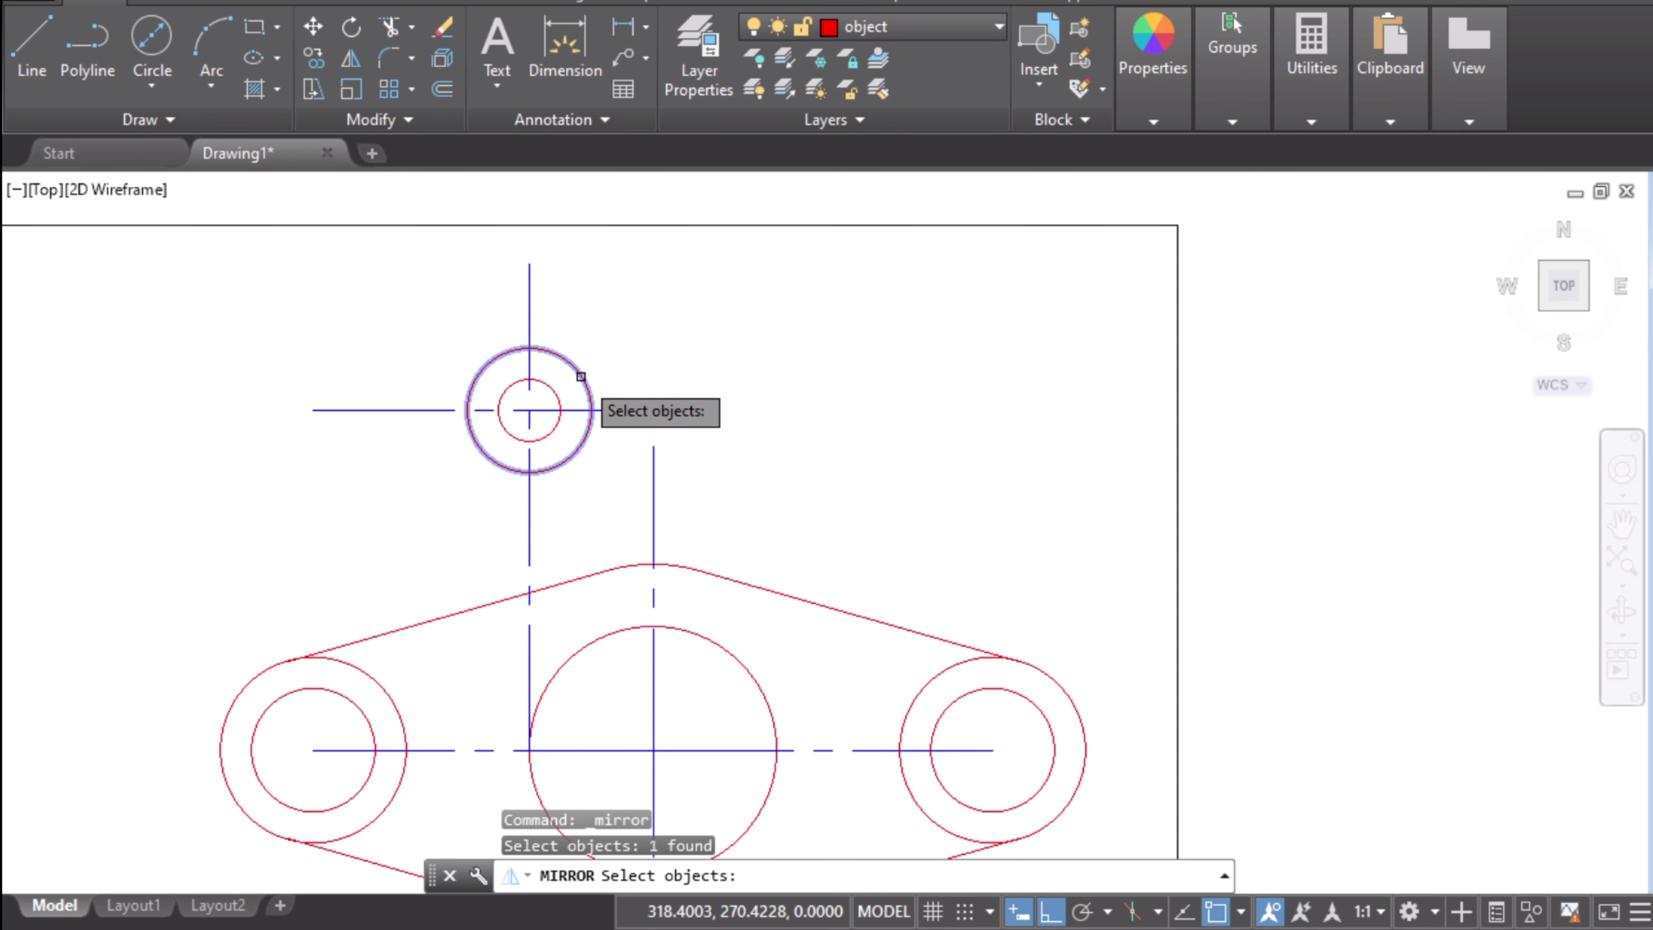
{"action": "left_click", "coordinate": [556, 390]}
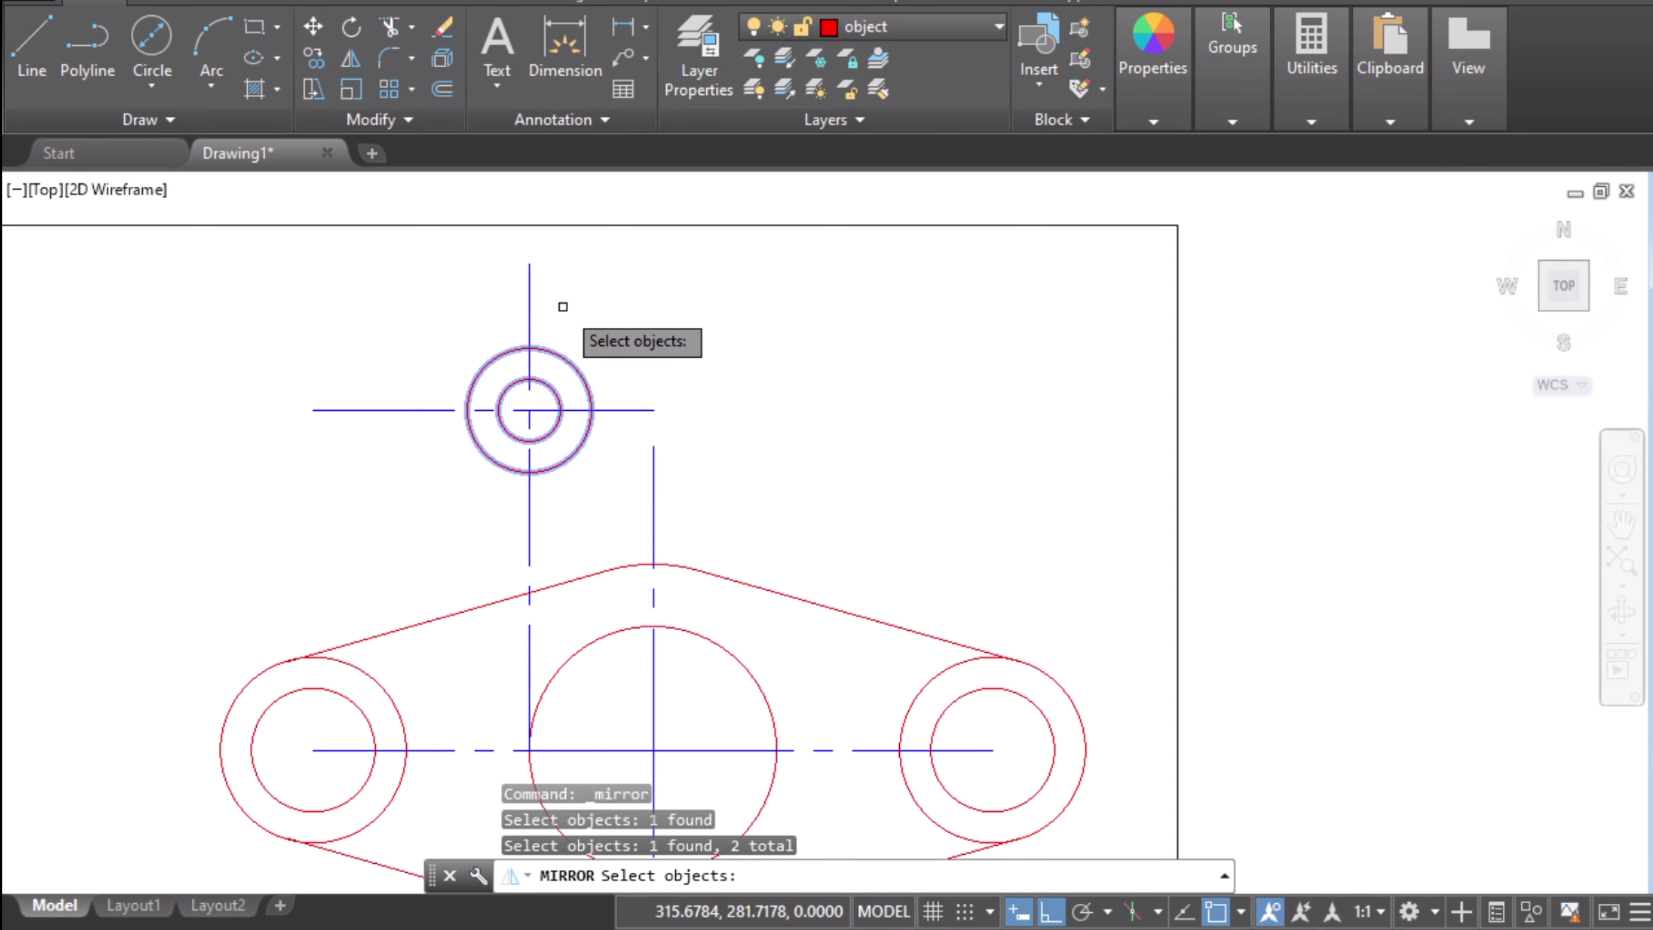
{"action": "left_click", "coordinate": [529, 304]}
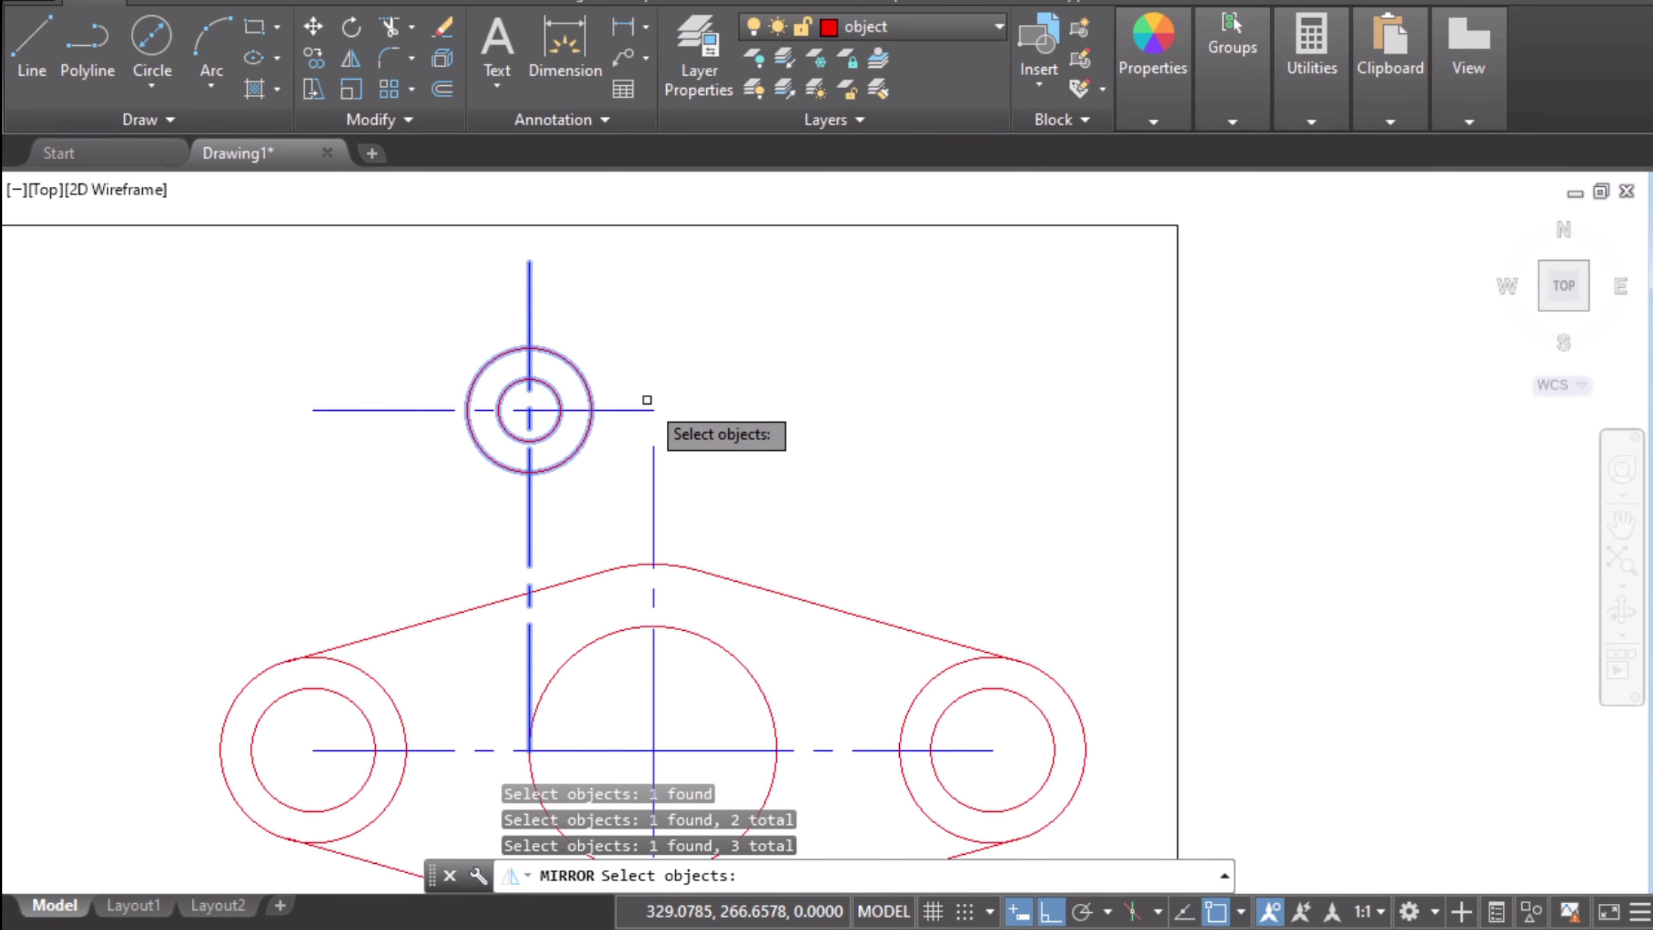
{"action": "left_click", "coordinate": [644, 409]}
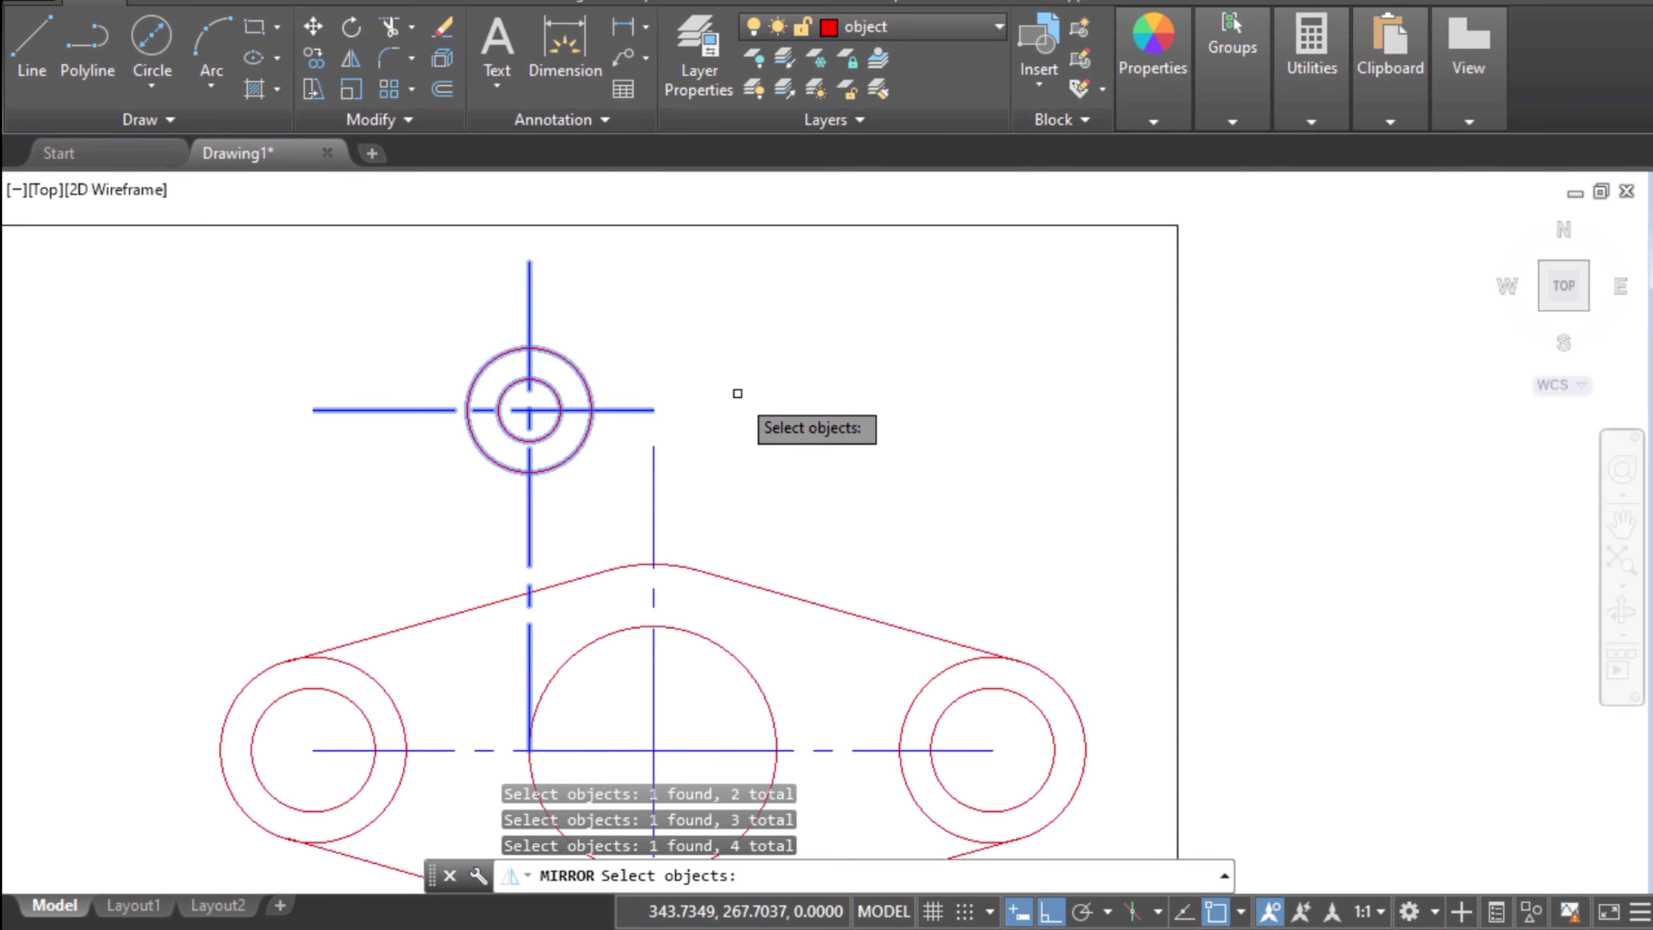
{"action": "key", "text": "Return"}
{"action": "middle_click_drag", "start_coordinate": [753, 480], "coordinate": [816, 377]}
{"action": "left_click", "coordinate": [716, 341]}
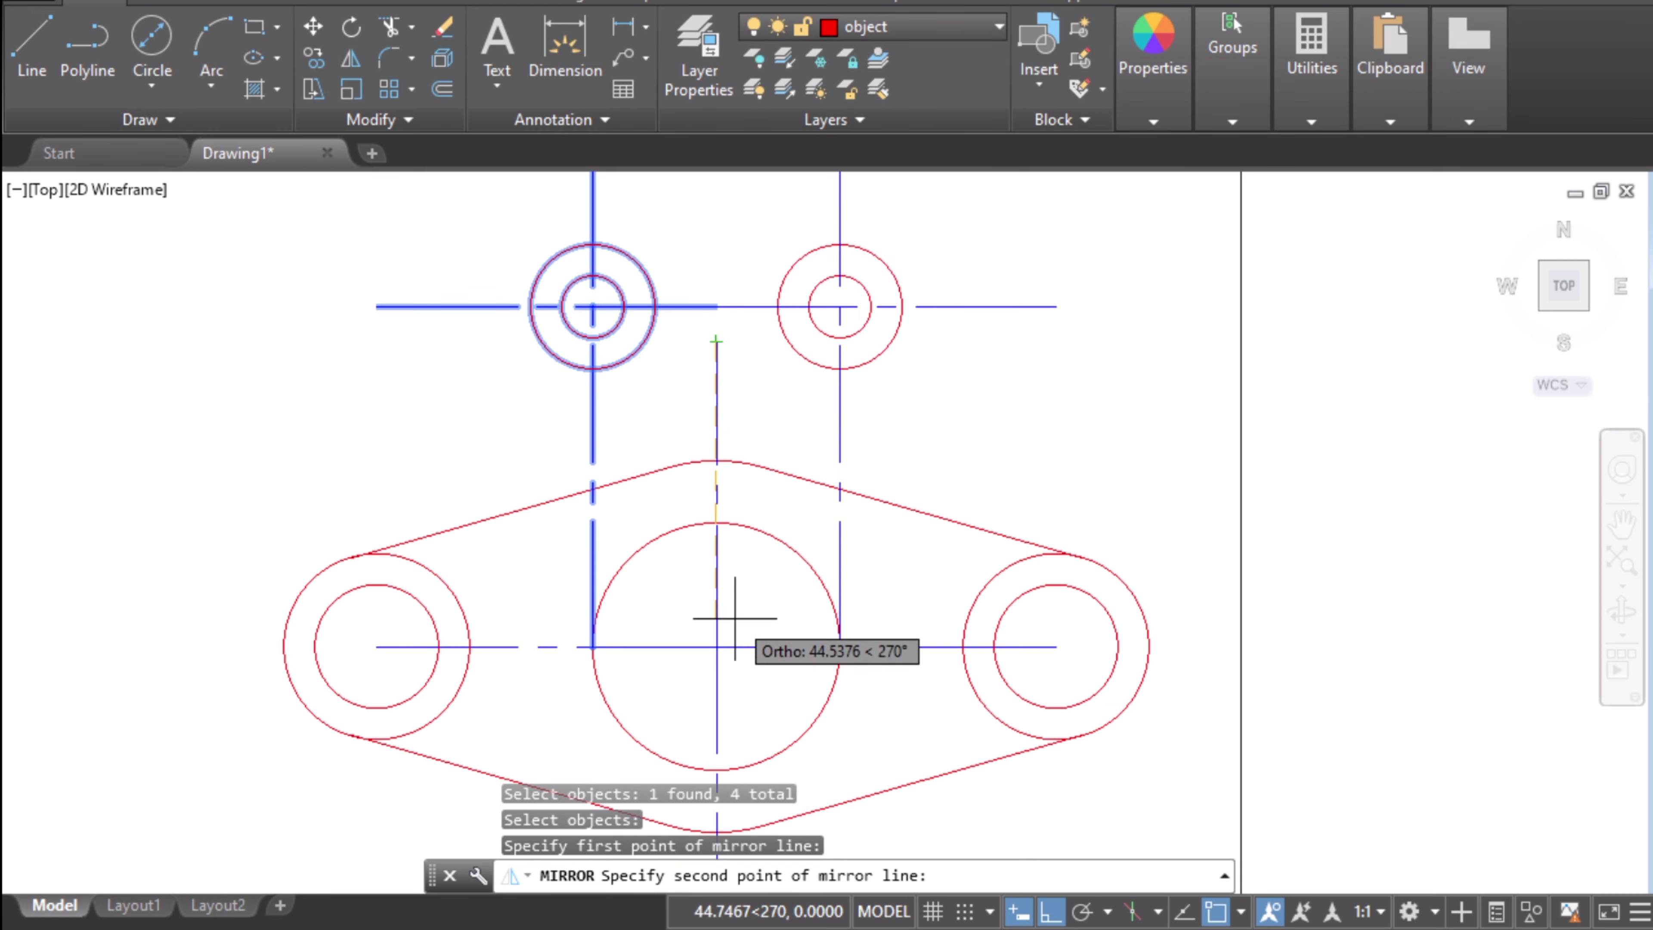
{"action": "left_click", "coordinate": [714, 642]}
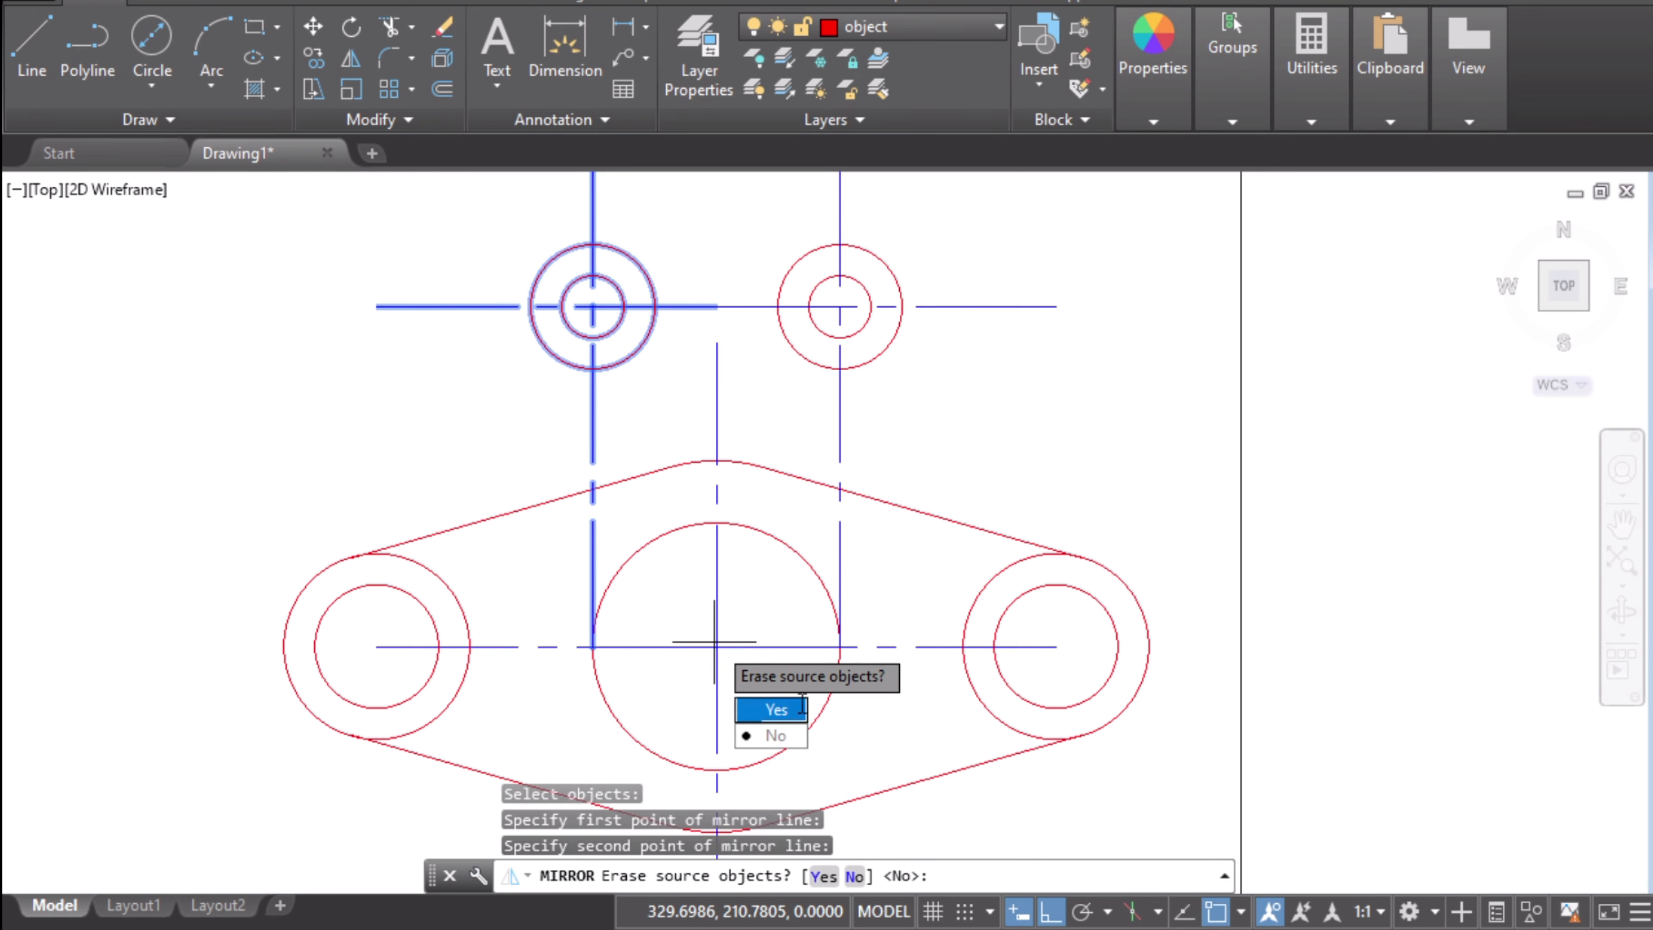
{"action": "left_click", "coordinate": [781, 736]}
{"action": "mouse_move", "coordinate": [988, 431]}
{"action": "middle_mouse_down"}
{"action": "mouse_move", "coordinate": [1102, 558]}
{"action": "mouse_move", "coordinate": [1040, 489]}
{"action": "middle_mouse_up"}
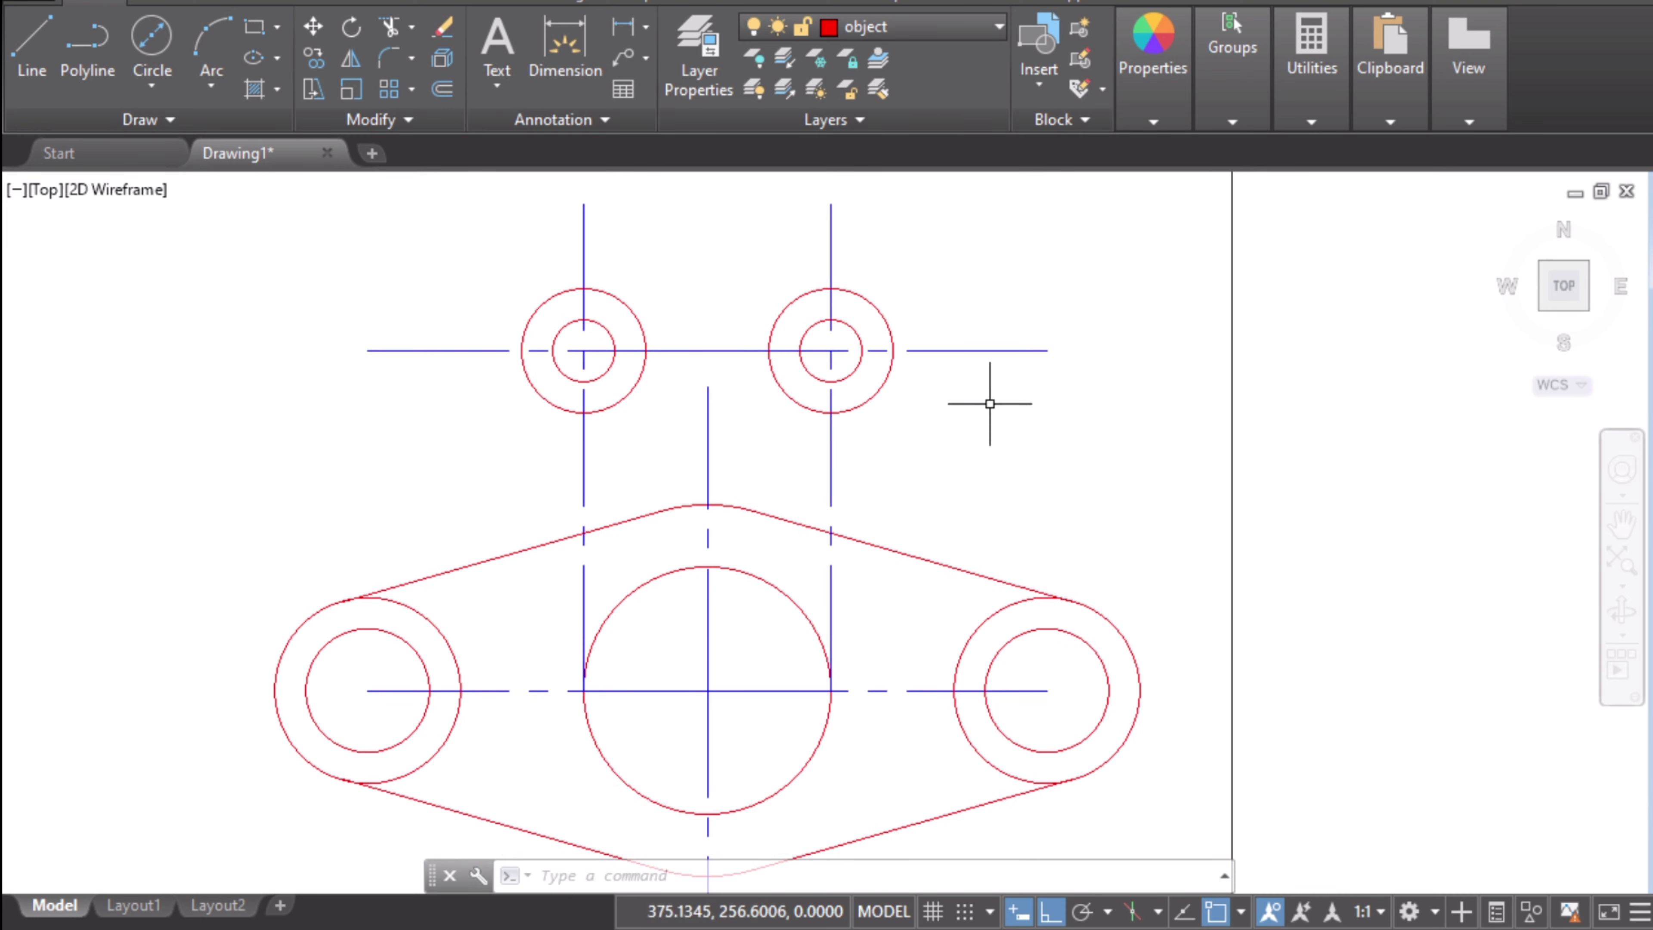
{"action": "middle_click_drag", "start_coordinate": [996, 453], "coordinate": [1005, 503]}
{"action": "left_click", "coordinate": [595, 492]}
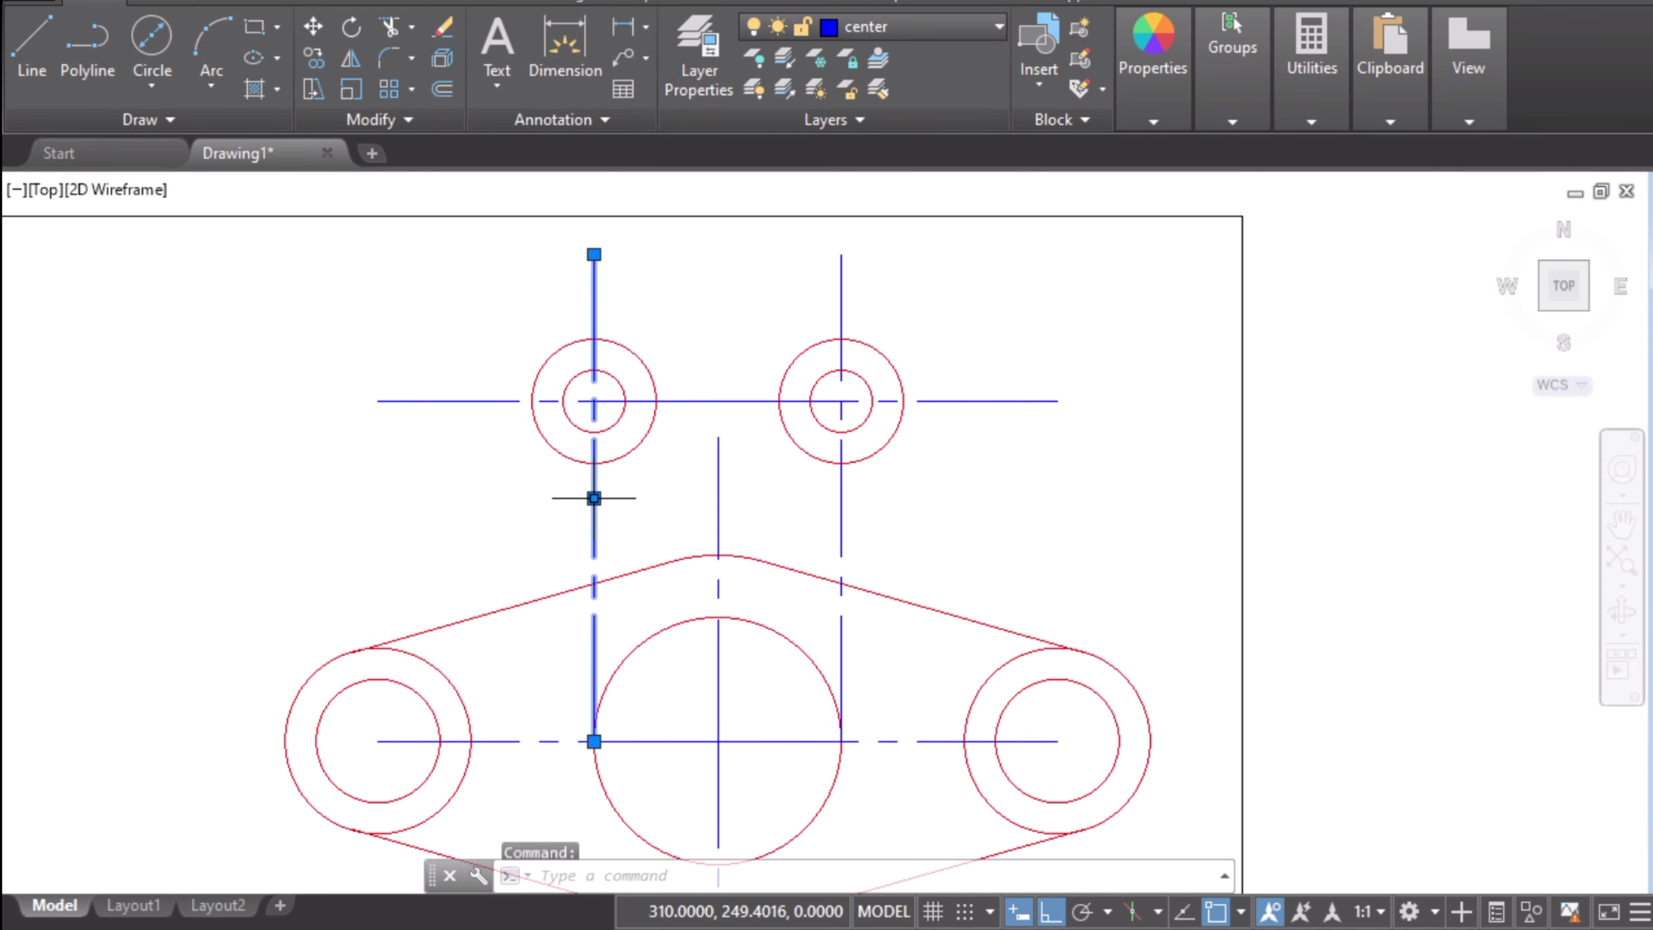
{"action": "left_click", "coordinate": [841, 483]}
{"action": "left_click", "coordinate": [718, 481]}
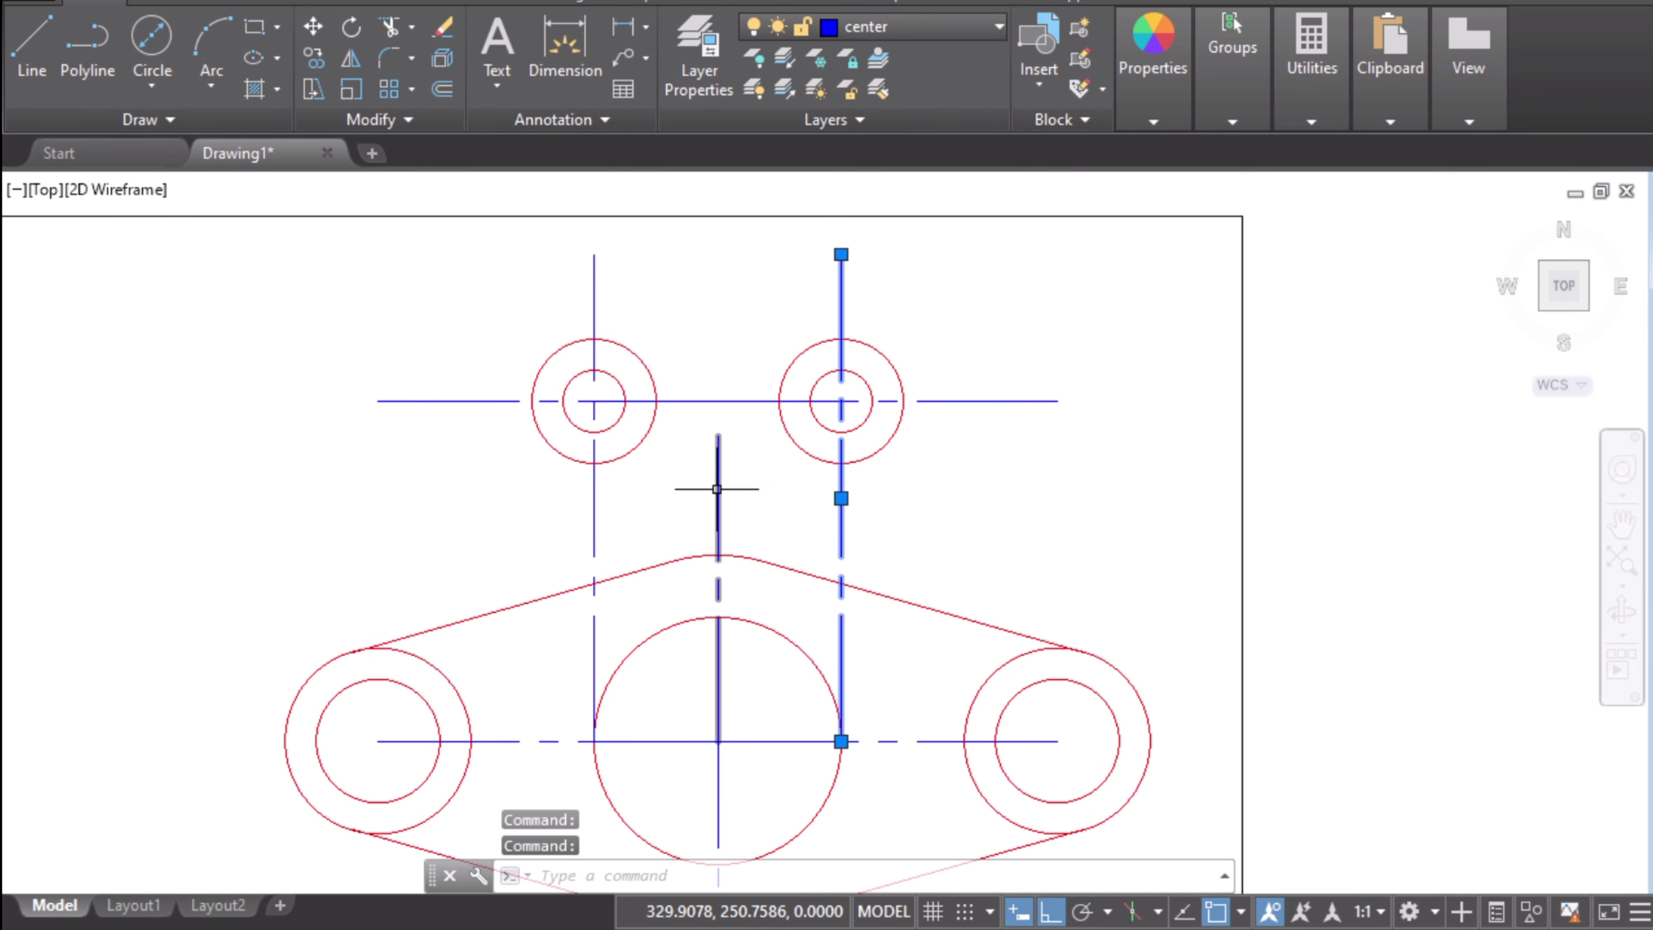
{"action": "left_click", "coordinate": [594, 489]}
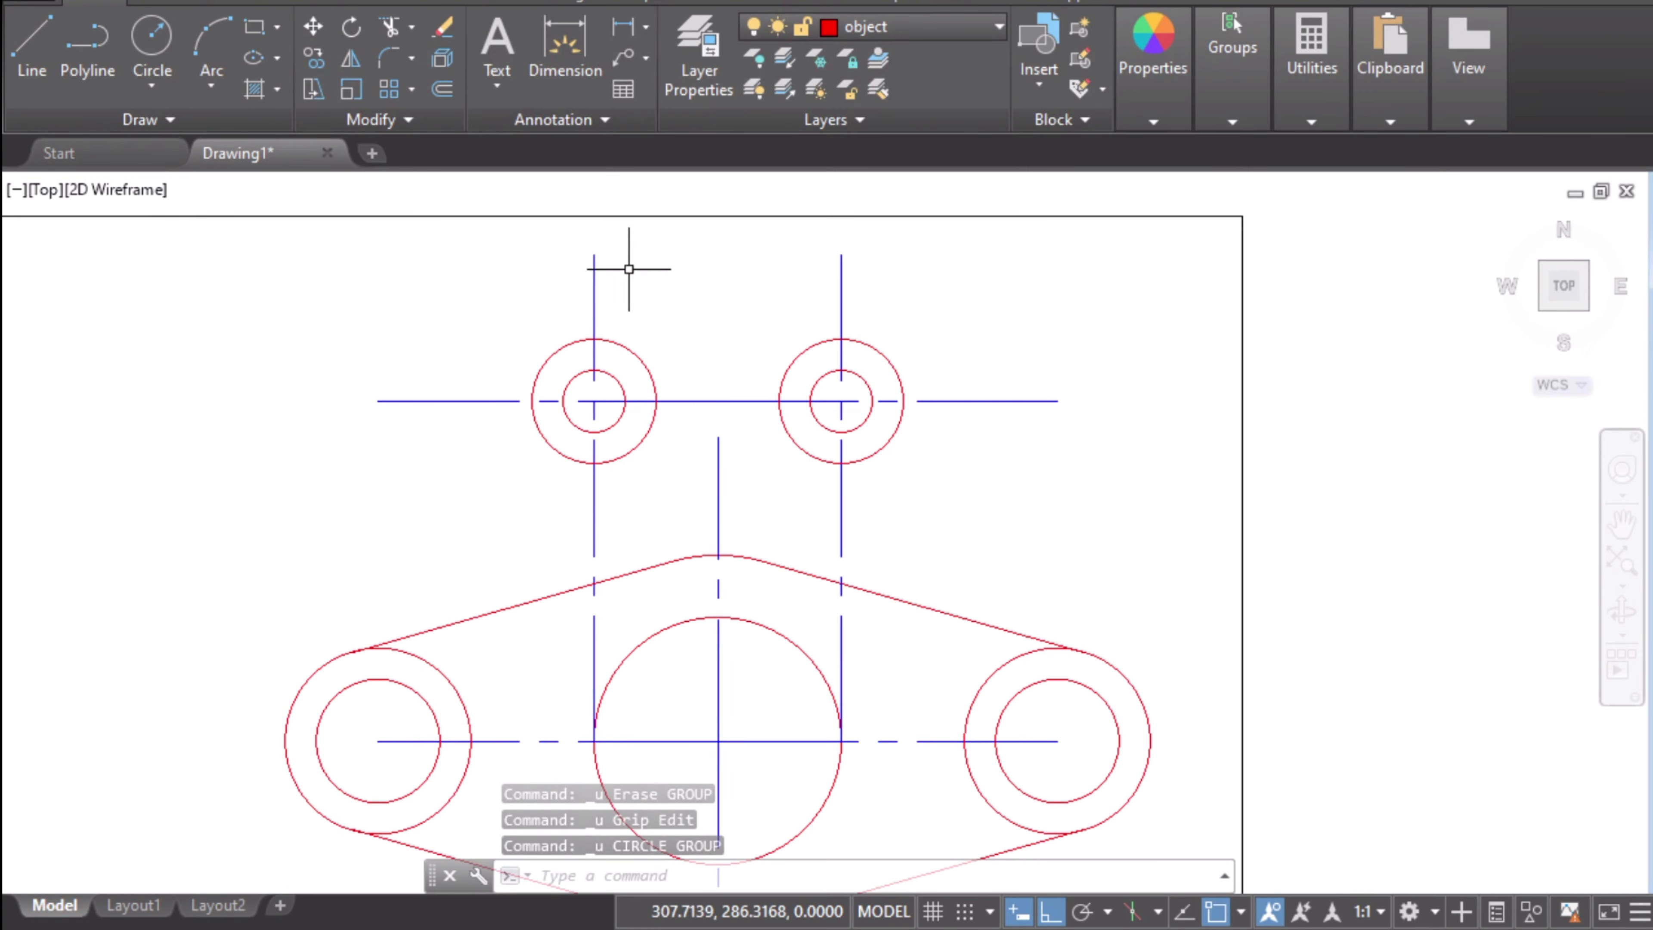
- Stretch the upper end of the middle vertical center line upward to just above the upper horizontal center line
{"action": "left_click", "coordinate": [718, 473]}
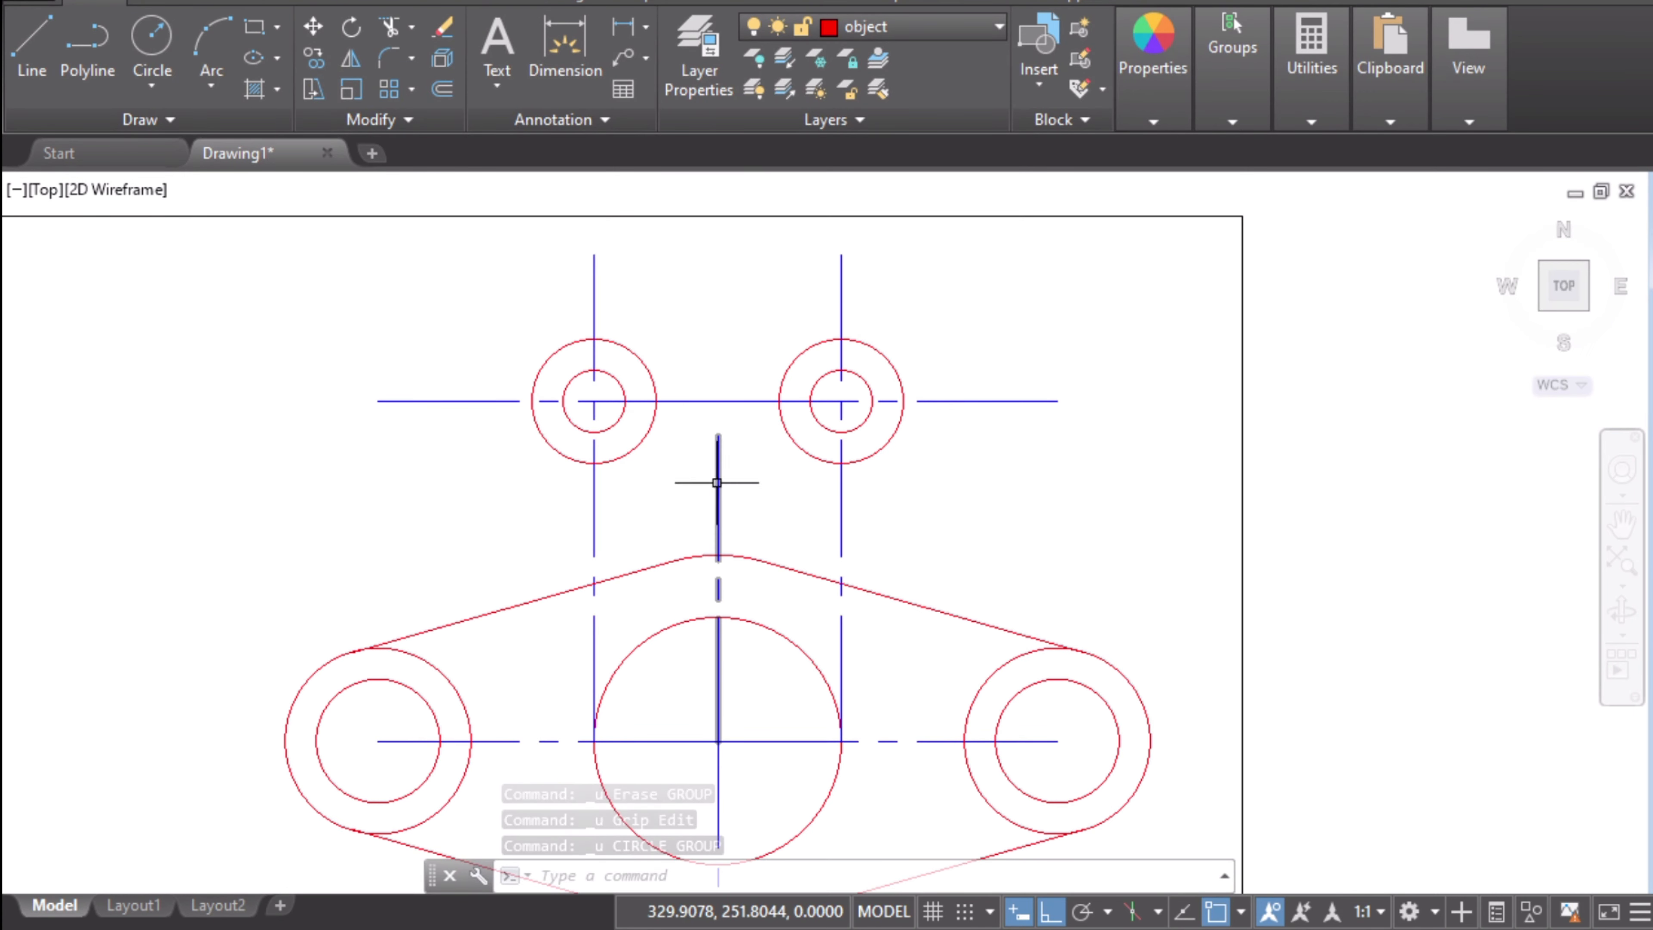
{"action": "left_click", "coordinate": [718, 435]}
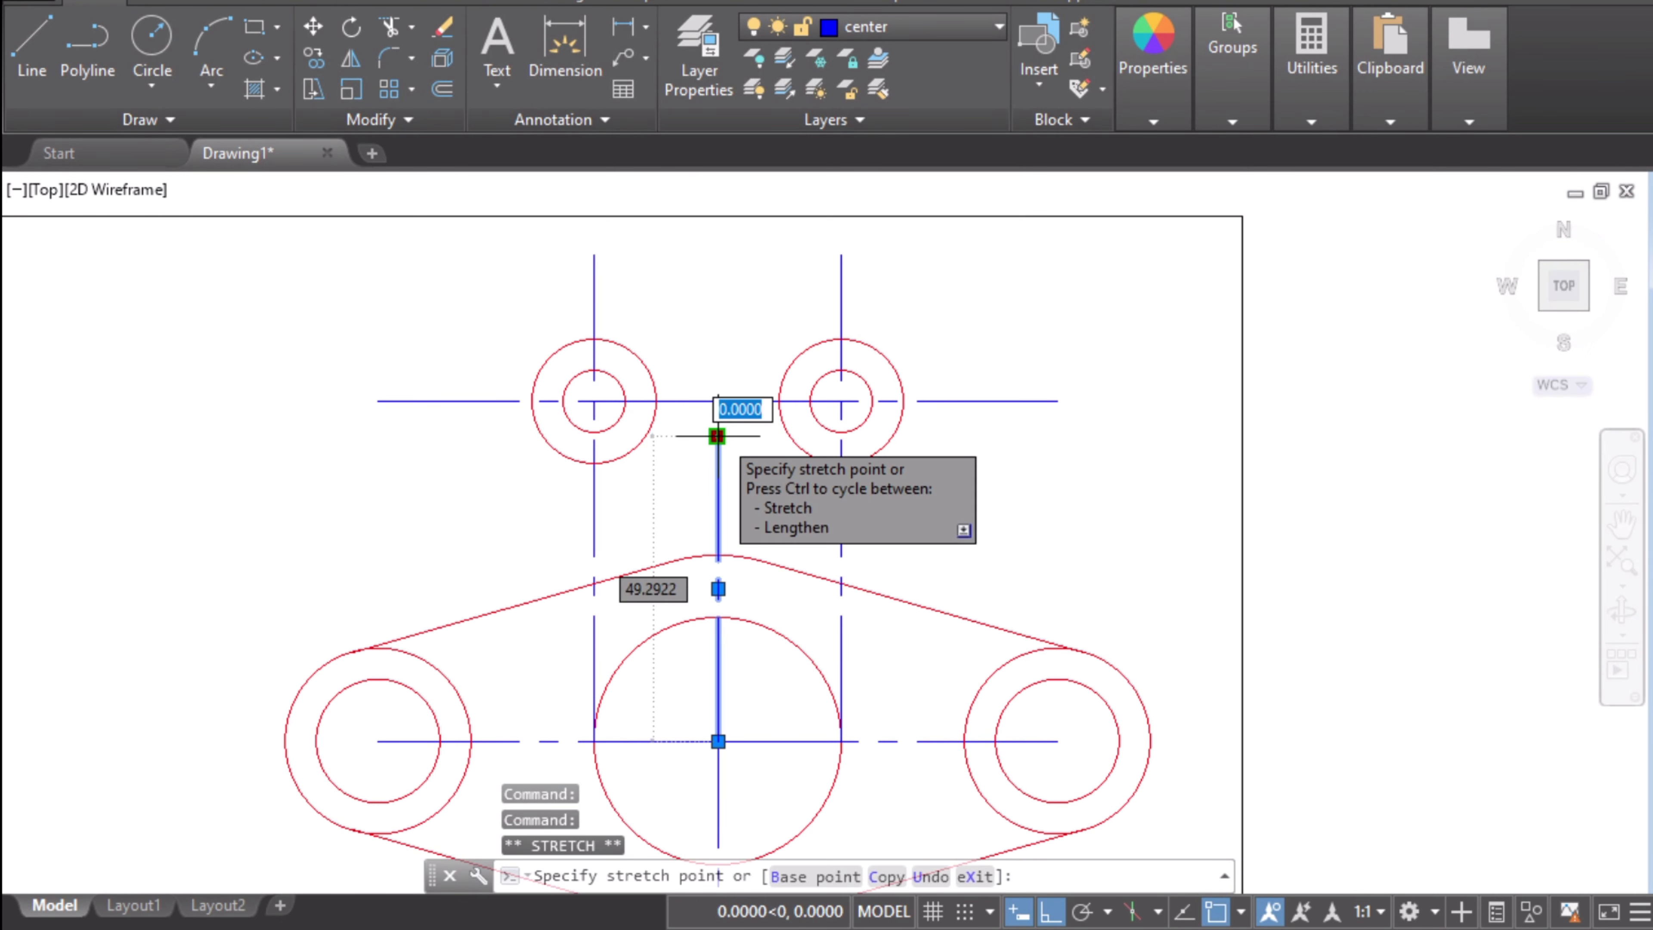
{"action": "left_click", "coordinate": [726, 375]}
{"action": "left_click", "coordinate": [753, 457]}
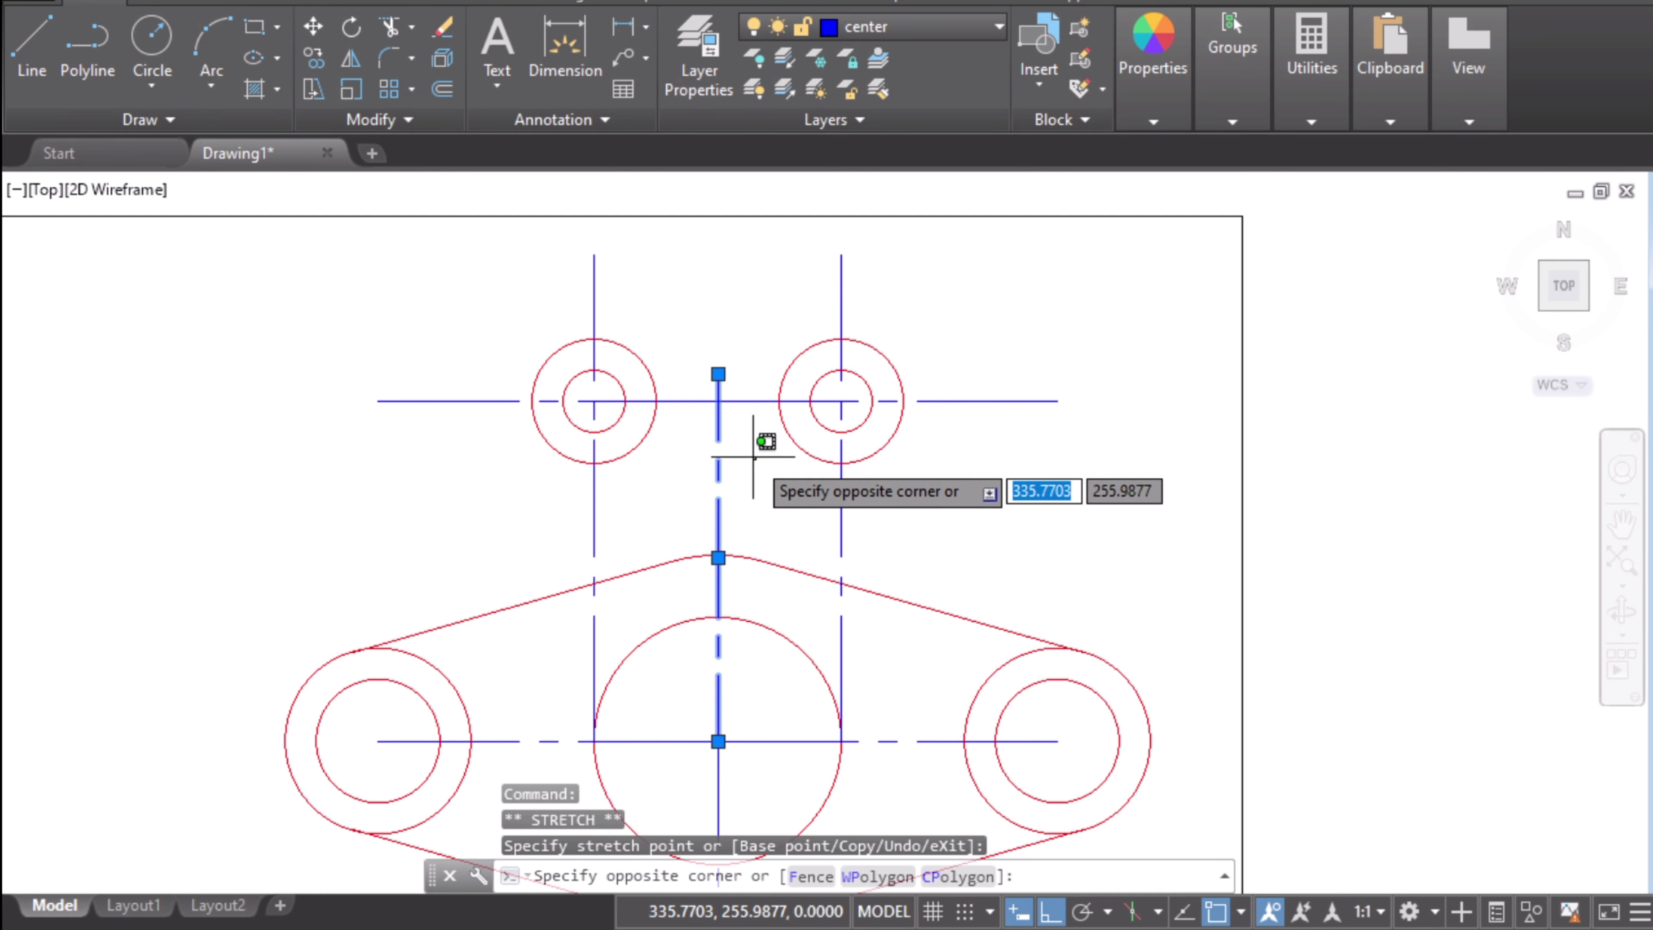
{"action": "key", "text": "Escape"}
{"action": "key", "text": "Escape"}
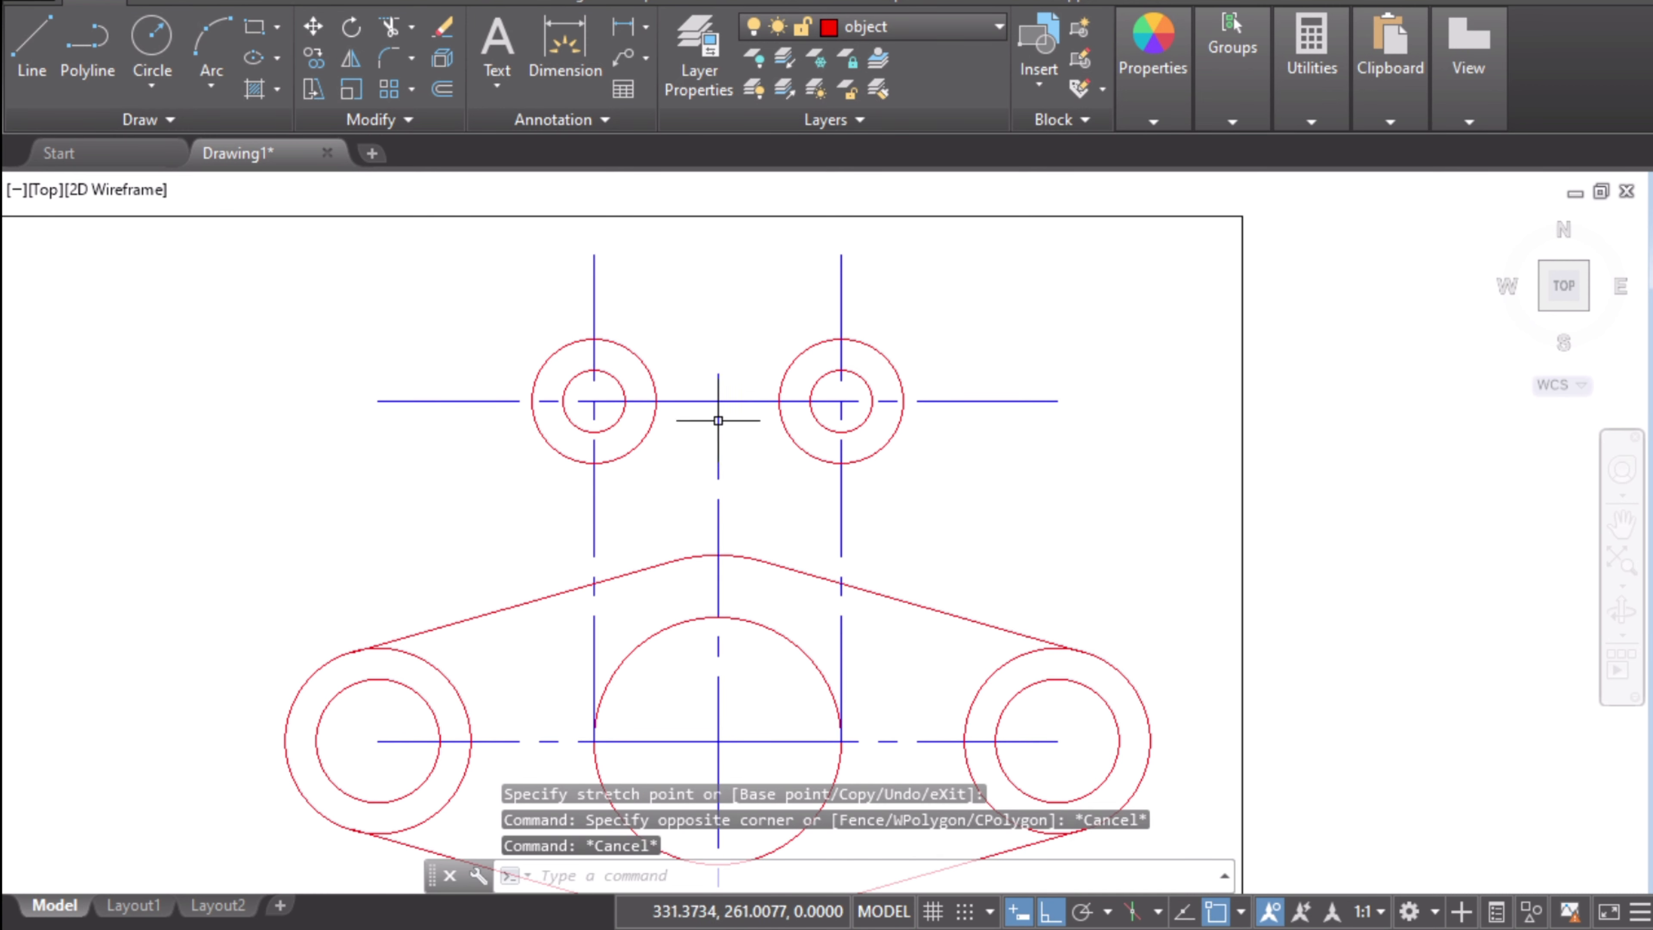
- Draw a circle of radius 30 centered where the middle vertical and upper horizontal center lines cross
{"action": "left_click", "coordinate": [154, 41]}
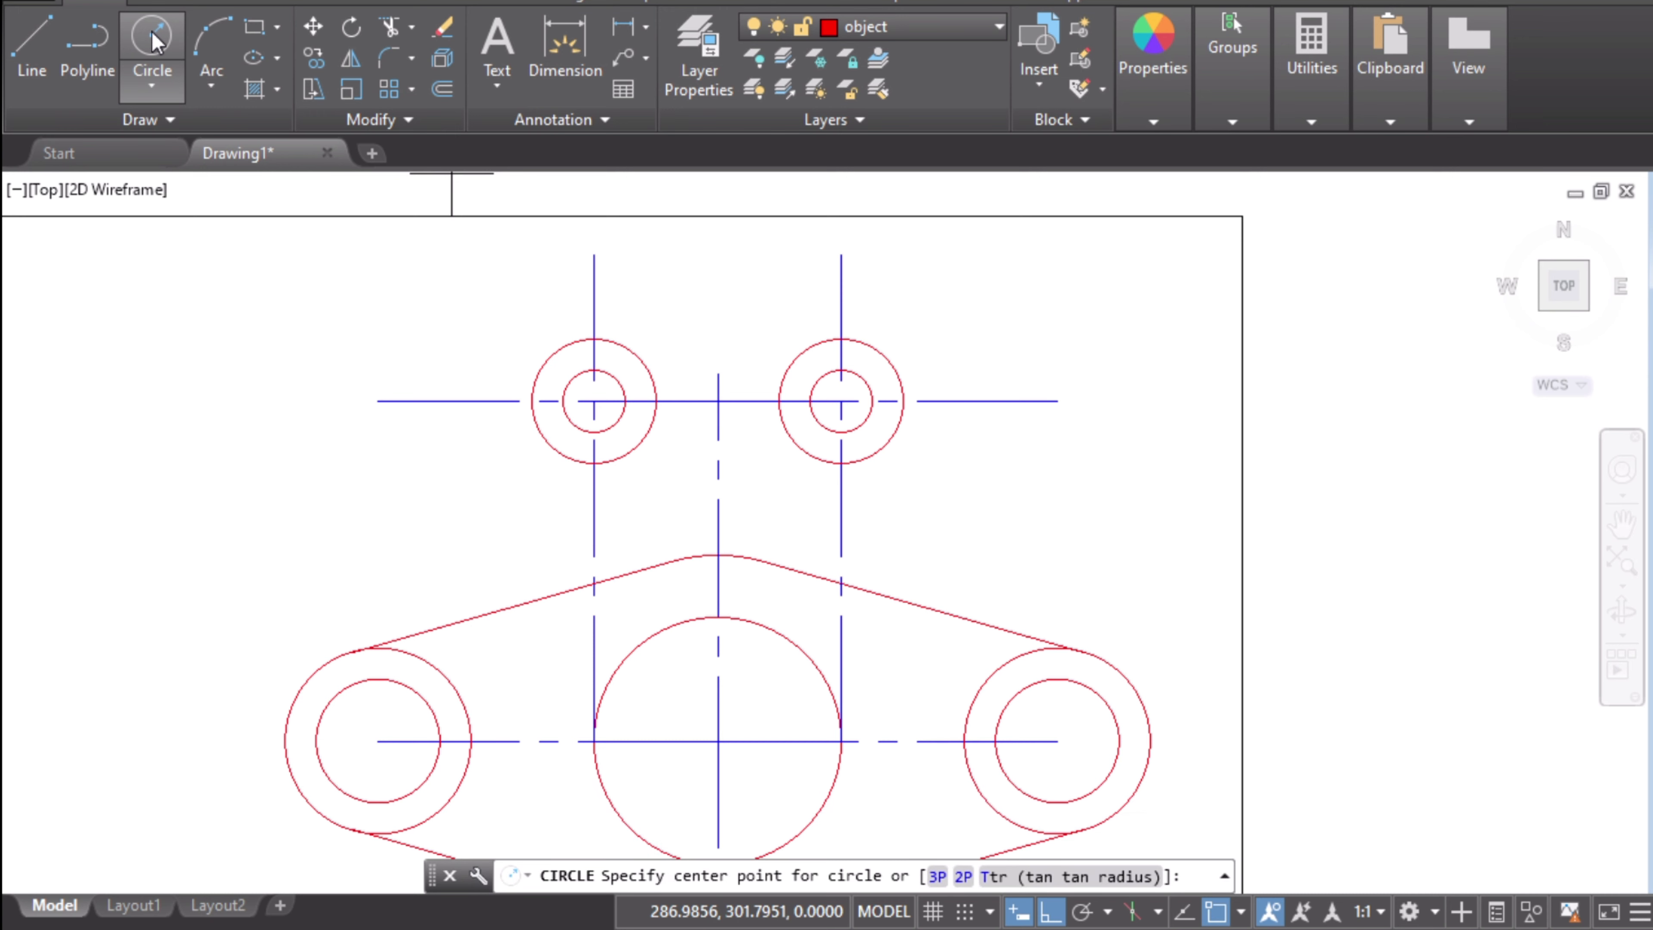
{"action": "left_click", "coordinate": [148, 90]}
{"action": "left_click", "coordinate": [171, 131]}
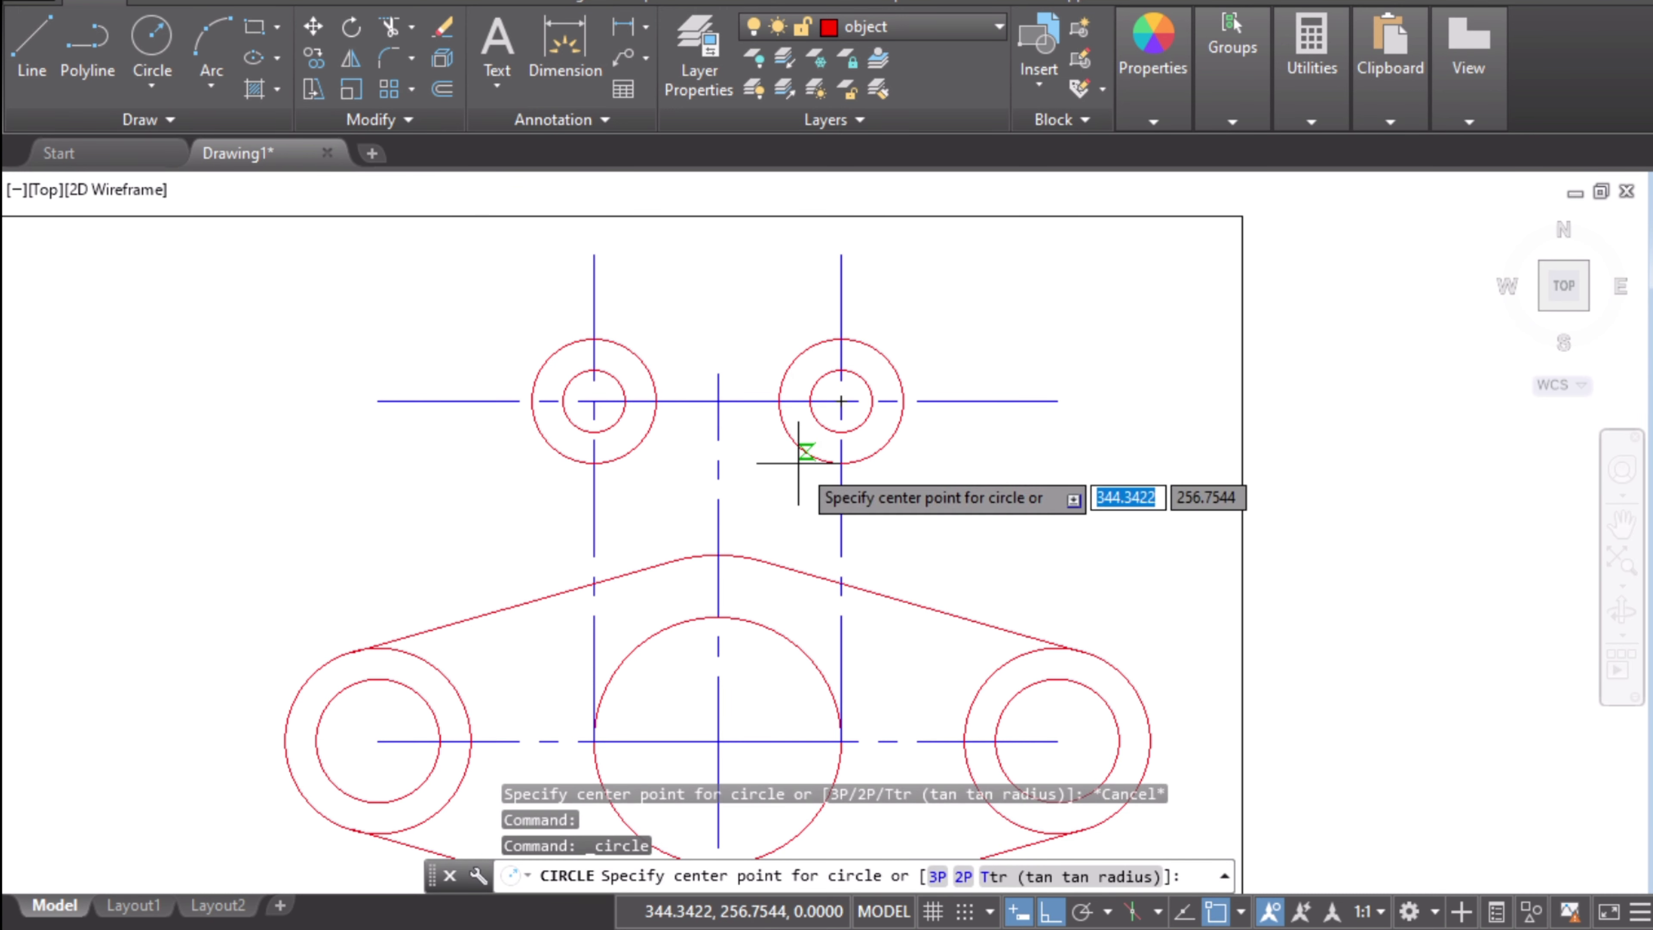
{"action": "left_click", "coordinate": [718, 401]}
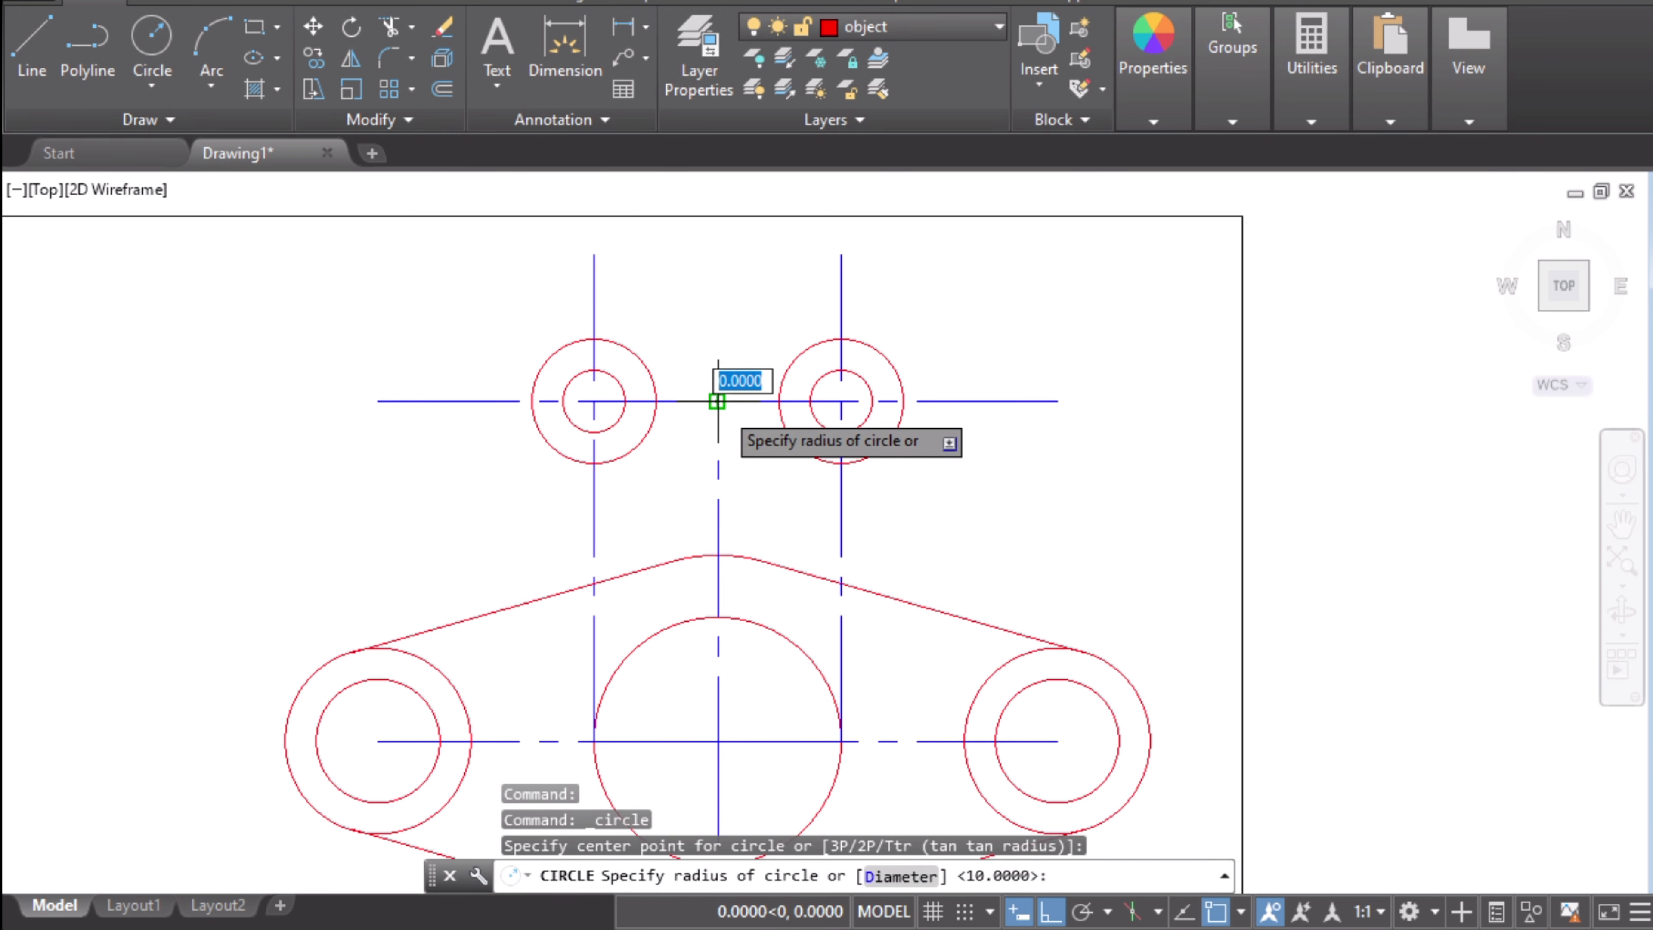
{"action": "type", "text": "3"}
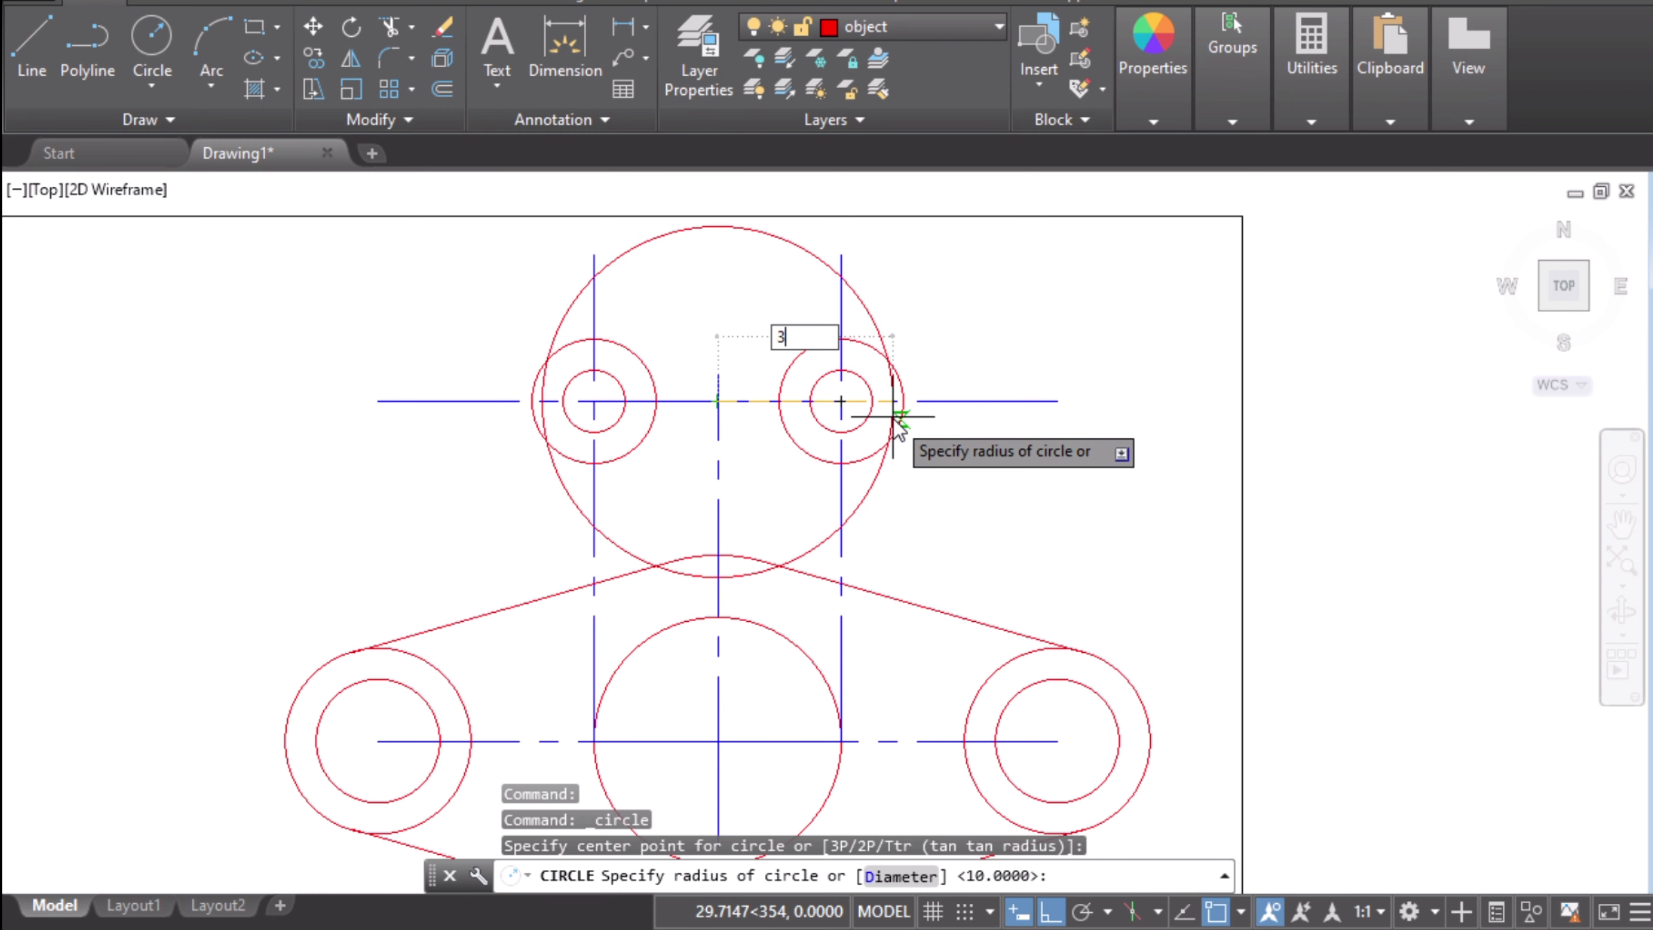
{"action": "type", "text": "0"}
{"action": "key", "text": "Return"}
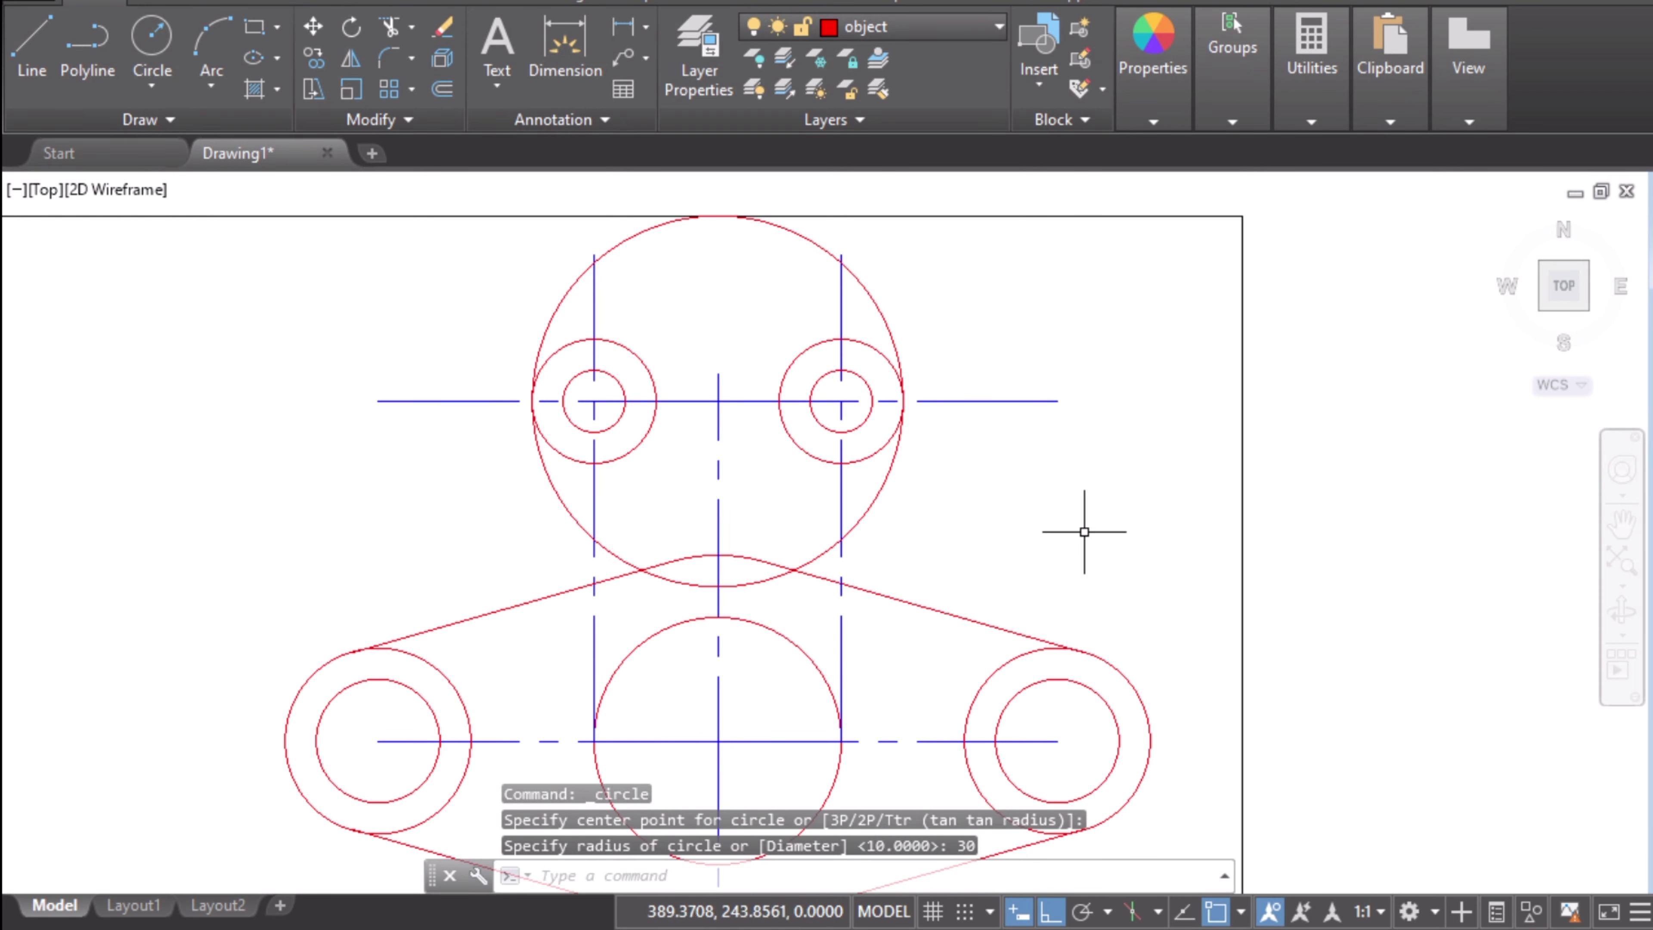
- Trim away the lower part of the R30 circle, using the two upper outer 20 mm circles as cutting edges
{"action": "key", "text": "alt+Tab"}
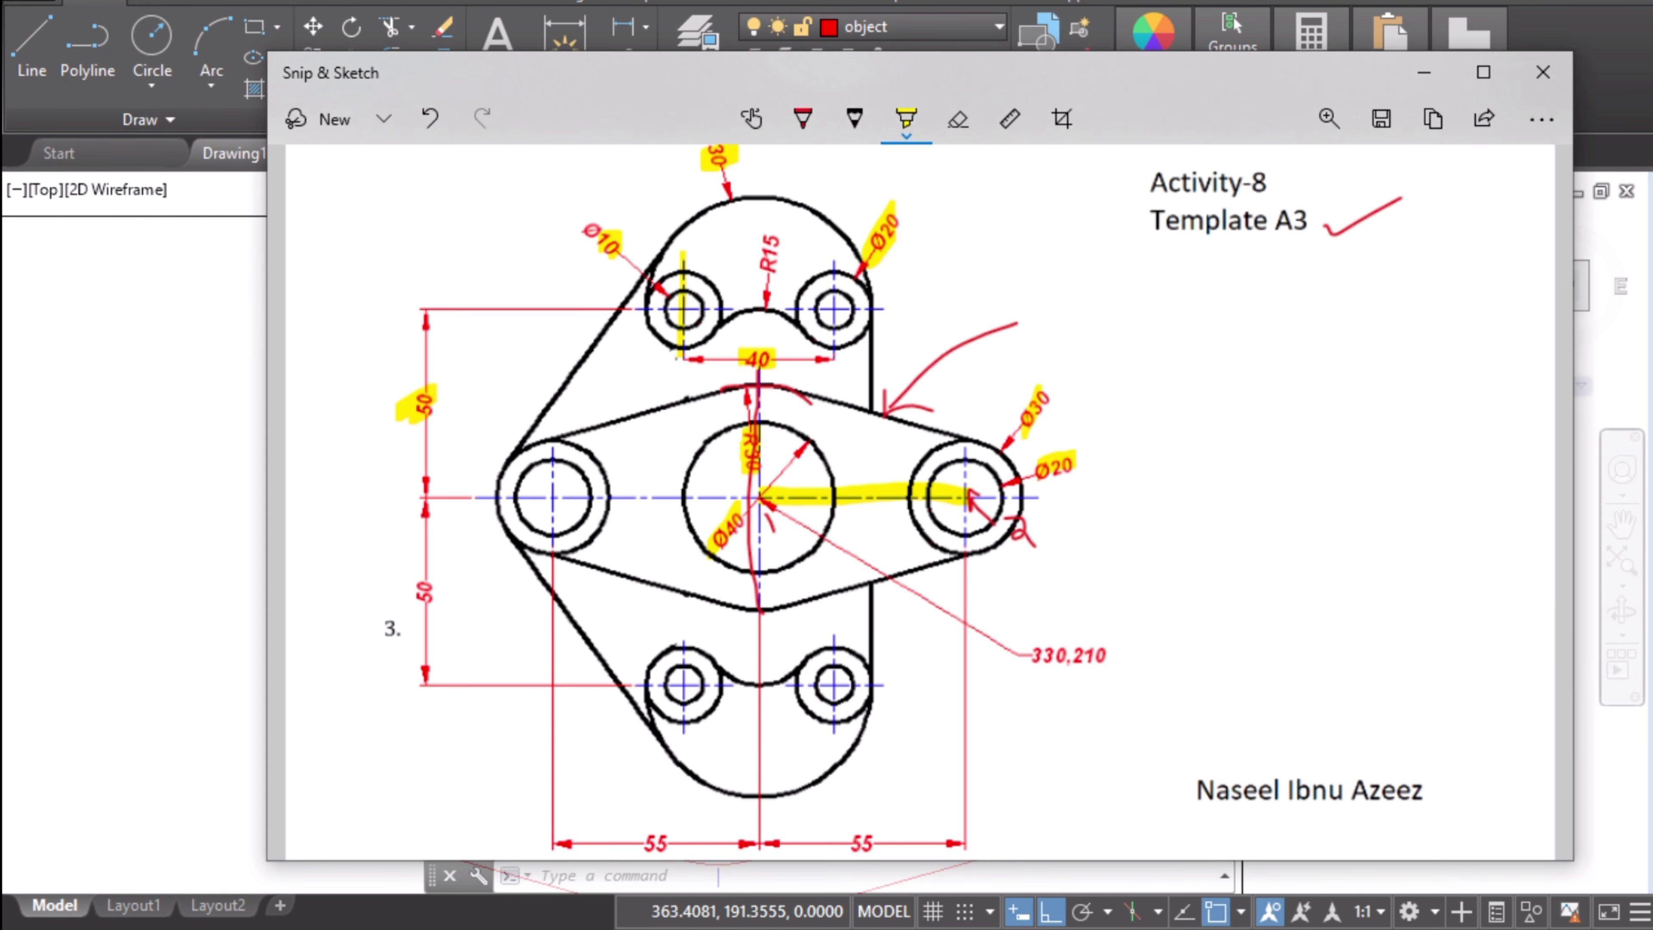
{"action": "key", "text": "alt+Tab"}
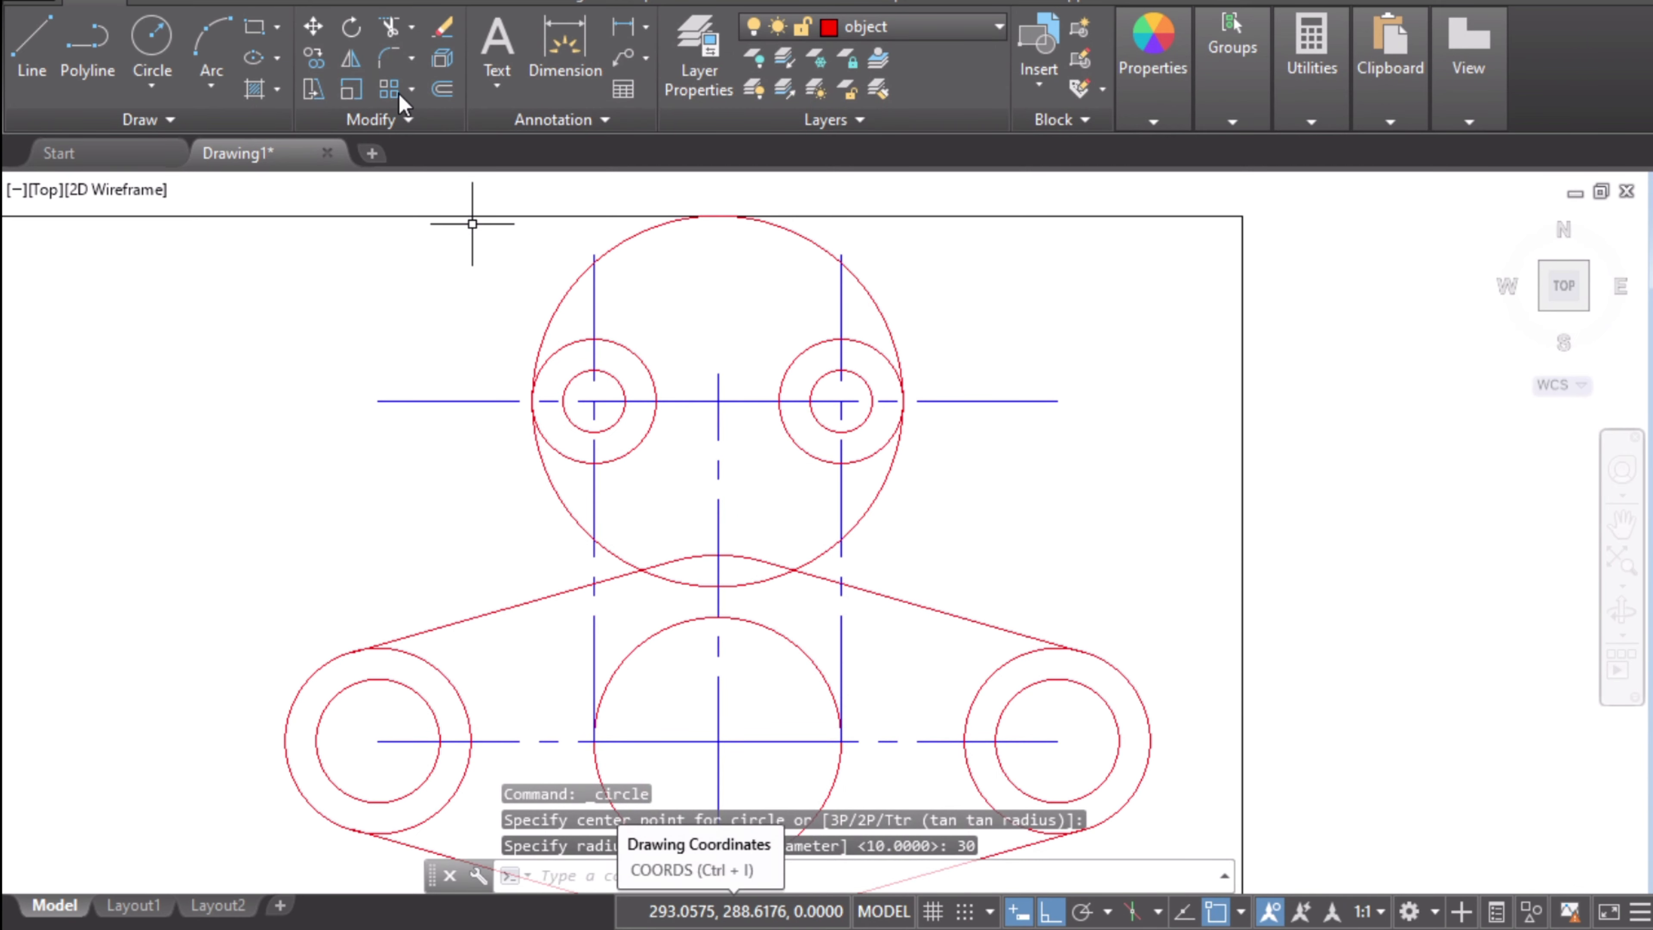
{"action": "left_click", "coordinate": [386, 34]}
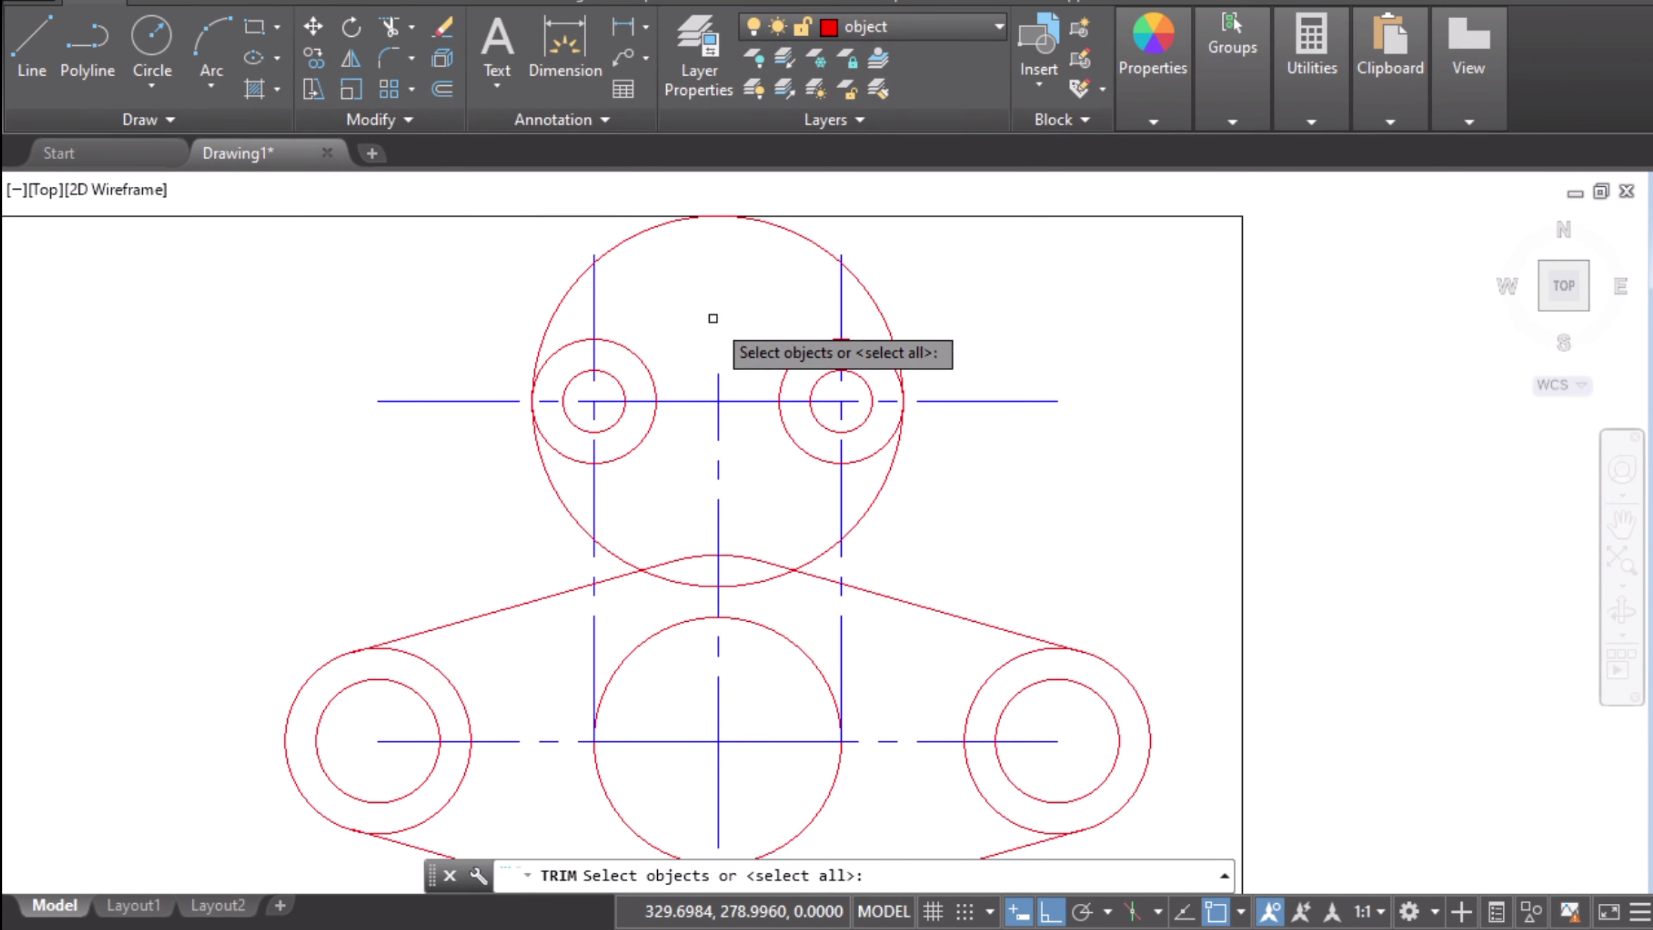
{"action": "left_click", "coordinate": [648, 369]}
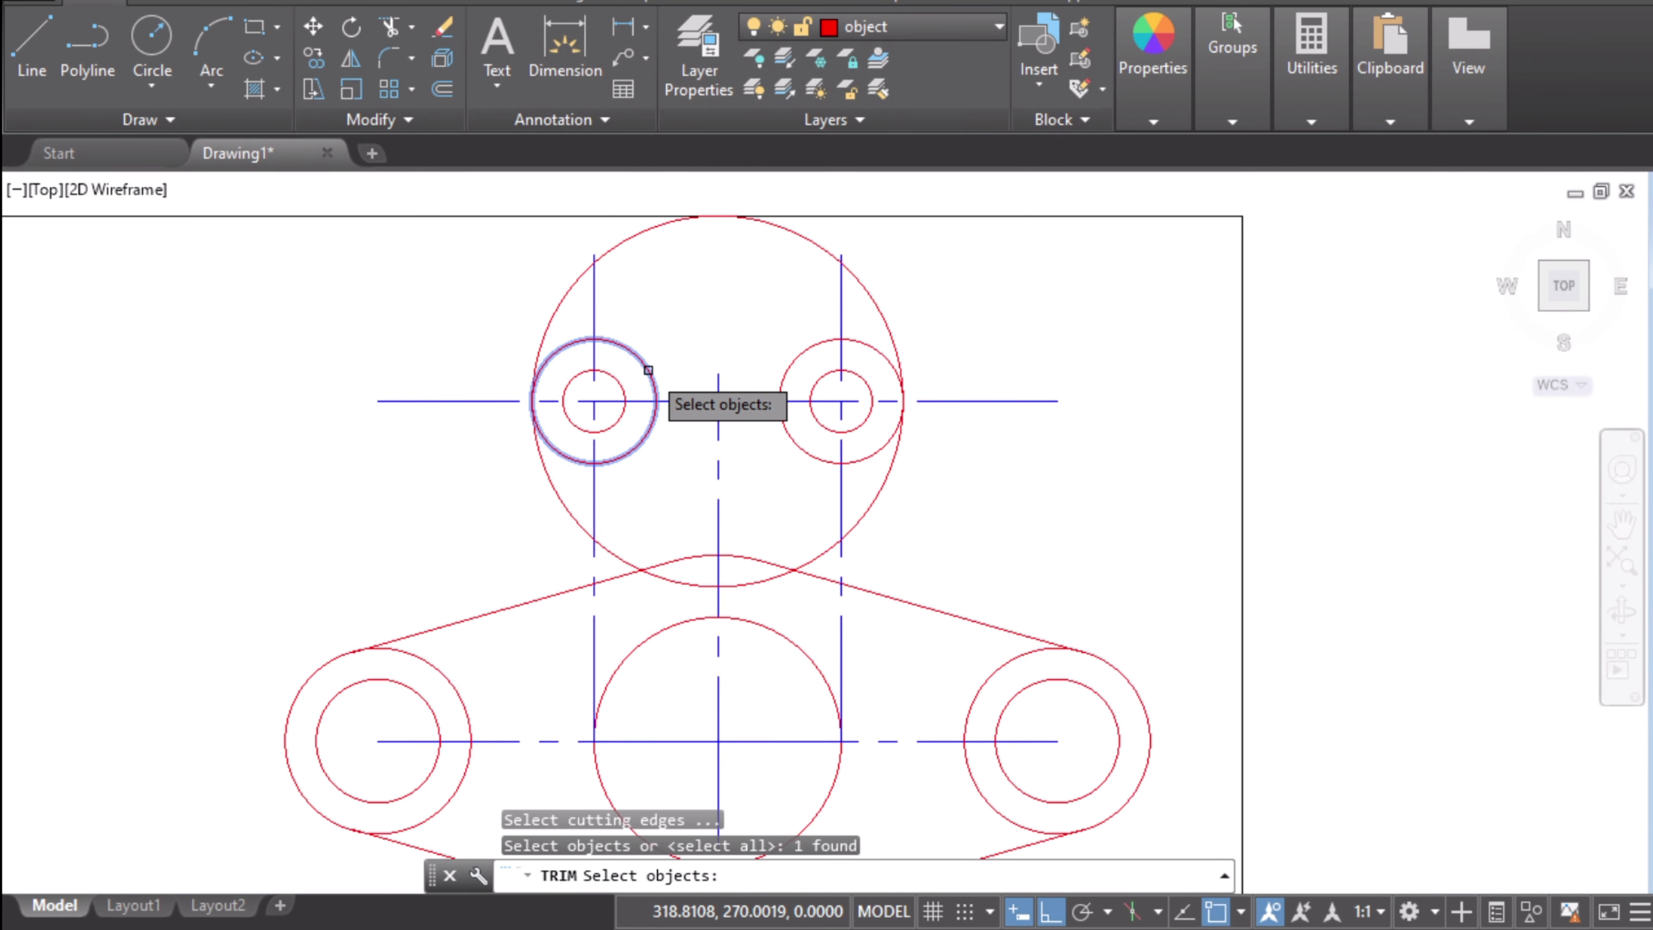
{"action": "left_click", "coordinate": [877, 352]}
{"action": "key", "text": "Return"}
{"action": "left_click", "coordinate": [870, 501]}
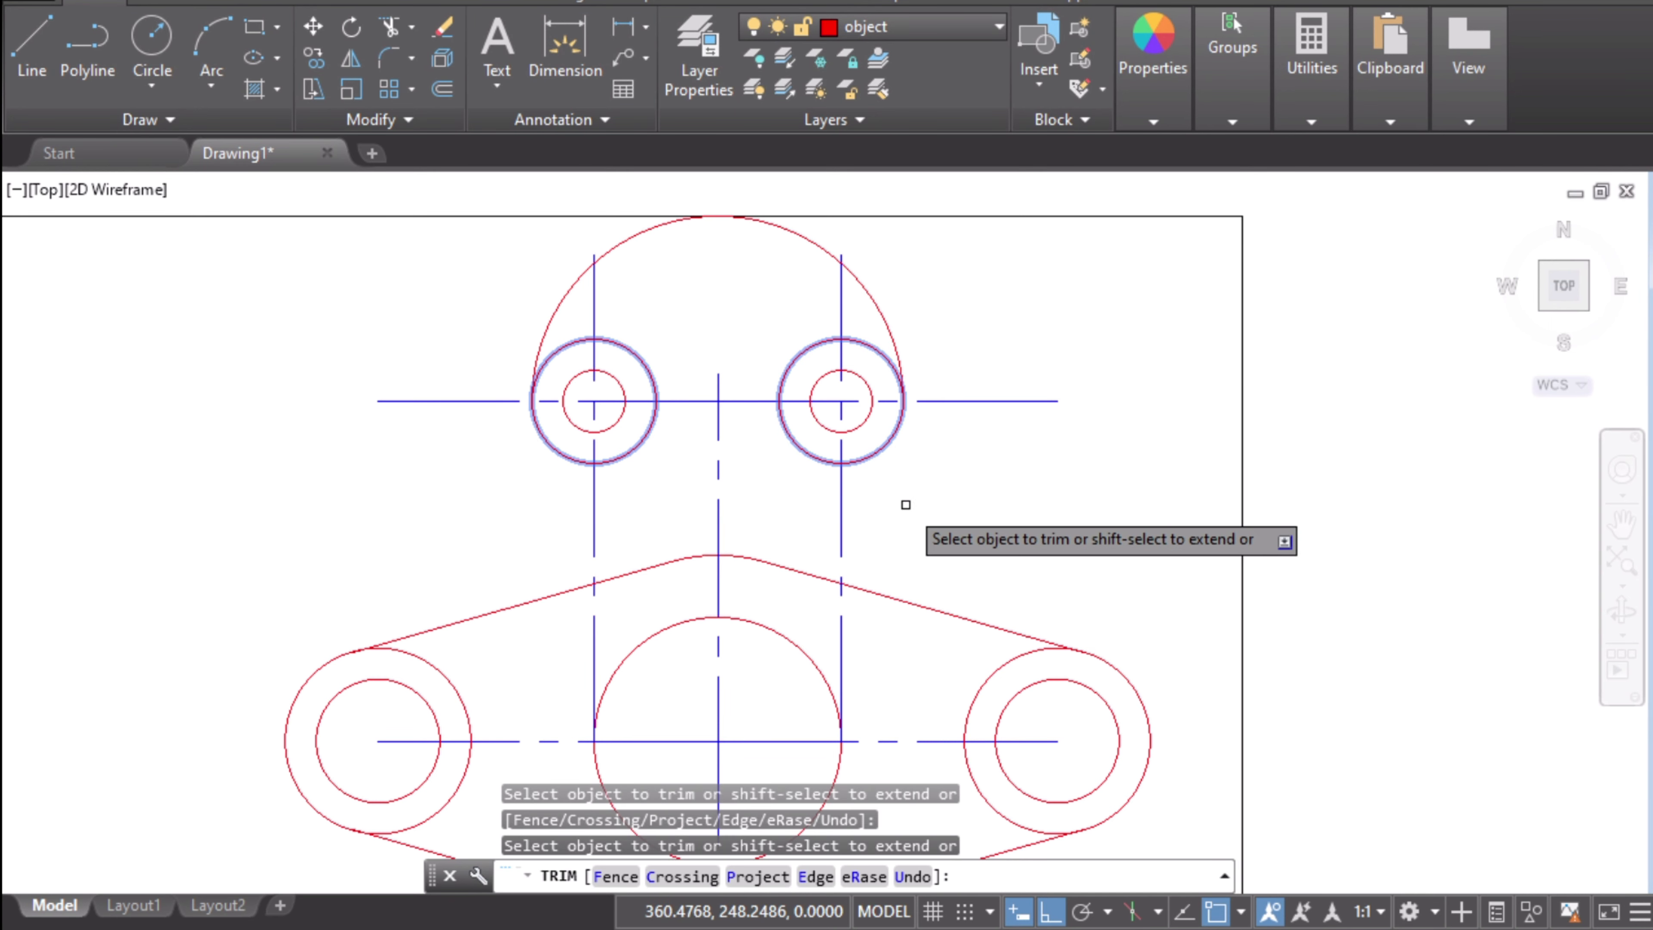
{"action": "key", "text": "Escape"}
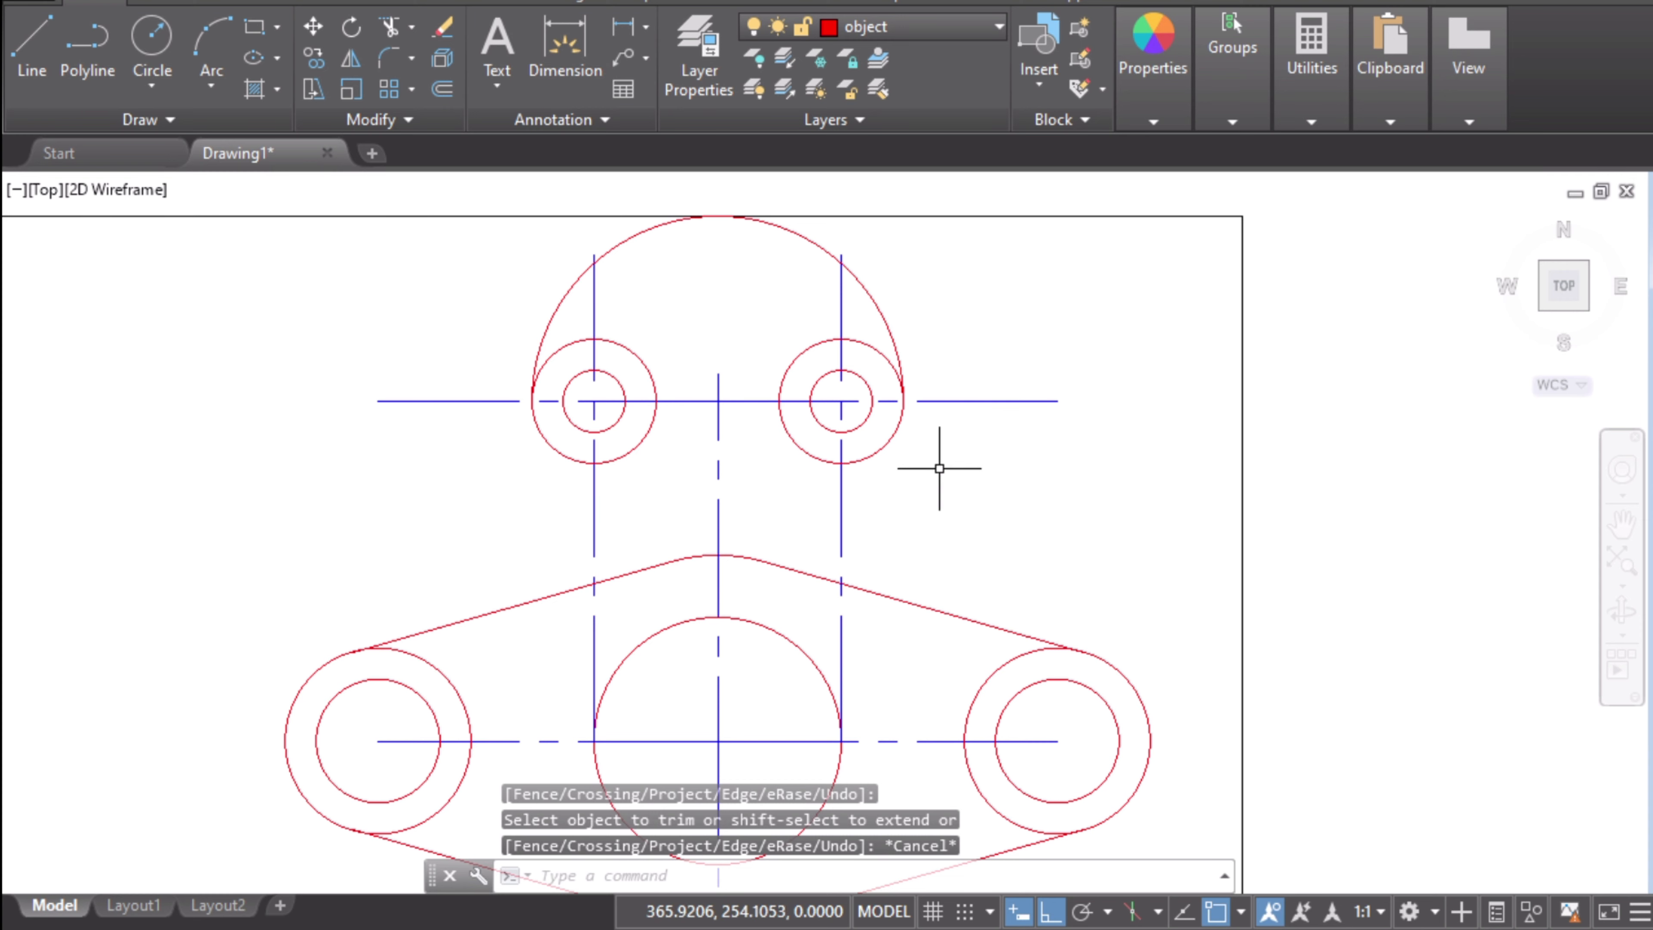
- Fillet the two upper outer circles with a radius of 15 to form the concave arc between their lower inner sides
{"action": "key", "text": "alt+Tab"}
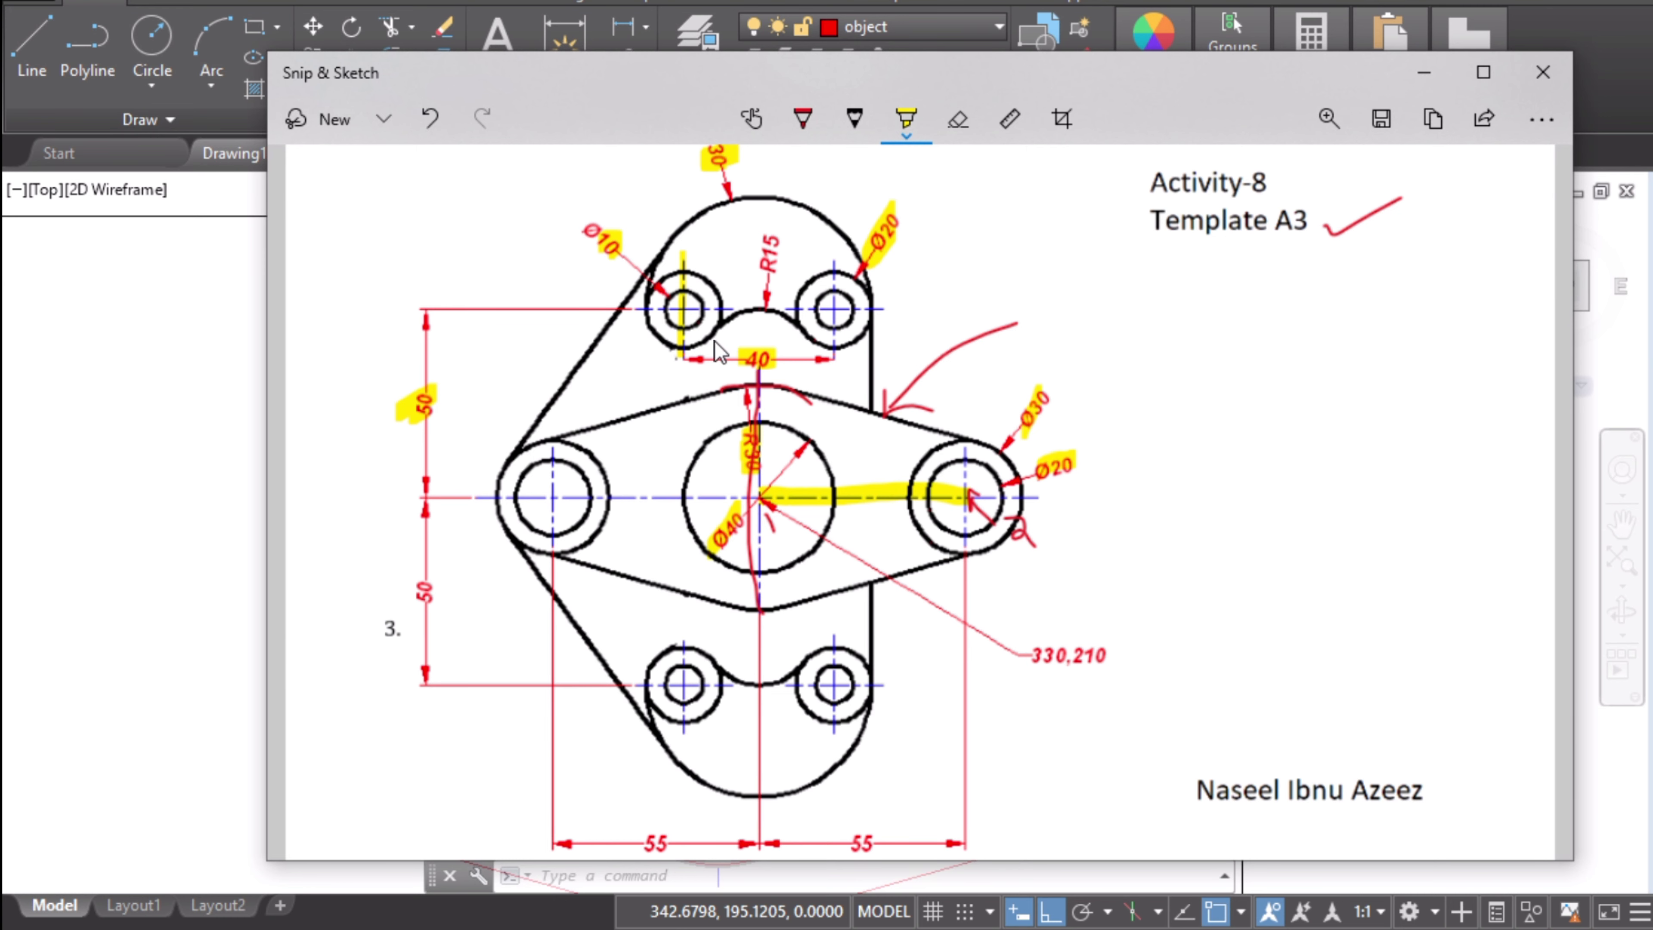
{"action": "key", "text": "ctrl+z"}
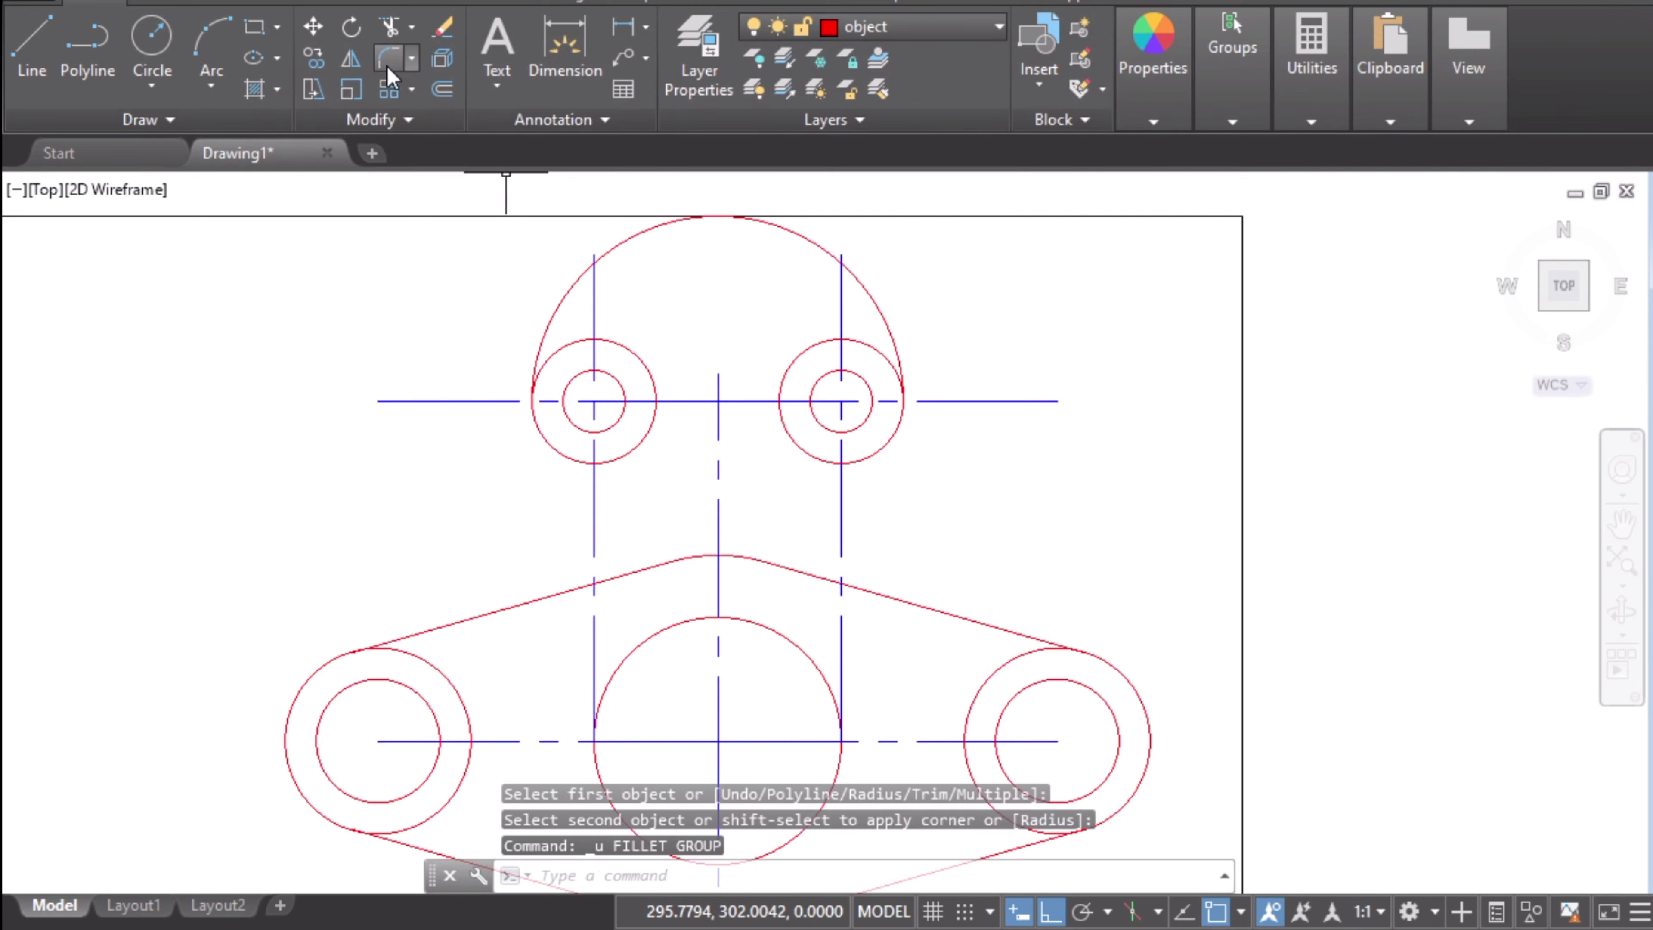
{"action": "left_click", "coordinate": [386, 62]}
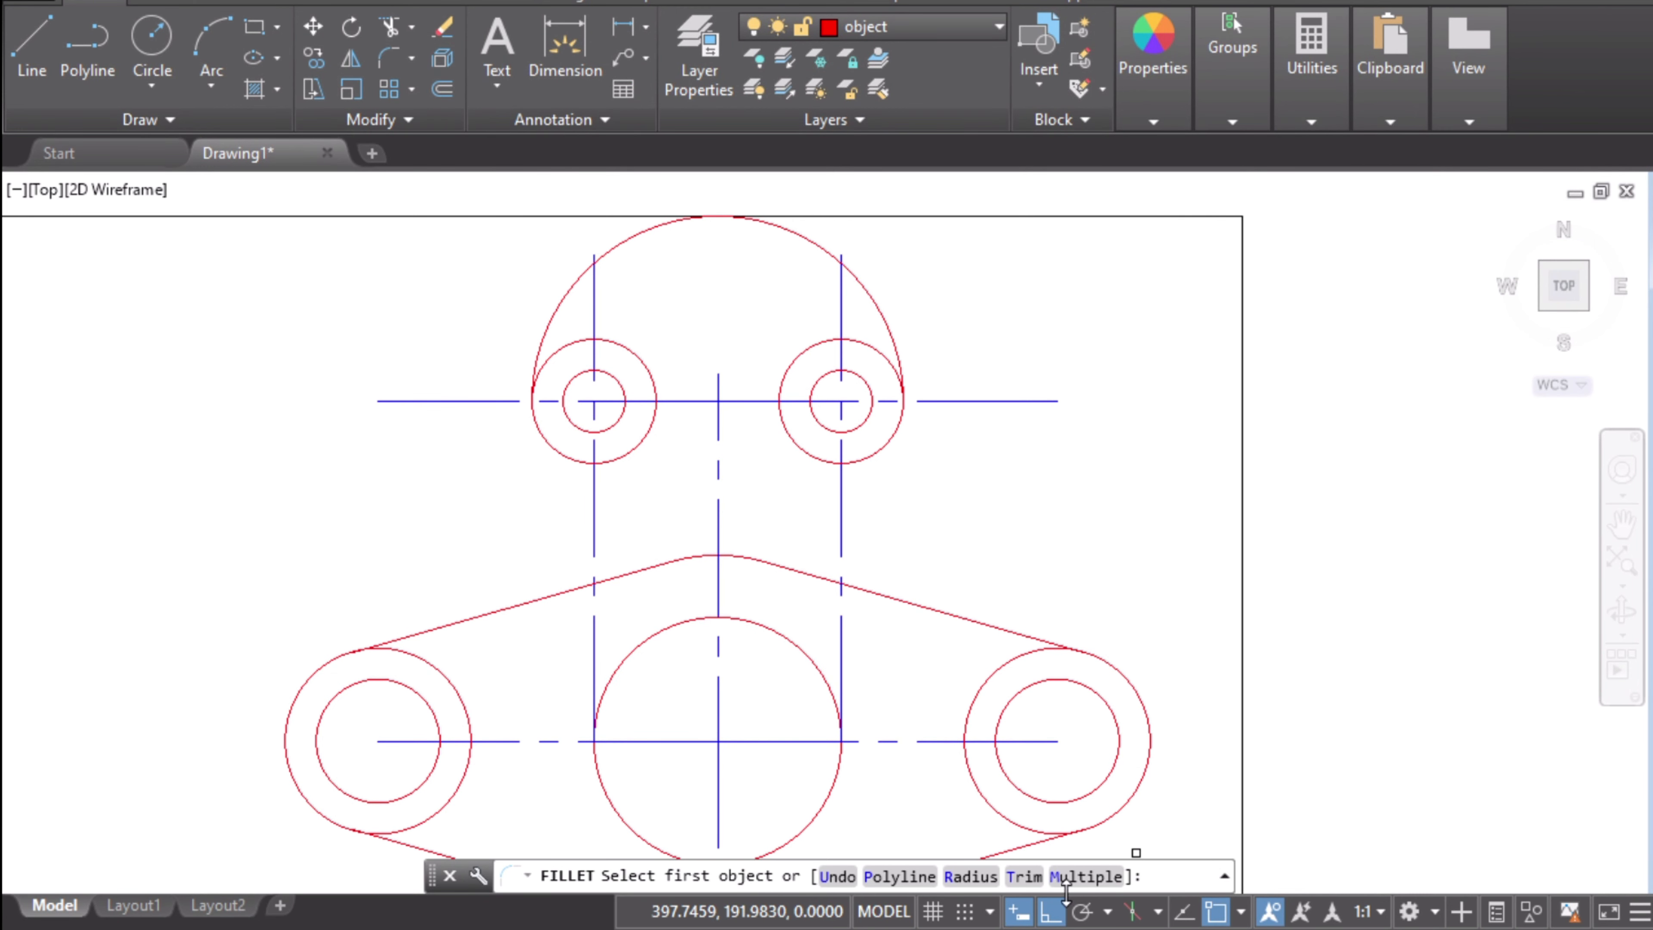
{"action": "left_click", "coordinate": [958, 876]}
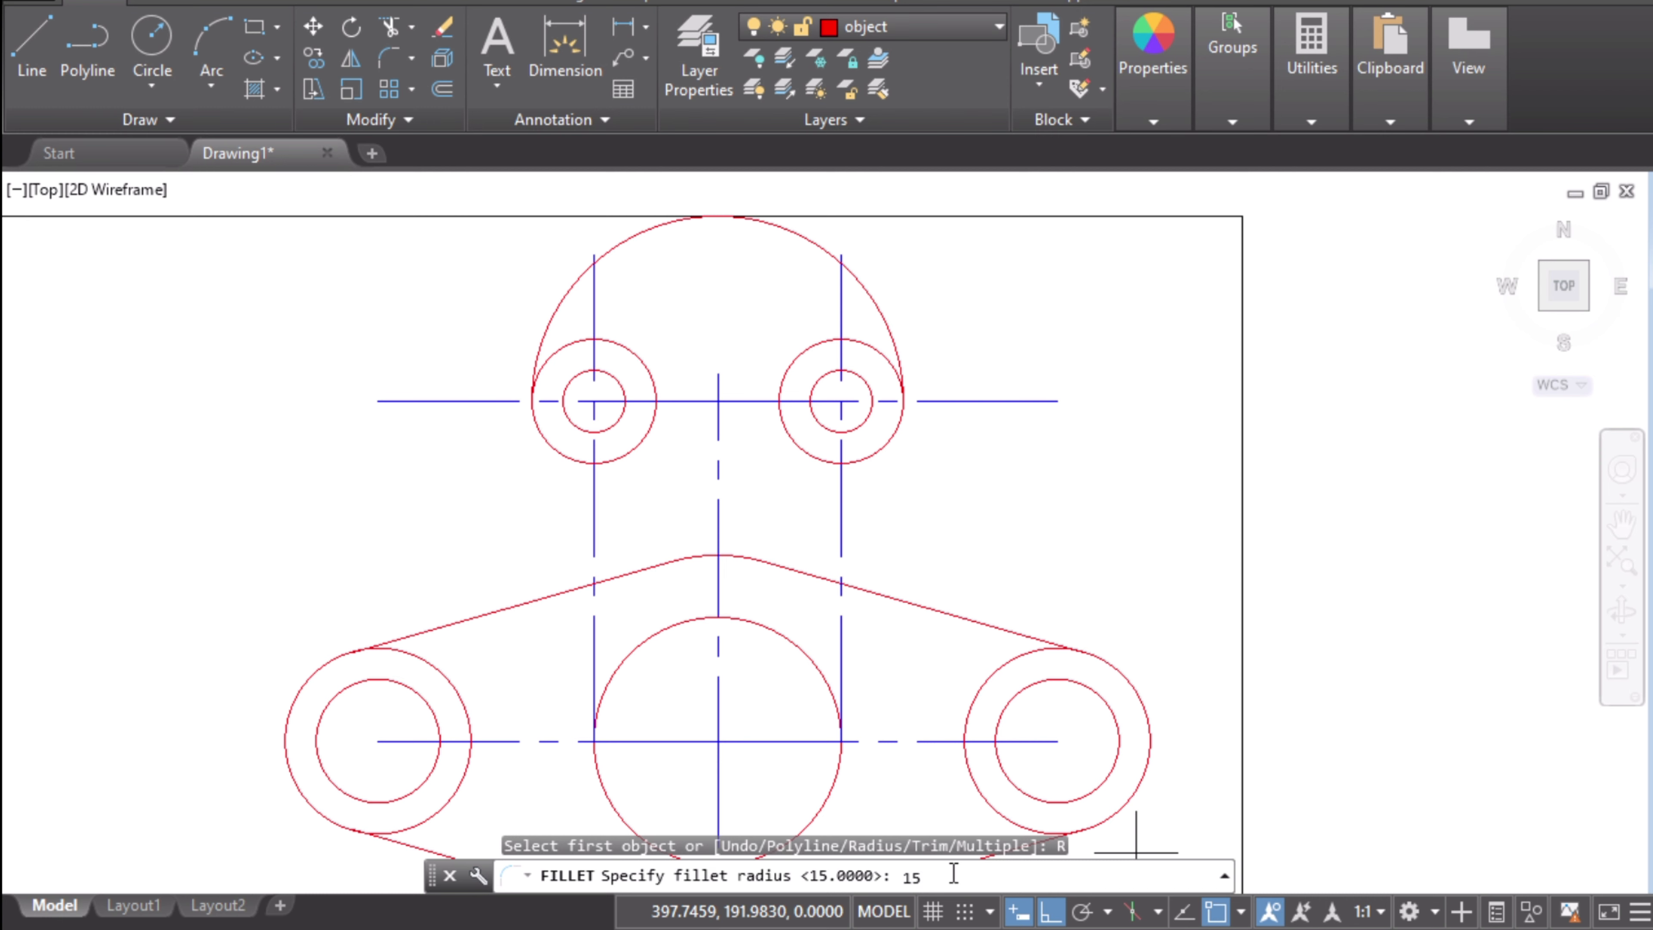
{"action": "key", "text": "Return"}
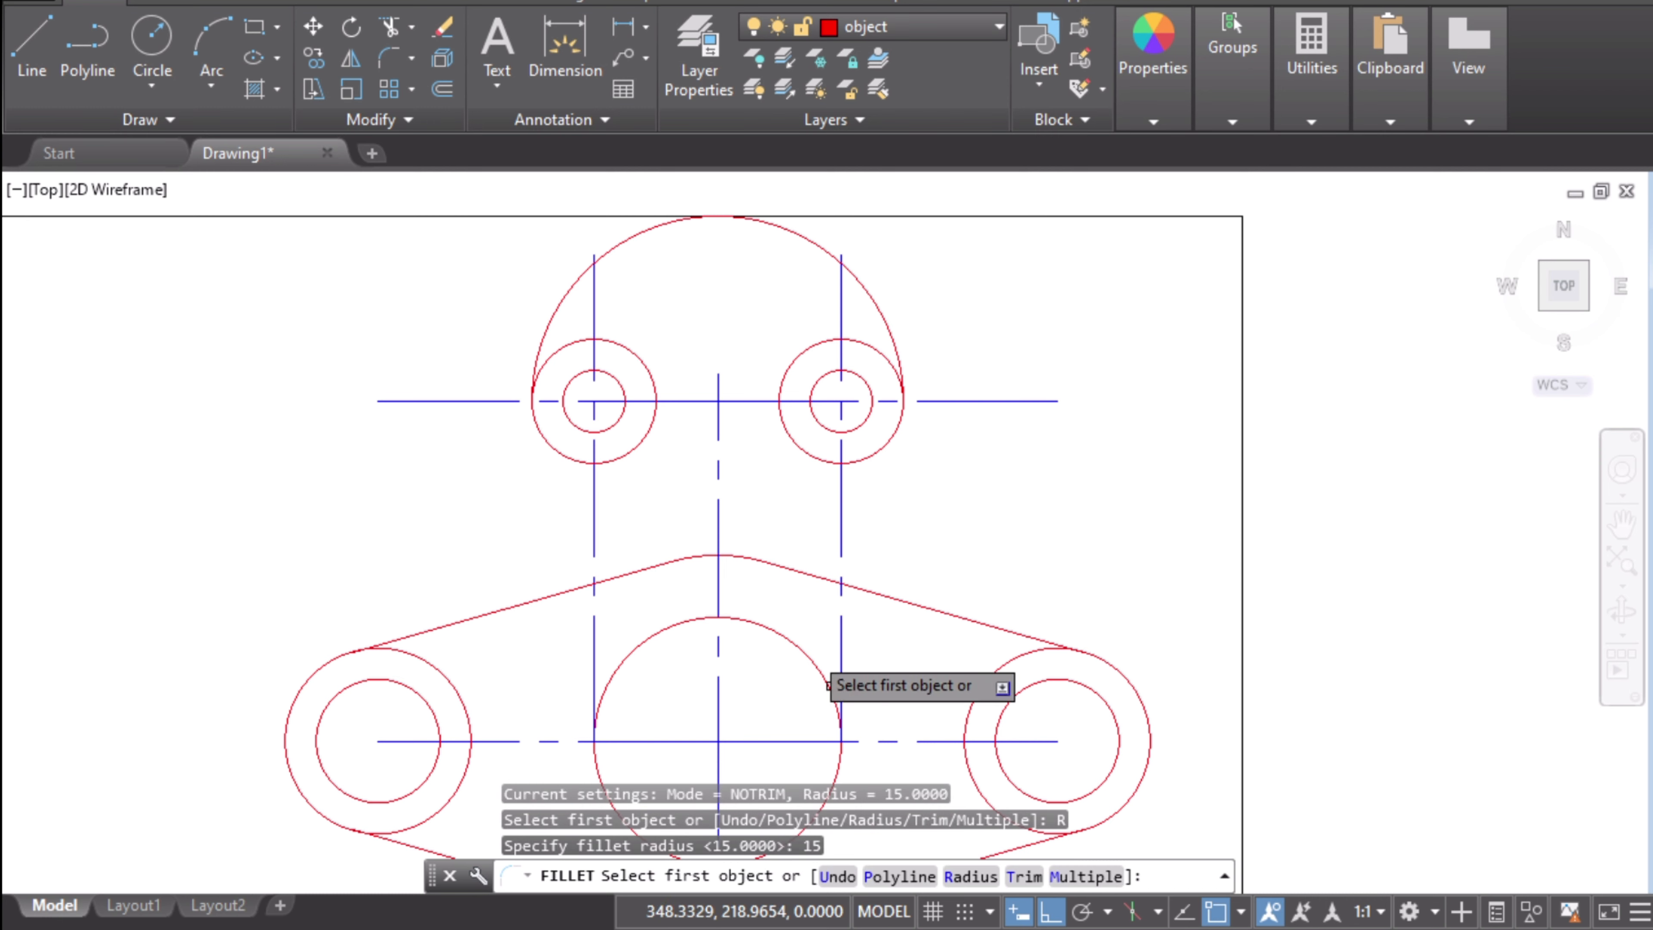
{"action": "left_click", "coordinate": [651, 433]}
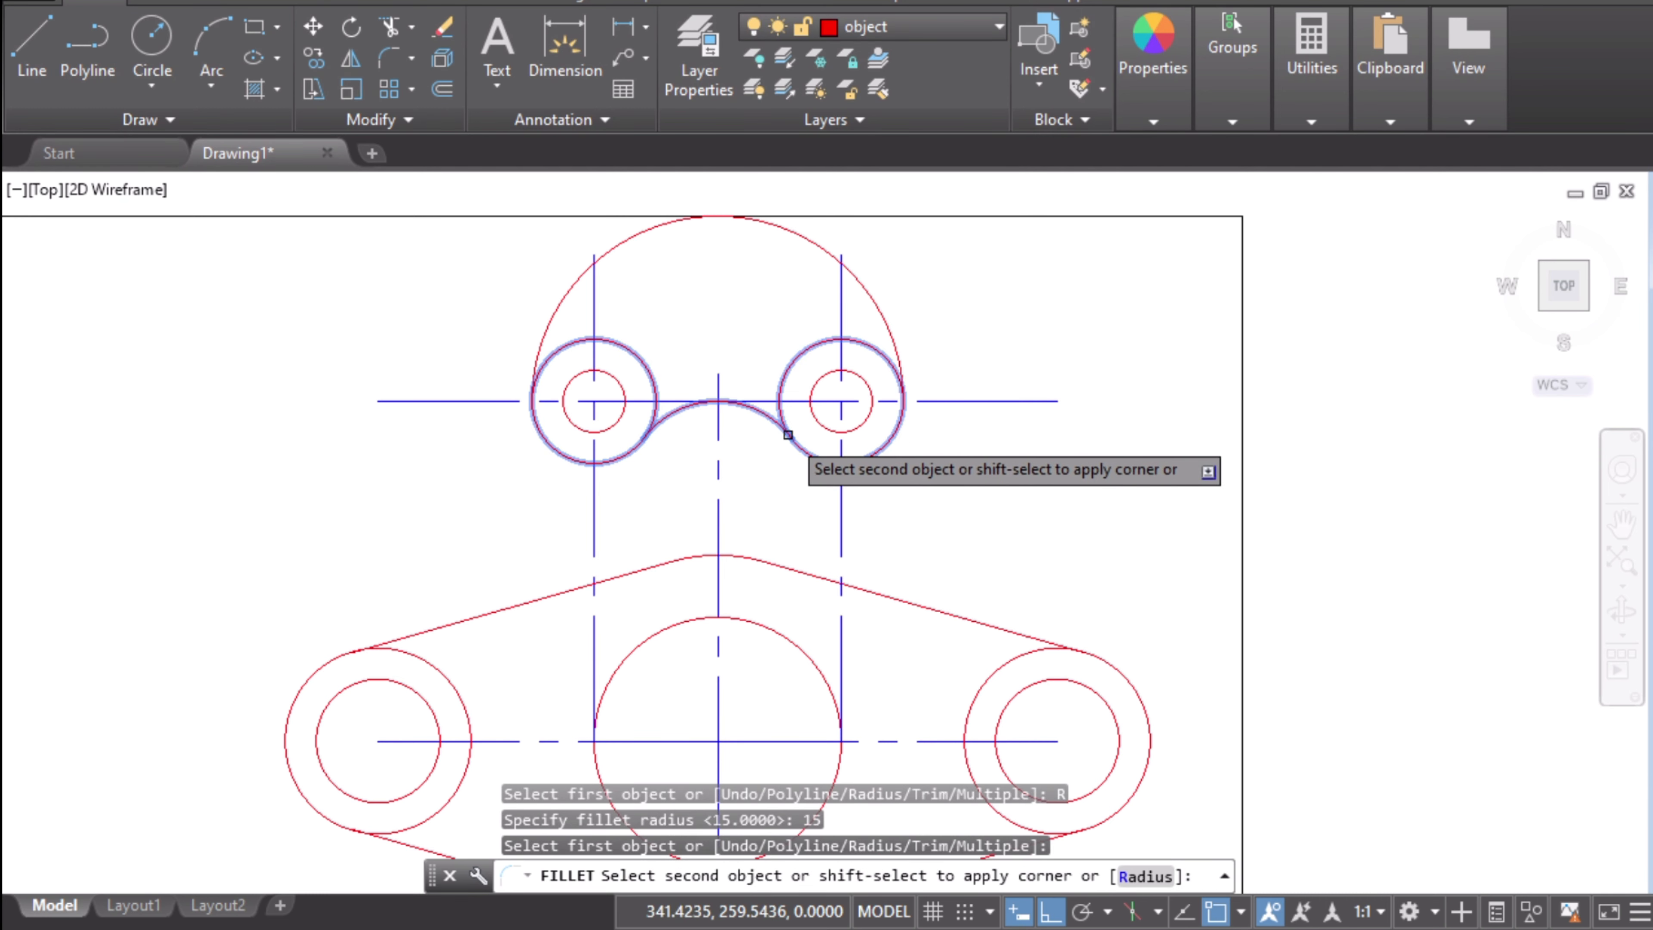
{"action": "left_click", "coordinate": [787, 435]}
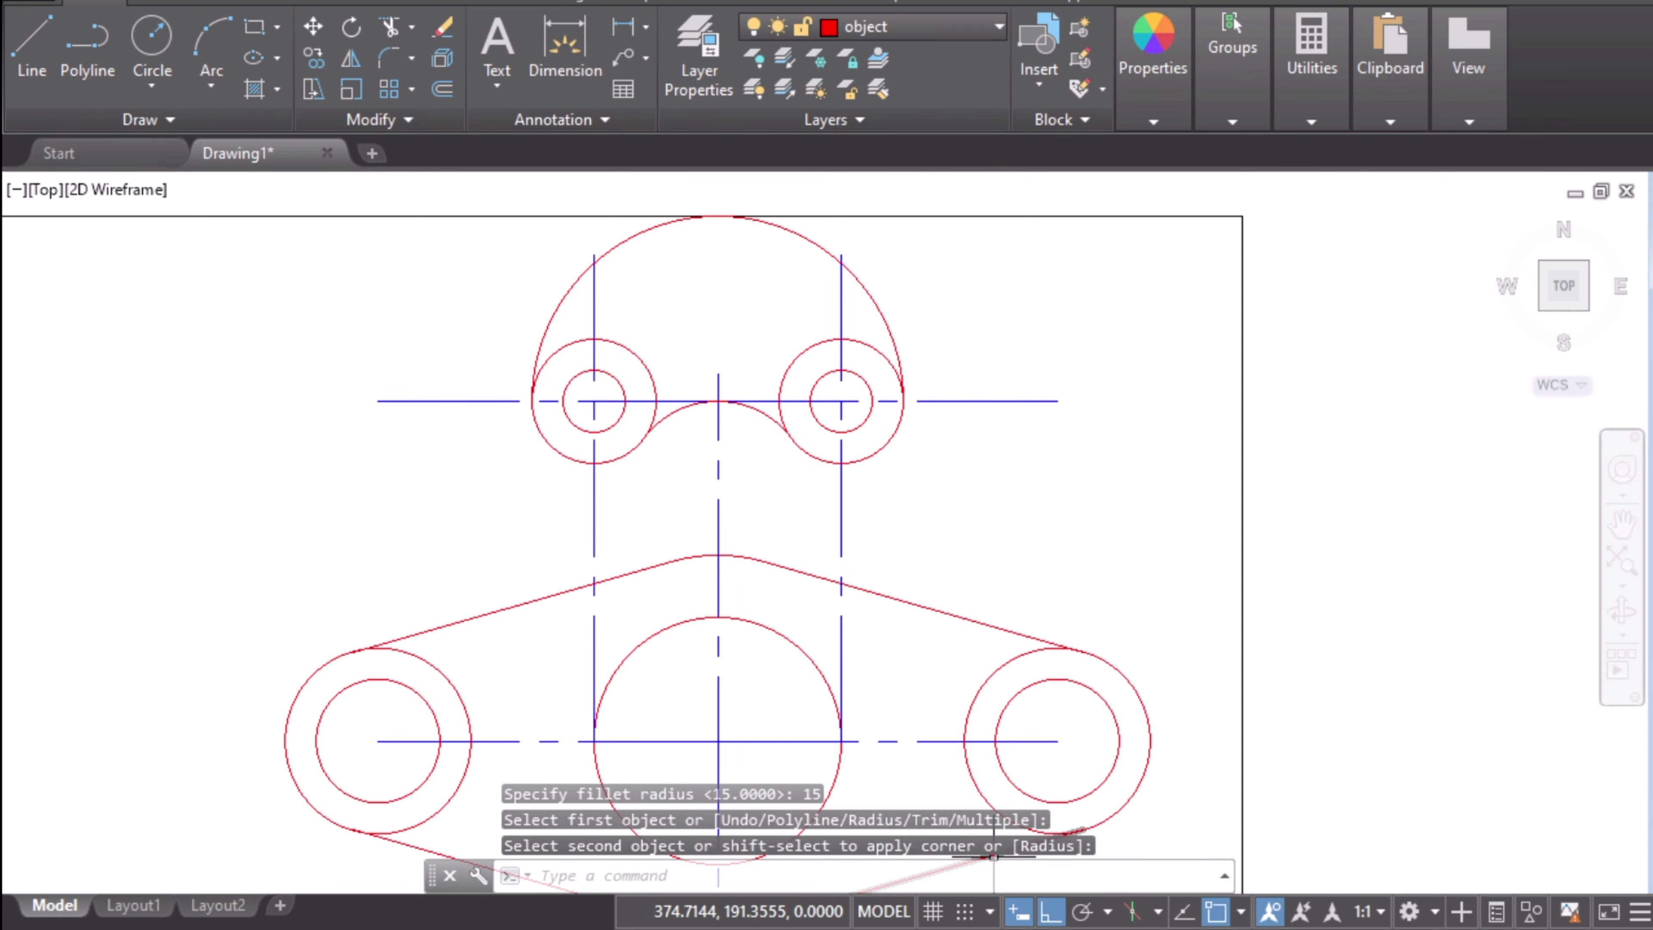
- Draw a line tangent to the left outer 30 mm circle and the left side of the upper R30 arc
{"action": "key", "text": "alt+Tab"}
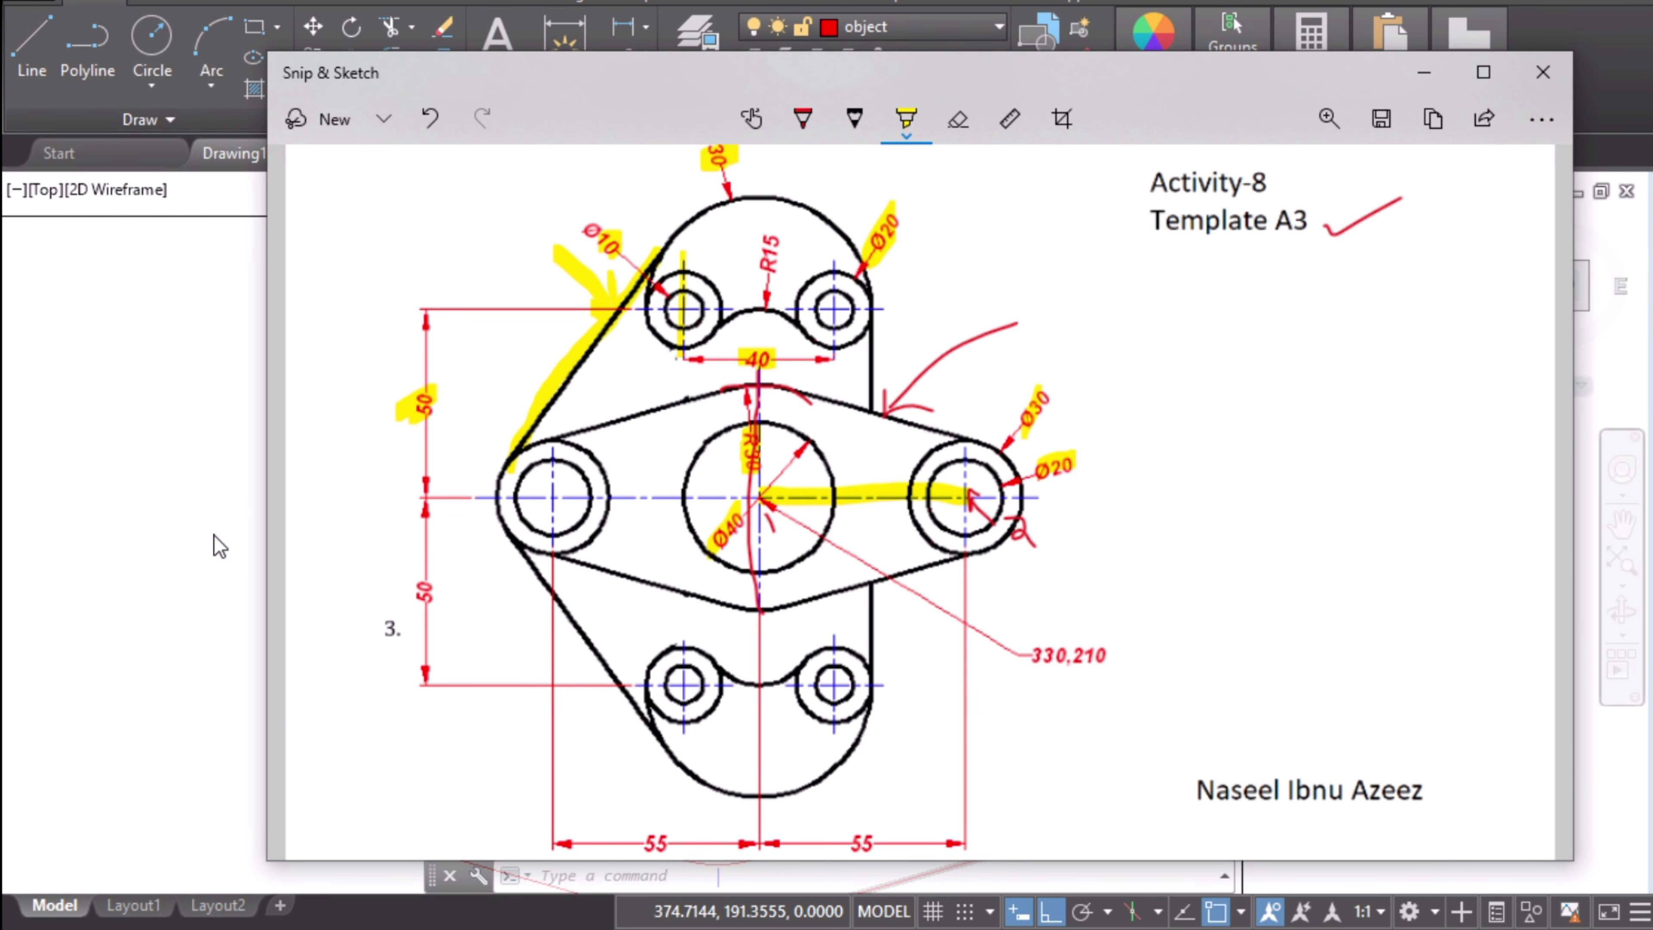
{"action": "key", "text": "alt+Tab"}
{"action": "mouse_move", "coordinate": [498, 573]}
{"action": "middle_mouse_down"}
{"action": "mouse_move", "coordinate": [506, 424]}
{"action": "mouse_move", "coordinate": [508, 472]}
{"action": "mouse_move", "coordinate": [479, 517]}
{"action": "middle_mouse_up"}
{"action": "type", "text": "l"}
{"action": "key", "text": "Return"}
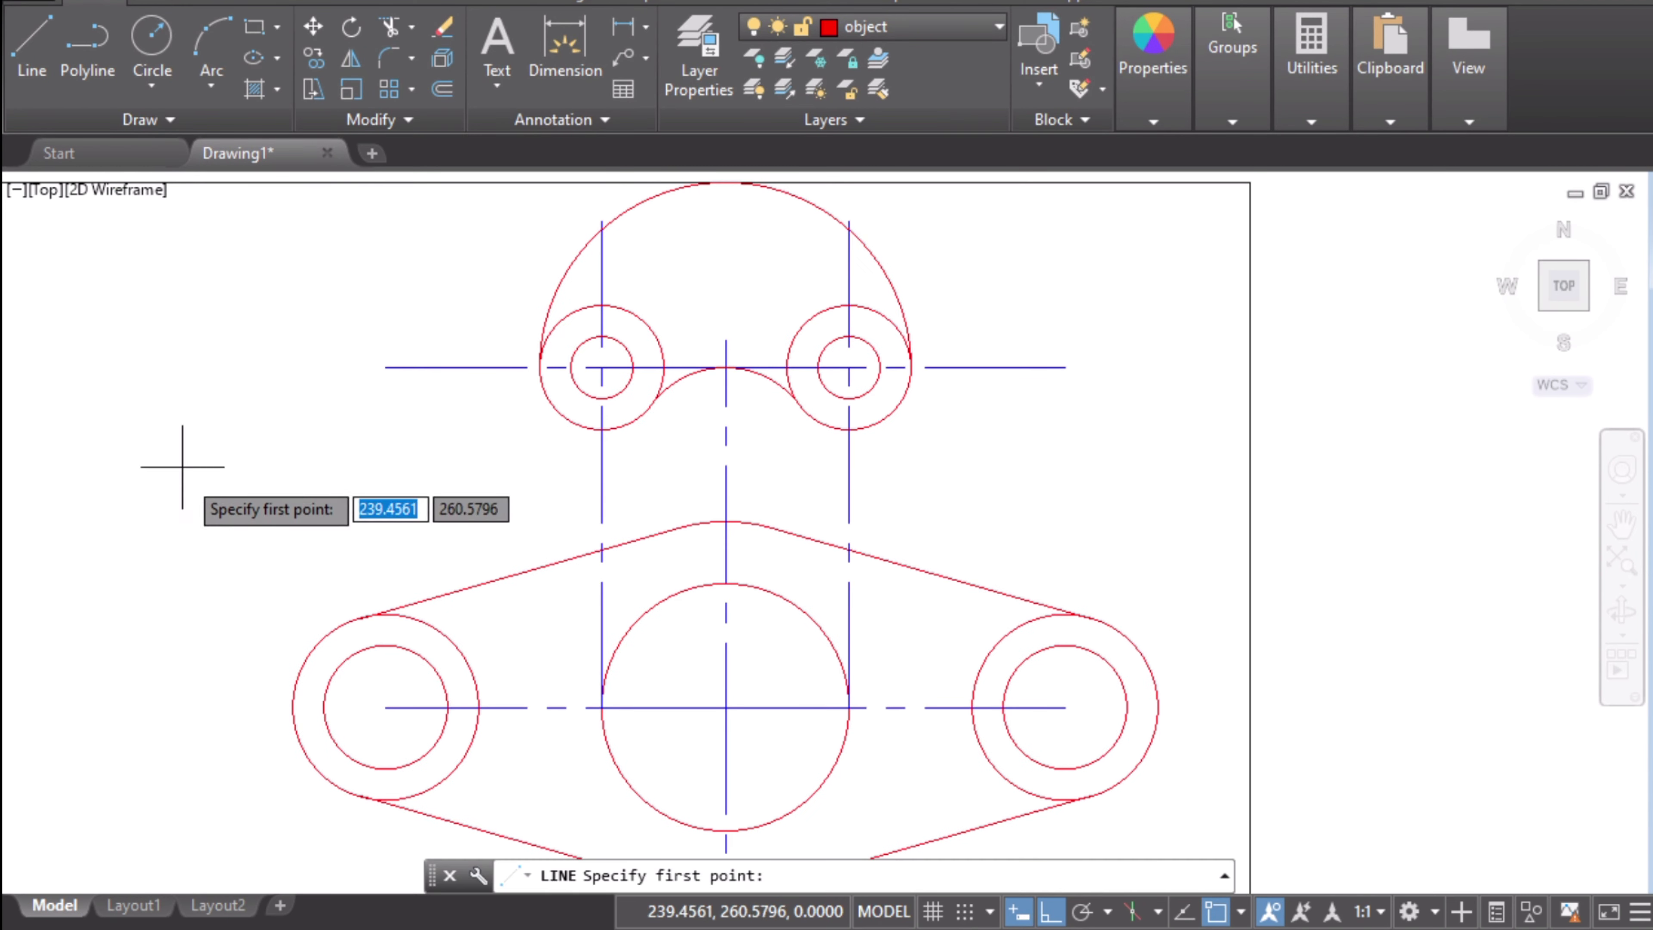
{"action": "key", "text": "F8"}
{"action": "right_click", "coordinate": [260, 654], "text": "shift"}
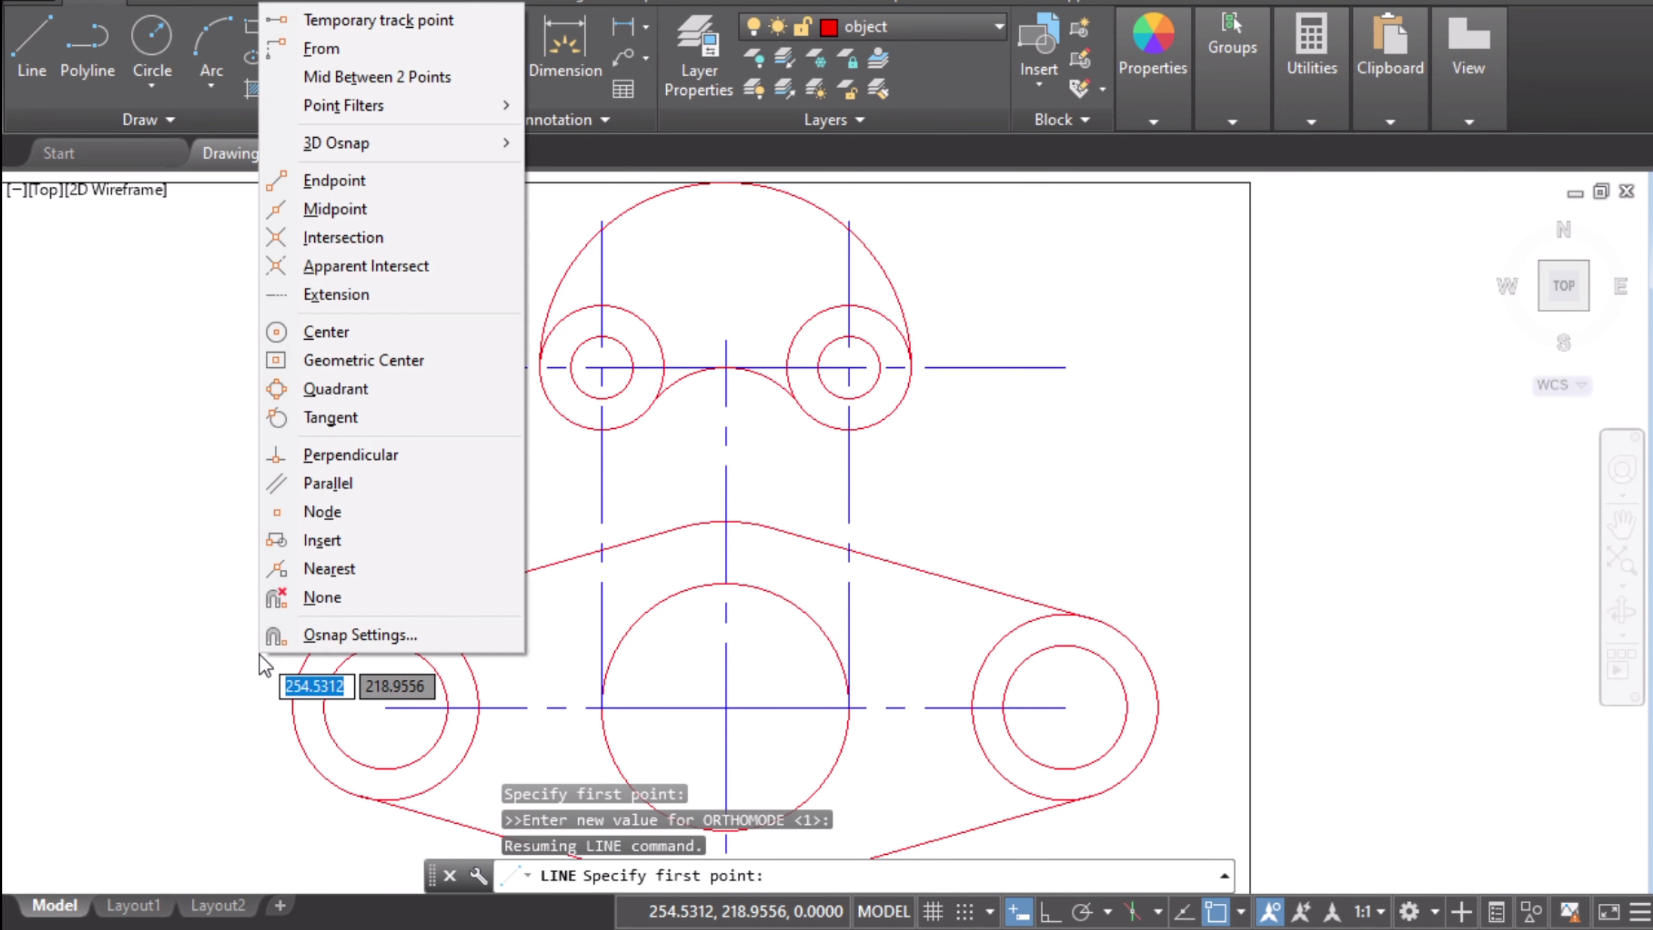
{"action": "left_click", "coordinate": [335, 417]}
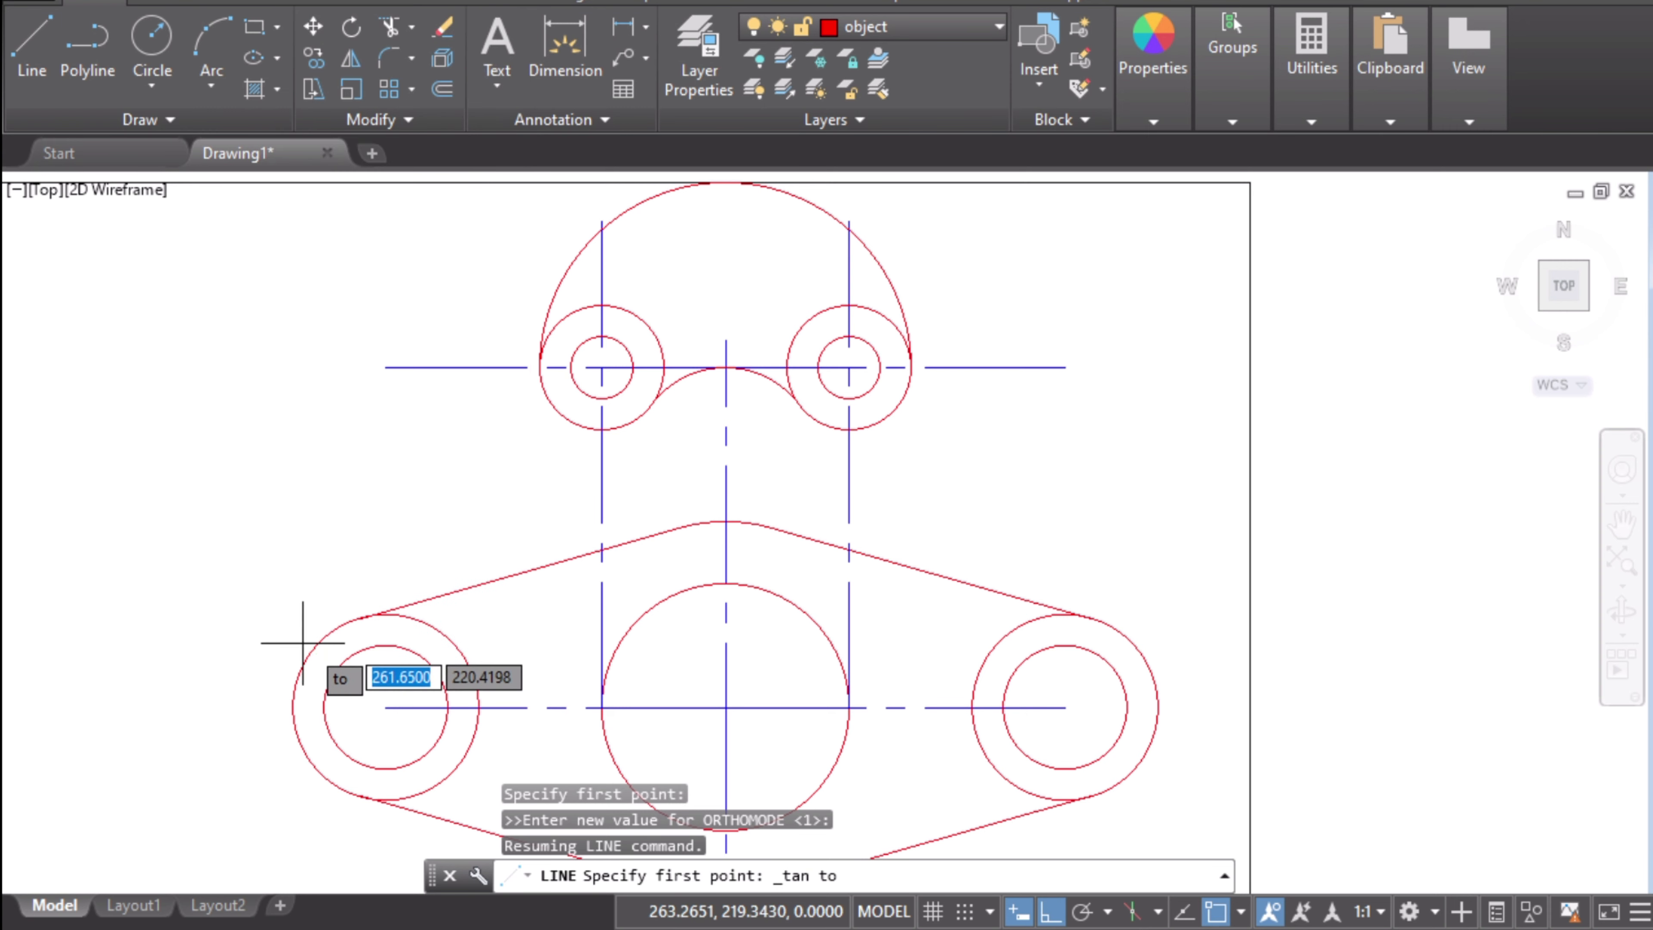
{"action": "left_click", "coordinate": [290, 656]}
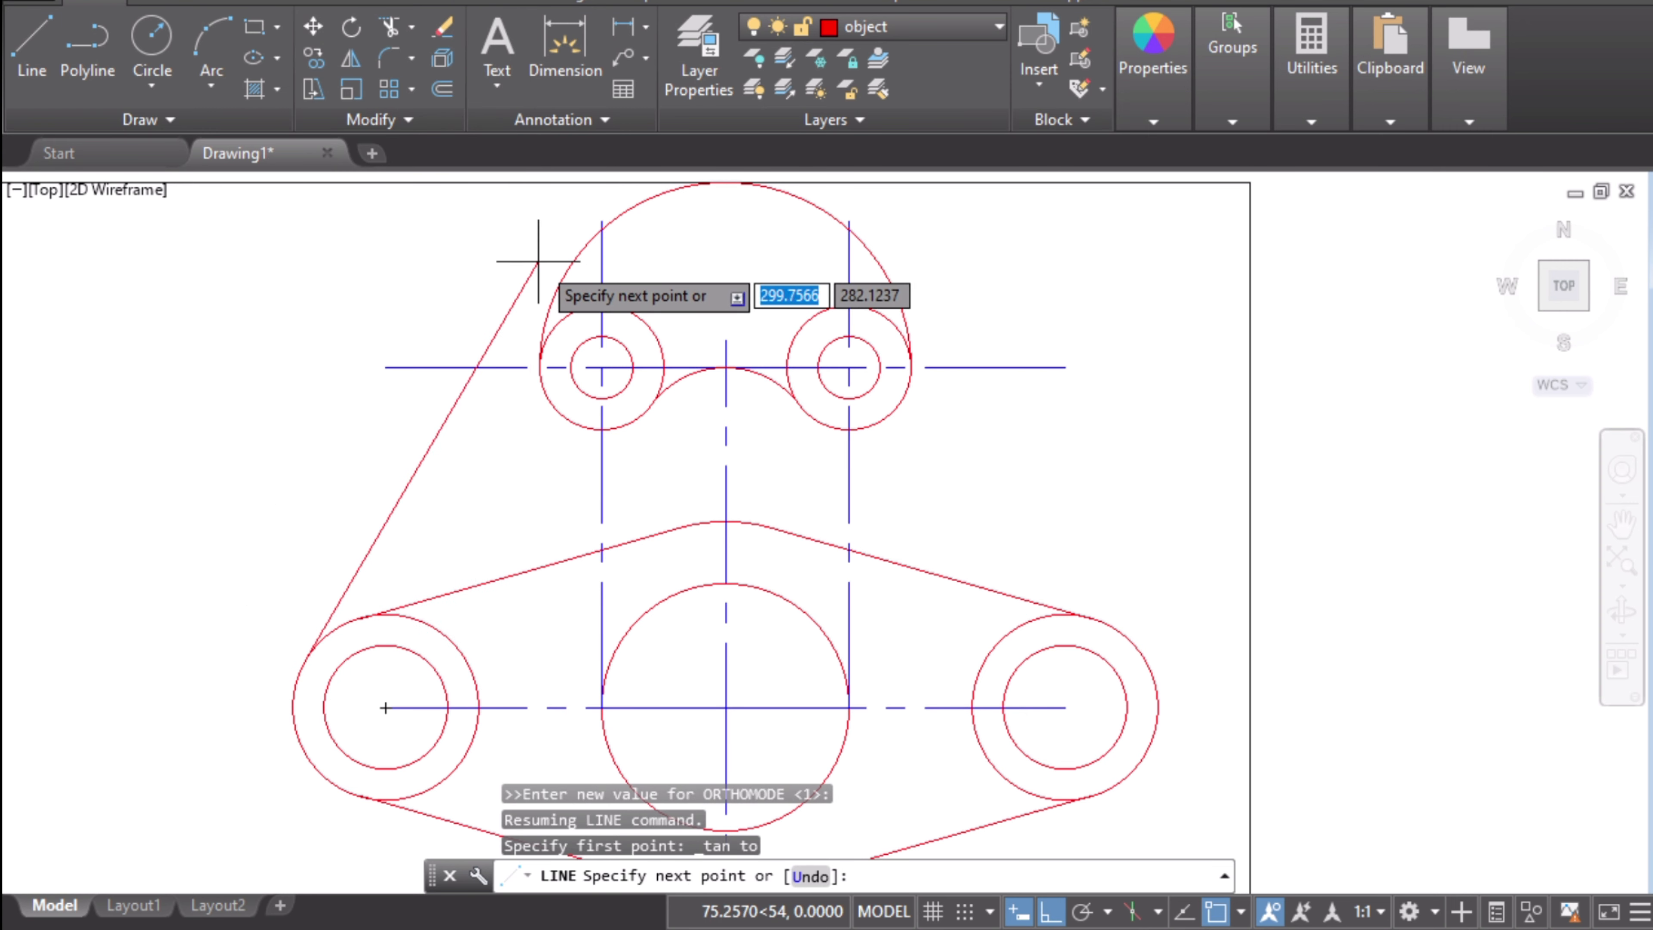
{"action": "right_click", "coordinate": [539, 261], "text": "shift"}
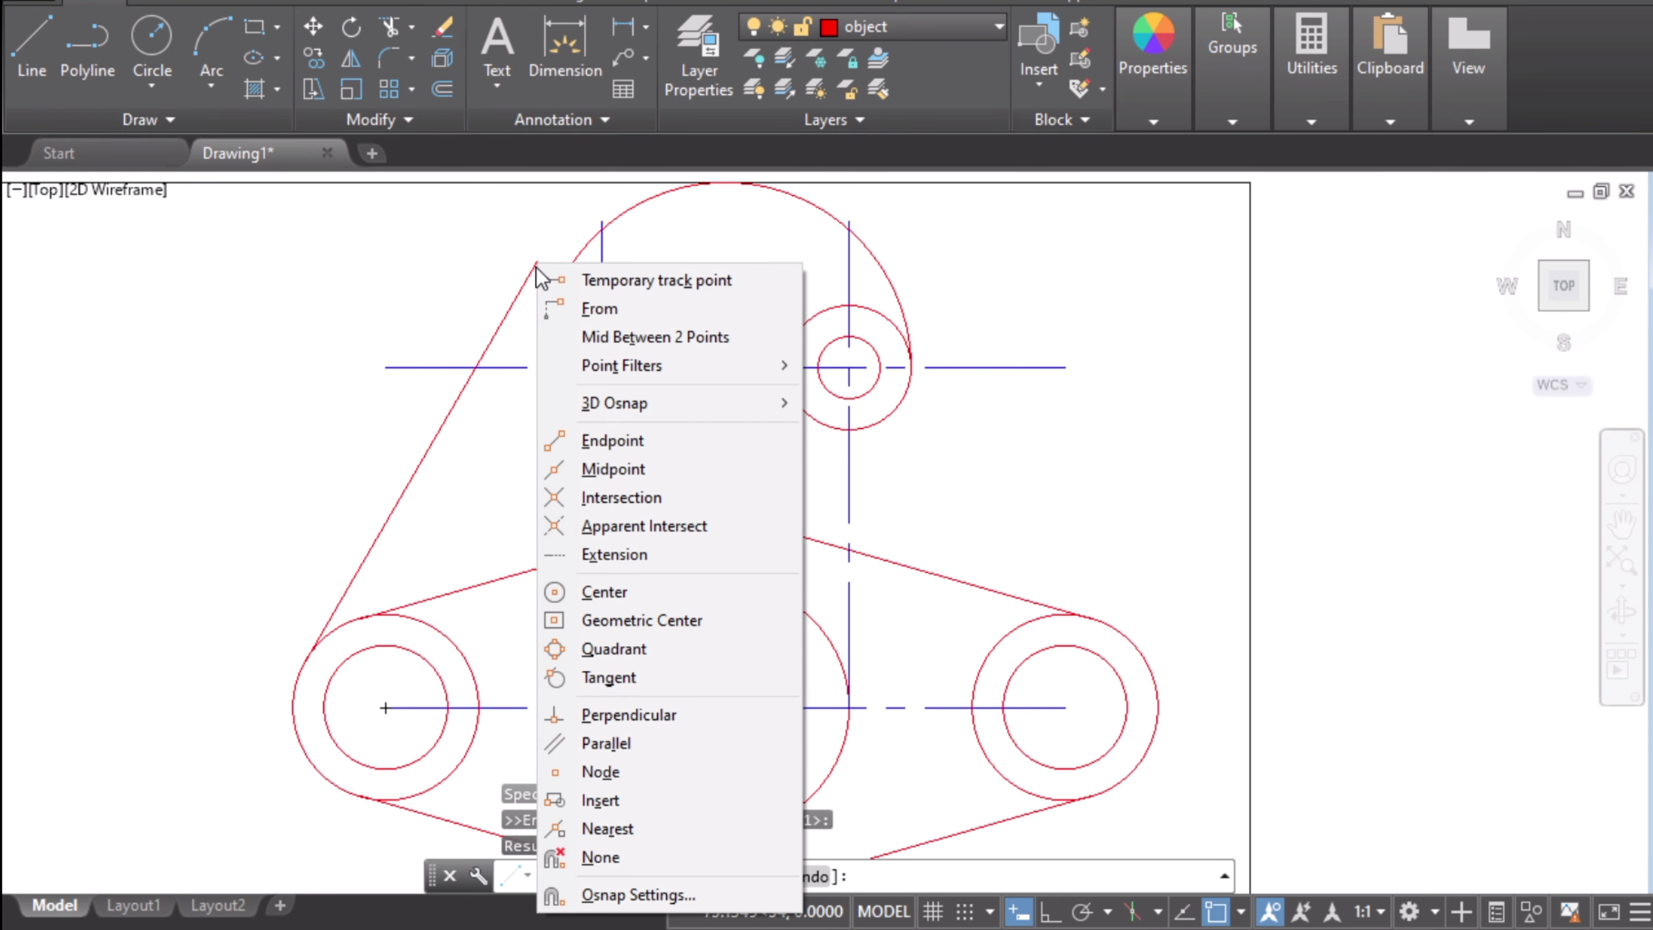
{"action": "left_click", "coordinate": [690, 692]}
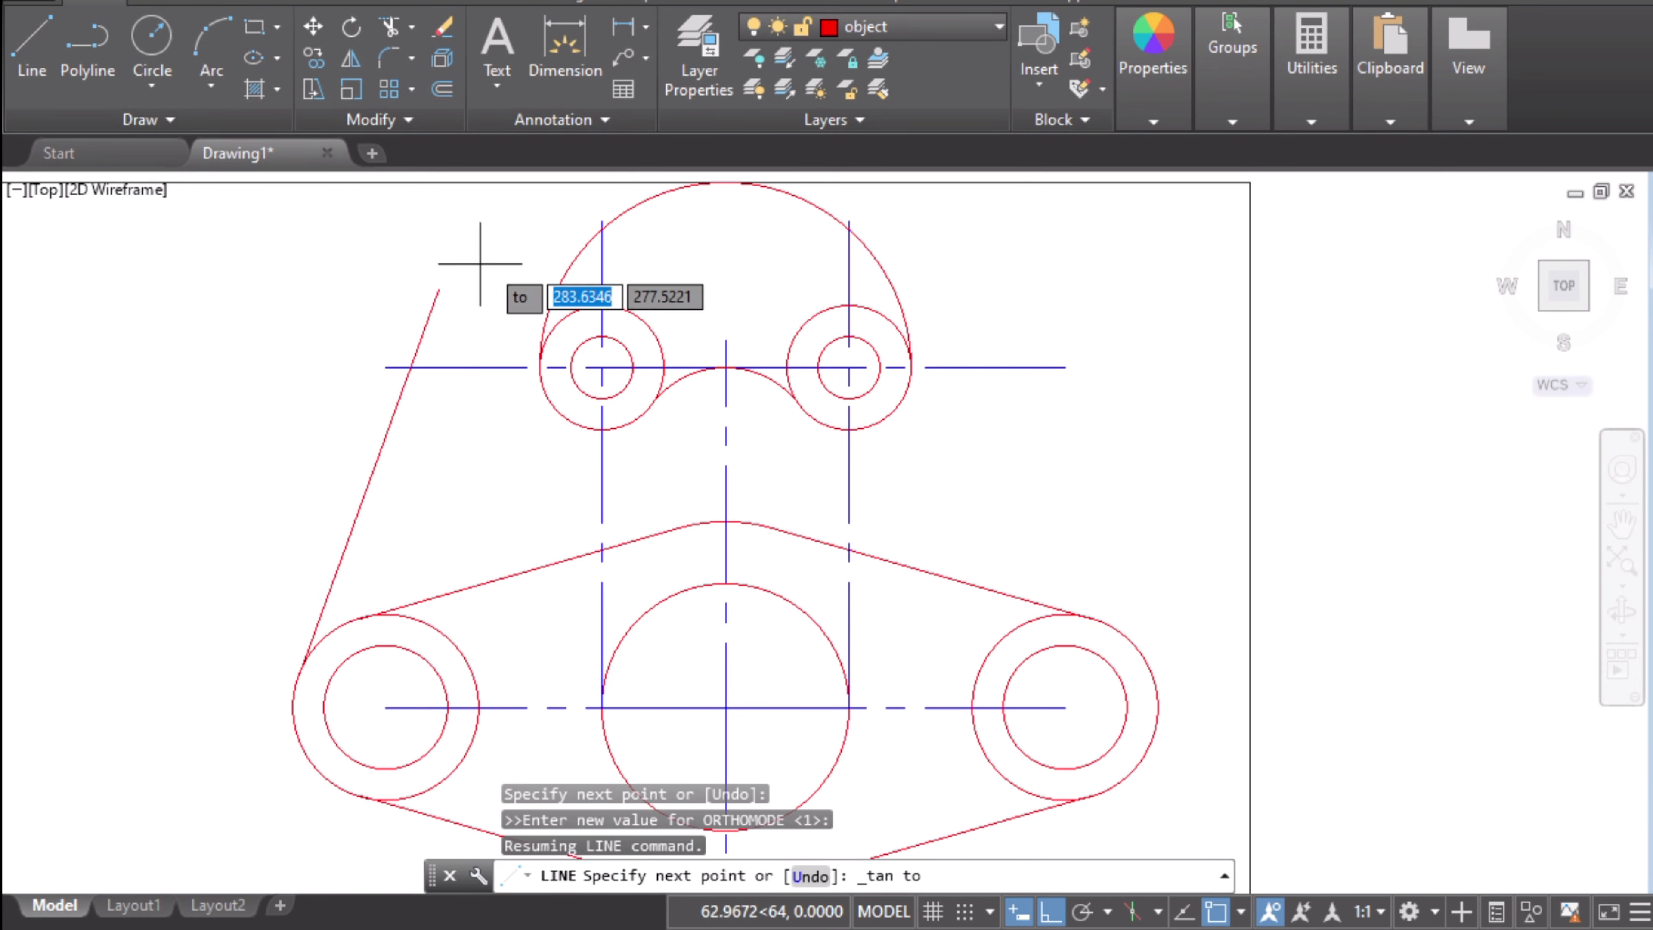
{"action": "left_click", "coordinate": [576, 259]}
{"action": "key", "text": "Escape"}
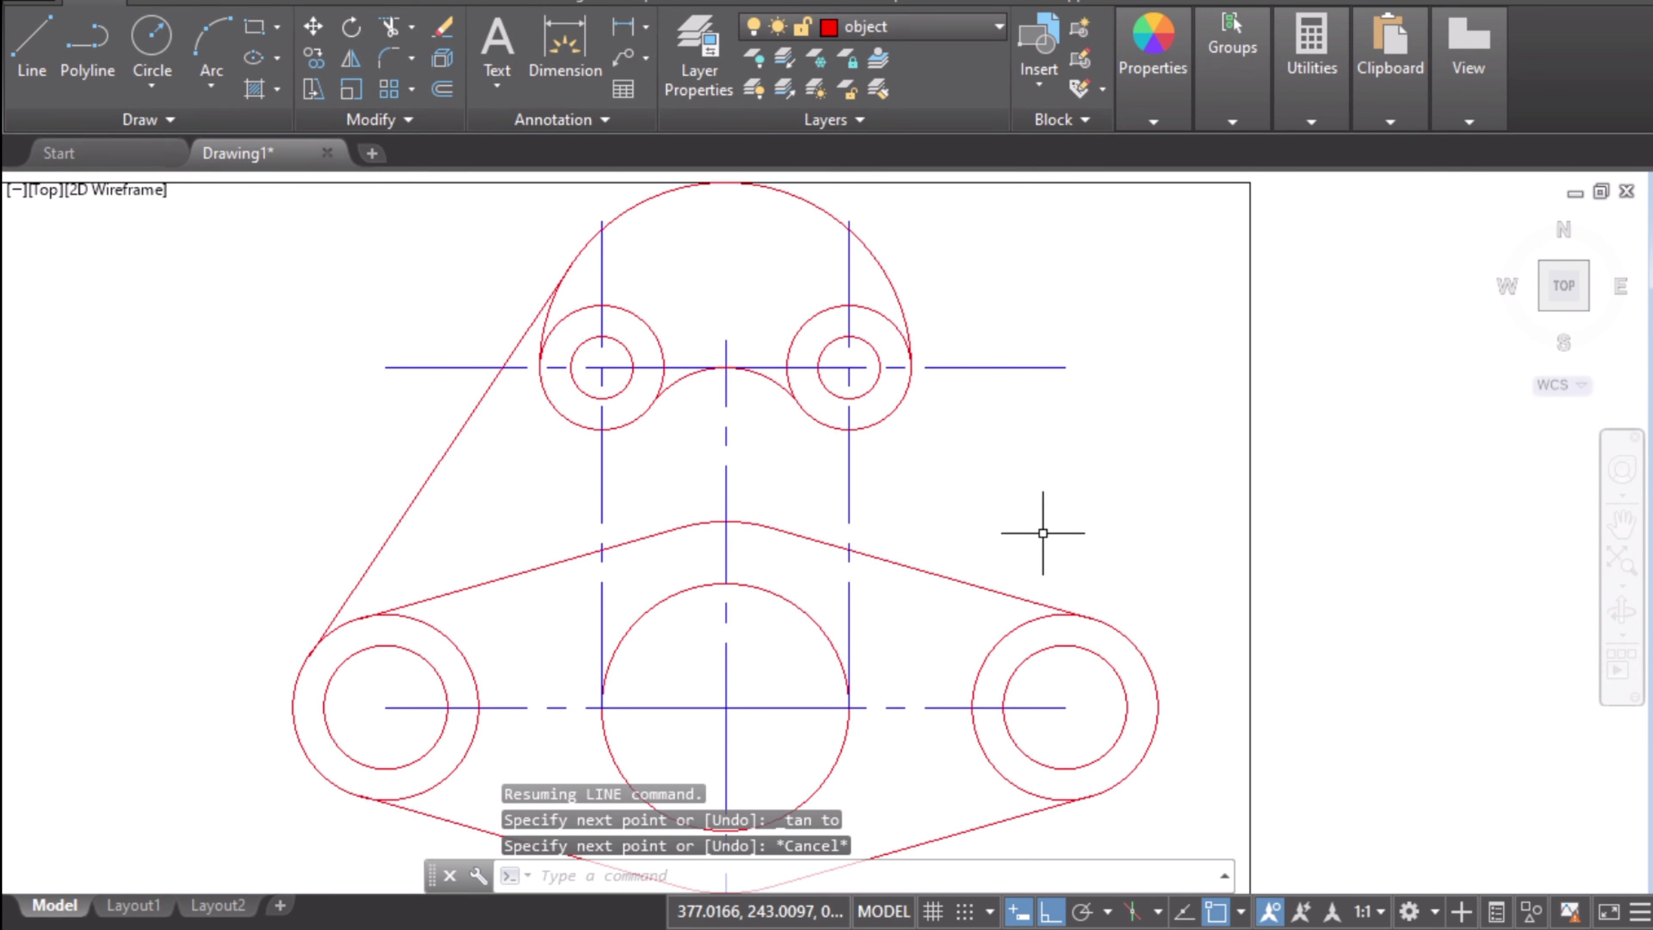
- Draw a vertical line about 40 mm long downward from the rightmost point of the upper-right outer circle, crossing the sloped edge
{"action": "key", "text": "alt+Tab"}
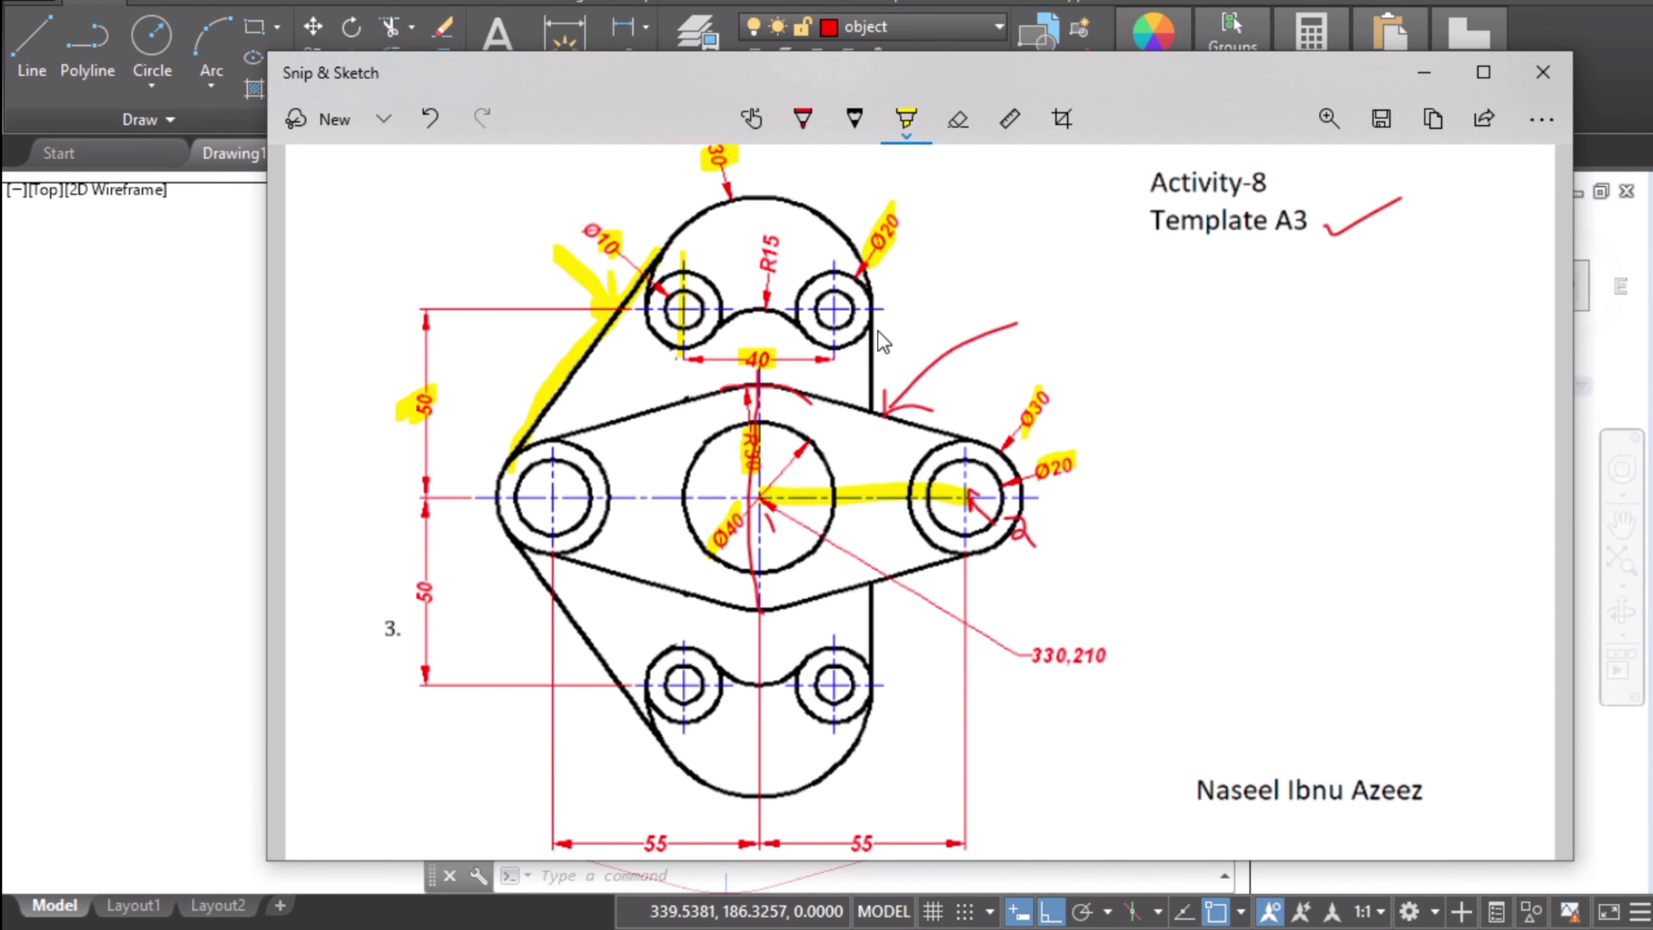
{"action": "key", "text": "alt+Tab"}
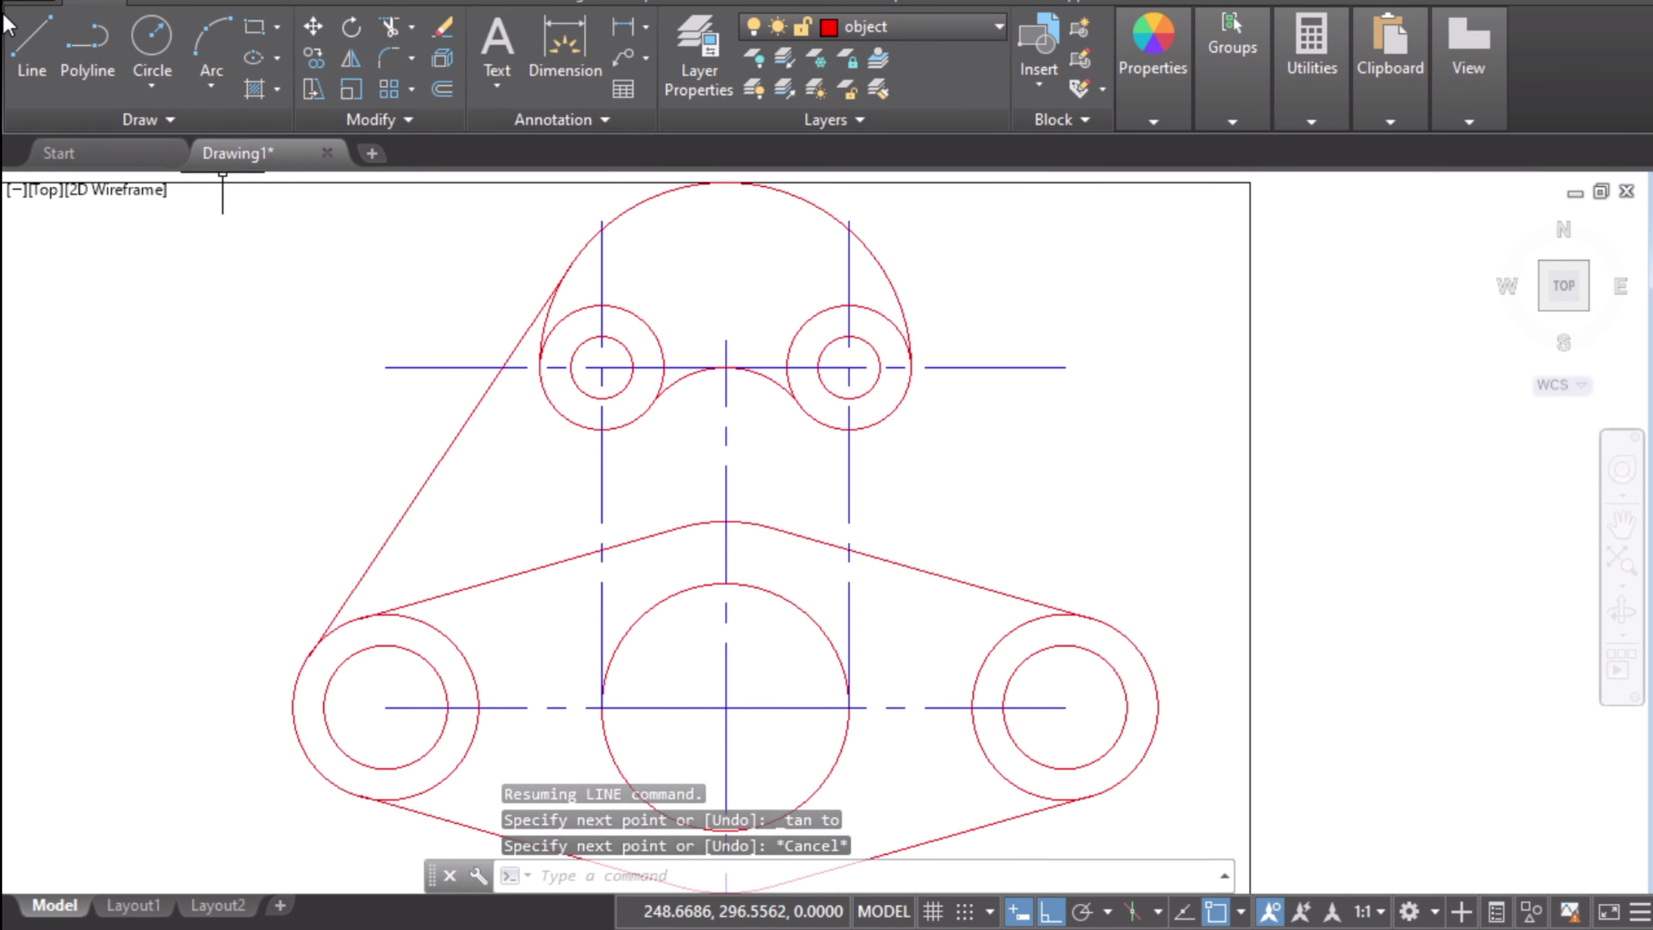
{"action": "left_click", "coordinate": [23, 52]}
{"action": "scroll", "coordinate": [882, 495], "scroll_direction": "up", "scroll_amount": 2}
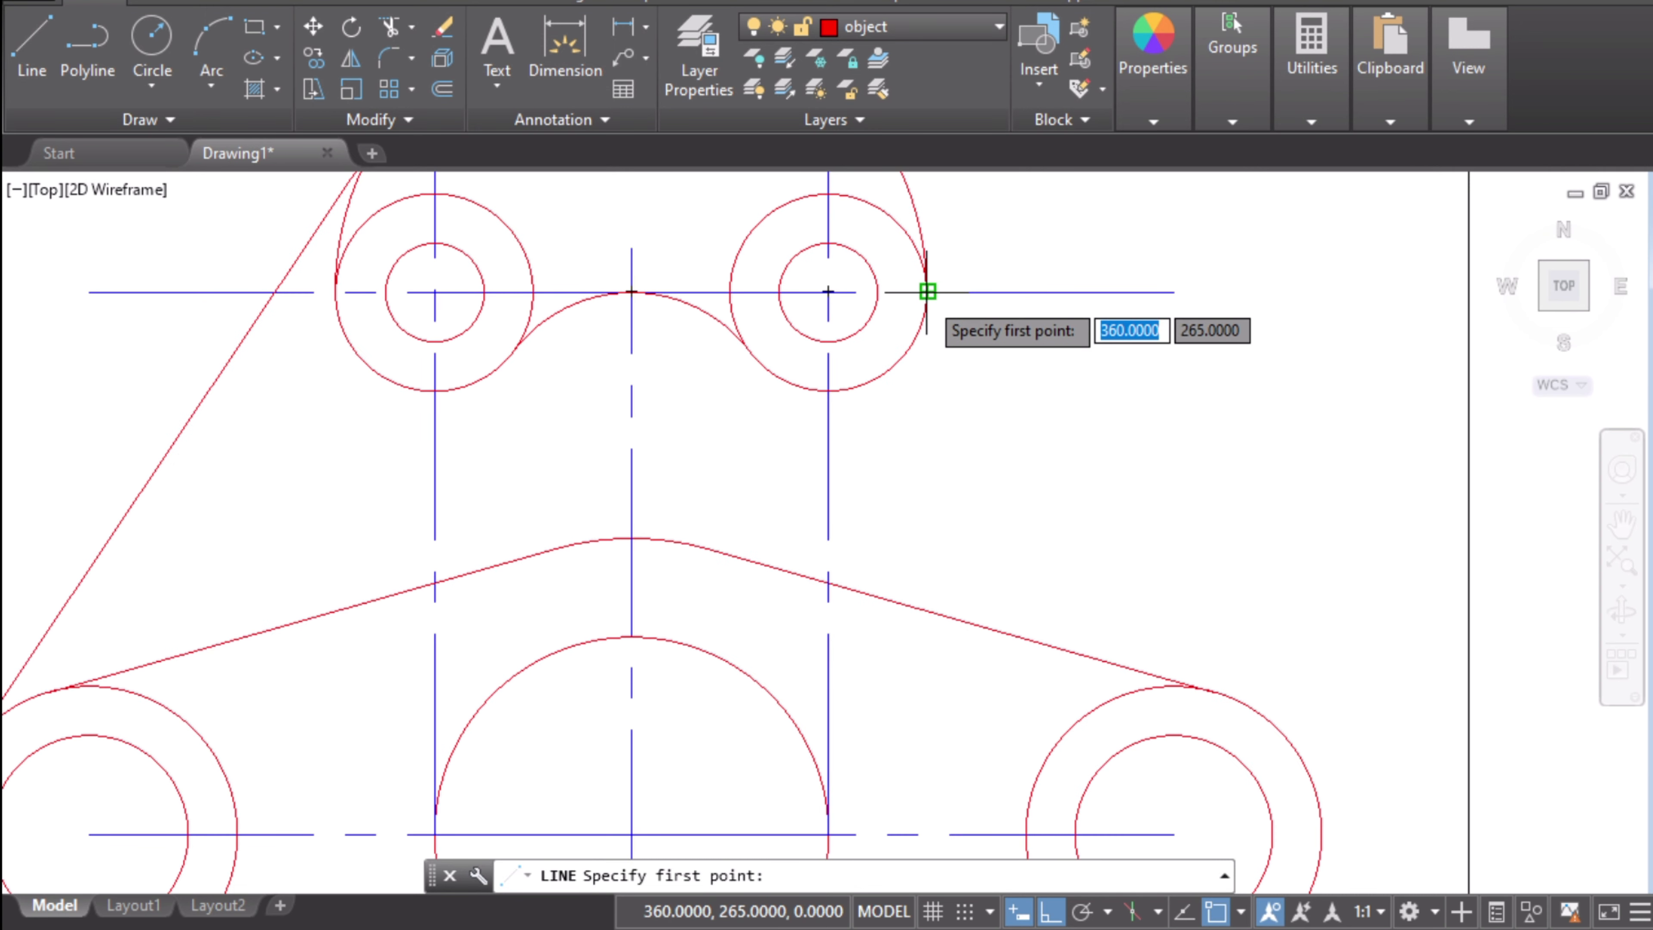
{"action": "scroll", "coordinate": [926, 293], "scroll_direction": "up", "scroll_amount": 3}
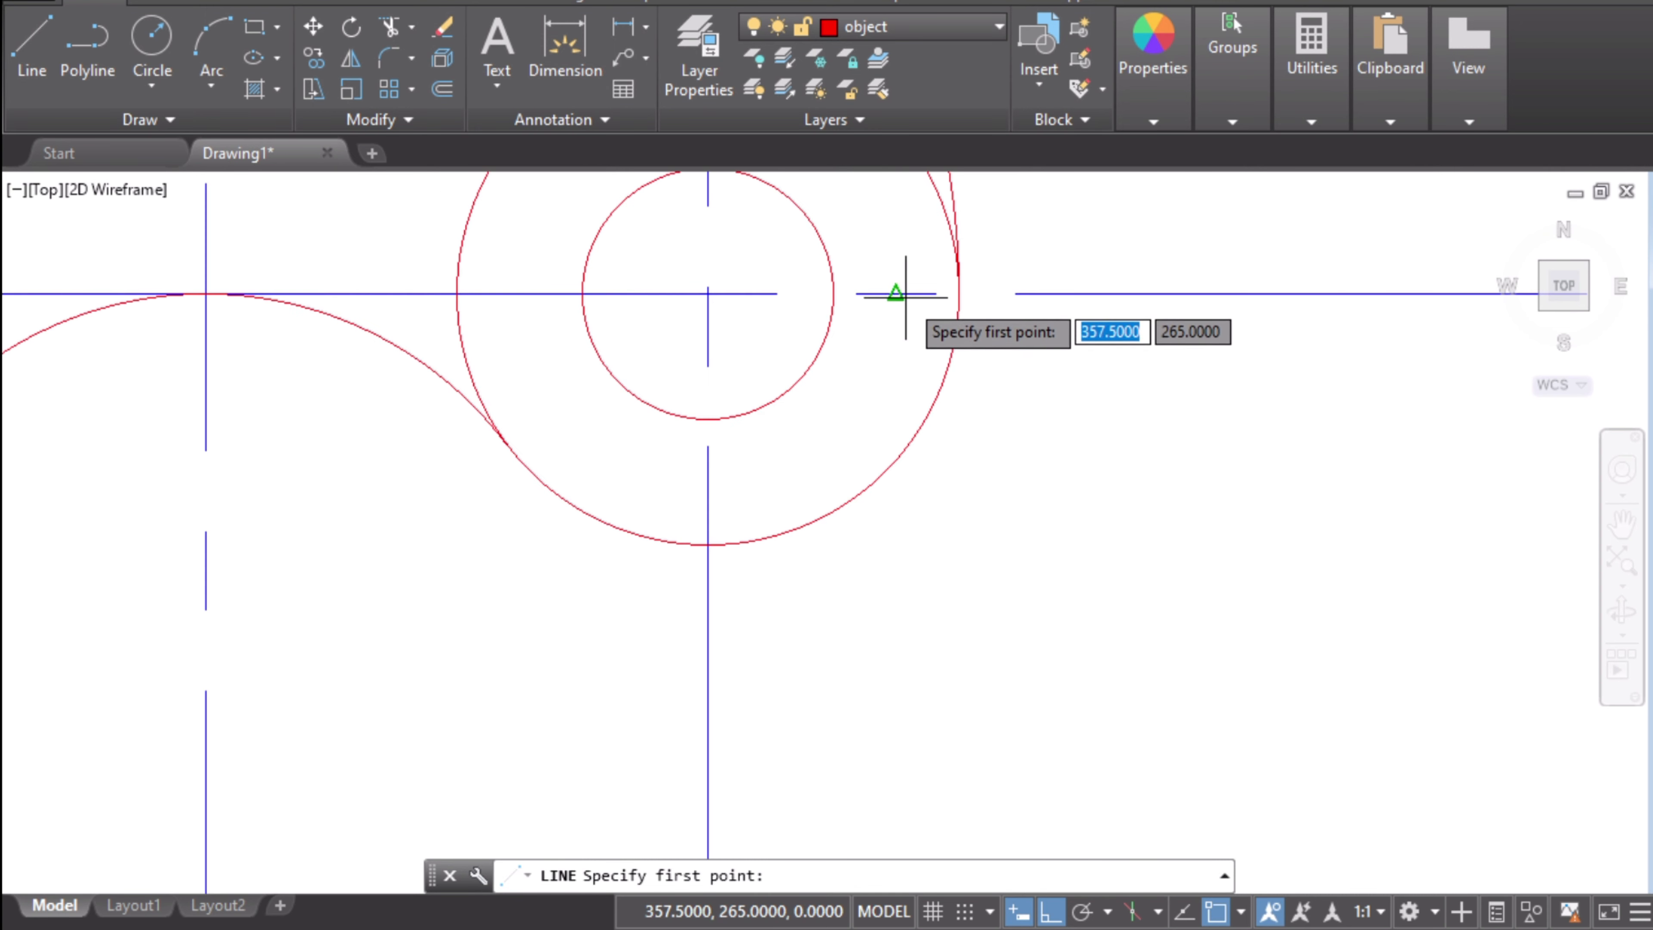
{"action": "left_click", "coordinate": [959, 292]}
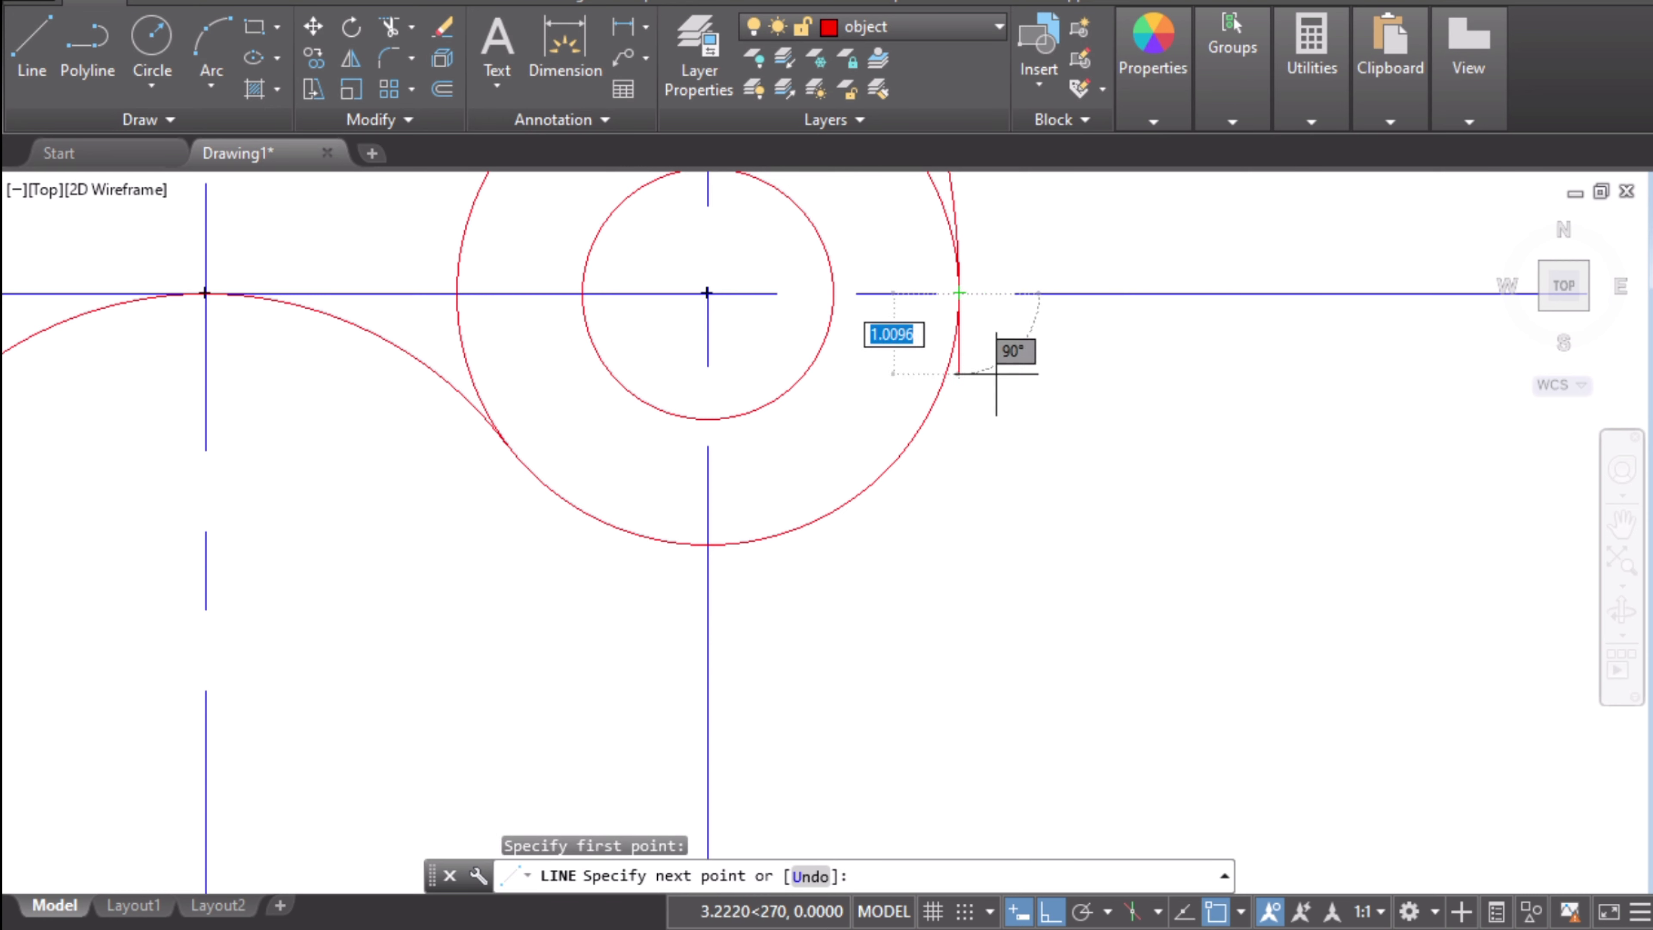
{"action": "scroll", "coordinate": [967, 630], "scroll_direction": "down", "scroll_amount": 5}
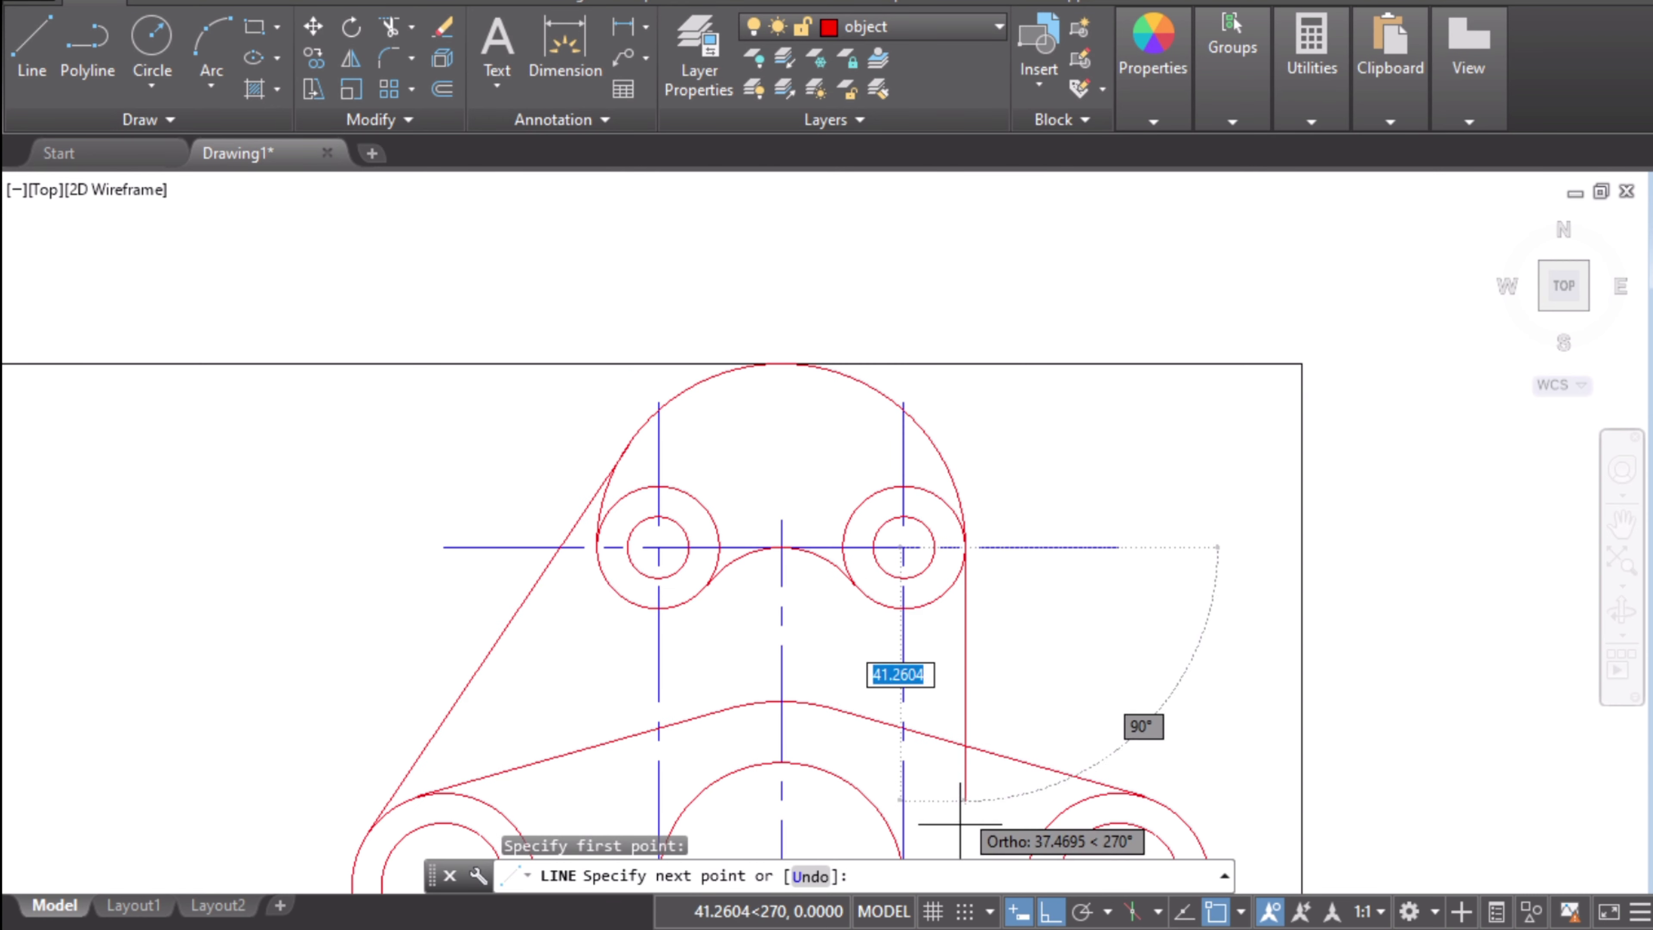
{"action": "left_click", "coordinate": [965, 792]}
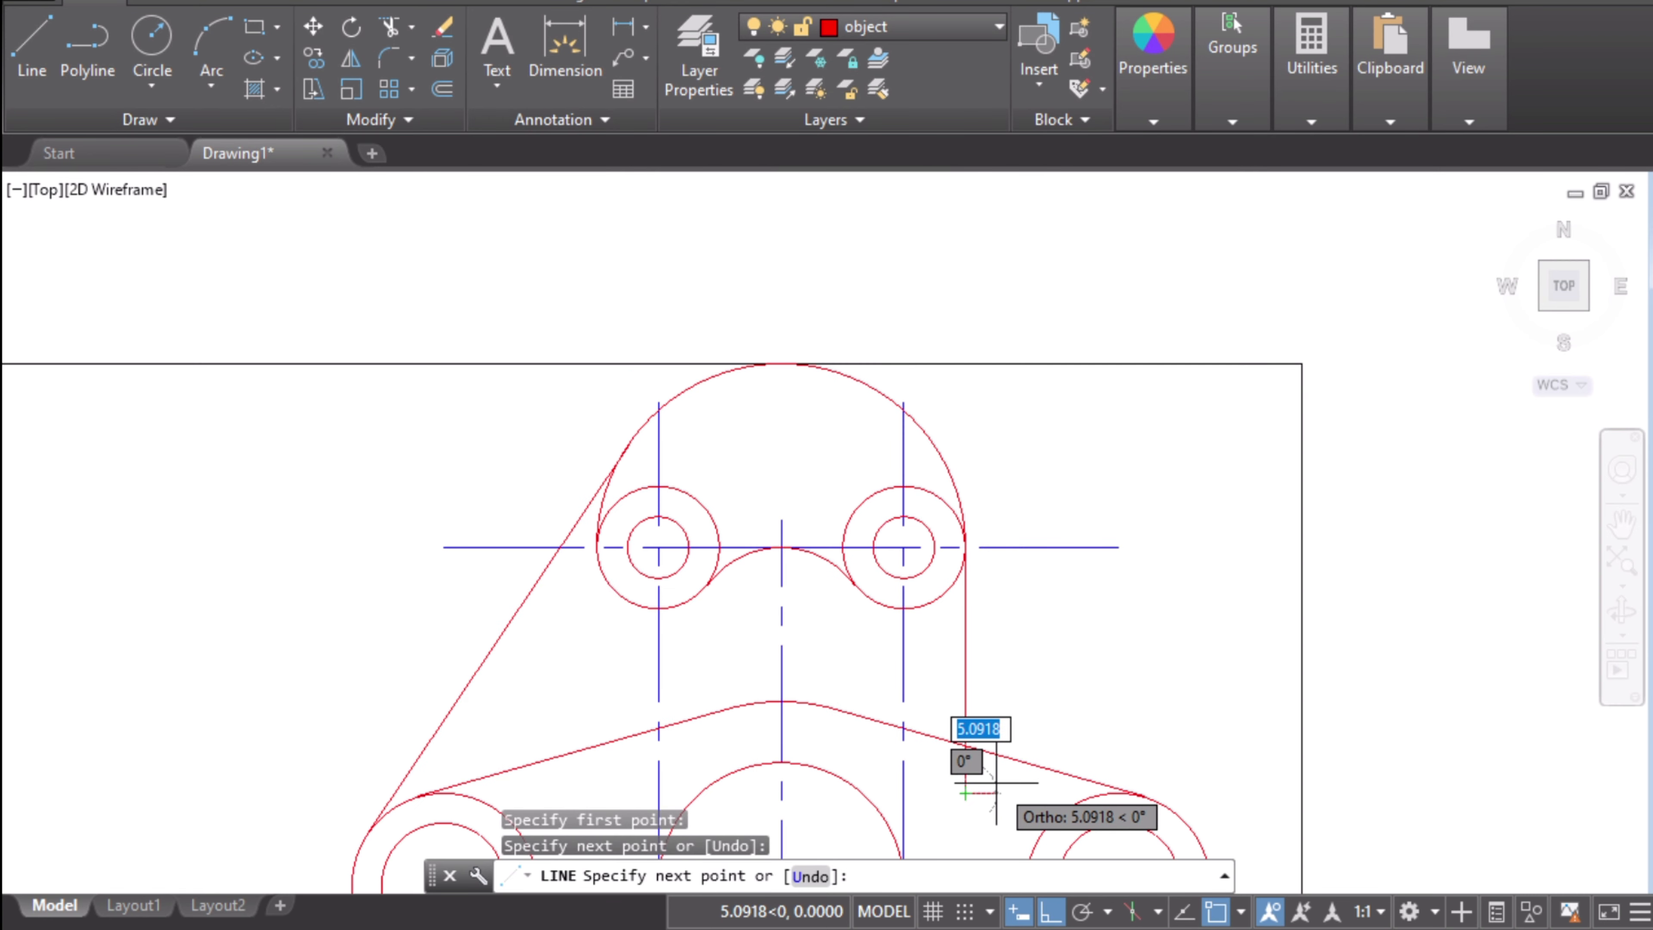
{"action": "key", "text": "Escape"}
- Trim off the end of the right vertical line that extends below the sloped edge, using all objects as cutting edges
{"action": "middle_click_drag", "start_coordinate": [1077, 686], "coordinate": [938, 553]}
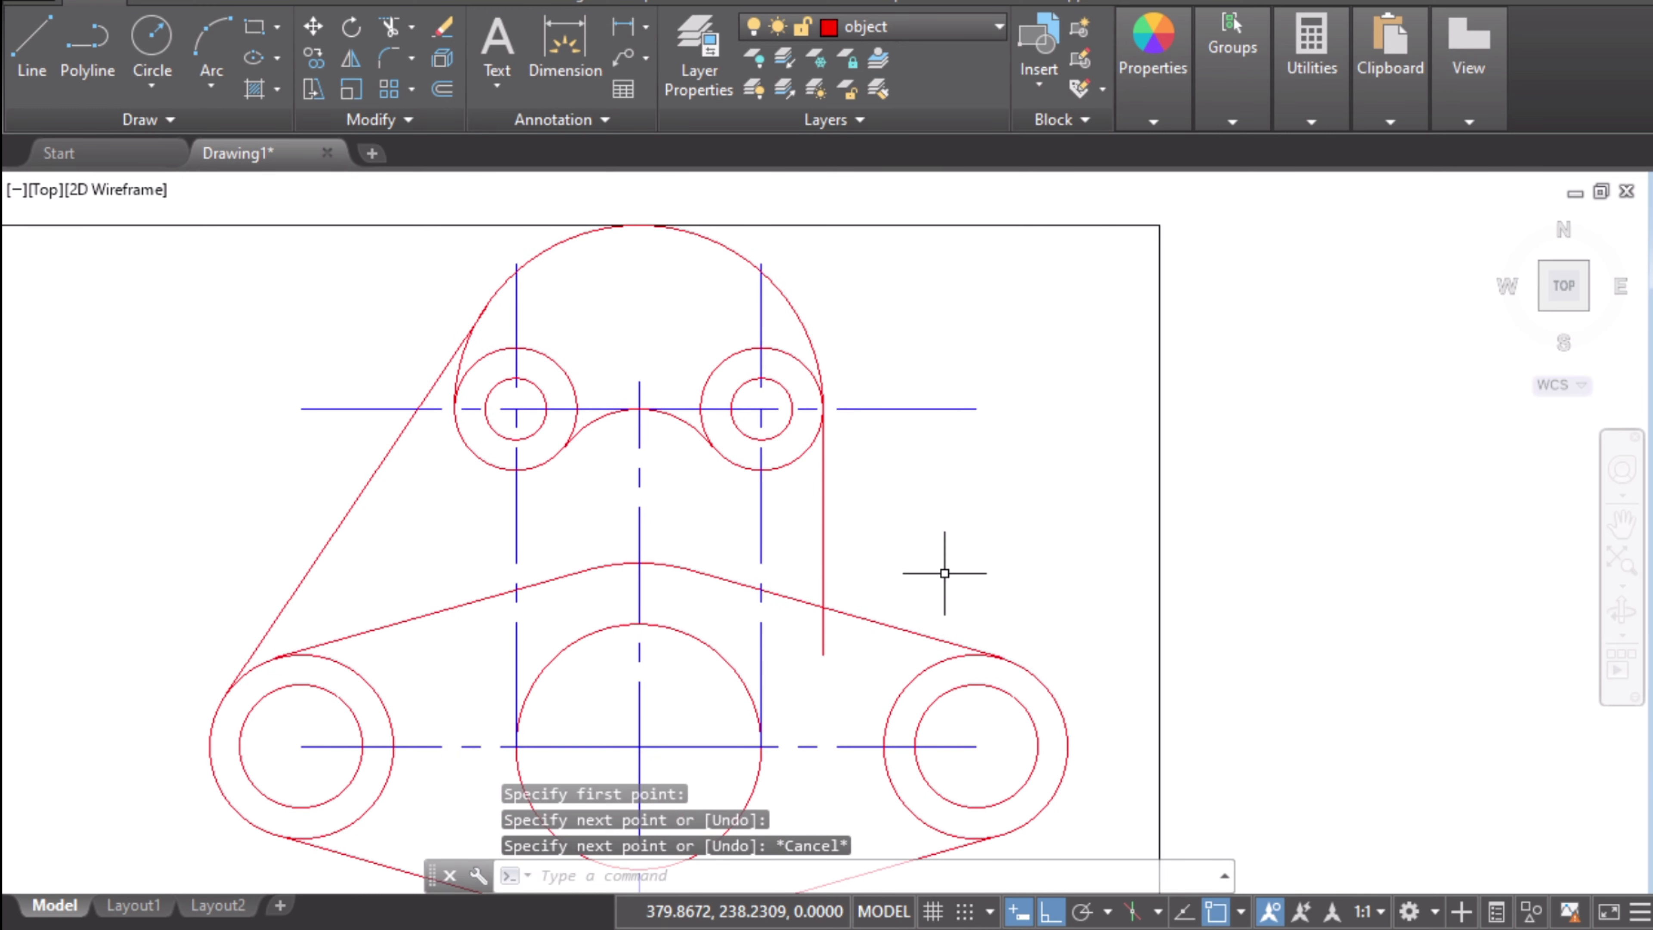
{"action": "key", "text": "ctrl+a"}
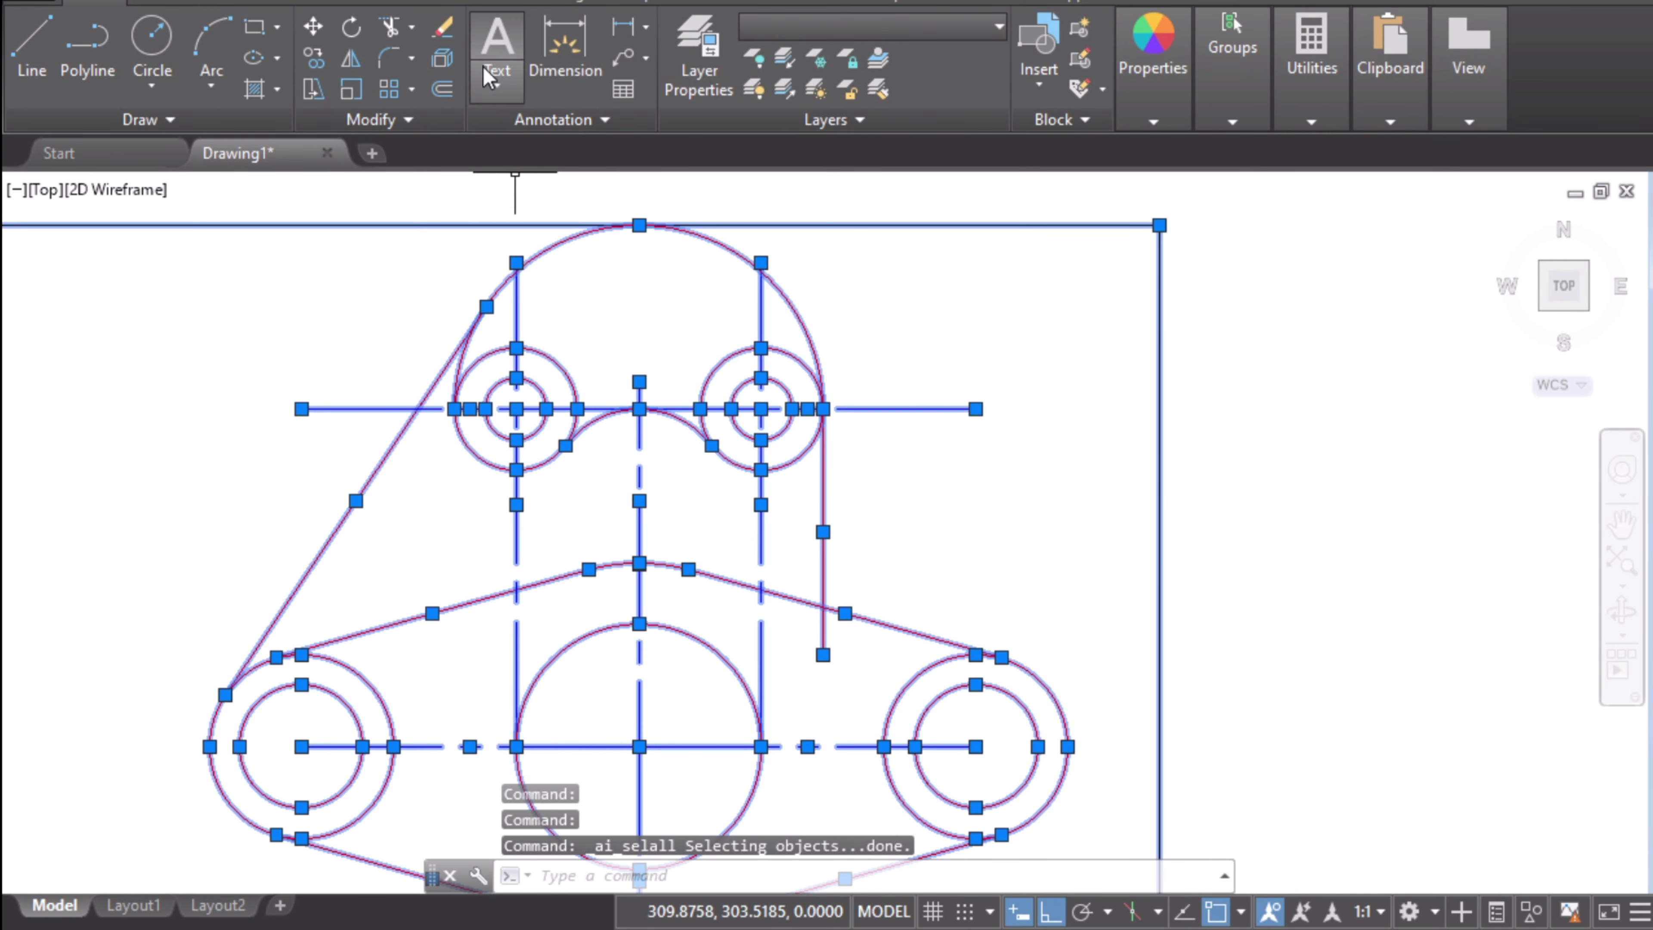
{"action": "left_click", "coordinate": [392, 29]}
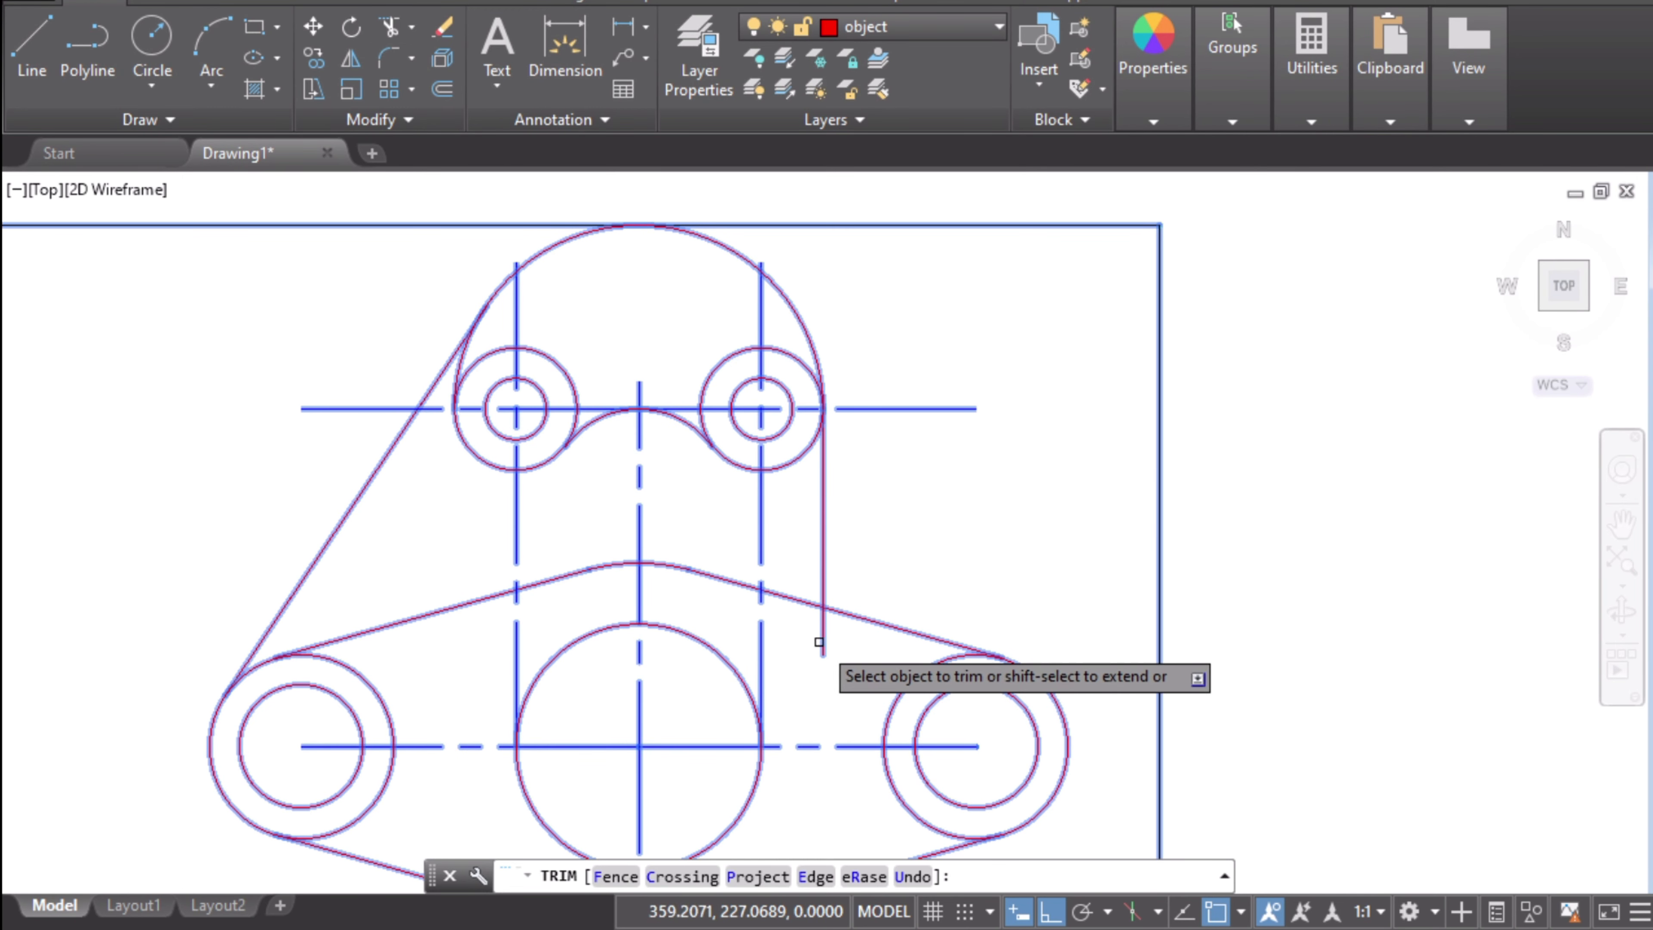
{"action": "key", "text": "Escape"}
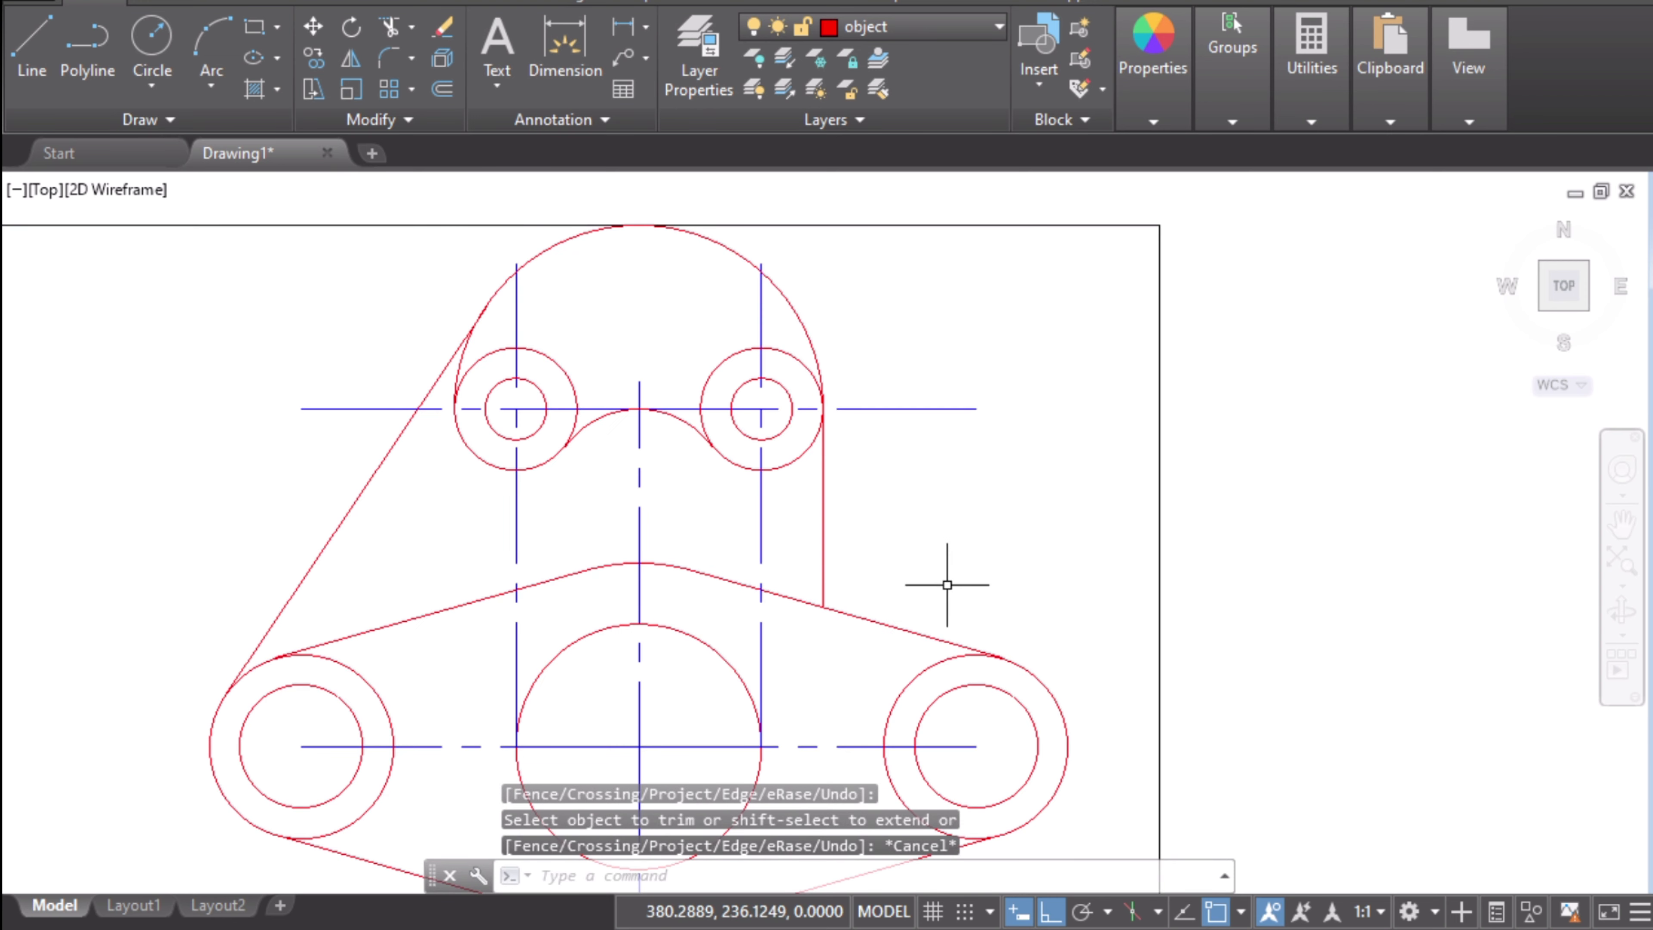
- Consult the reference image in Snip & Sketch for the plate's remaining lower features, and return to AutoCAD
{"action": "mouse_move", "coordinate": [966, 540]}
{"action": "middle_mouse_down"}
{"action": "mouse_move", "coordinate": [974, 480]}
{"action": "mouse_move", "coordinate": [927, 487]}
{"action": "middle_mouse_up"}
{"action": "scroll", "coordinate": [977, 498], "scroll_direction": "down", "scroll_amount": 1}
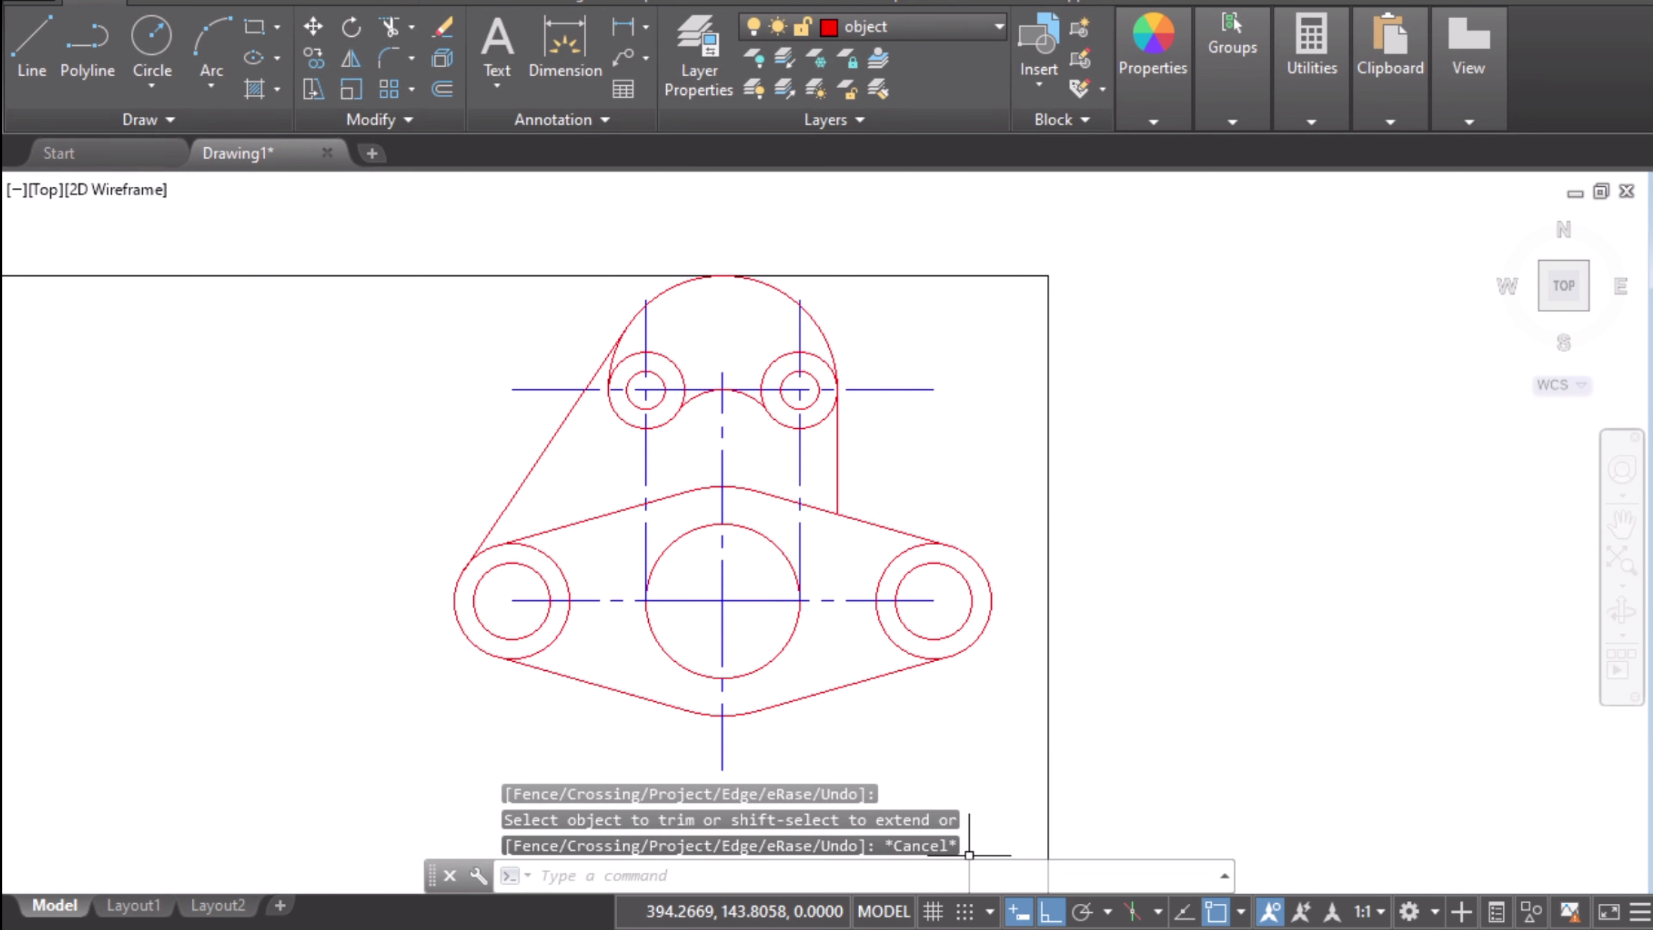
{"action": "left_click", "coordinate": [876, 927]}
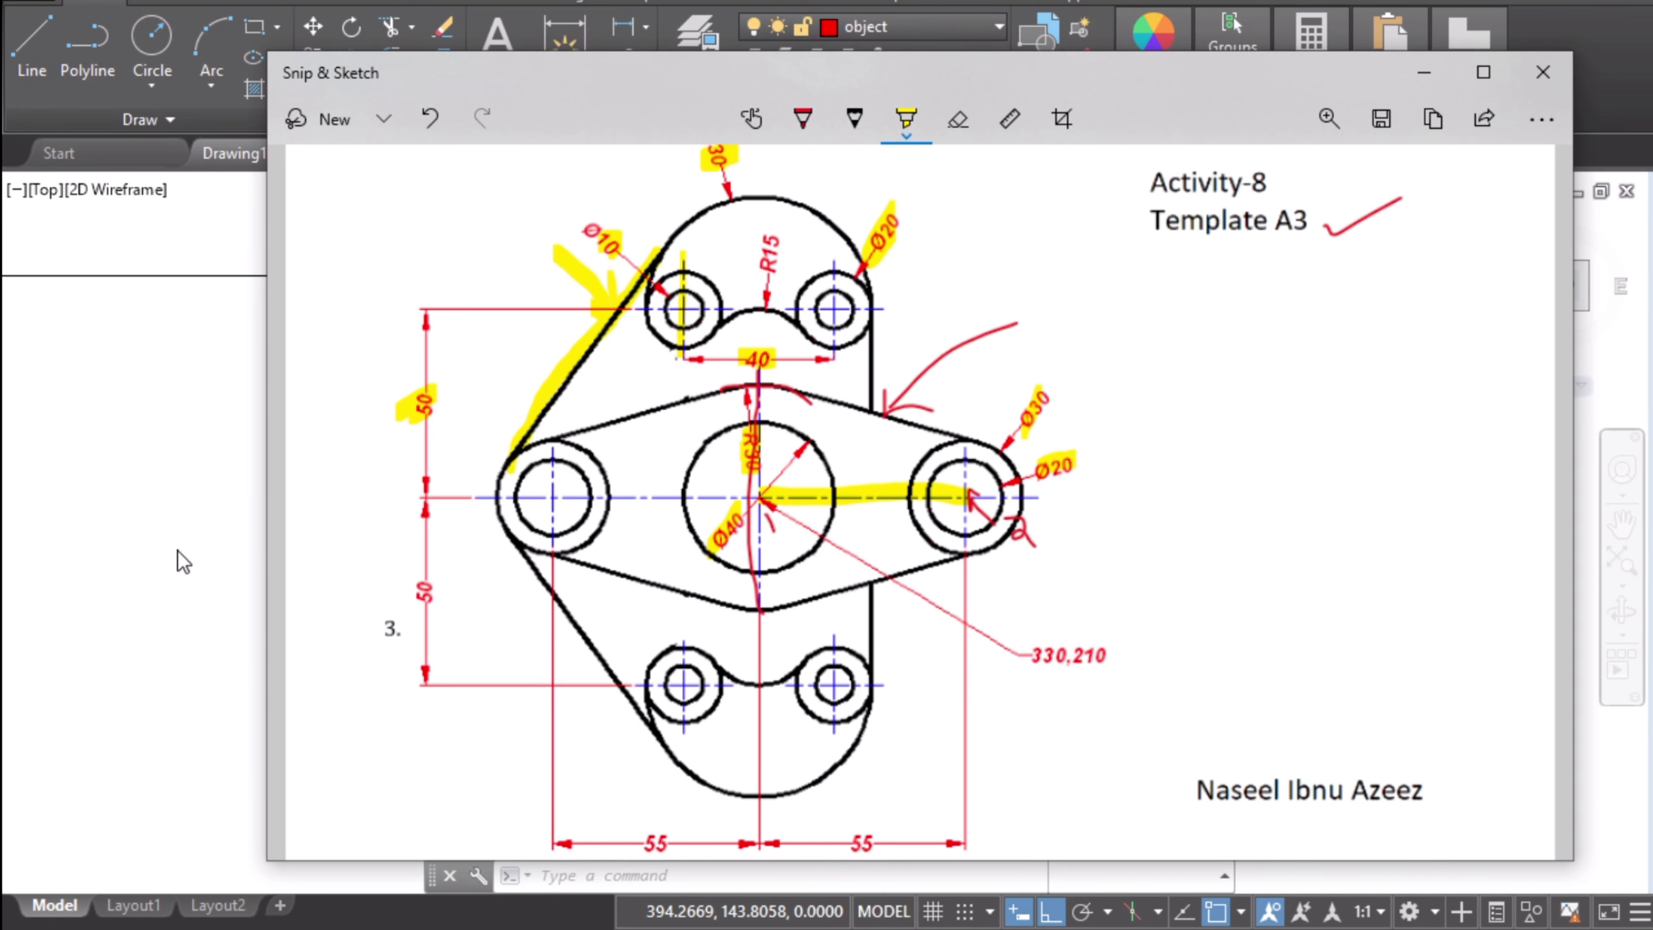
{"action": "left_click", "coordinate": [162, 561]}
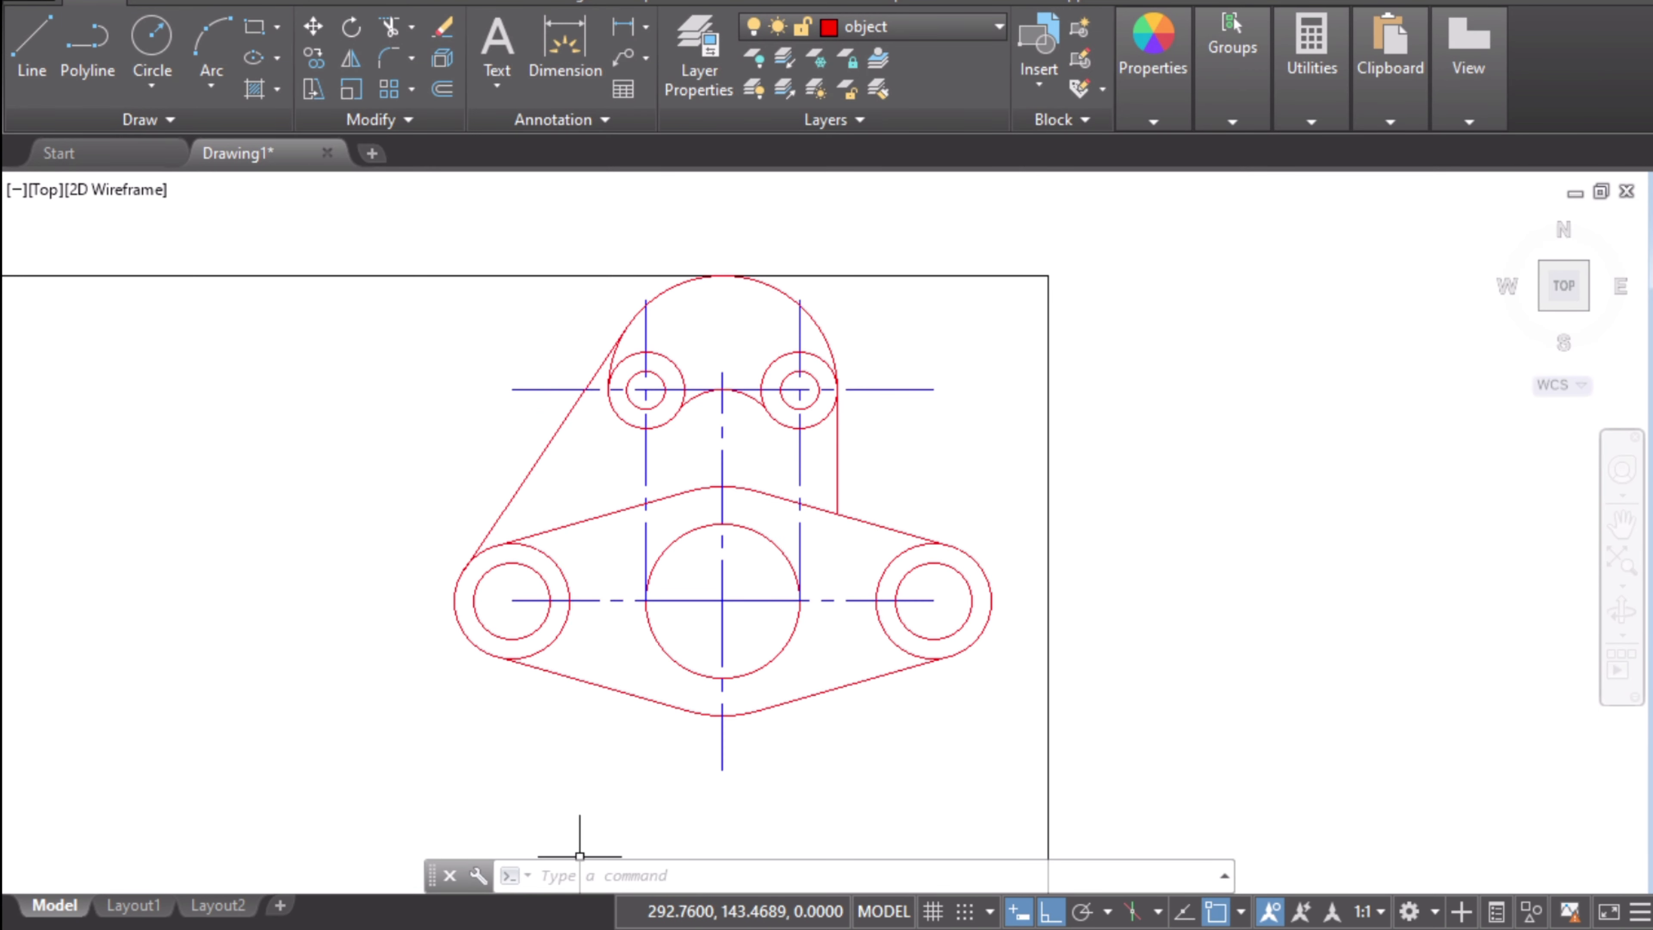
- Mirror the upper lobe's circles, arcs, side lines and centre lines about the plate's main horizontal centre line, keeping the source objects
{"action": "left_click", "coordinate": [583, 928]}
{"action": "left_click", "coordinate": [583, 928]}
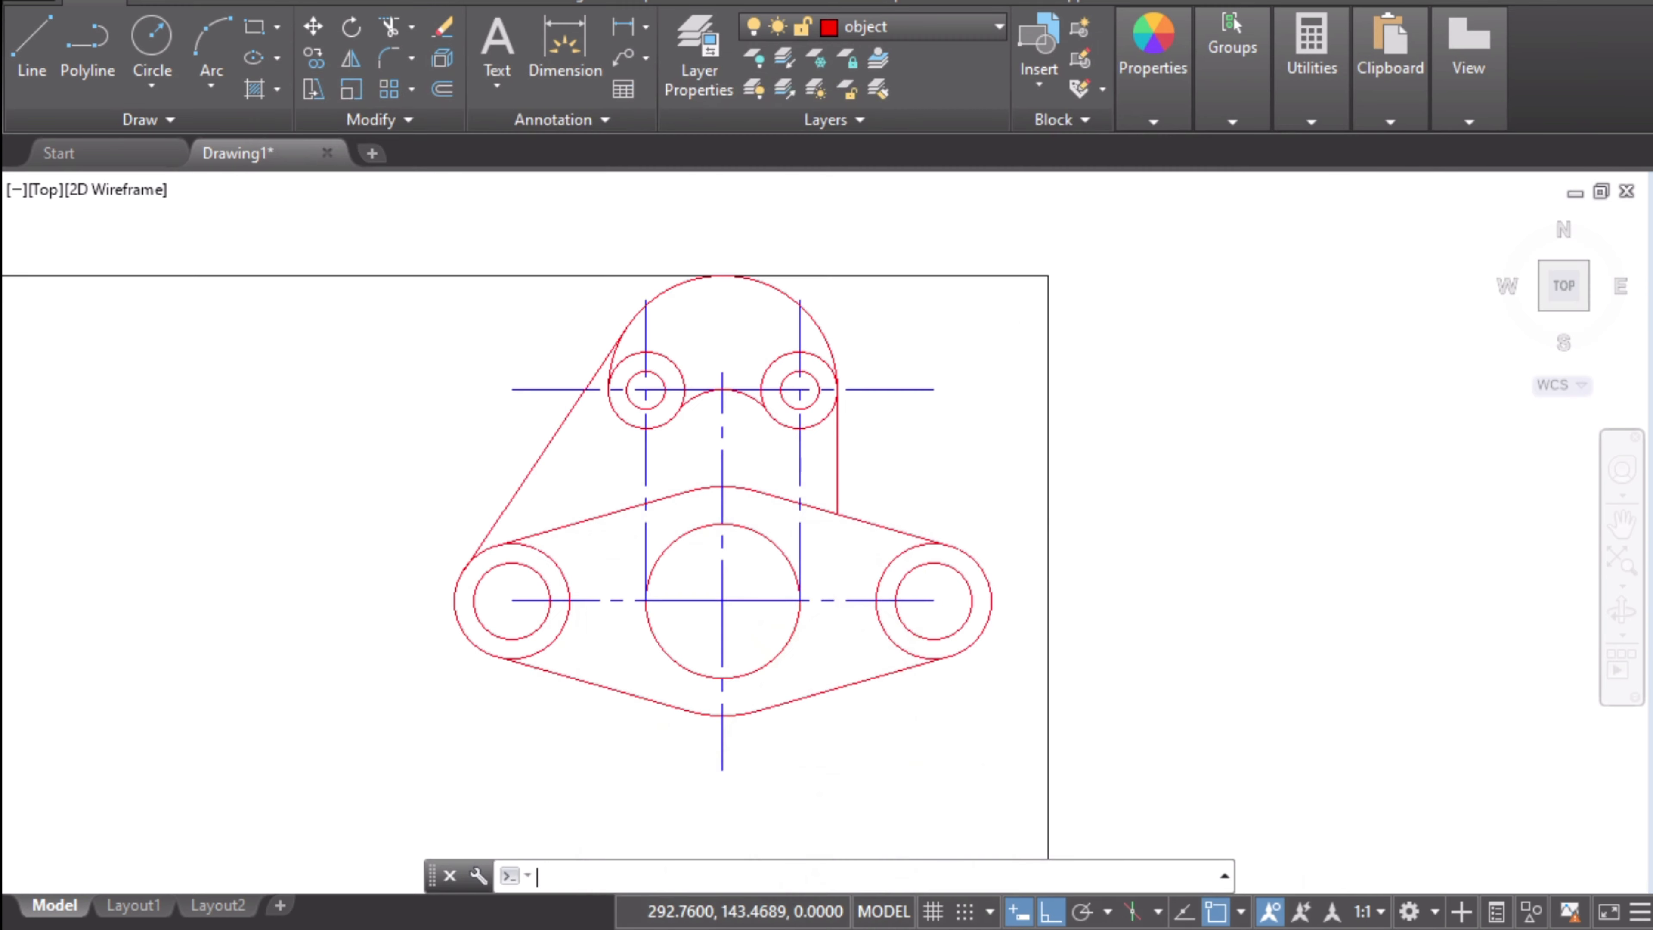
{"action": "left_click", "coordinate": [349, 61]}
{"action": "left_click", "coordinate": [543, 451]}
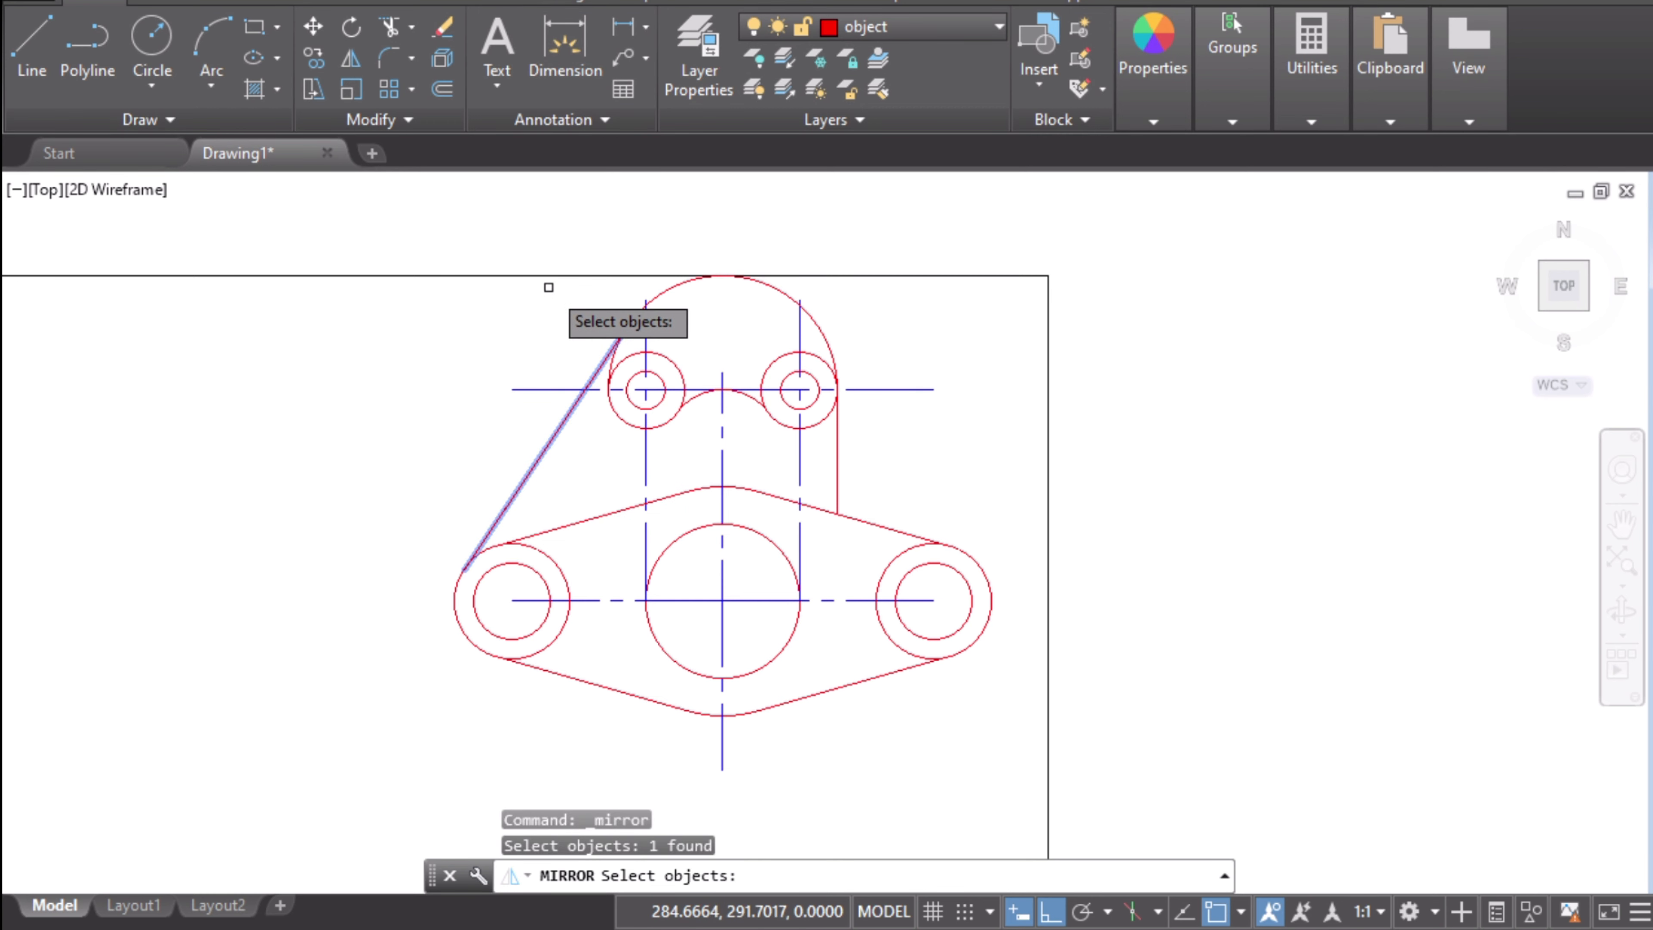
{"action": "left_click", "coordinate": [548, 287]}
{"action": "left_click", "coordinate": [930, 453]}
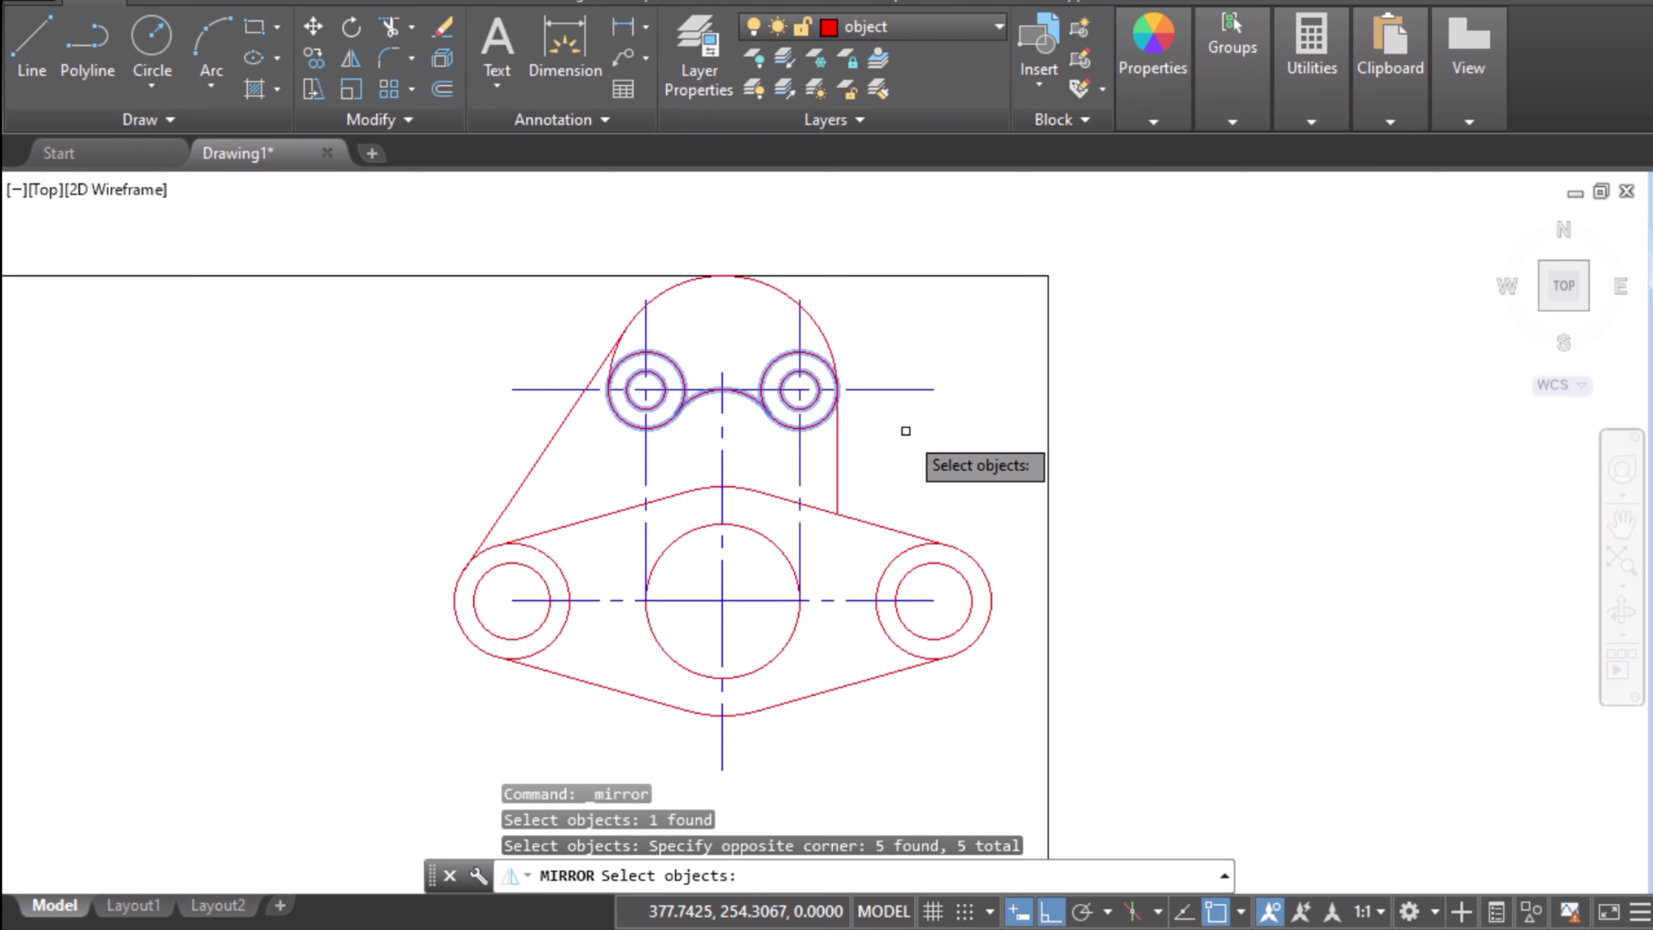
{"action": "left_click", "coordinate": [838, 436]}
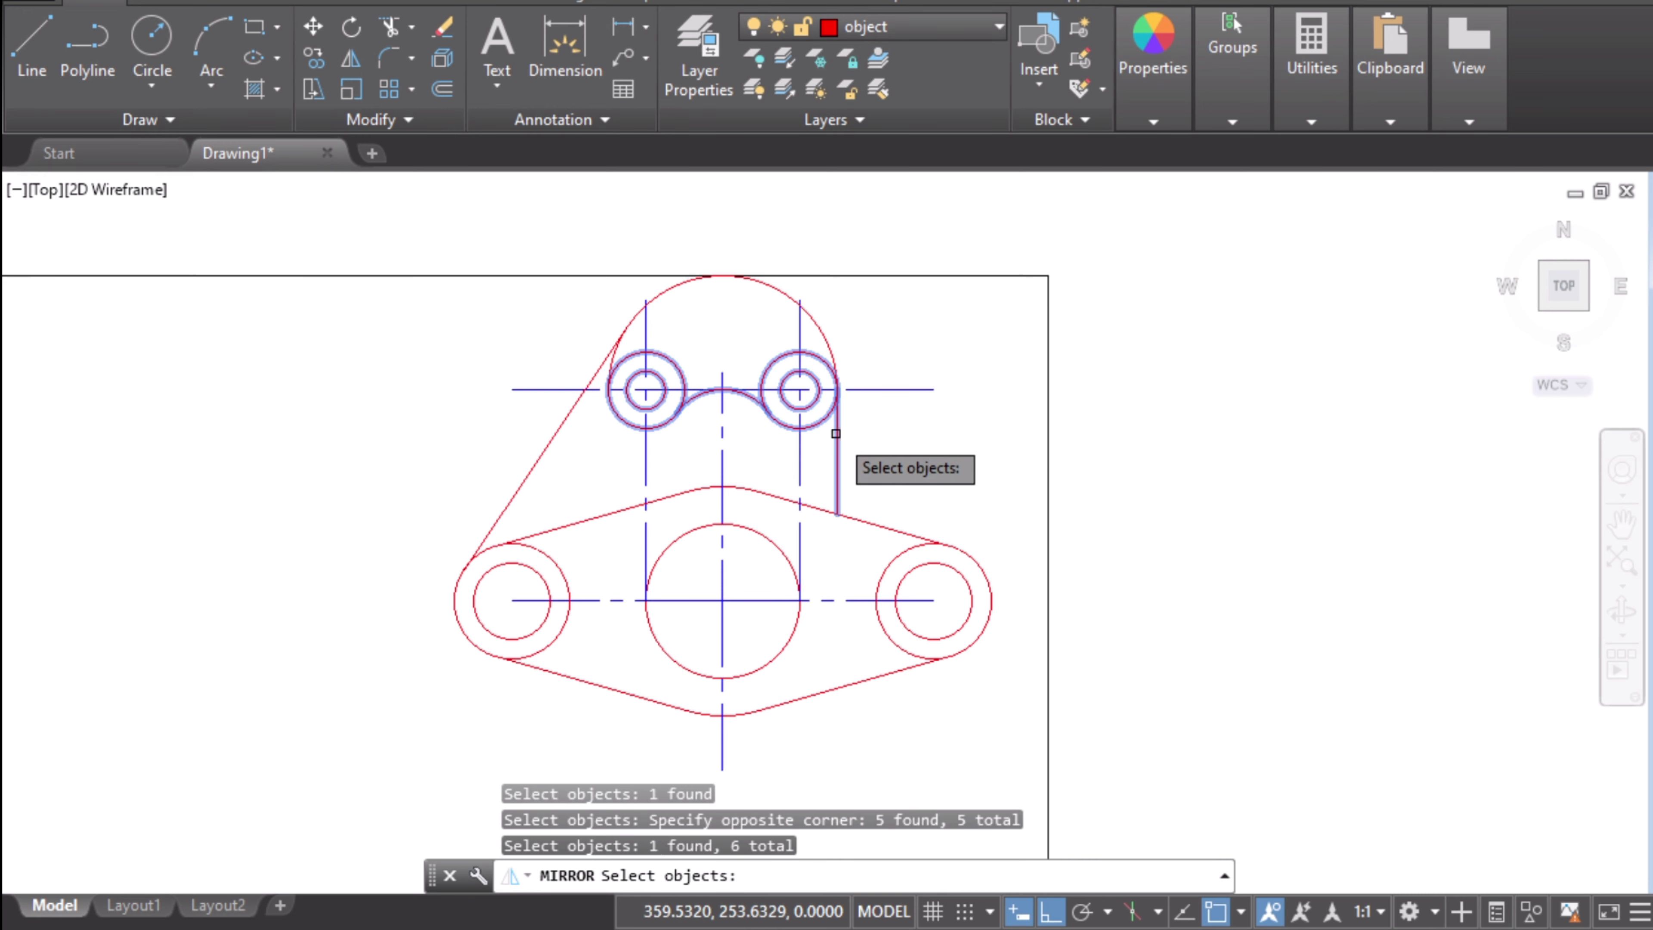
{"action": "left_click", "coordinate": [796, 460]}
{"action": "left_click", "coordinate": [722, 459]}
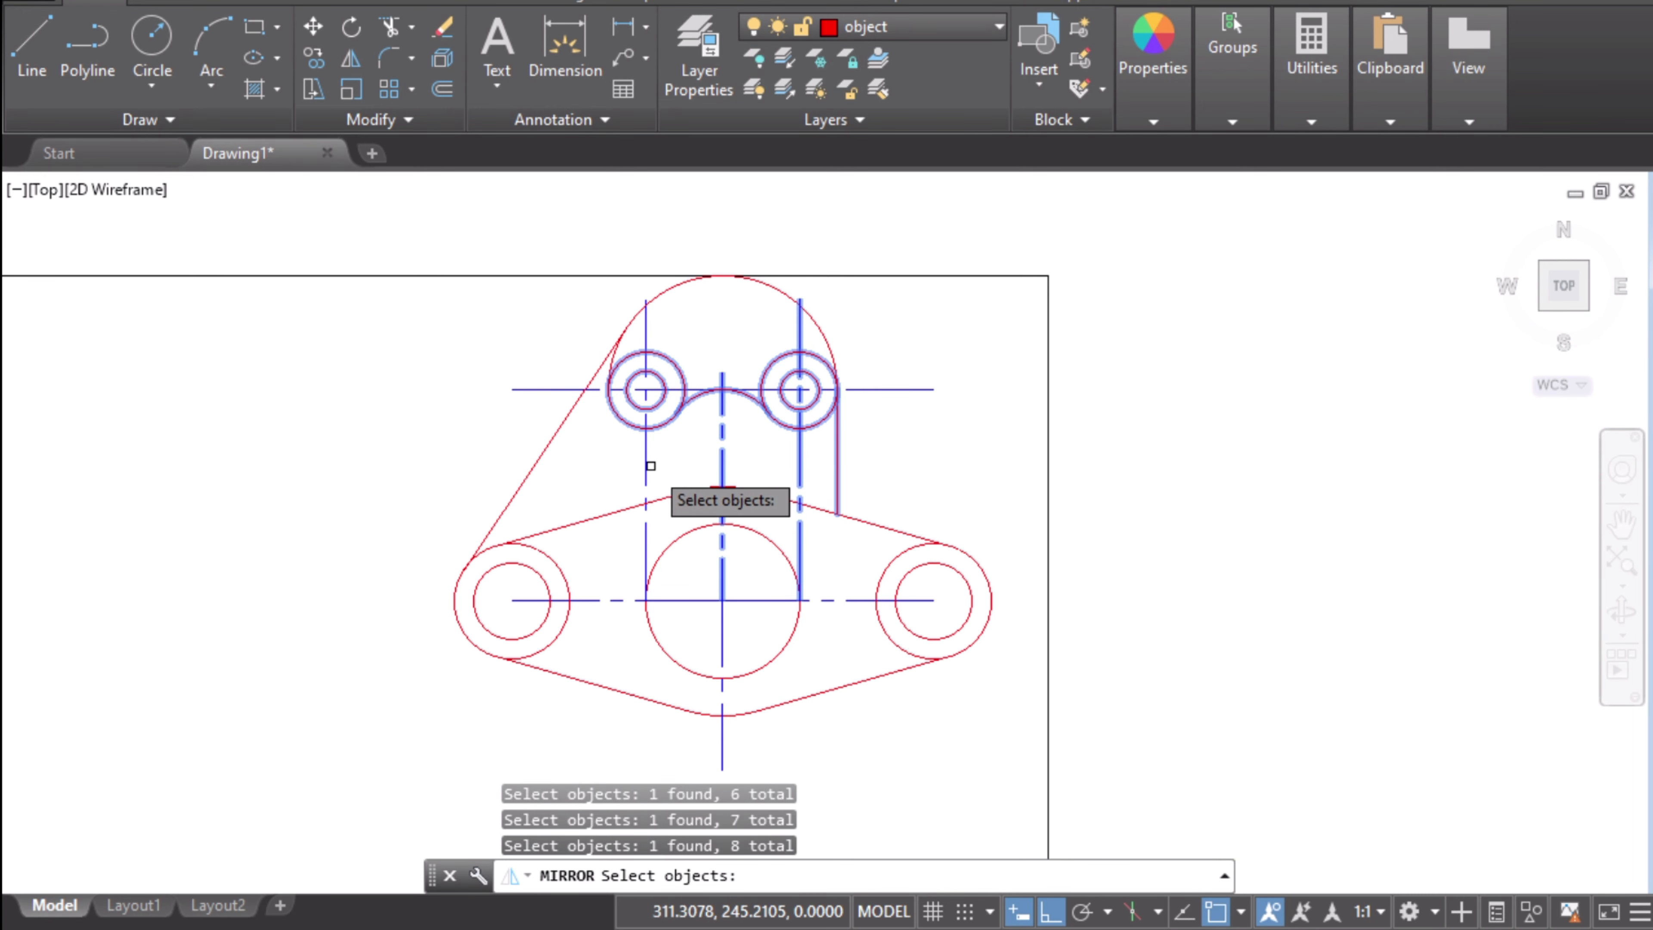
{"action": "left_click", "coordinate": [647, 465]}
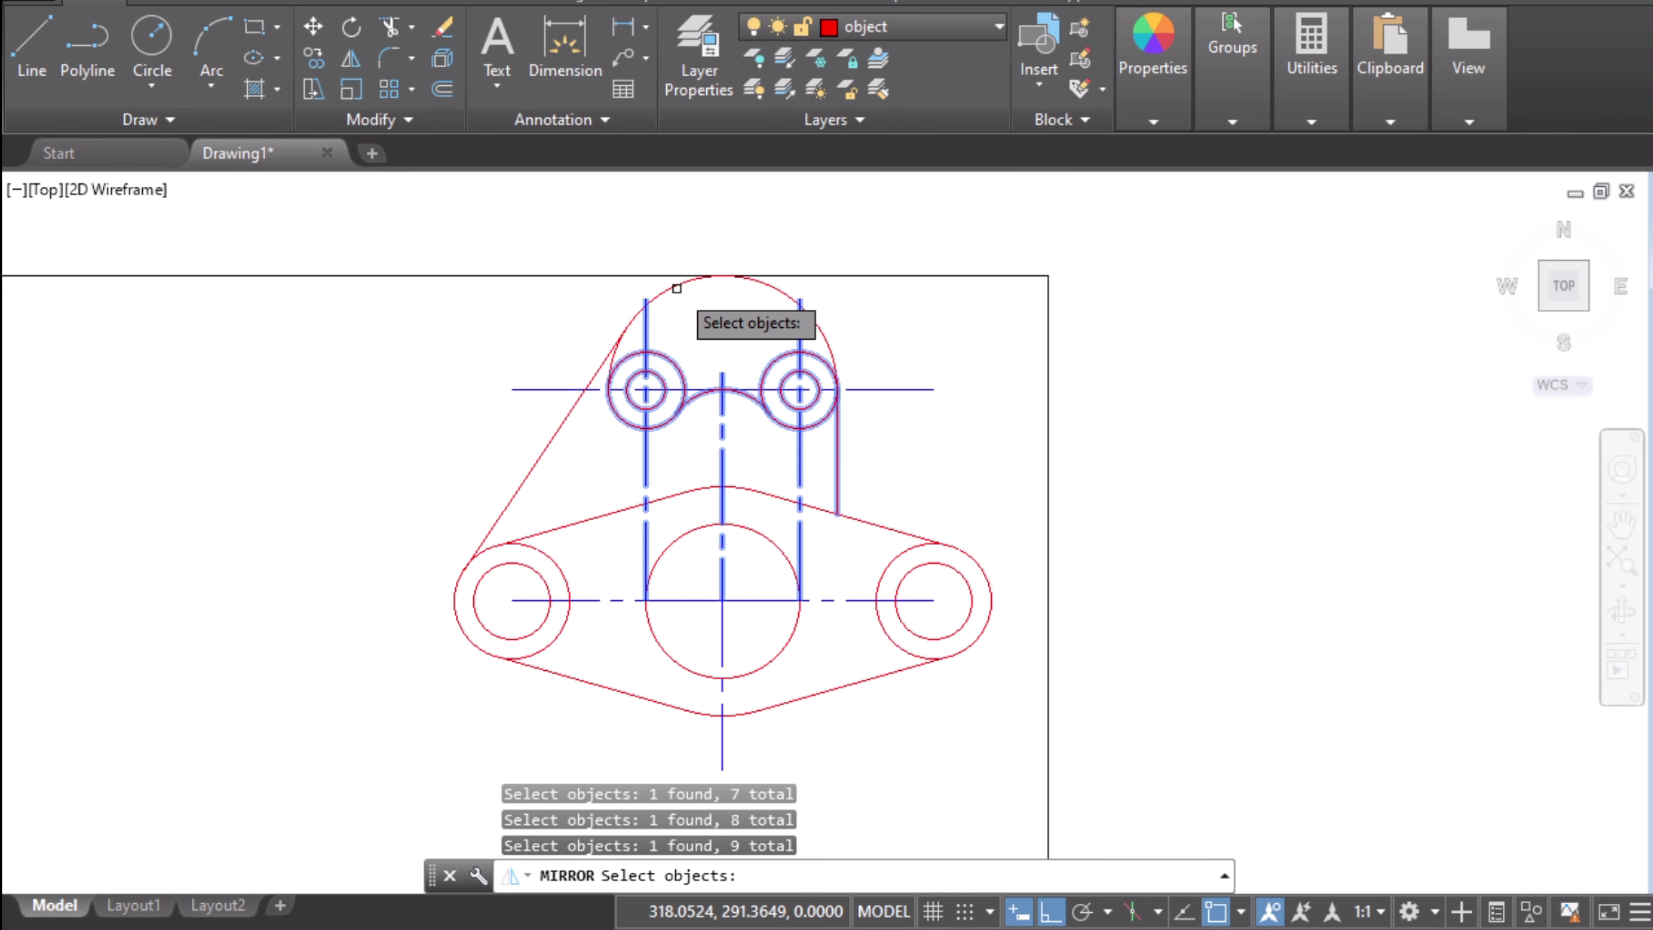
{"action": "left_click", "coordinate": [677, 289]}
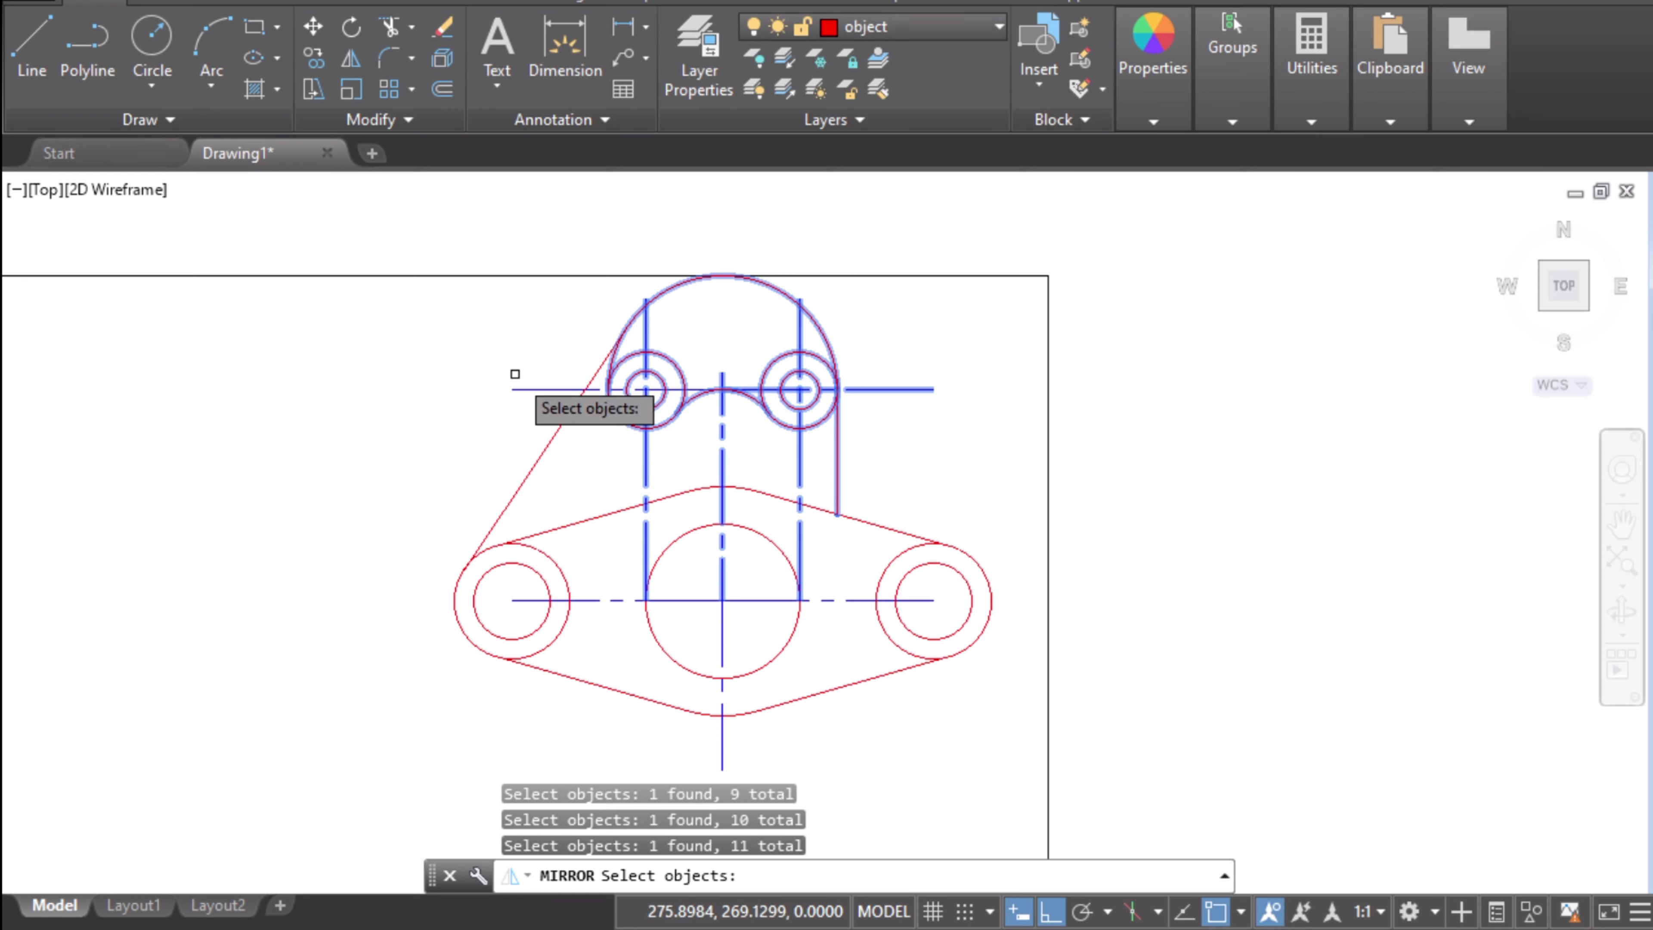
{"action": "left_click", "coordinate": [529, 389]}
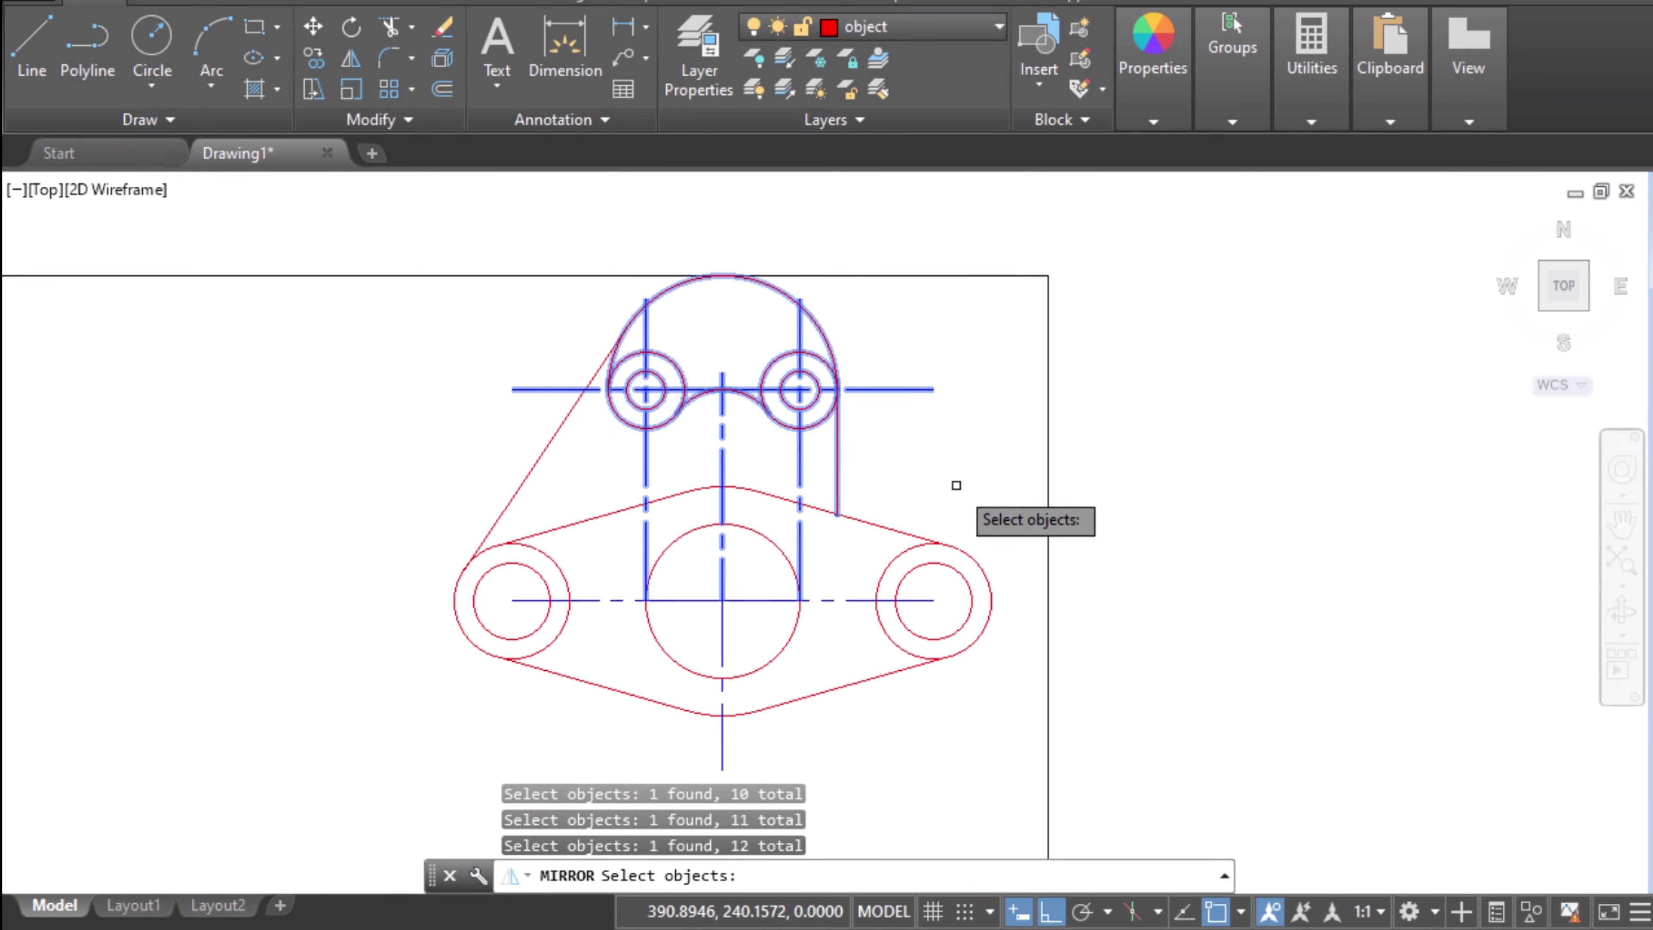
{"action": "mouse_move", "coordinate": [930, 469]}
{"action": "middle_mouse_down"}
{"action": "mouse_move", "coordinate": [981, 566]}
{"action": "mouse_move", "coordinate": [979, 500]}
{"action": "middle_mouse_up"}
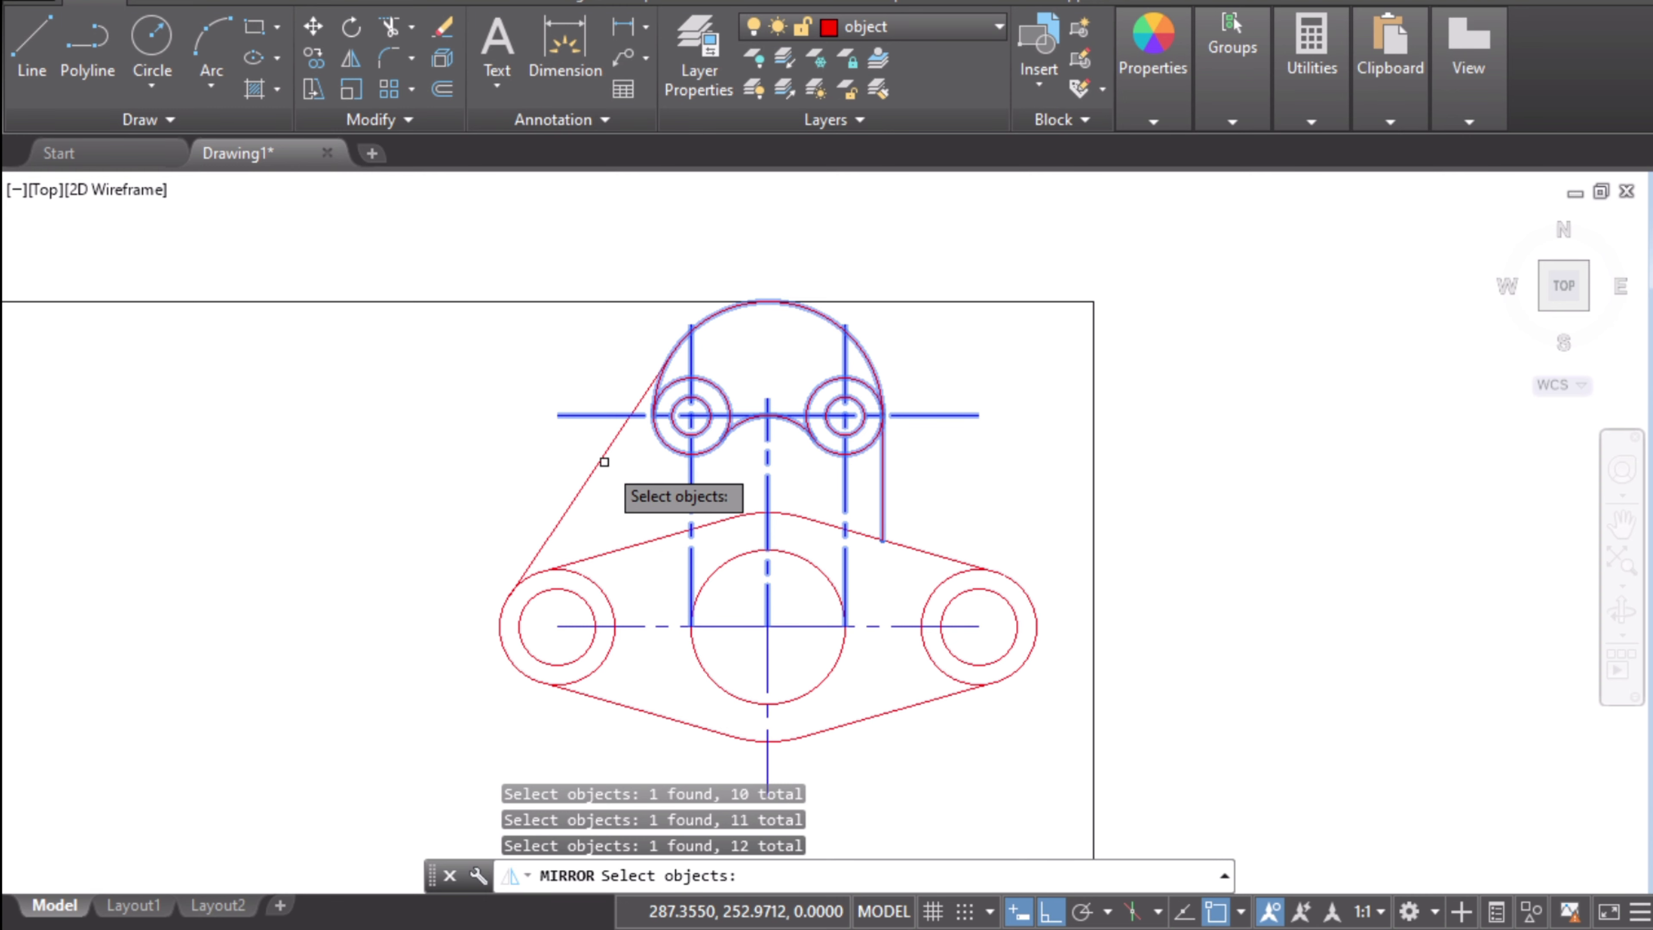
{"action": "left_click", "coordinate": [602, 447]}
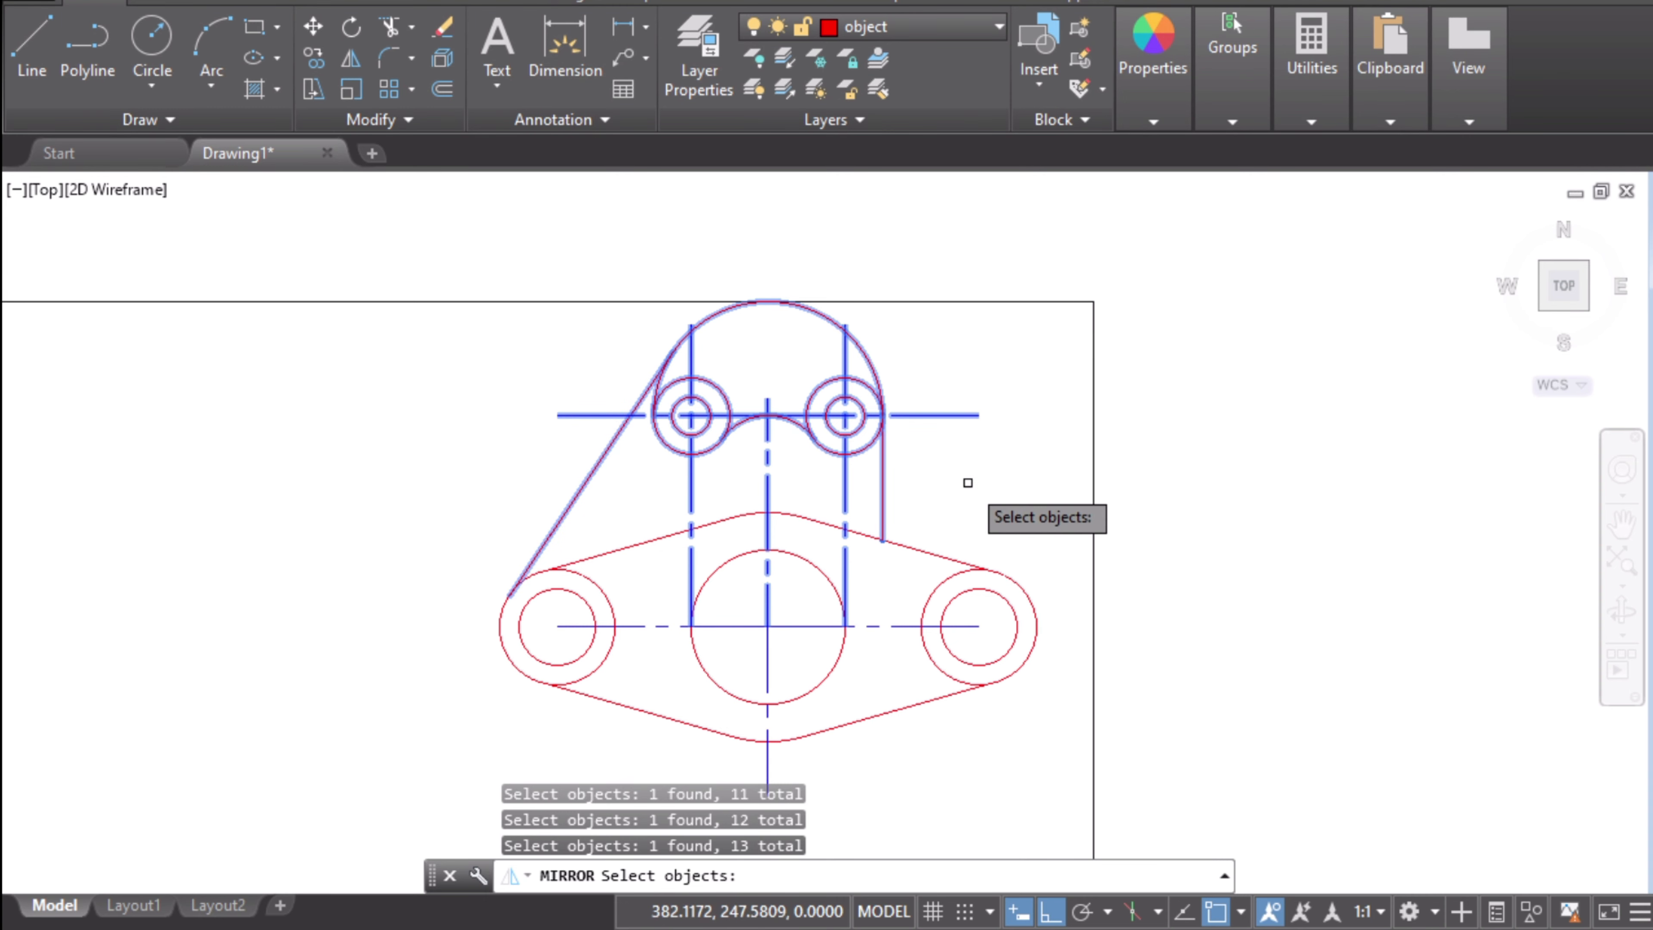
{"action": "key", "text": "Return"}
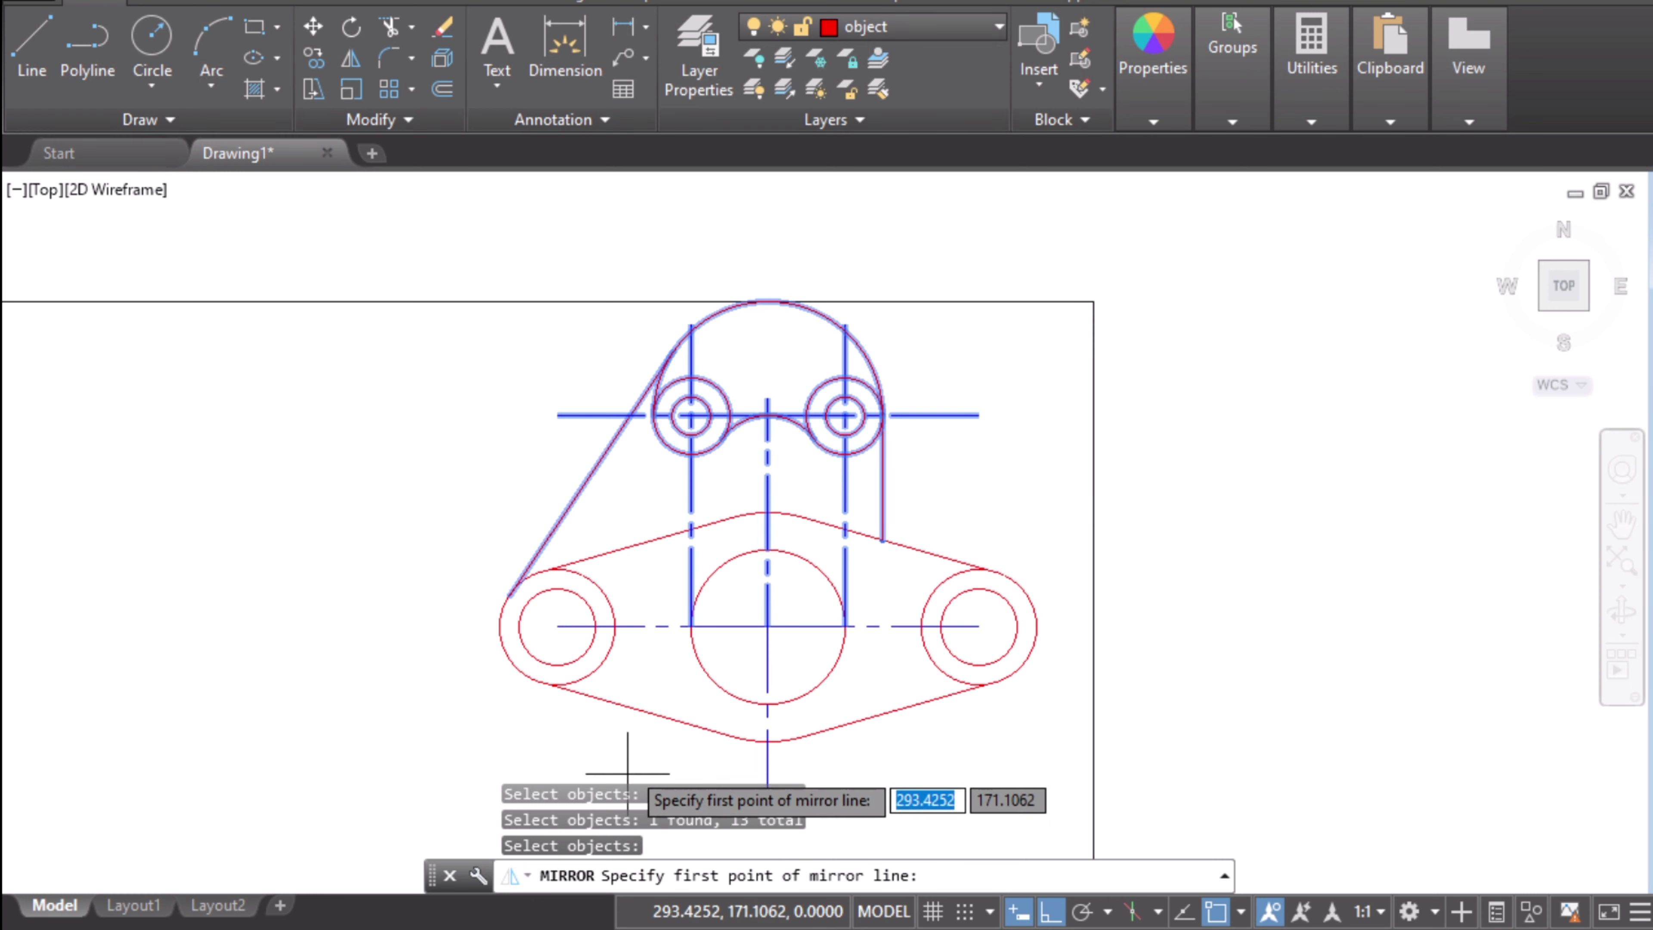
{"action": "left_click", "coordinate": [557, 627]}
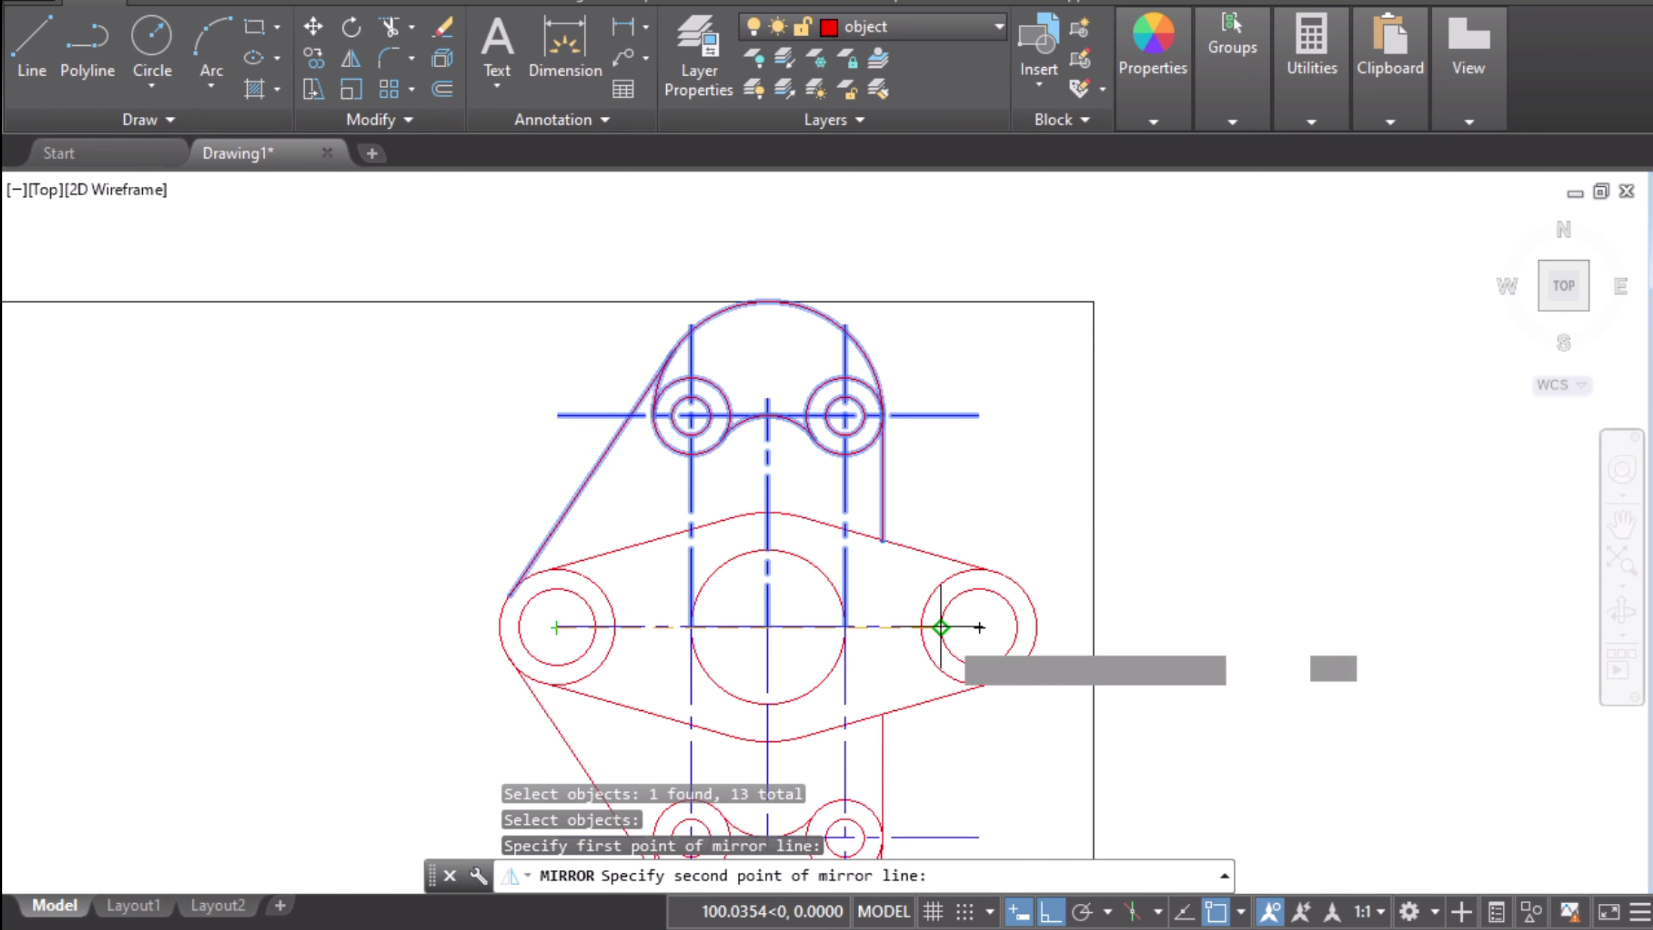
{"action": "left_click", "coordinate": [979, 627]}
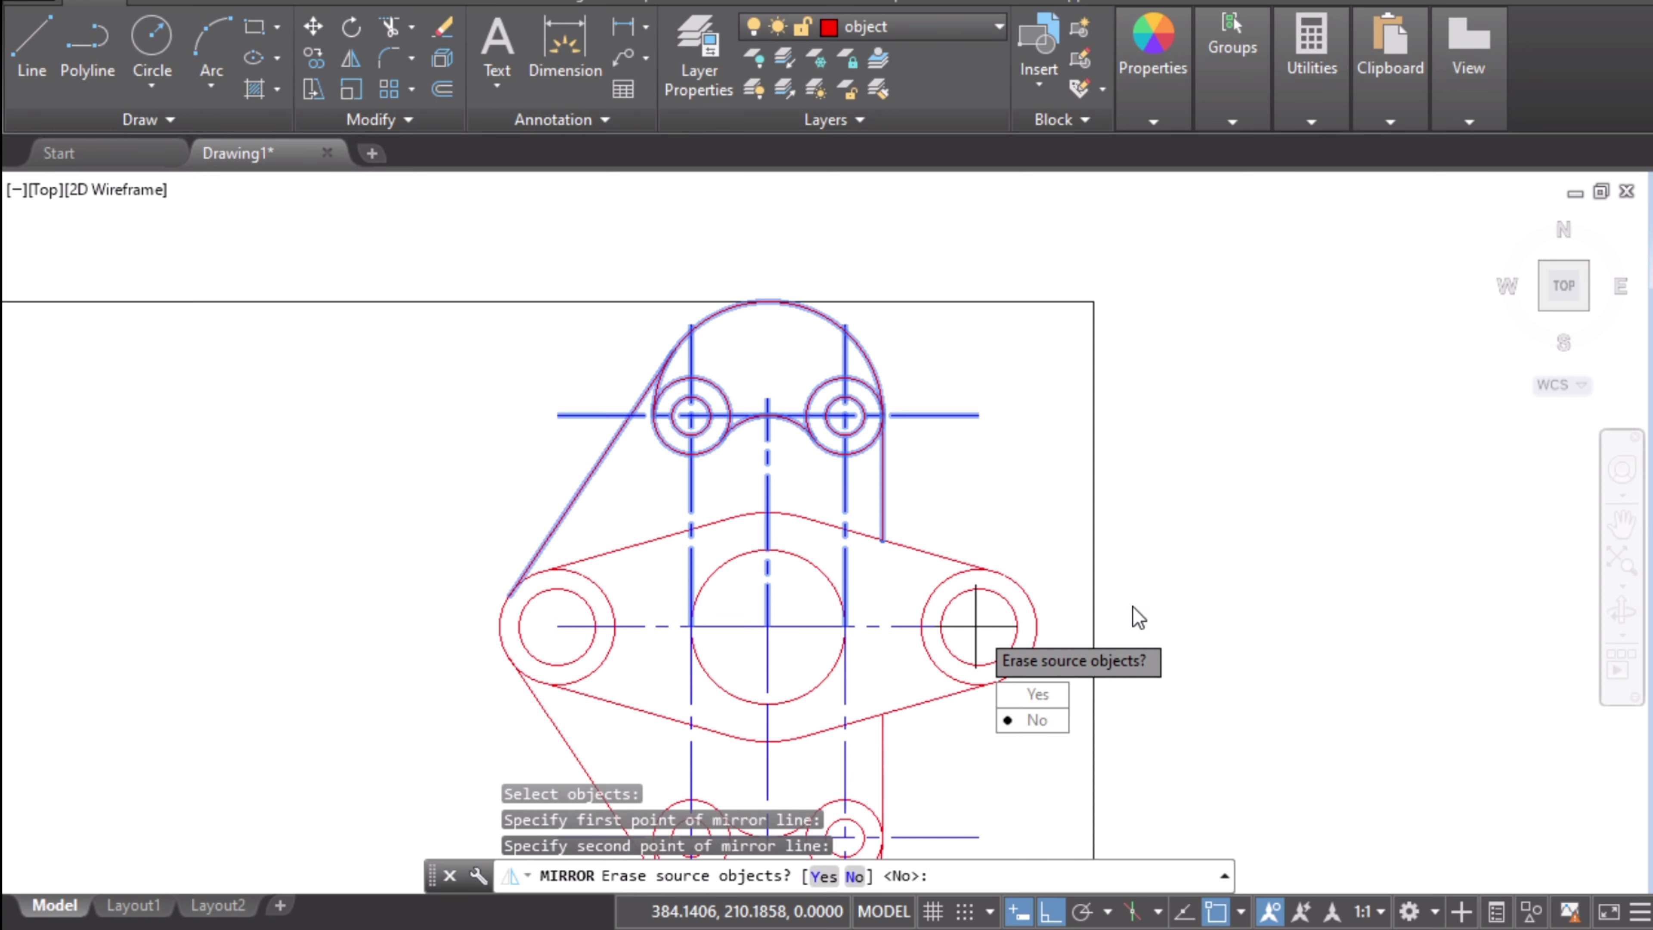
{"action": "left_click", "coordinate": [1059, 715]}
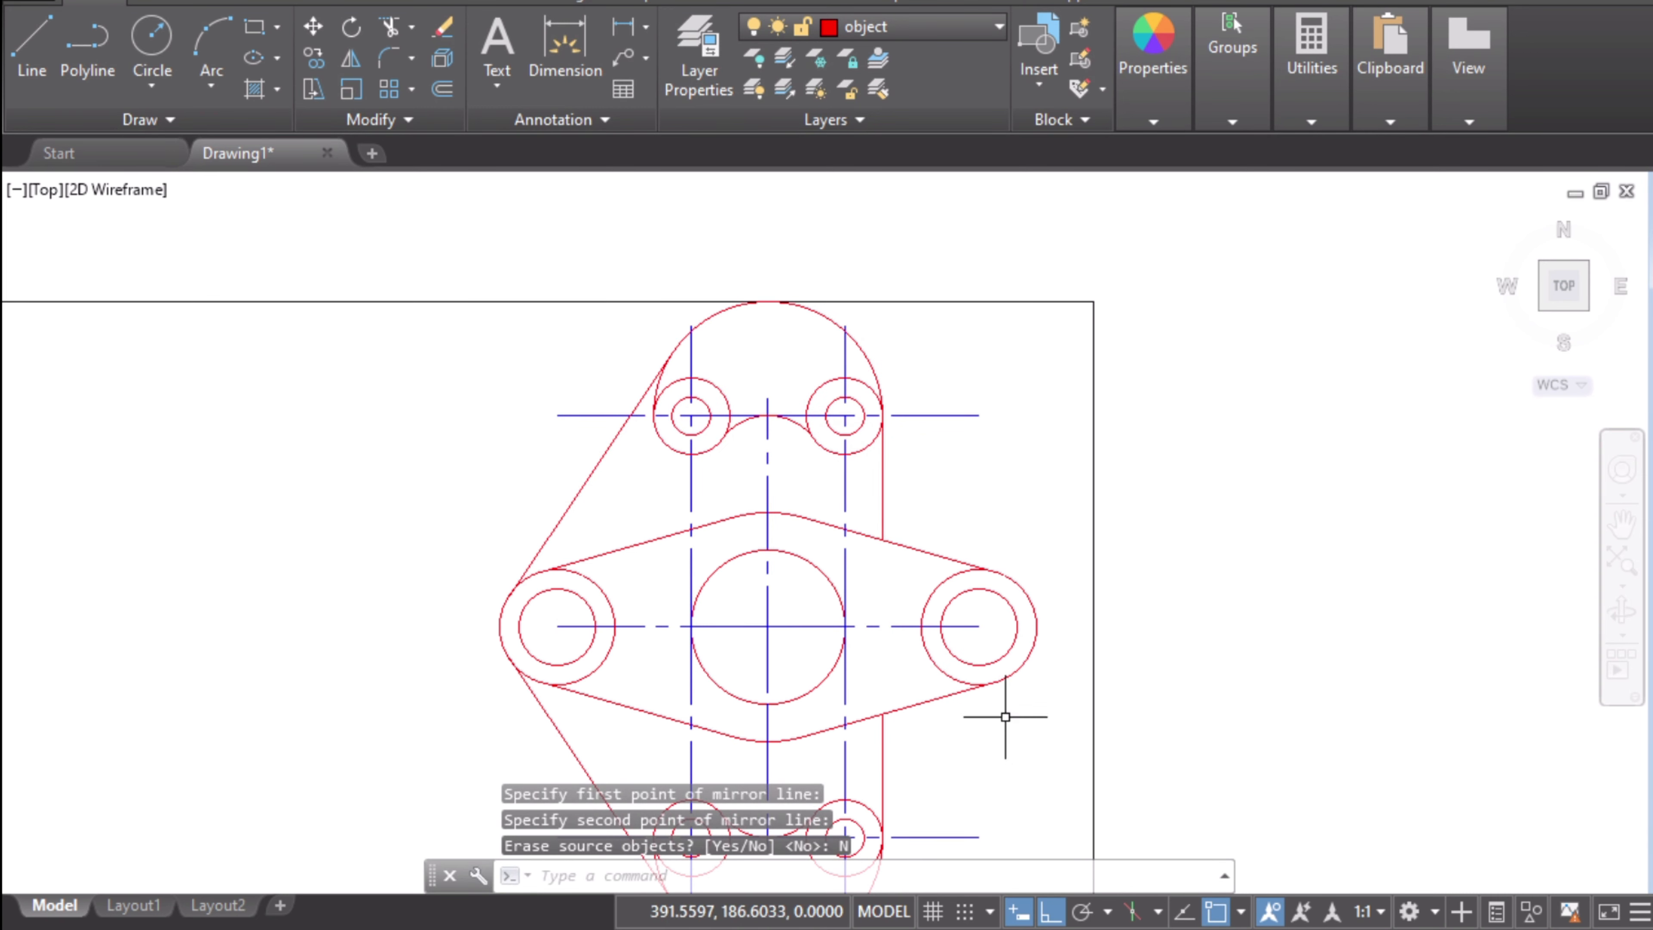
- Shorten the upper-left circles' vertical centre line at both ends so it extends only slightly beyond the outer circle
{"action": "scroll", "coordinate": [1006, 716], "scroll_direction": "down", "scroll_amount": 3}
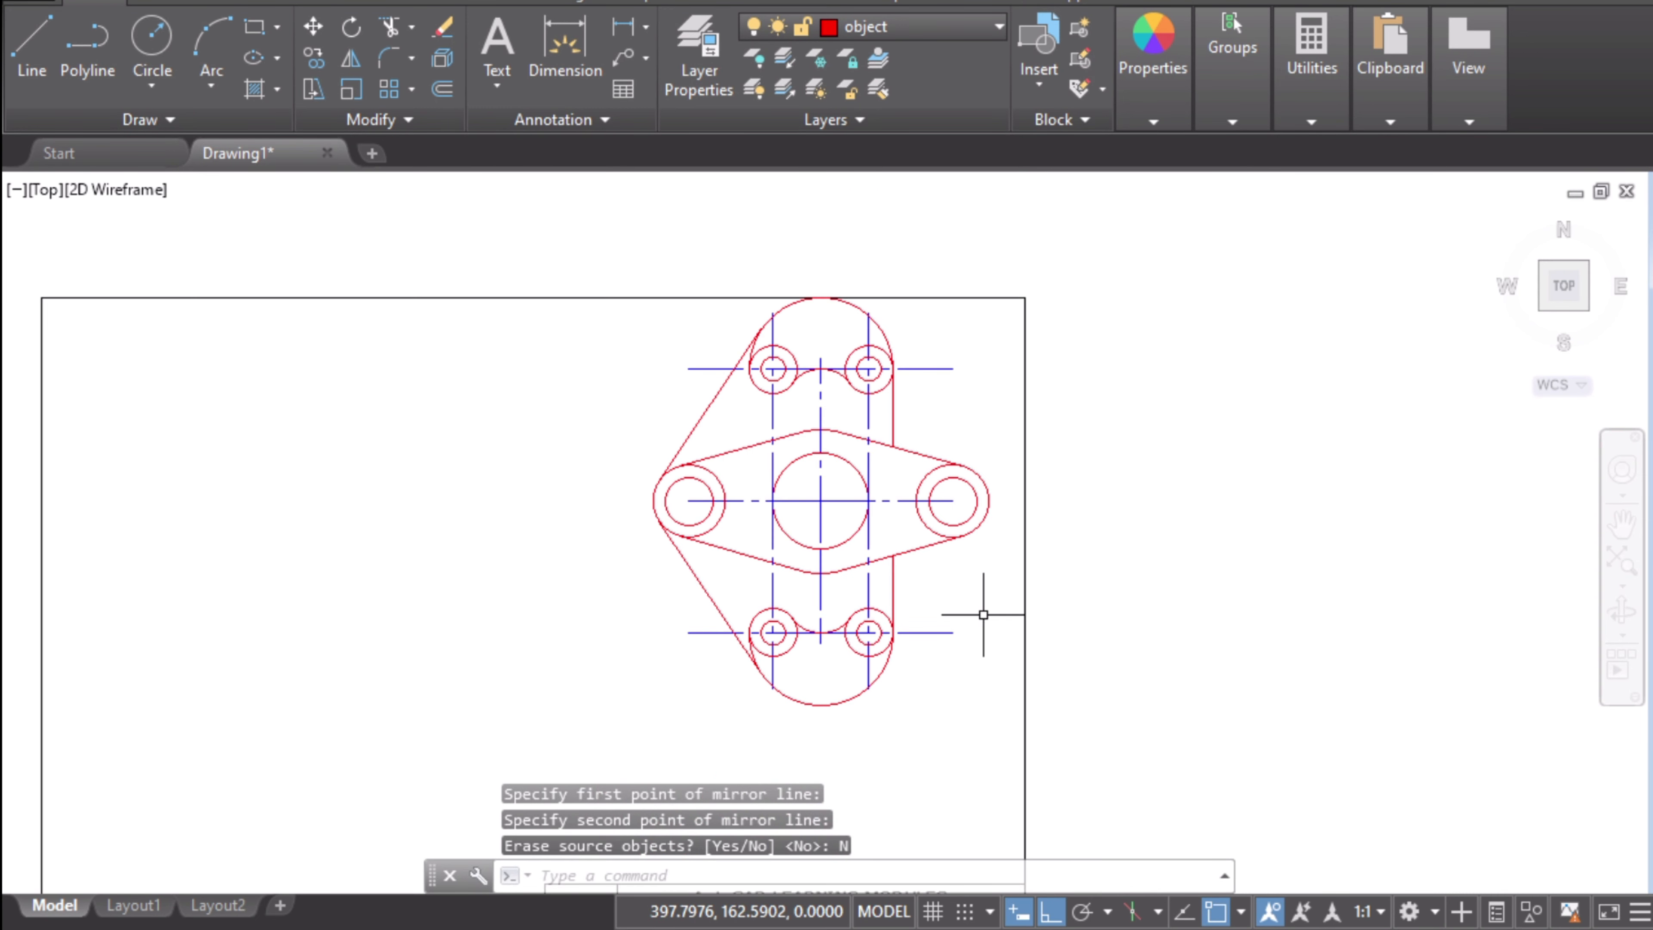
{"action": "scroll", "coordinate": [968, 611], "scroll_direction": "up", "scroll_amount": 2}
{"action": "mouse_move", "coordinate": [949, 586]}
{"action": "middle_mouse_down"}
{"action": "mouse_move", "coordinate": [1000, 653]}
{"action": "mouse_move", "coordinate": [1138, 662]}
{"action": "middle_mouse_up"}
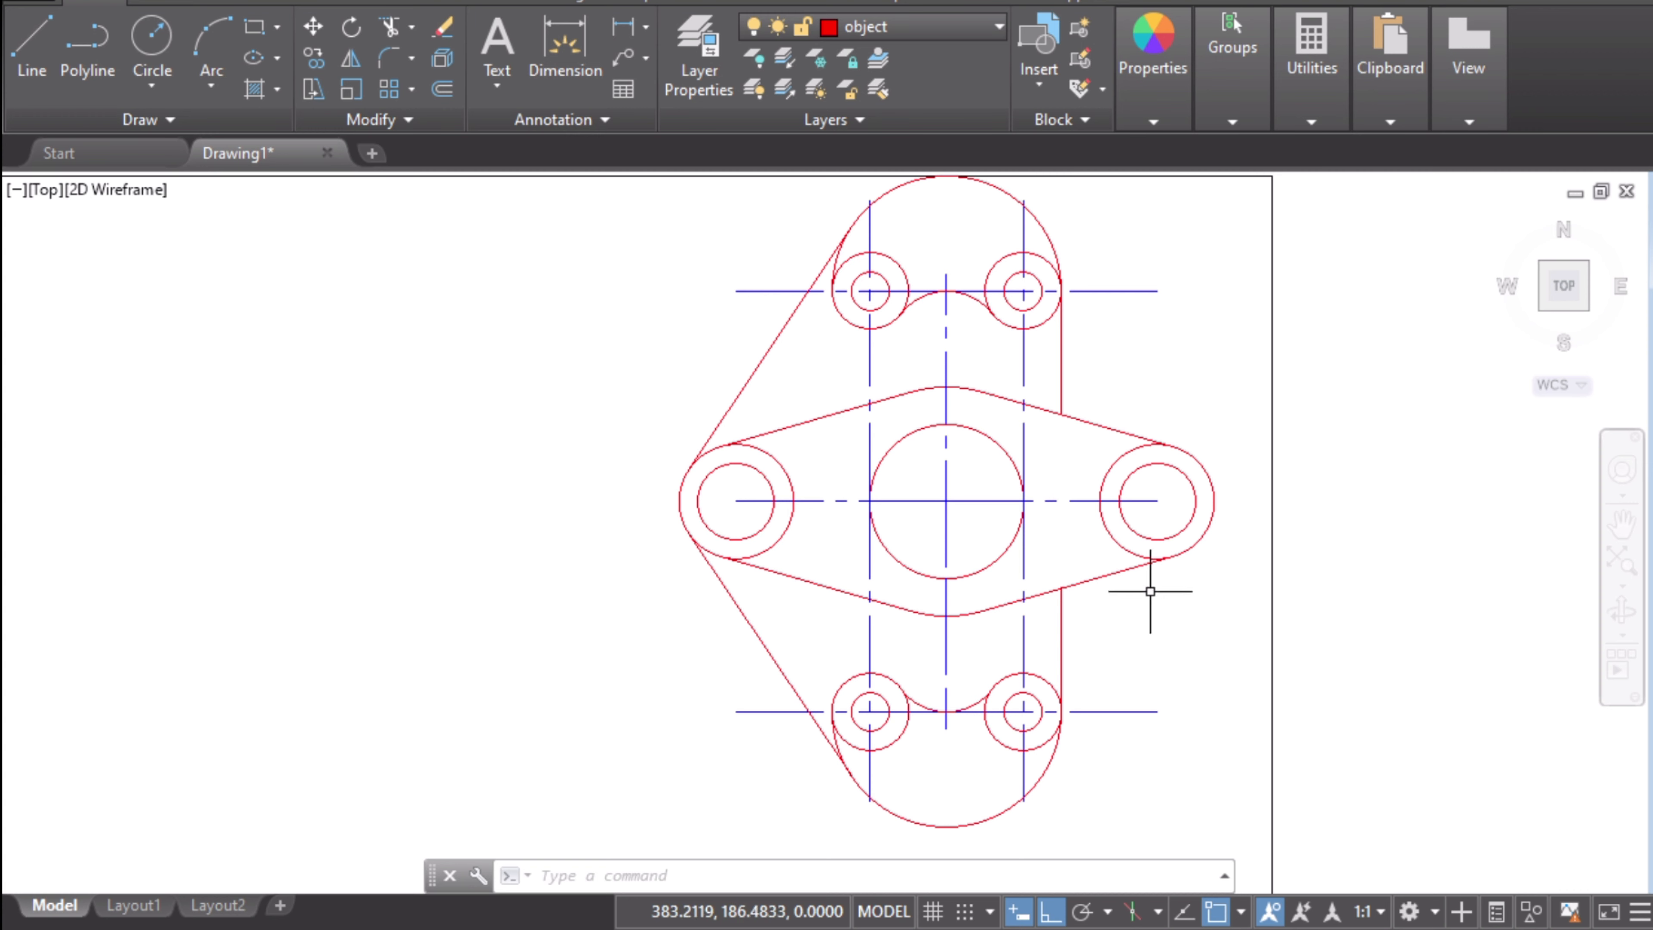
{"action": "scroll", "coordinate": [1059, 704], "scroll_direction": "down", "scroll_amount": 2}
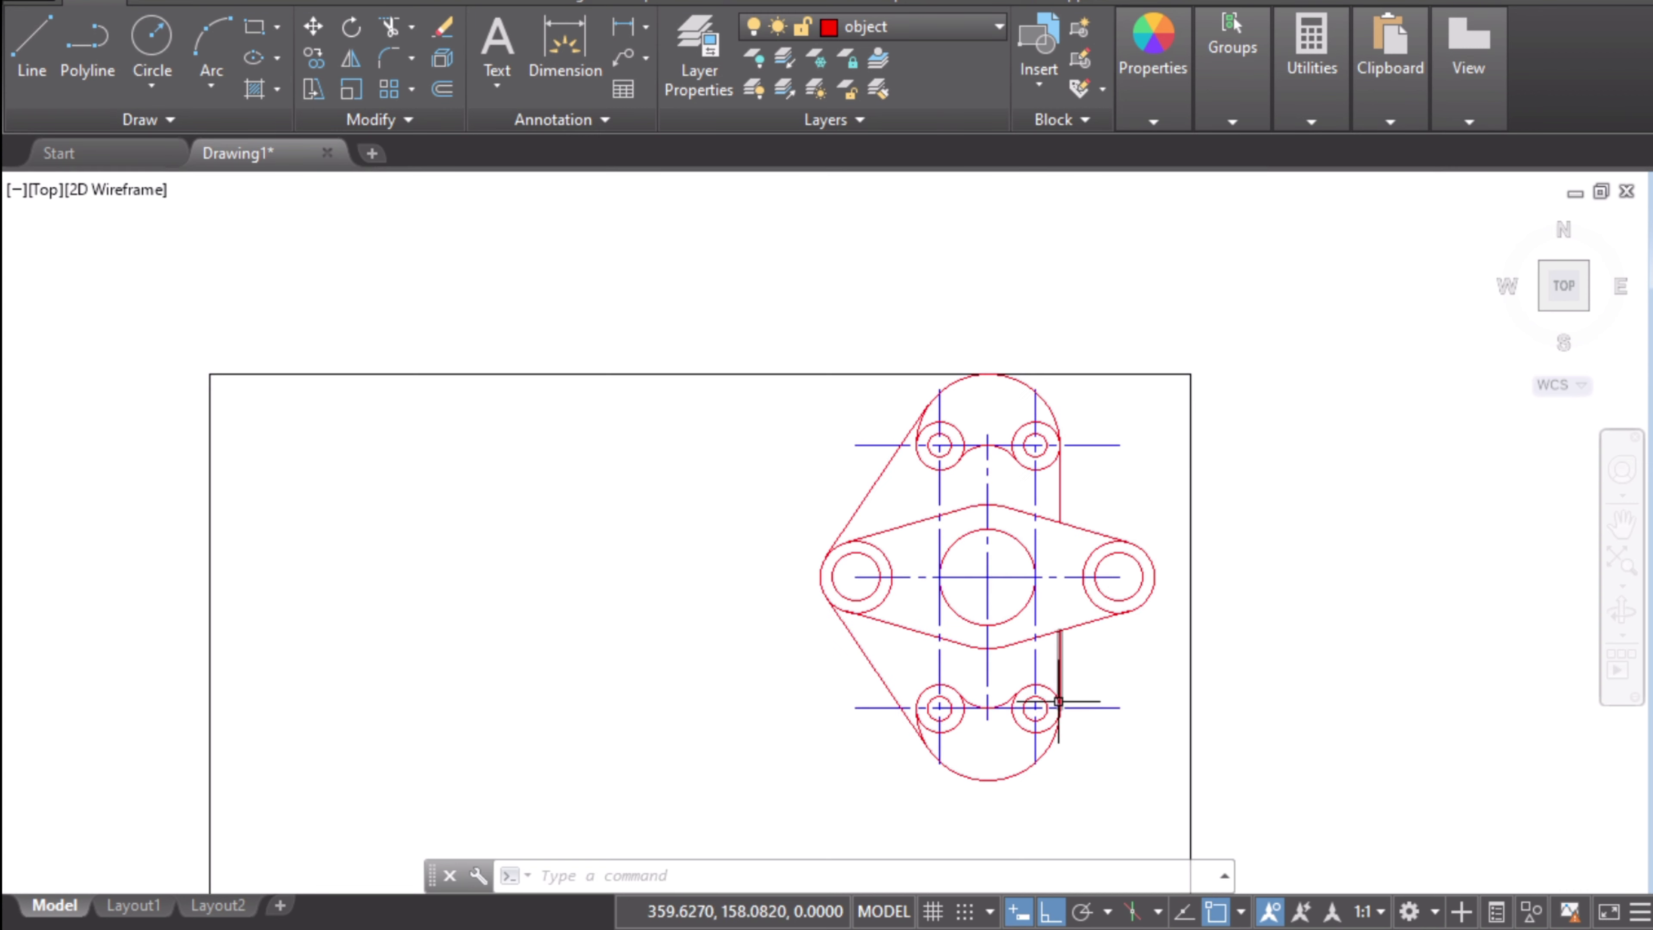
{"action": "middle_click_drag", "start_coordinate": [1130, 711], "coordinate": [1160, 577]}
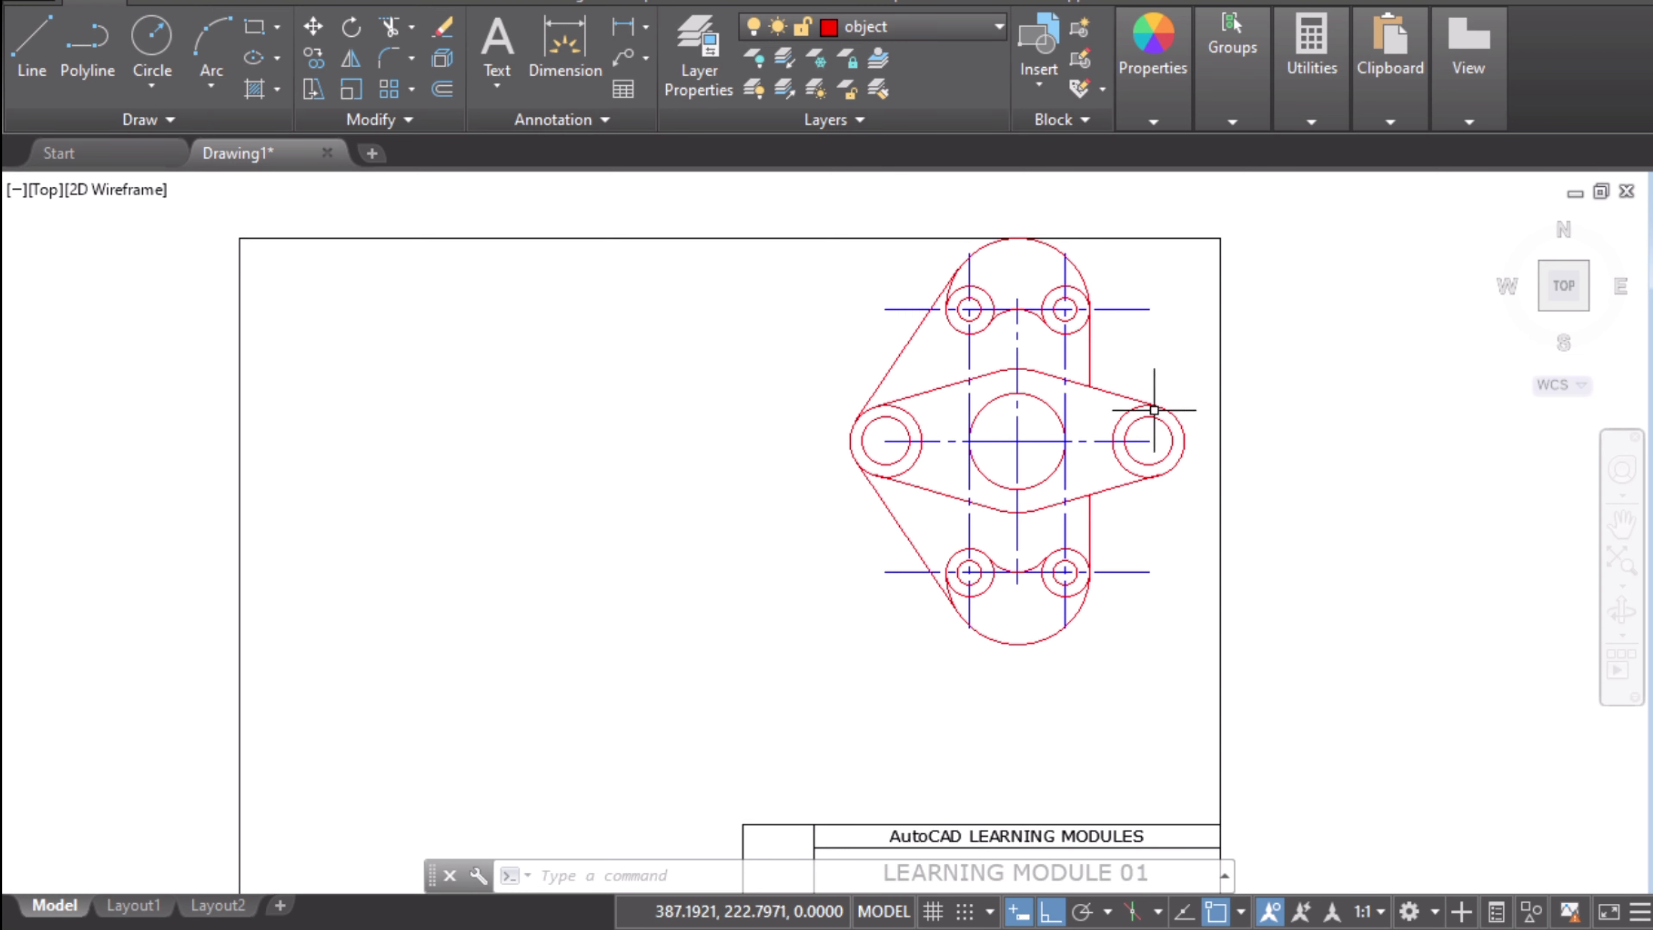
{"action": "scroll", "coordinate": [1114, 366], "scroll_direction": "up", "scroll_amount": 4}
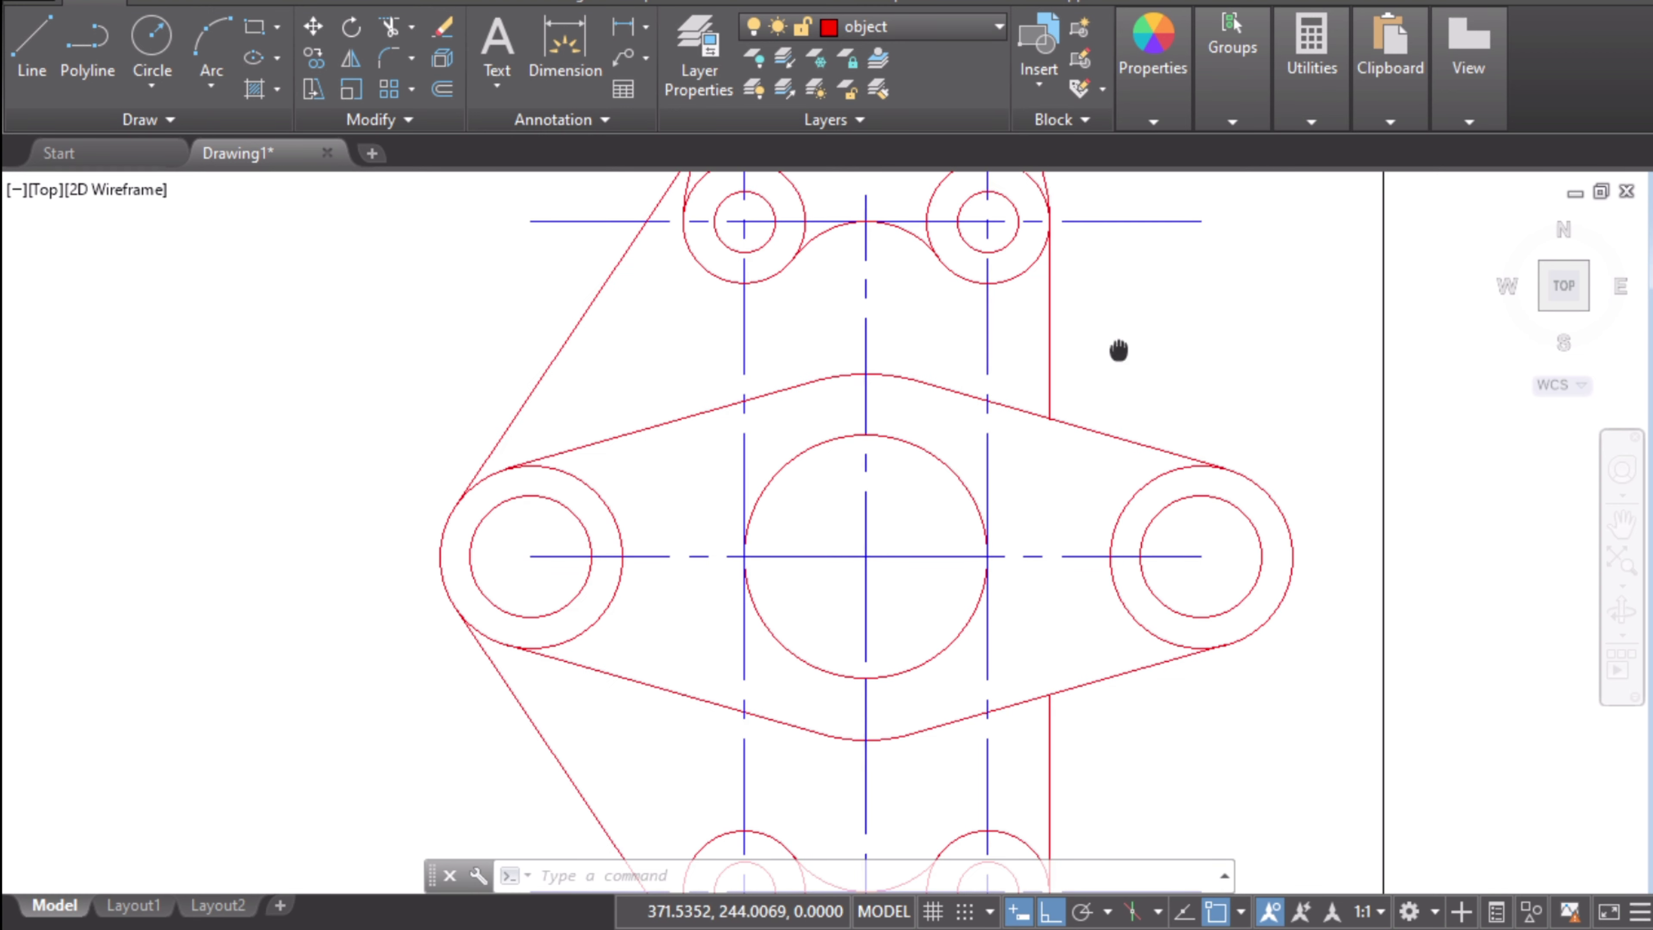
{"action": "middle_click_drag", "start_coordinate": [1118, 350], "coordinate": [1139, 543]}
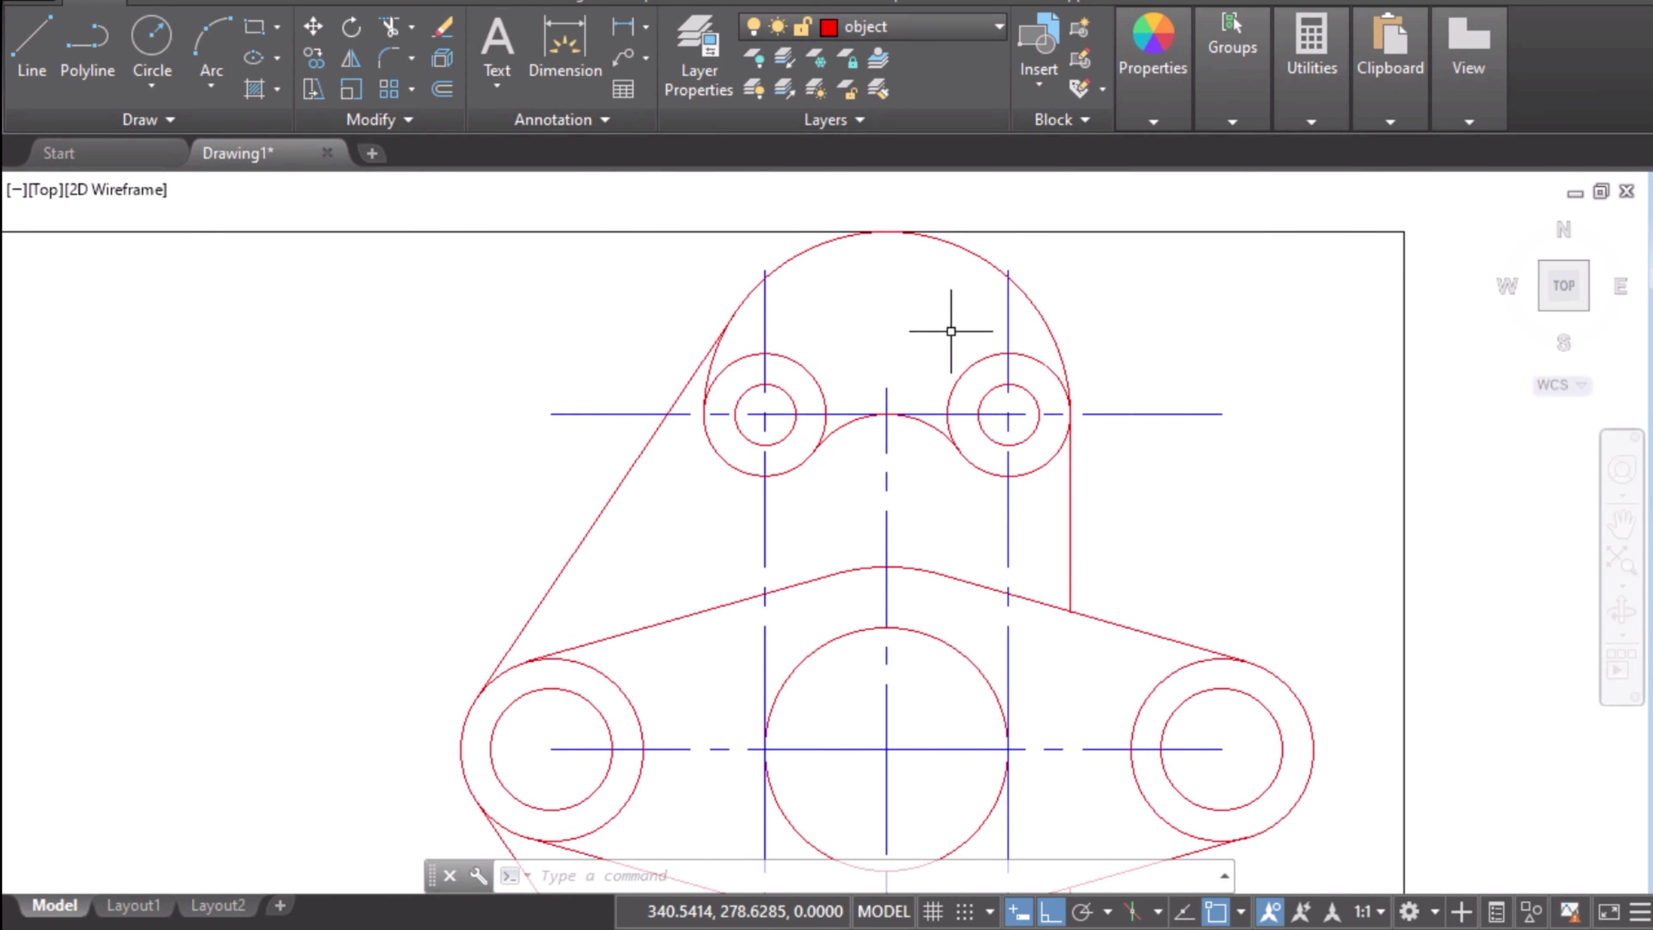
{"action": "left_click", "coordinate": [768, 316]}
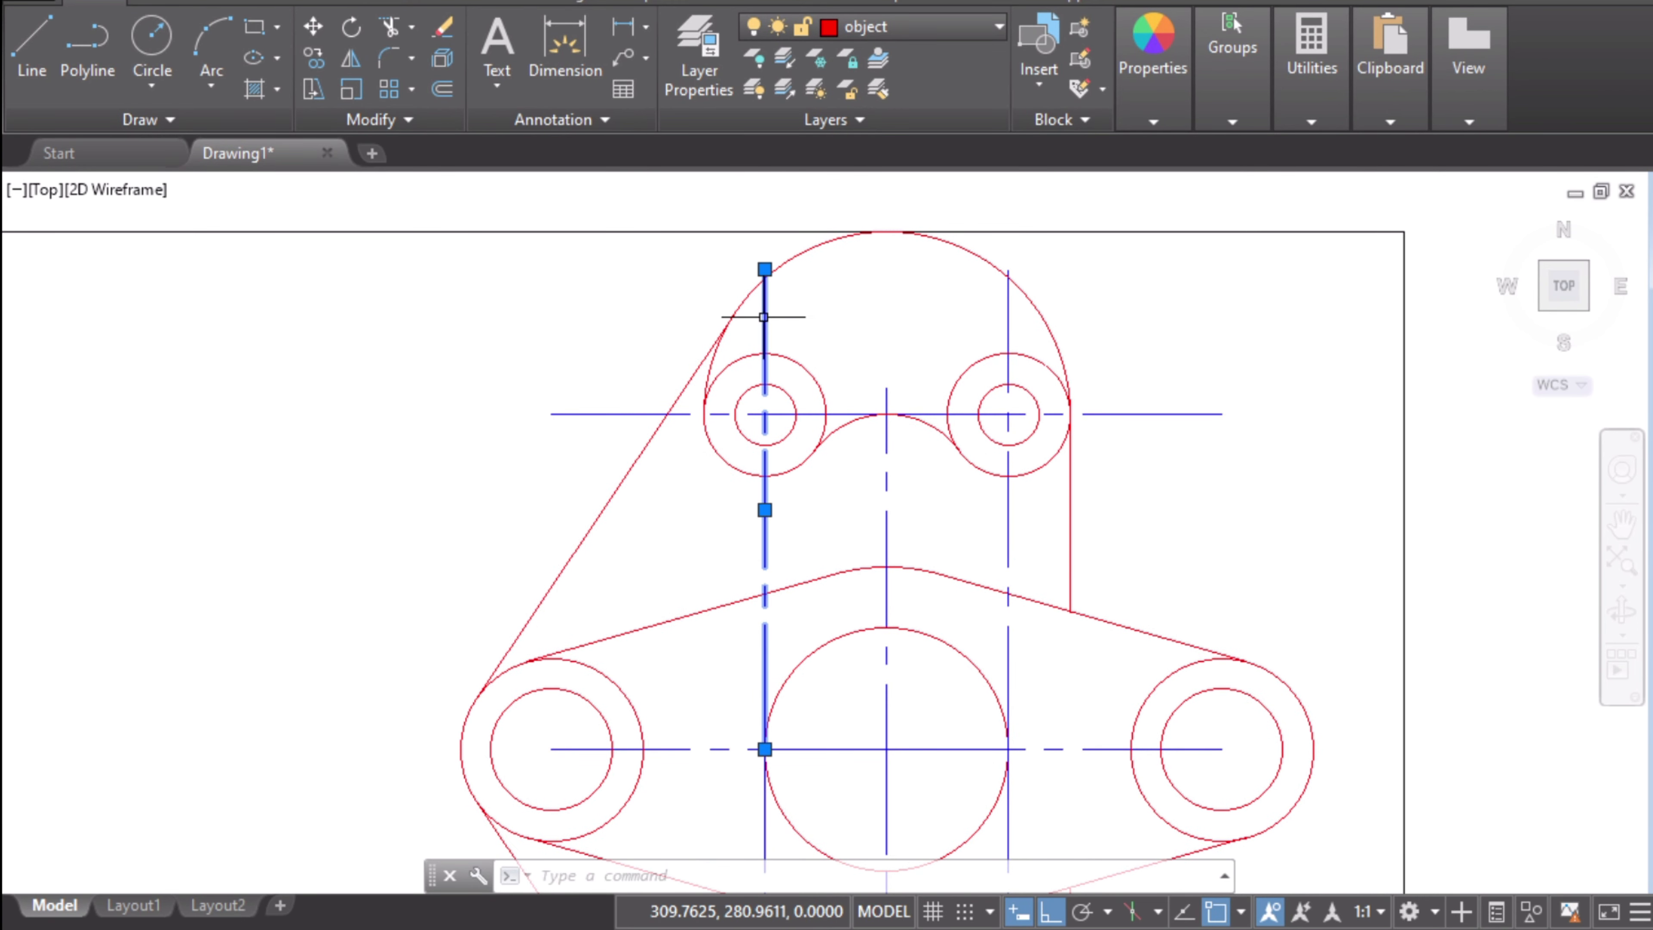
{"action": "left_click", "coordinate": [766, 270]}
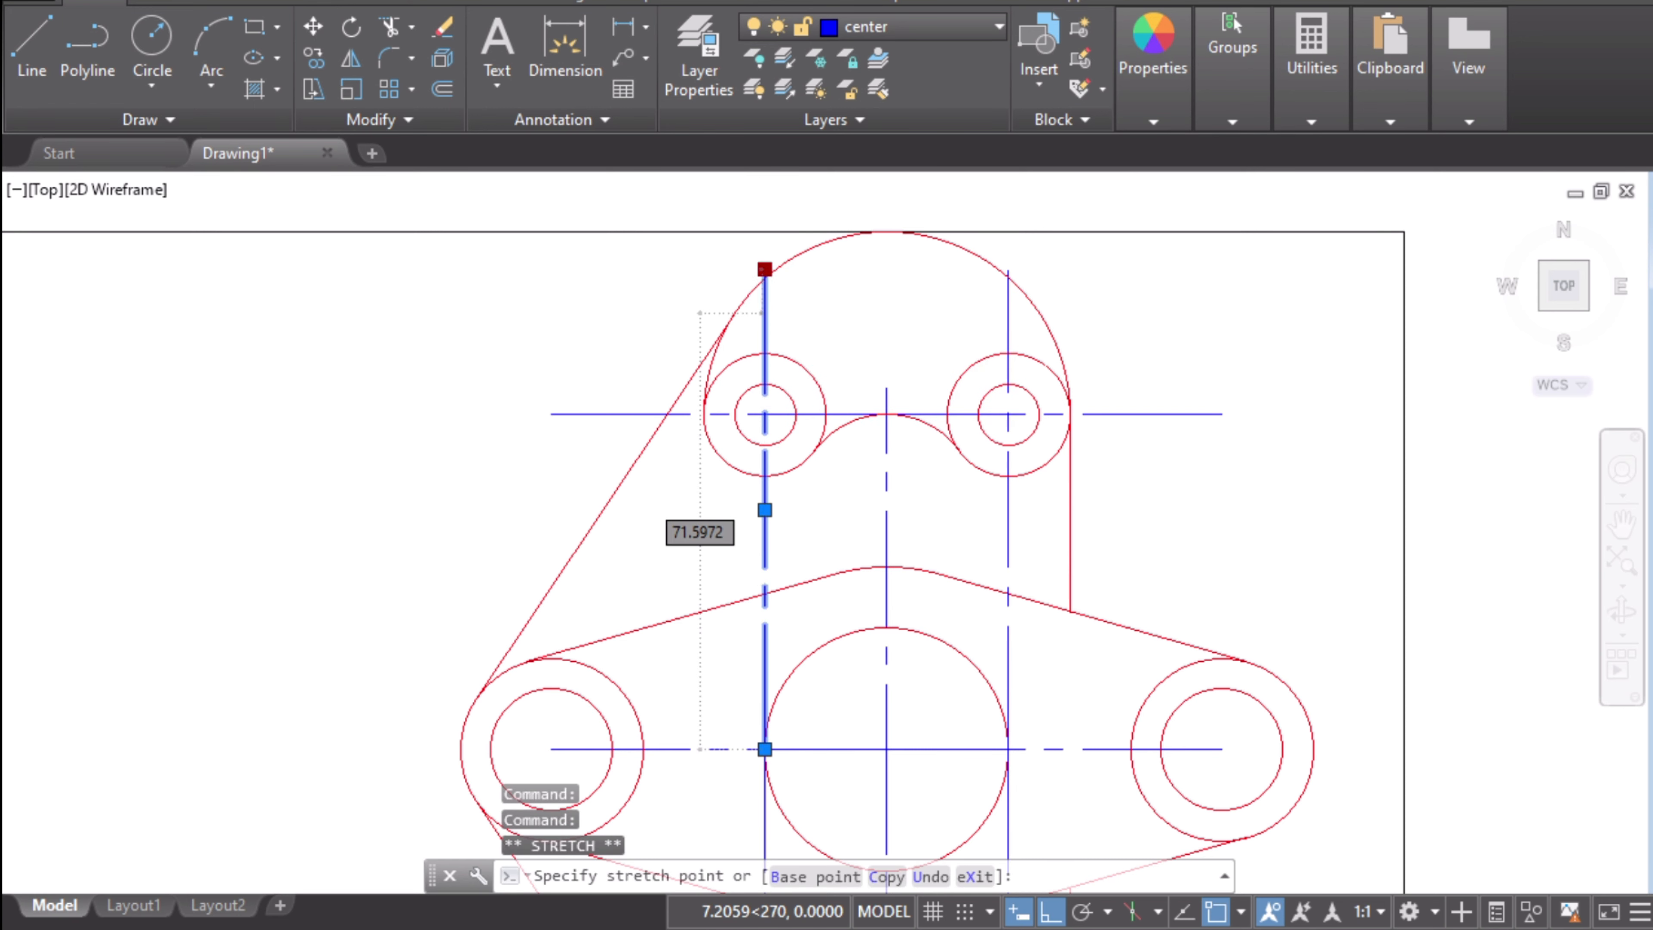
{"action": "left_click", "coordinate": [766, 314]}
{"action": "mouse_move", "coordinate": [771, 750]}
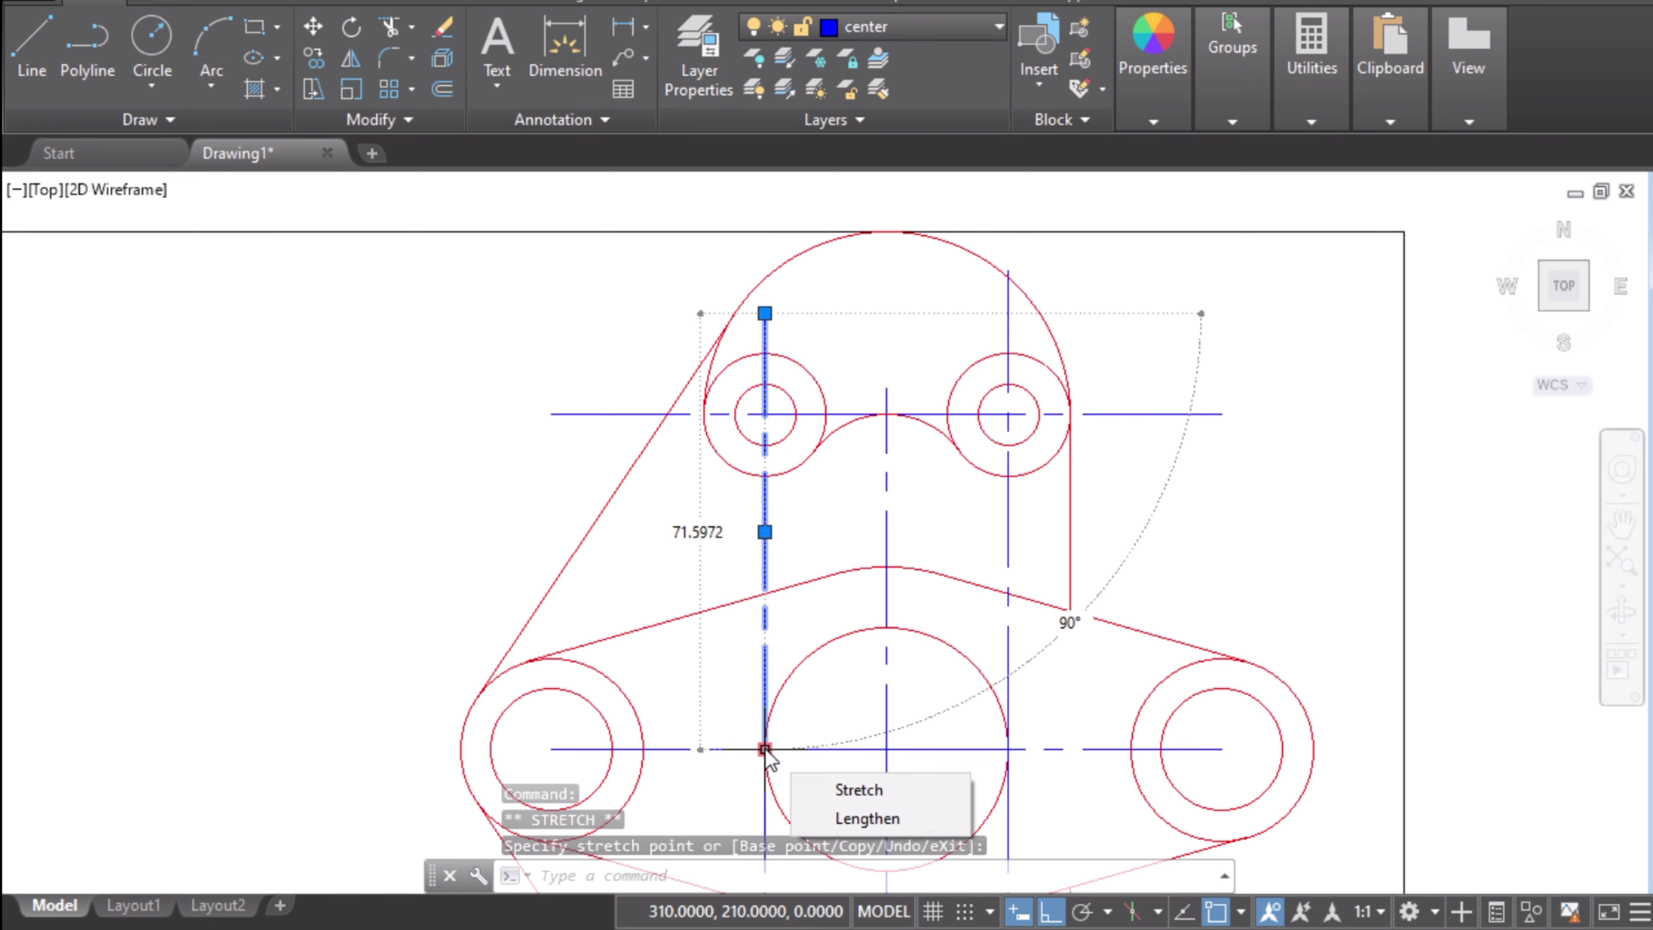
{"action": "left_click", "coordinate": [765, 750]}
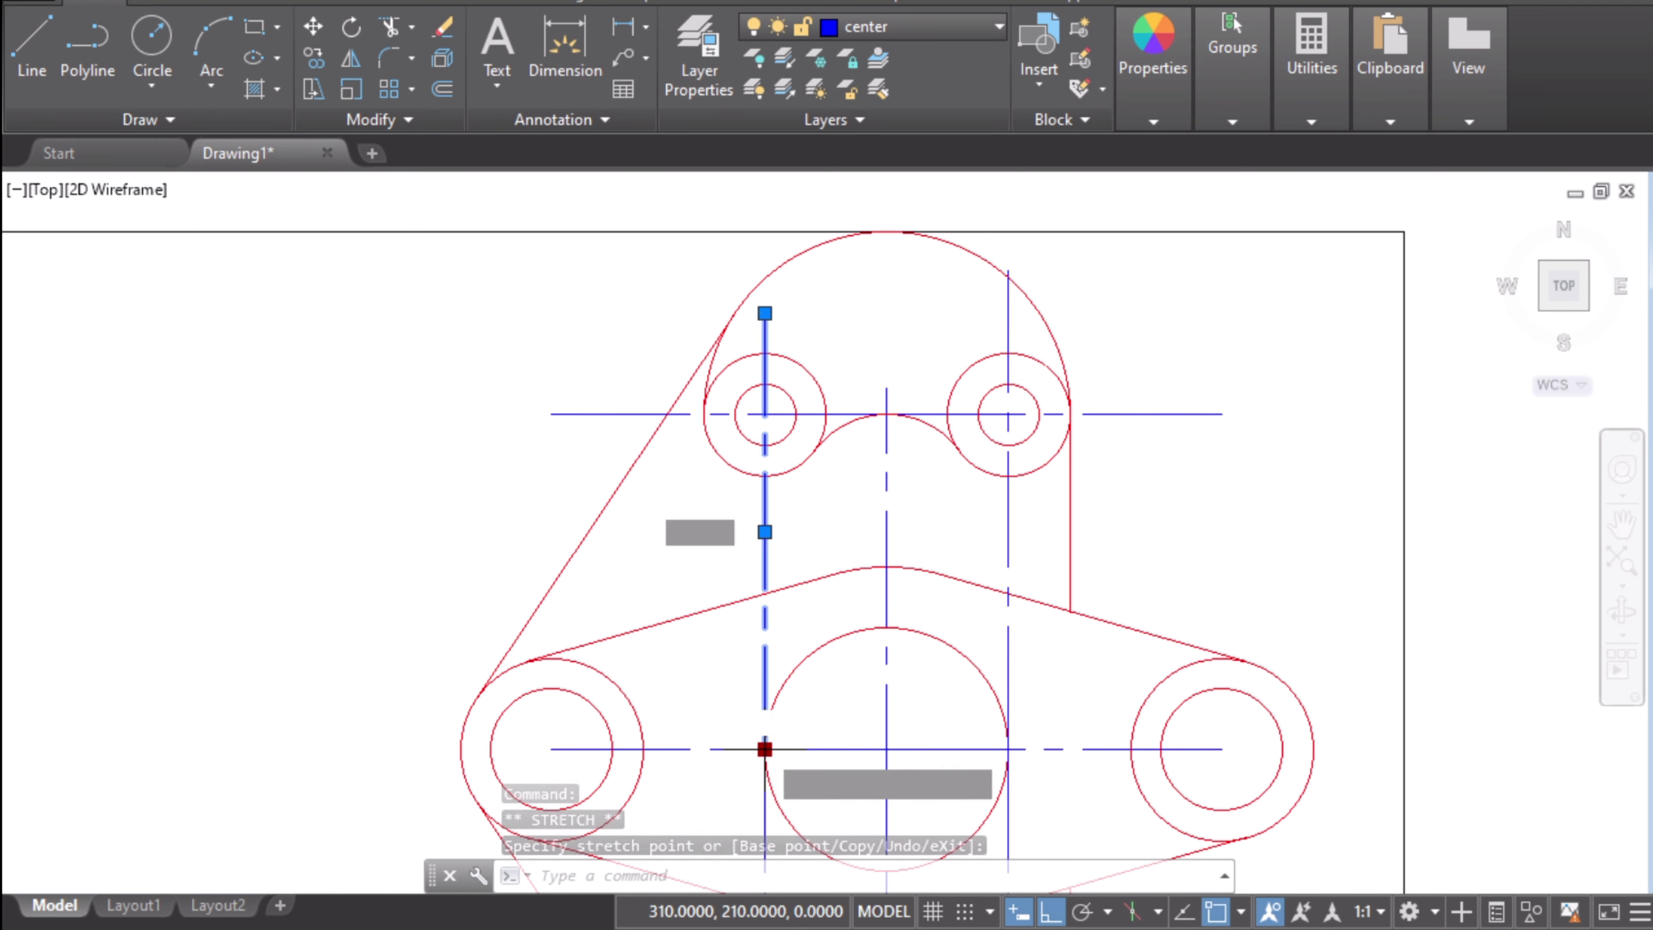
{"action": "left_click", "coordinate": [765, 511]}
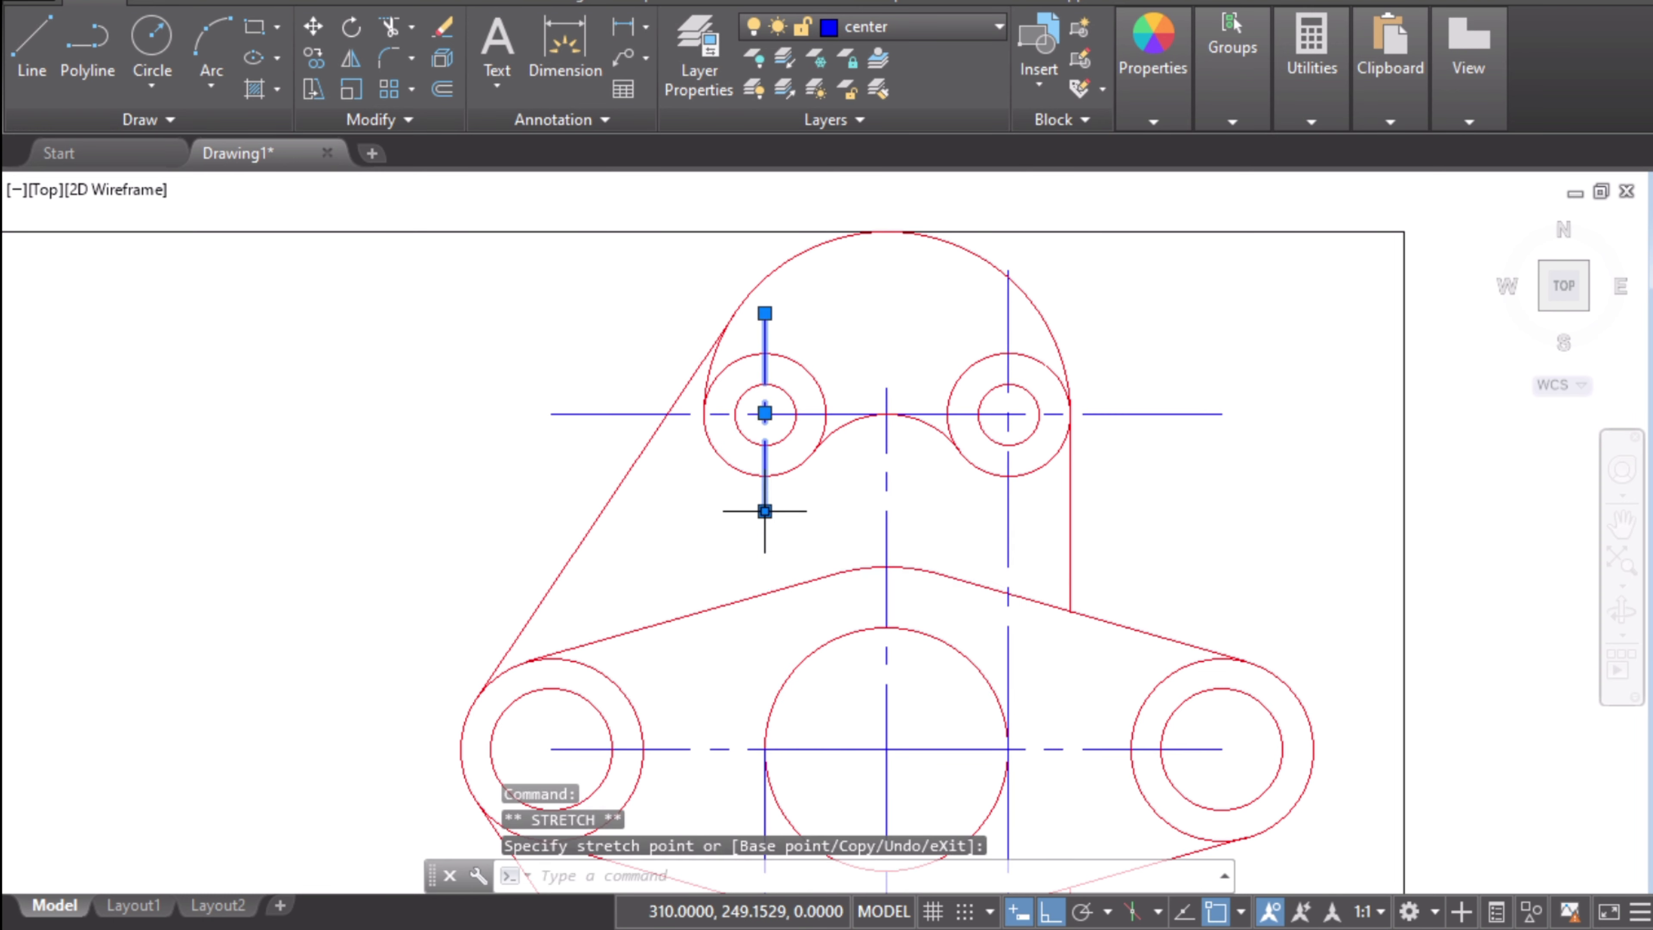
{"action": "key", "text": "Escape"}
- Shorten both ends of the upper-right circles' vertical centre line to just beyond the outer circle
{"action": "left_click", "coordinate": [1007, 543]}
{"action": "left_click", "coordinate": [1008, 269]}
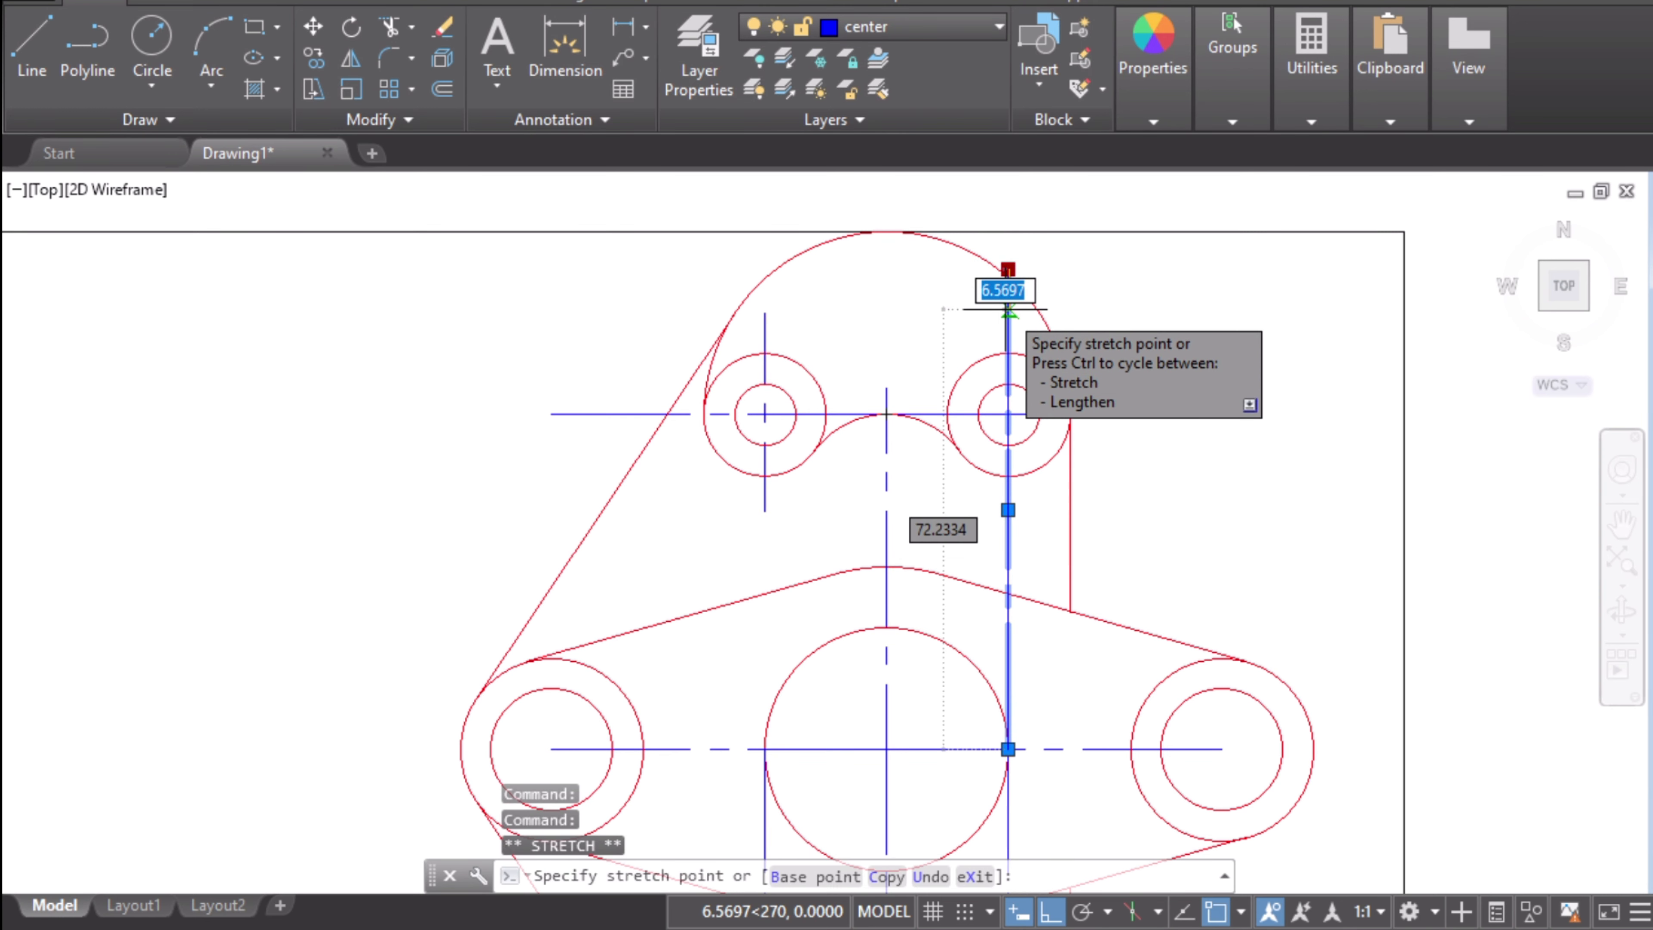
{"action": "left_click", "coordinate": [1007, 313]}
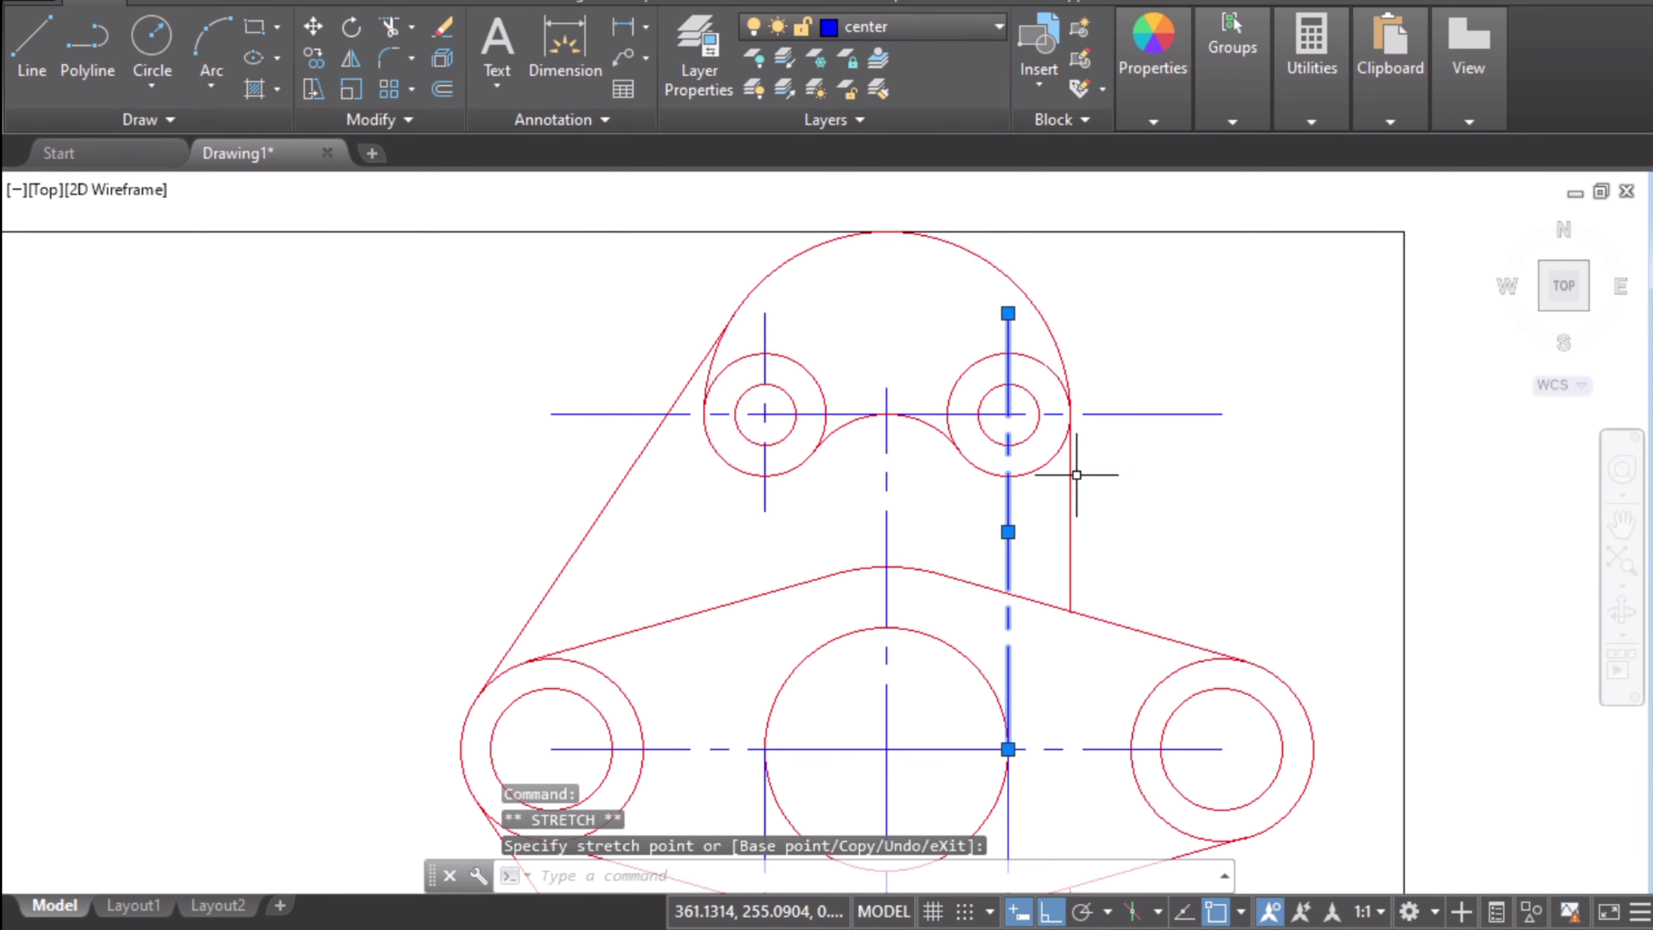
{"action": "left_click", "coordinate": [1007, 531]}
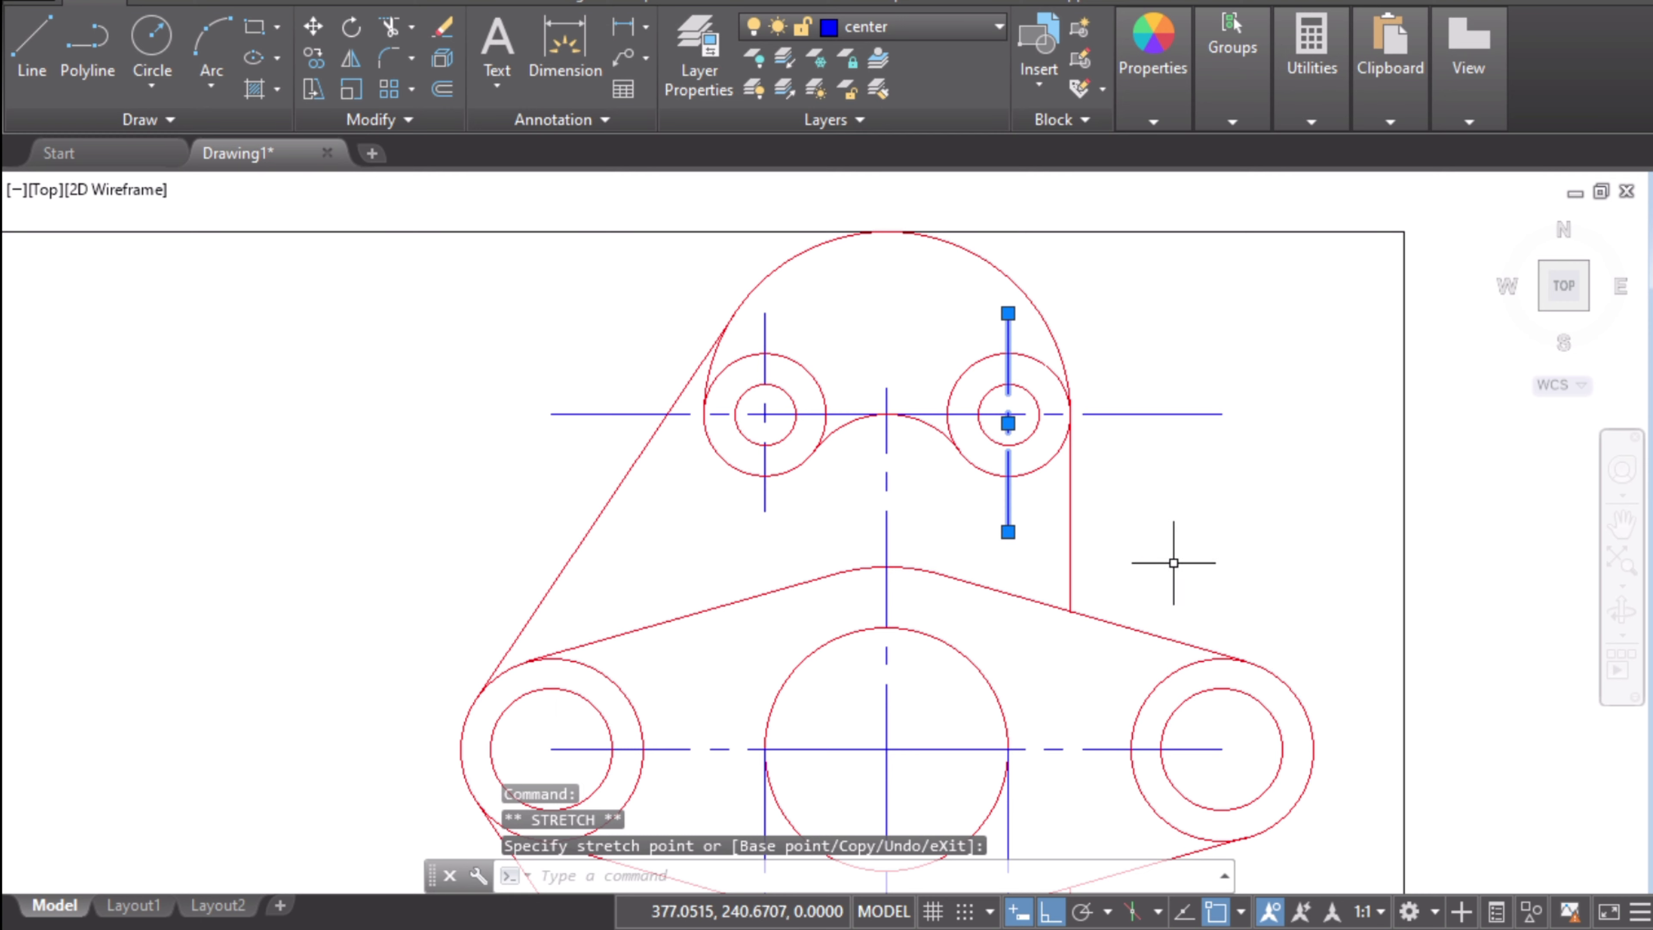
{"action": "key", "text": "Escape"}
- Shorten both ends of the lower-right circles' vertical centre line to just beyond the outer circle
{"action": "middle_click_drag", "start_coordinate": [1079, 677], "coordinate": [1017, 235]}
{"action": "left_click", "coordinate": [946, 371]}
{"action": "left_click", "coordinate": [946, 307]}
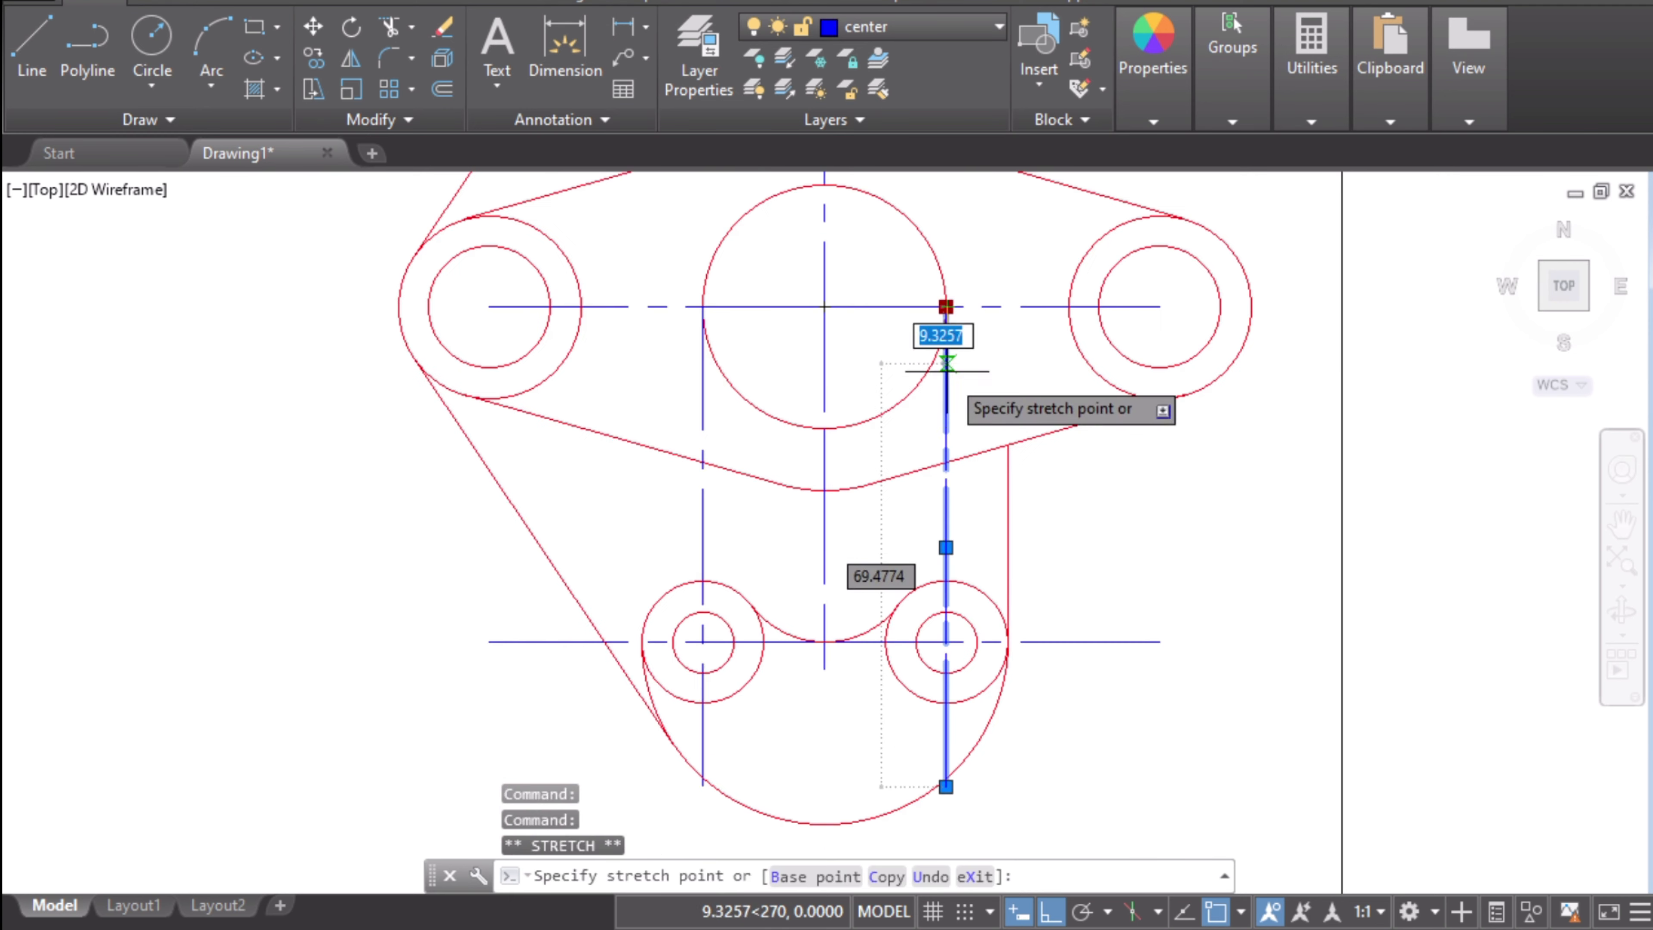
{"action": "left_click", "coordinate": [947, 509]}
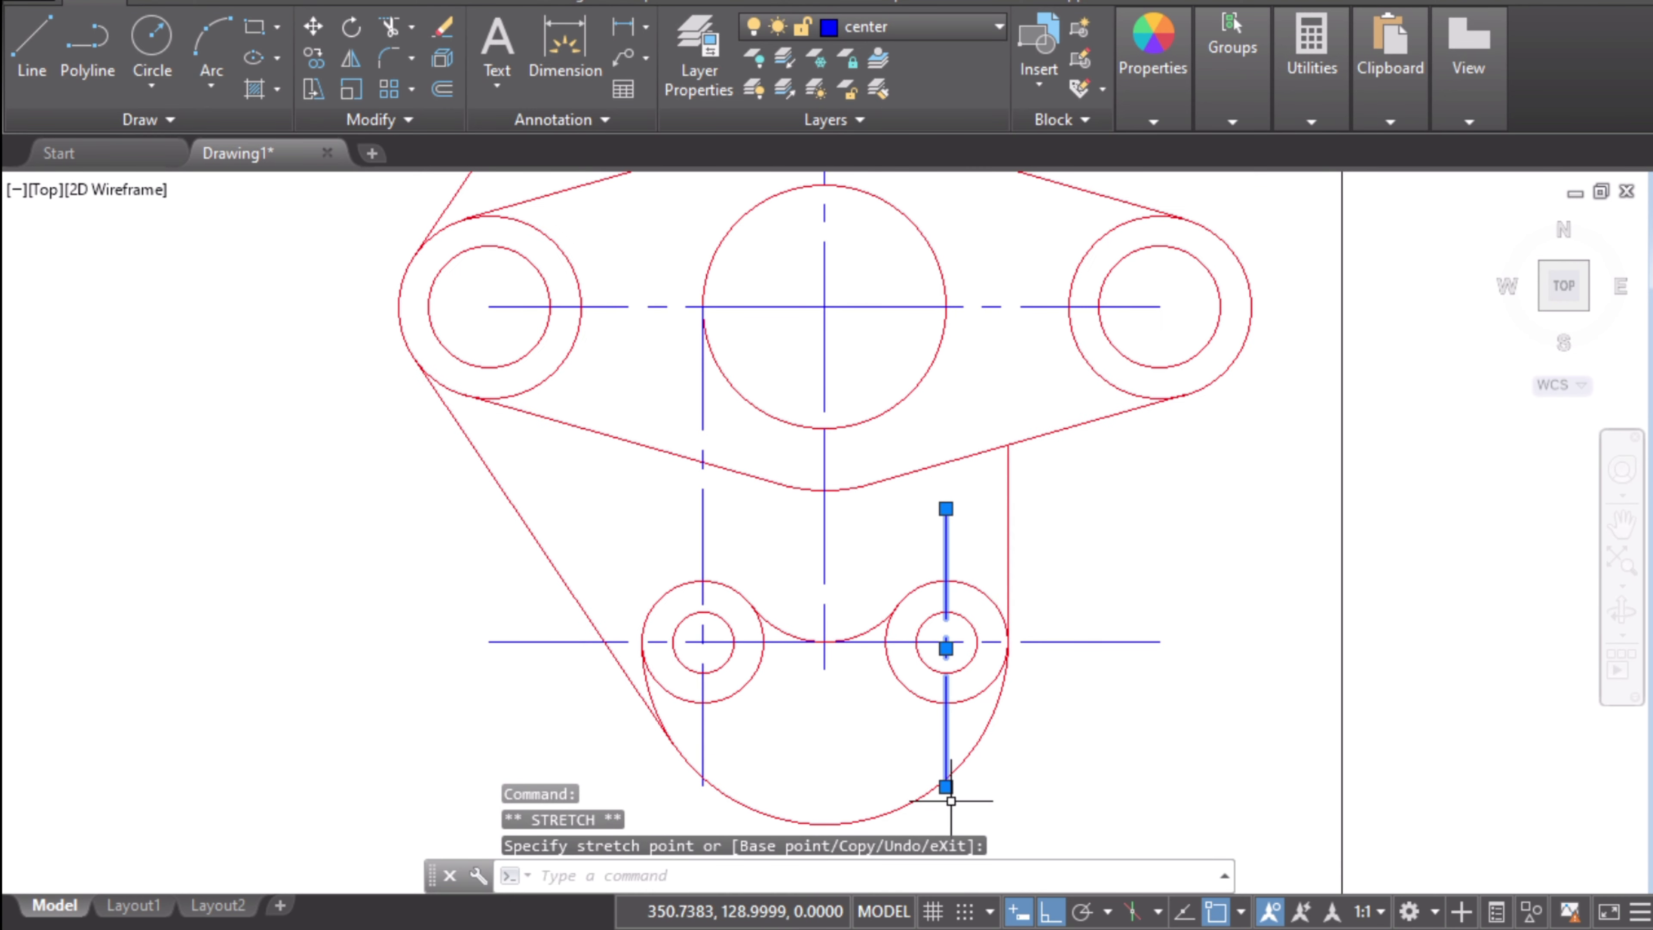
{"action": "left_click", "coordinate": [946, 786]}
{"action": "left_click", "coordinate": [946, 736]}
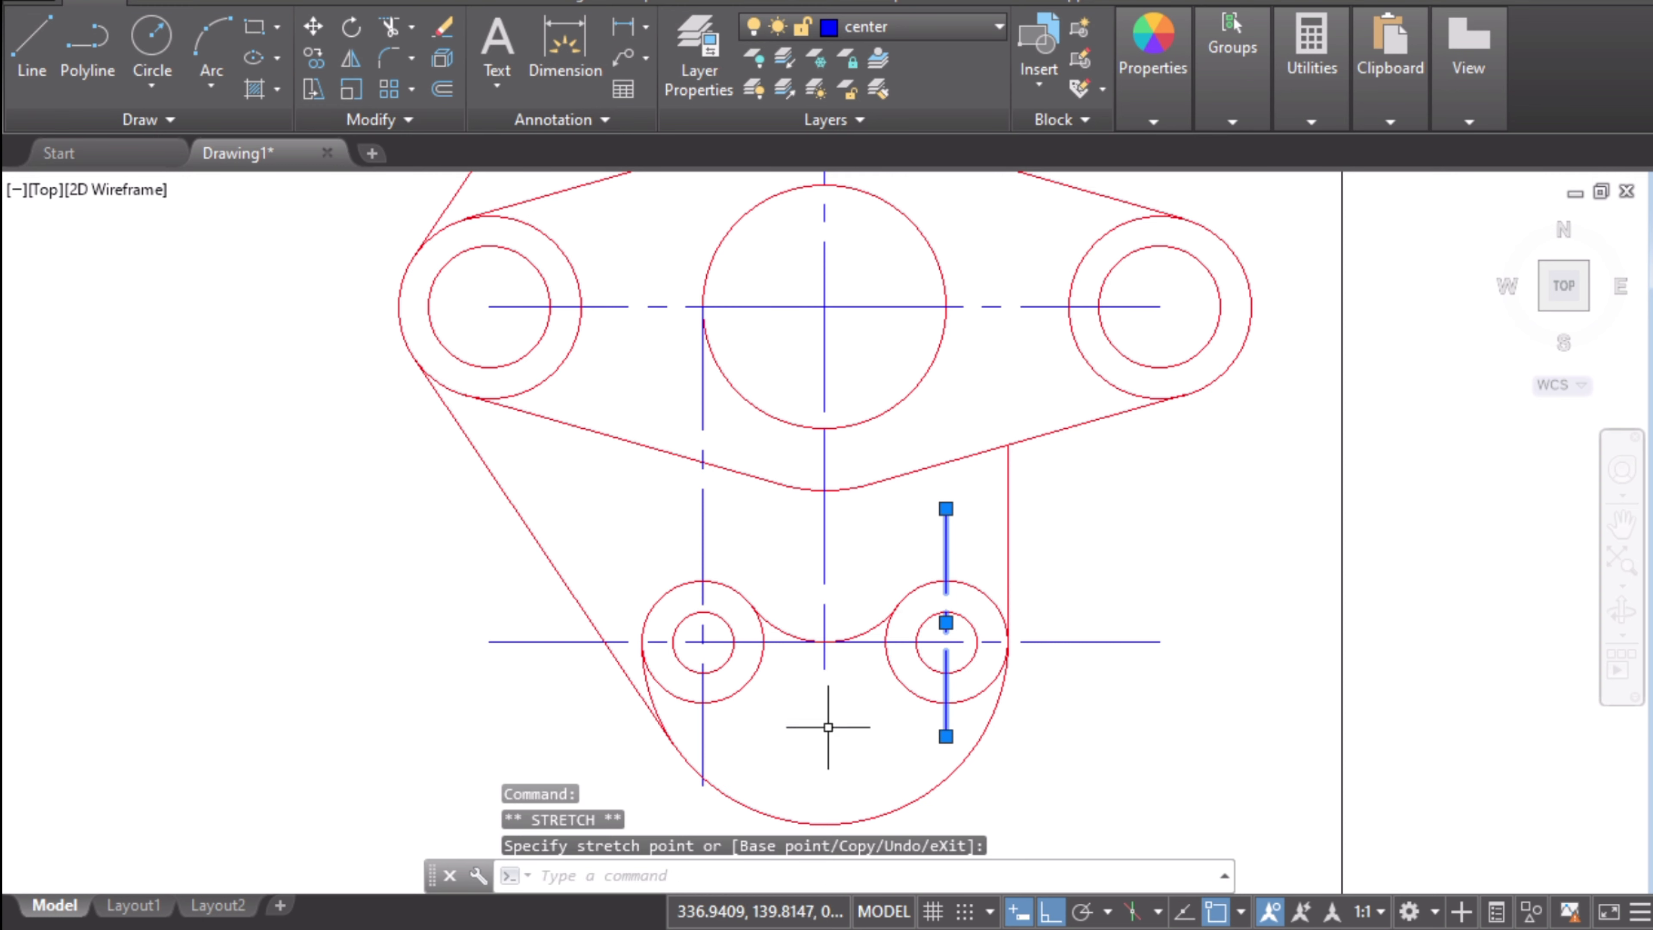
- Shorten both ends of the lower-left circles' vertical centre line to just beyond the outer circle
{"action": "left_click", "coordinate": [702, 521]}
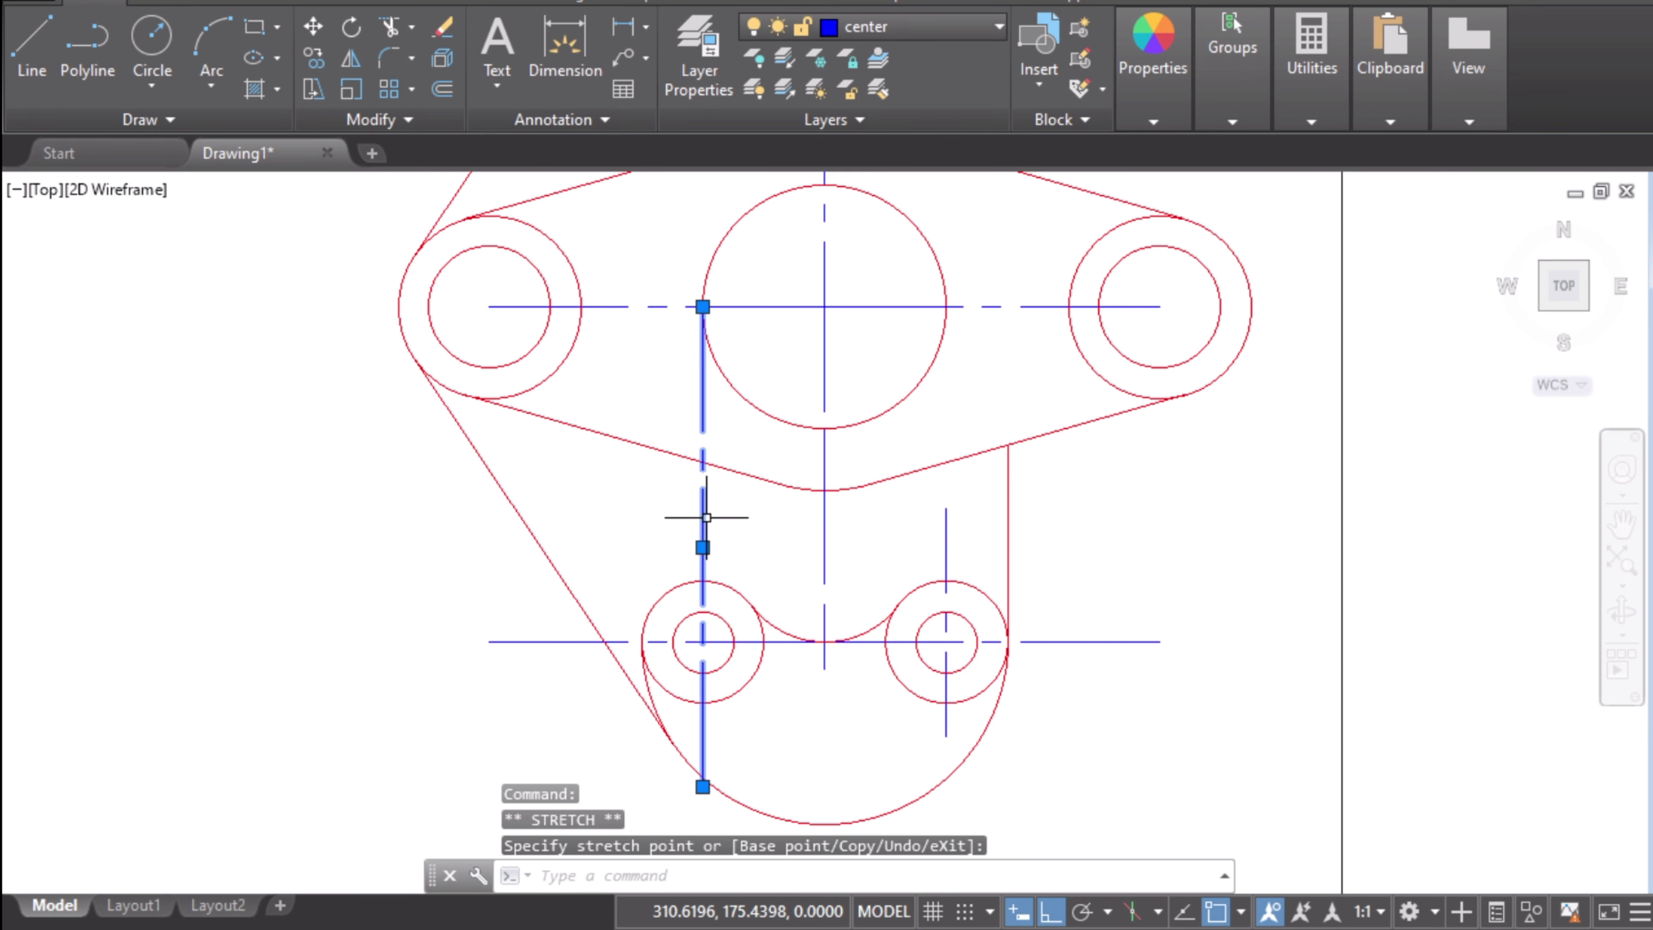
{"action": "left_click", "coordinate": [702, 306]}
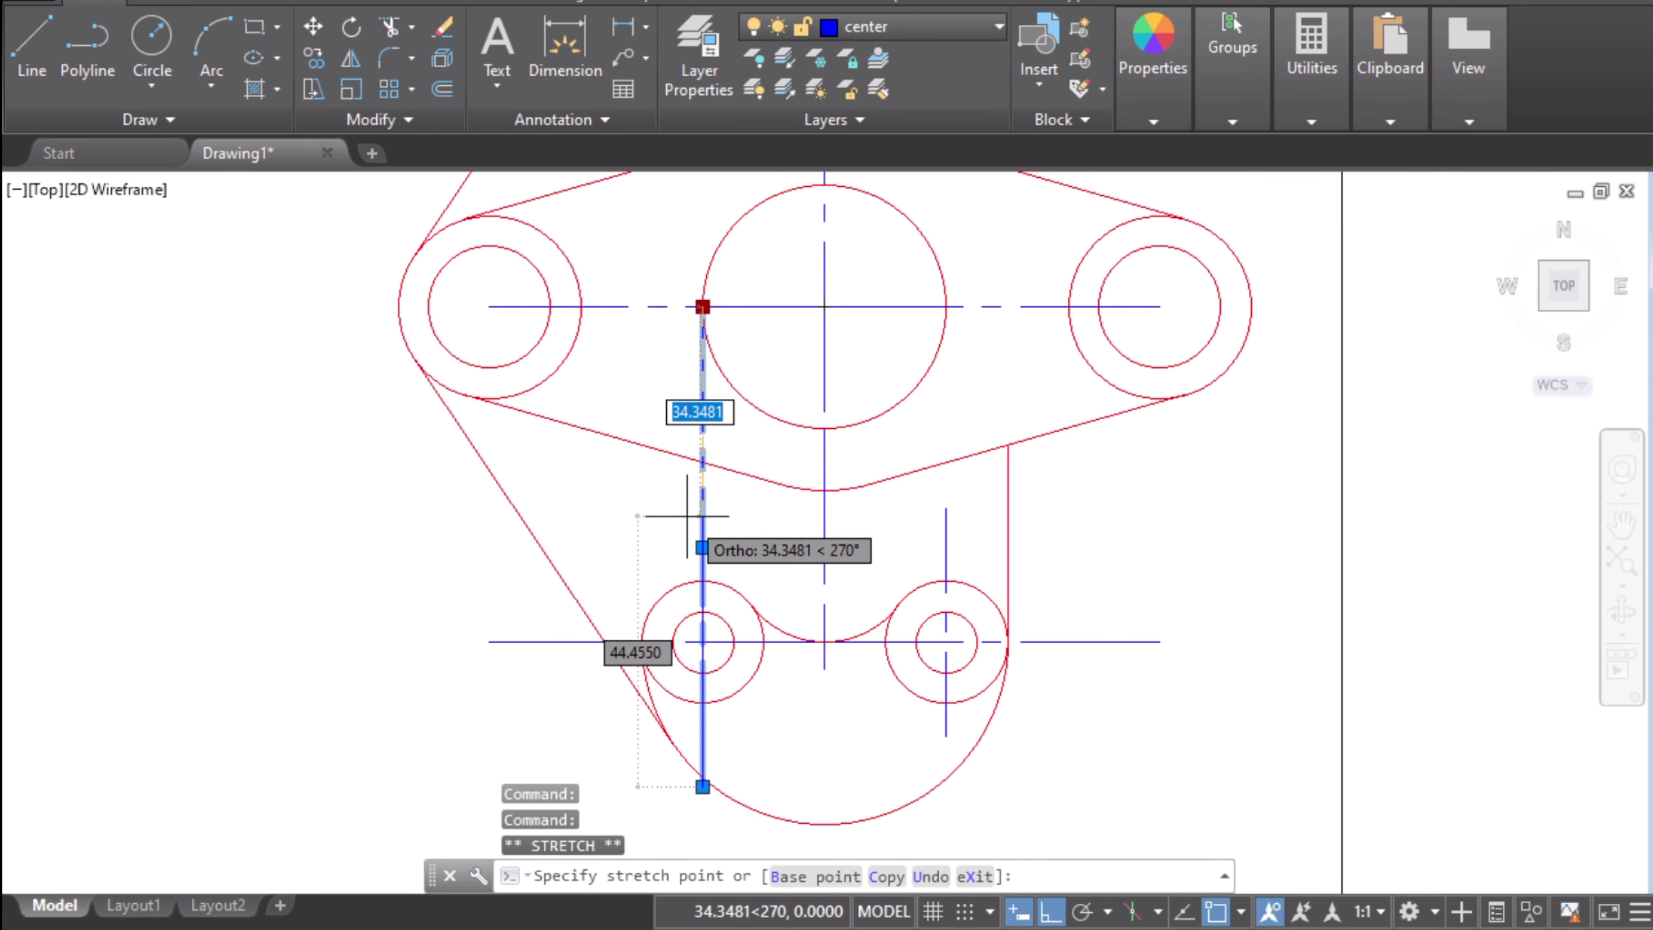
{"action": "left_click", "coordinate": [702, 516]}
{"action": "left_click", "coordinate": [702, 786]}
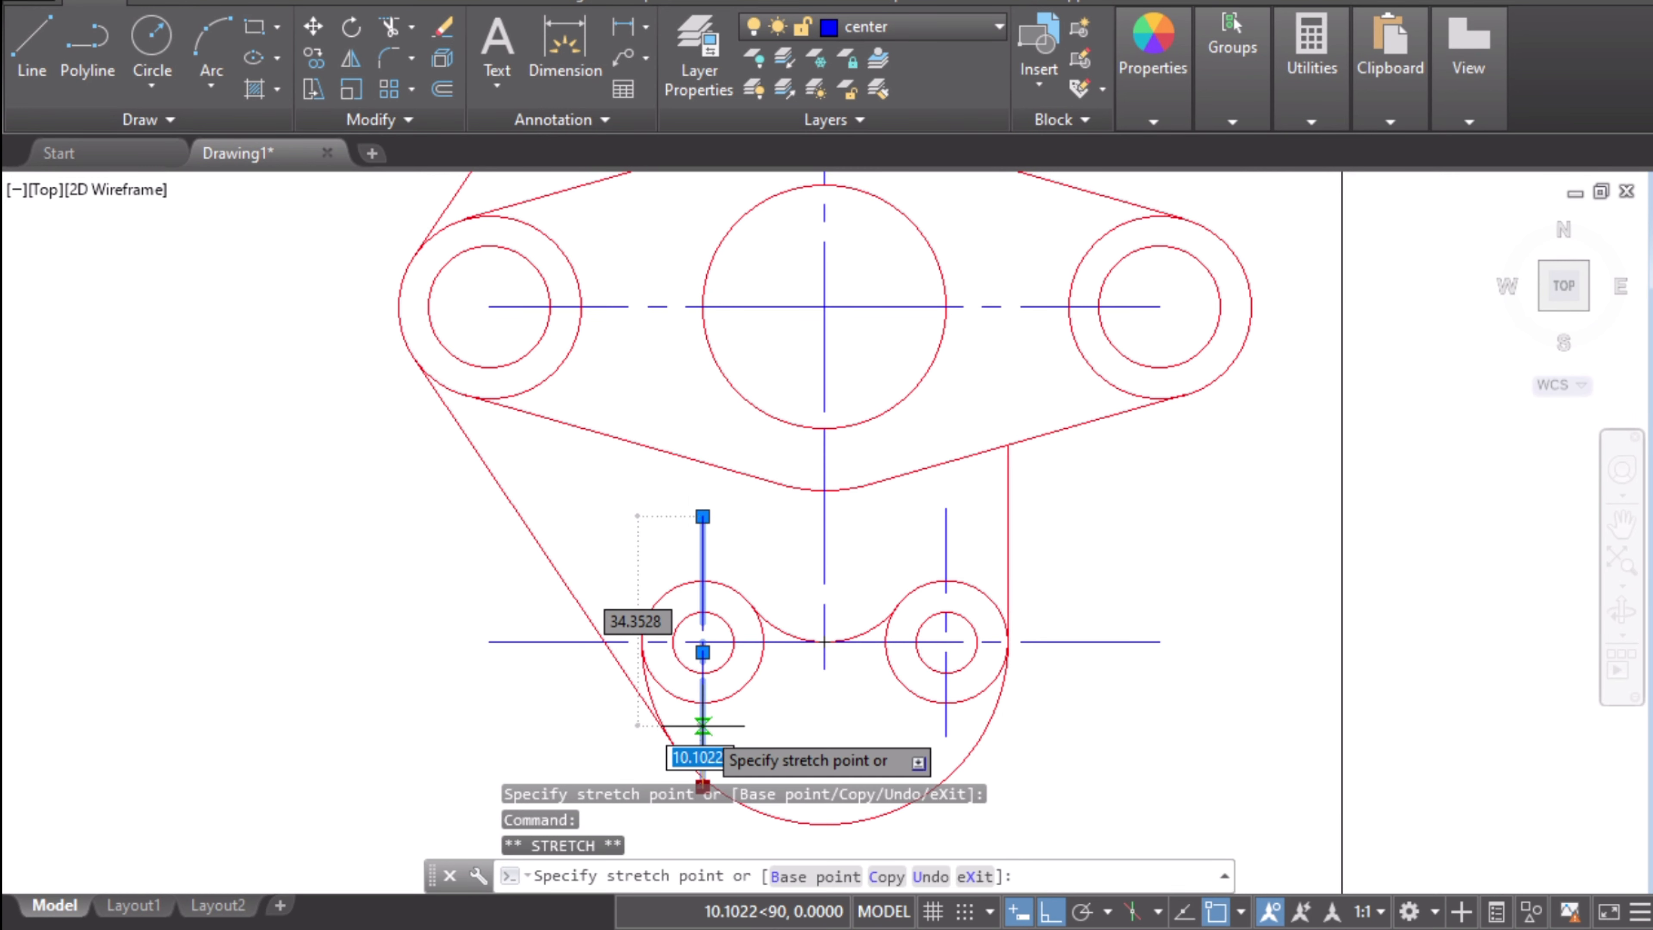
{"action": "left_click", "coordinate": [702, 742]}
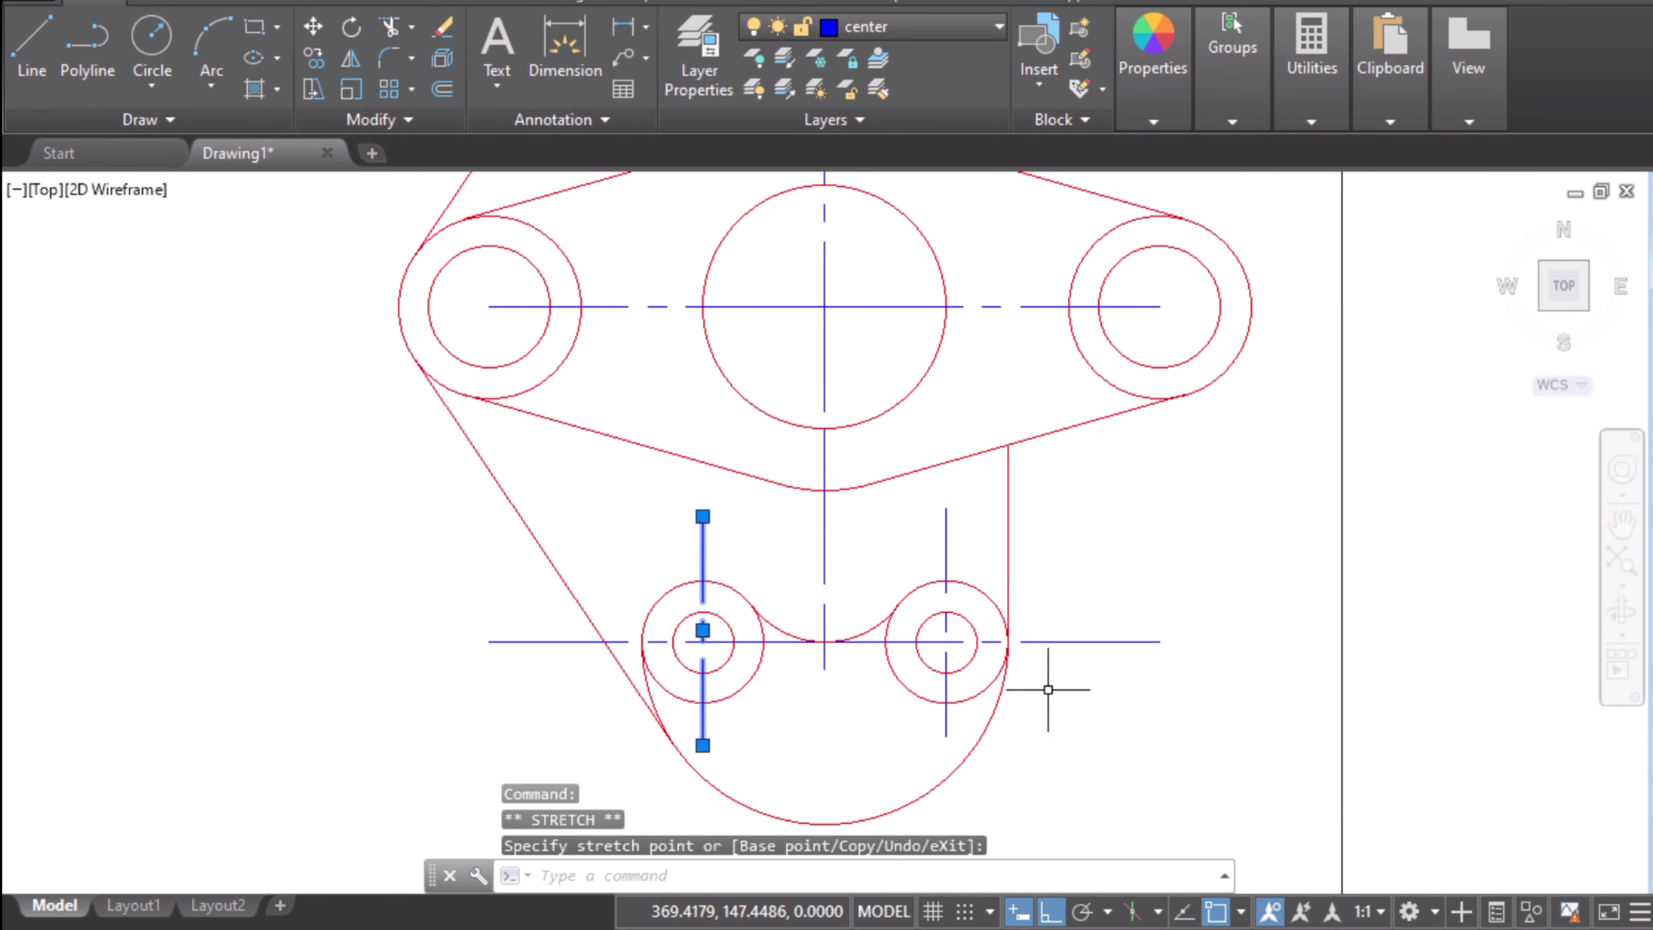
- Check the reference sheet in Snip & Sketch, and copy the complete plate to the clipboard with the large circle's centre as base point
{"action": "key", "text": "Escape"}
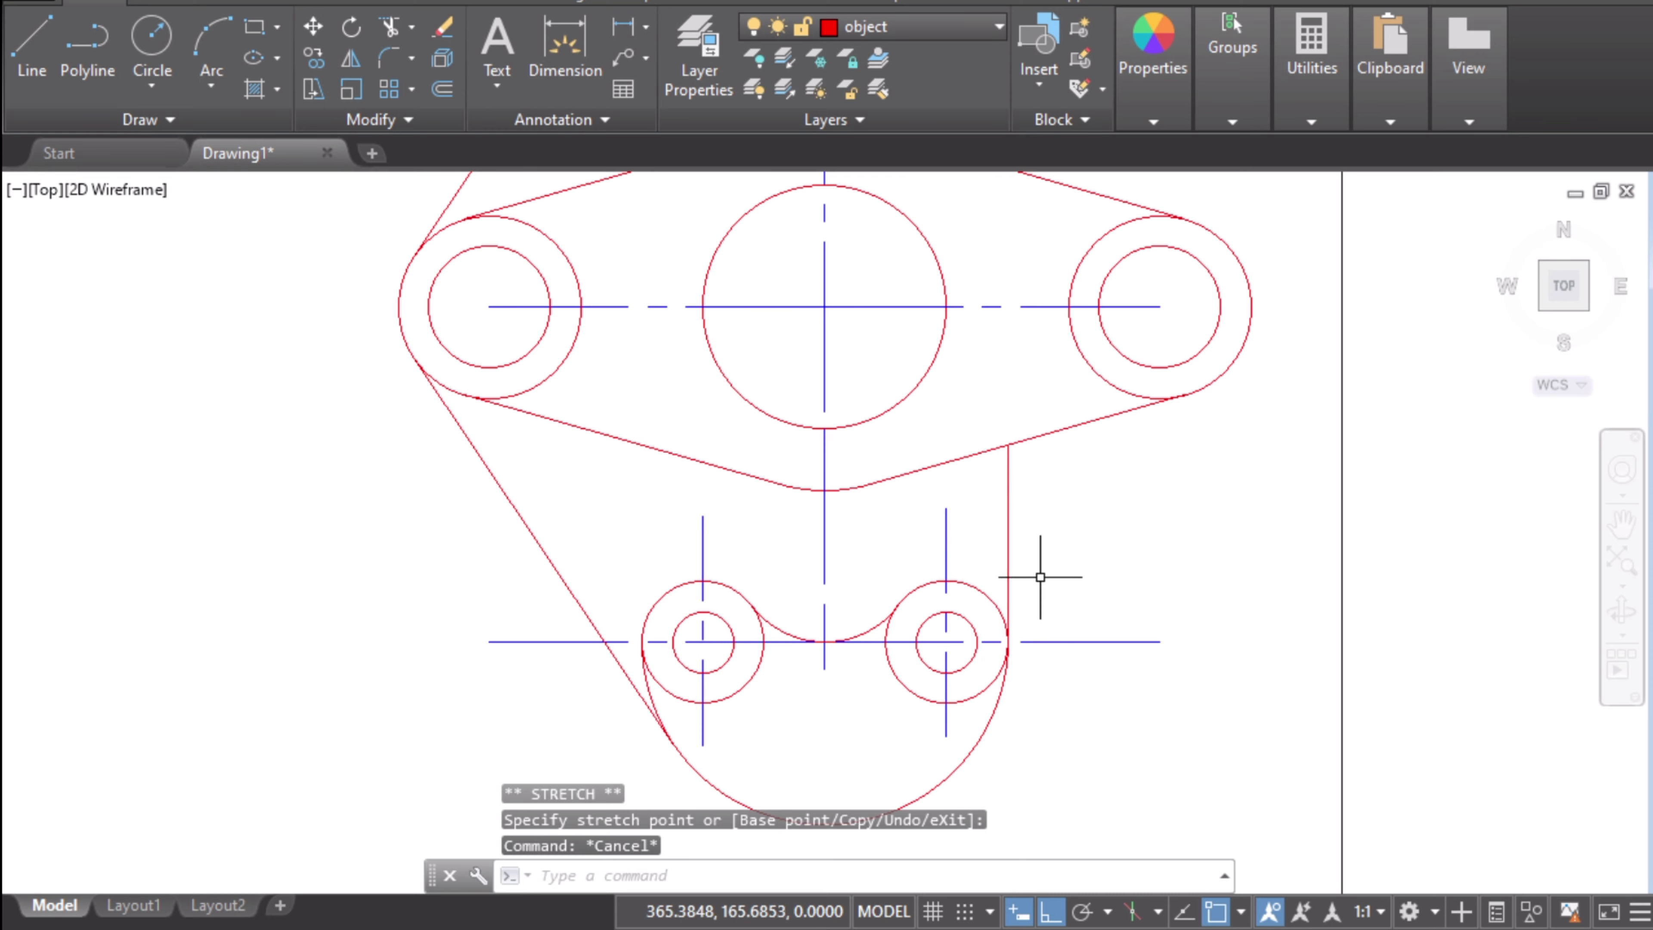
{"action": "middle_click_drag", "start_coordinate": [1044, 573], "coordinate": [1092, 690]}
{"action": "key", "text": "alt+Tab"}
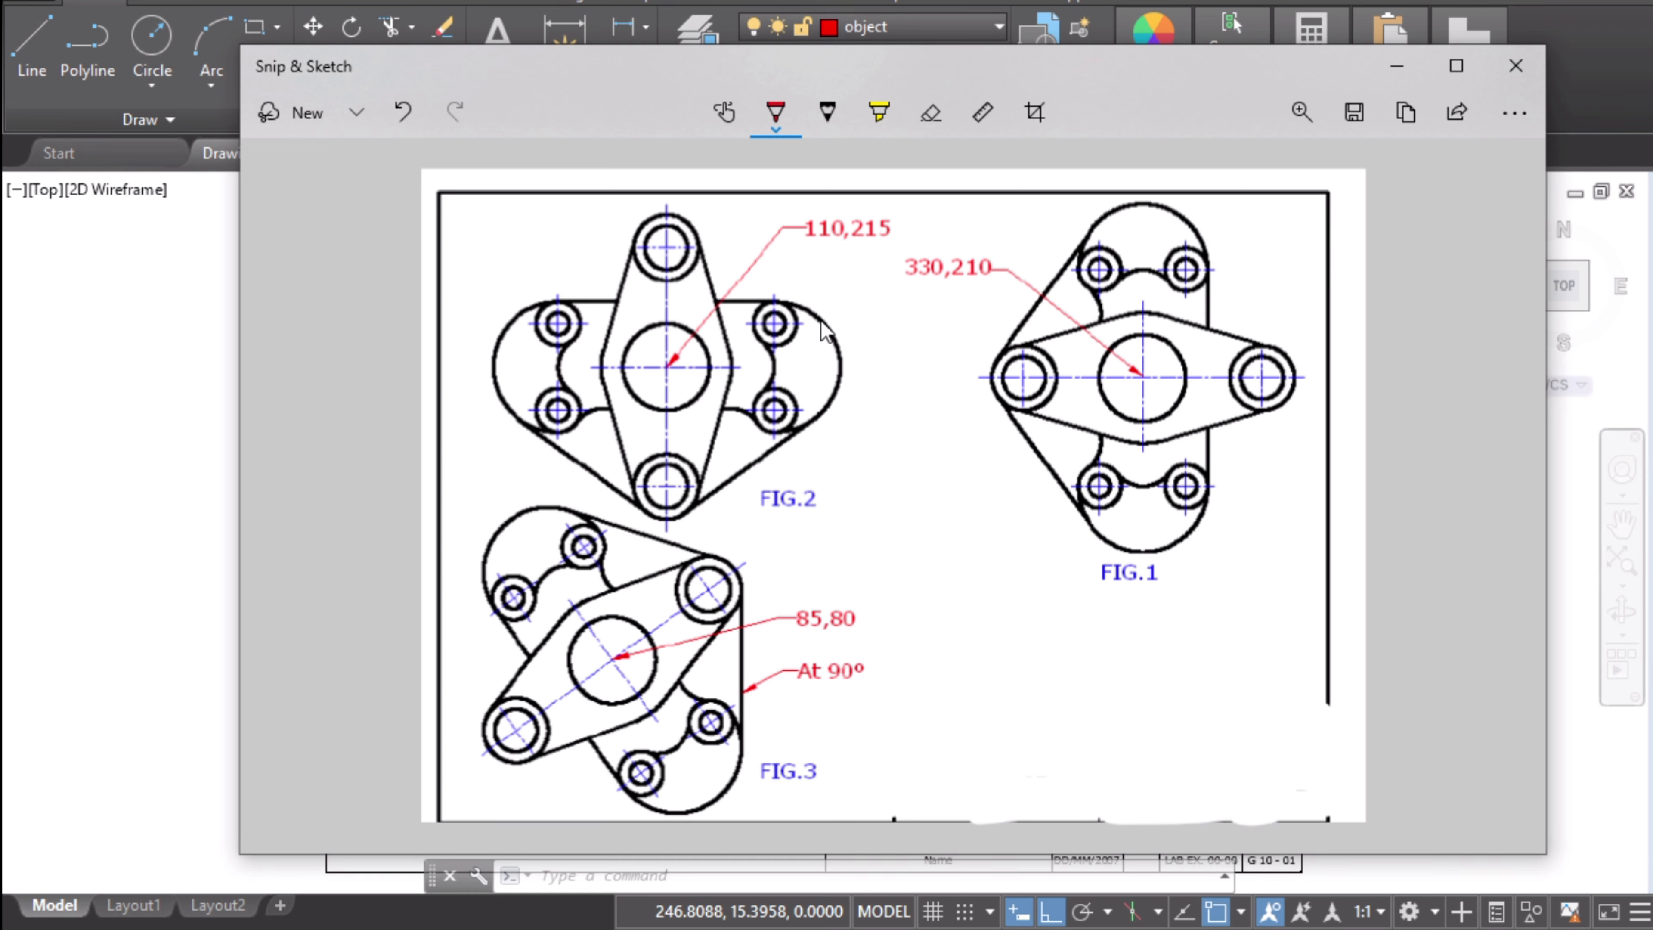
{"action": "left_click", "coordinate": [196, 368]}
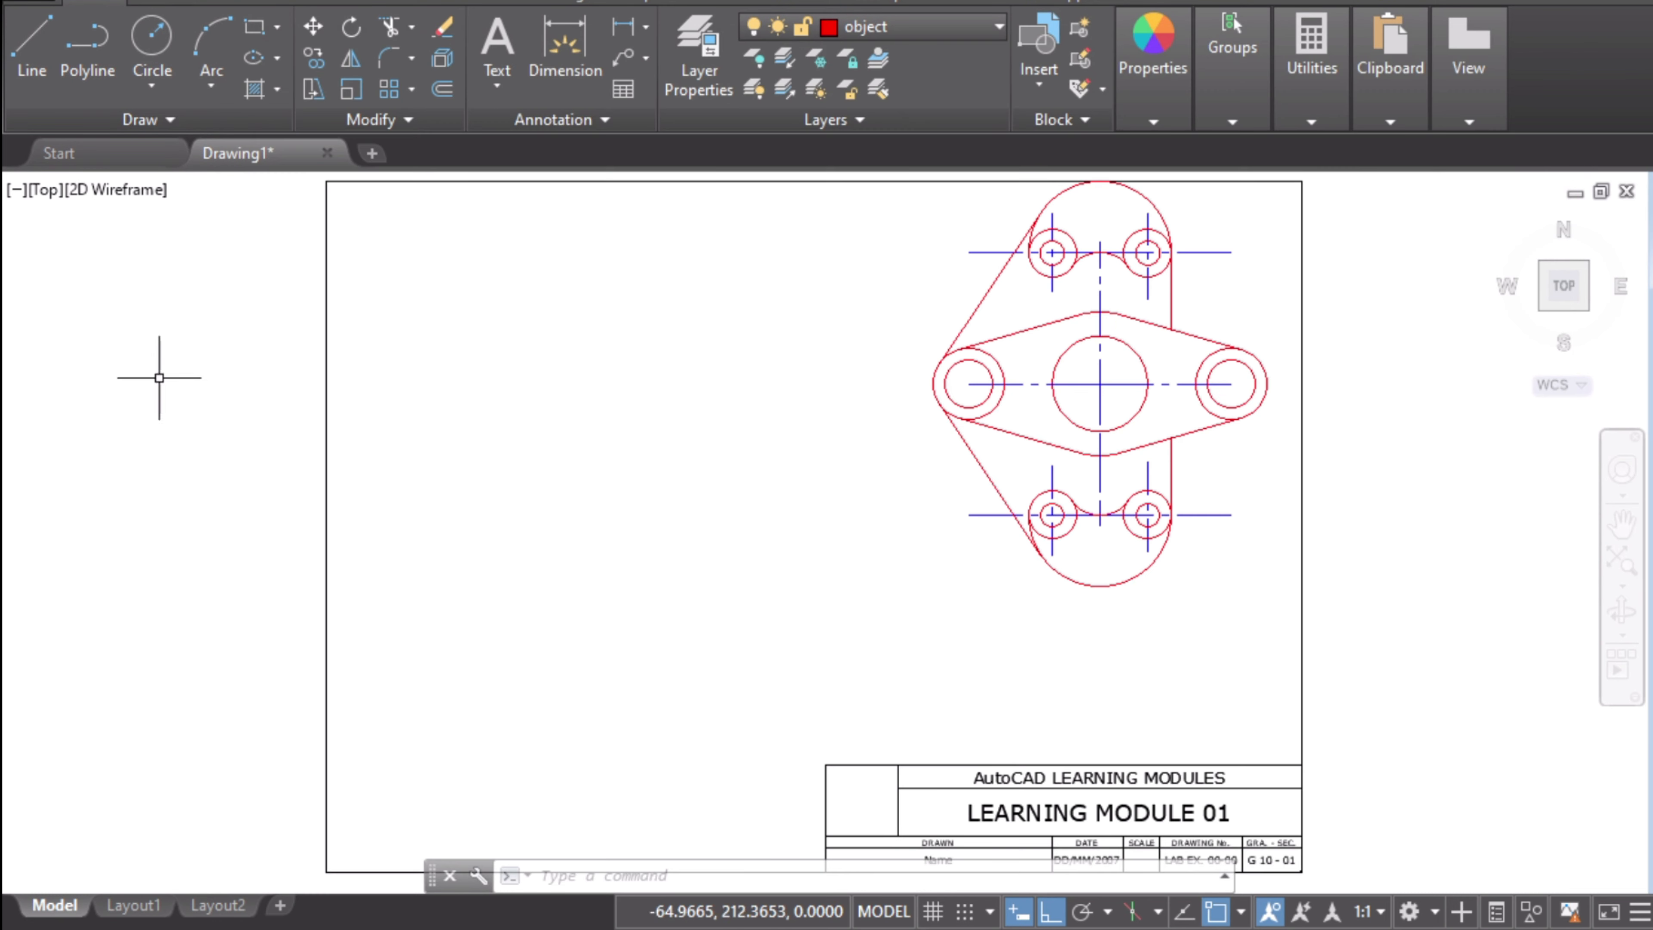
{"action": "left_click", "coordinate": [886, 190]}
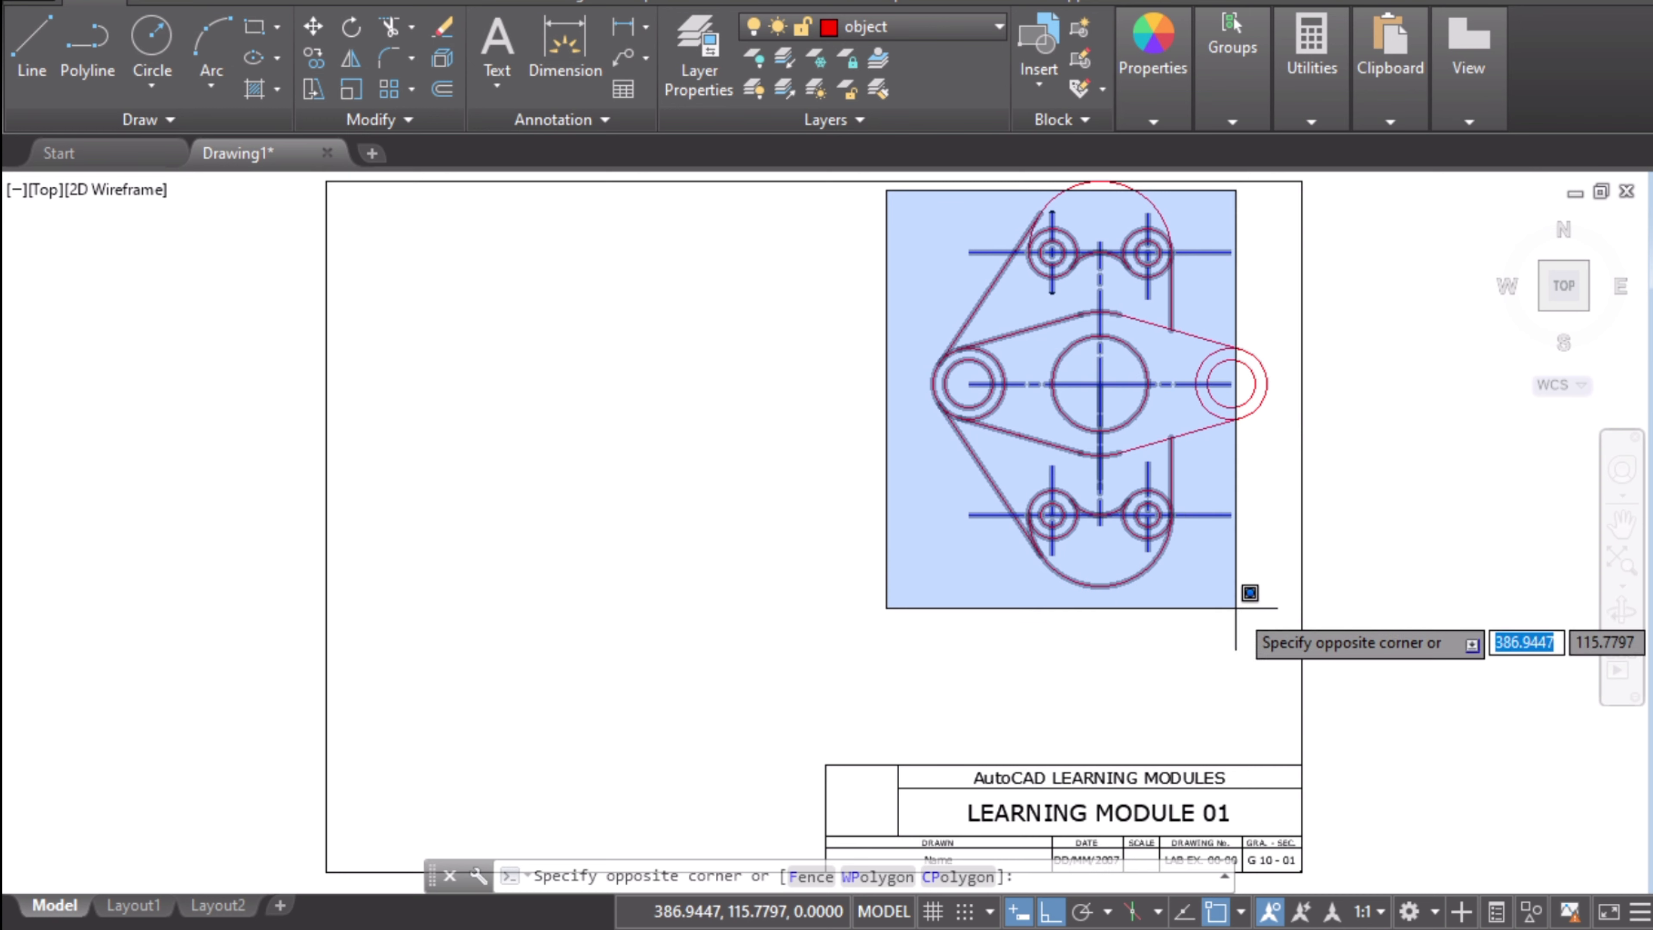
{"action": "left_click", "coordinate": [1275, 591]}
{"action": "middle_click_drag", "start_coordinate": [1207, 353], "coordinate": [1127, 545]}
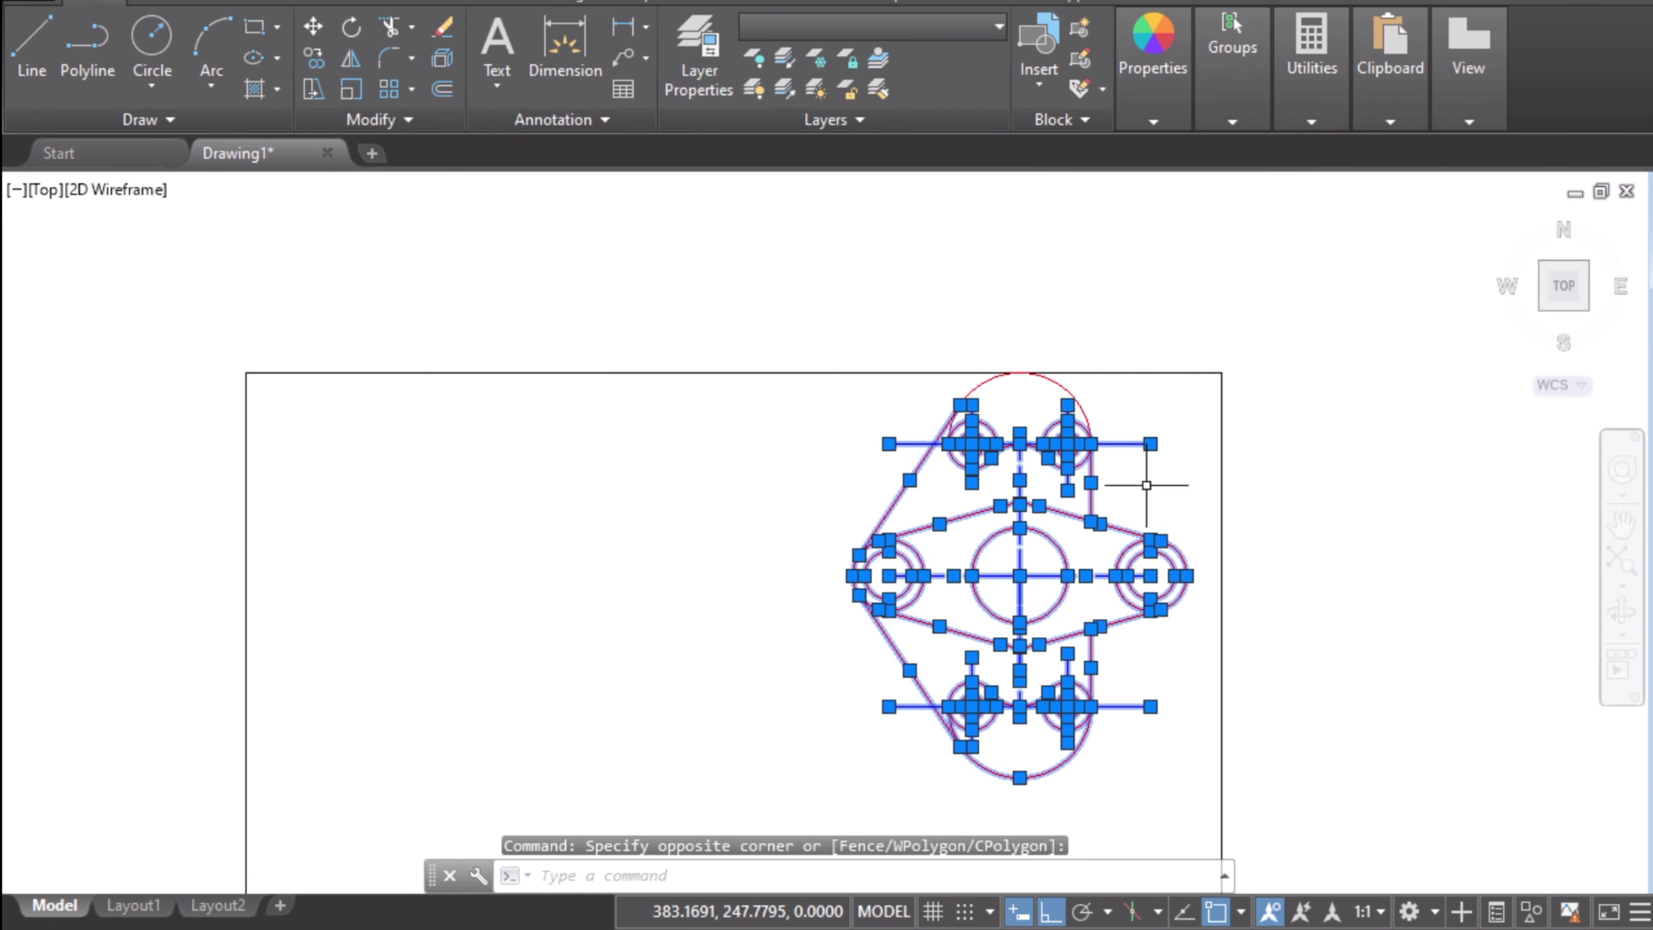
{"action": "left_click", "coordinate": [1068, 385]}
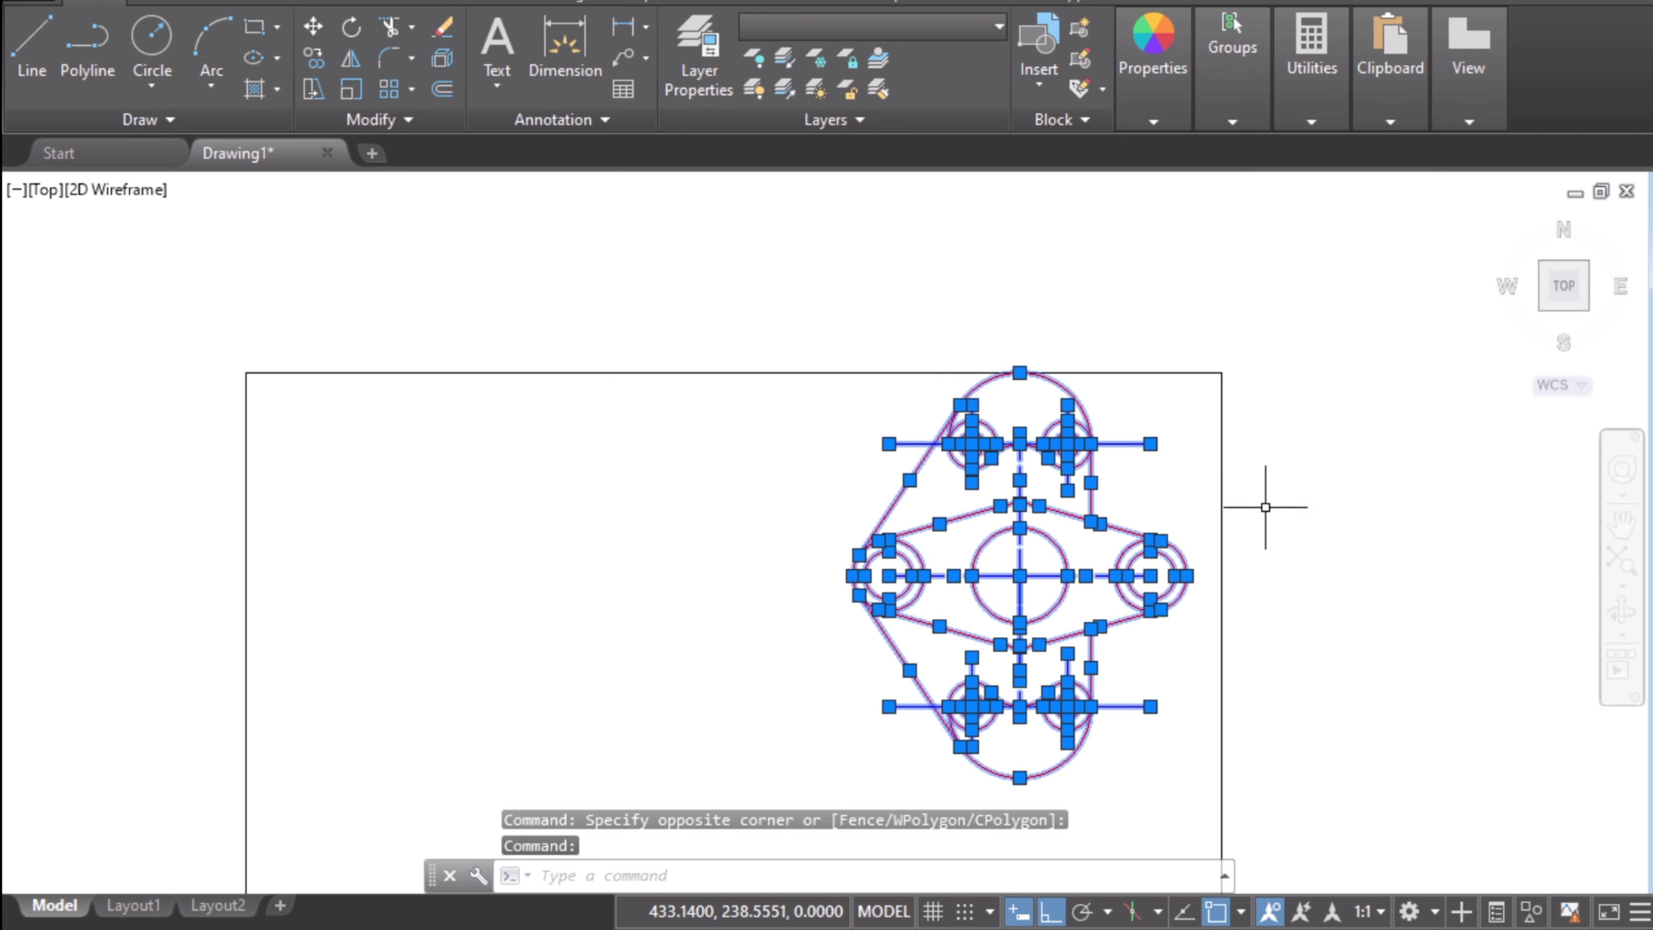
{"action": "right_click", "coordinate": [1021, 454]}
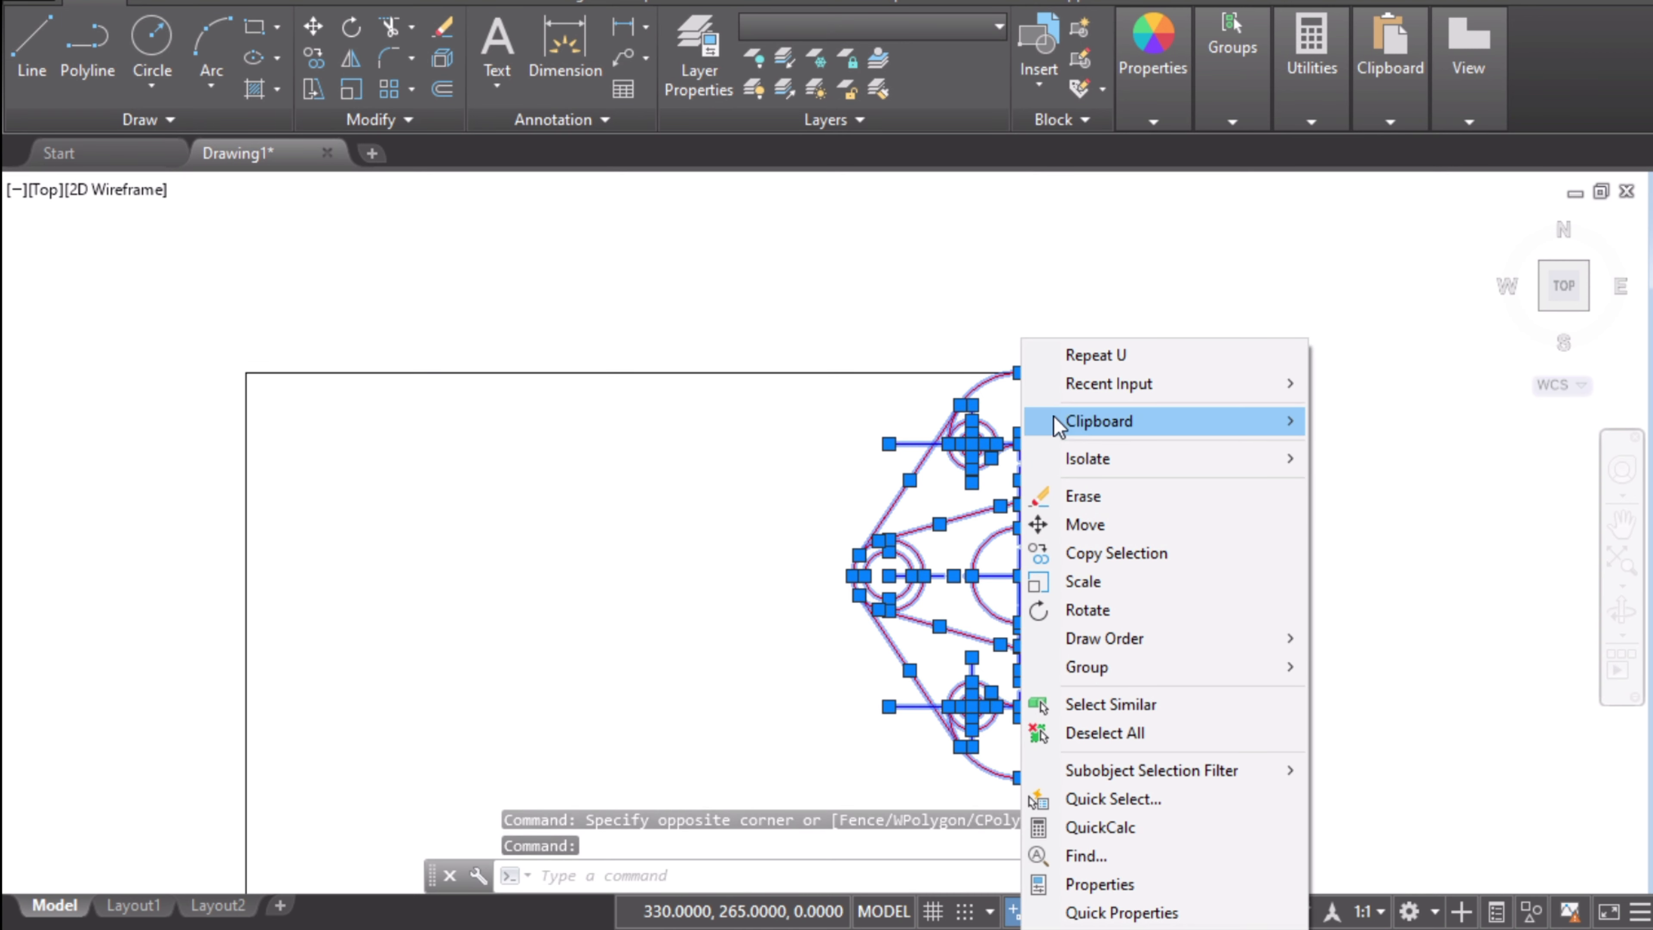
{"action": "mouse_move", "coordinate": [1059, 427]}
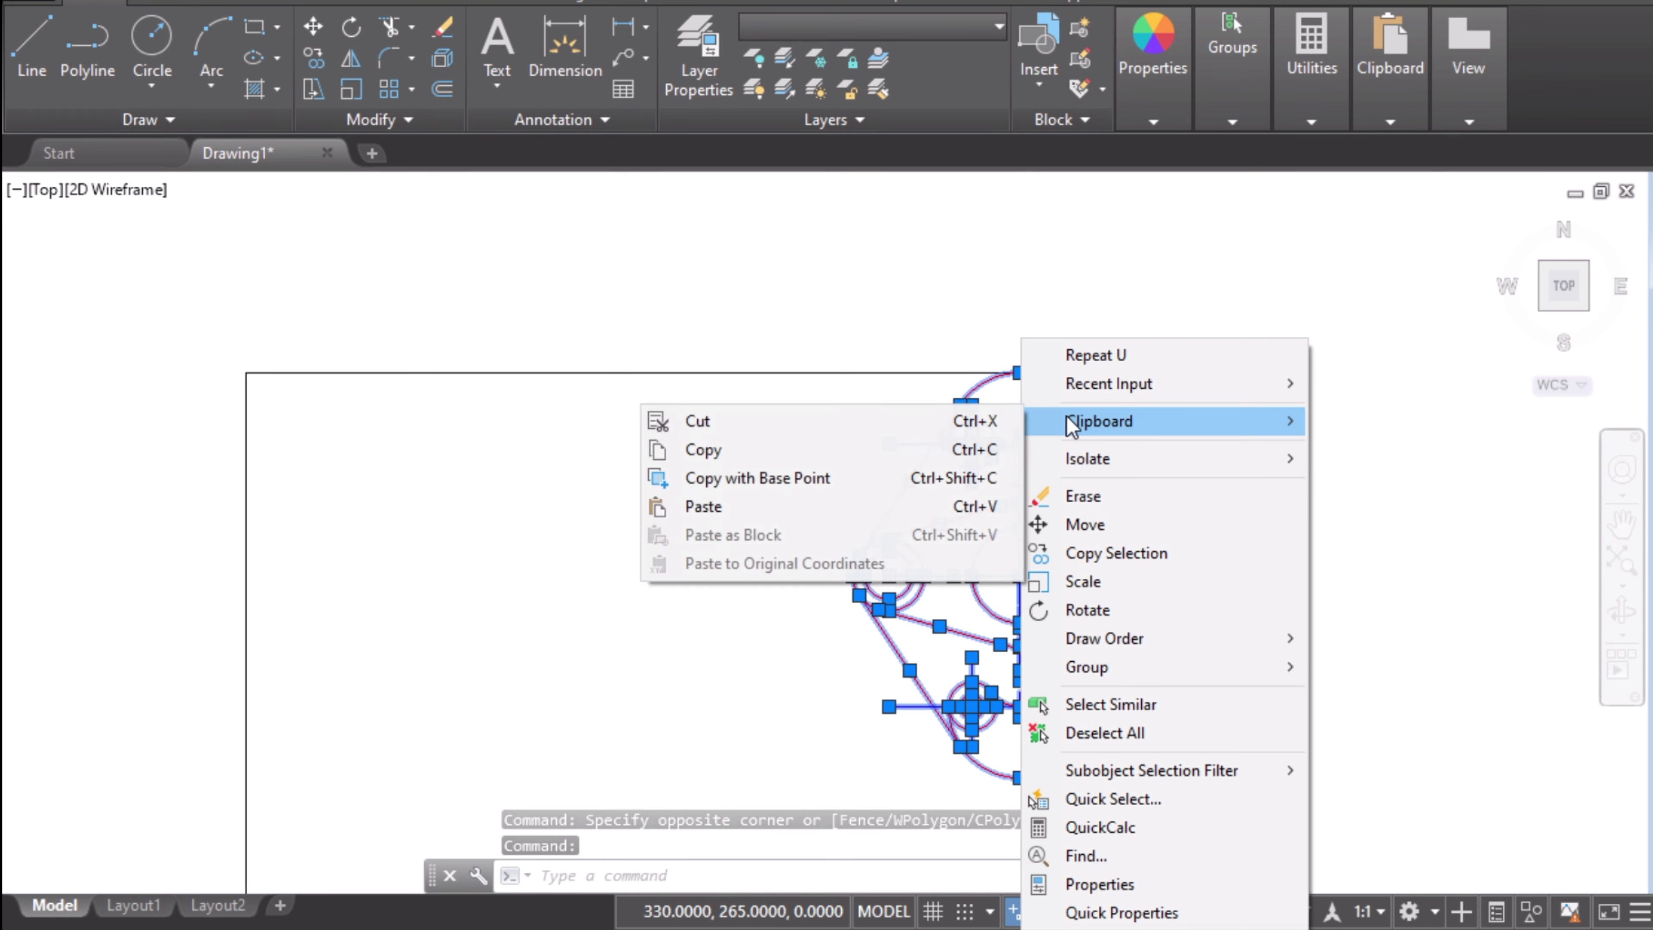
{"action": "left_click", "coordinate": [697, 481]}
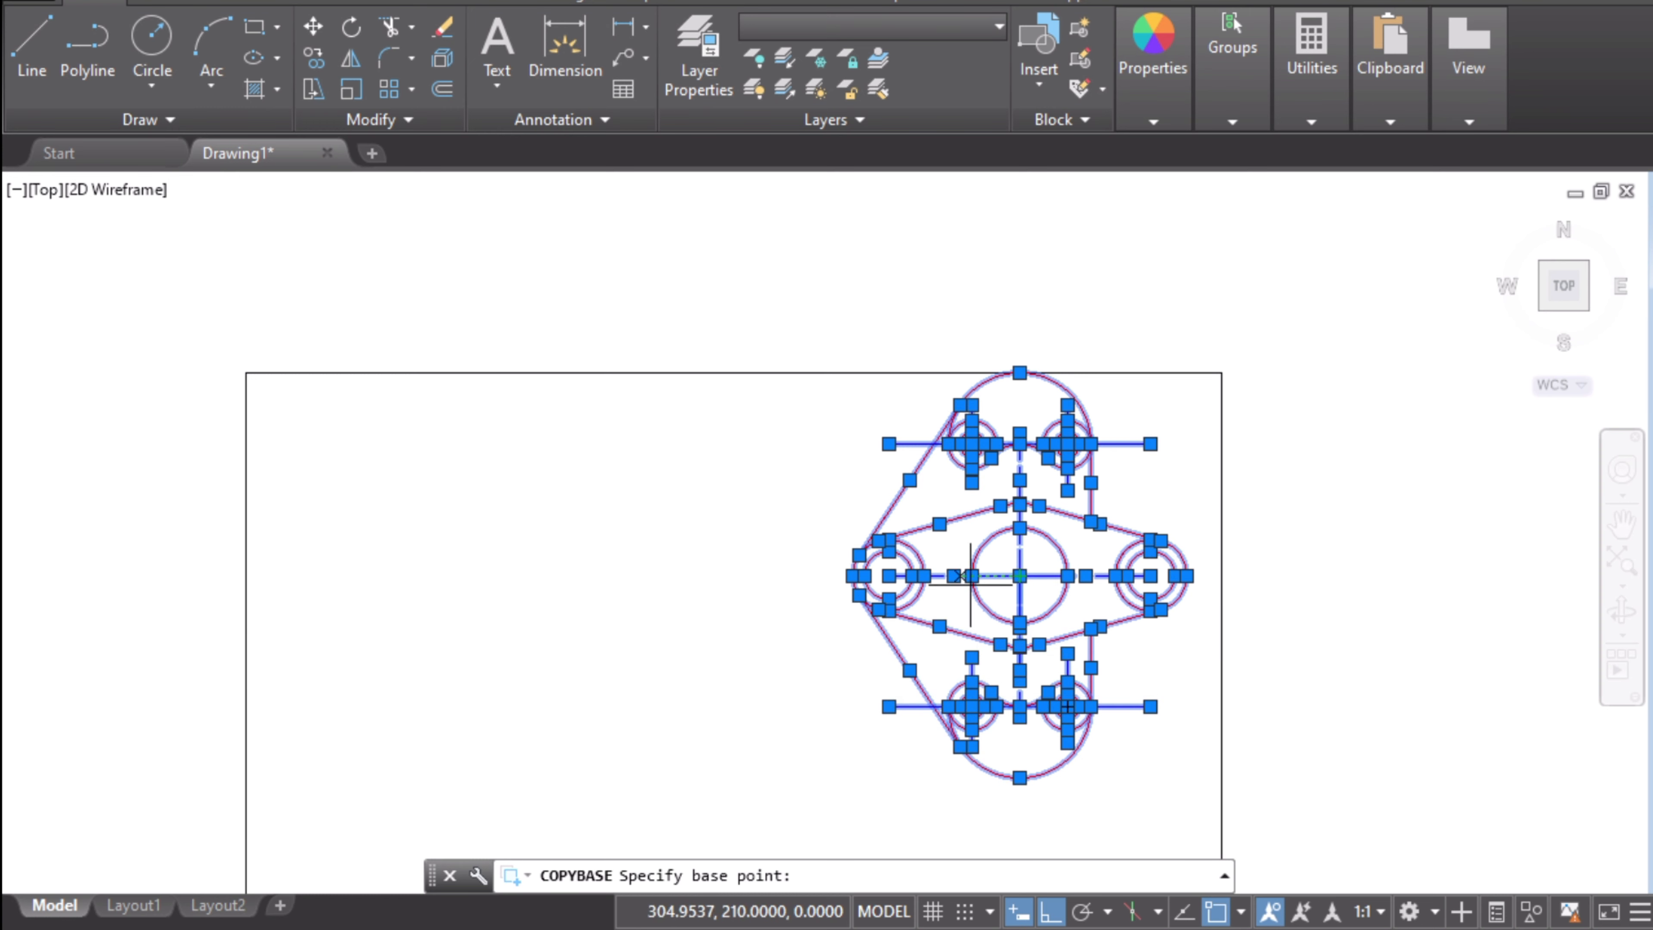
{"action": "left_click", "coordinate": [1020, 575]}
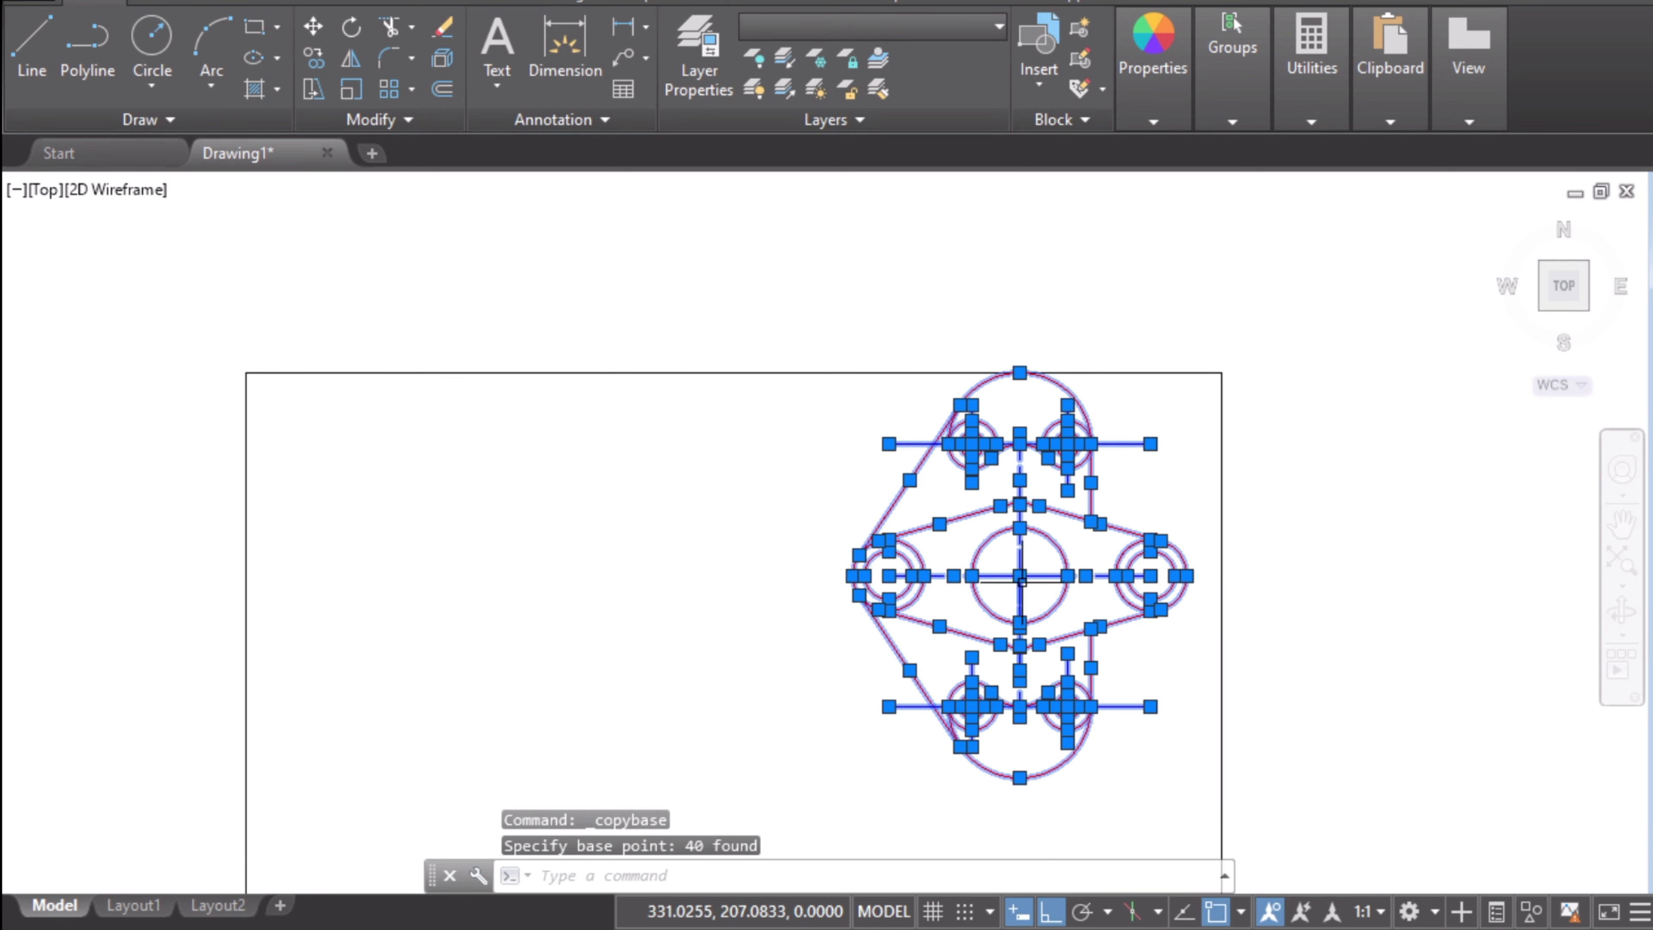
- Paste the copied plate as a block with its insertion point at 110,215, the coordinates given for Fig. 2
{"action": "middle_click_drag", "start_coordinate": [649, 622], "coordinate": [813, 447]}
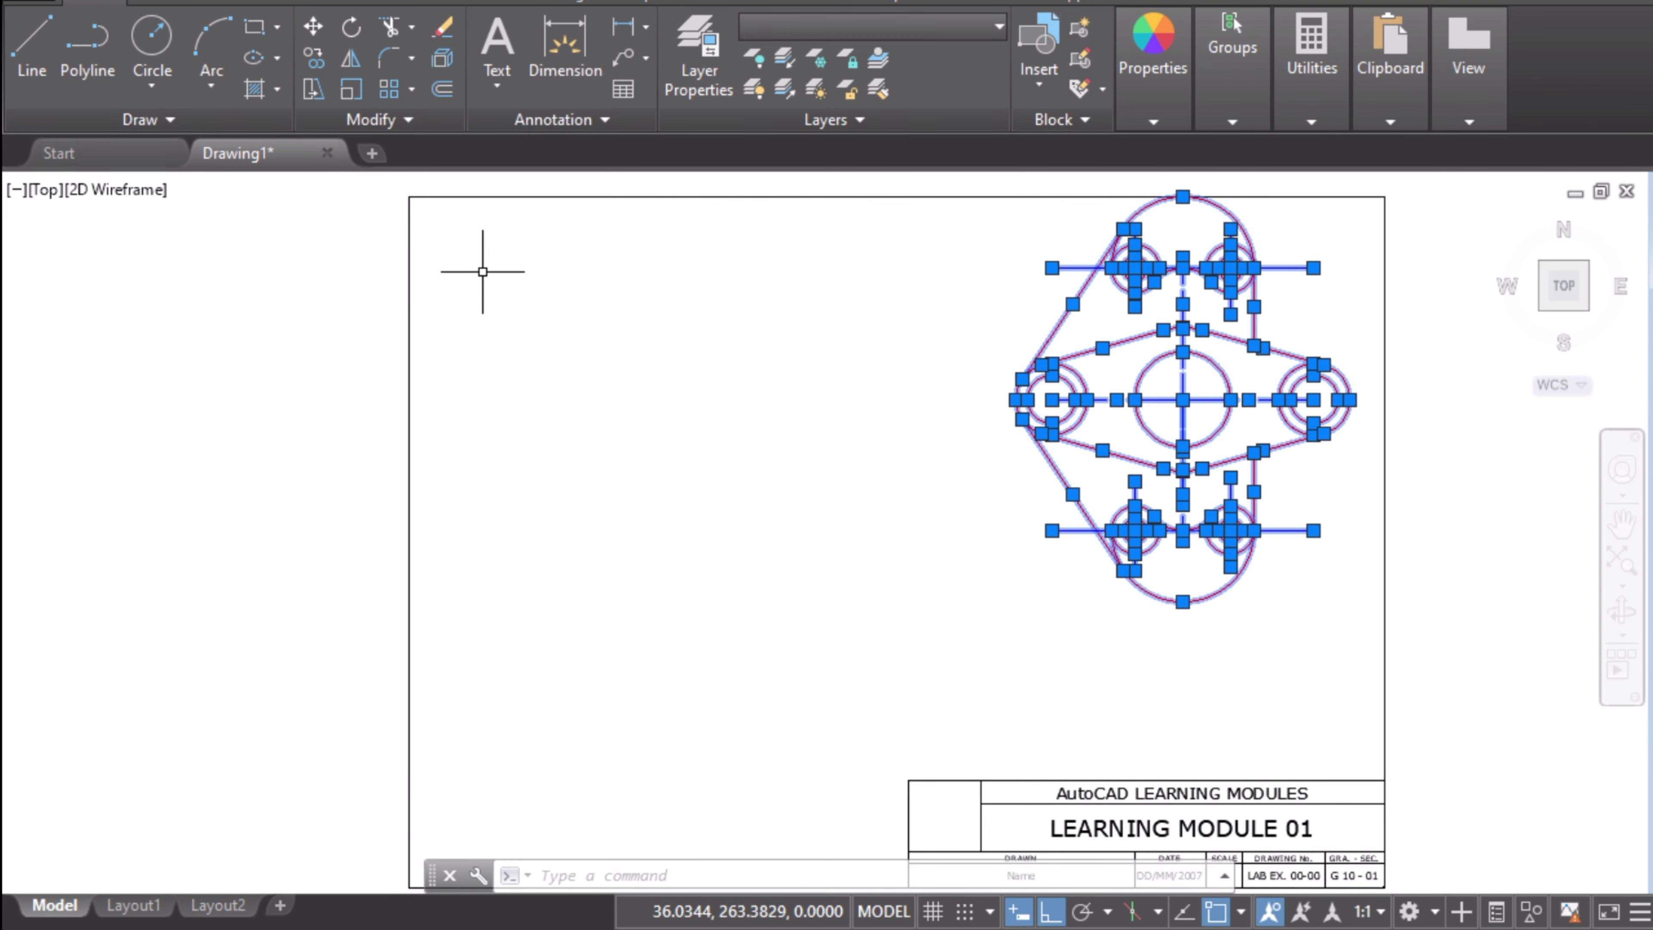
{"action": "right_click", "coordinate": [516, 268]}
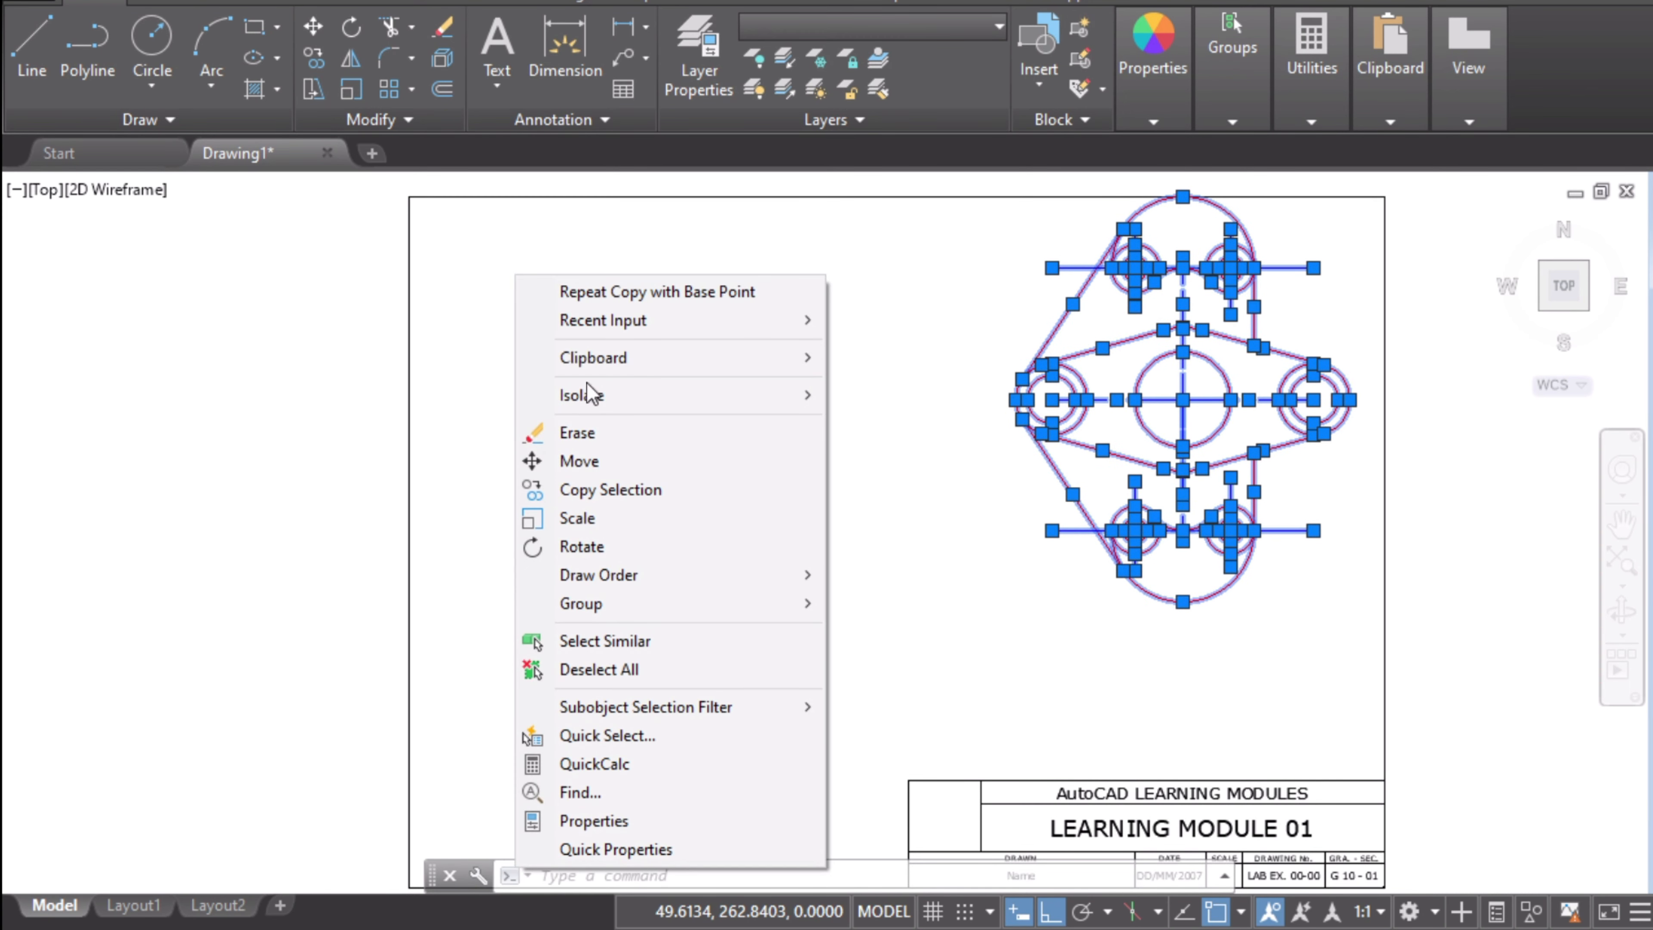
{"action": "mouse_move", "coordinate": [616, 359]}
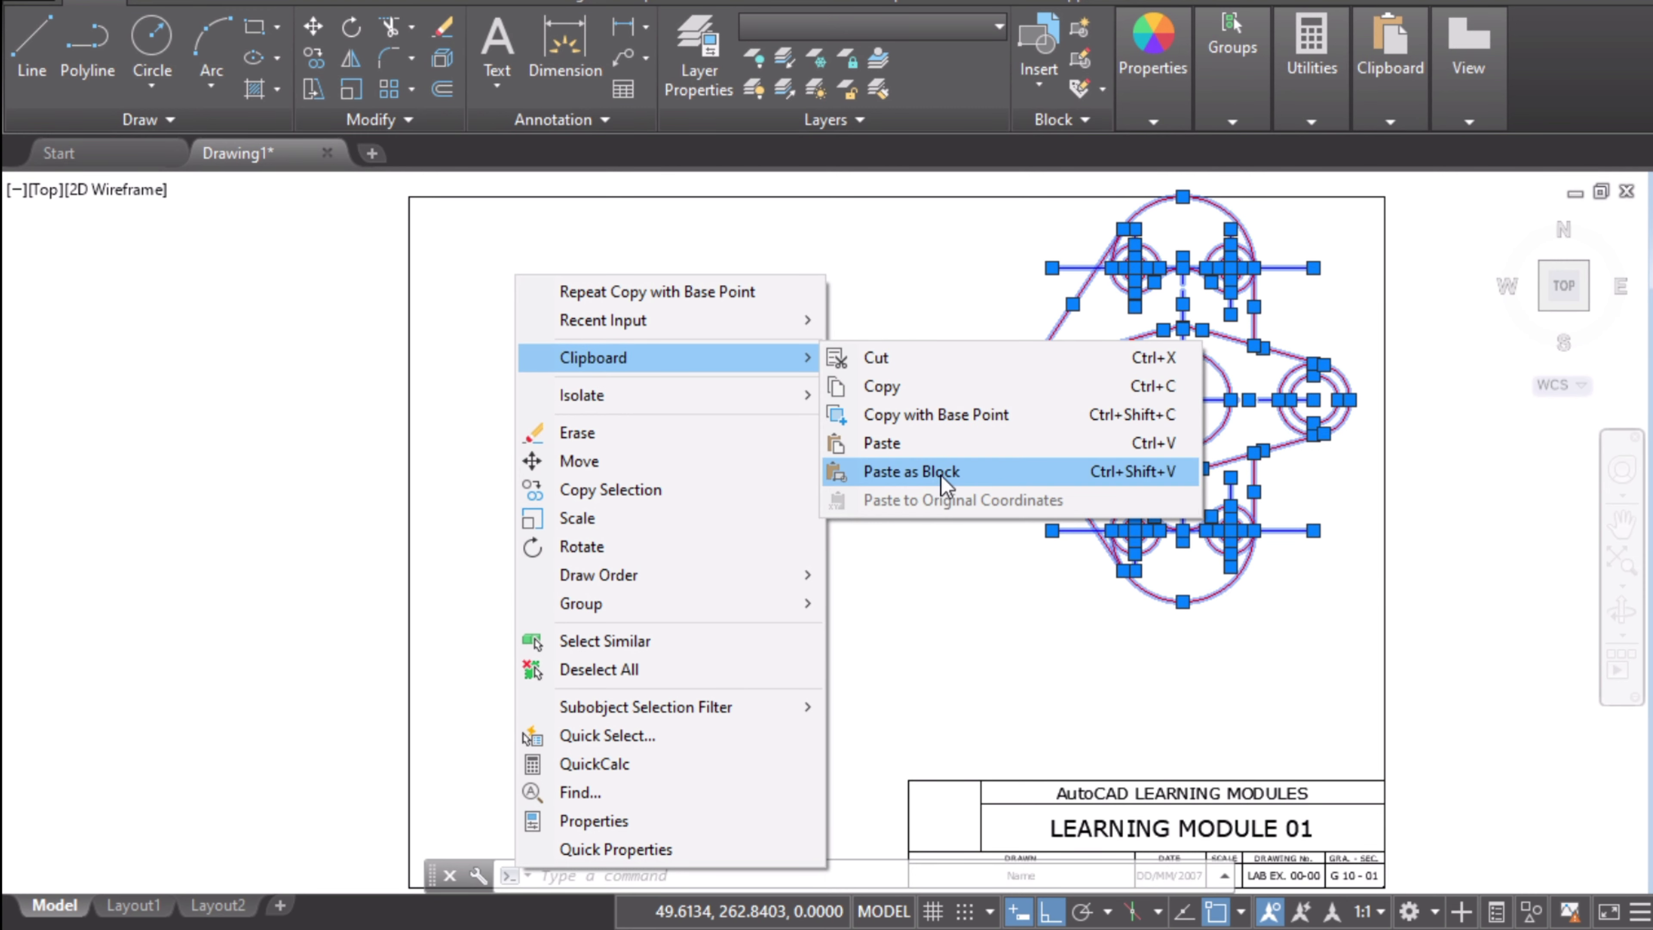
{"action": "left_click", "coordinate": [944, 476]}
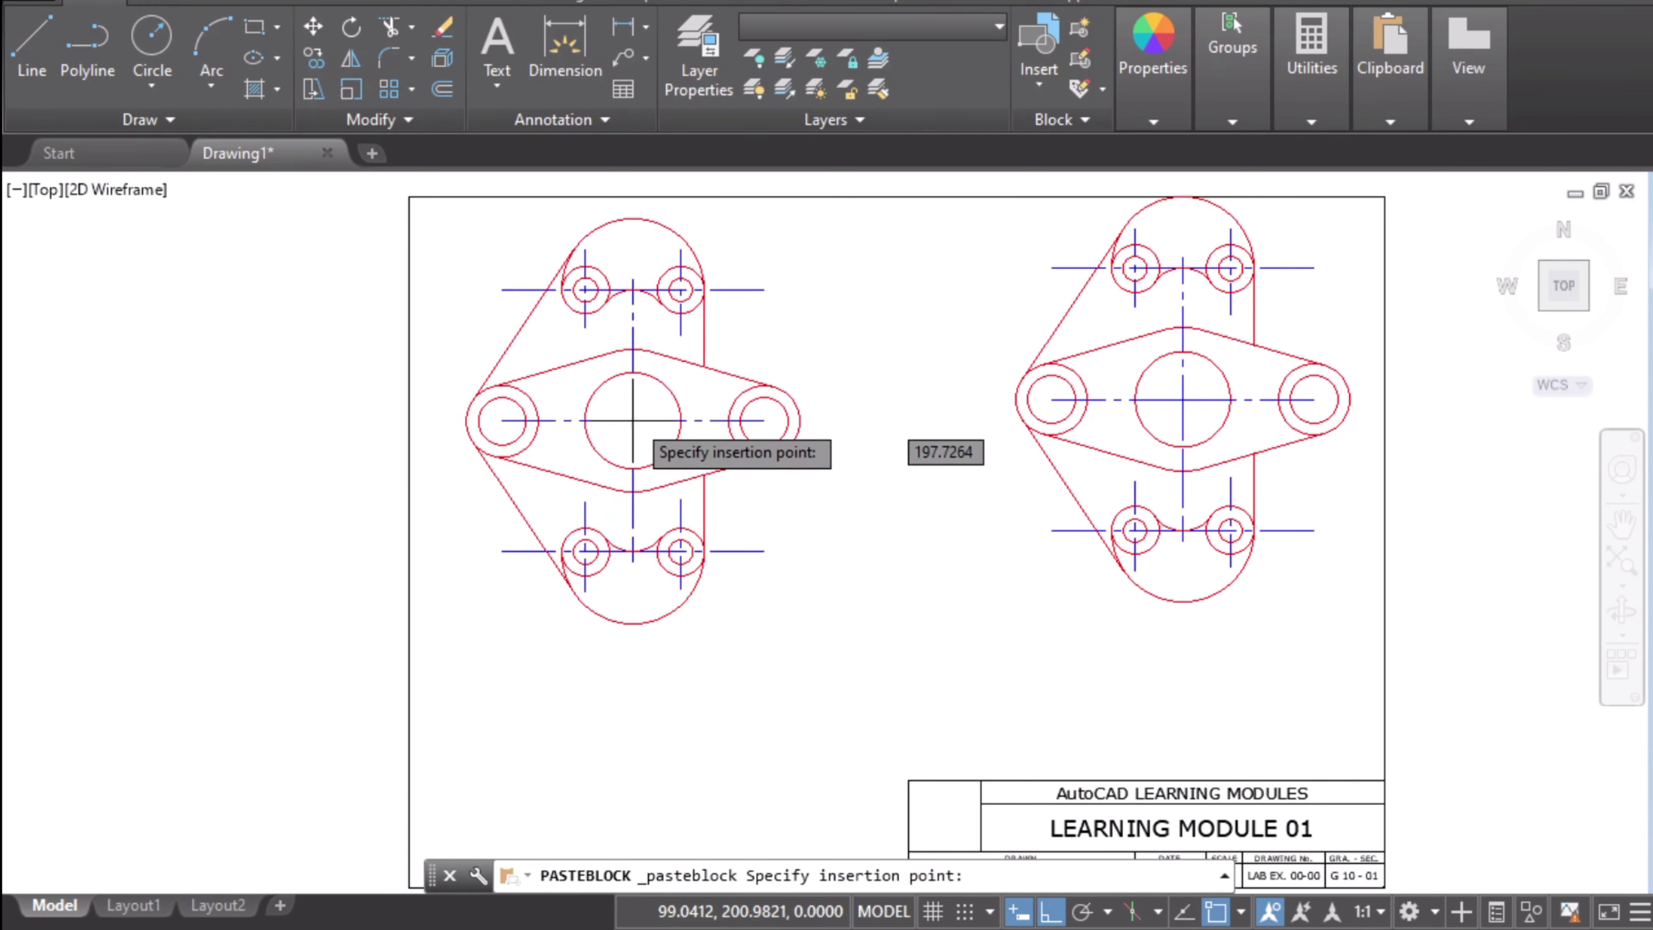
{"action": "key", "text": "alt+Tab"}
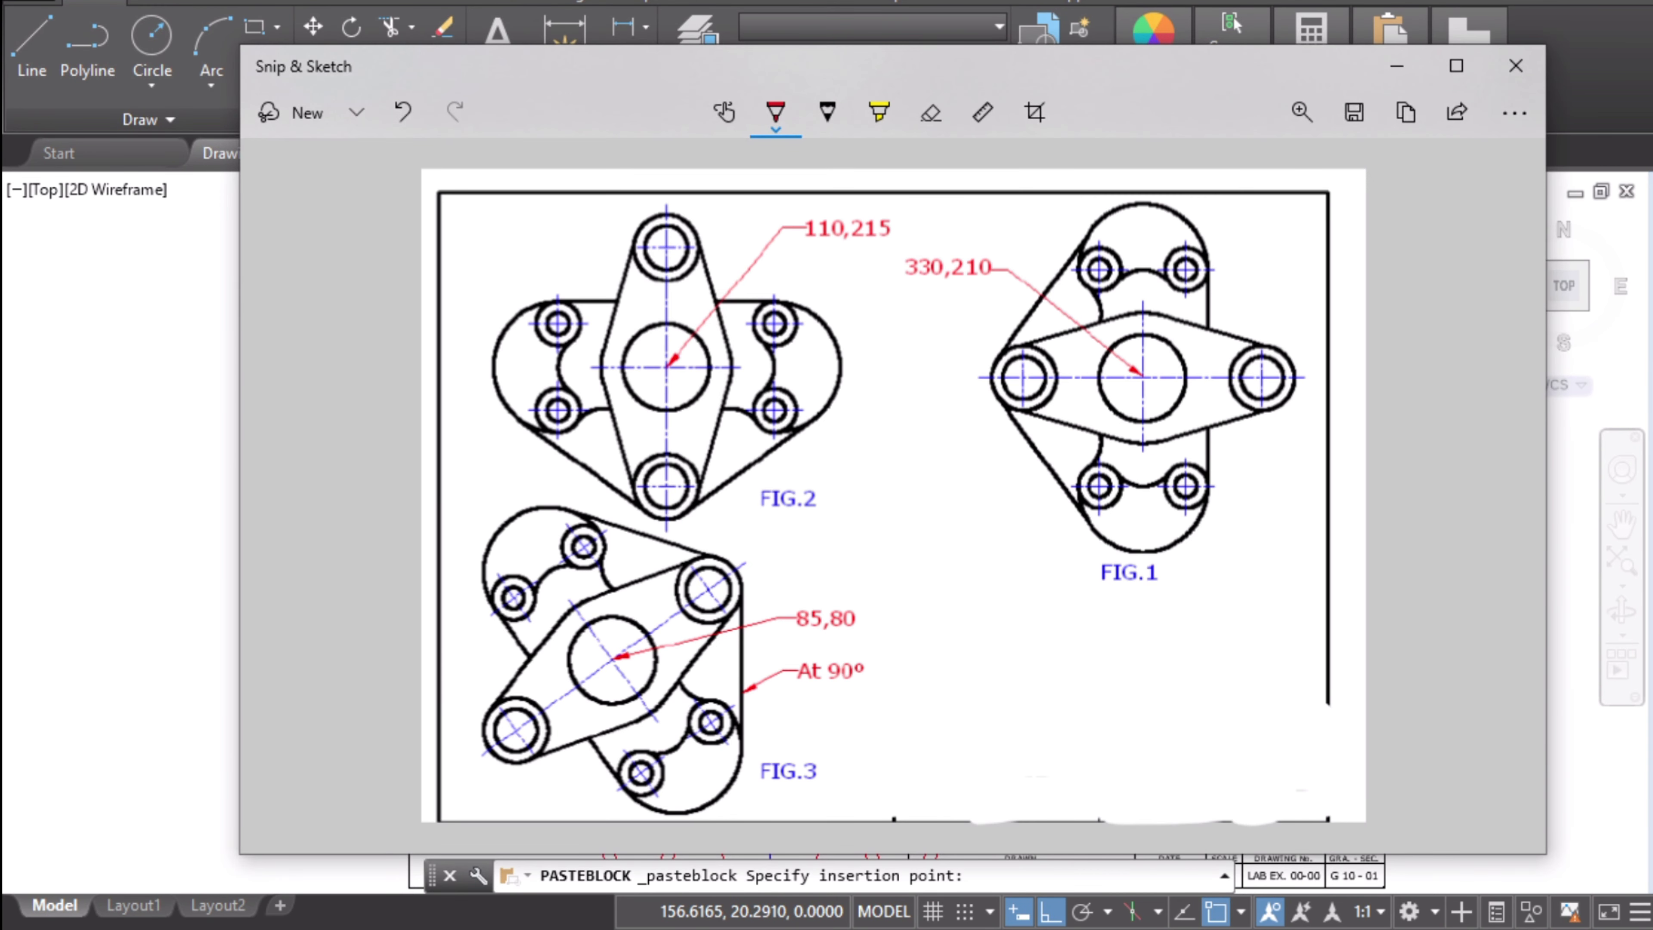
{"action": "key", "text": "alt+Tab"}
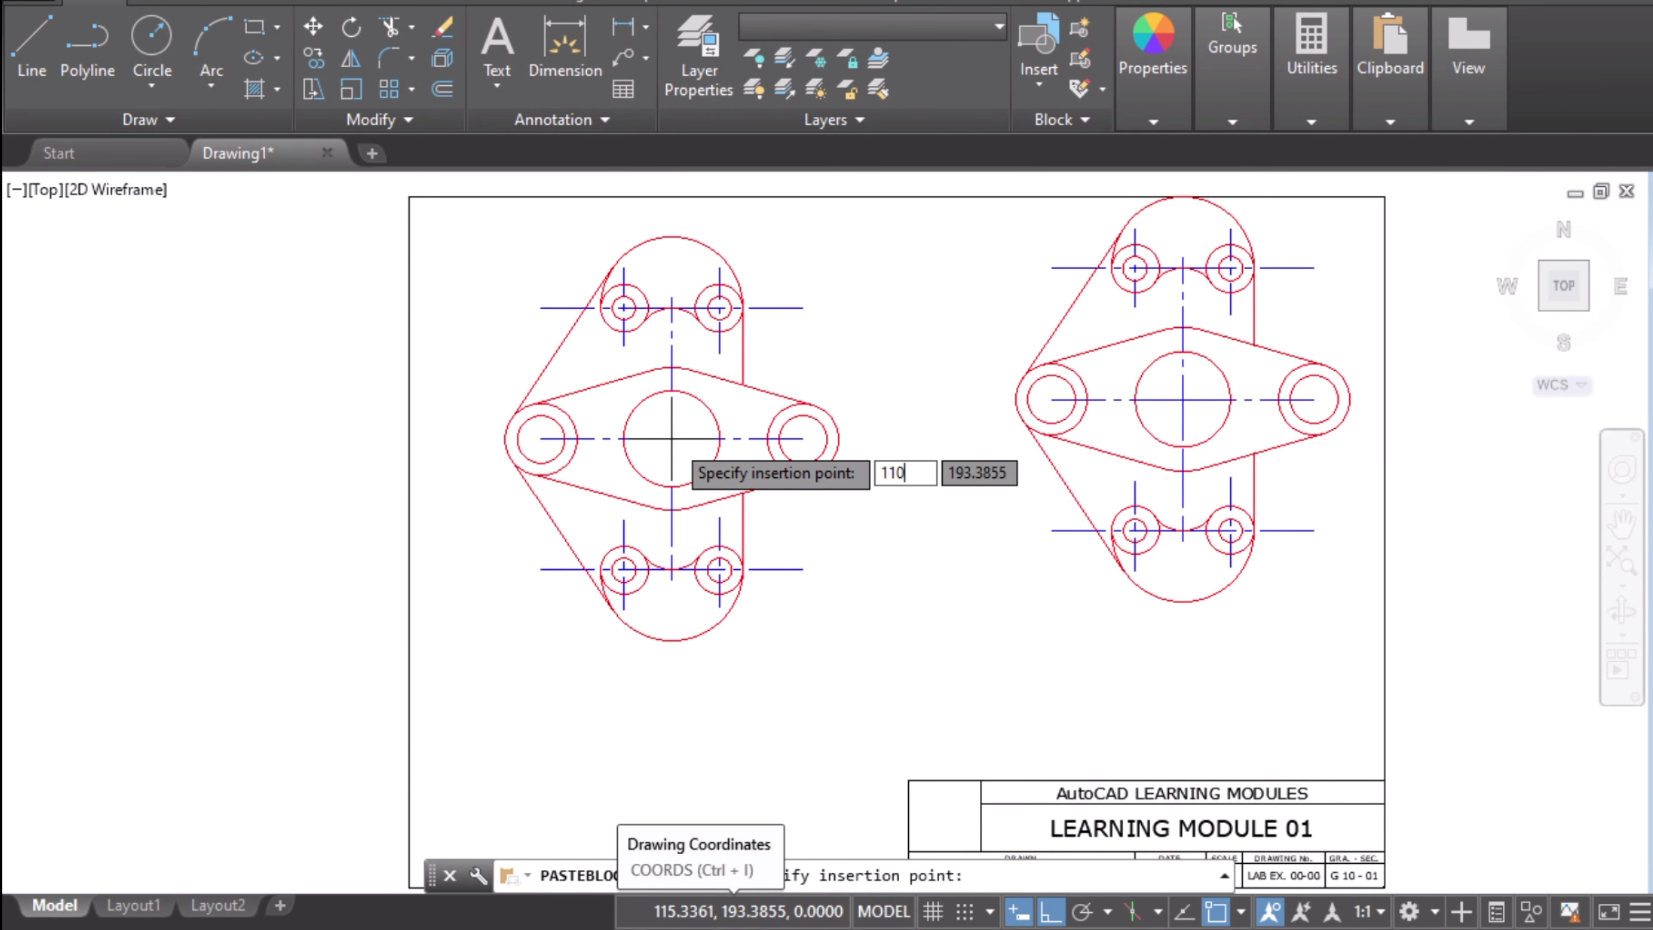
{"action": "type", "text": "110"}
{"action": "key", "text": "Tab"}
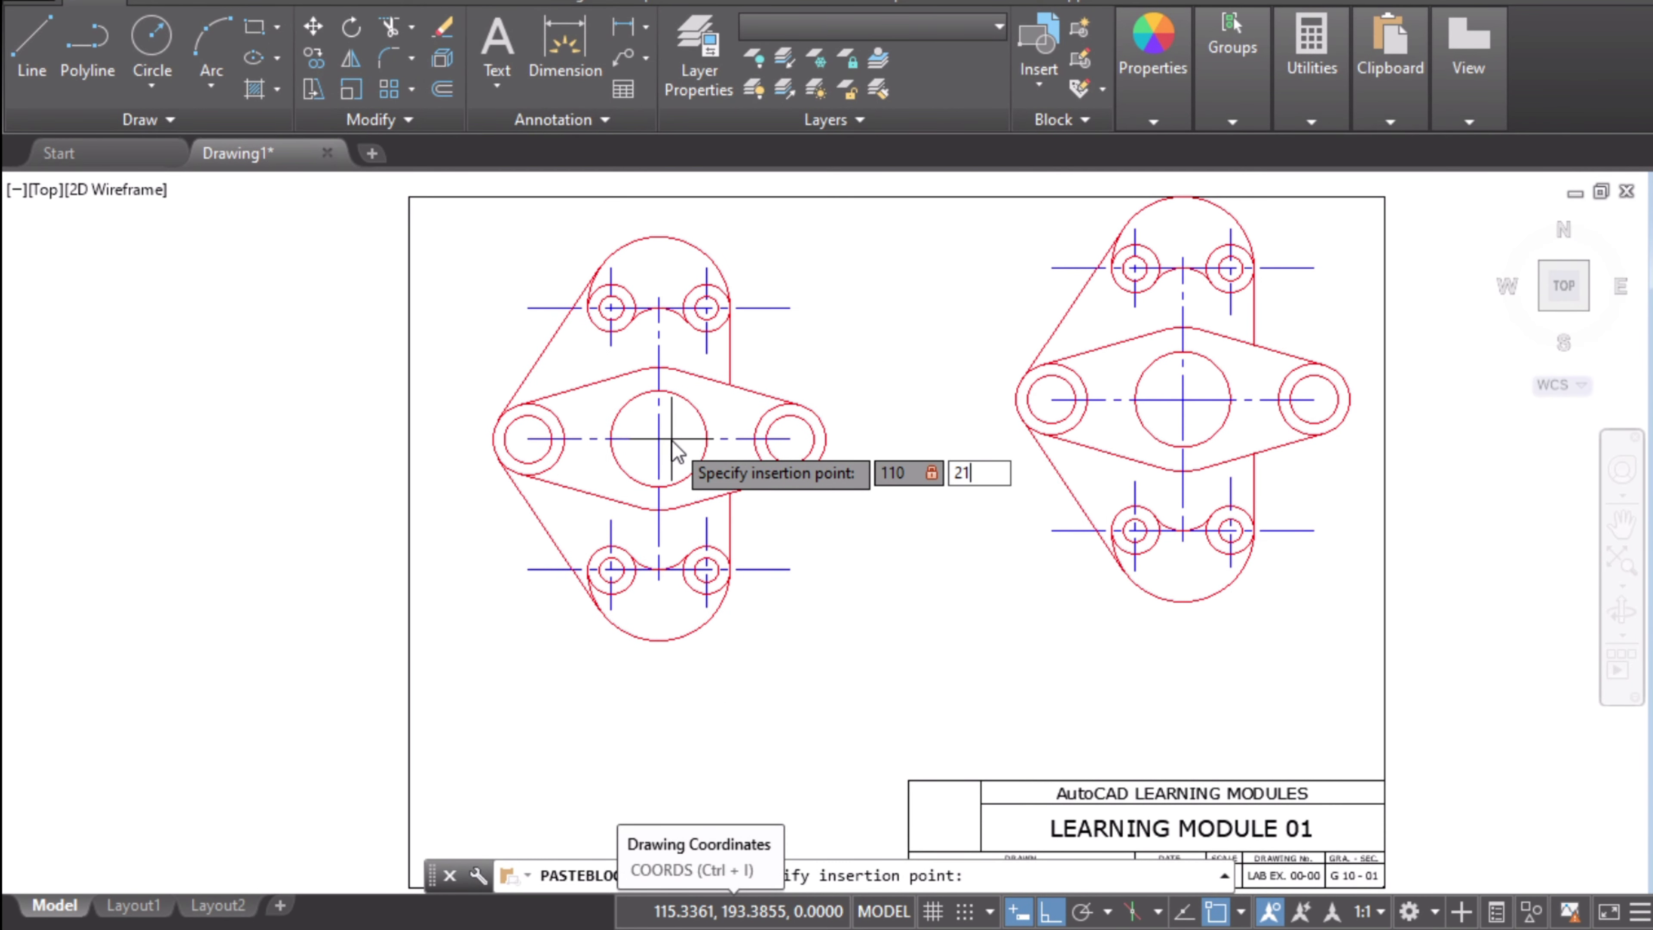
{"action": "type", "text": "215"}
{"action": "key", "text": "Return"}
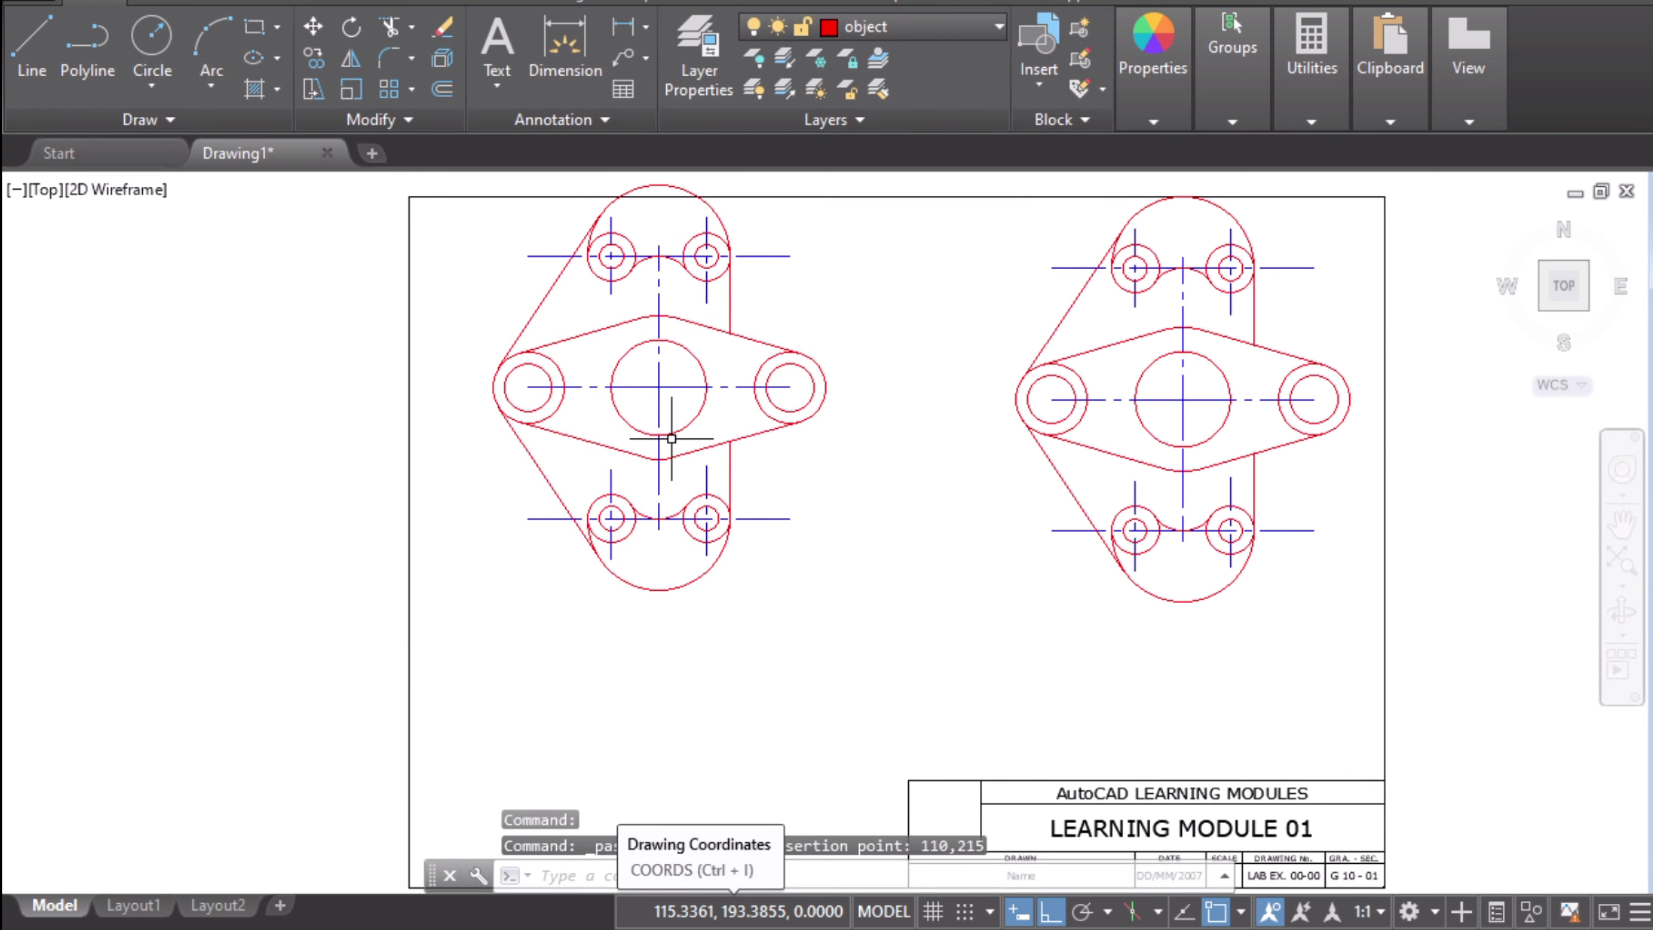
- Review Fig. 2 in Snip & Sketch and mark a short red pen stroke just below it, then return to the drawing
{"action": "middle_click_drag", "start_coordinate": [811, 506], "coordinate": [754, 519]}
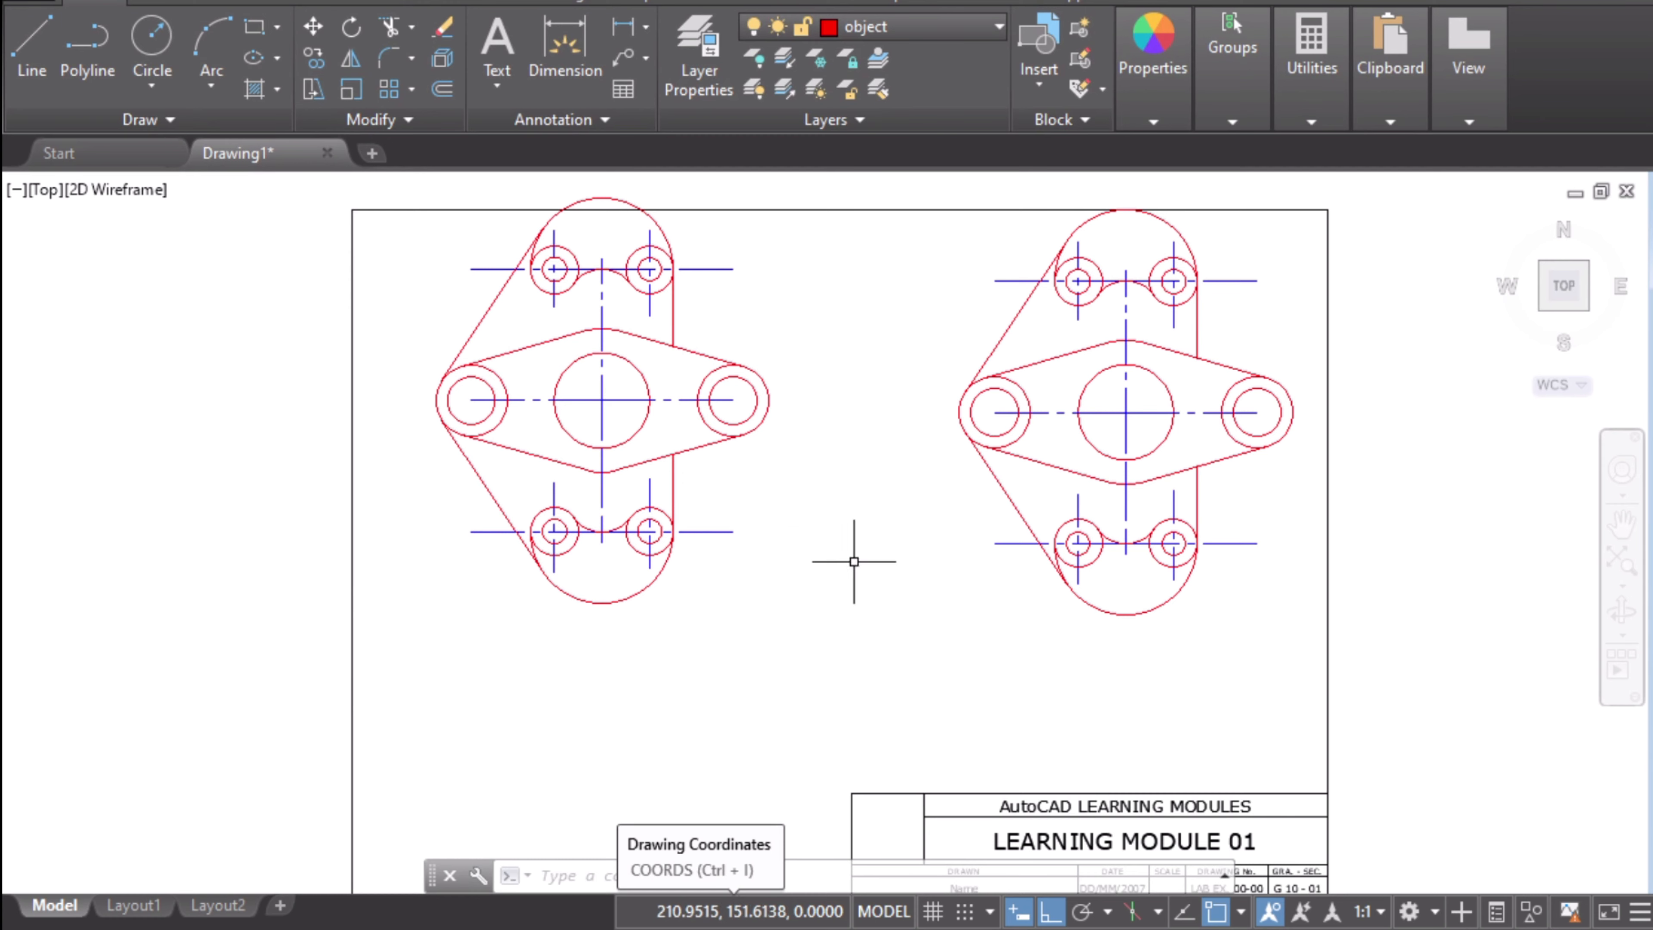
{"action": "left_click", "coordinate": [994, 929]}
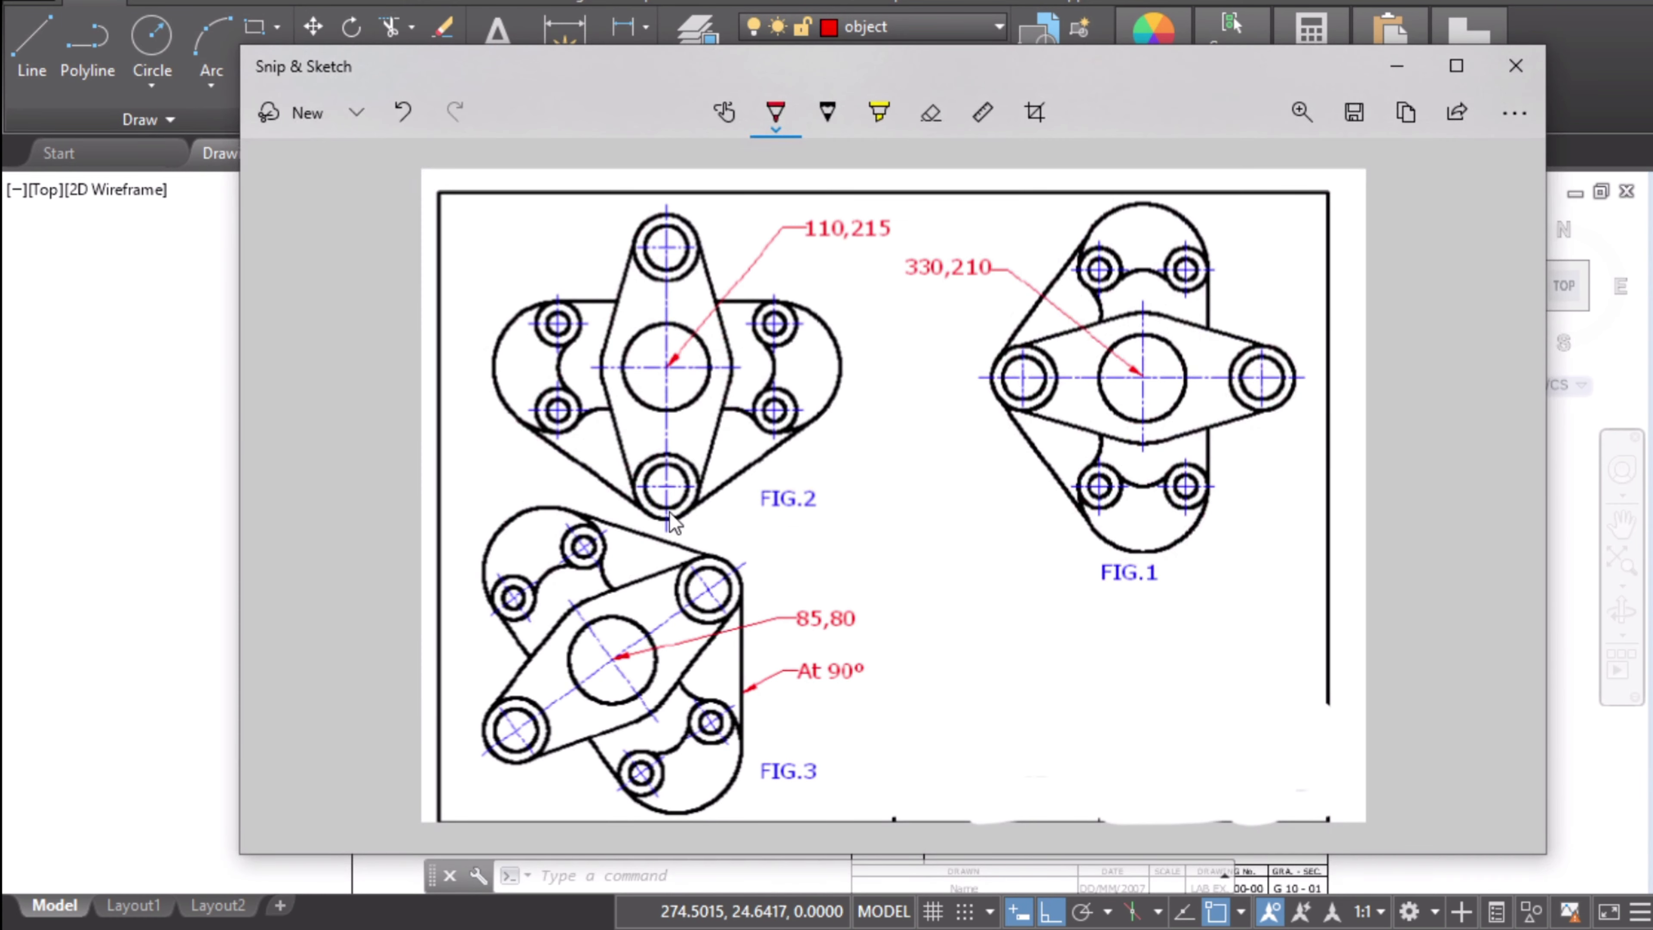
{"action": "left_click_drag", "start_coordinate": [698, 524], "coordinate": [758, 550]}
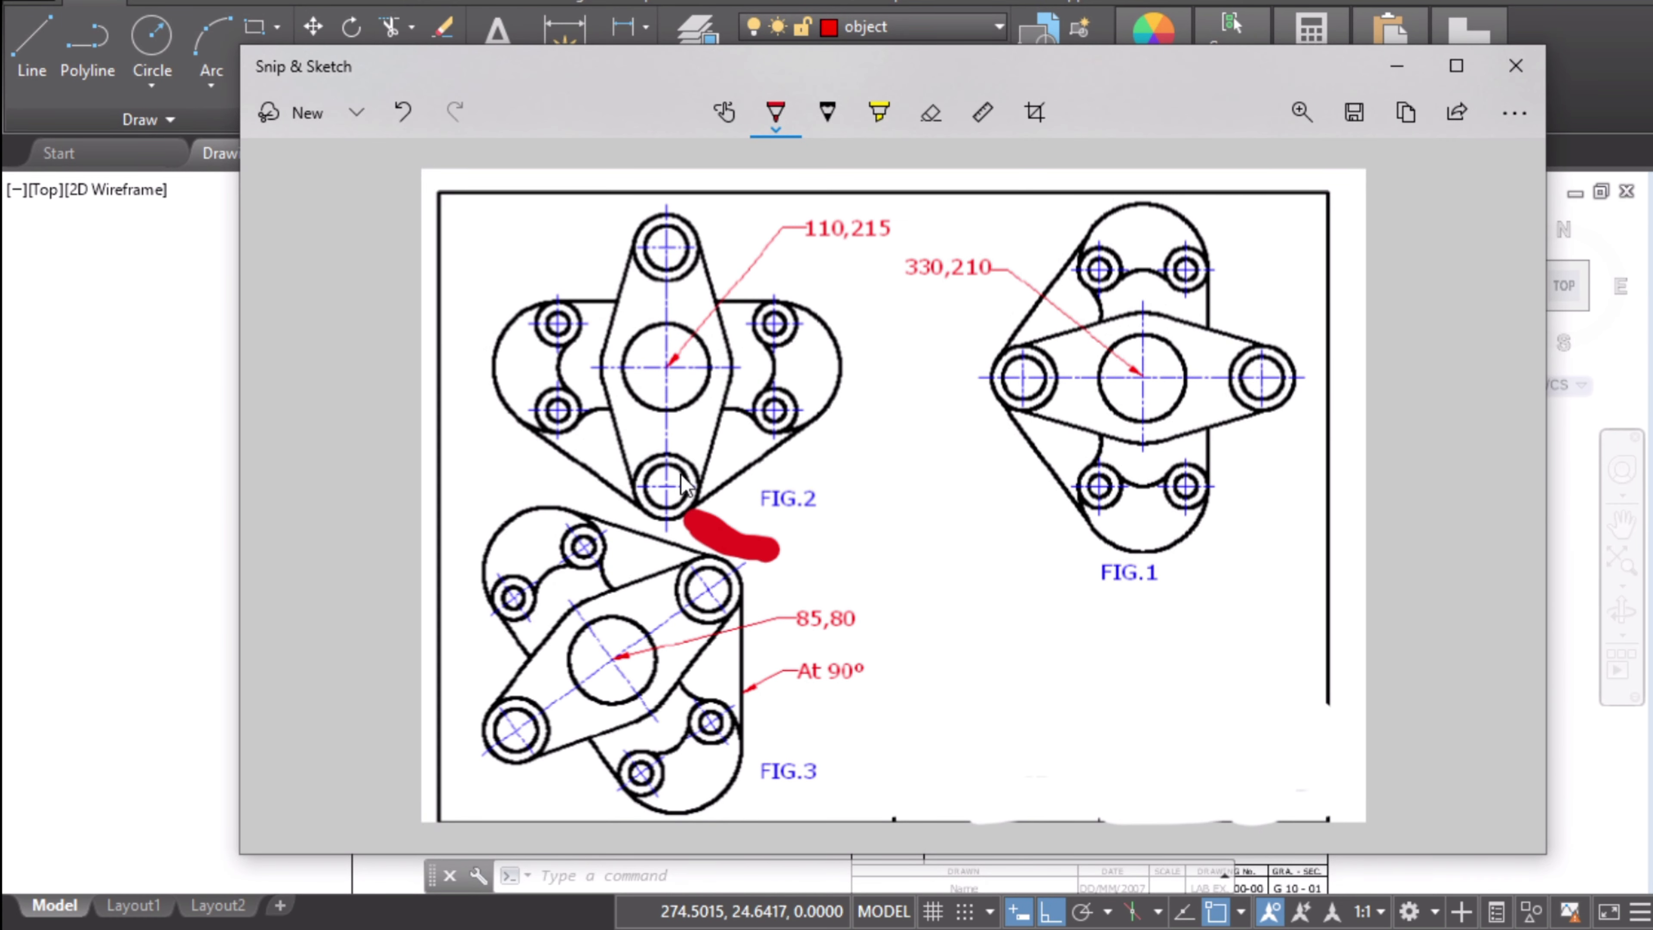
{"action": "left_click", "coordinate": [86, 485]}
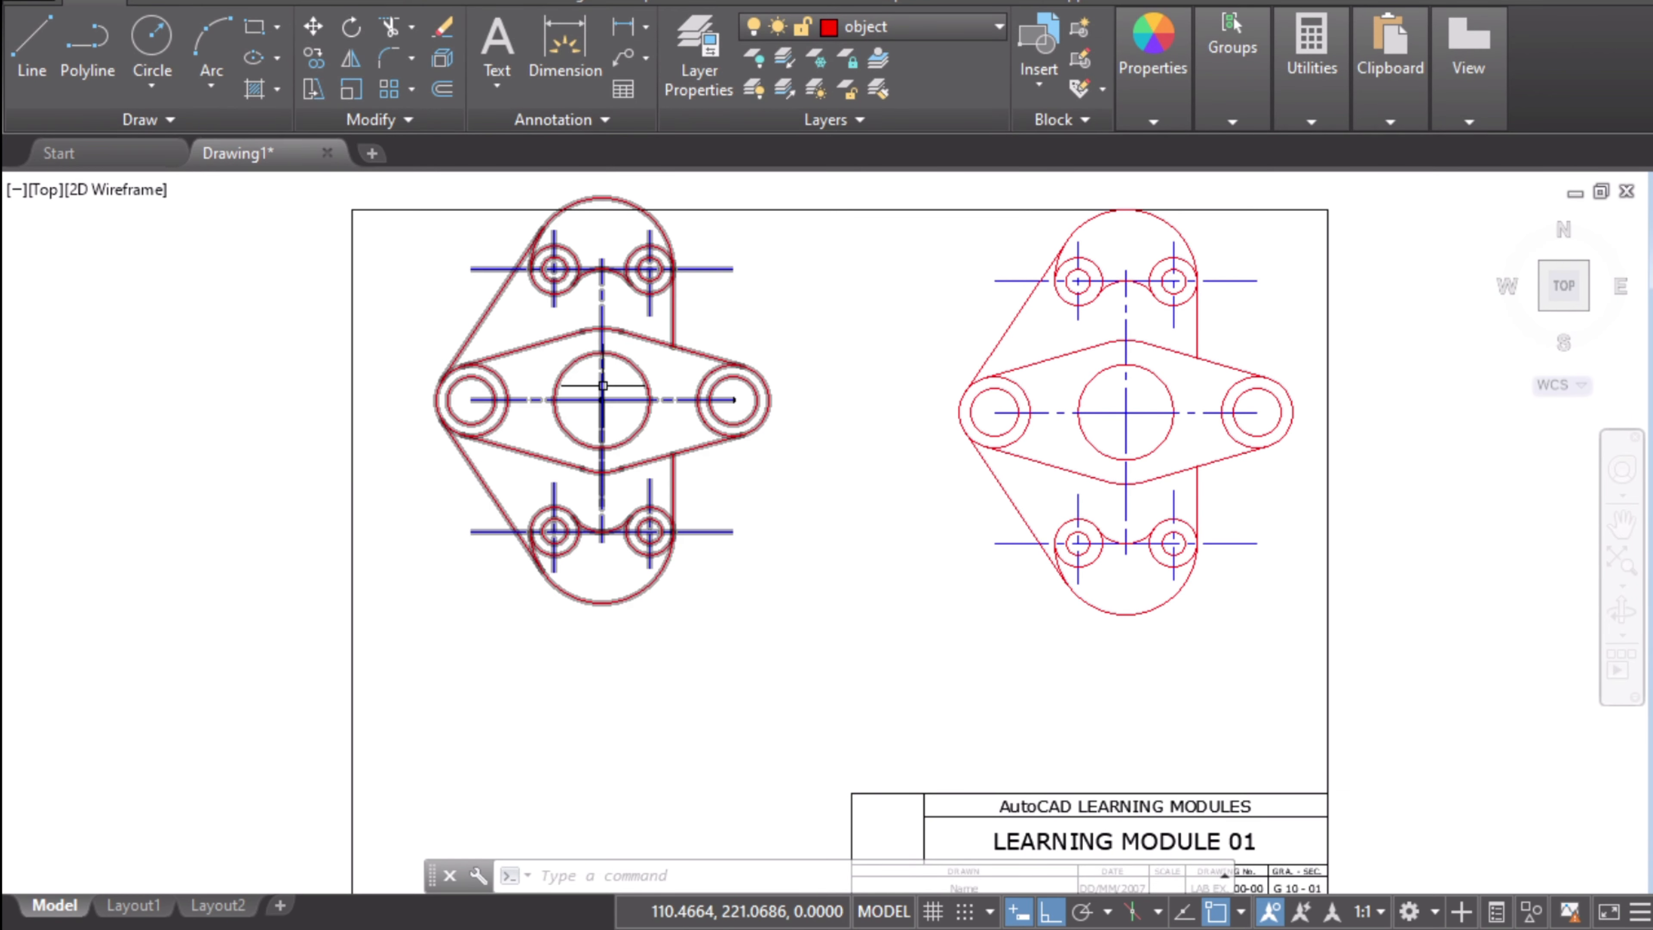
- Rotate the pasted plate block 90° counterclockwise about the centre of its large circle, using Ortho for the angle
{"action": "left_click", "coordinate": [351, 28]}
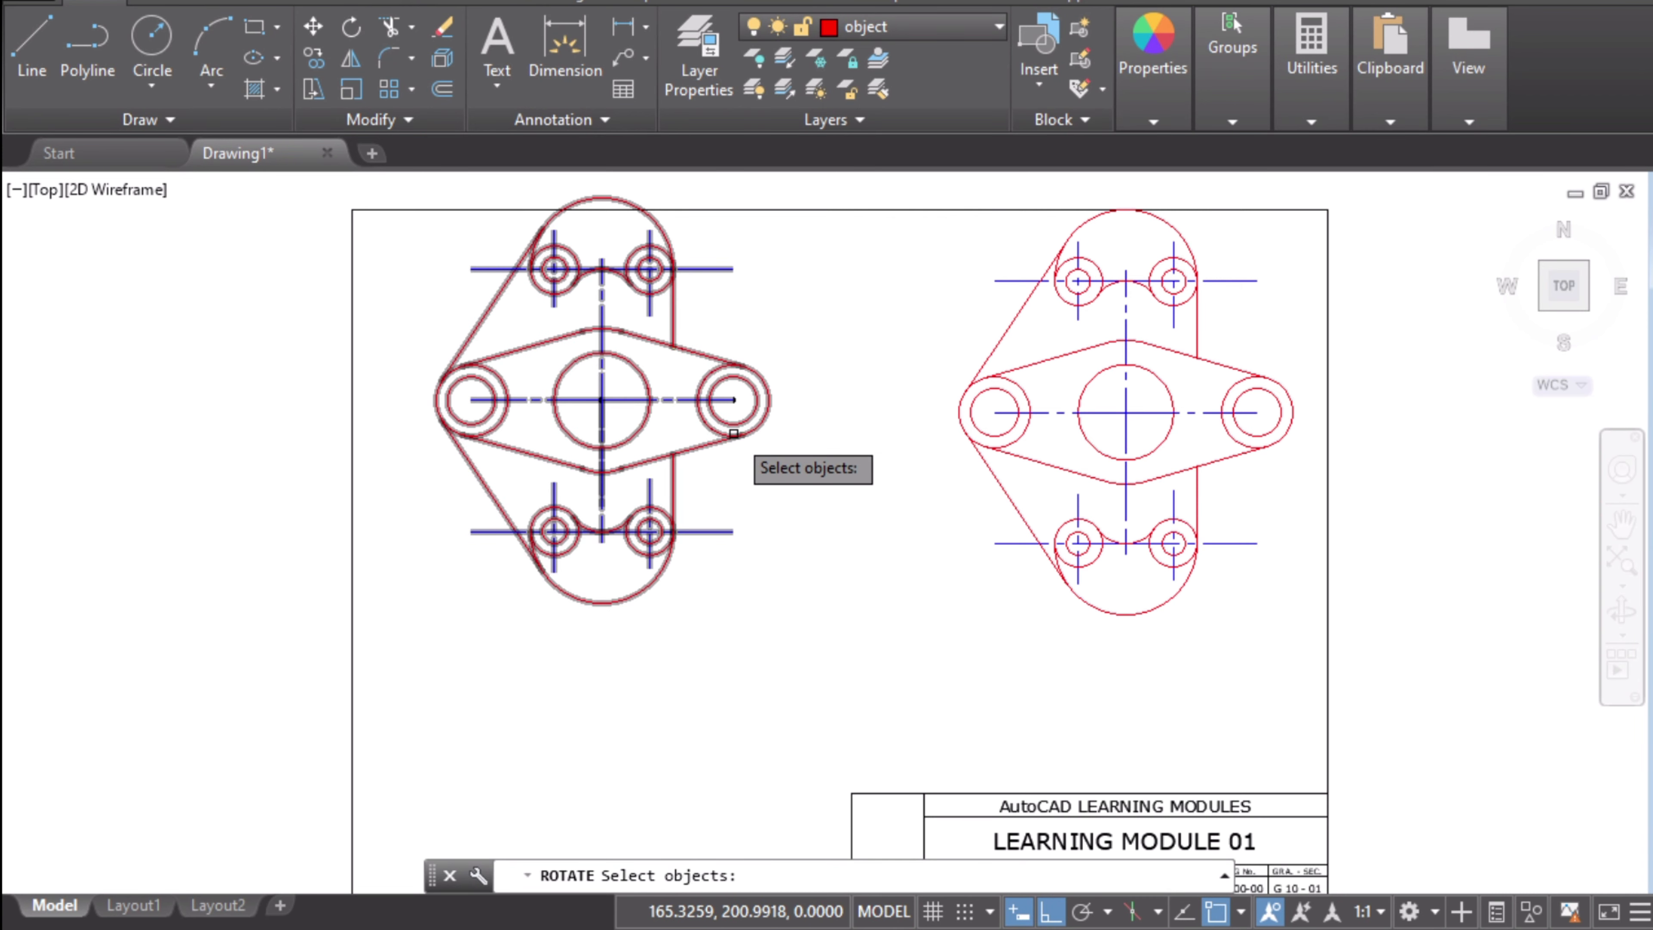
{"action": "left_click", "coordinate": [734, 433]}
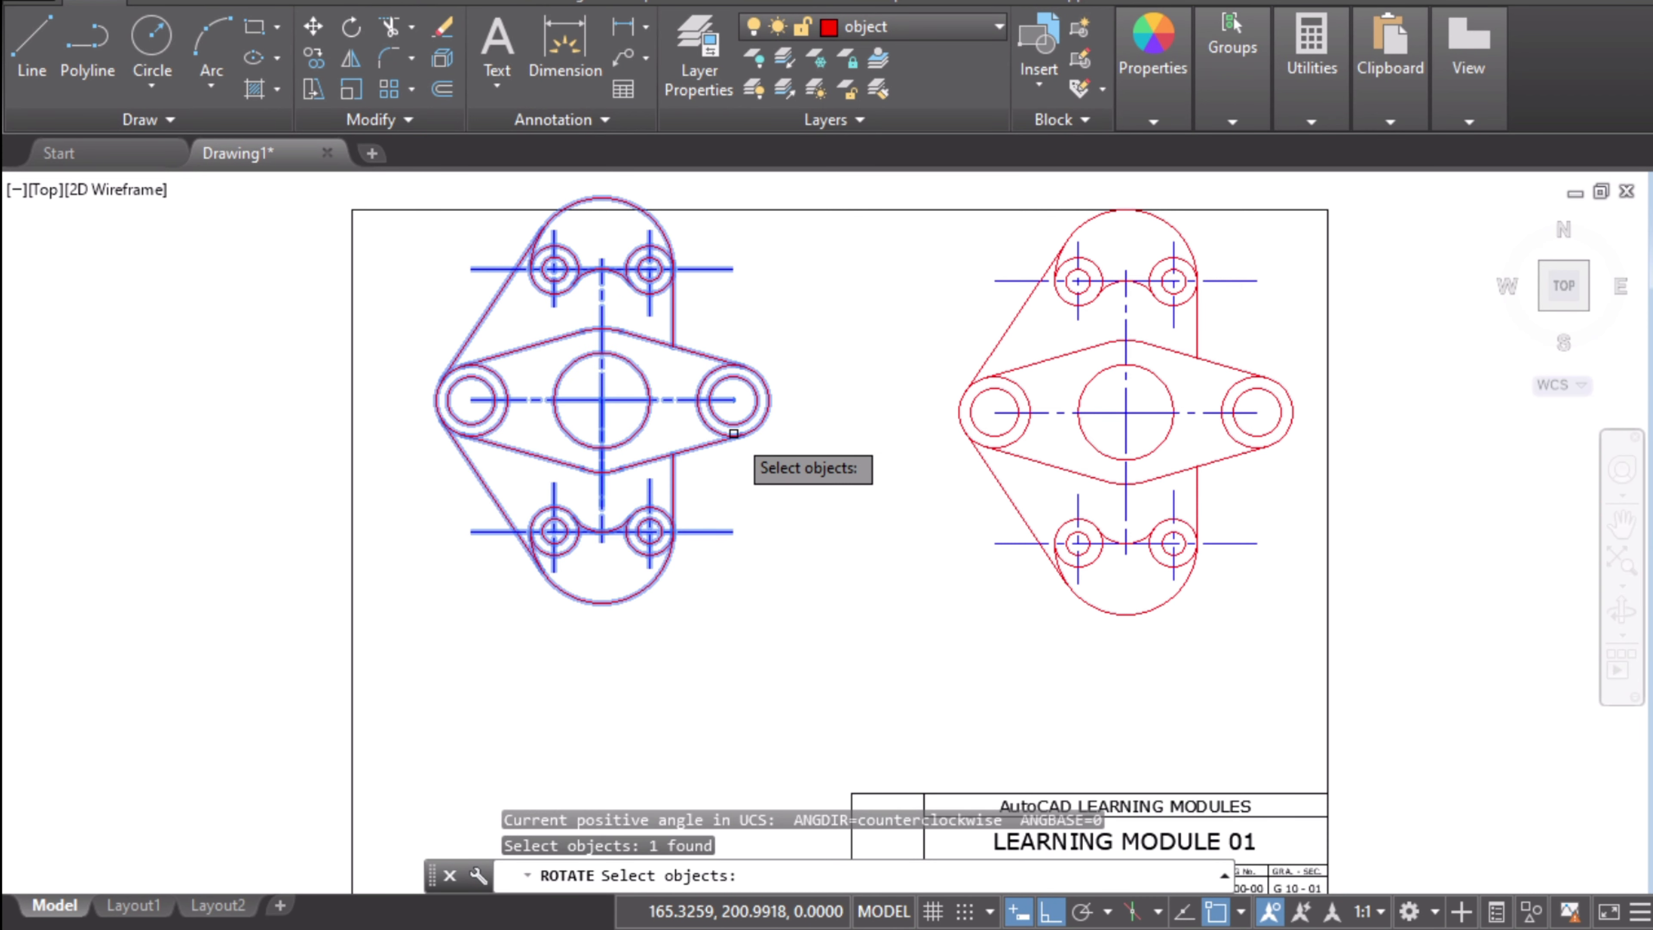
{"action": "key", "text": "Return"}
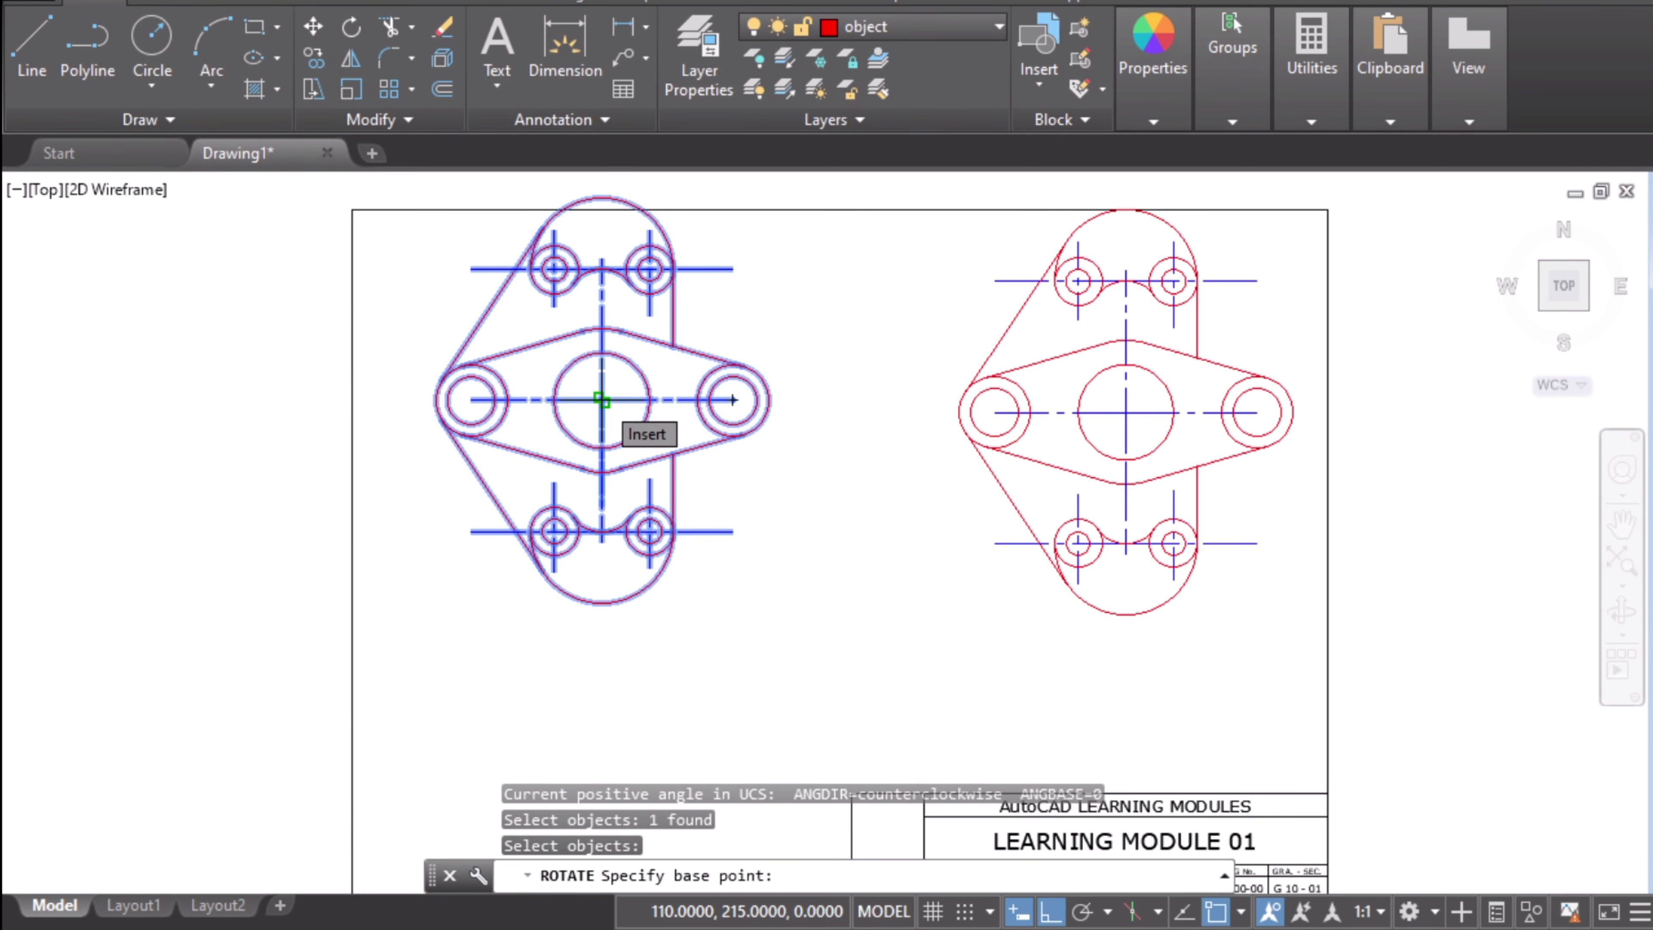
{"action": "left_click", "coordinate": [602, 400]}
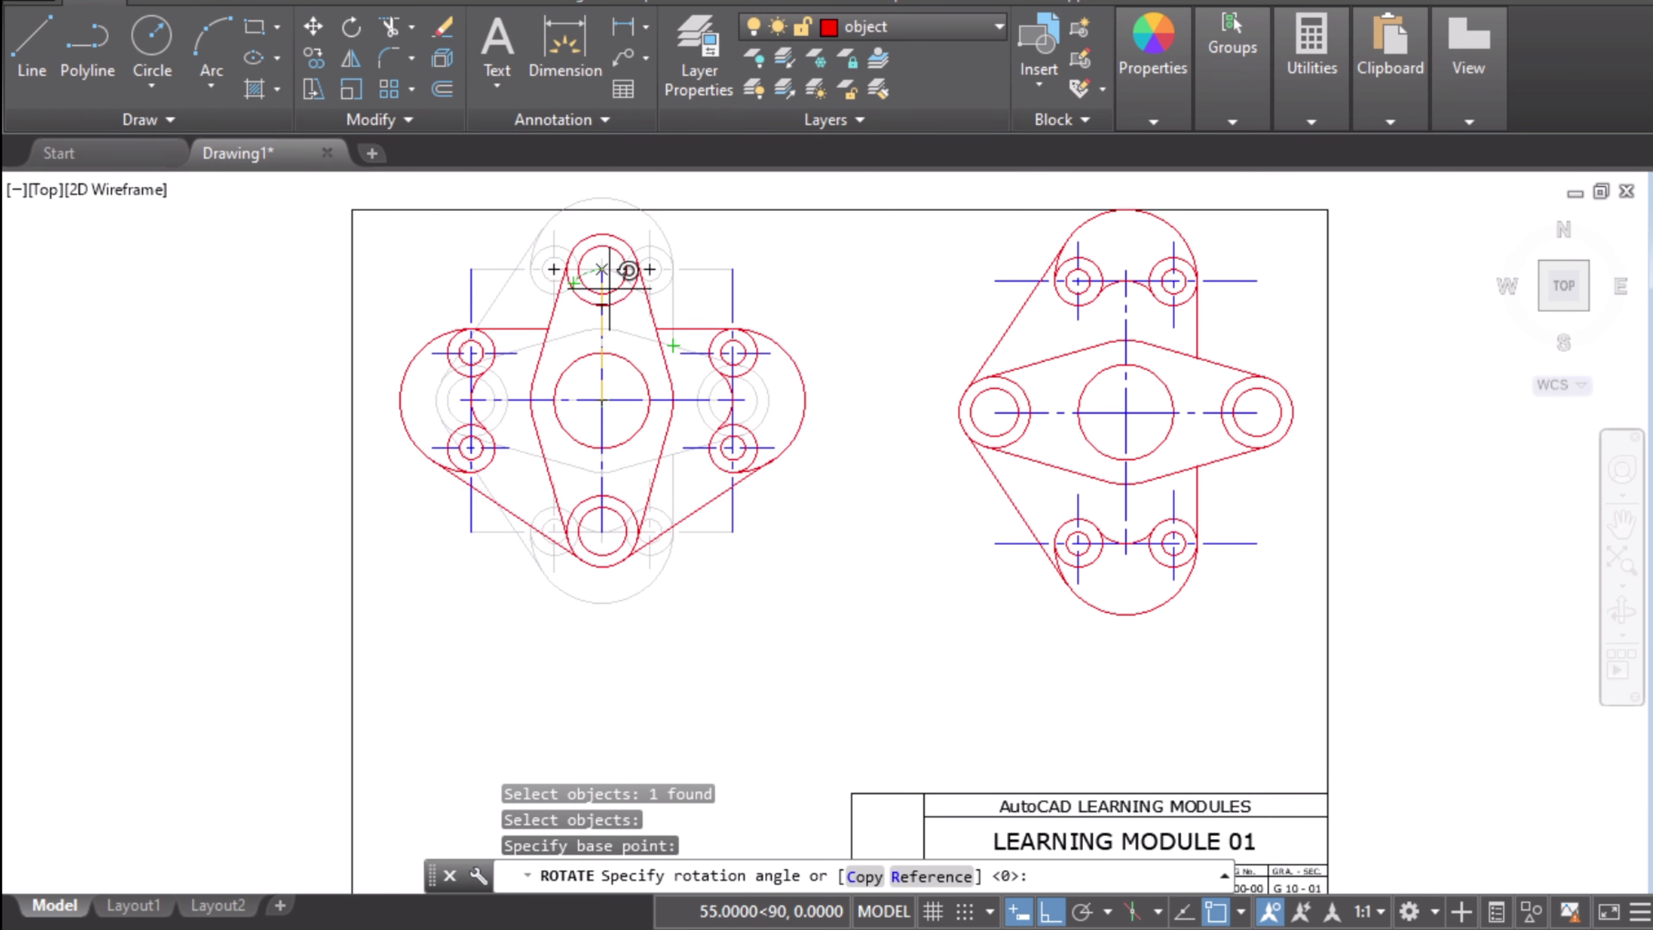
{"action": "key", "text": "F8"}
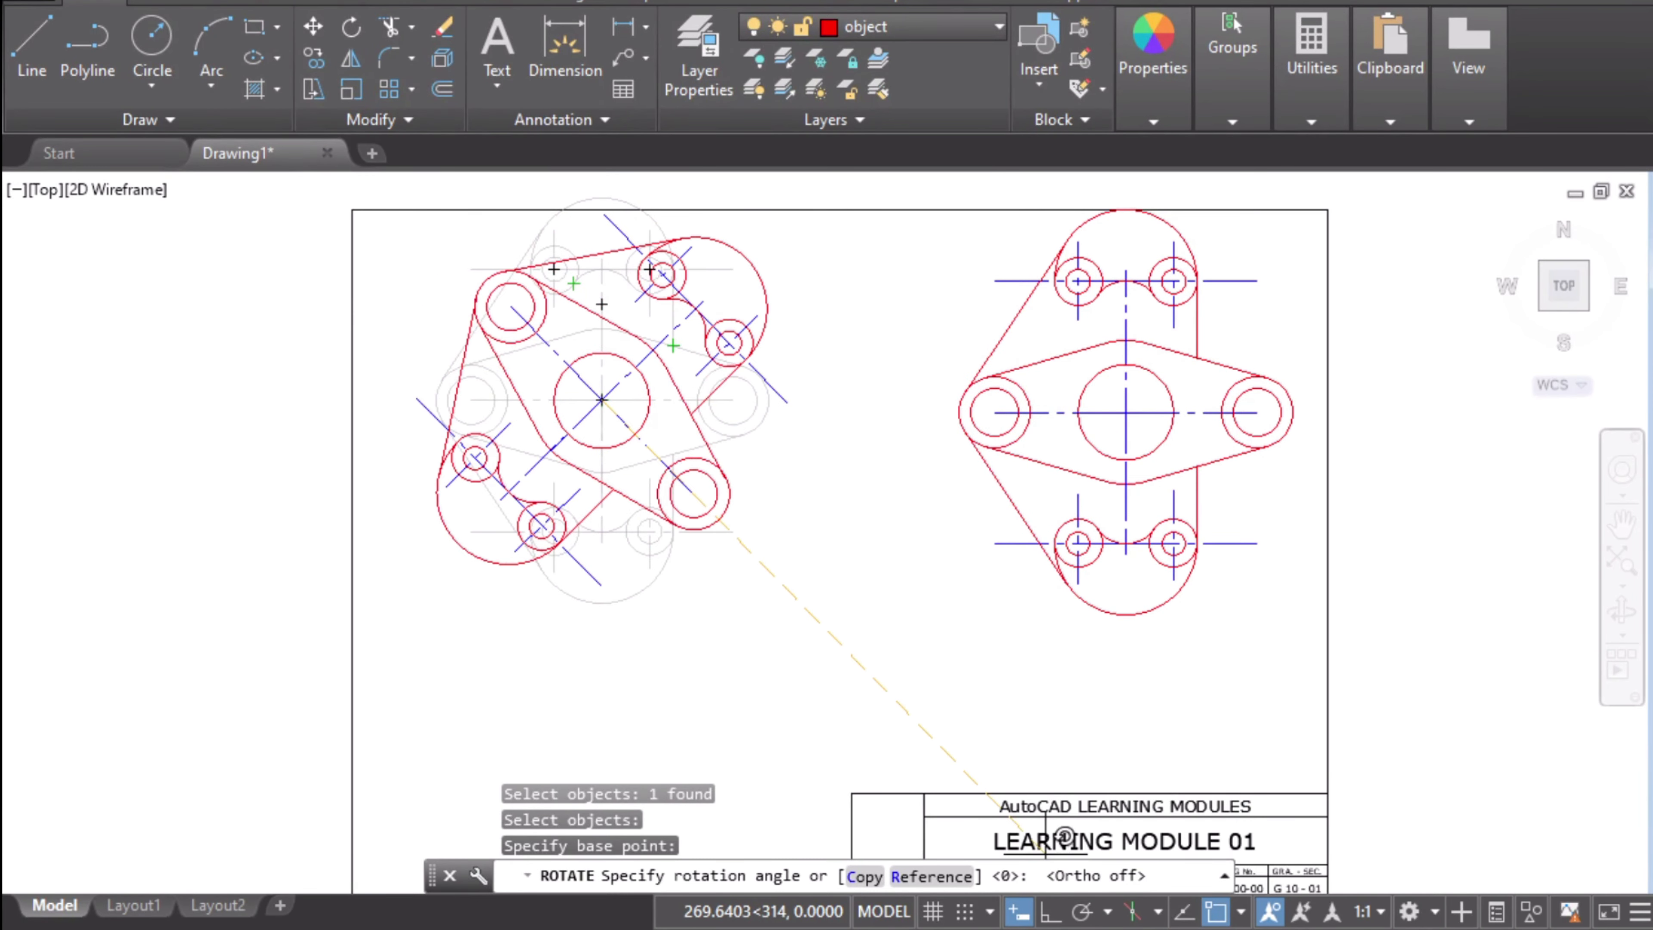
{"action": "key", "text": "F8"}
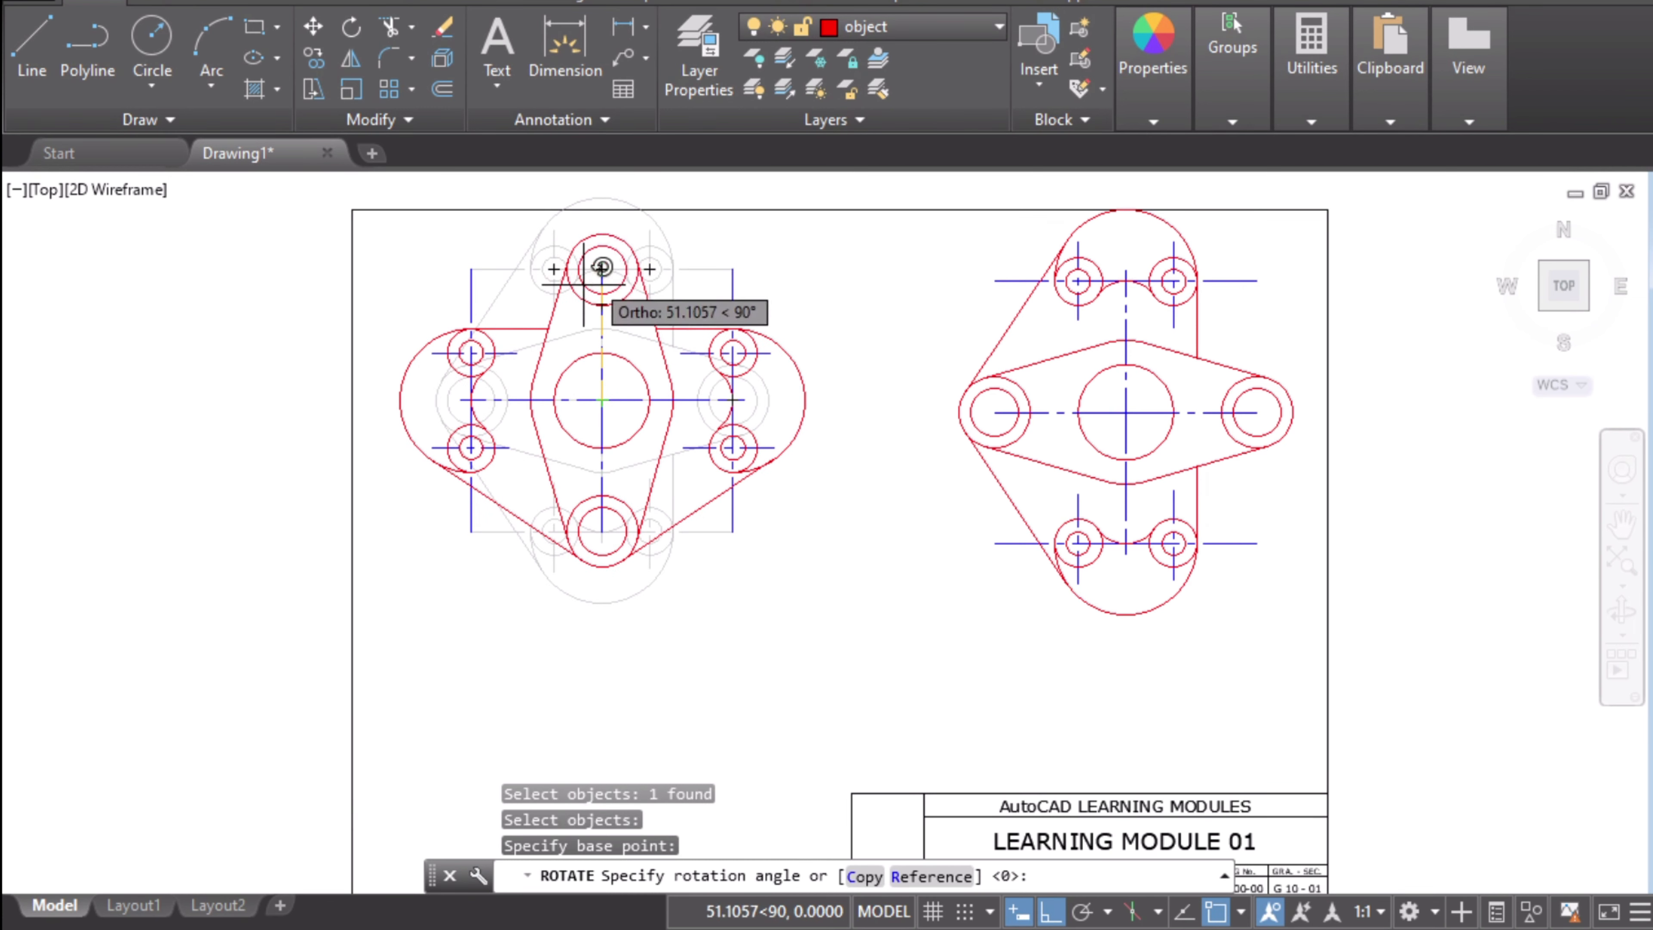
{"action": "left_click", "coordinate": [601, 339]}
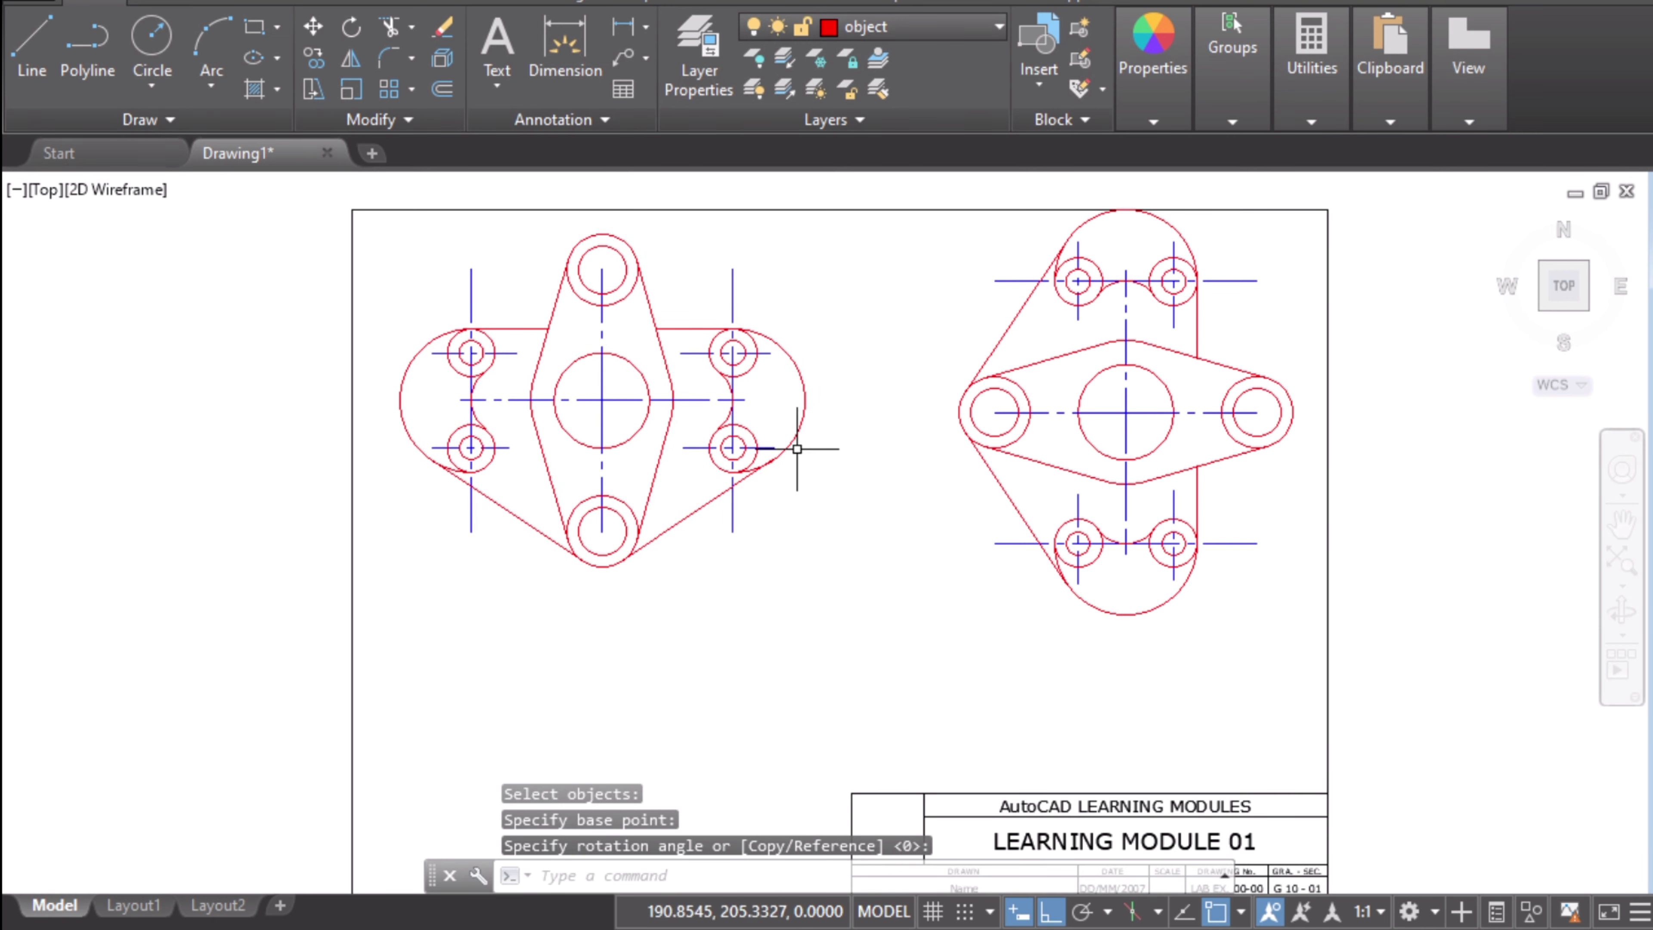
- Check Fig. 3 in Snip & Sketch, and copy the Fig. 2 plate block to the clipboard with its large circle's centre as base point
{"action": "middle_click_drag", "start_coordinate": [769, 640], "coordinate": [775, 498]}
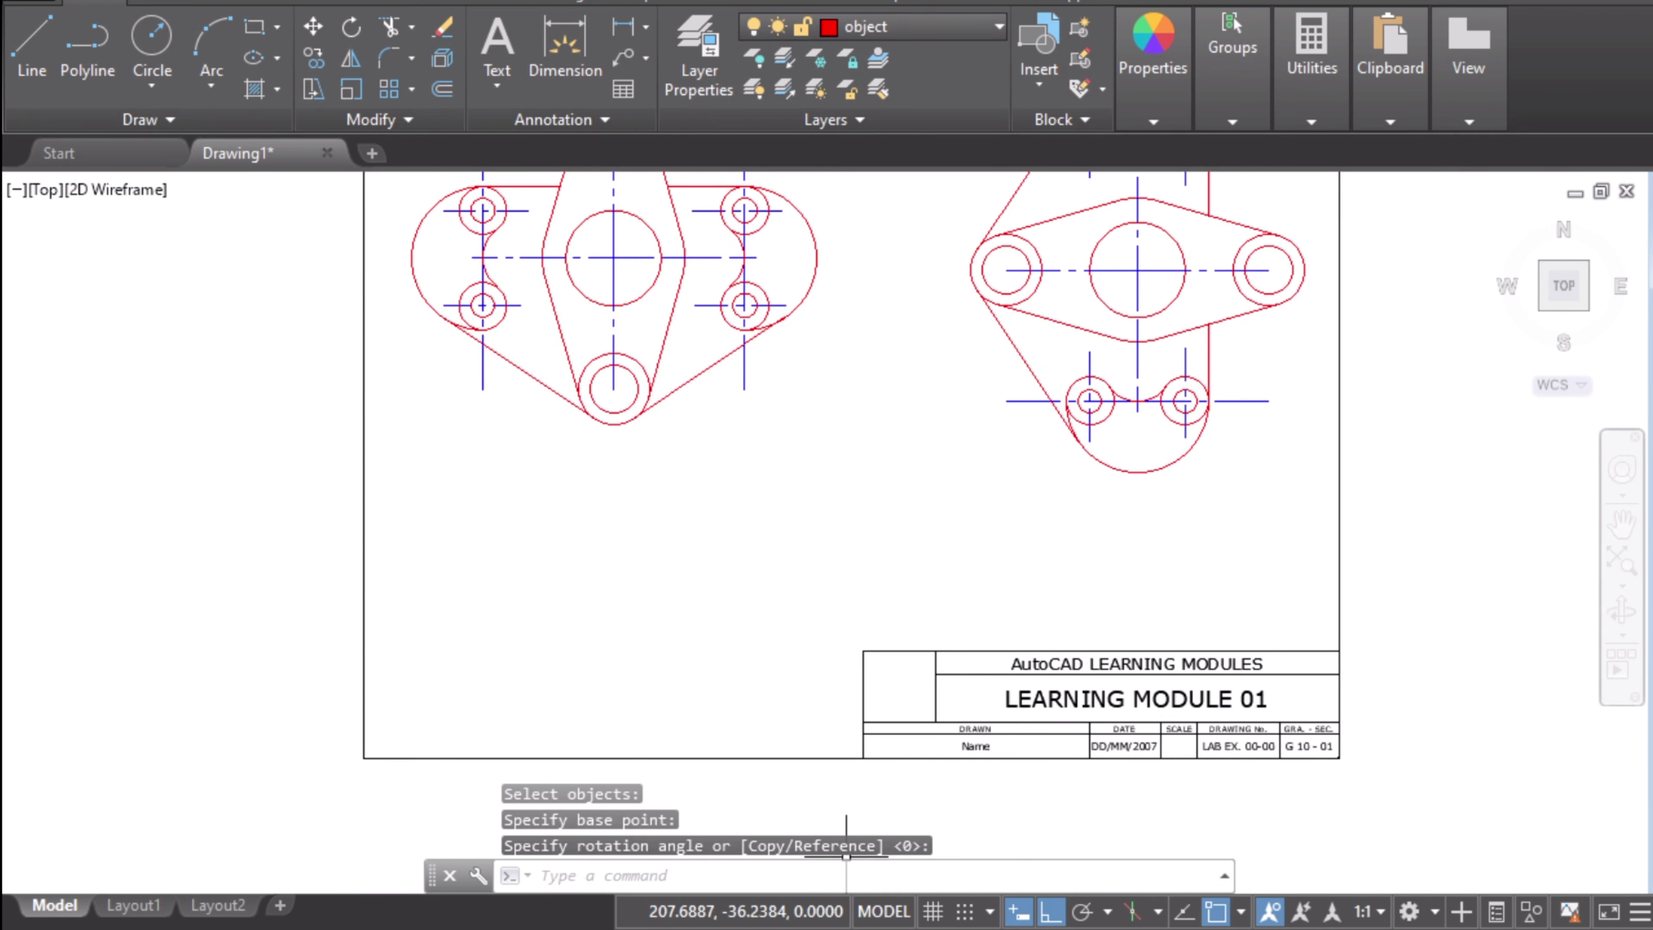
{"action": "key", "text": "alt+Tab"}
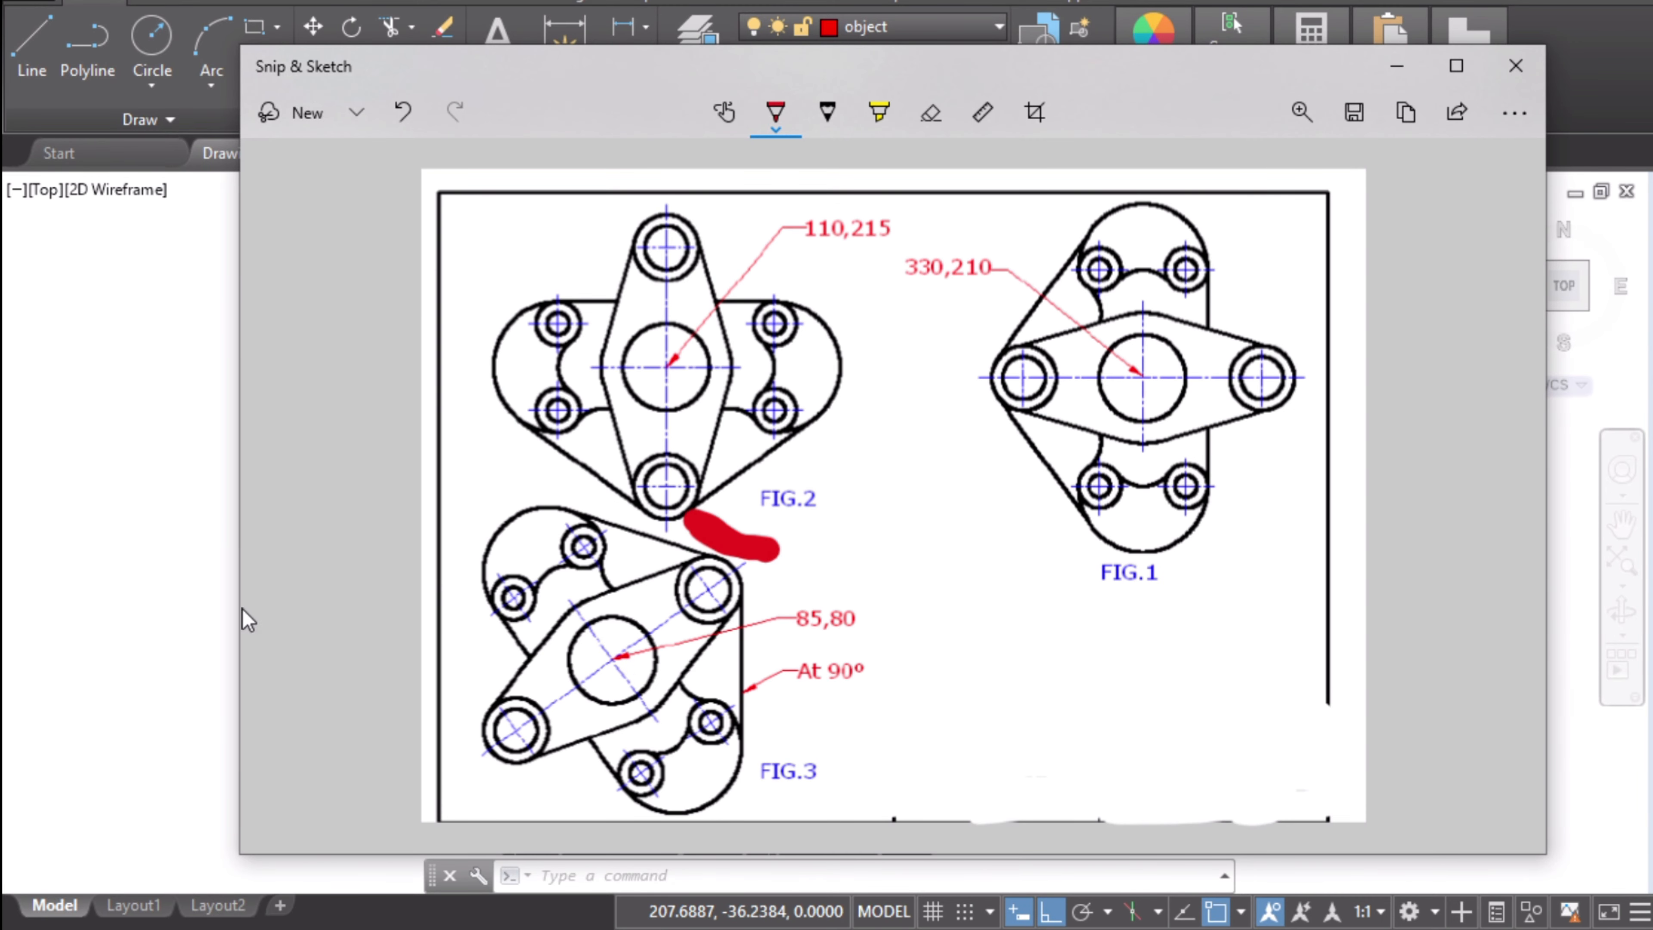
{"action": "left_click", "coordinate": [221, 628]}
{"action": "left_click", "coordinate": [584, 393]}
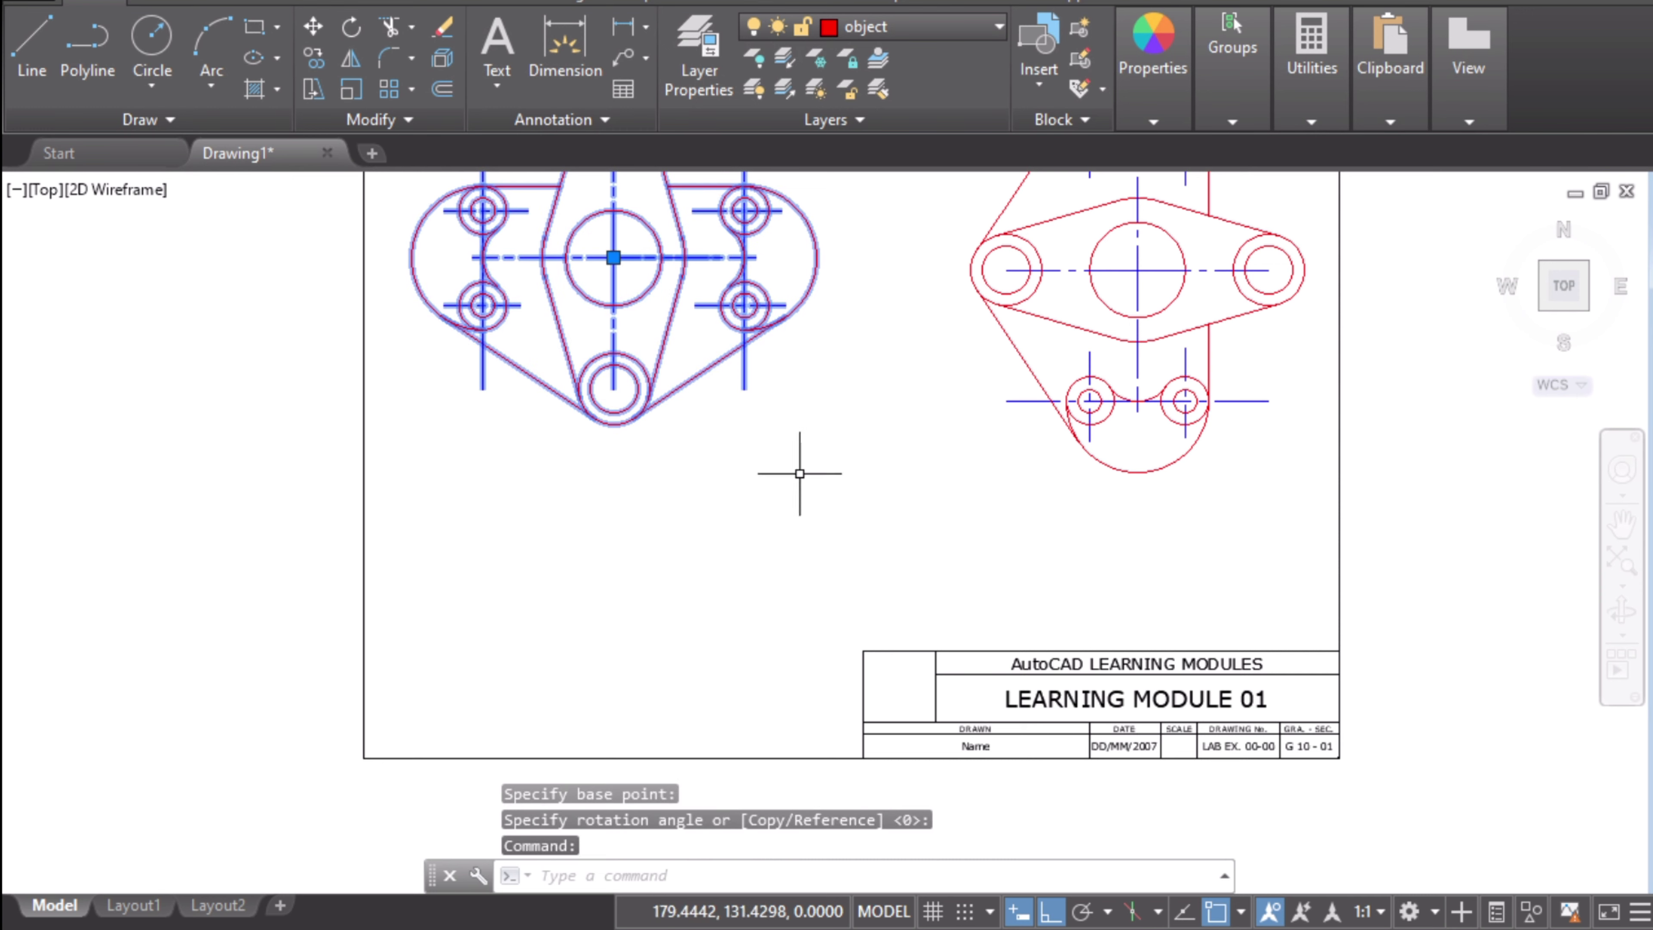
{"action": "middle_click_drag", "start_coordinate": [813, 488], "coordinate": [808, 636]}
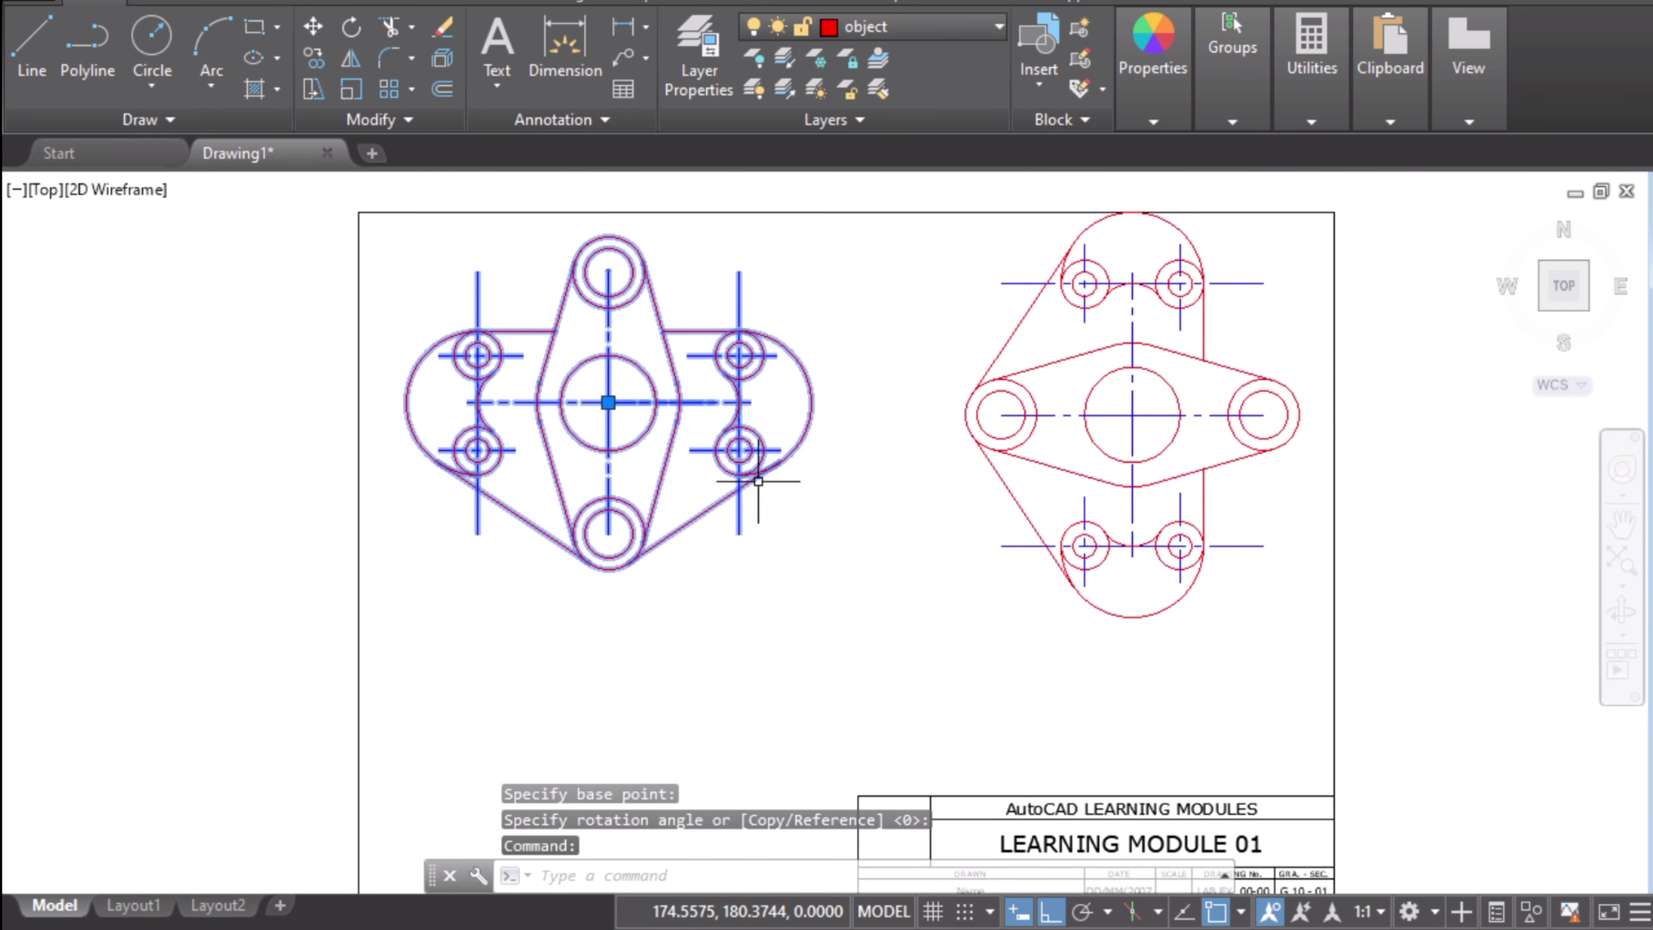
{"action": "right_click", "coordinate": [579, 272]}
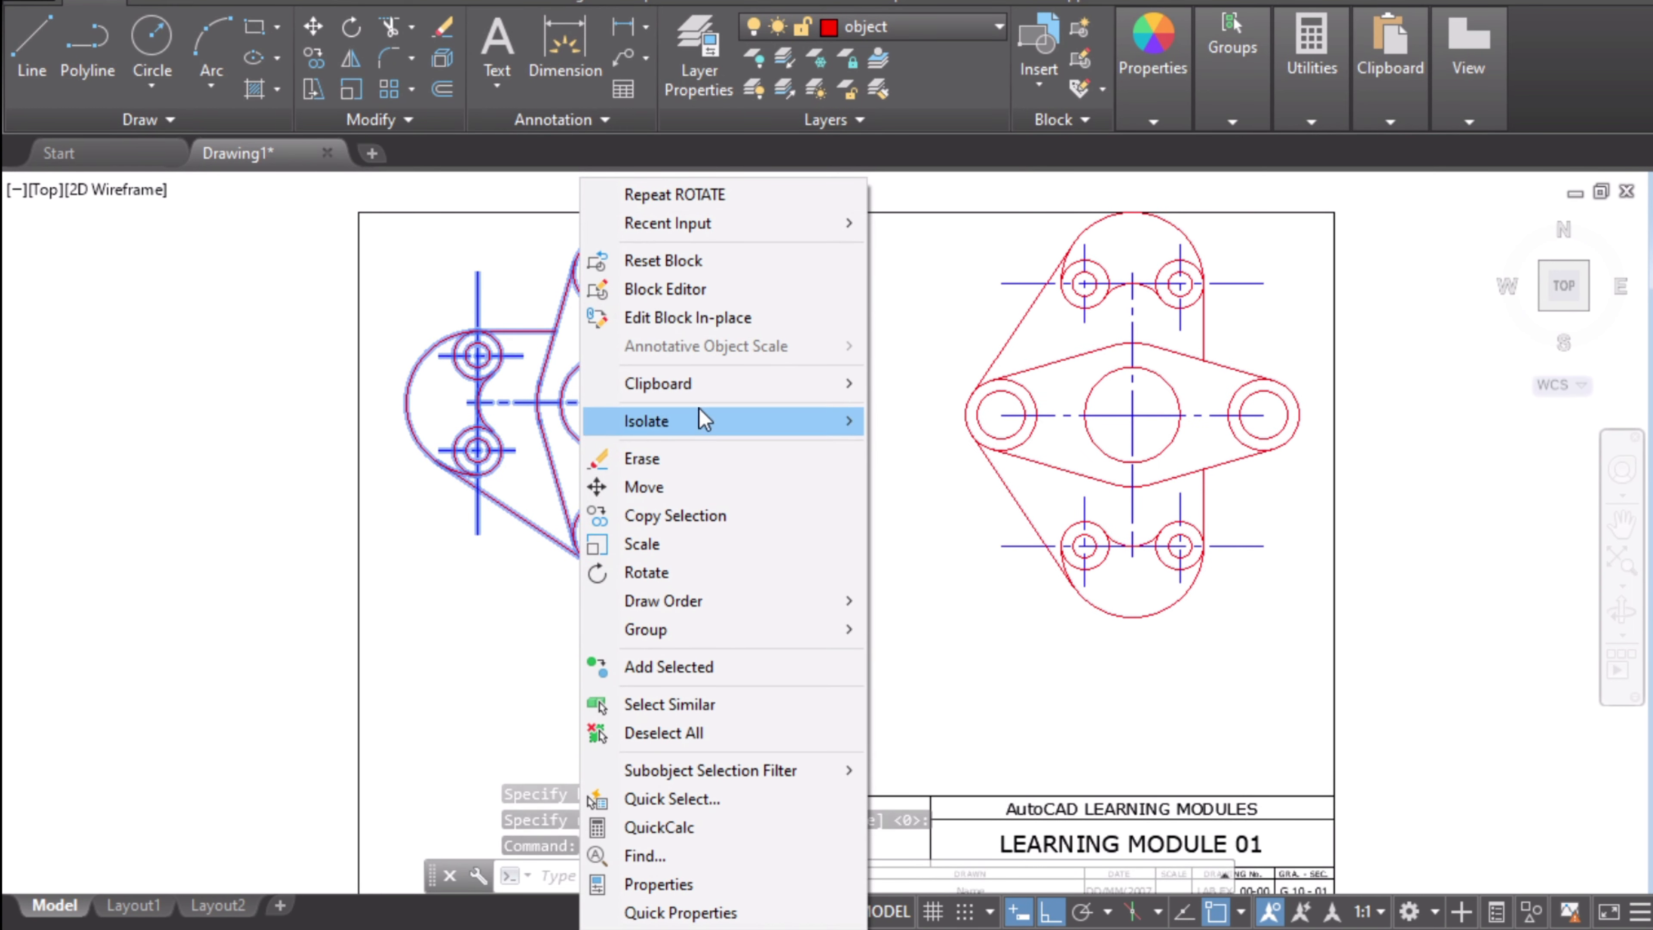
{"action": "mouse_move", "coordinate": [749, 384]}
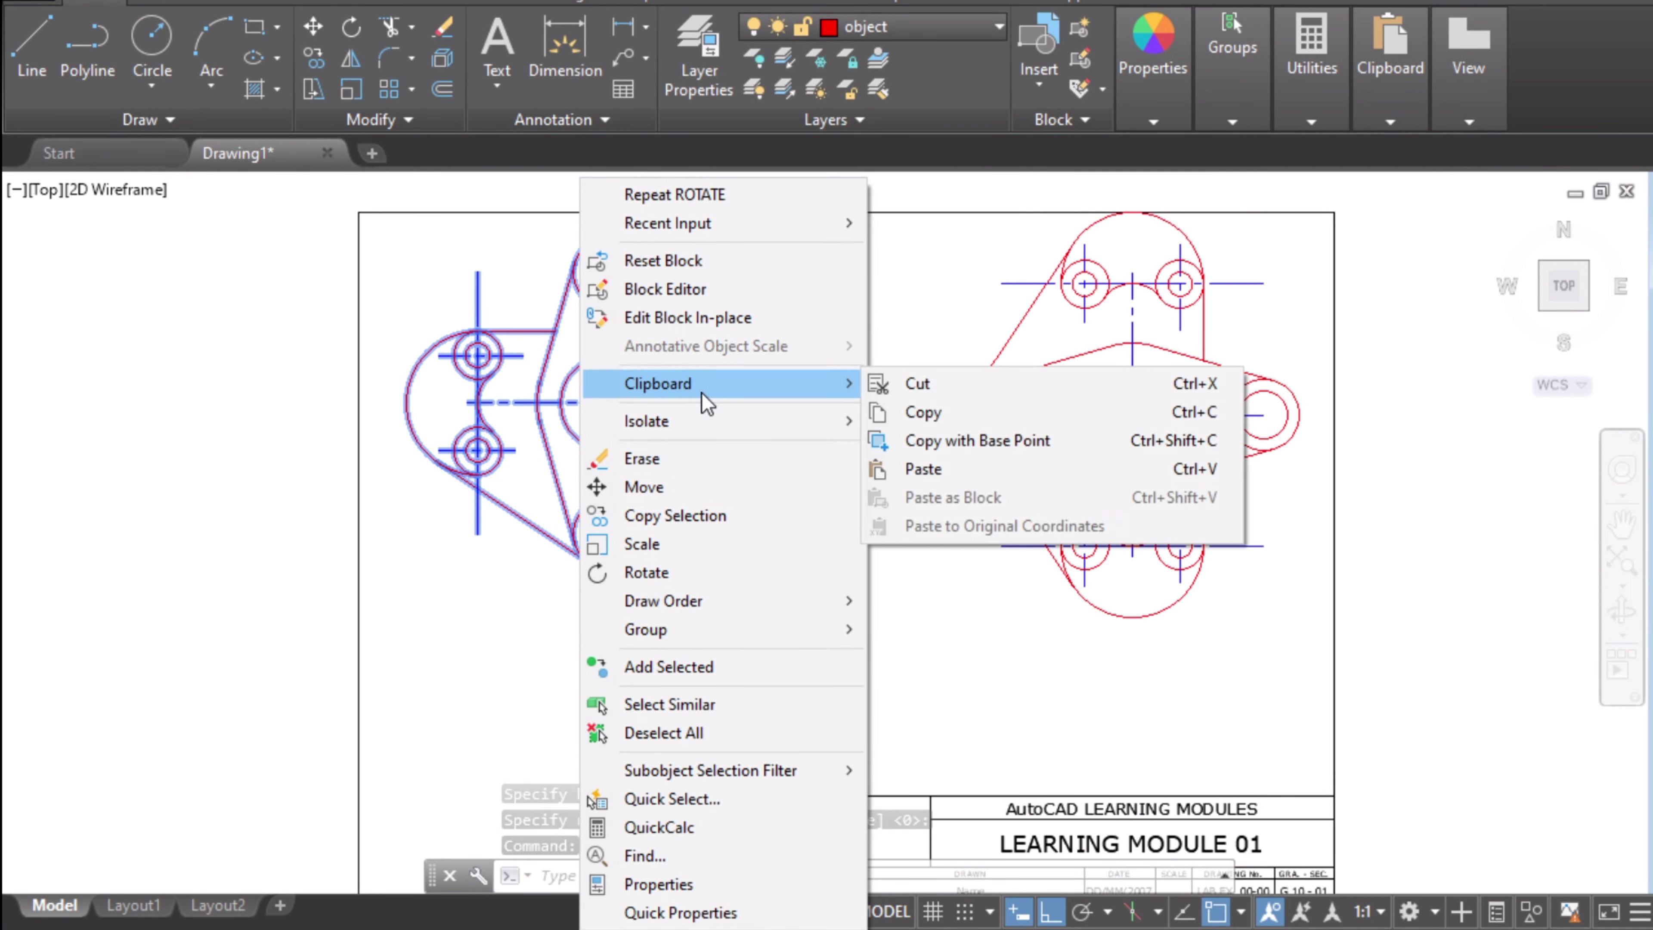
{"action": "left_click", "coordinate": [1040, 456]}
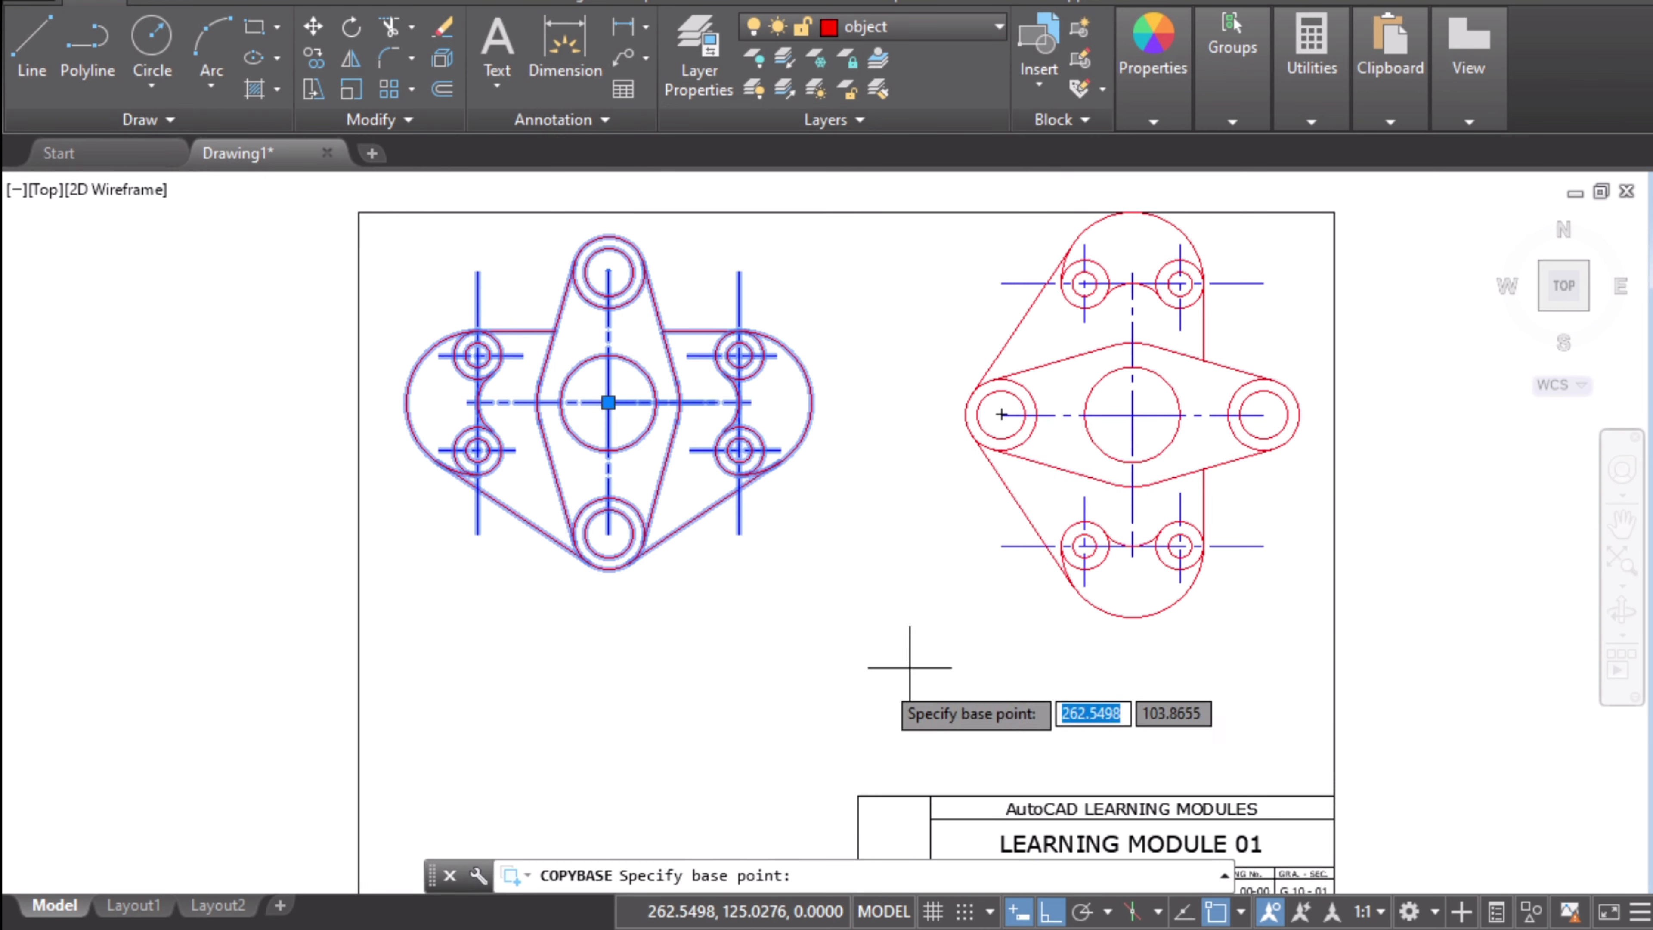
{"action": "left_click", "coordinate": [608, 402]}
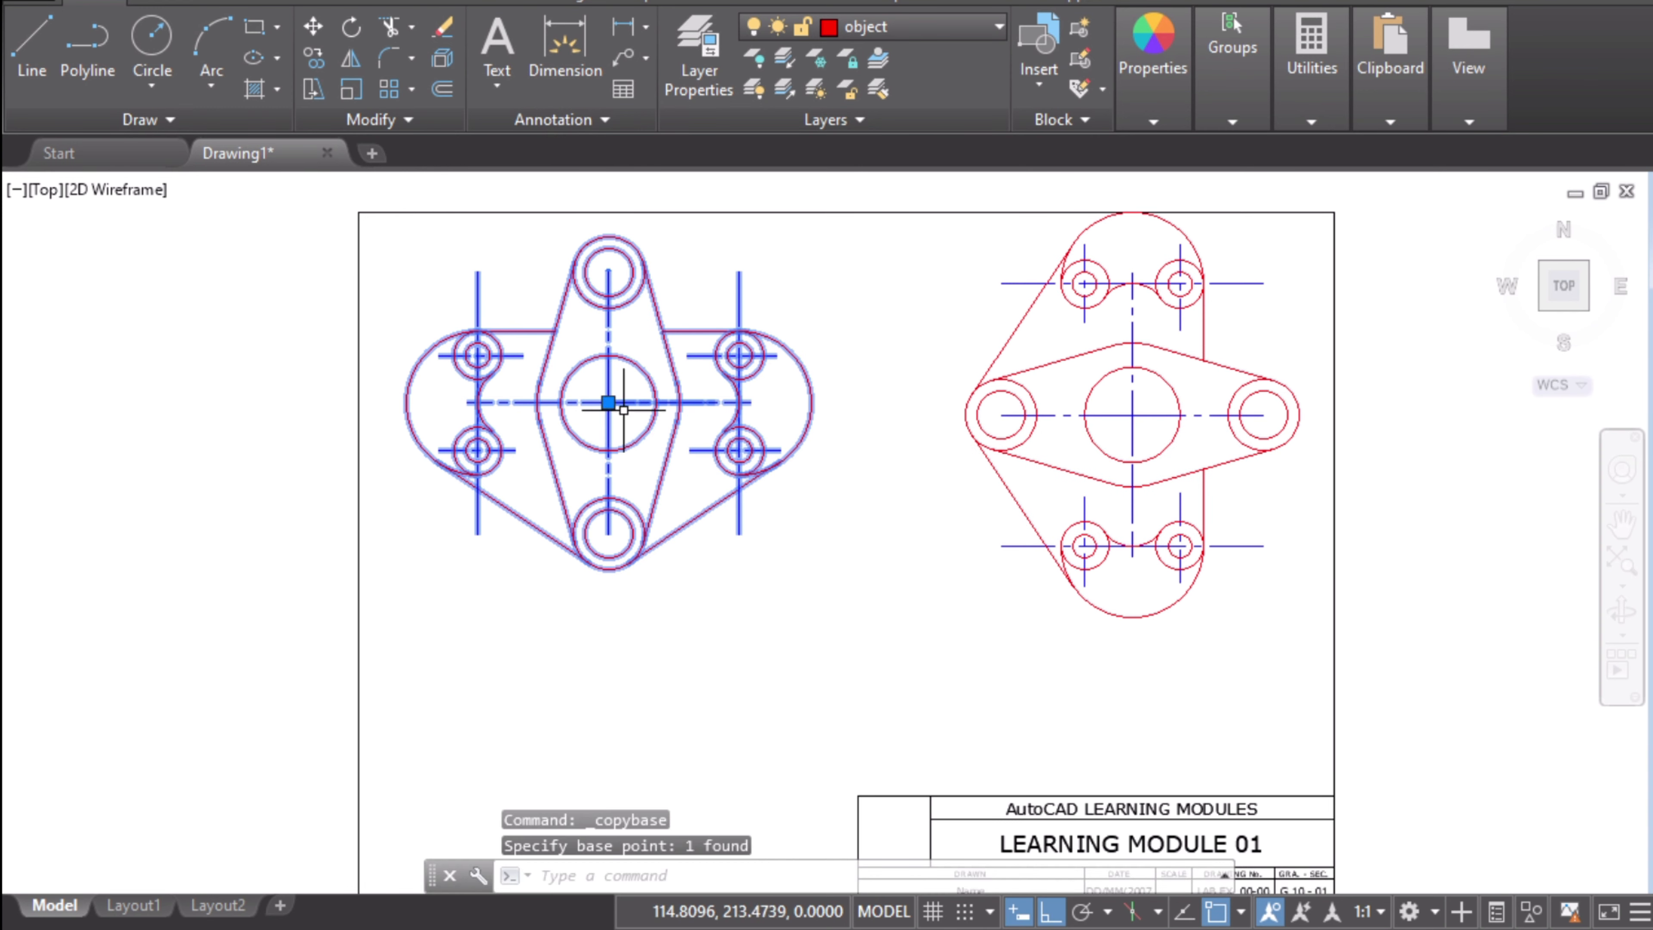
- Paste the copied plate as a block with its insertion point at 85,80, the coordinates given for Fig. 3
{"action": "middle_click_drag", "start_coordinate": [675, 719], "coordinate": [702, 549]}
{"action": "right_click", "coordinate": [618, 559]}
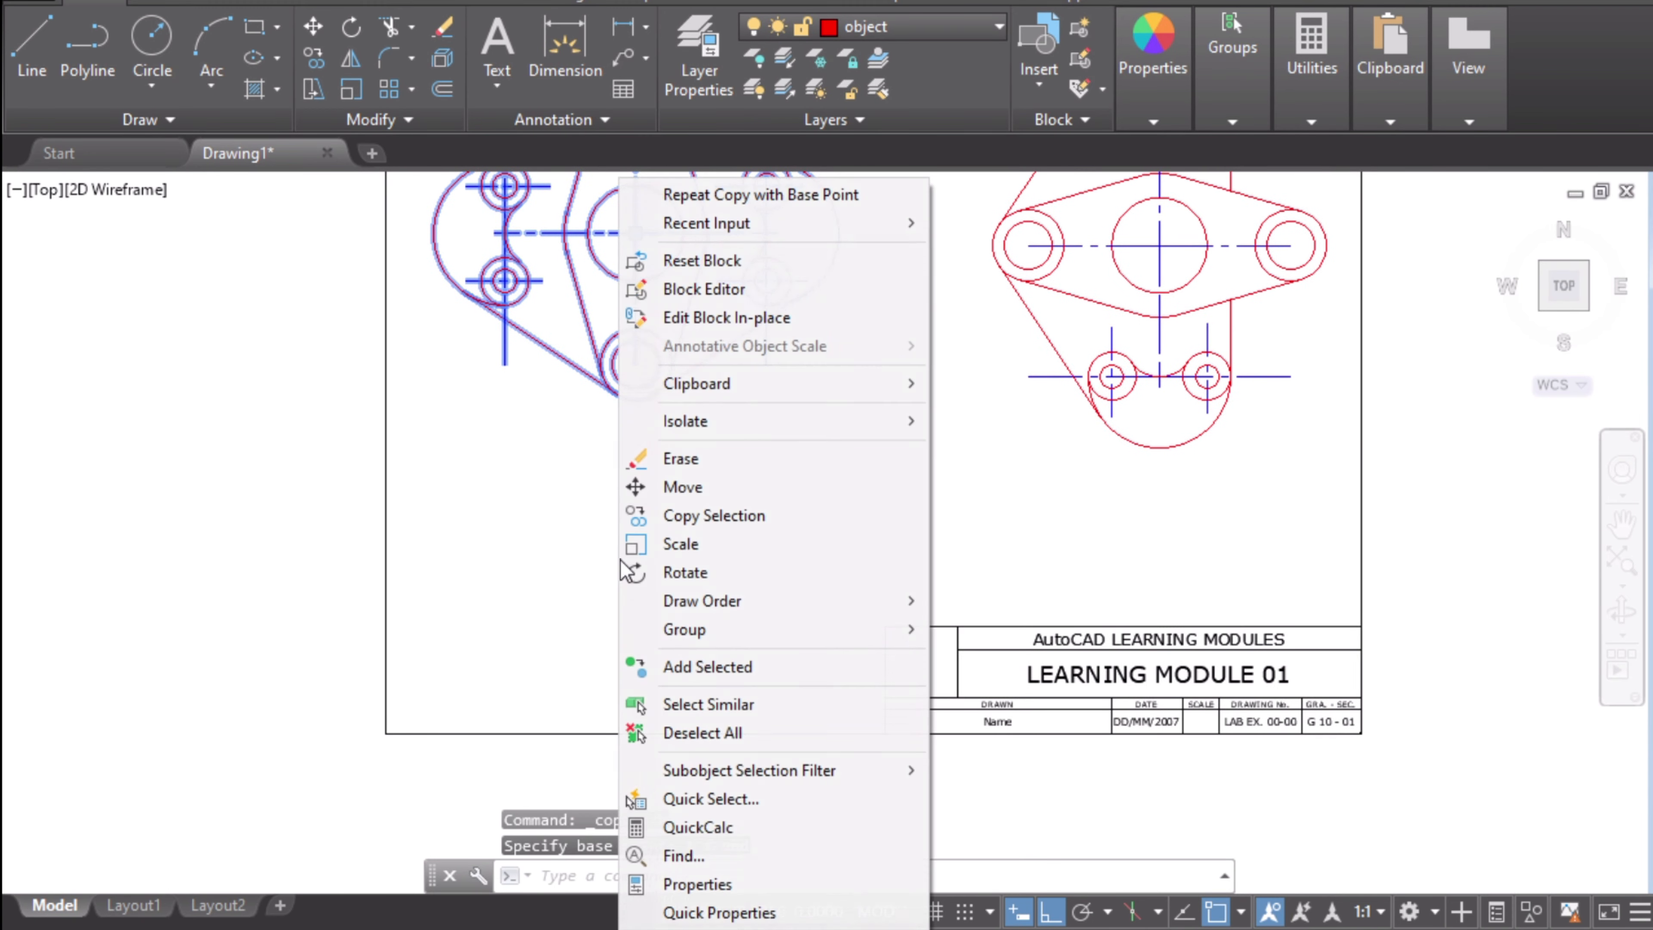
{"action": "mouse_move", "coordinate": [838, 384]}
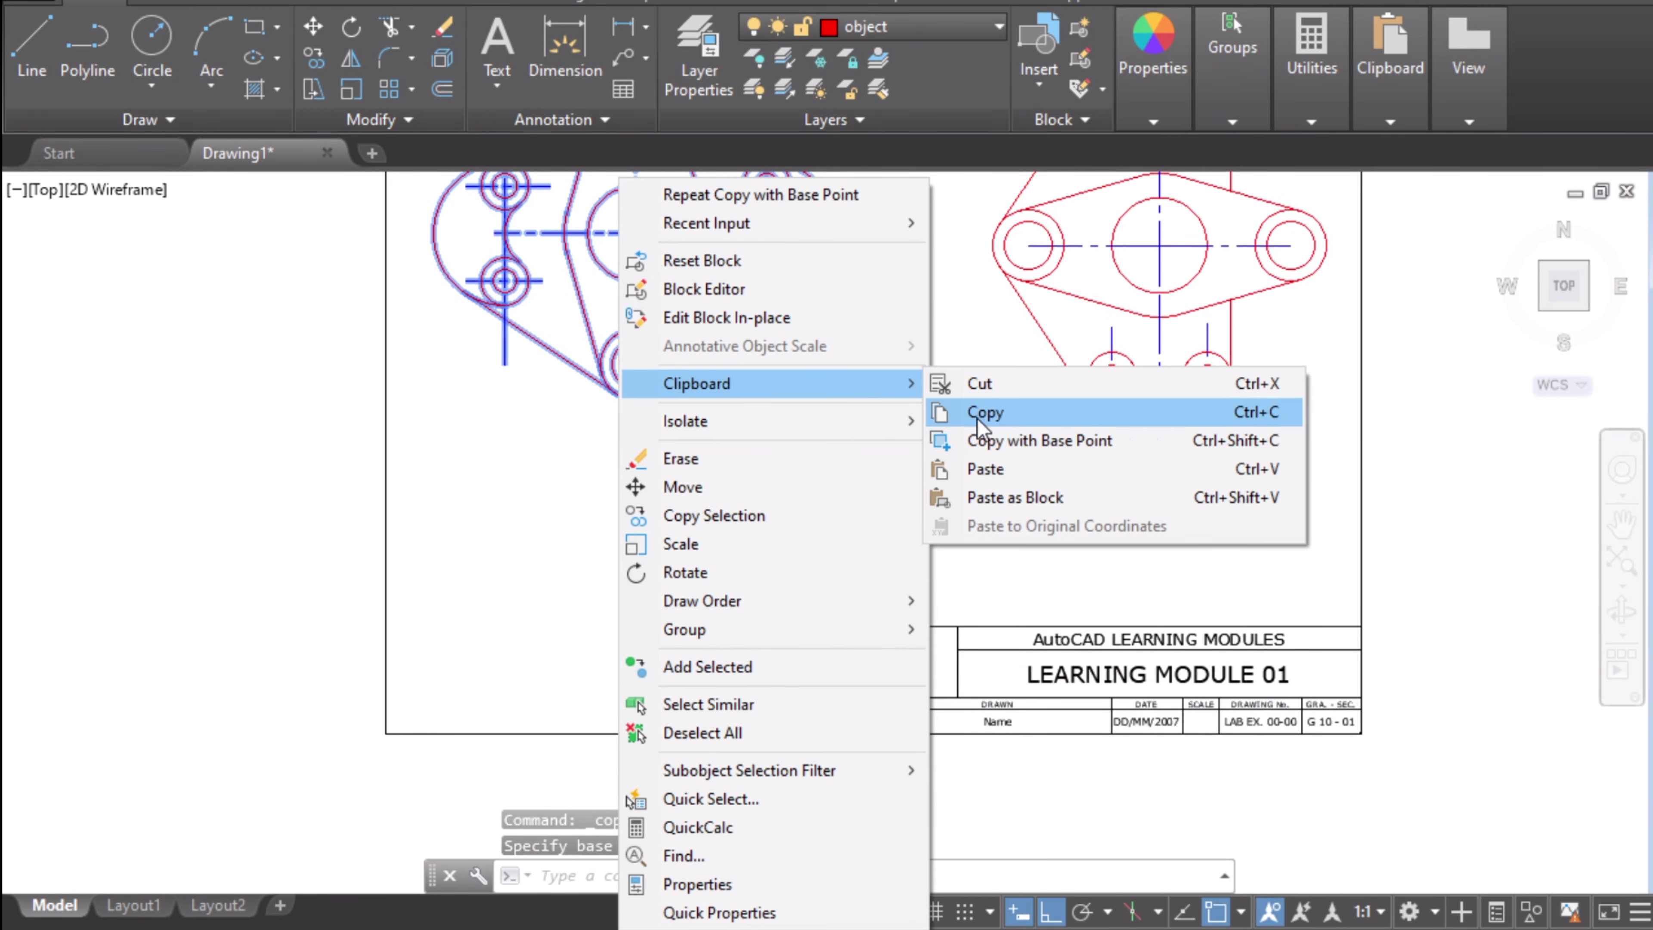
{"action": "left_click", "coordinate": [1031, 497]}
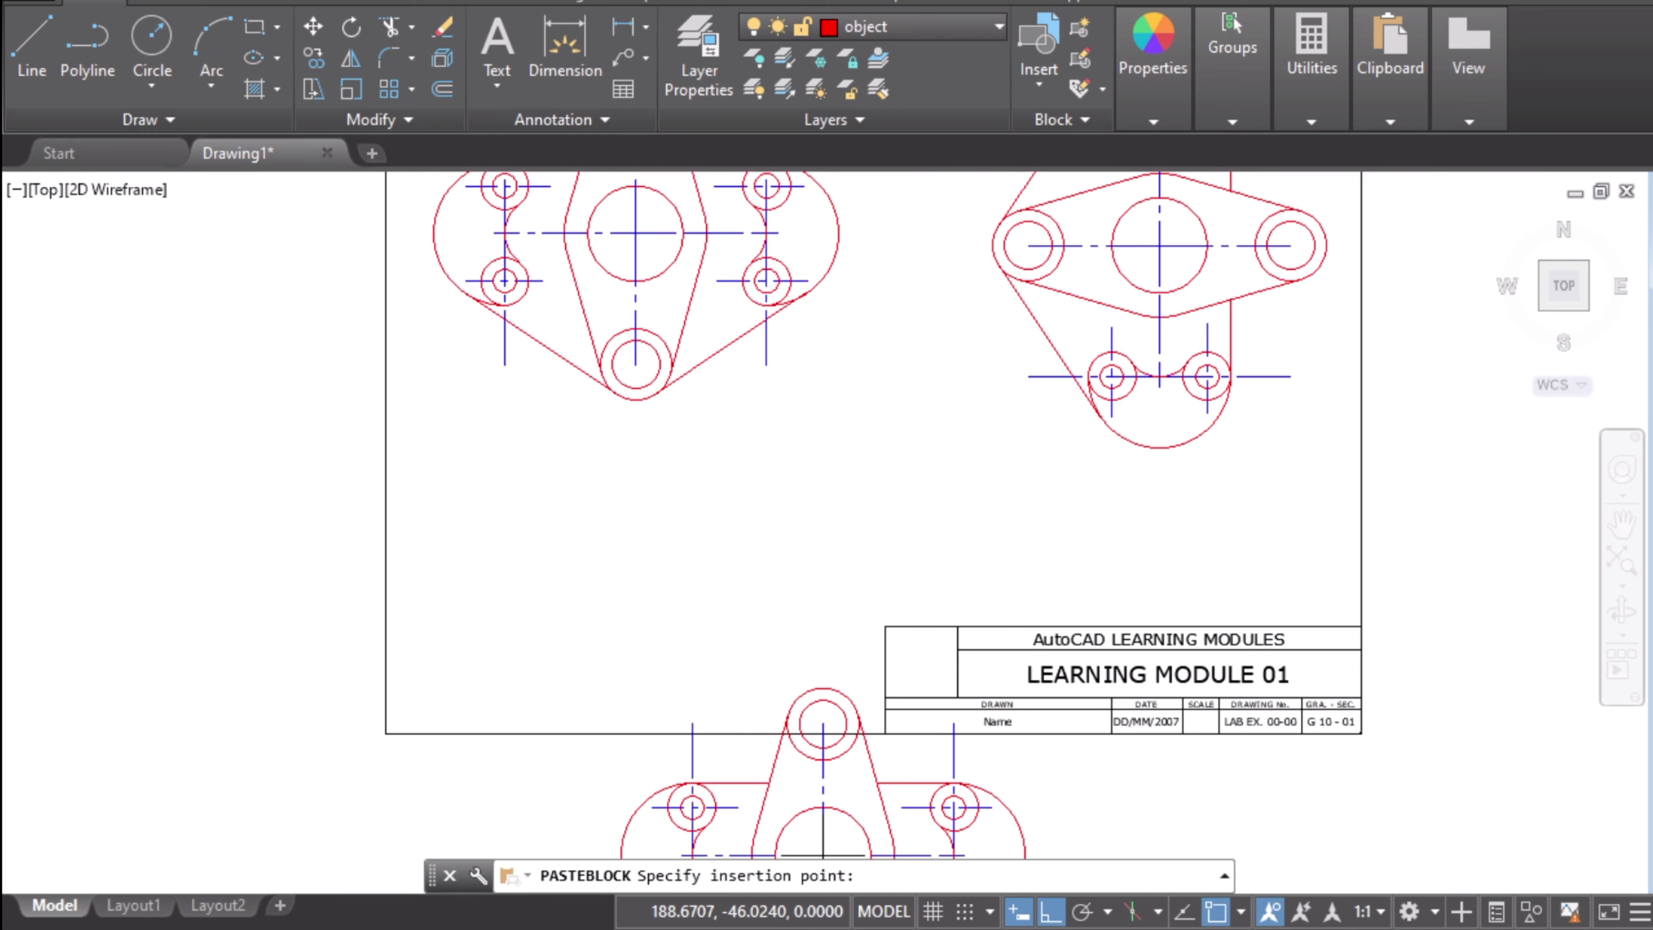
{"action": "key", "text": "alt+Tab"}
{"action": "key", "text": "alt+Tab"}
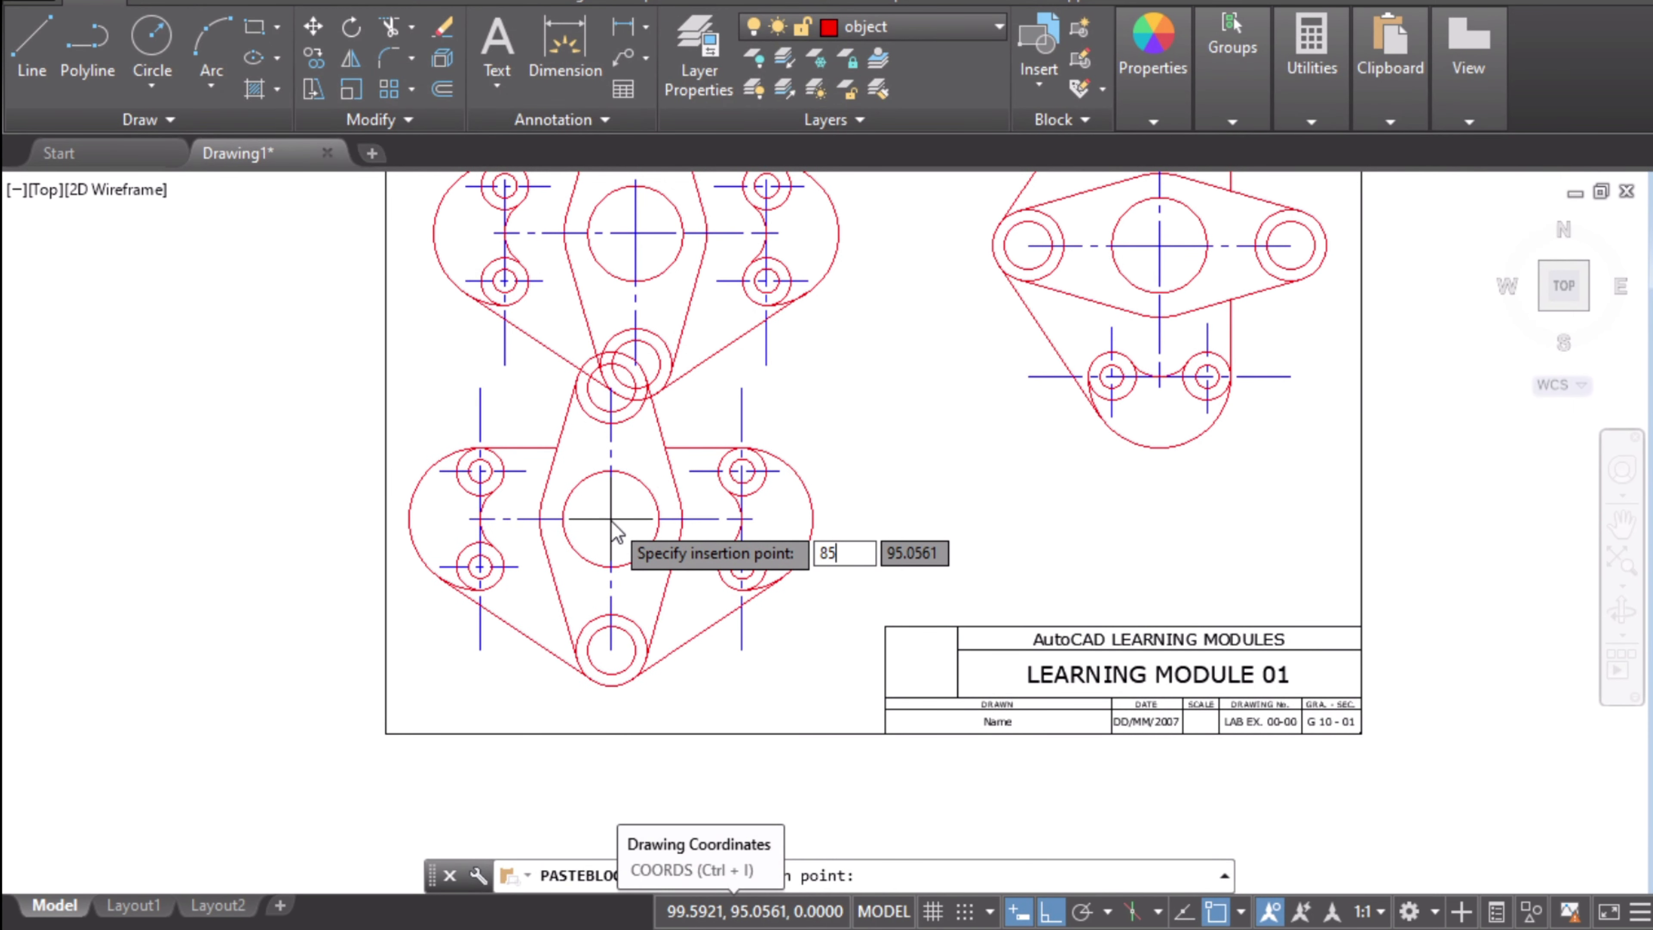
{"action": "type", "text": "85"}
{"action": "key", "text": "Tab"}
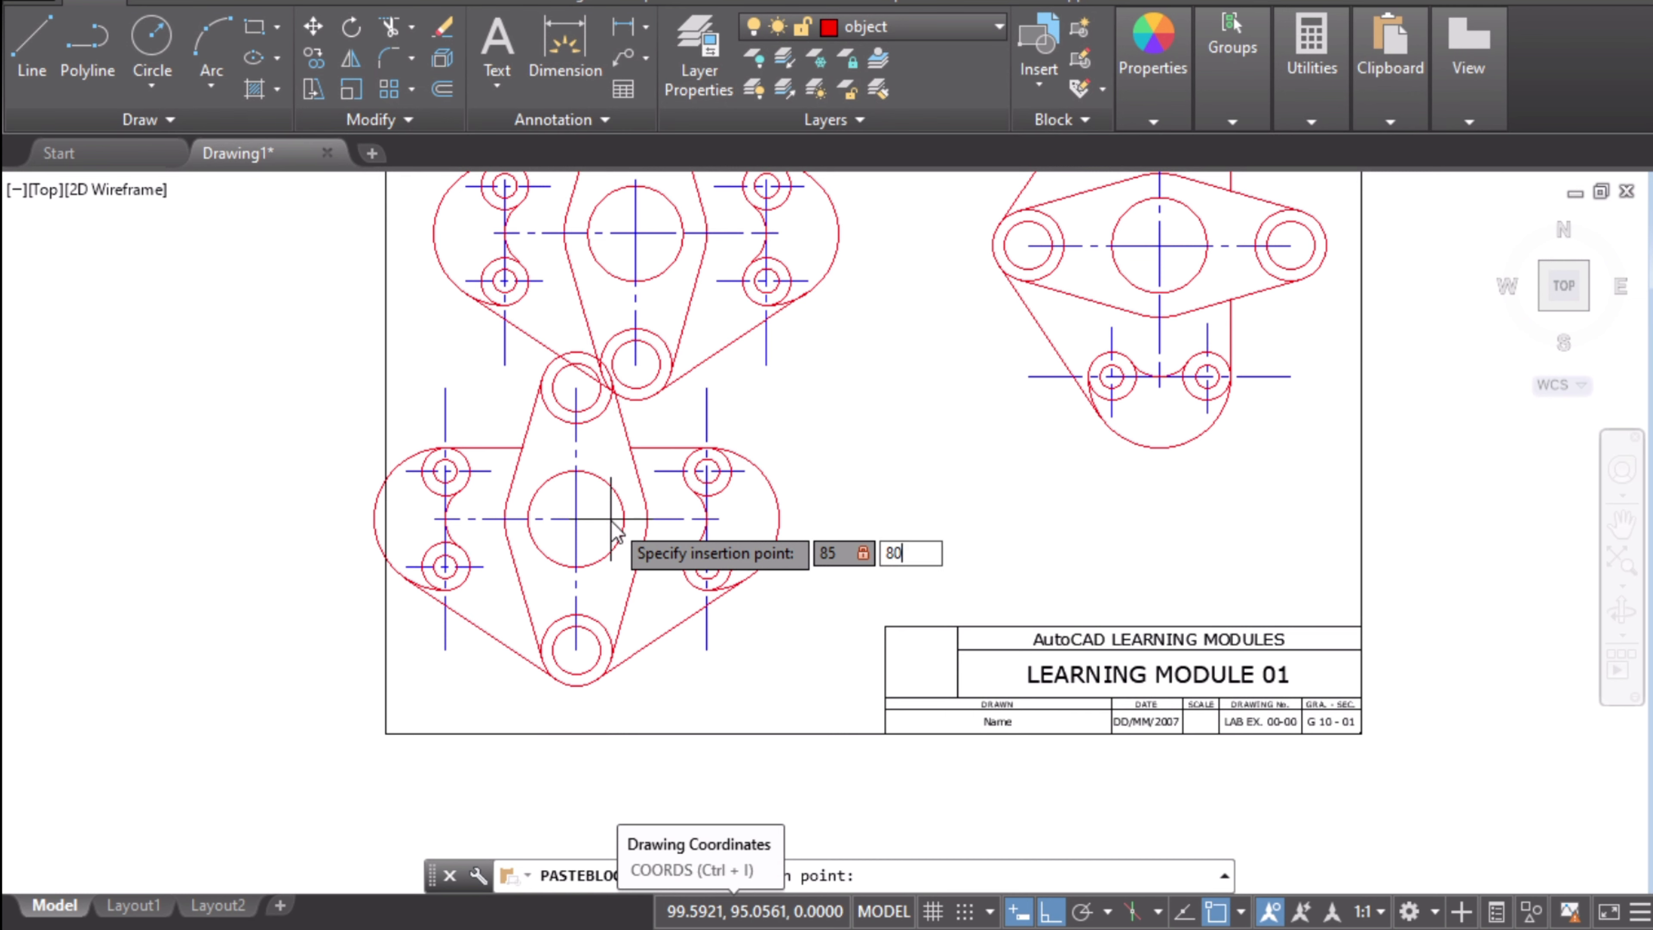
{"action": "key", "text": "Return"}
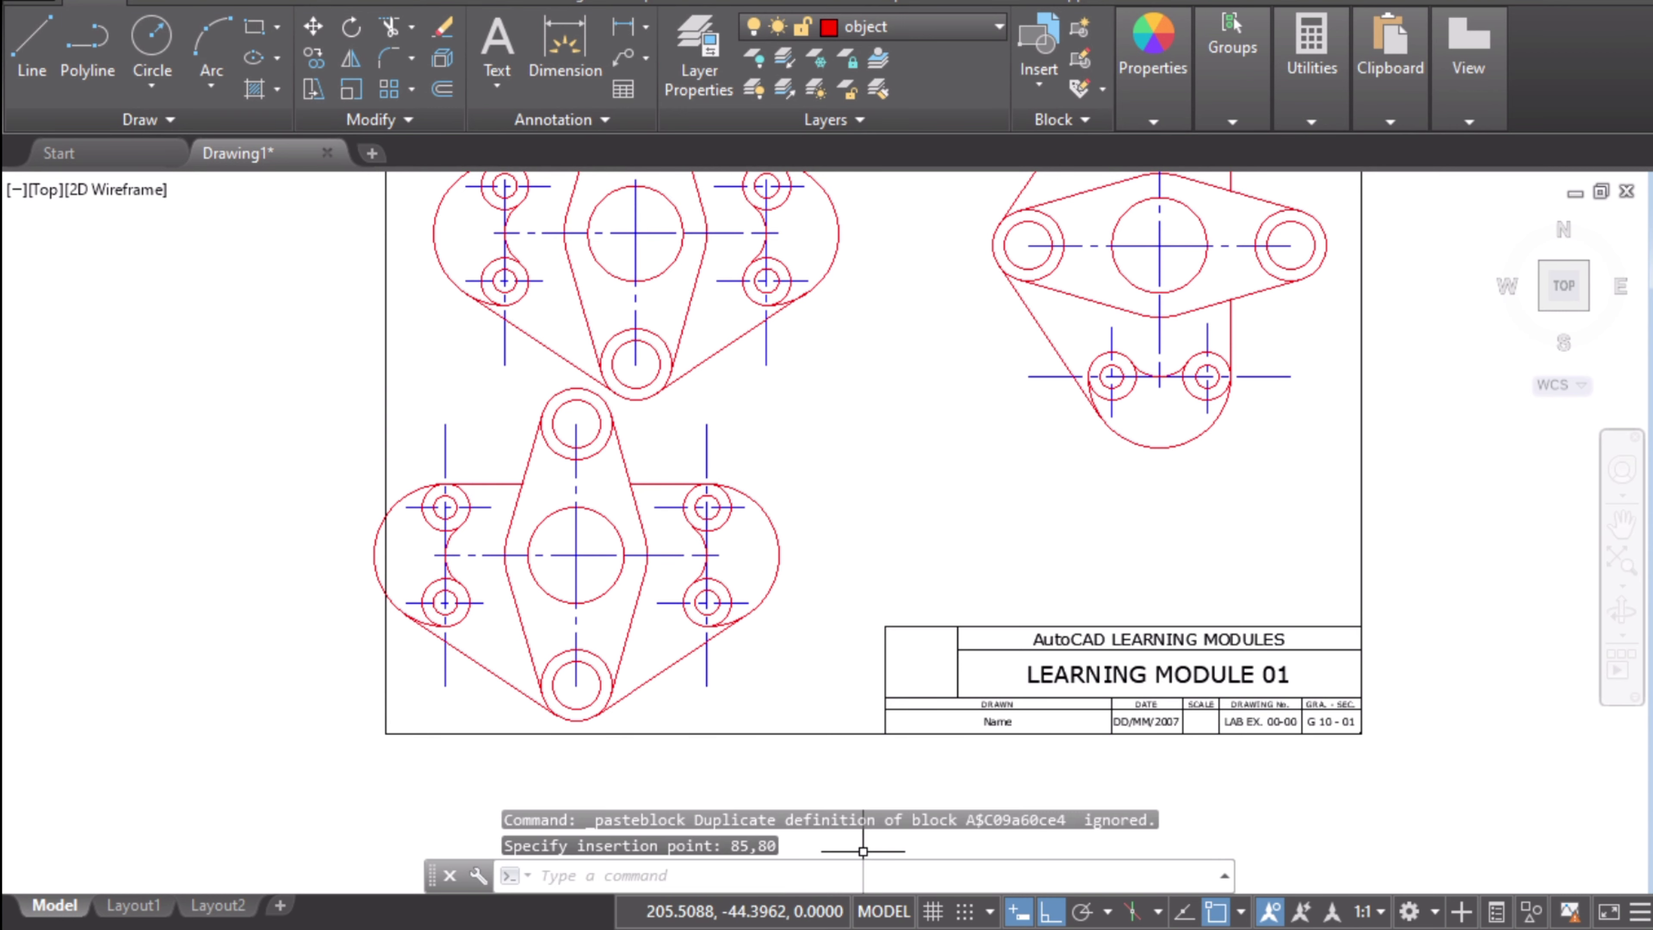
- Rotate the Fig. 3 block about its large circle's centre with Ortho off, using two points on its lower-left tangent line as Reference and 90 as new angle
{"action": "left_click", "coordinate": [917, 927]}
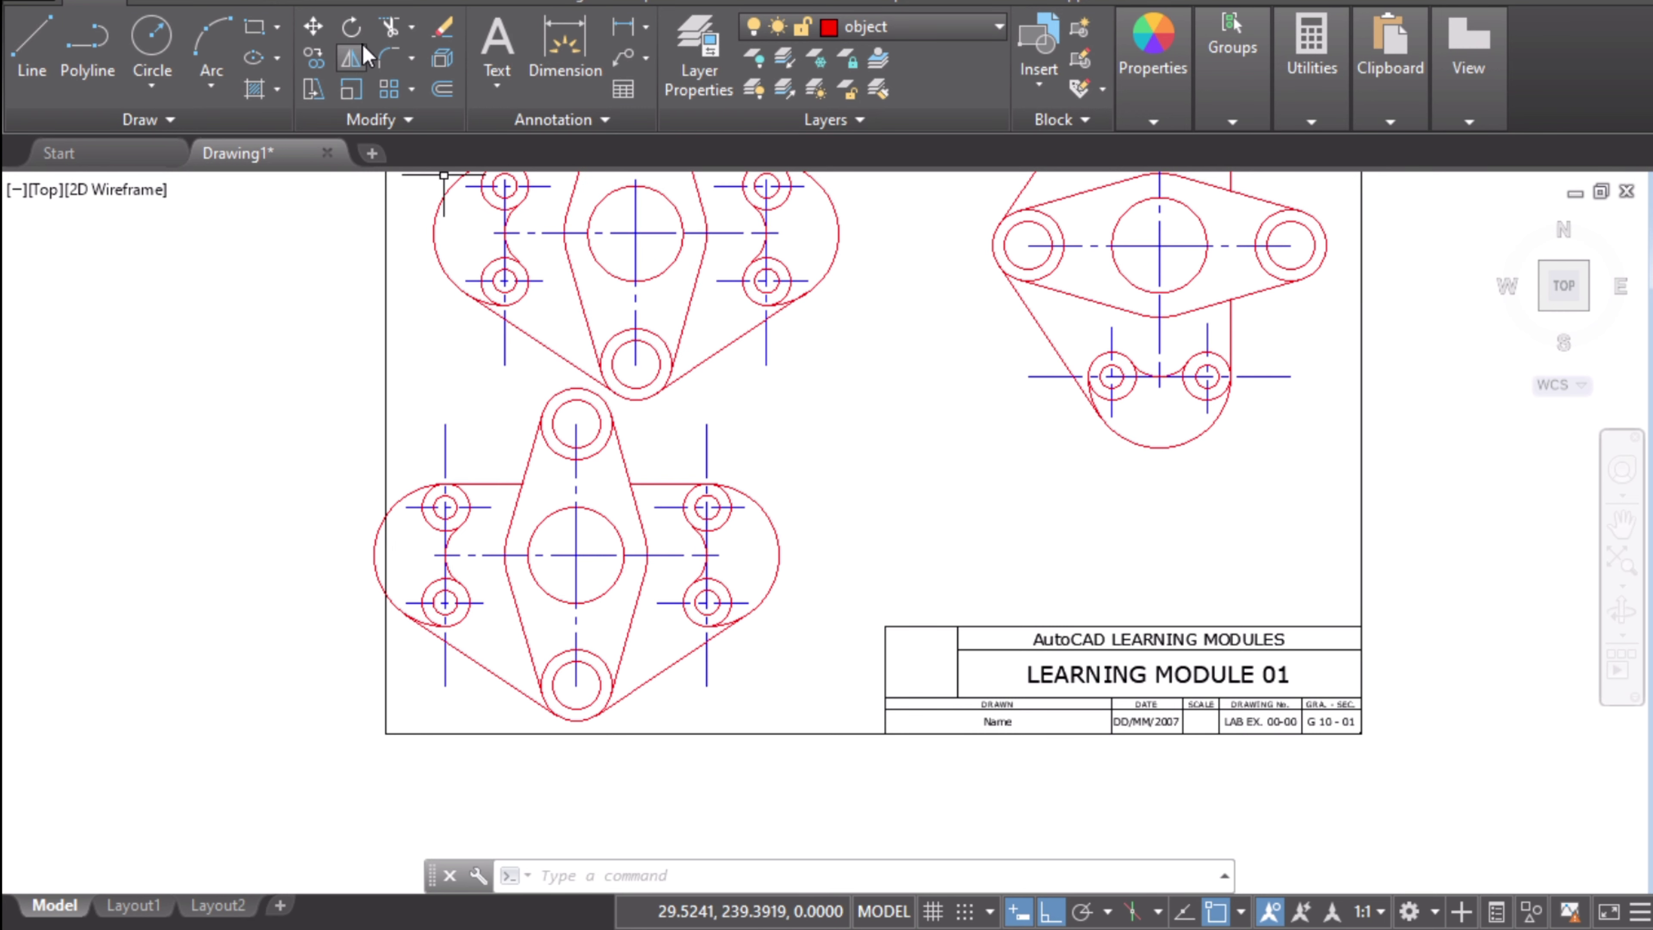
{"action": "left_click", "coordinate": [352, 29]}
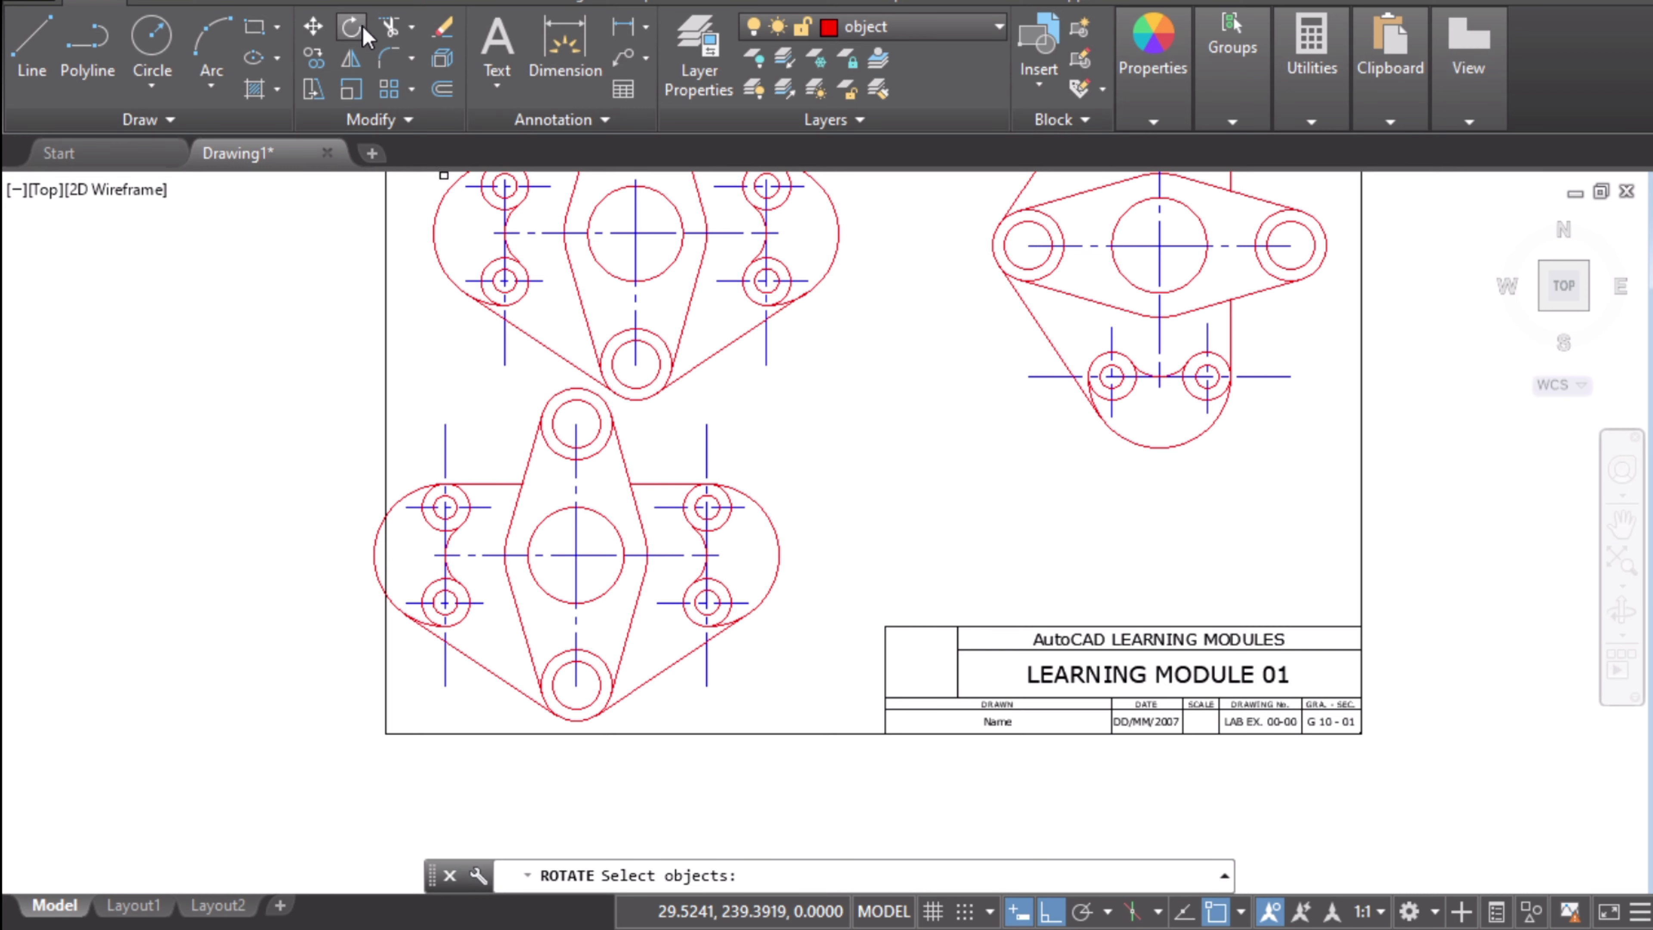
{"action": "left_click", "coordinate": [627, 472]}
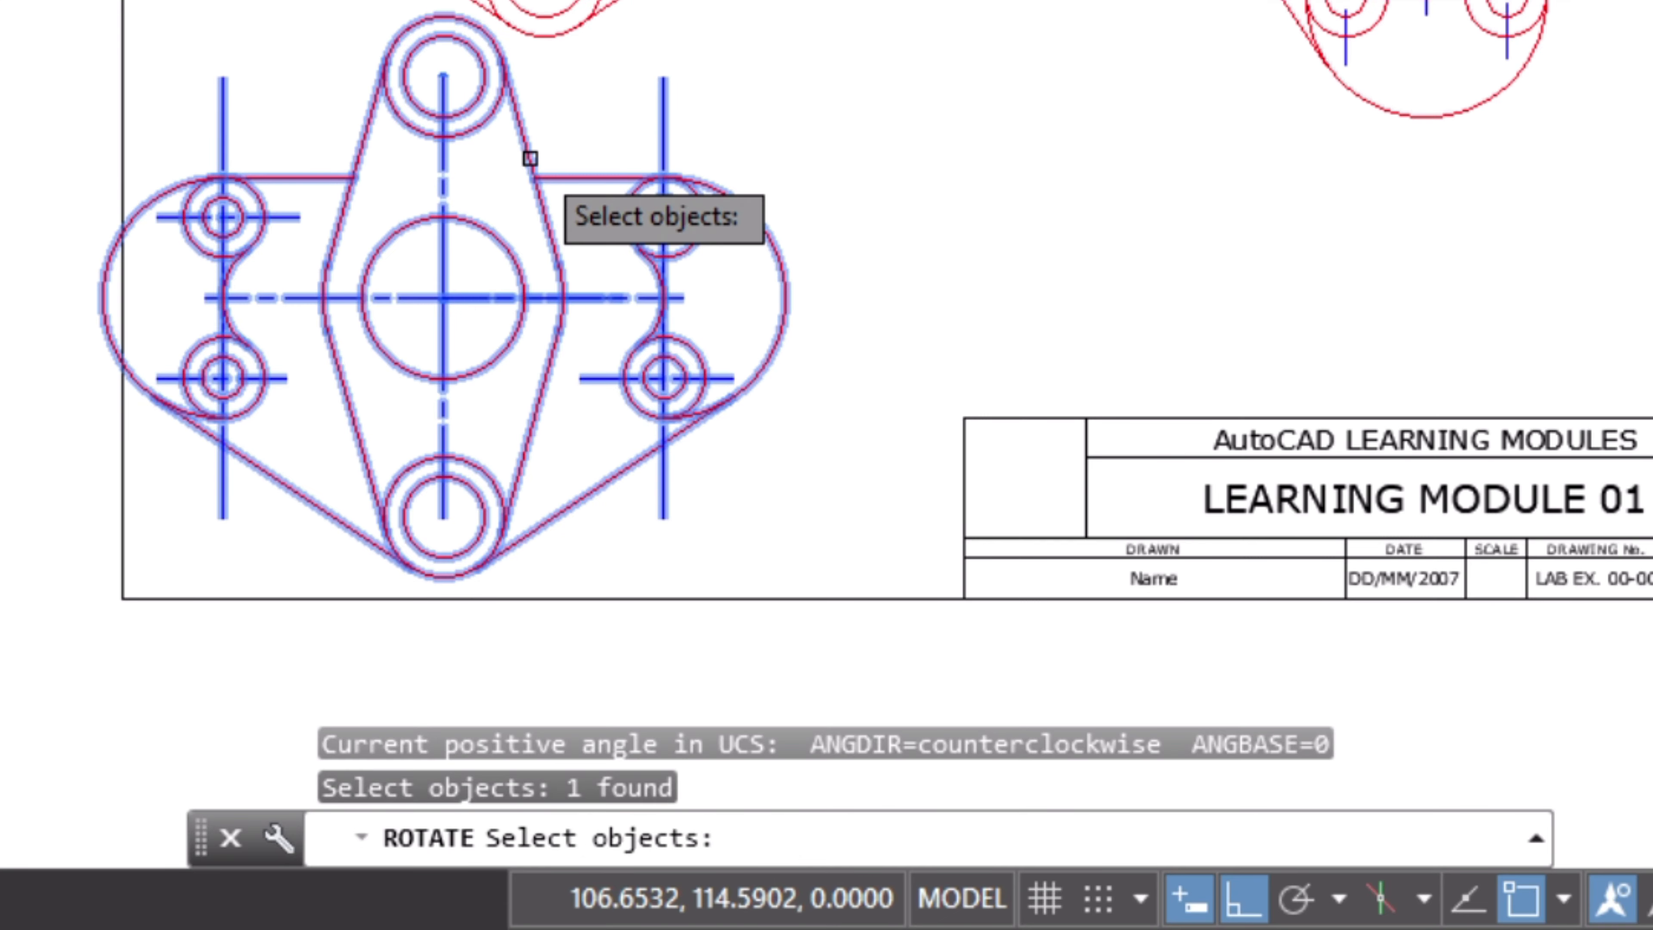
{"action": "key", "text": "Return"}
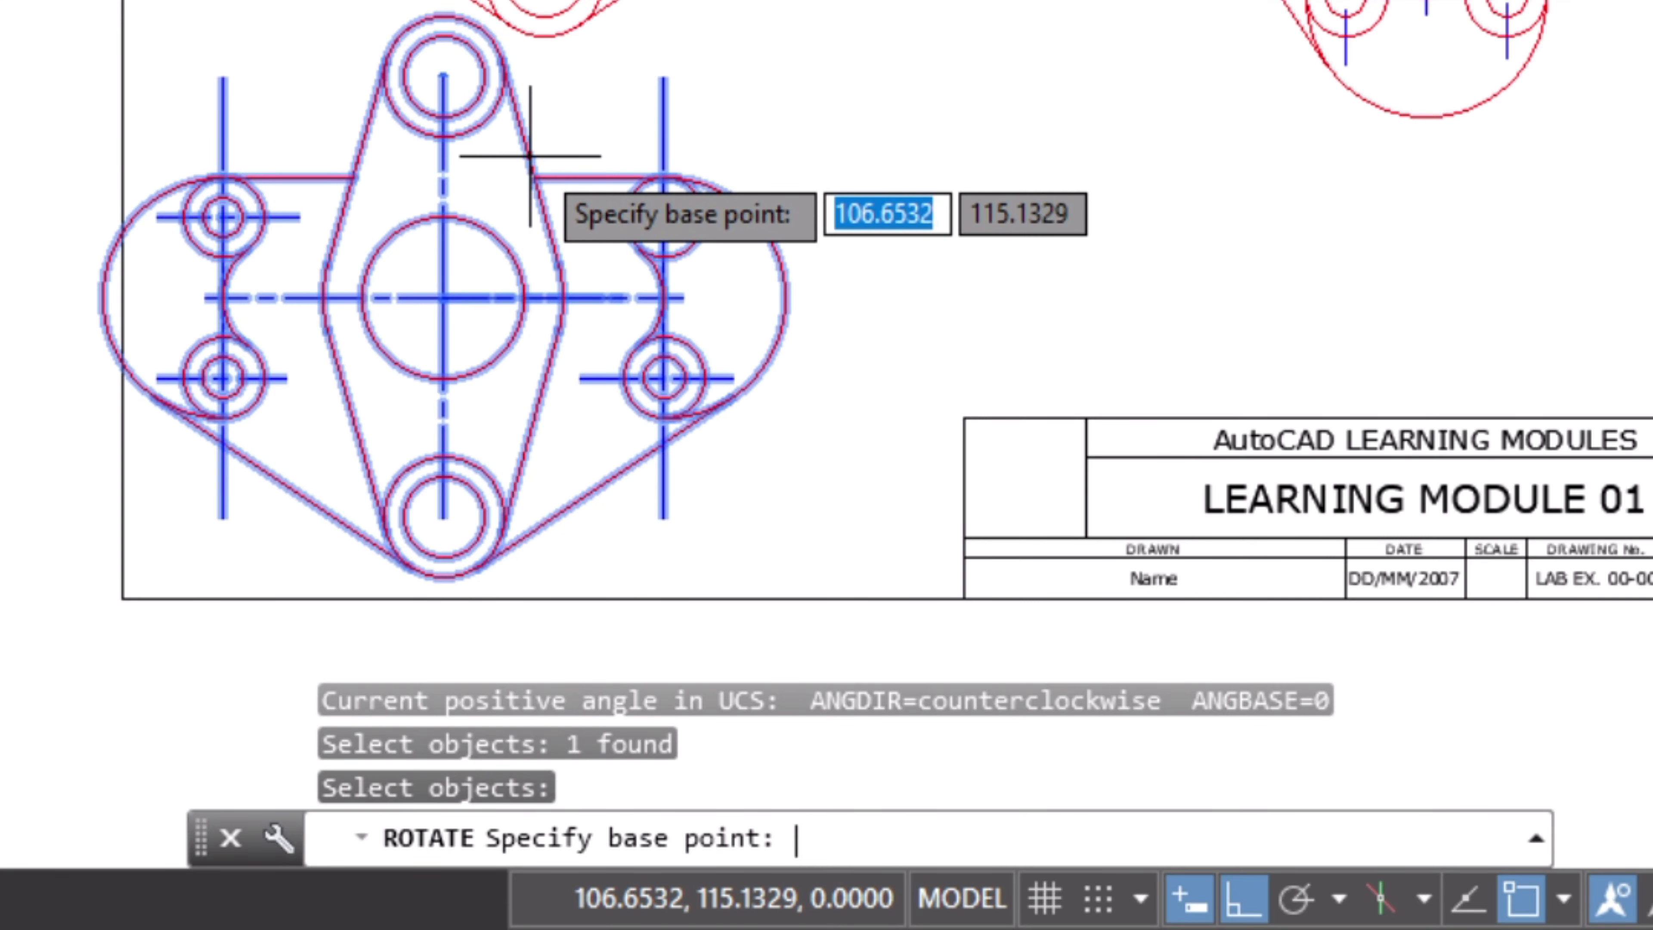
{"action": "left_click", "coordinate": [443, 298]}
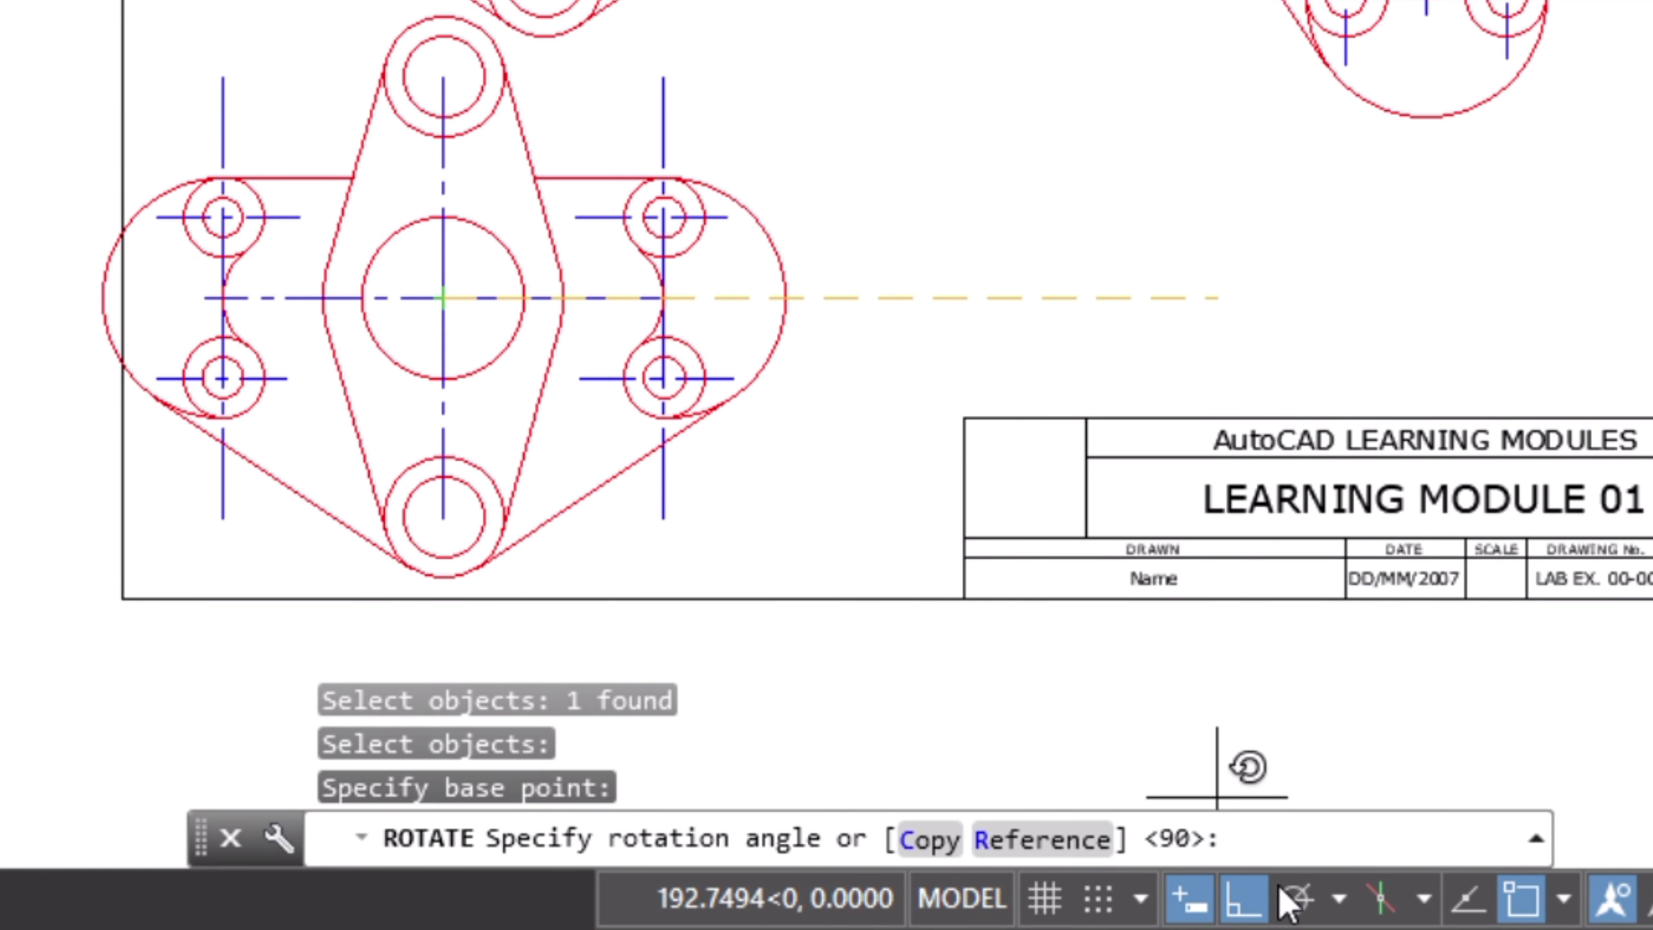
{"action": "left_click", "coordinate": [1243, 898]}
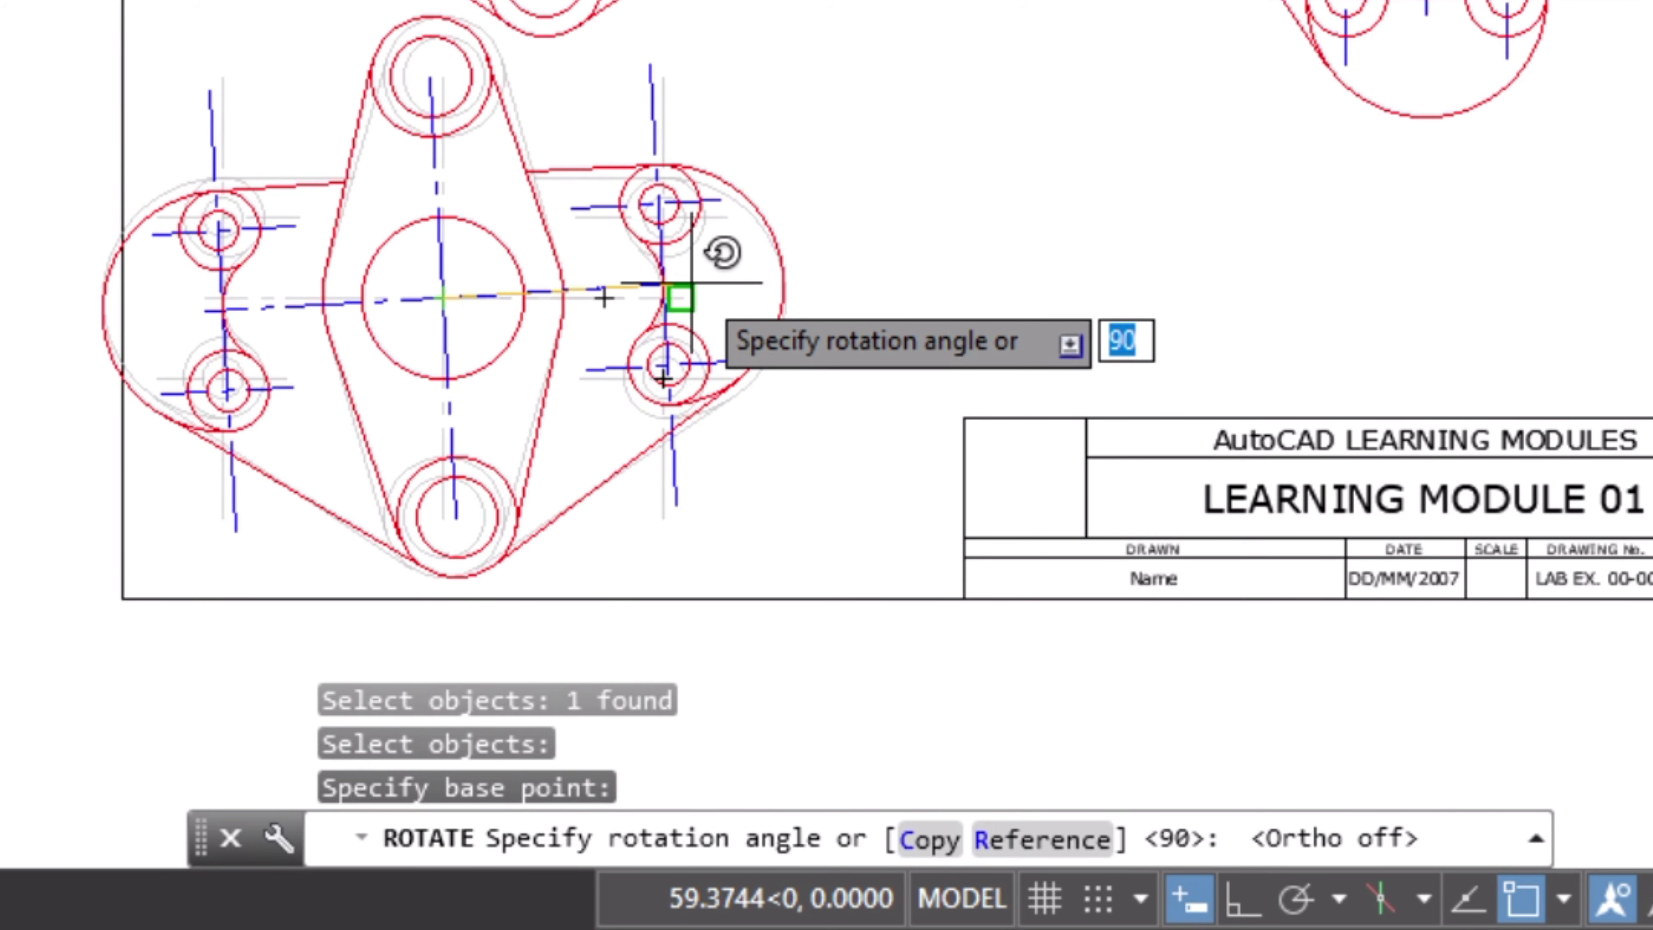
{"action": "left_click", "coordinate": [1031, 846]}
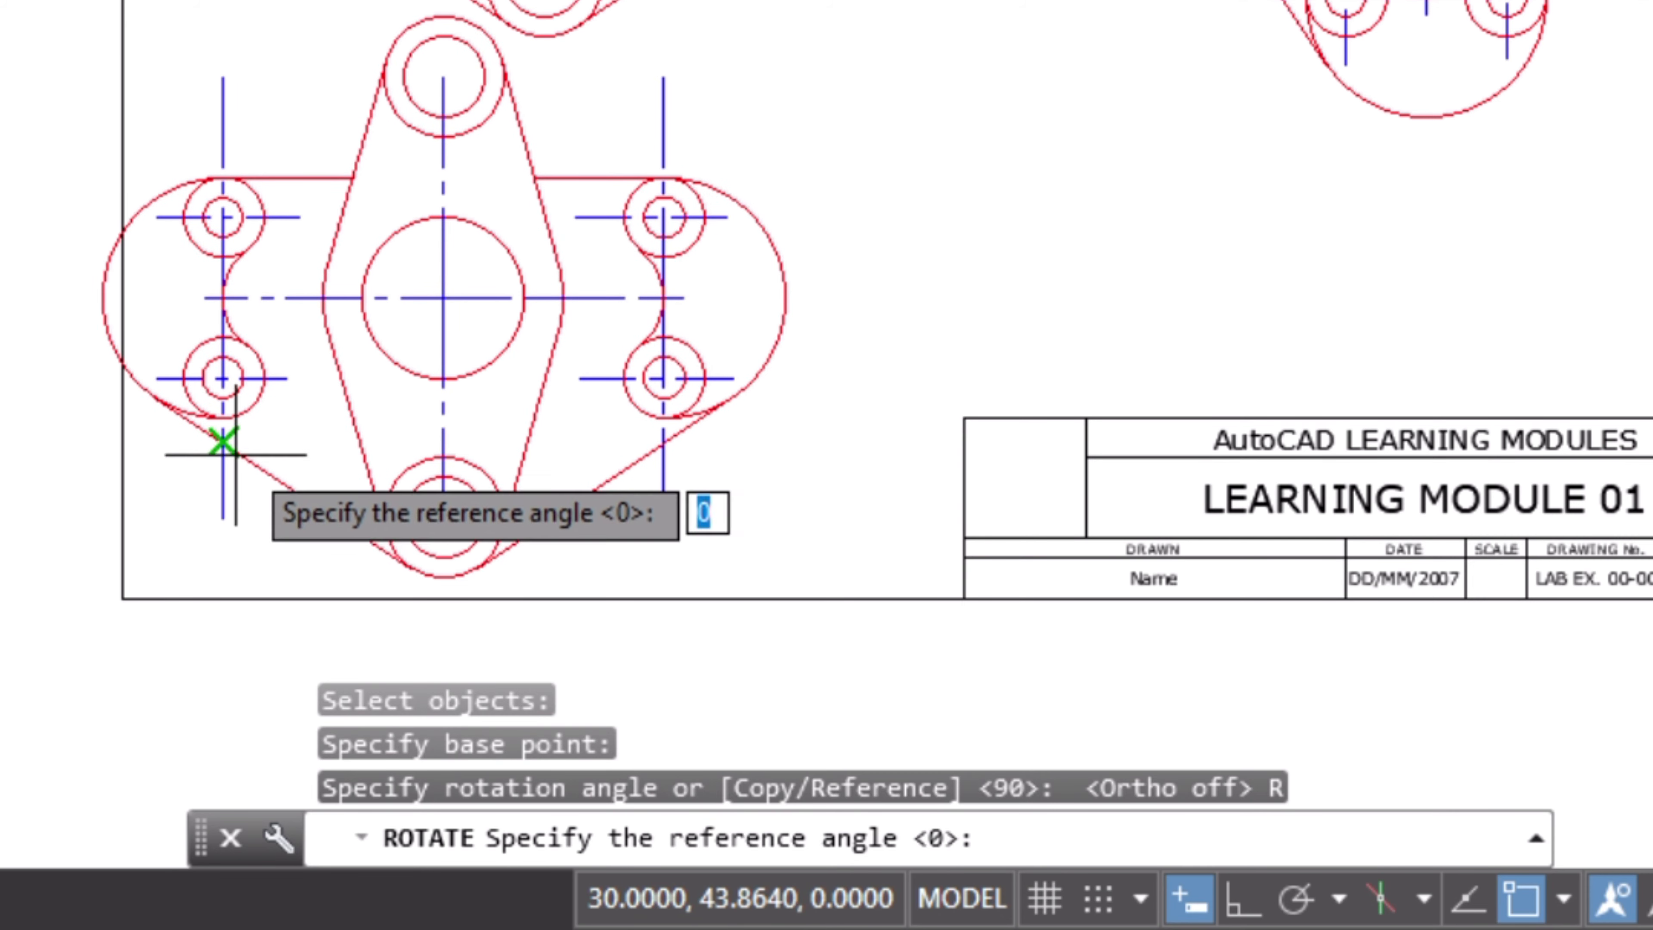
{"action": "scroll", "coordinate": [221, 435], "scroll_direction": "up", "scroll_amount": 3}
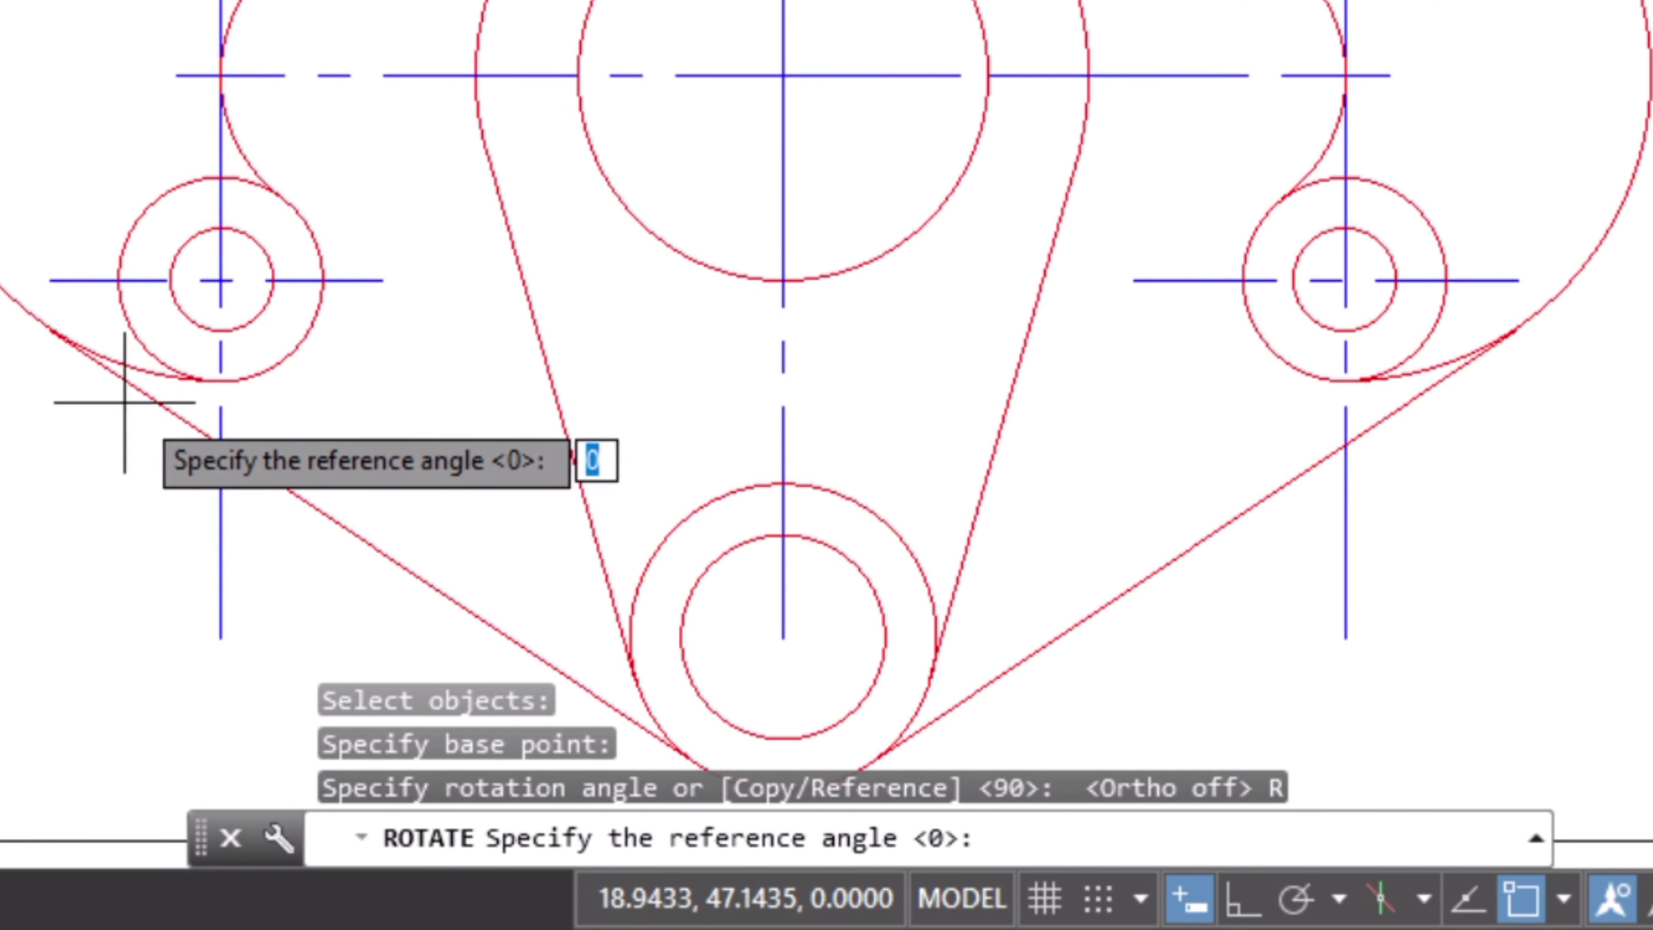
{"action": "left_click", "coordinate": [153, 391]}
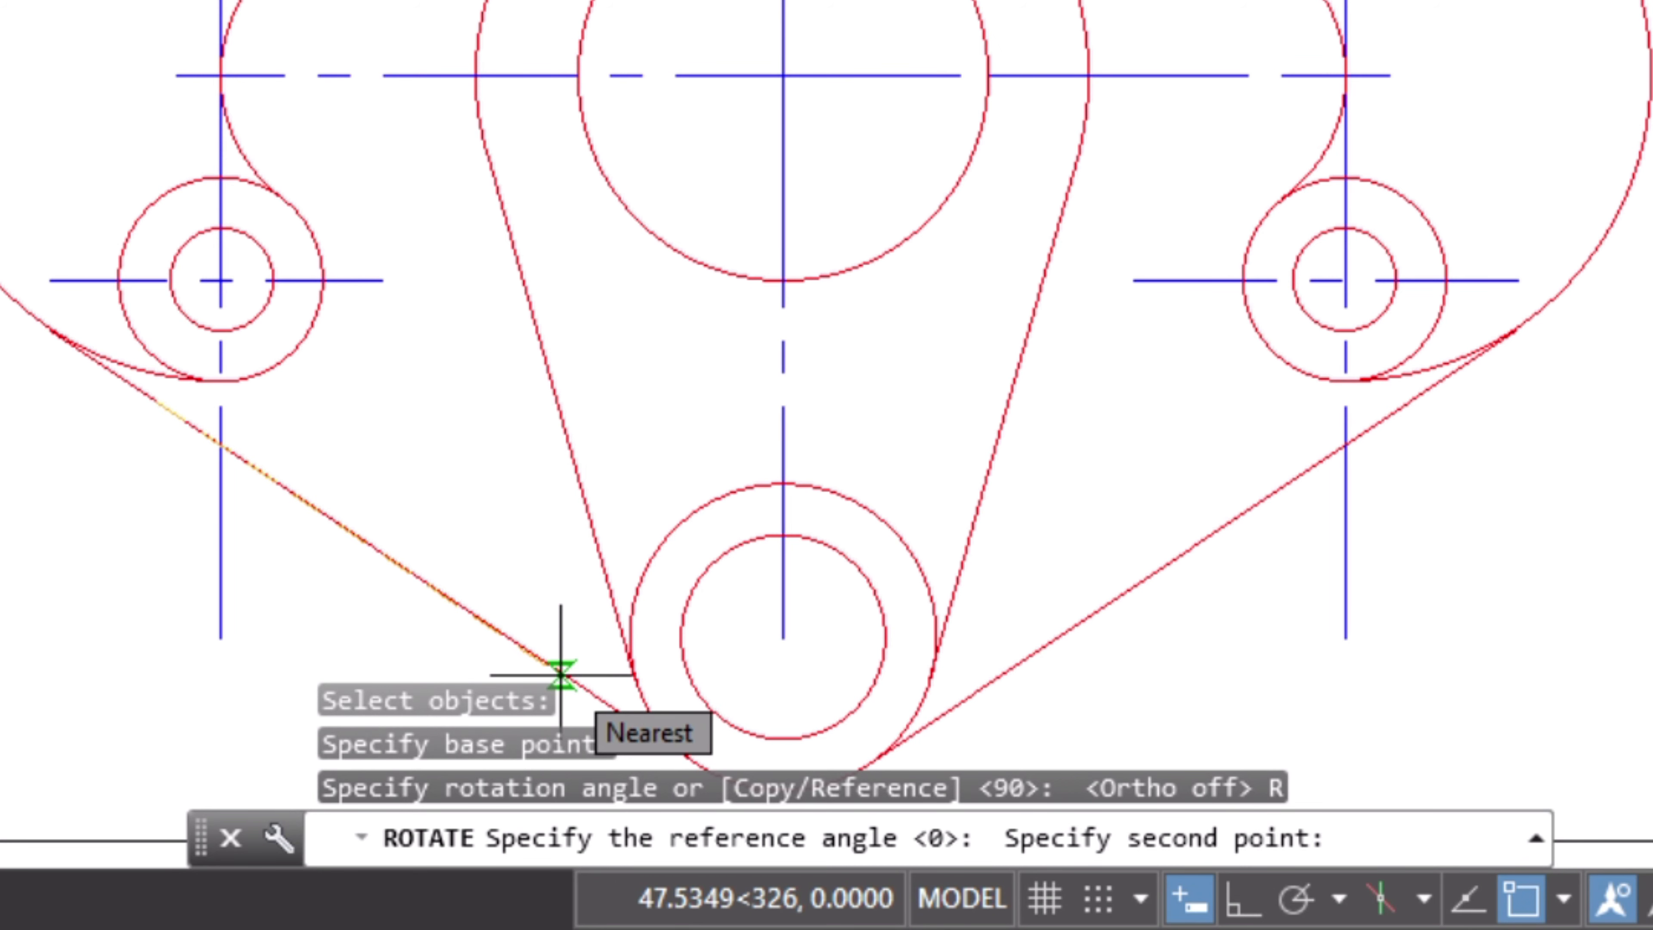
{"action": "left_click", "coordinate": [561, 674]}
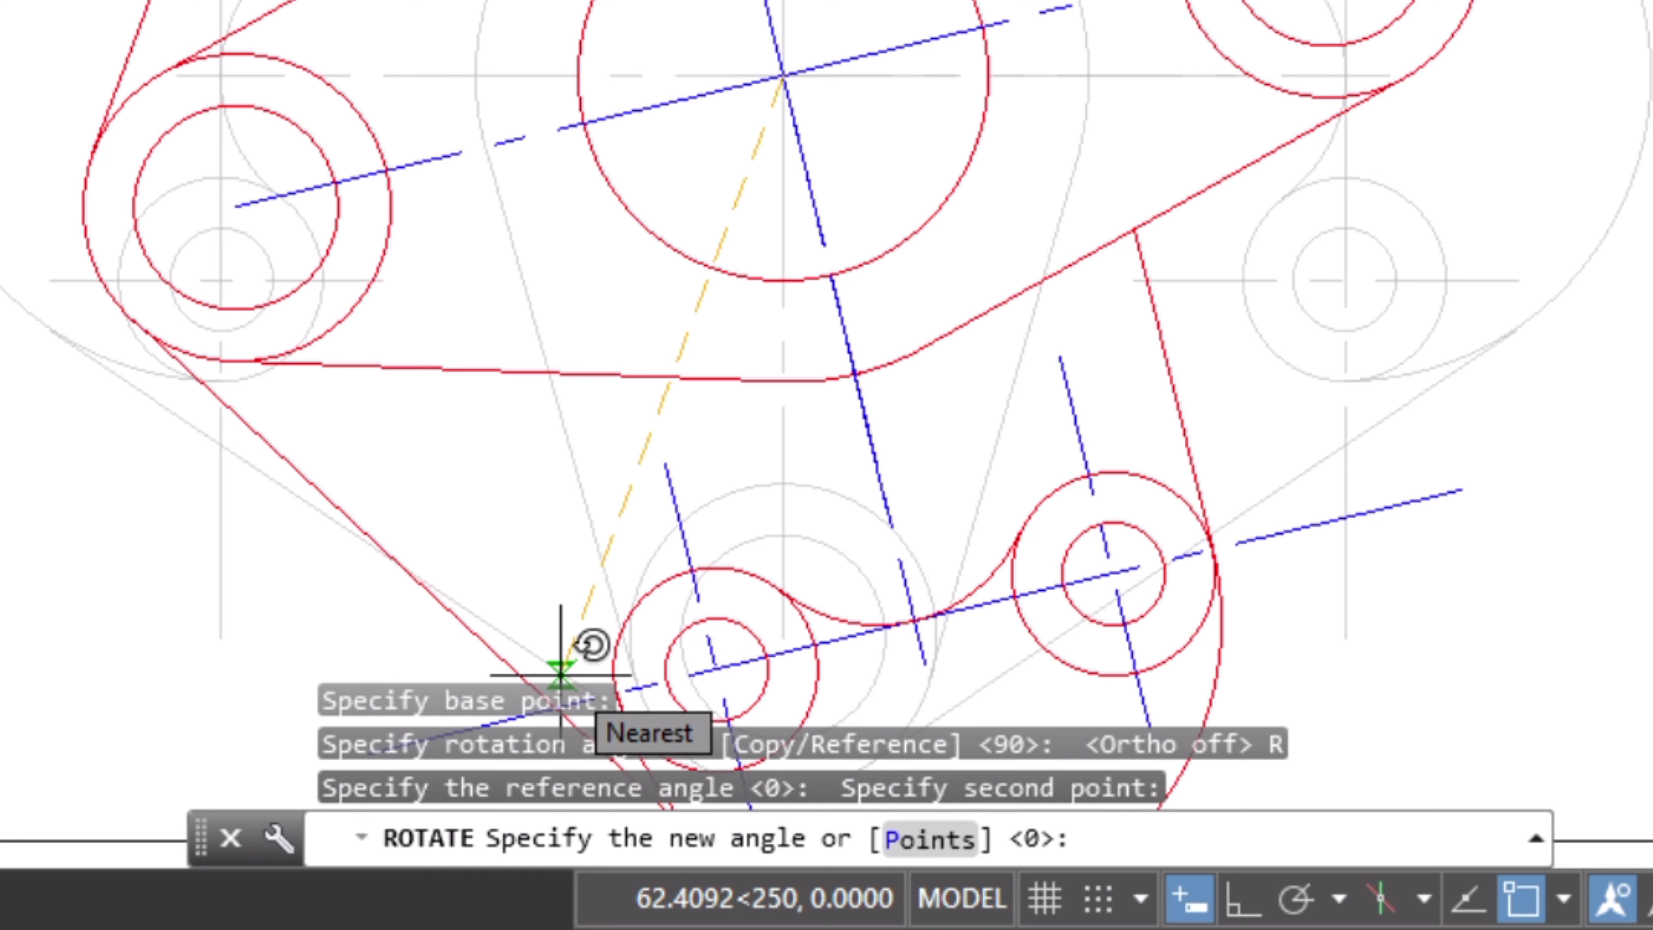
{"action": "type", "text": "90-"}
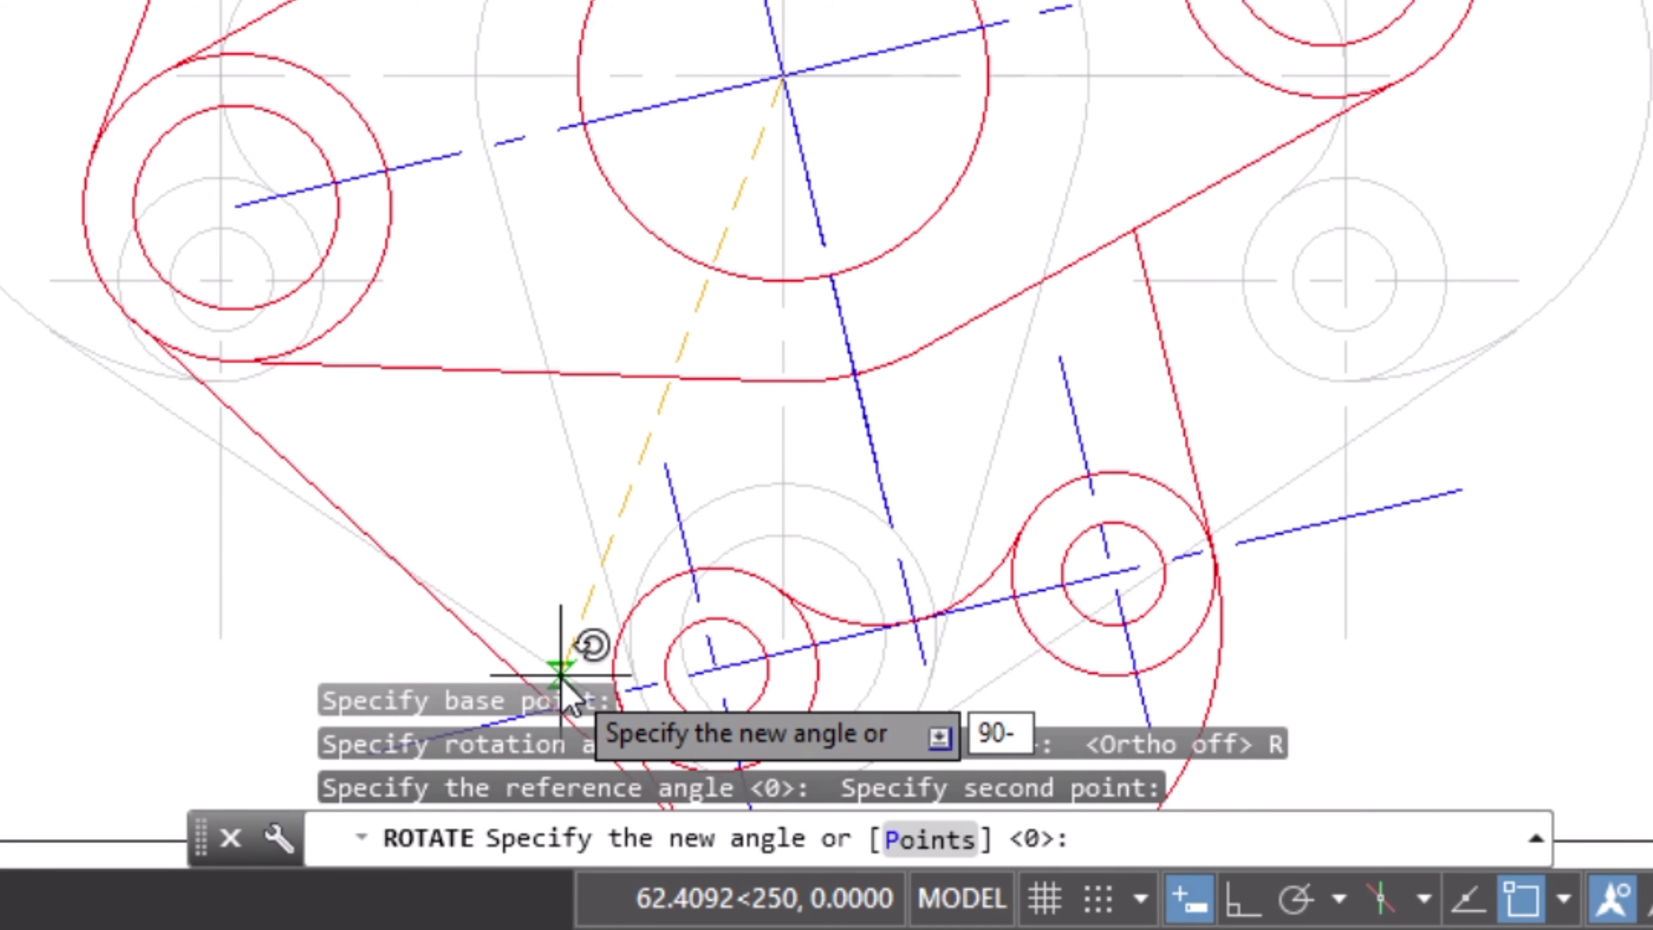
{"action": "key", "text": "Return"}
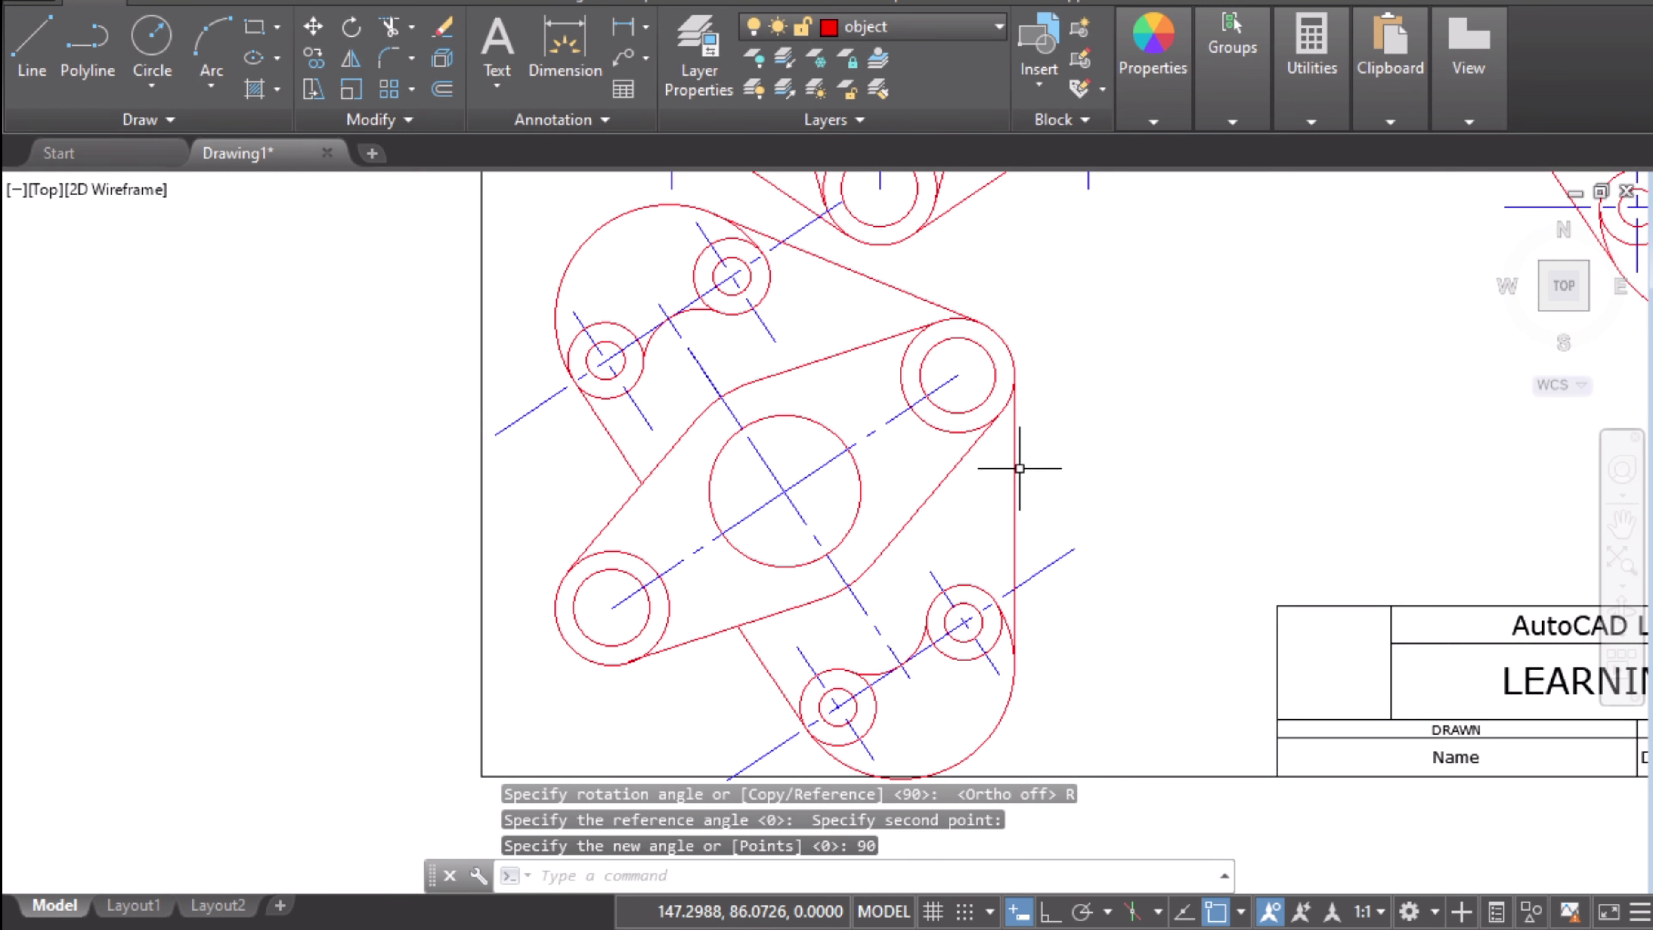
- Examine the rotated Fig. 3 block's vertical tangent edge and the arrangement of all three plates on the sheet
{"action": "left_click", "coordinate": [1016, 467]}
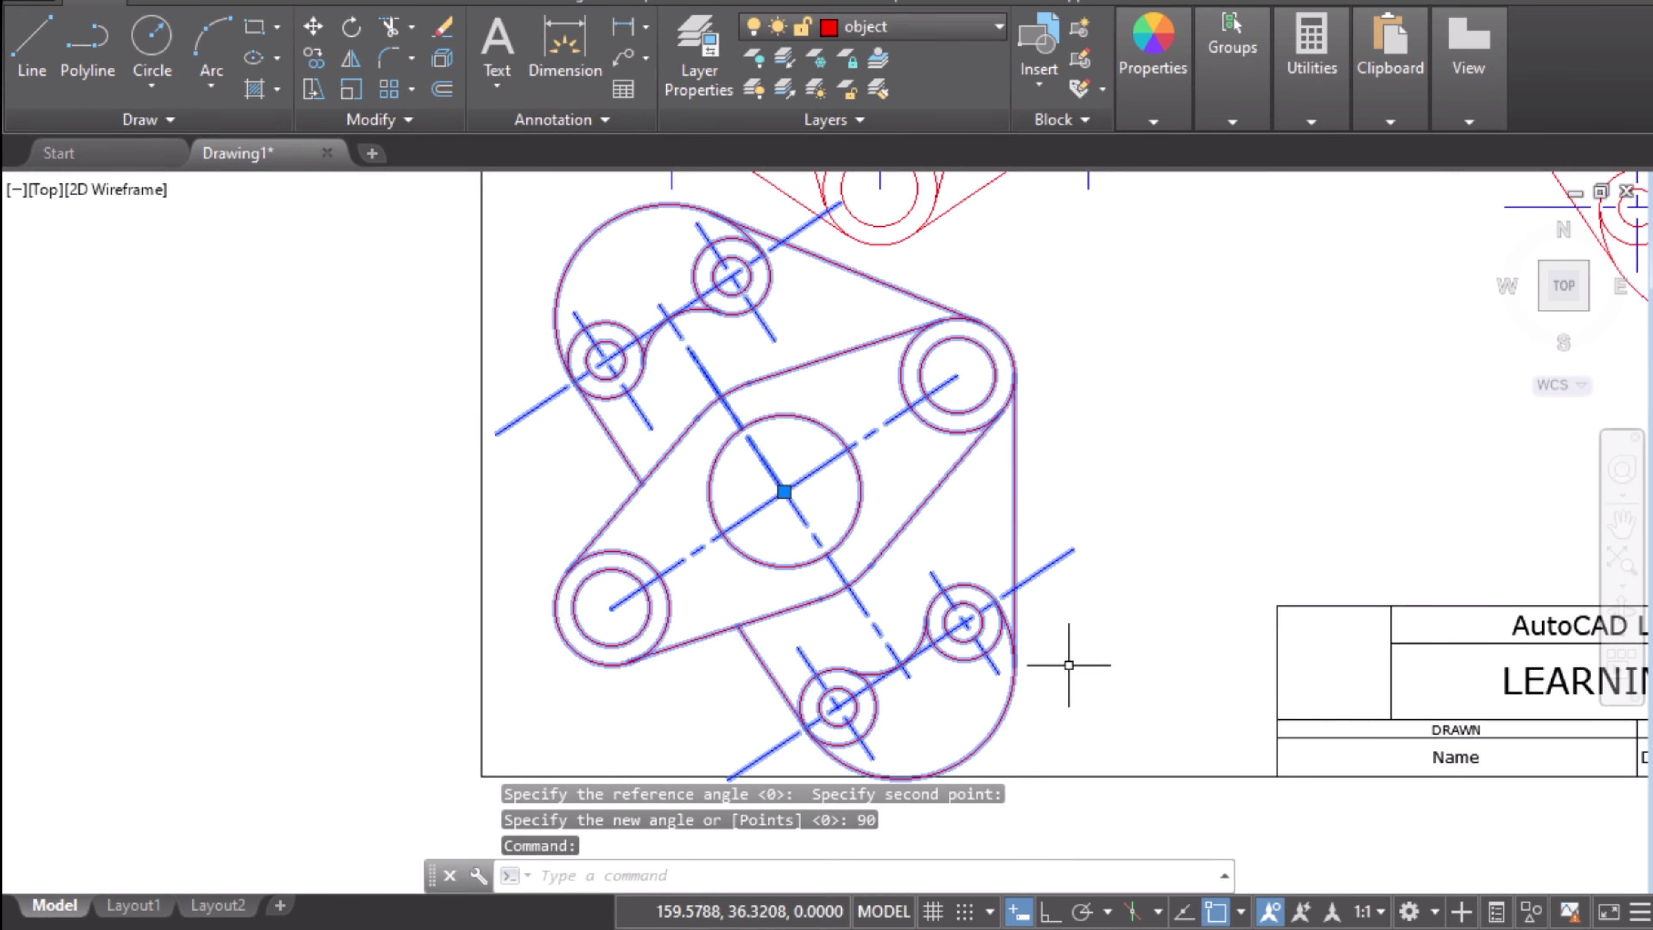
{"action": "scroll", "coordinate": [1113, 440], "scroll_direction": "down", "scroll_amount": 3}
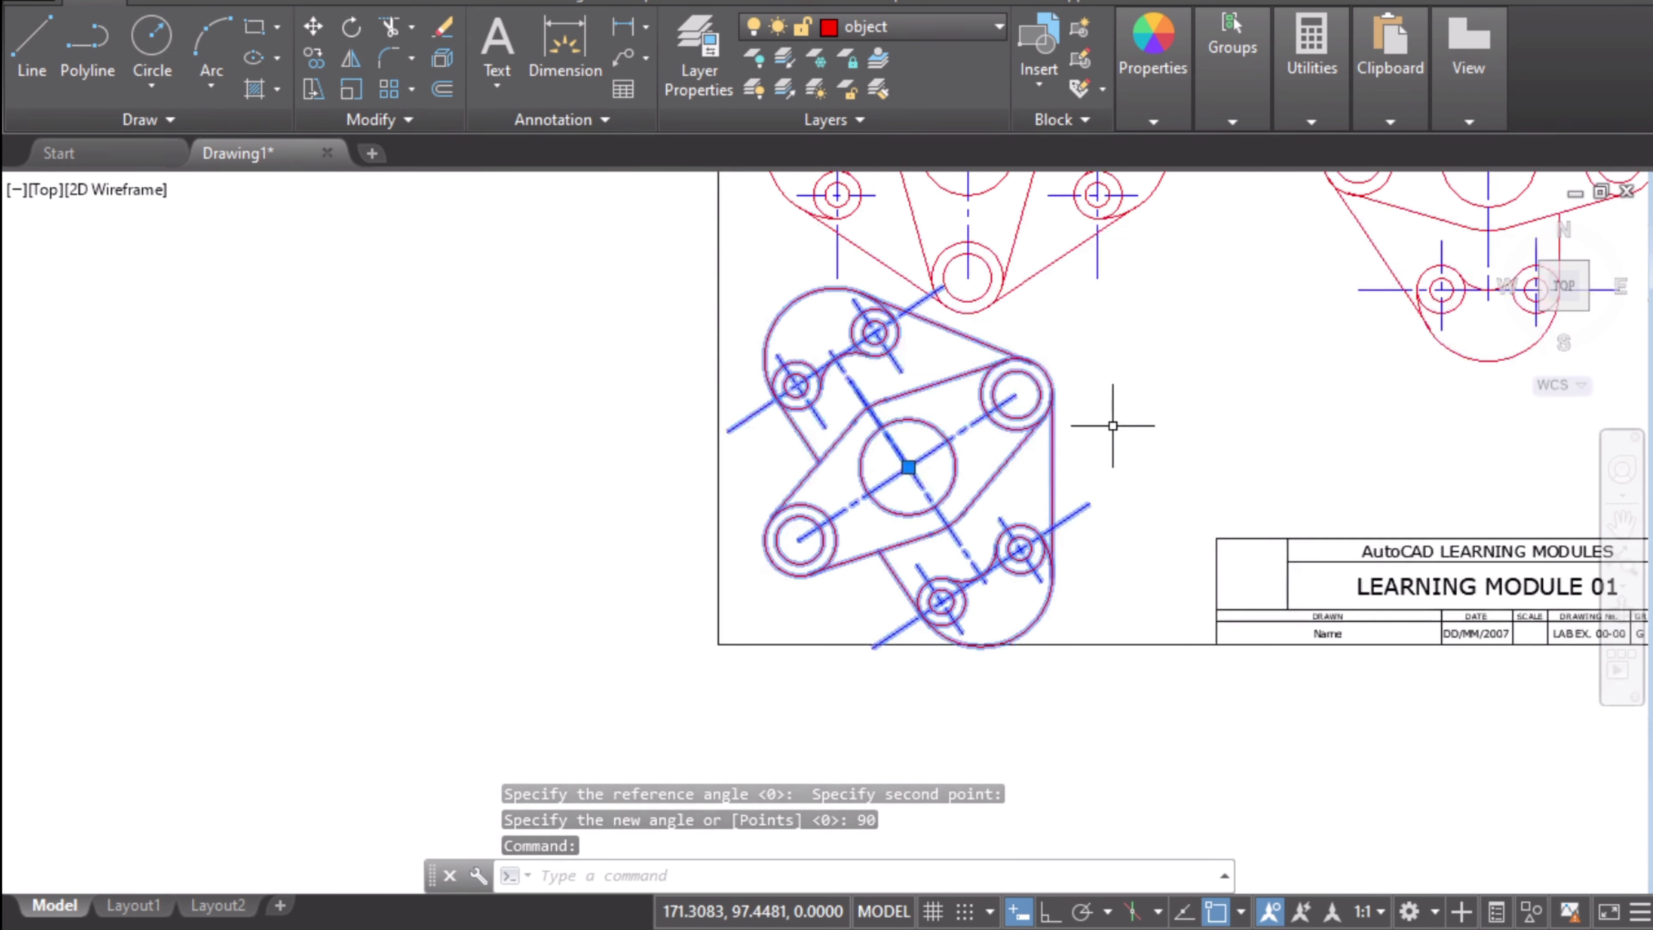
{"action": "middle_click_drag", "start_coordinate": [1247, 436], "coordinate": [845, 583]}
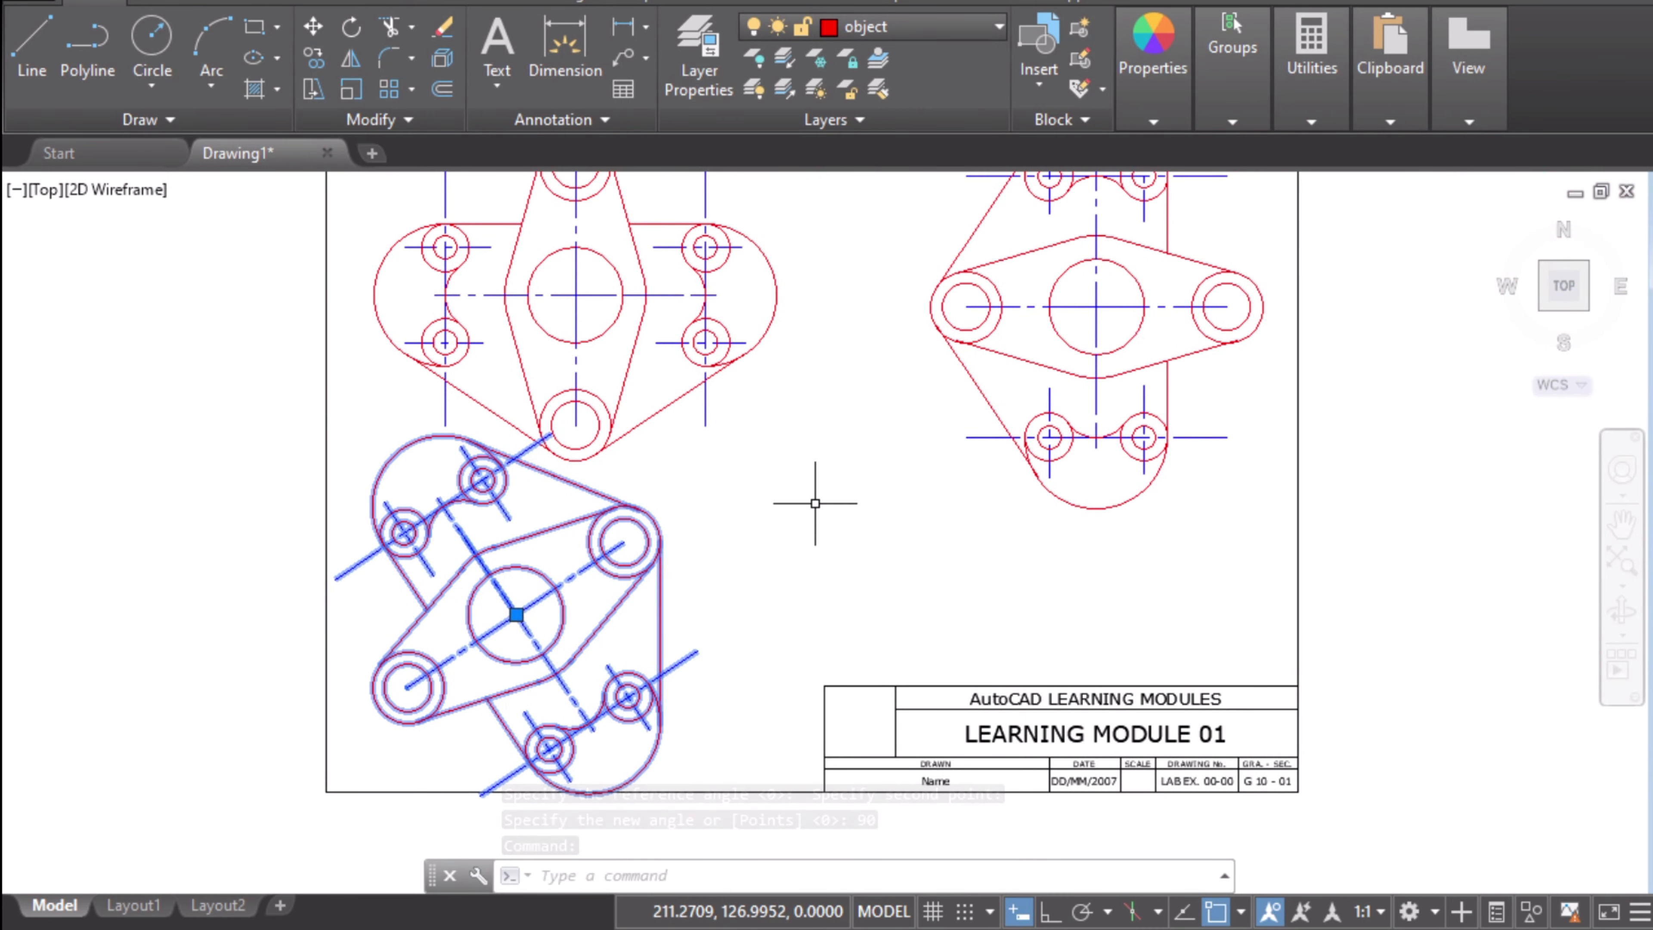
{"action": "key", "text": "Escape"}
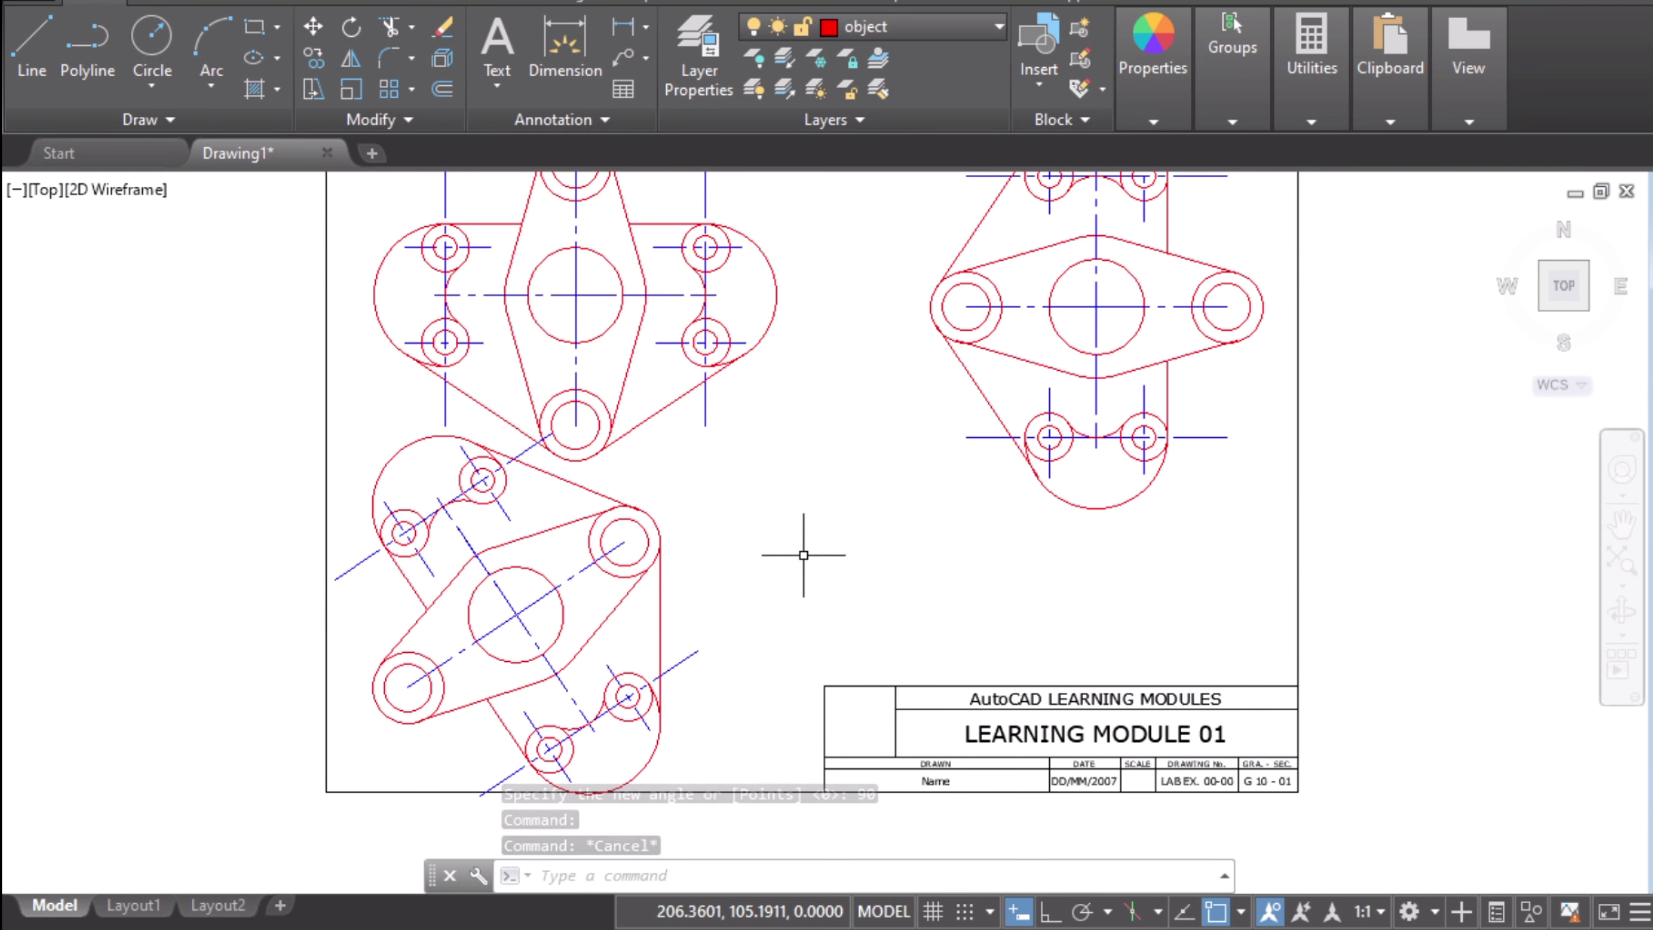
{"action": "scroll", "coordinate": [804, 554], "scroll_direction": "down", "scroll_amount": 3}
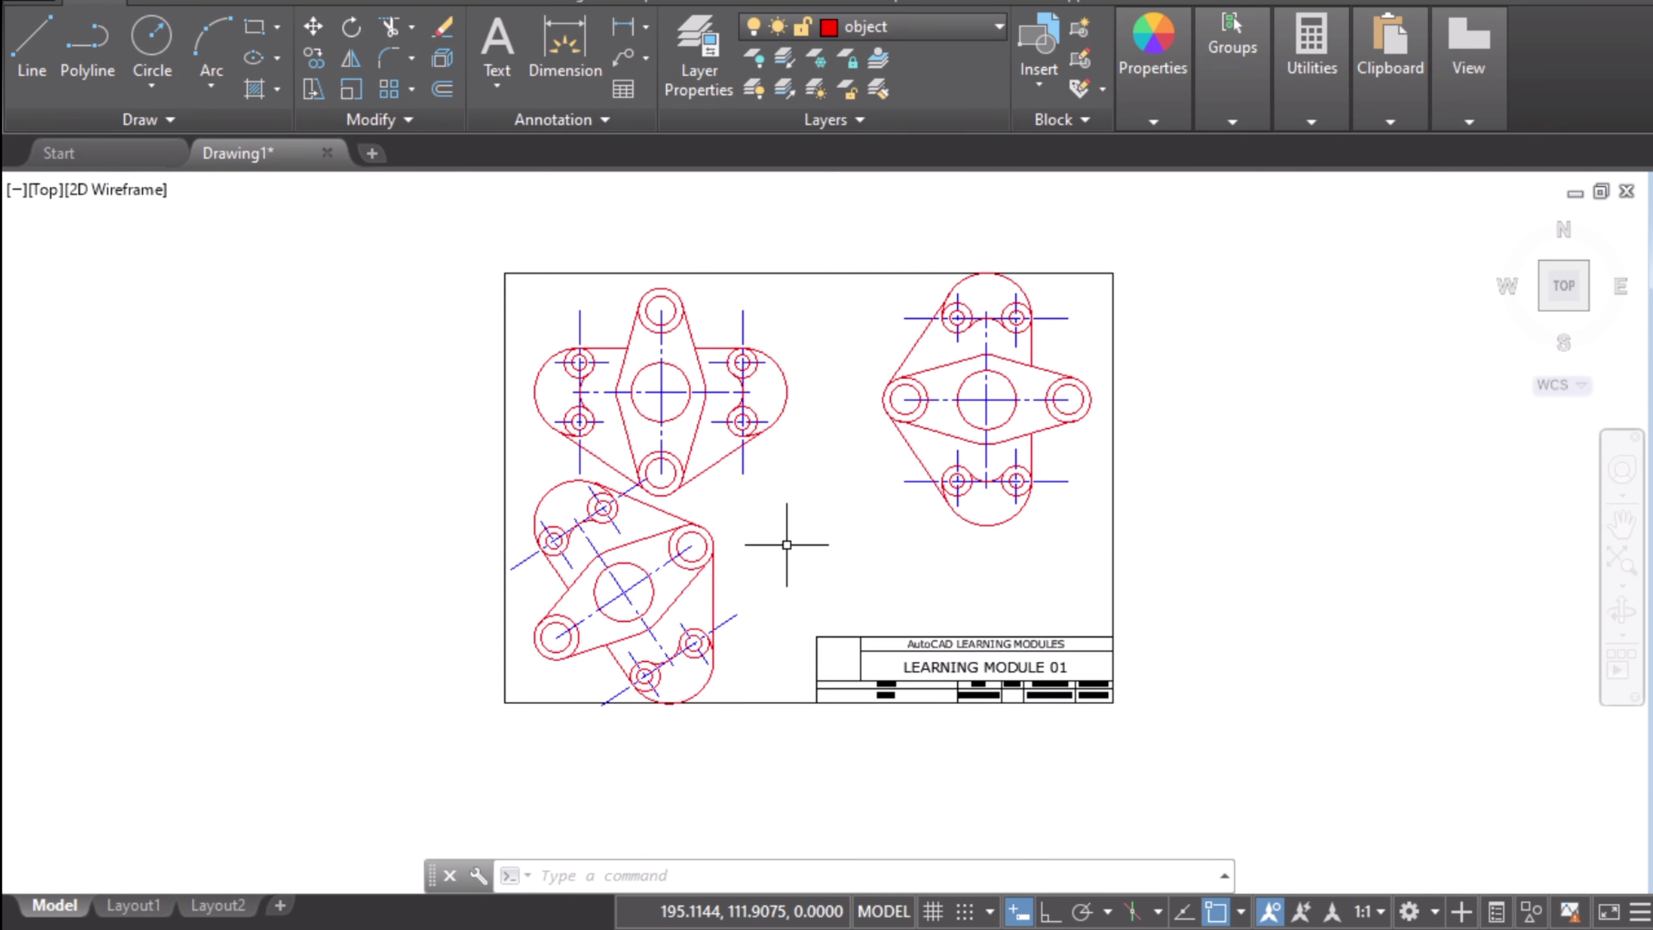
{"action": "scroll", "coordinate": [787, 548], "scroll_direction": "up", "scroll_amount": 2}
{"action": "middle_click_drag", "start_coordinate": [808, 535], "coordinate": [787, 599]}
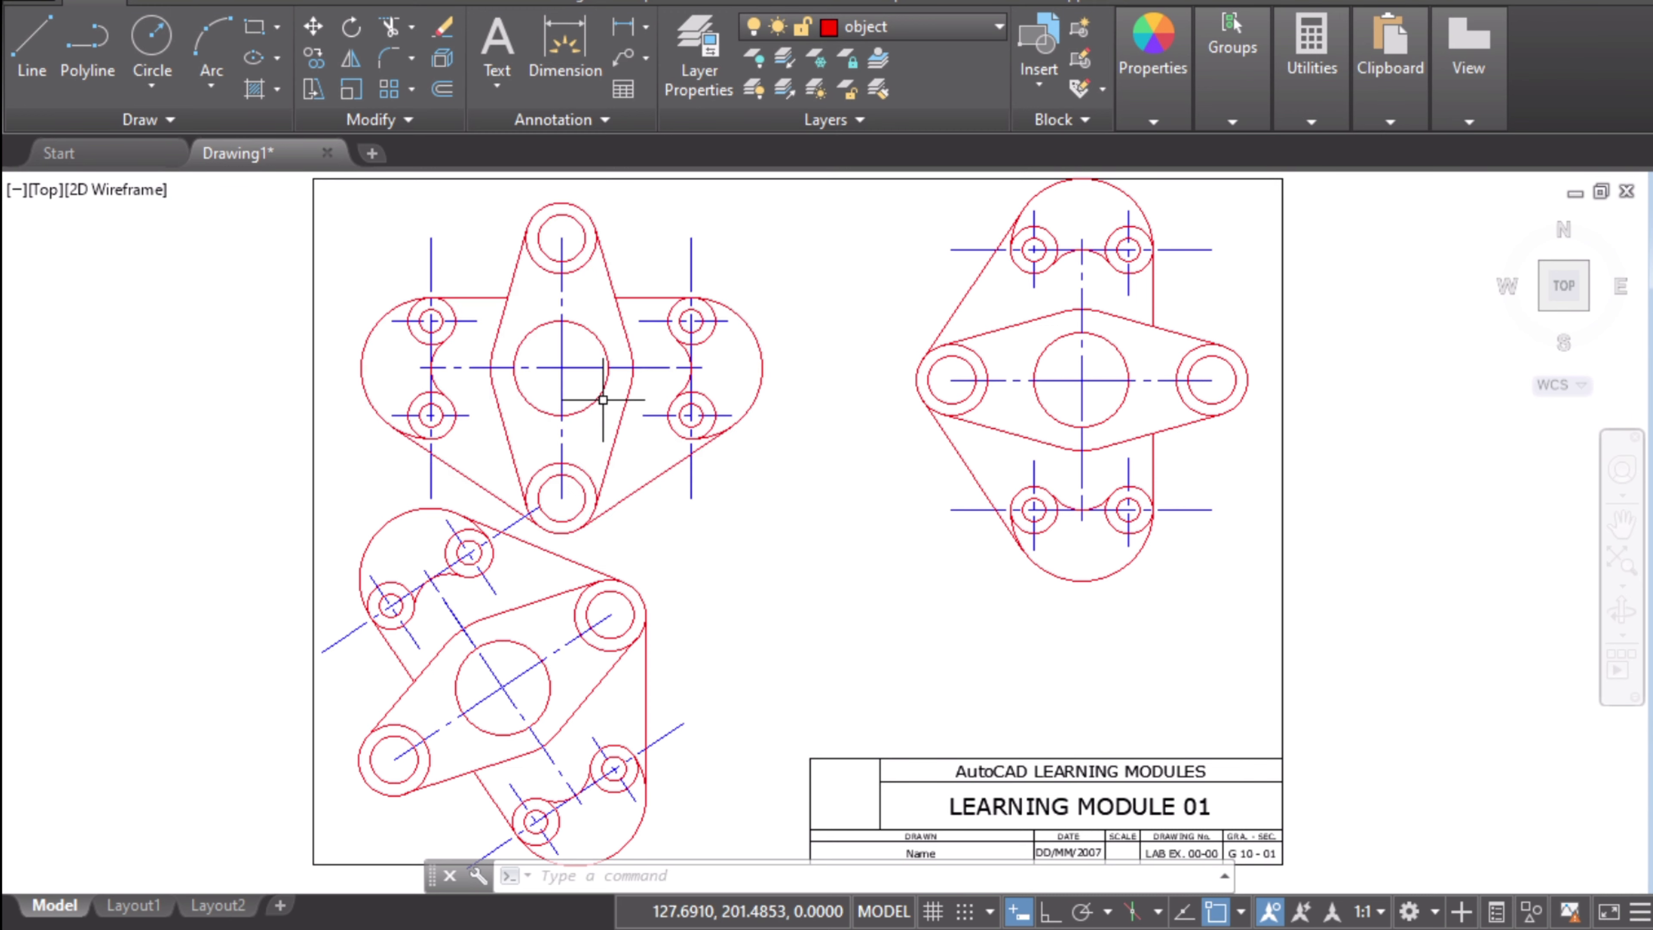
{"action": "left_click", "coordinate": [647, 626]}
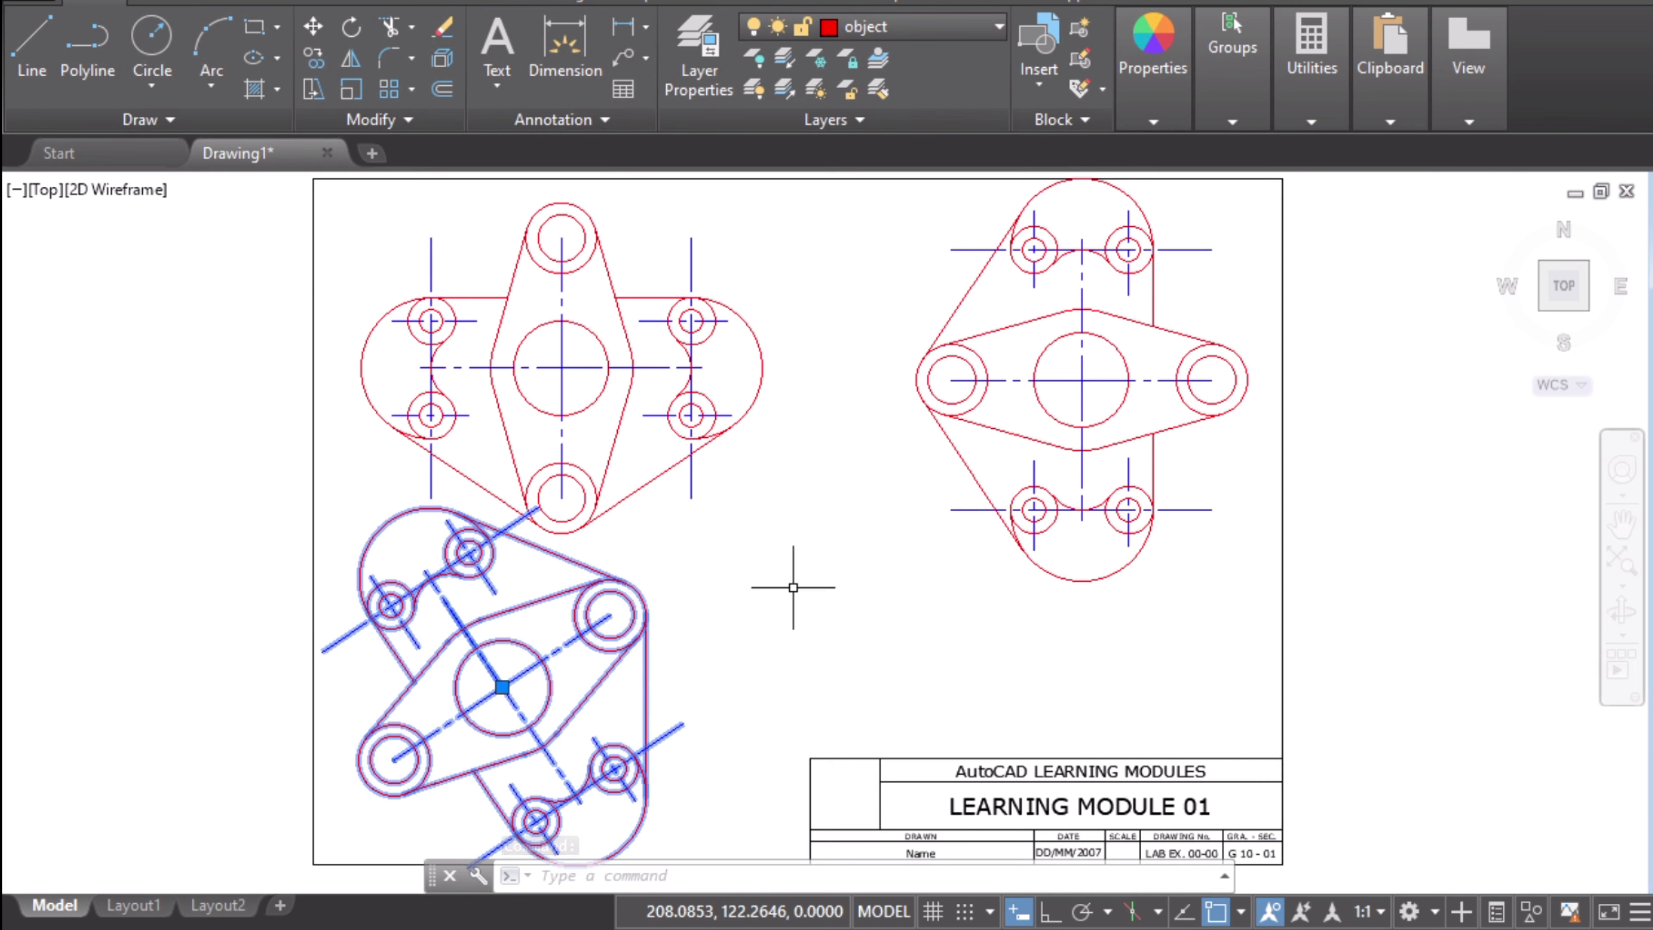
{"action": "key", "text": "Escape"}
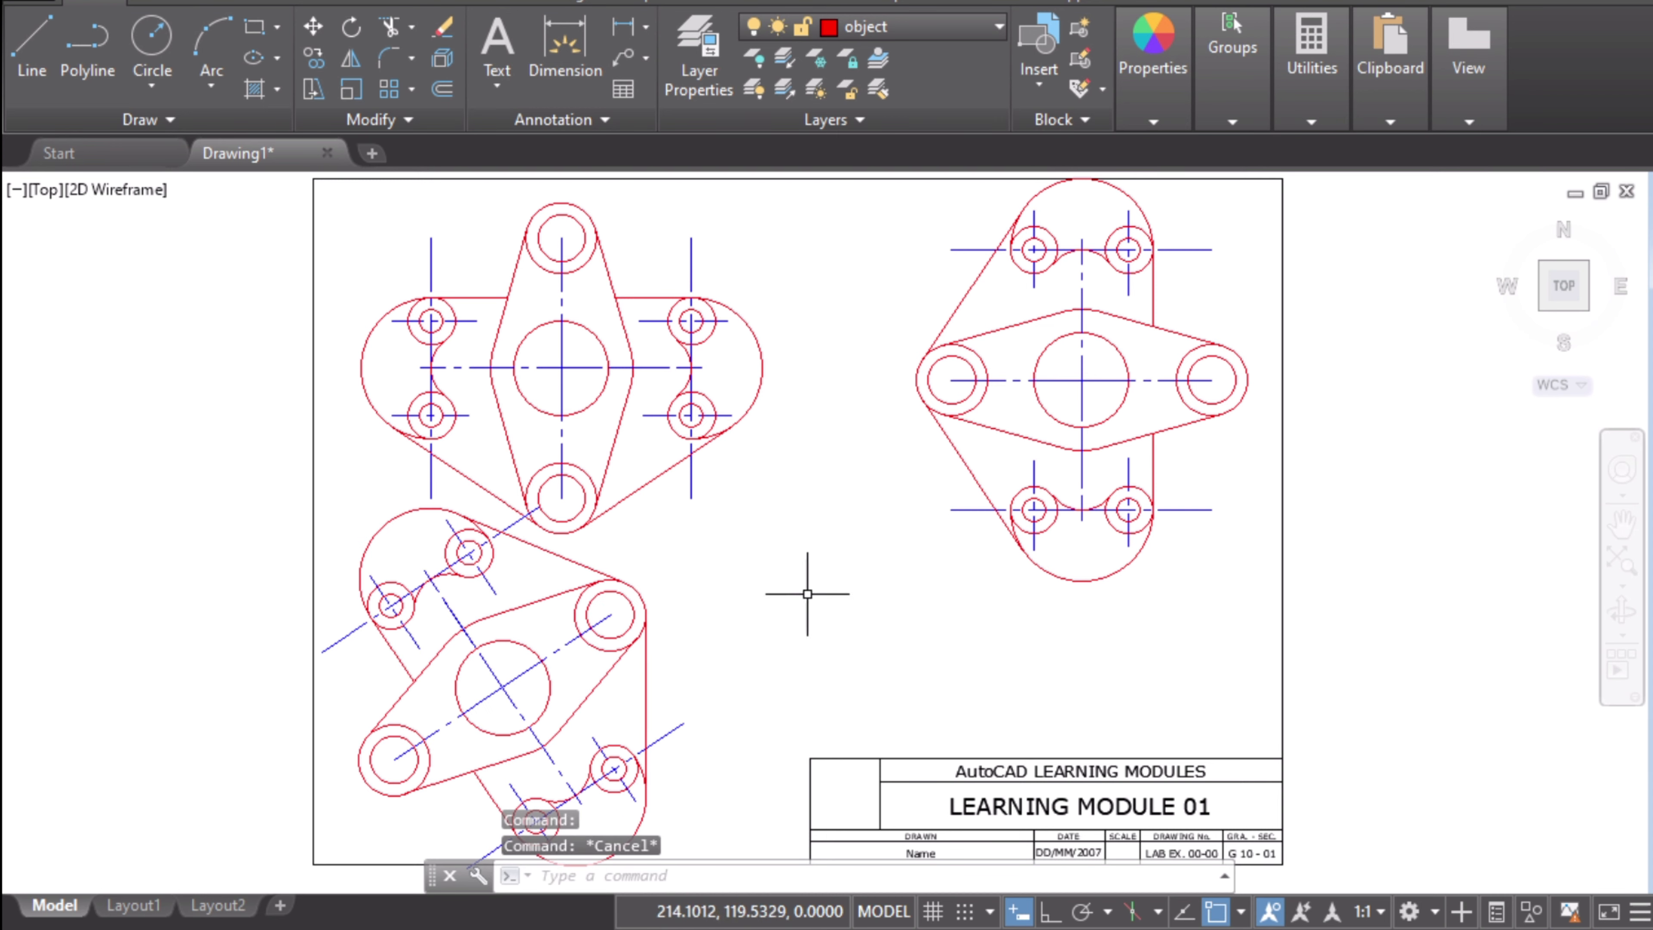